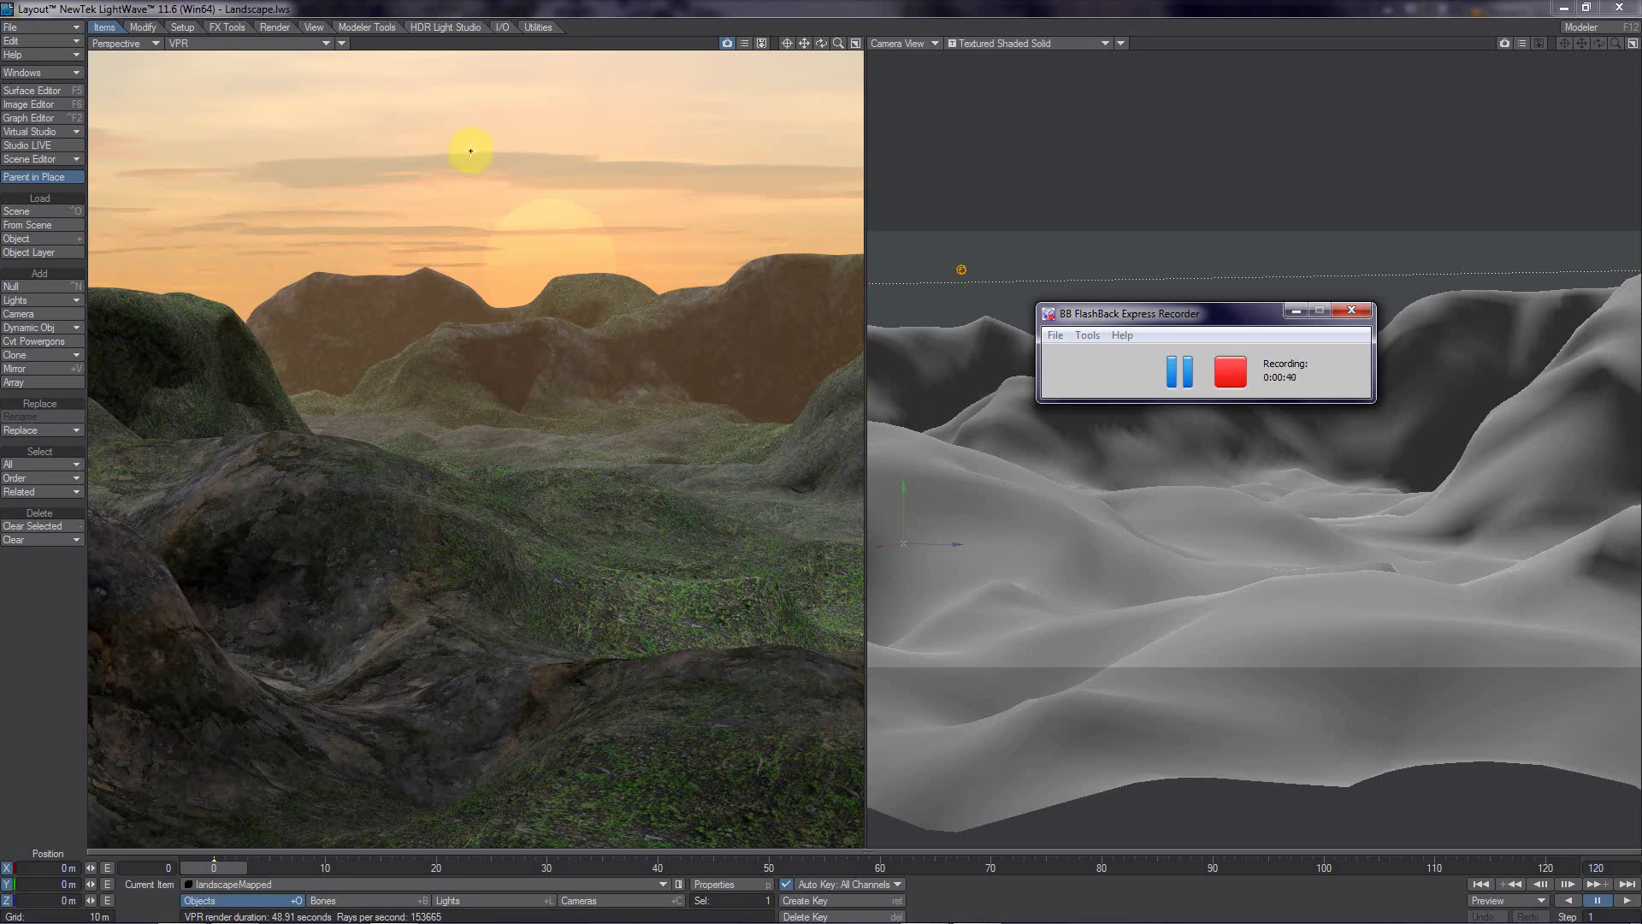
Step: Start closing Layout to bring up the save and exit options for Landscape.lws
click(540, 13)
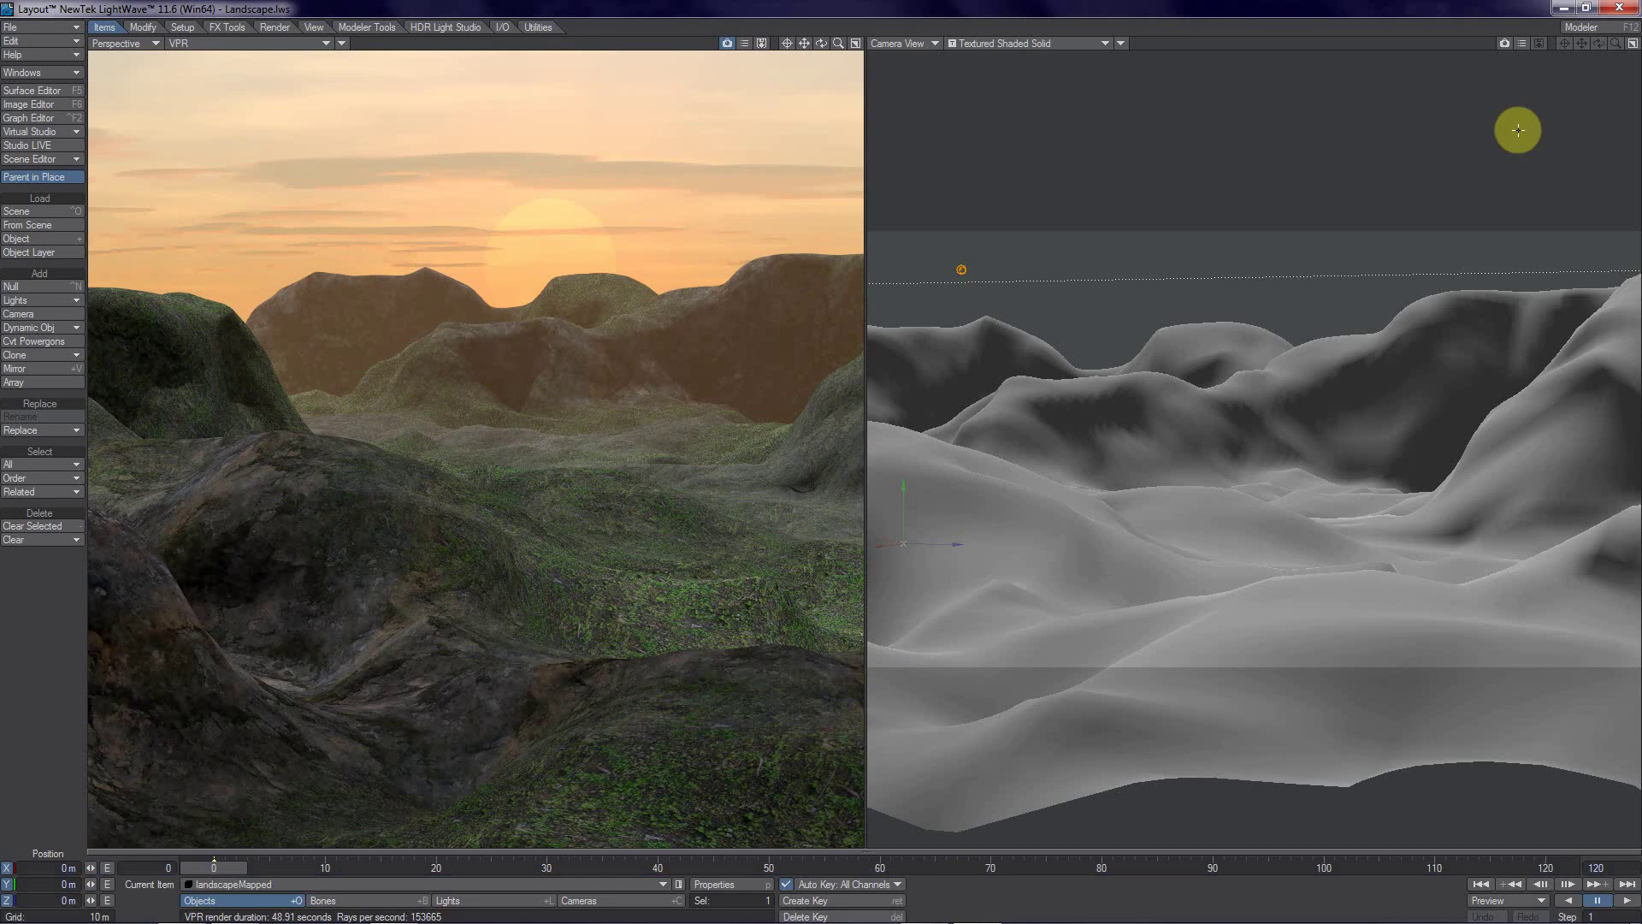
click(1616, 11)
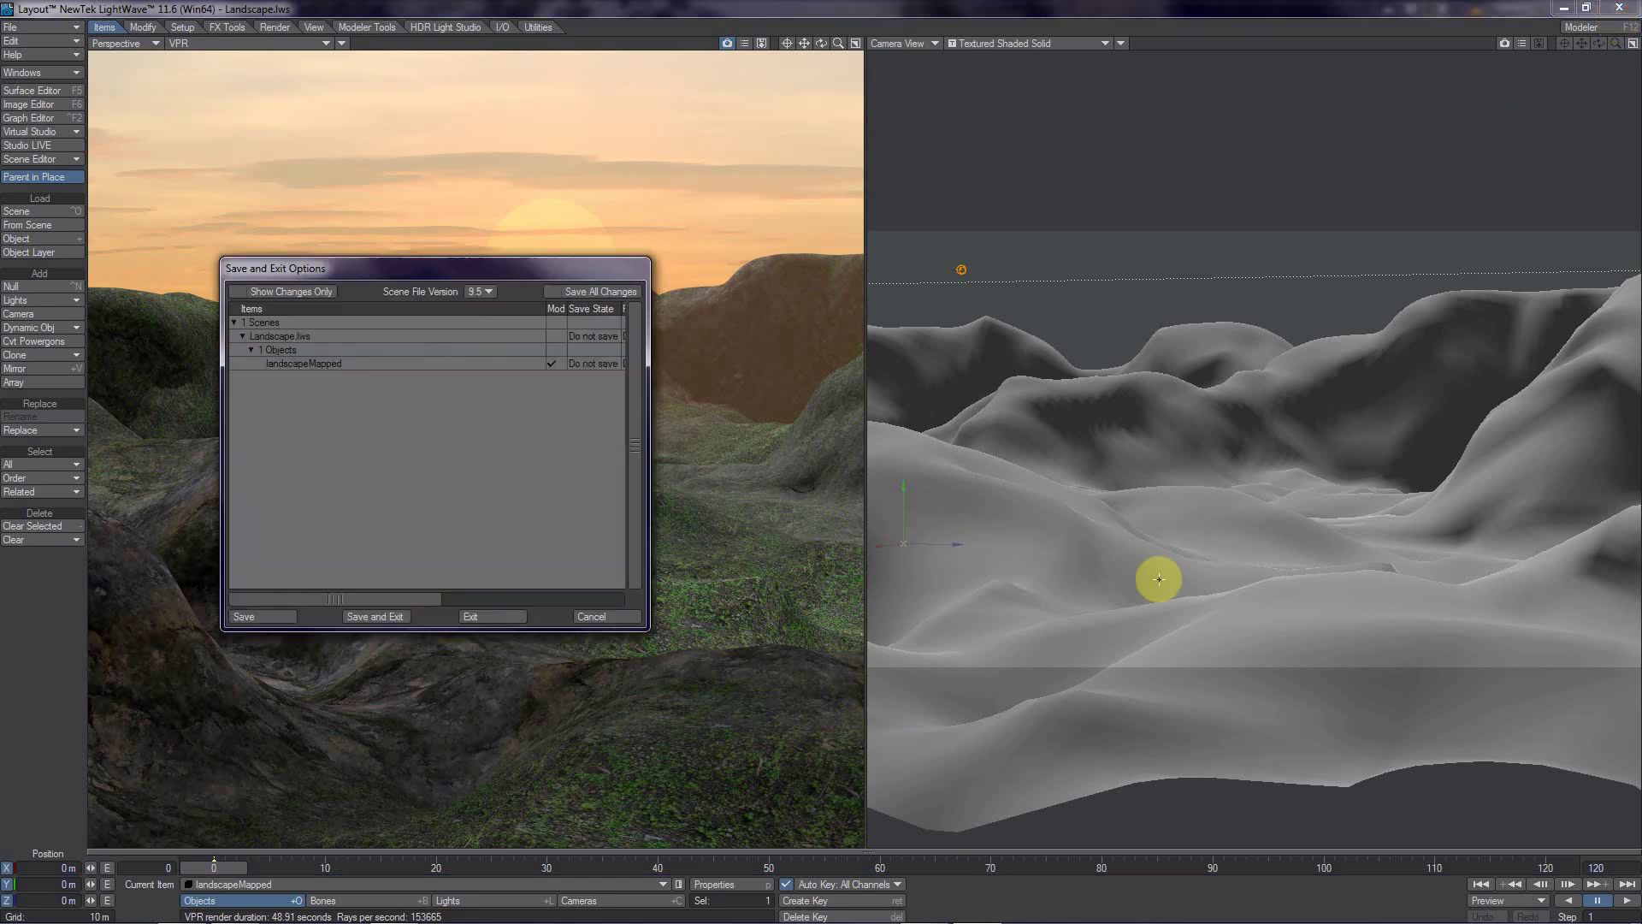
Step: Exit Layout without saving and sketch a trial box in Modeler's Top view
click(470, 617)
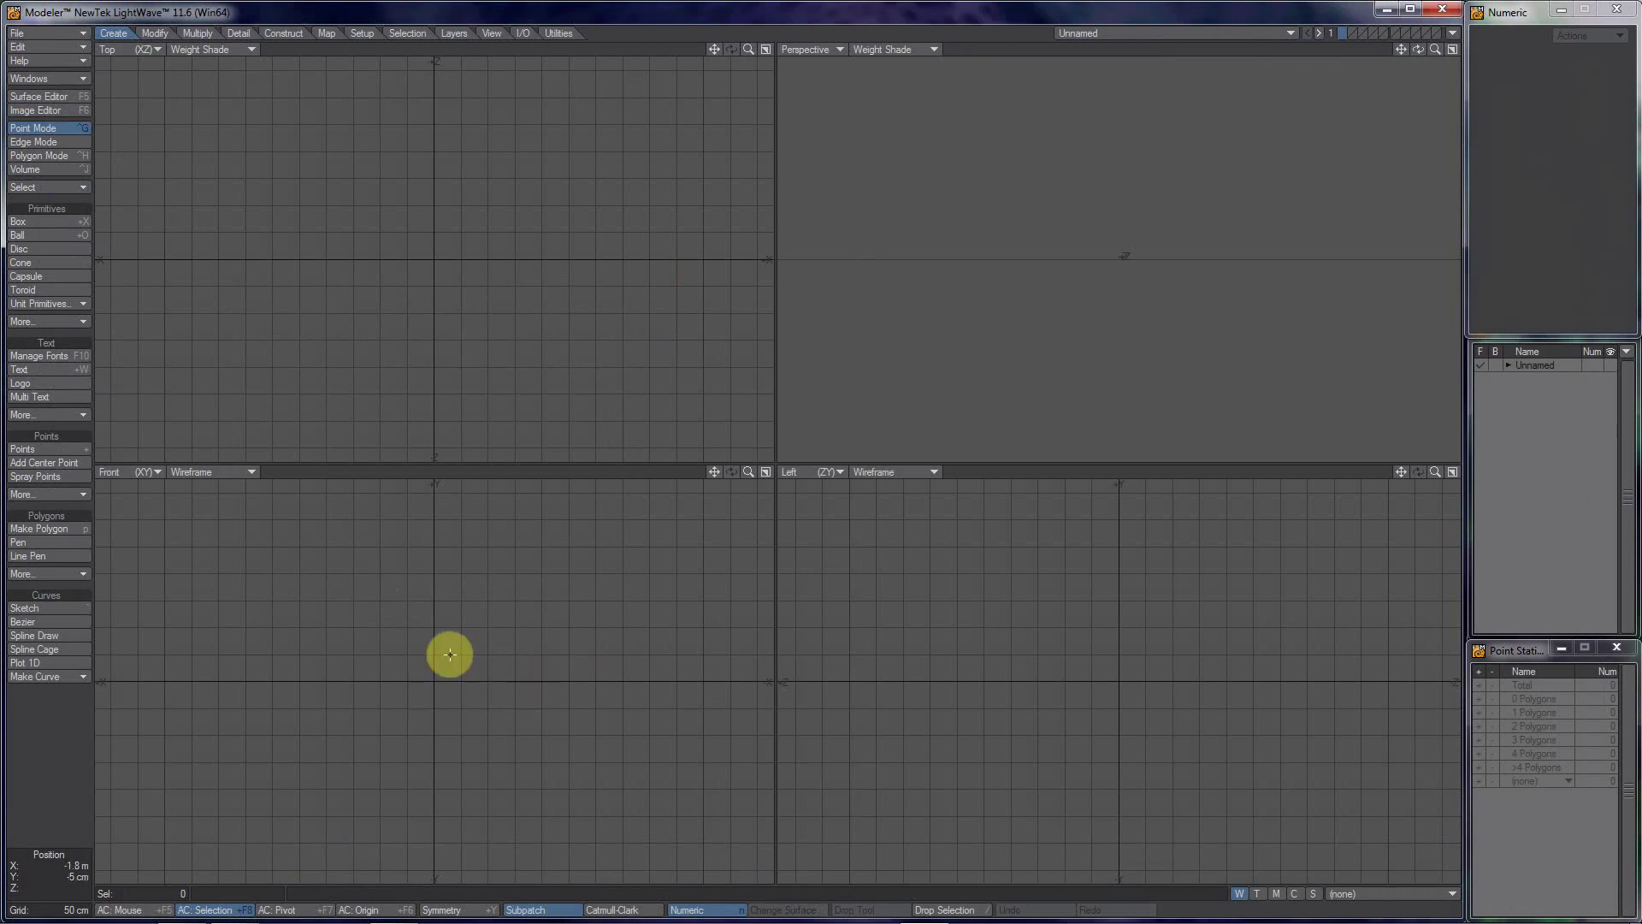
click(53, 222)
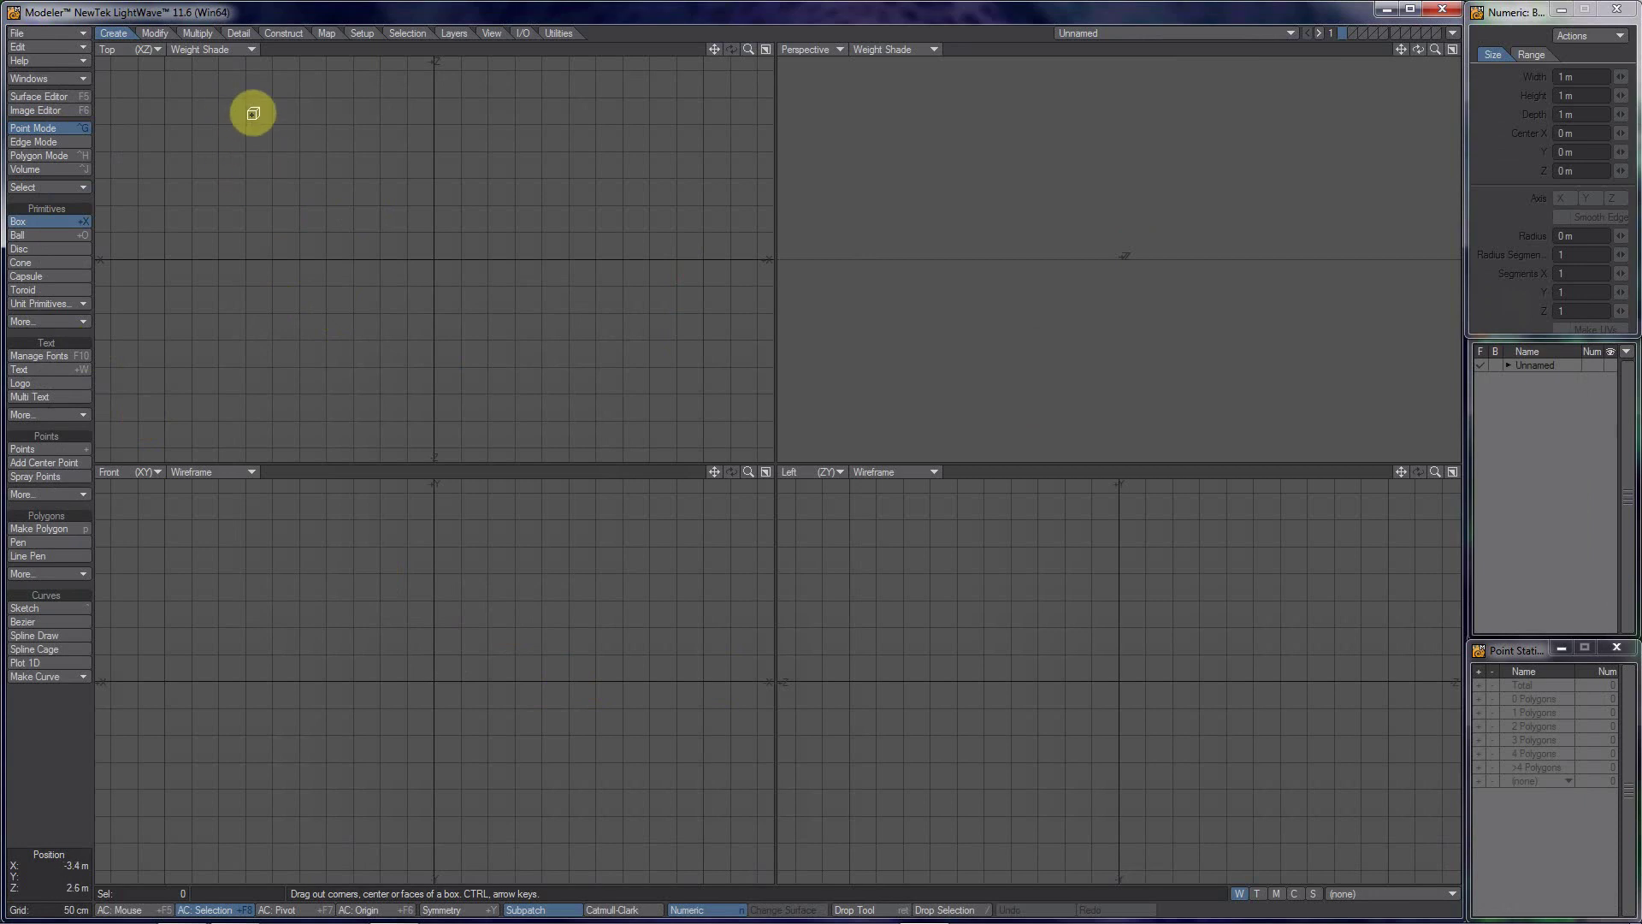
drag(253, 114, 598, 403)
click(448, 293)
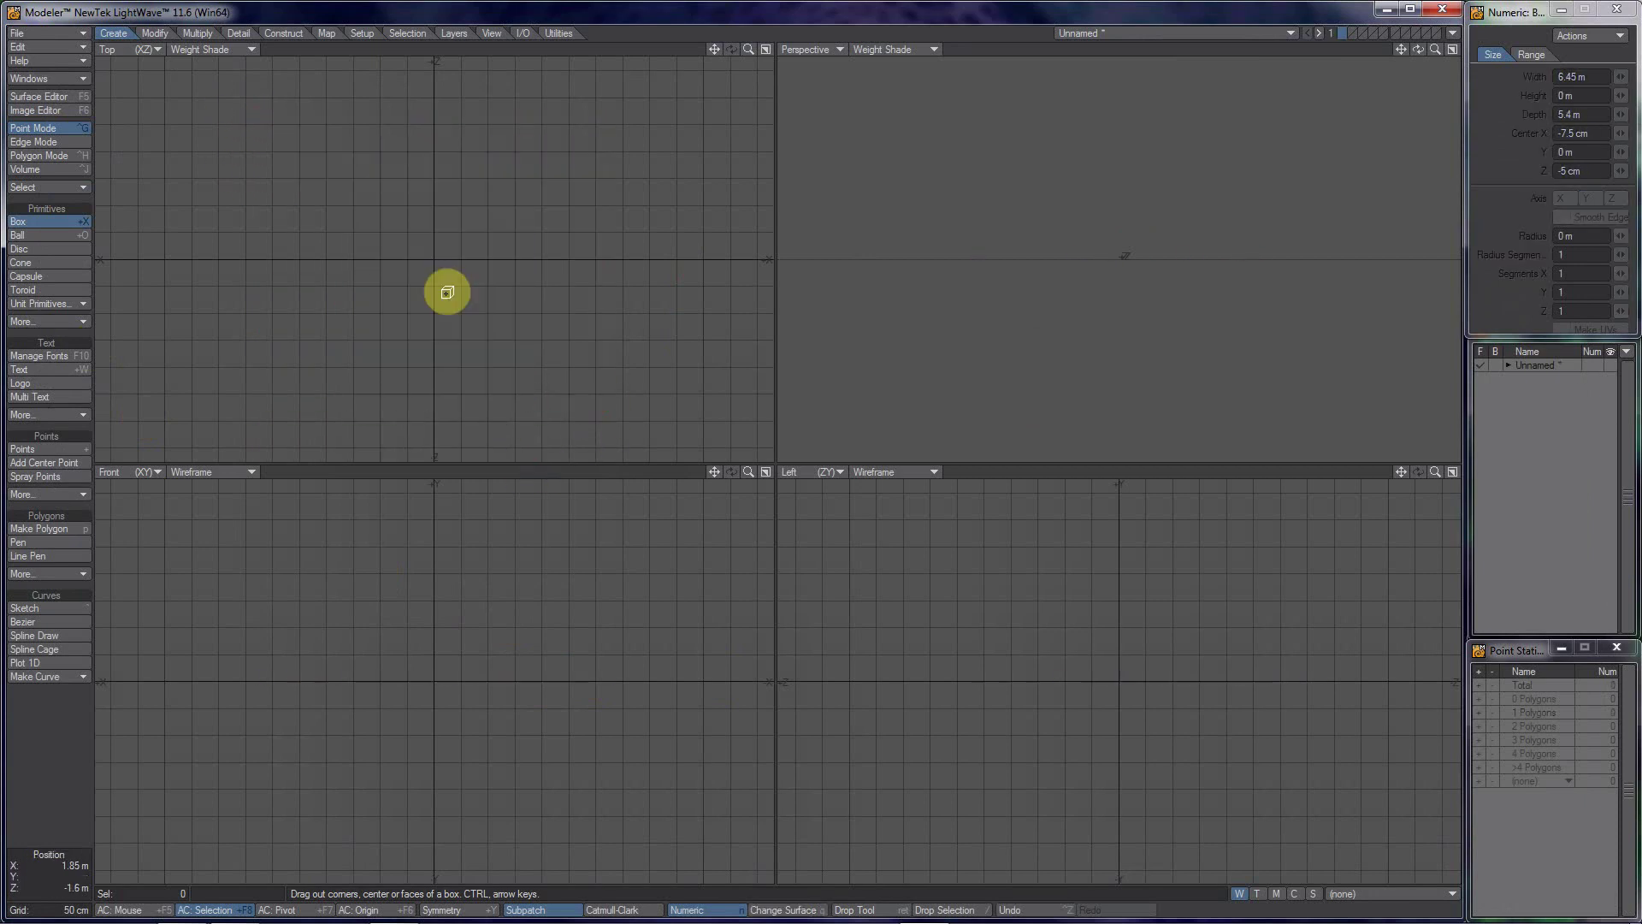
ctrl+drag(274, 146, 714, 368)
Step: Redraw the flat box as an 8.6 m square on the ground plane
click(354, 197)
ctrl+drag(311, 117, 668, 400)
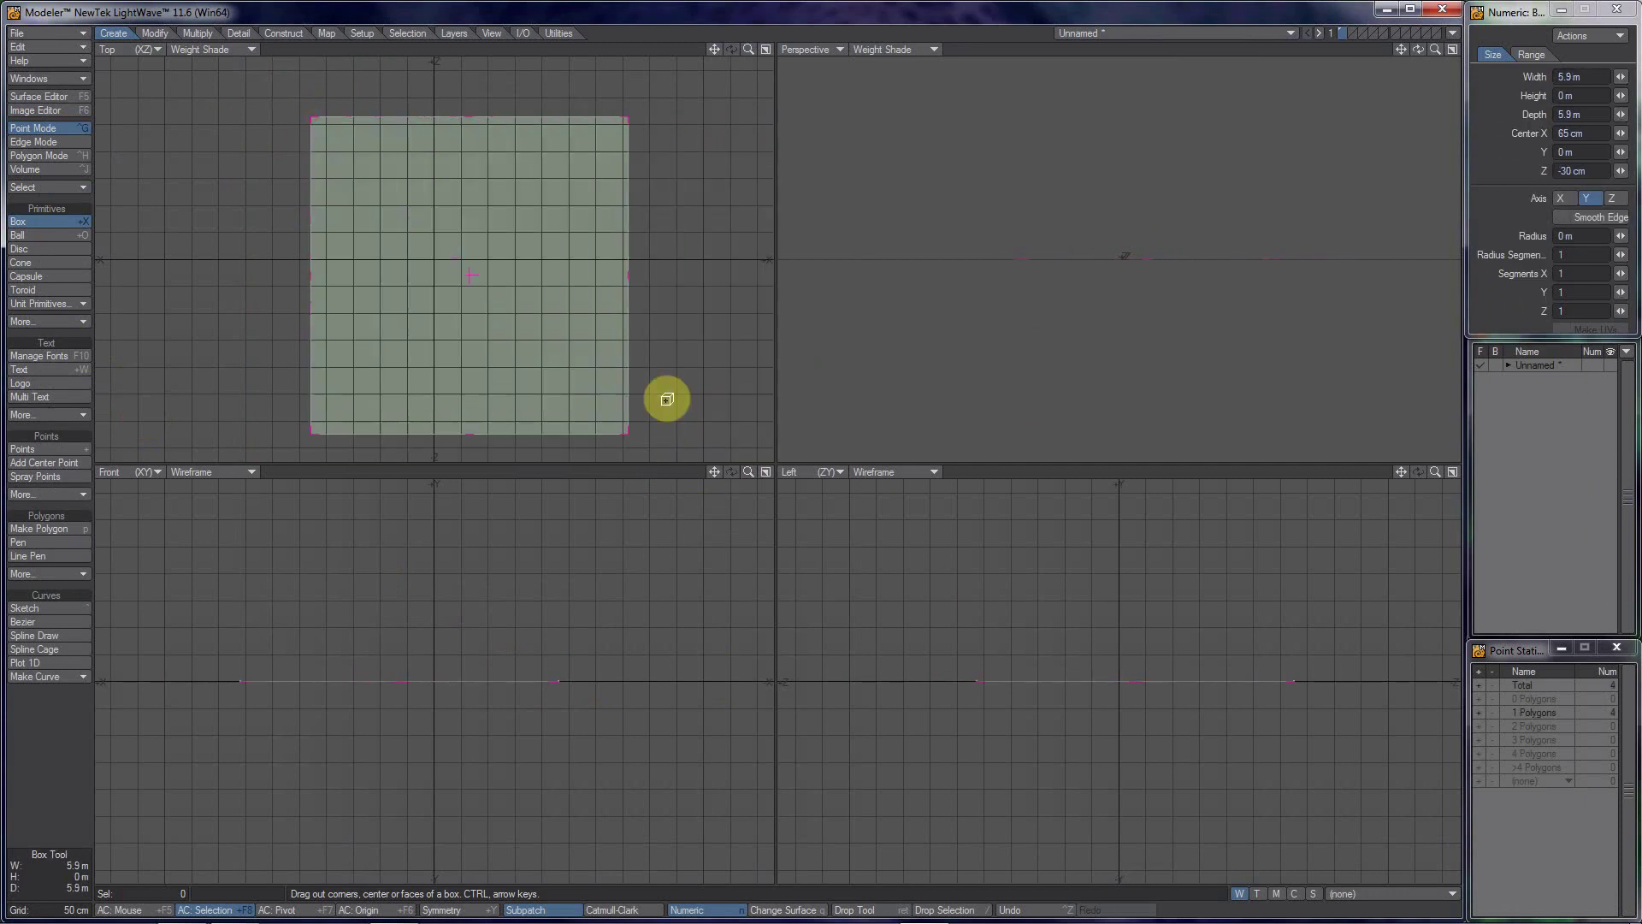
drag(477, 286, 439, 260)
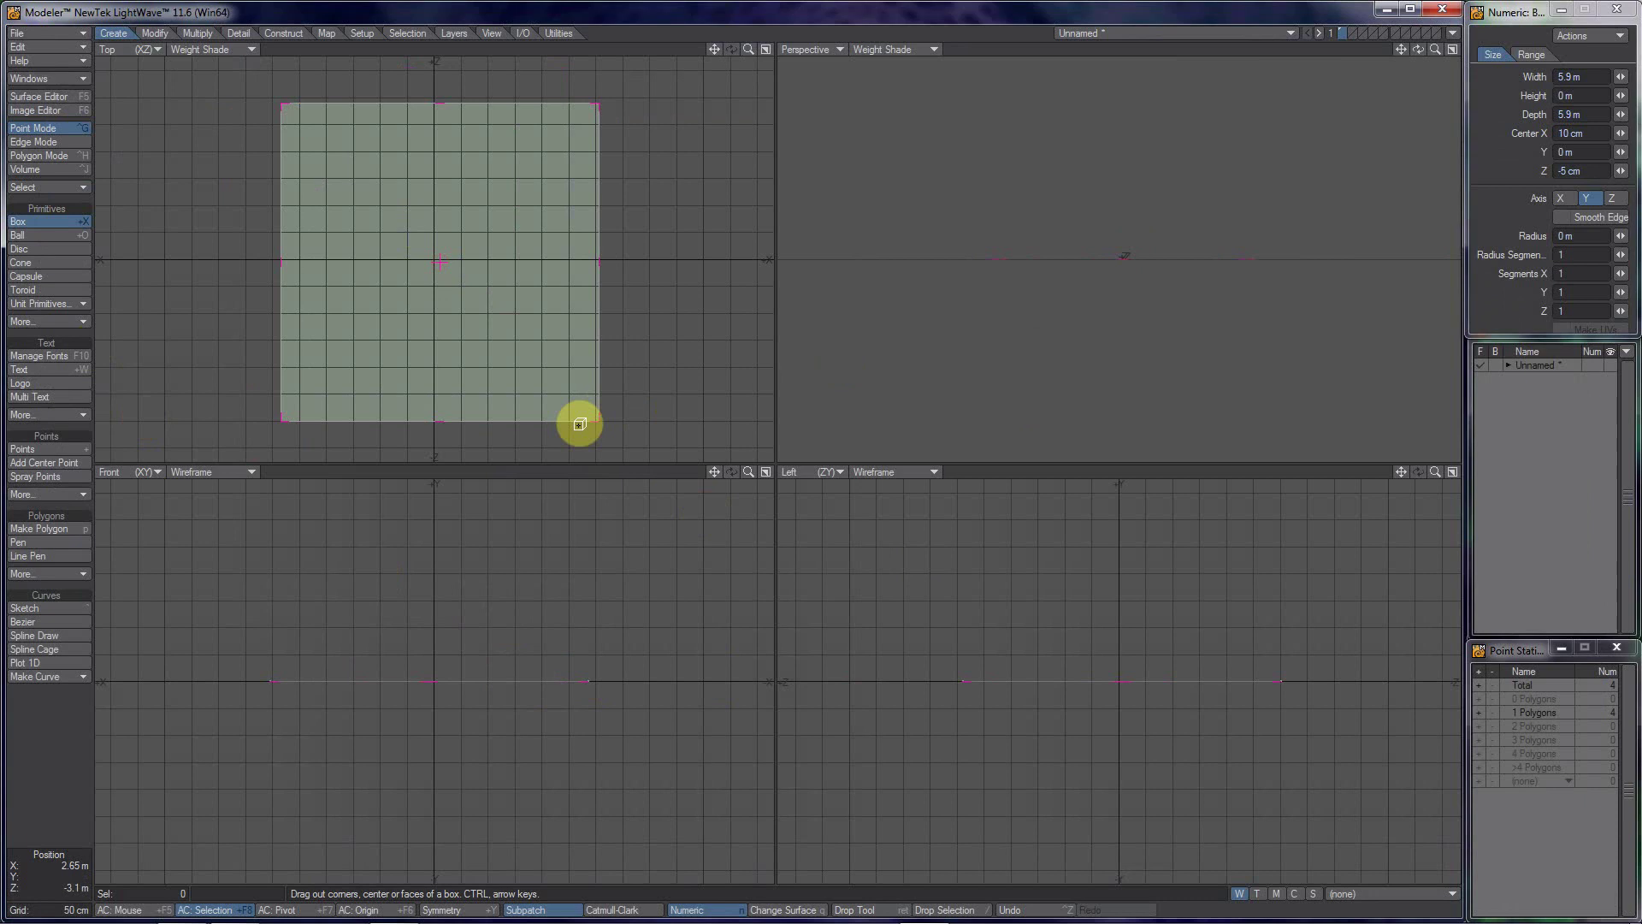
drag(749, 48, 740, 460)
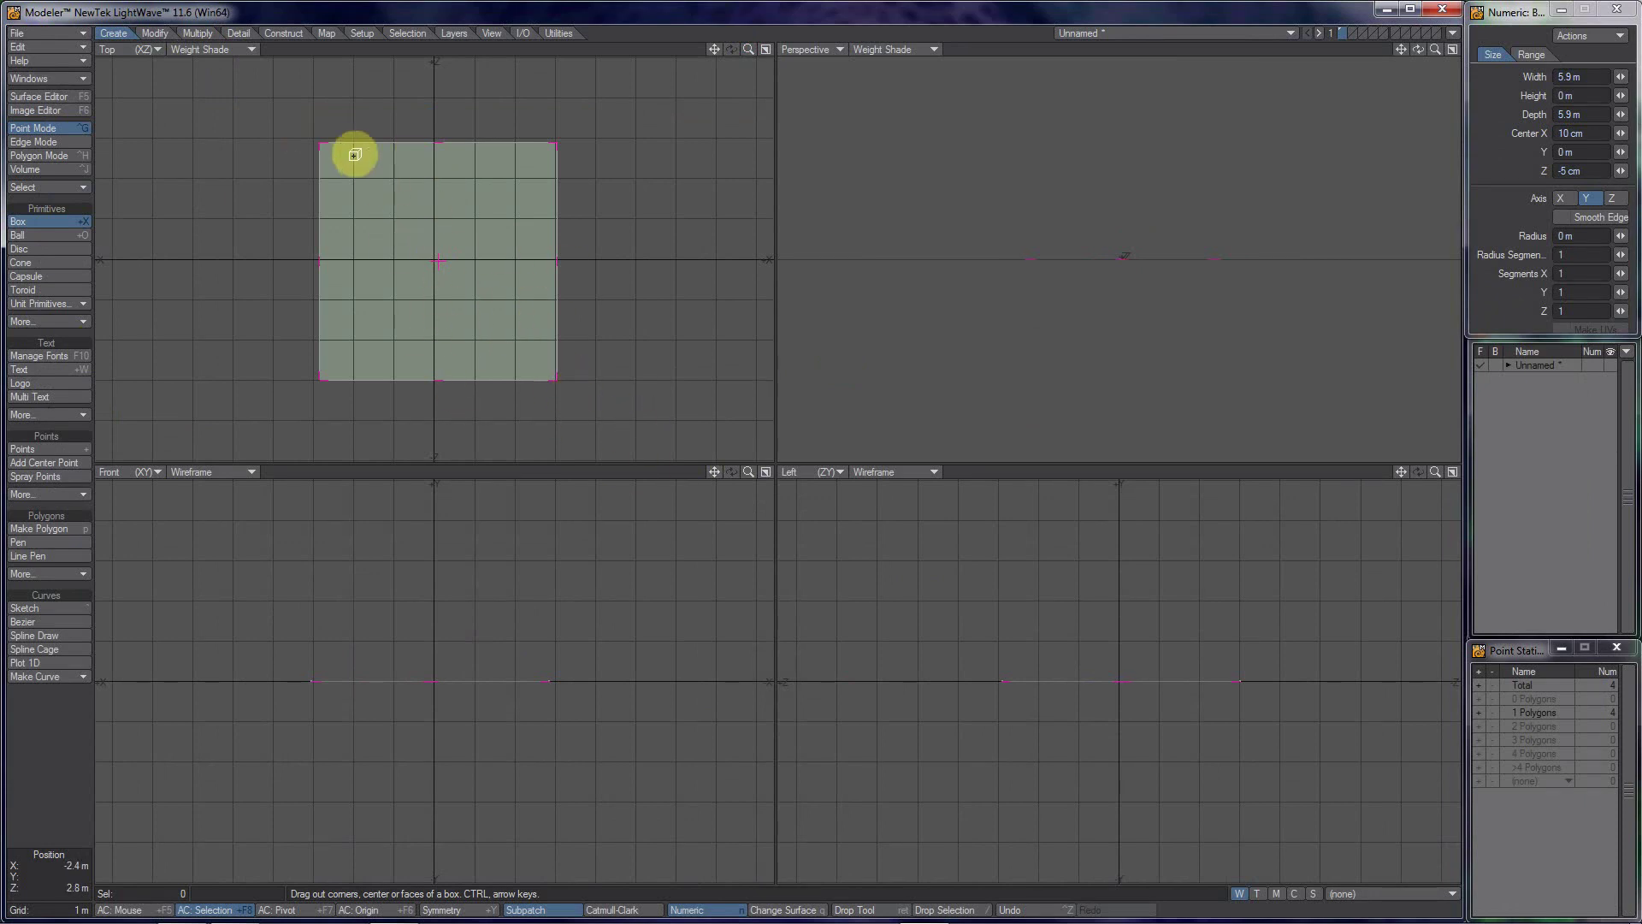
drag(321, 145, 260, 131)
key(ctrl+z)
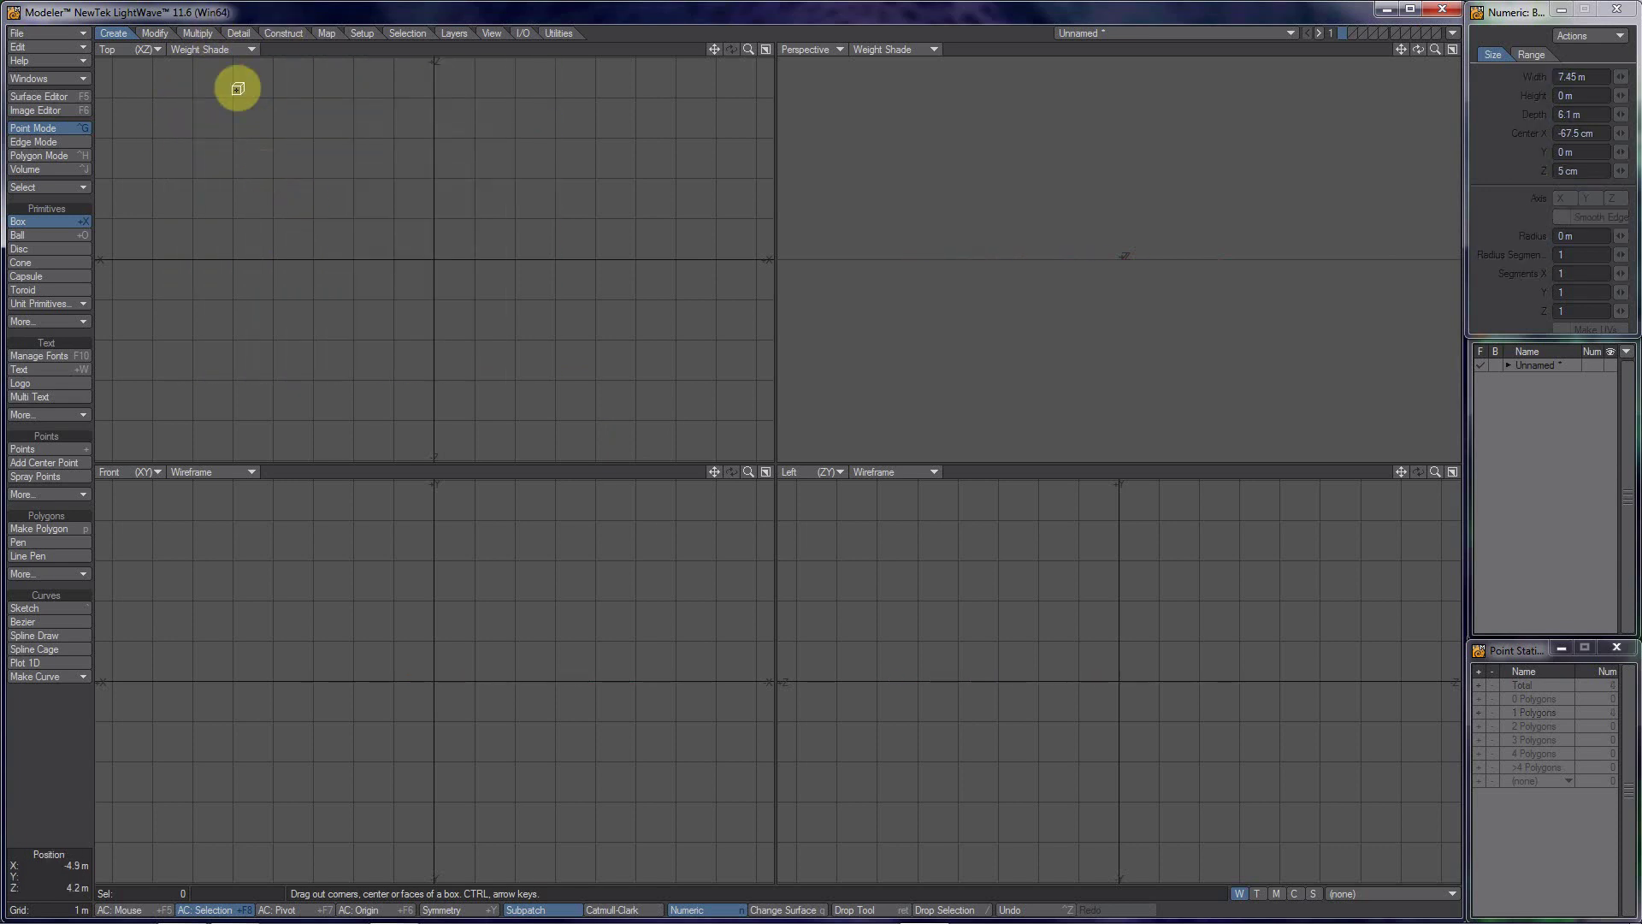
drag(197, 64, 611, 339)
click(1574, 76)
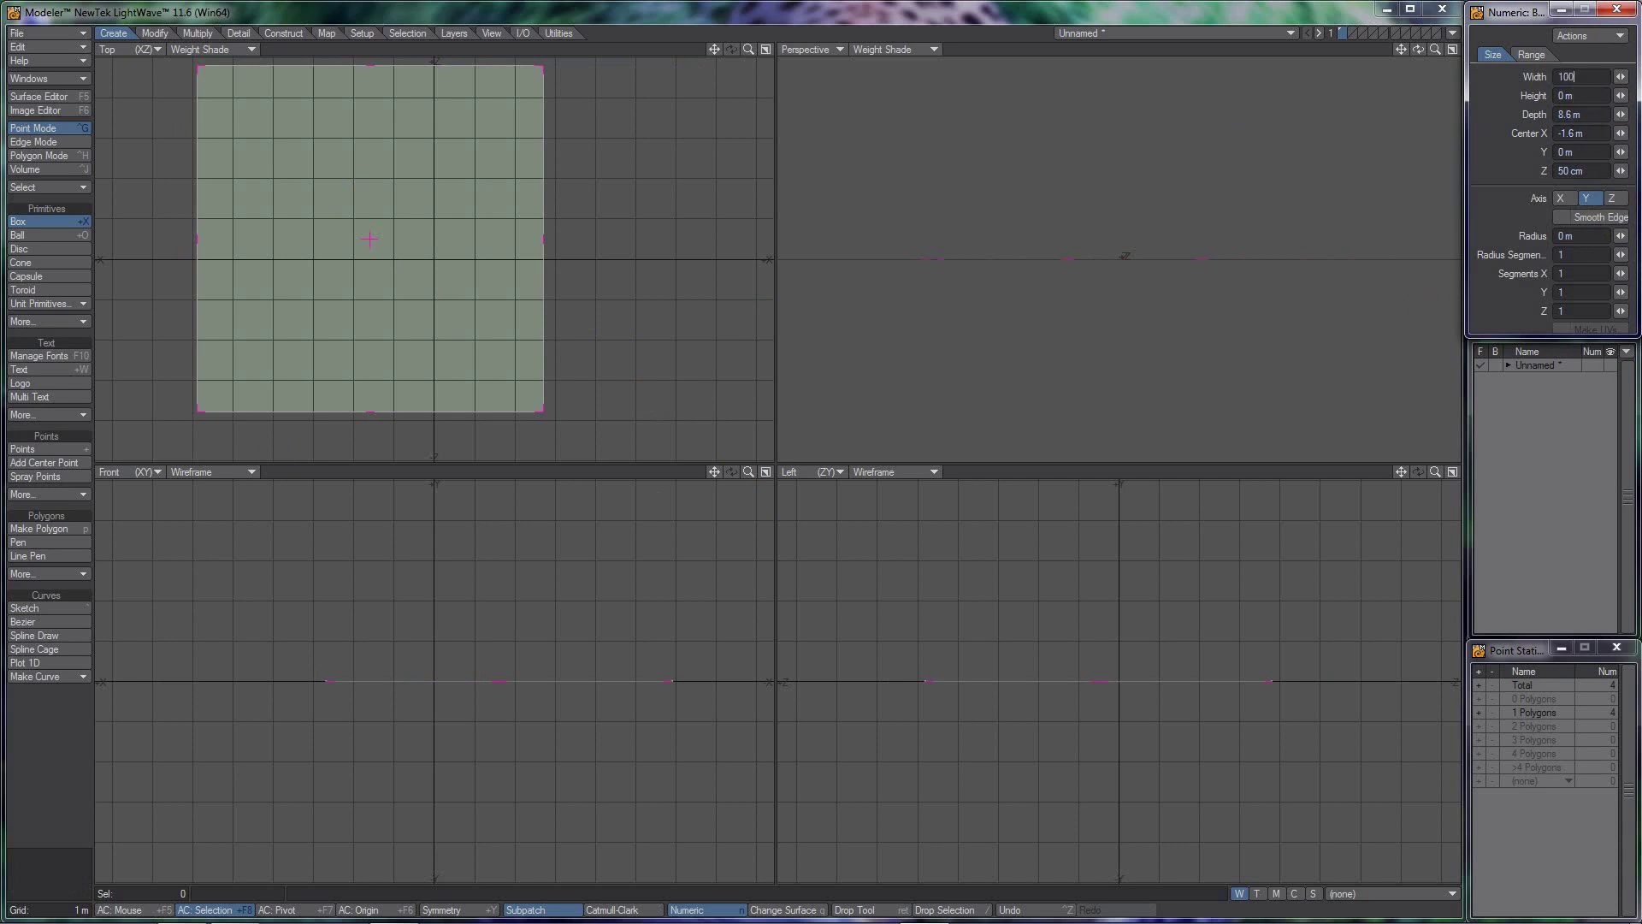
Step: Make the box 100 m × 100 m with 50 segments in X and Z, and finalize it
key(Tab)
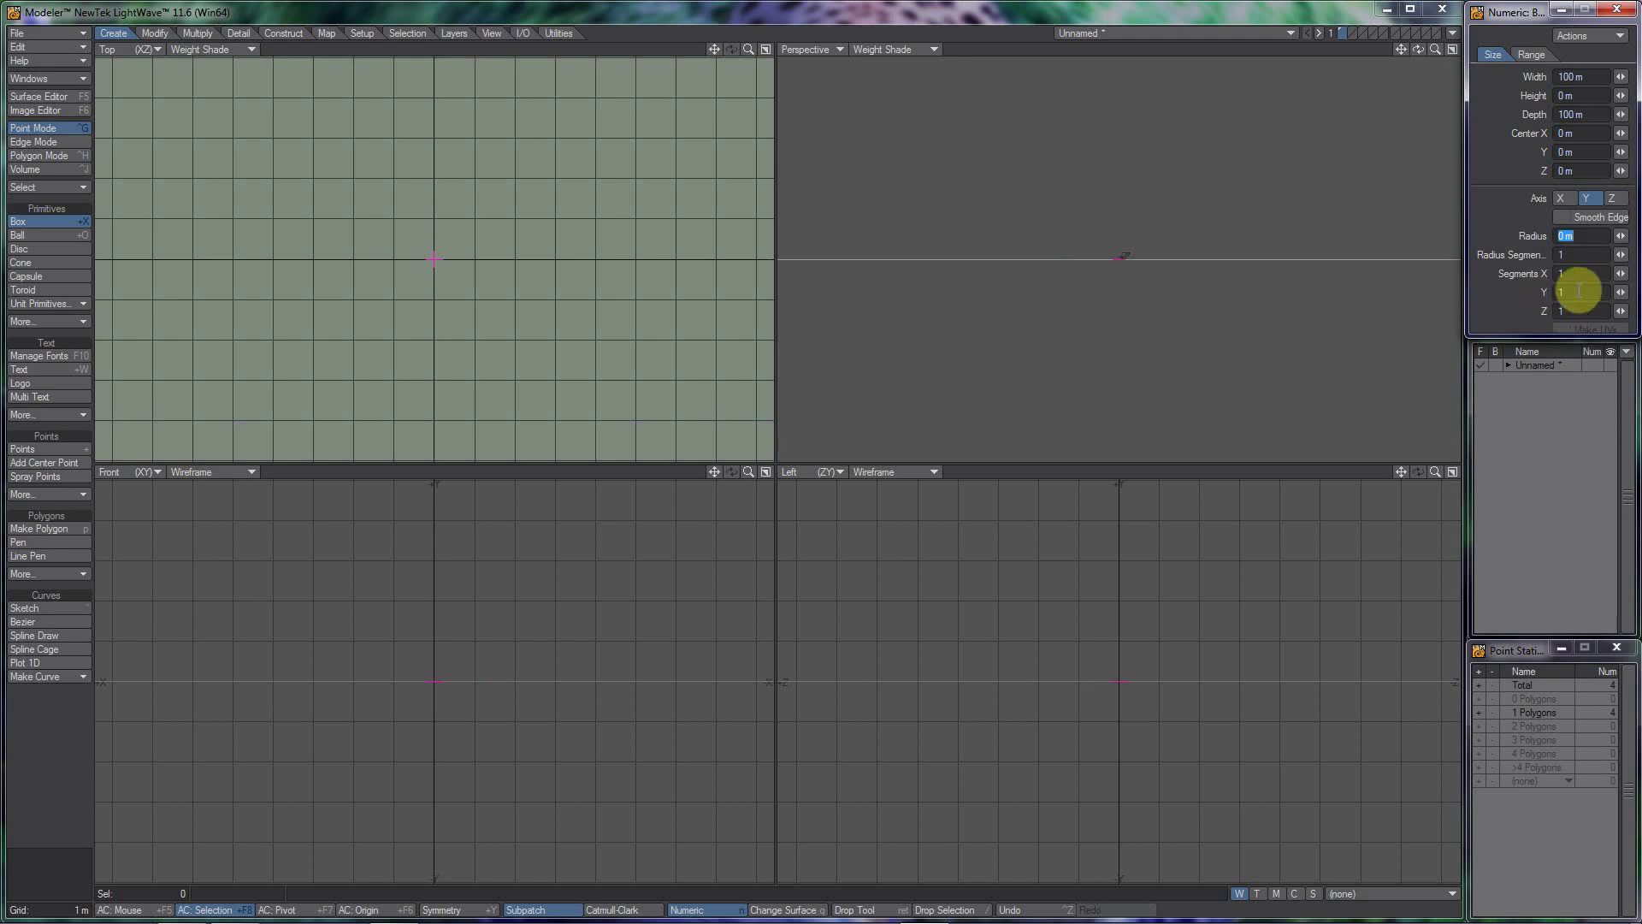
drag(748, 49, 740, 457)
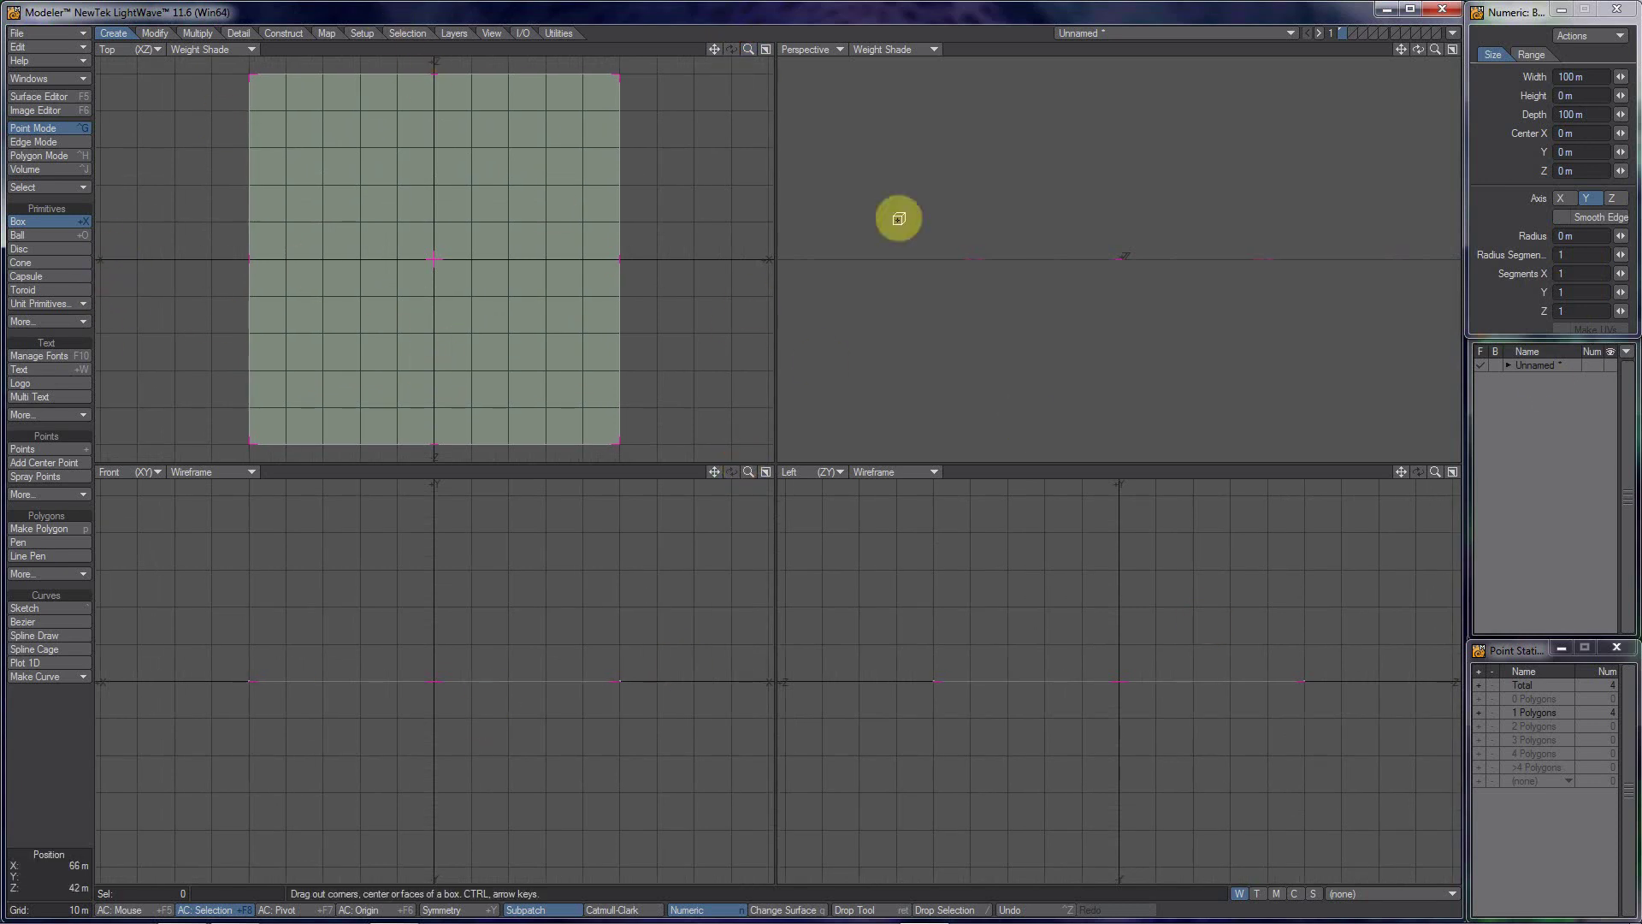
click(1579, 272)
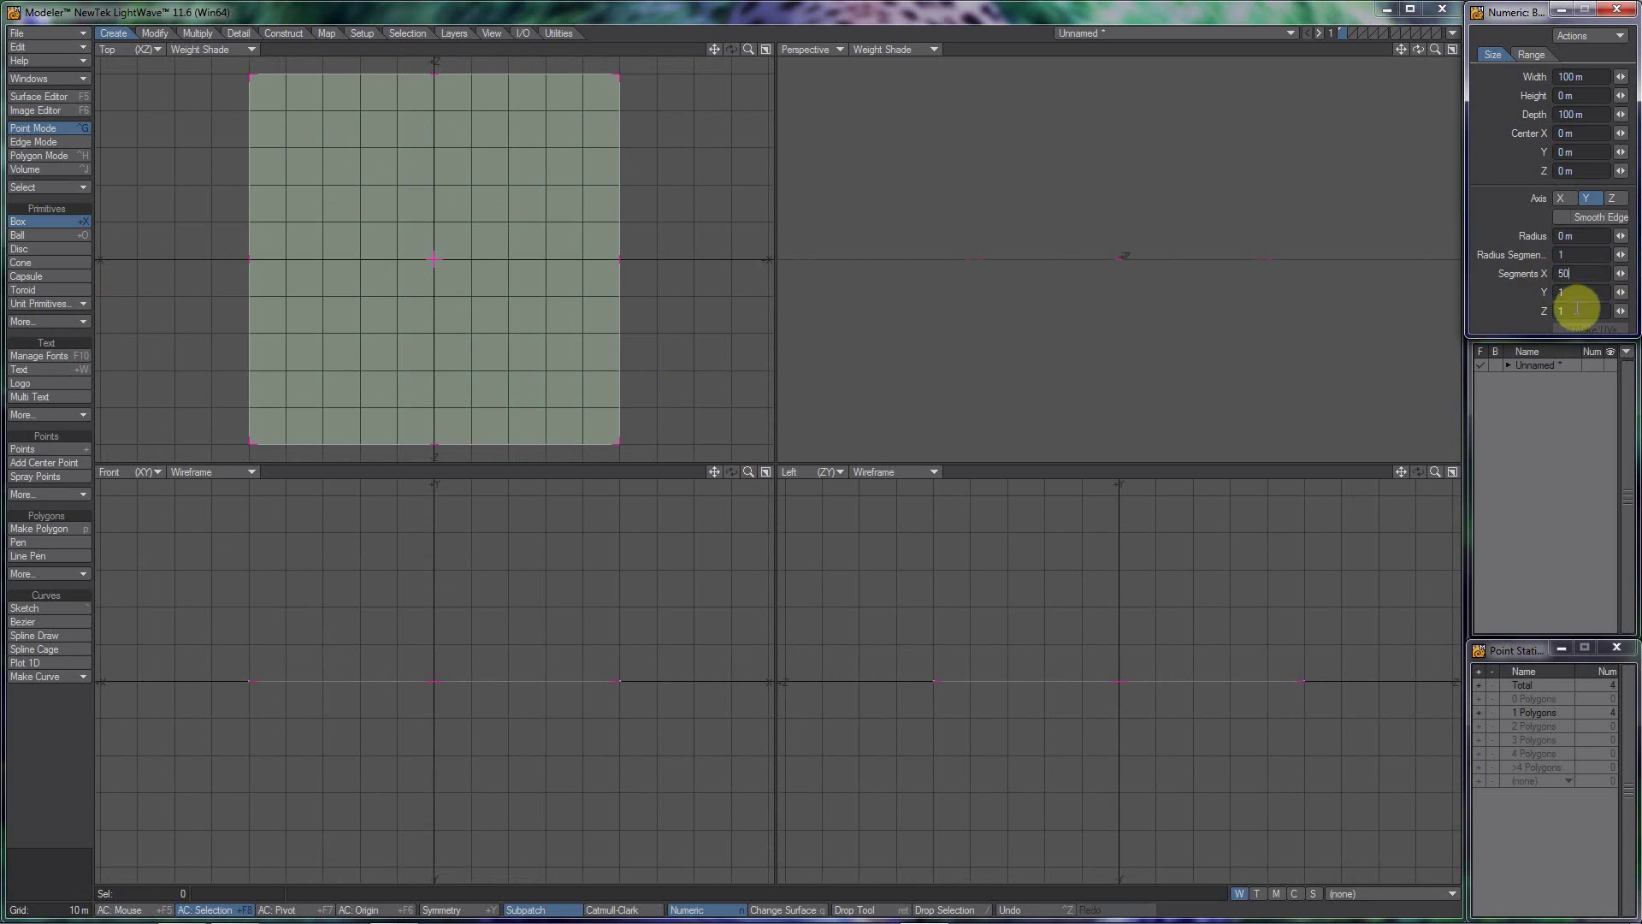
click(1578, 309)
drag(1577, 311, 1545, 312)
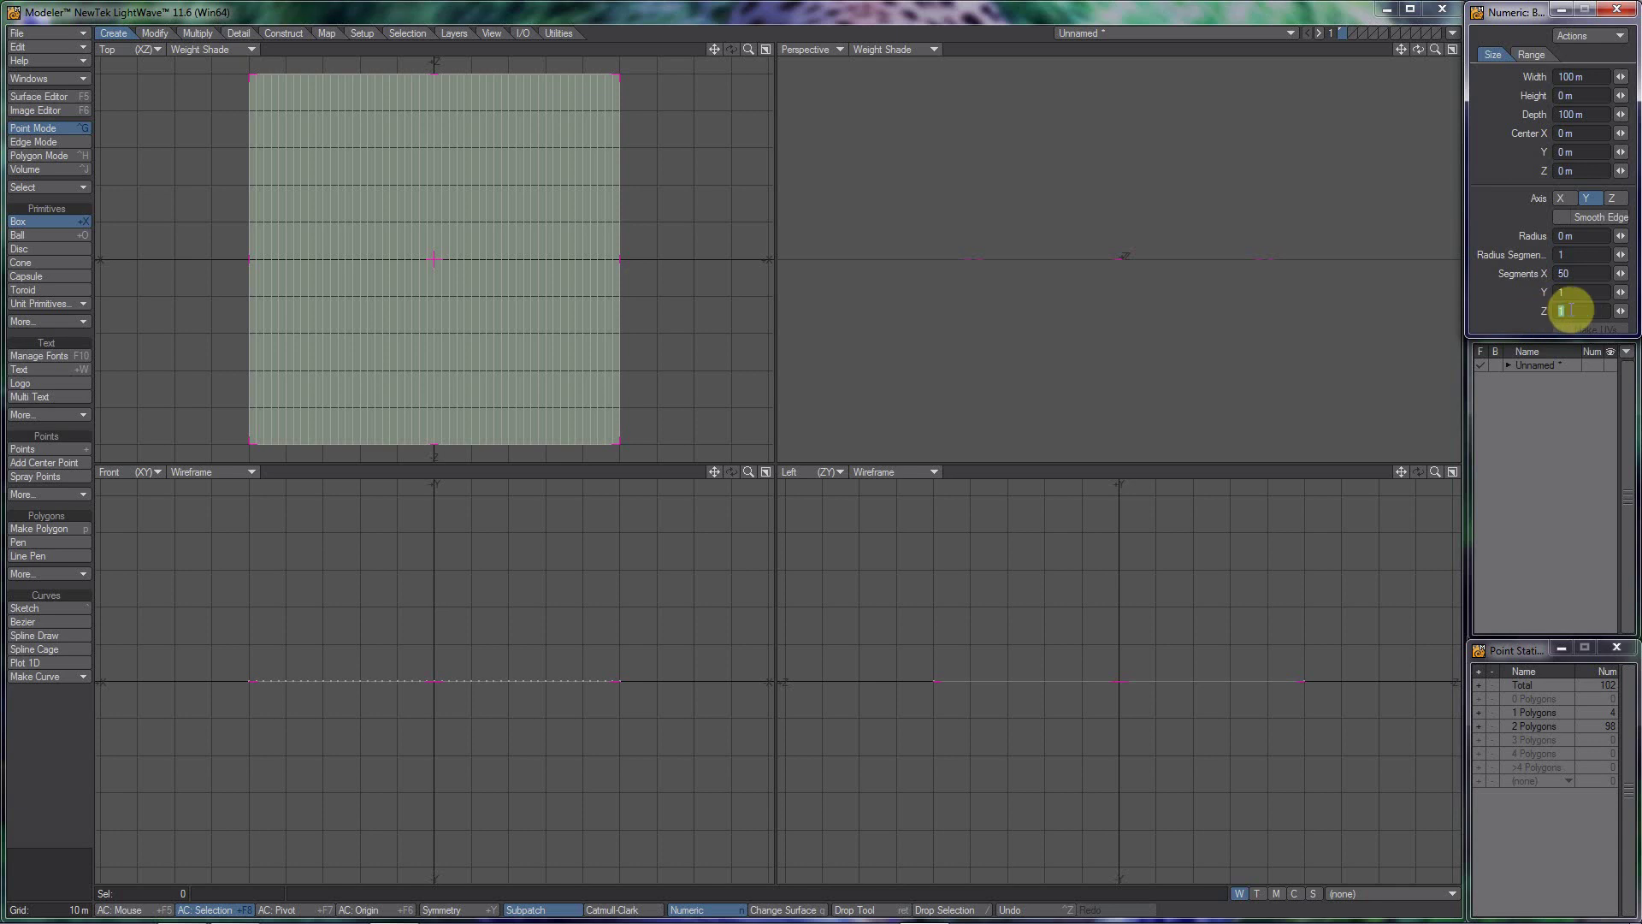
text(50)
key(Return)
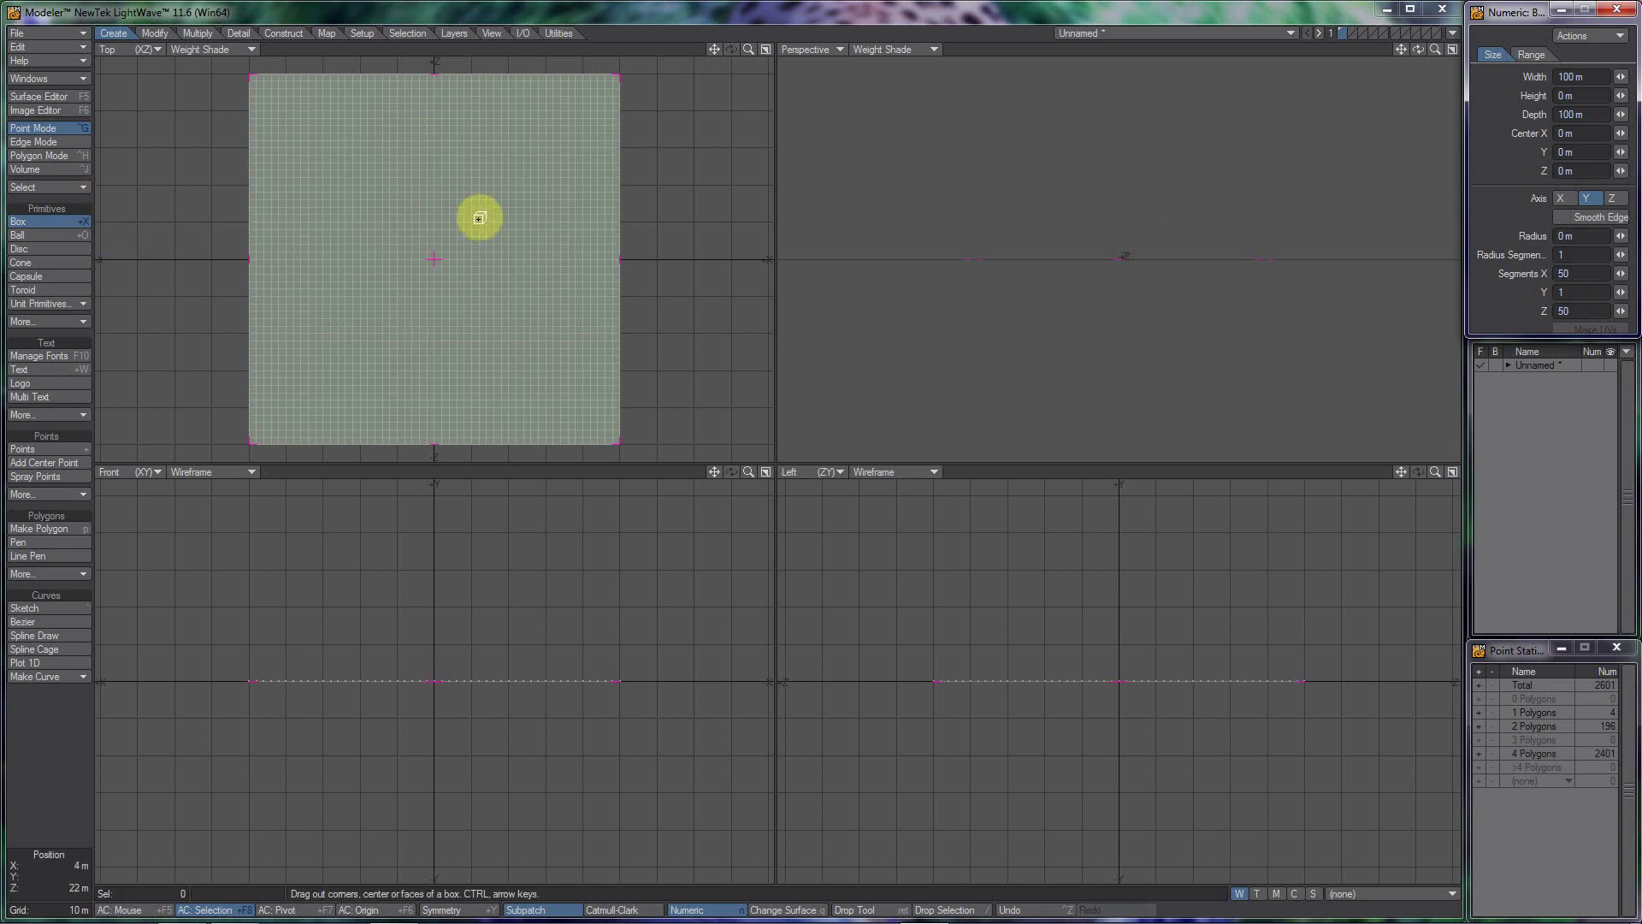
drag(748, 53, 727, 444)
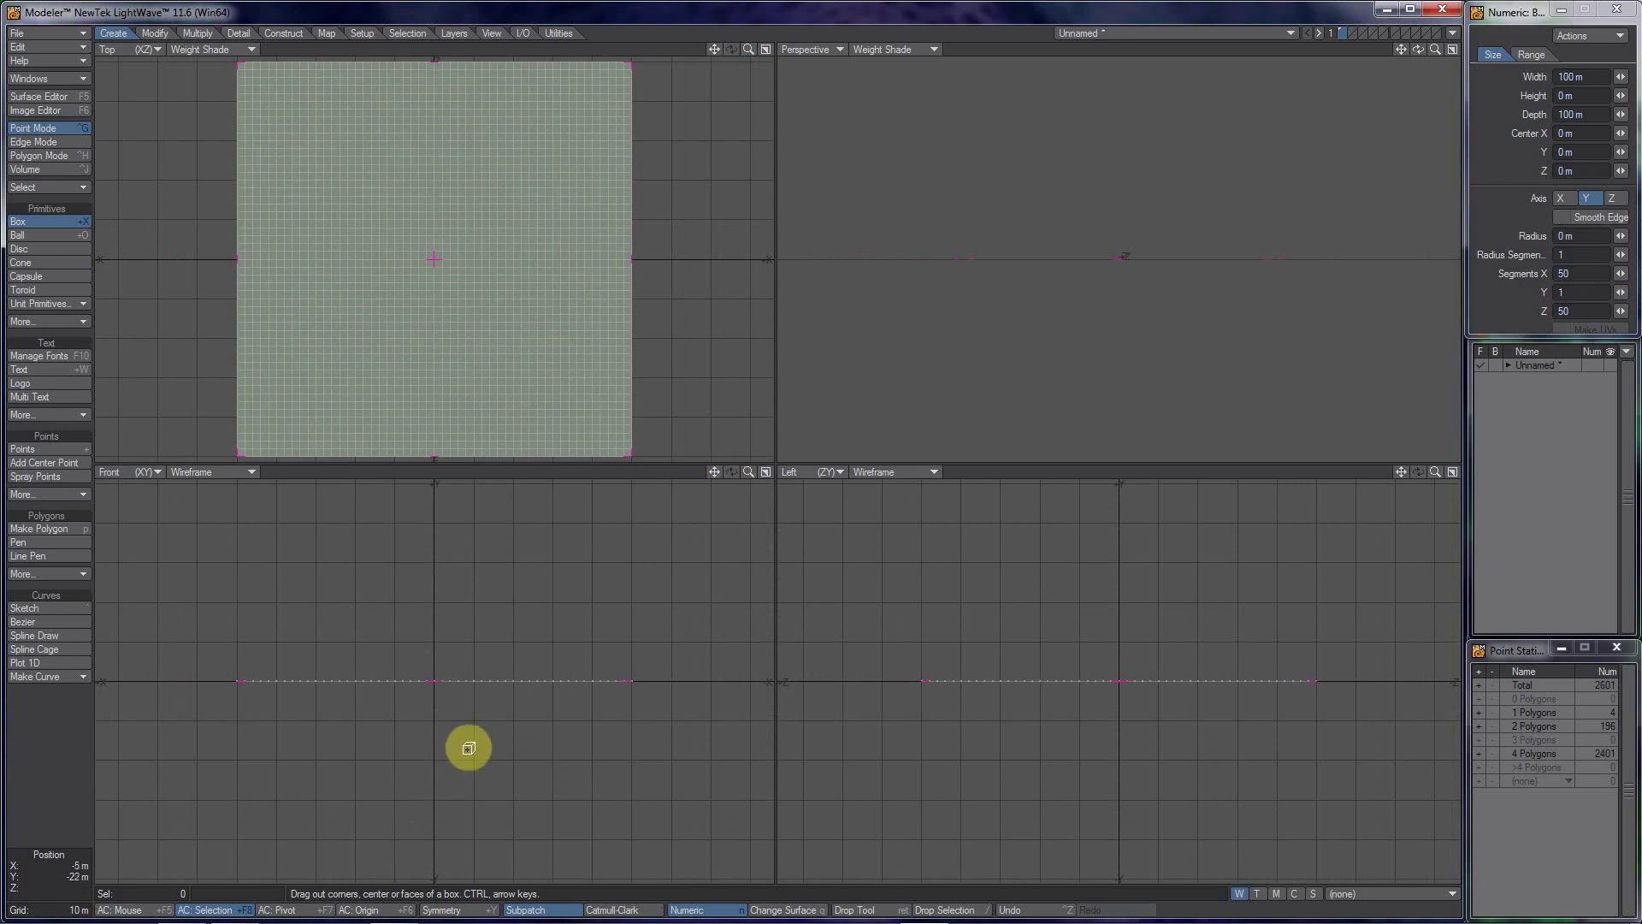
key(space)
Step: Move the grid plane 2 m upward
key(t)
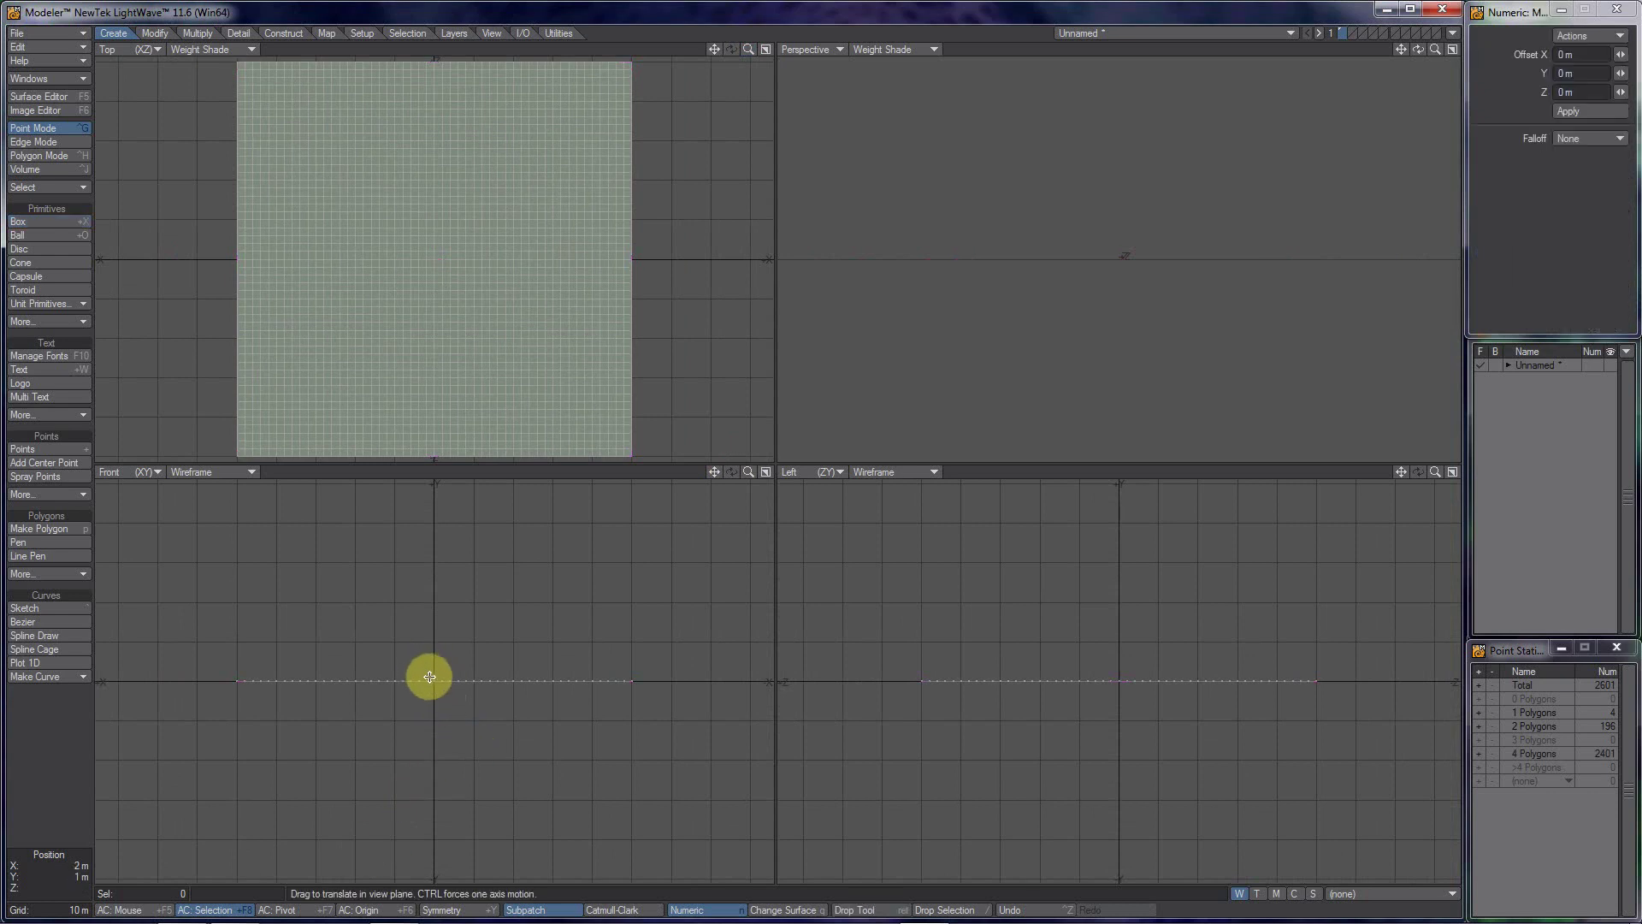
drag(430, 680, 431, 673)
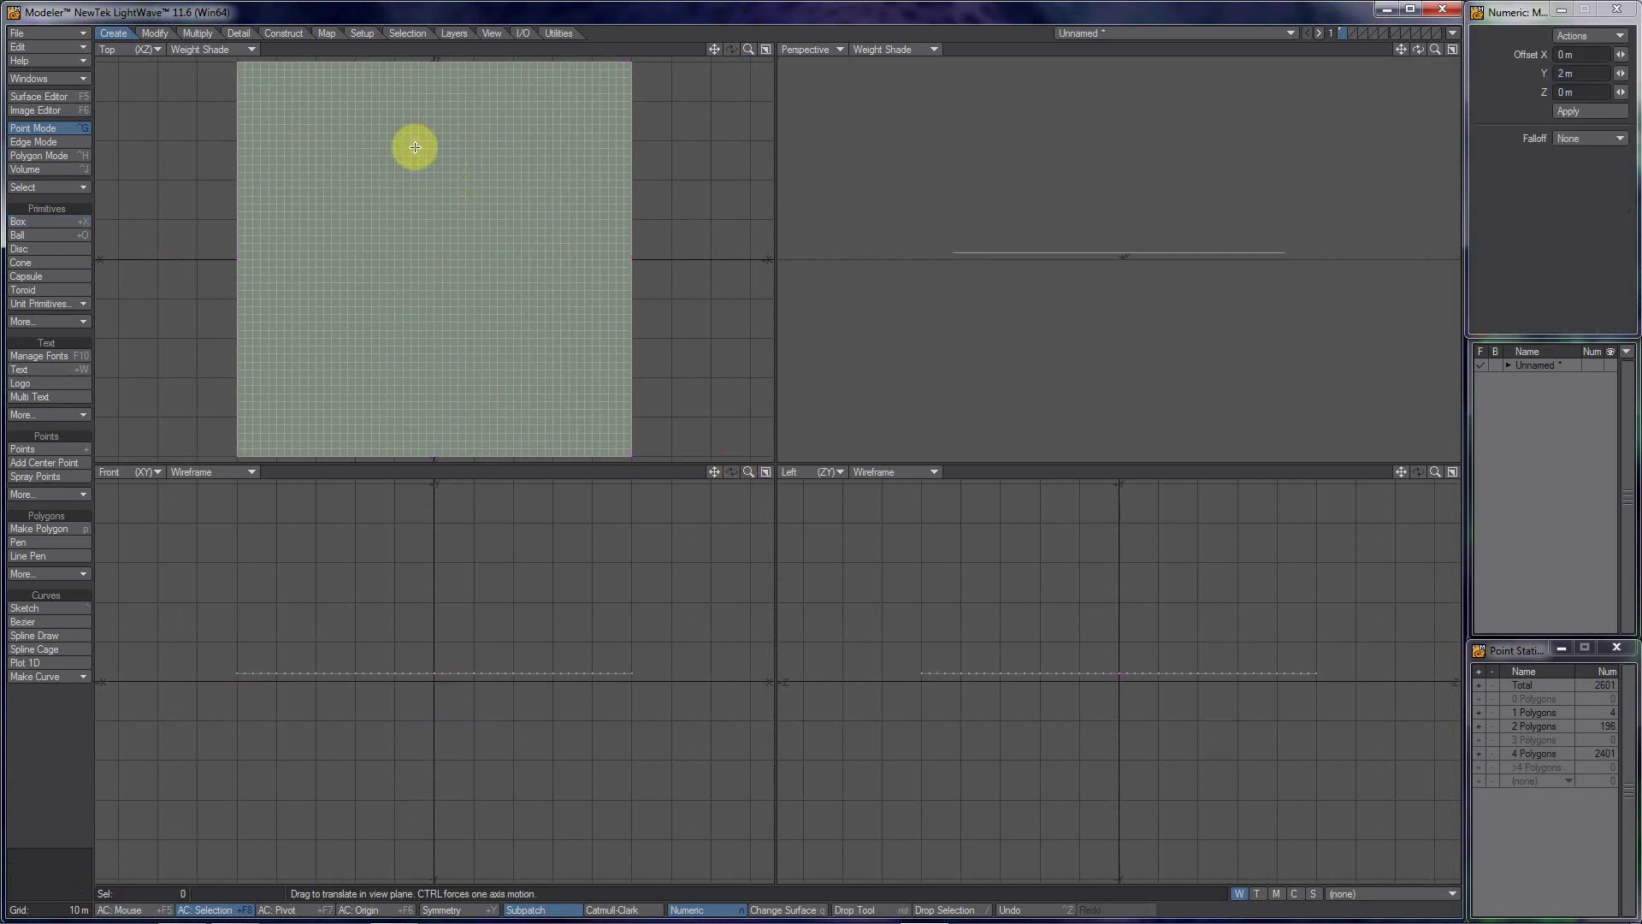
key(period)
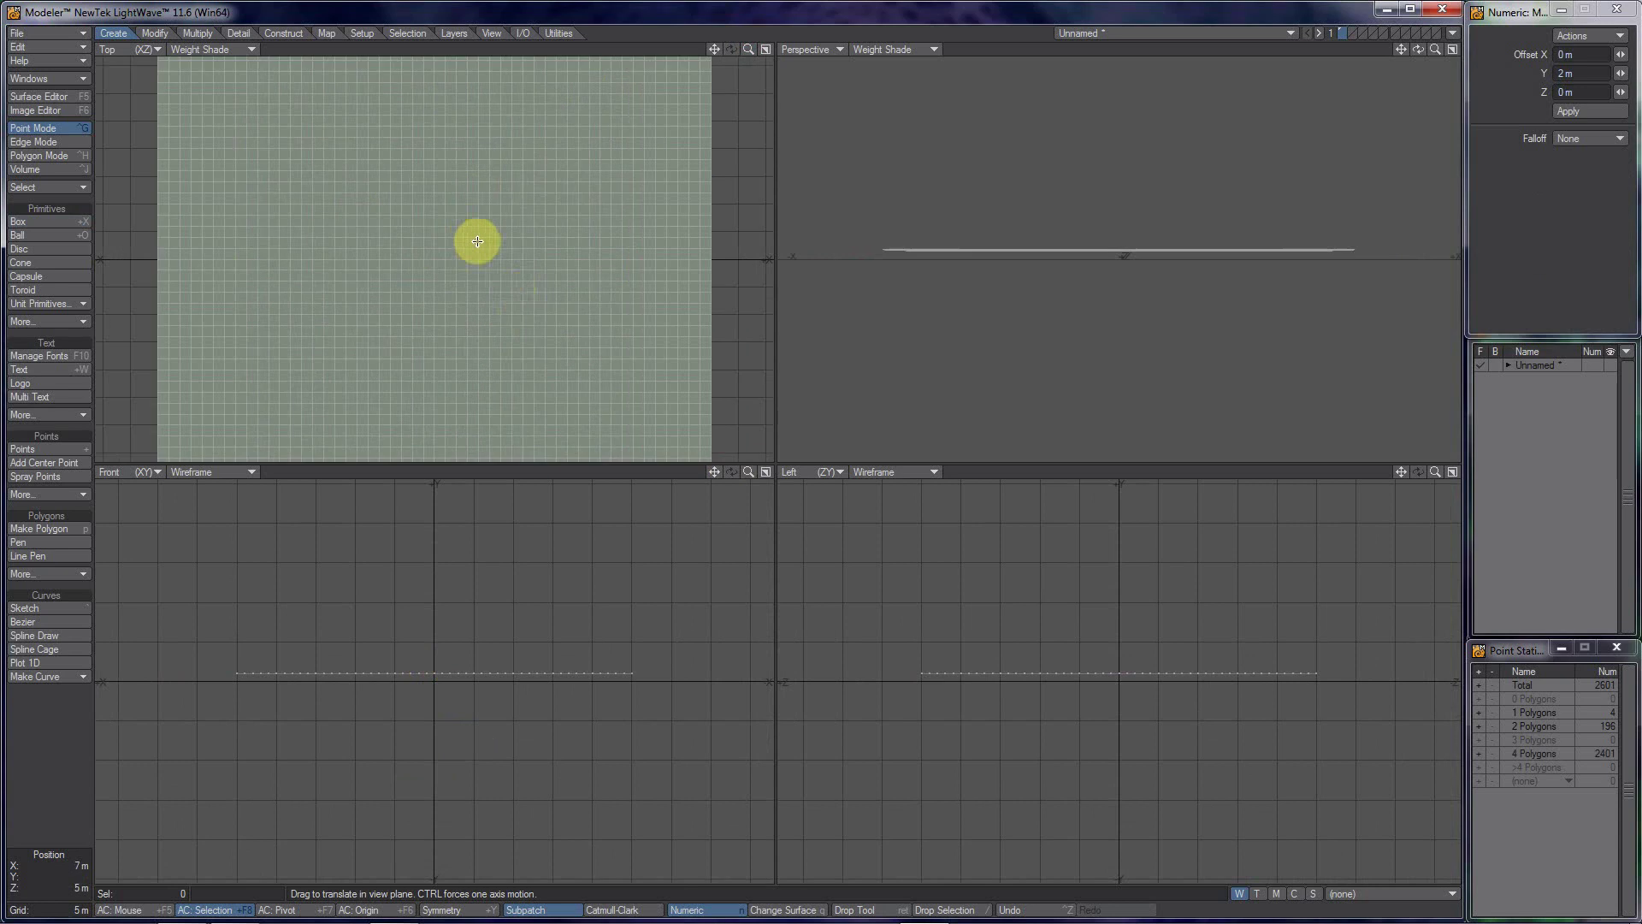
key(comma)
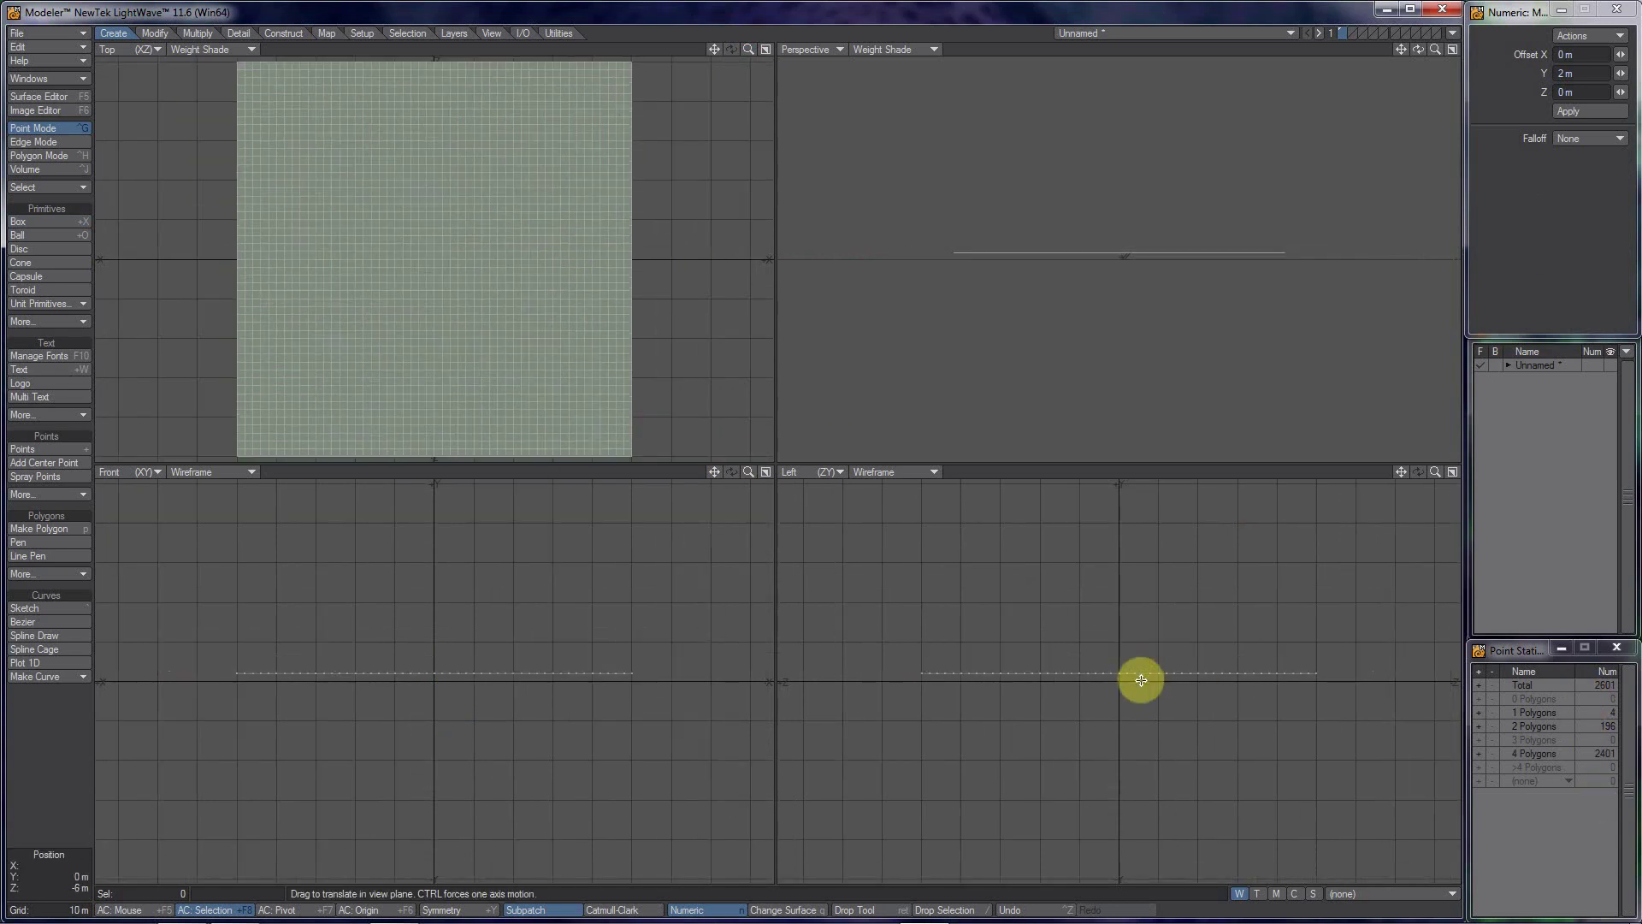
key(space)
Step: Switch to Polygon mode, reframe the views, and show weight maps in the vertex map selector
key(ctrl+h)
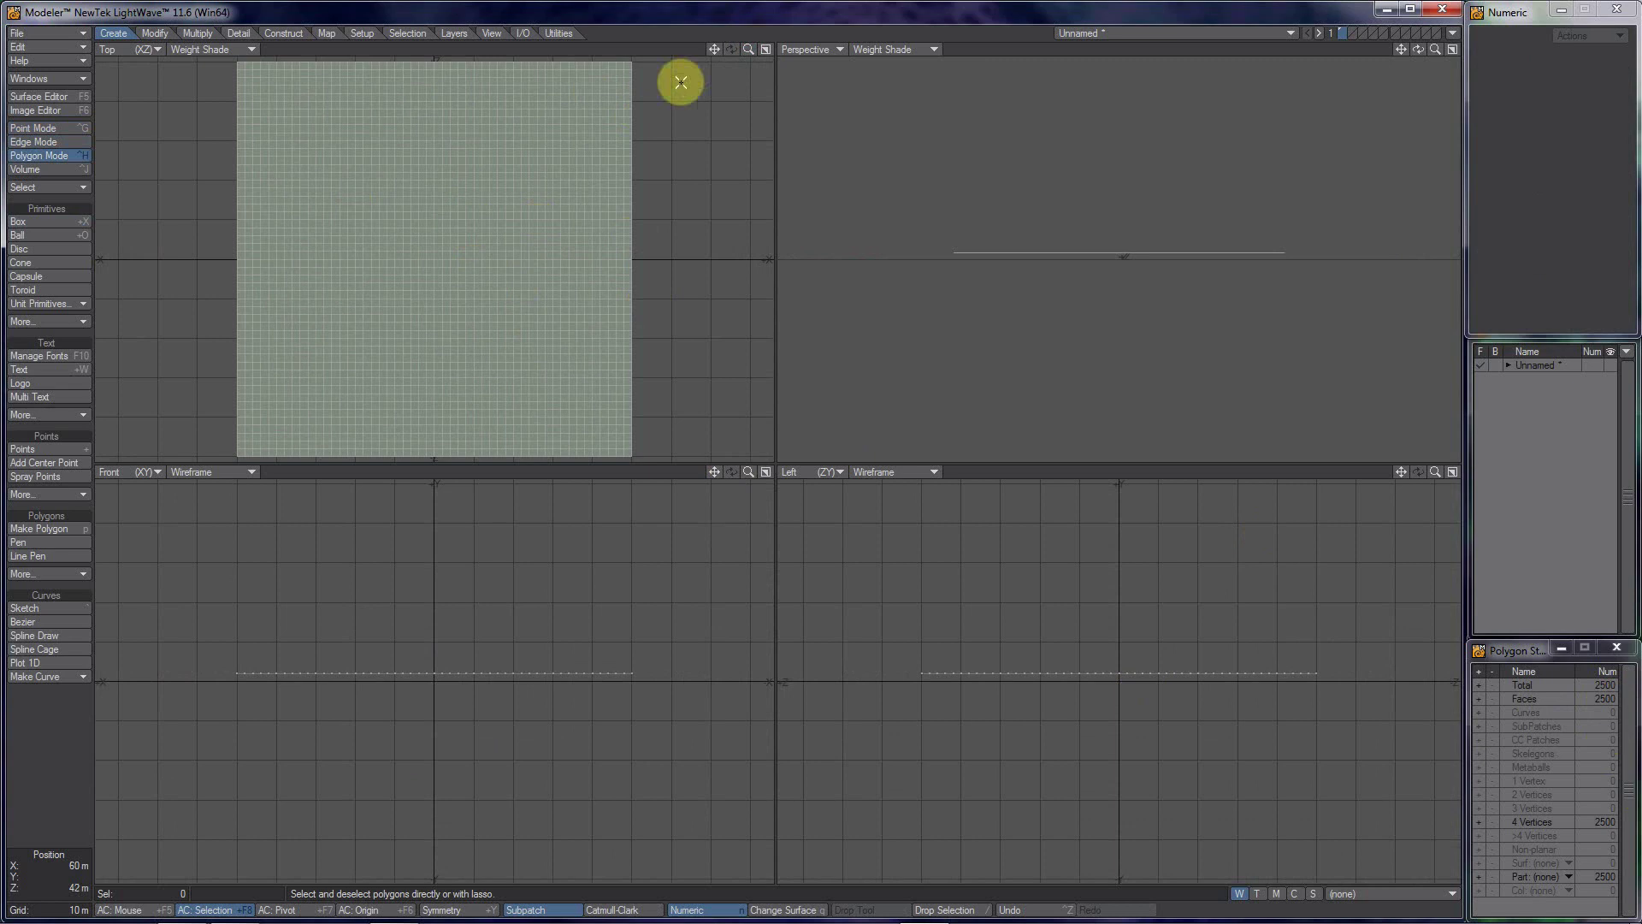
drag(747, 48, 741, 459)
drag(741, 460, 727, 446)
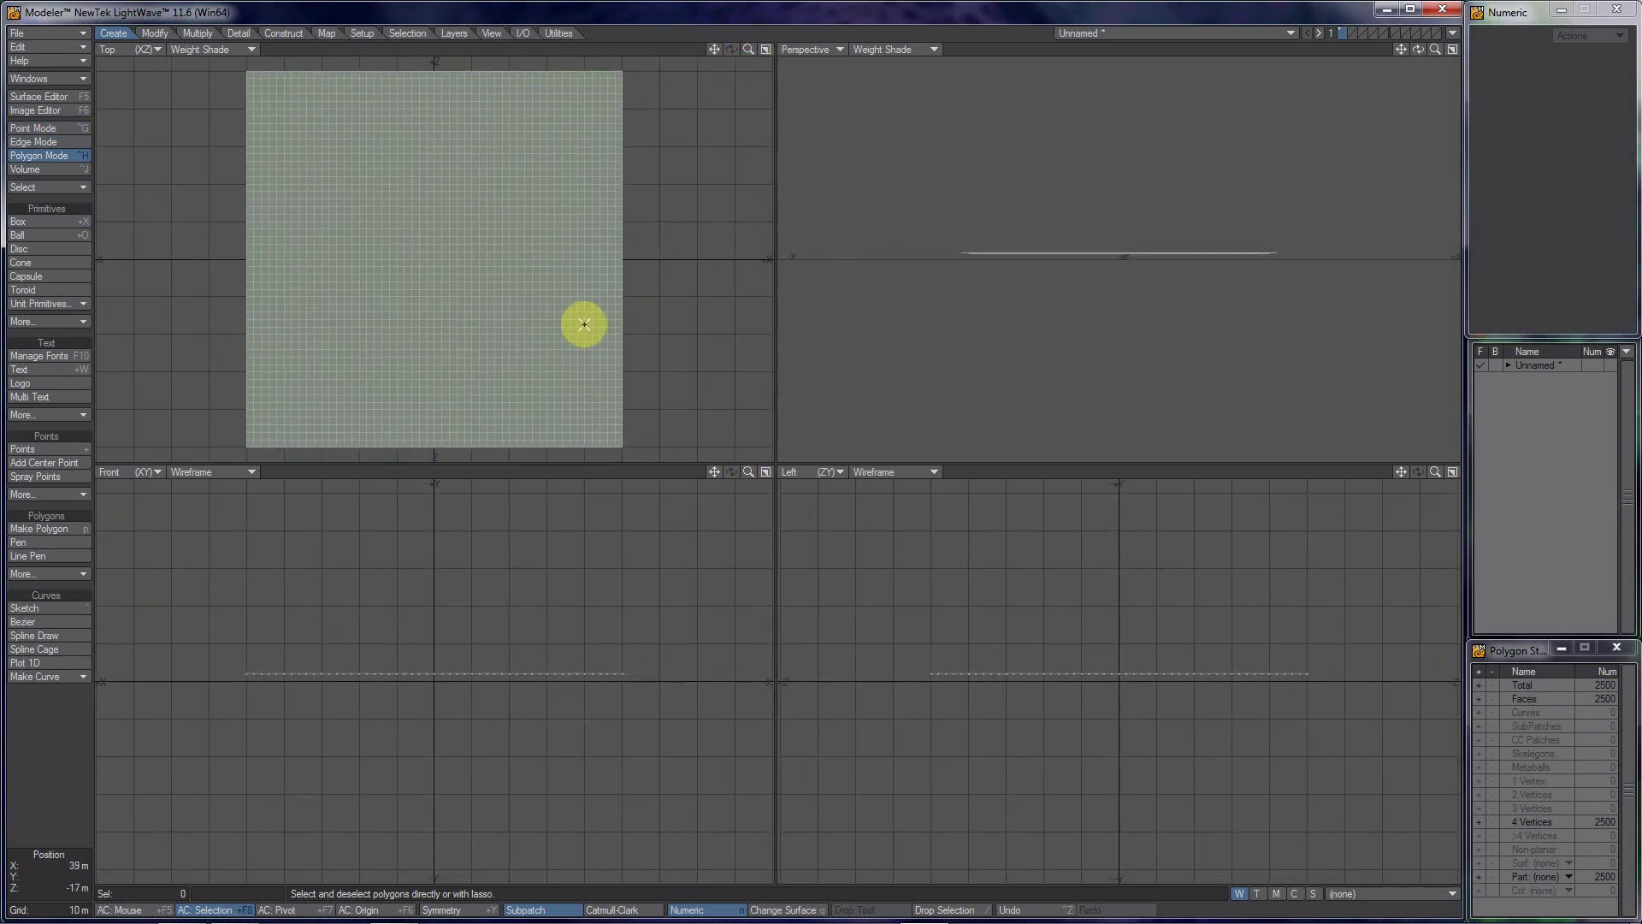
mouse_move(568, 336)
alt+mouse_down()
mouse_move(579, 309)
mouse_move(558, 350)
alt+mouse_up()
drag(528, 280, 491, 275)
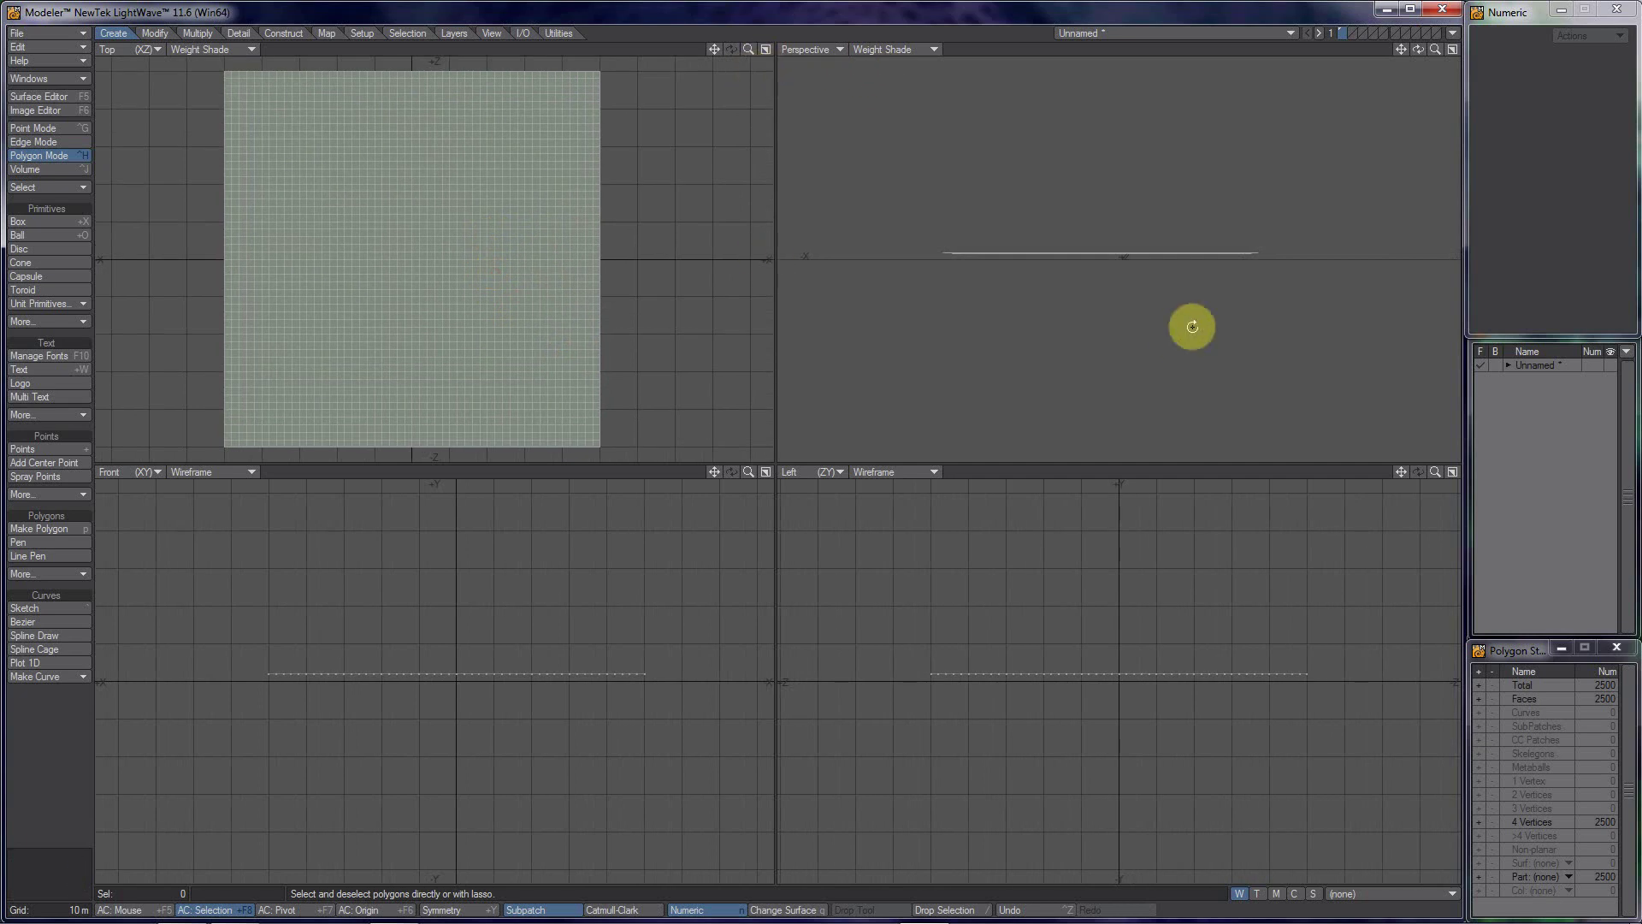
alt+drag(1230, 250, 1327, 480)
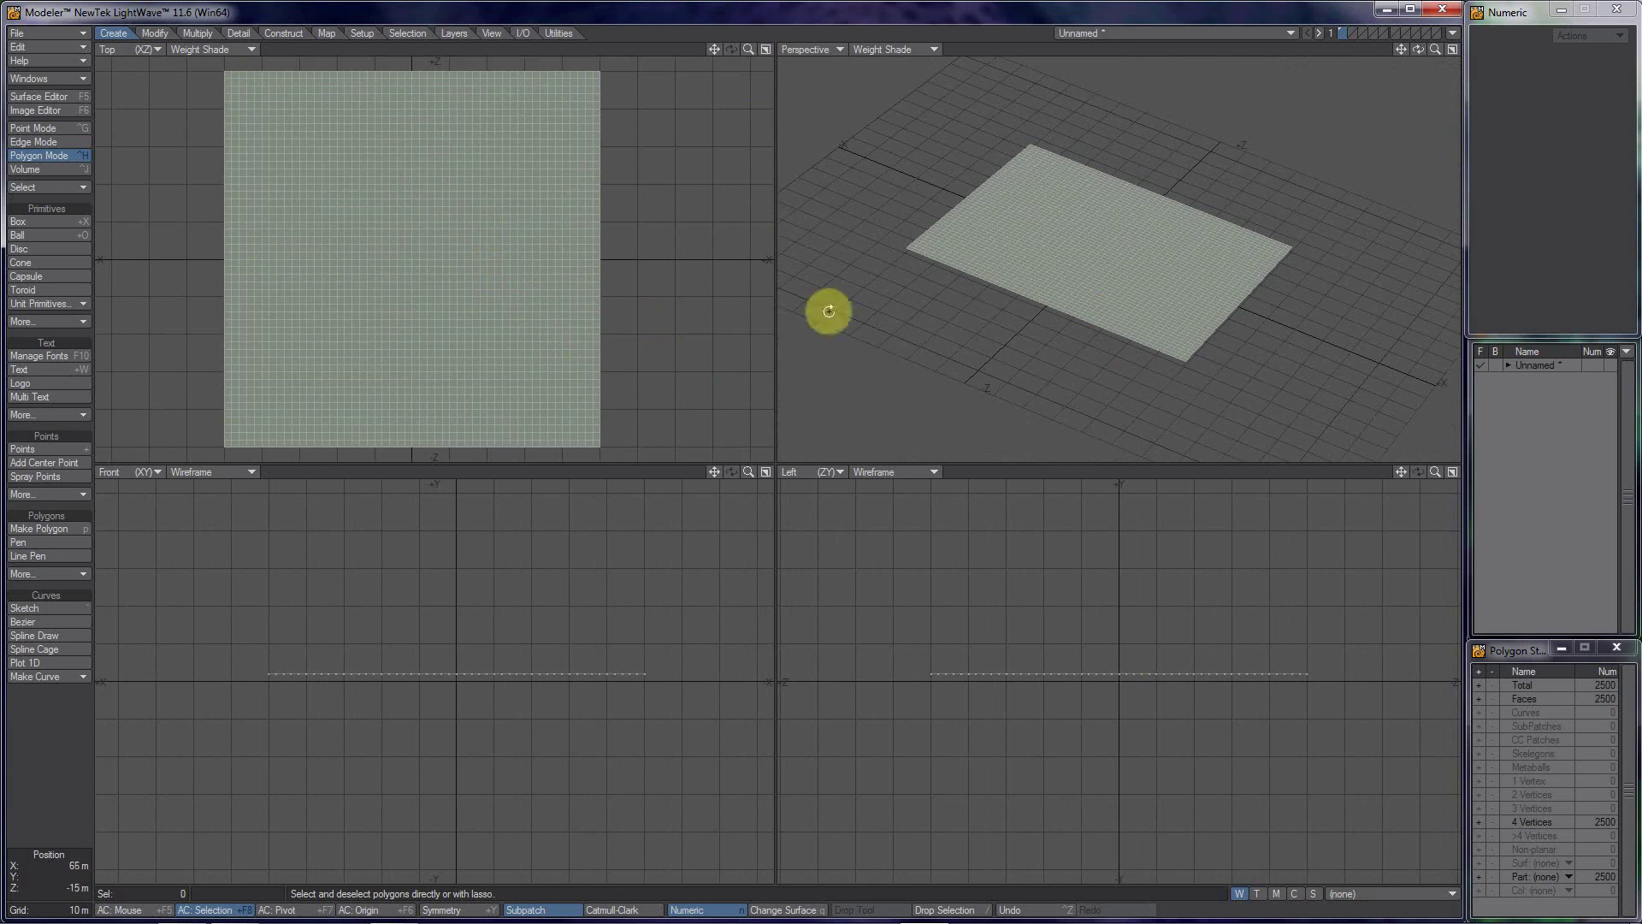
alt+drag(1070, 319, 1055, 394)
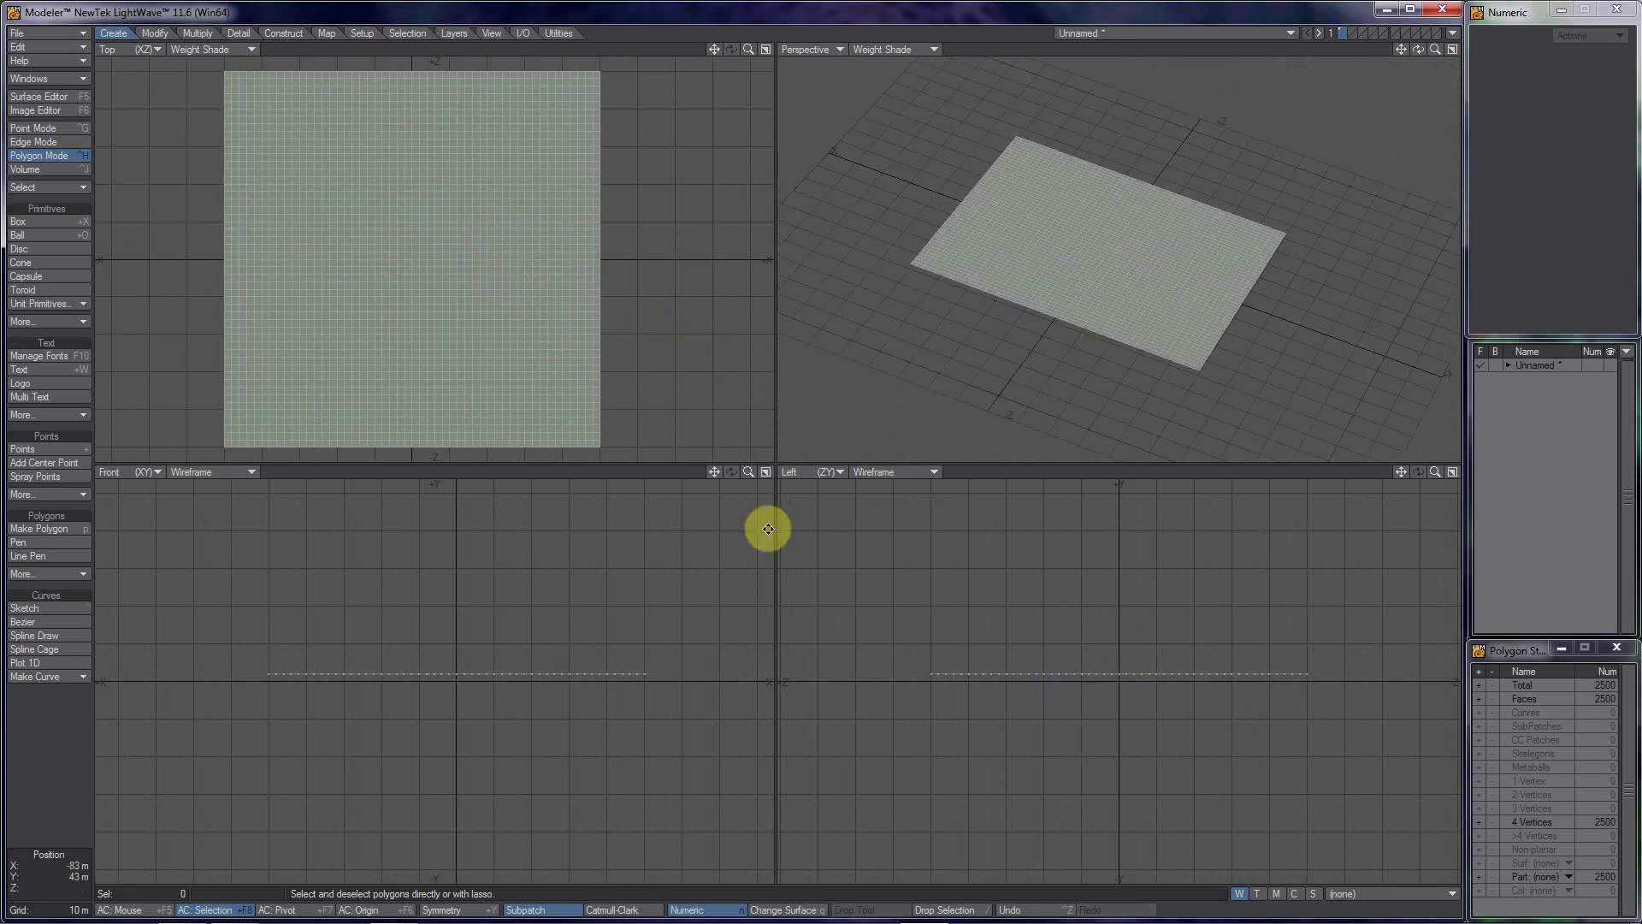
mouse_move(370, 291)
alt+mouse_down()
mouse_move(388, 282)
mouse_move(369, 301)
alt+mouse_up()
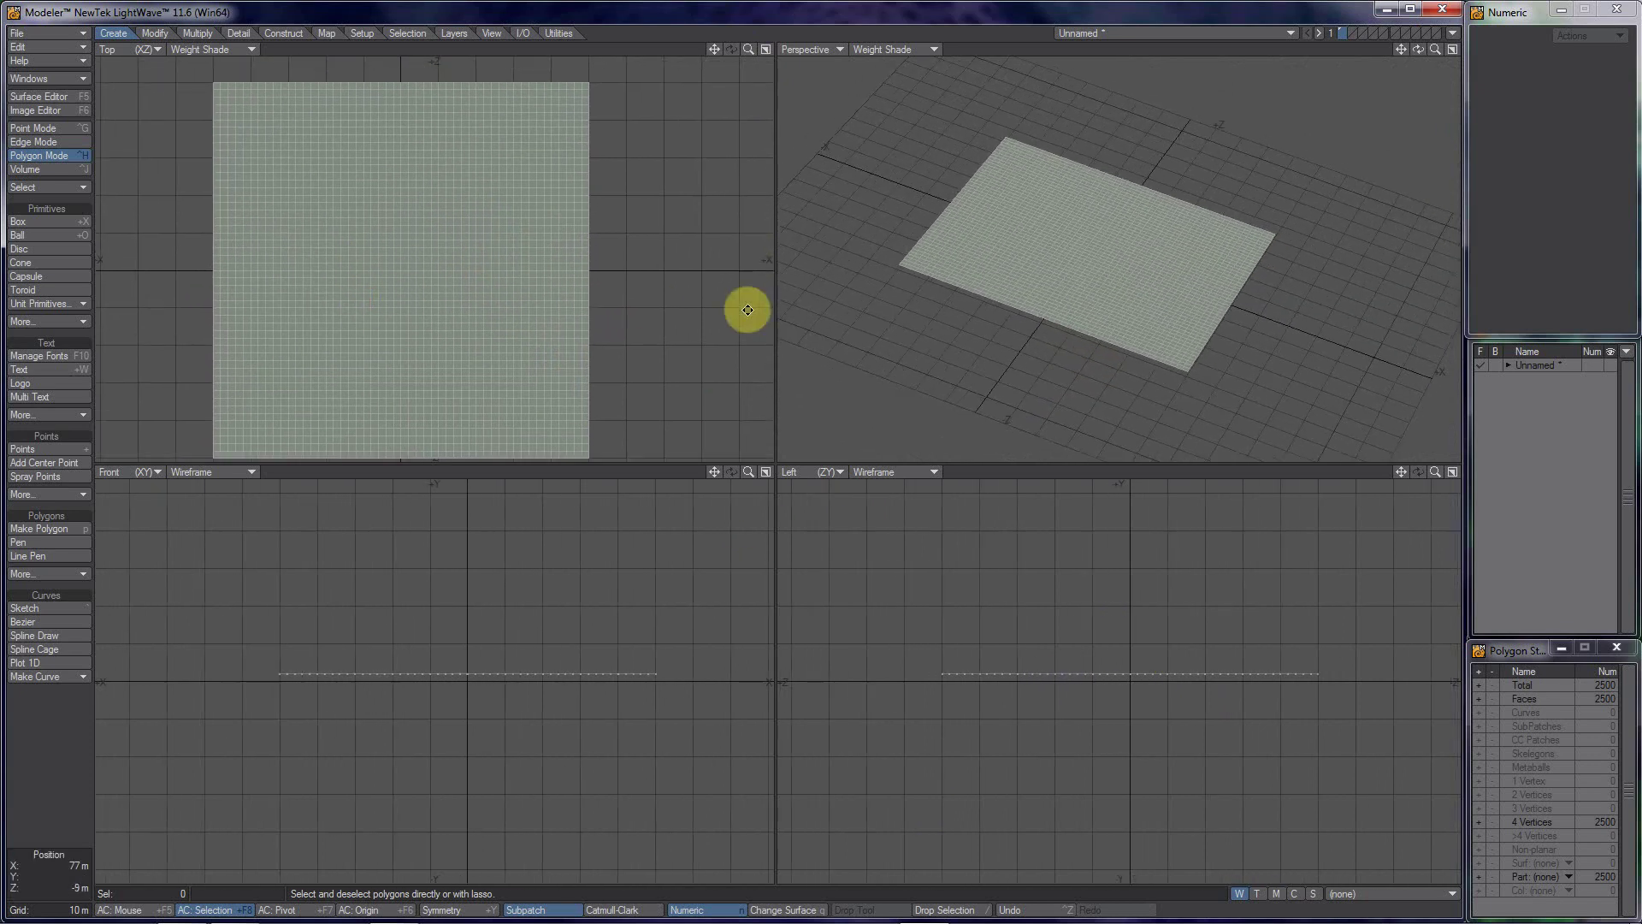
alt+drag(1089, 285, 946, 506)
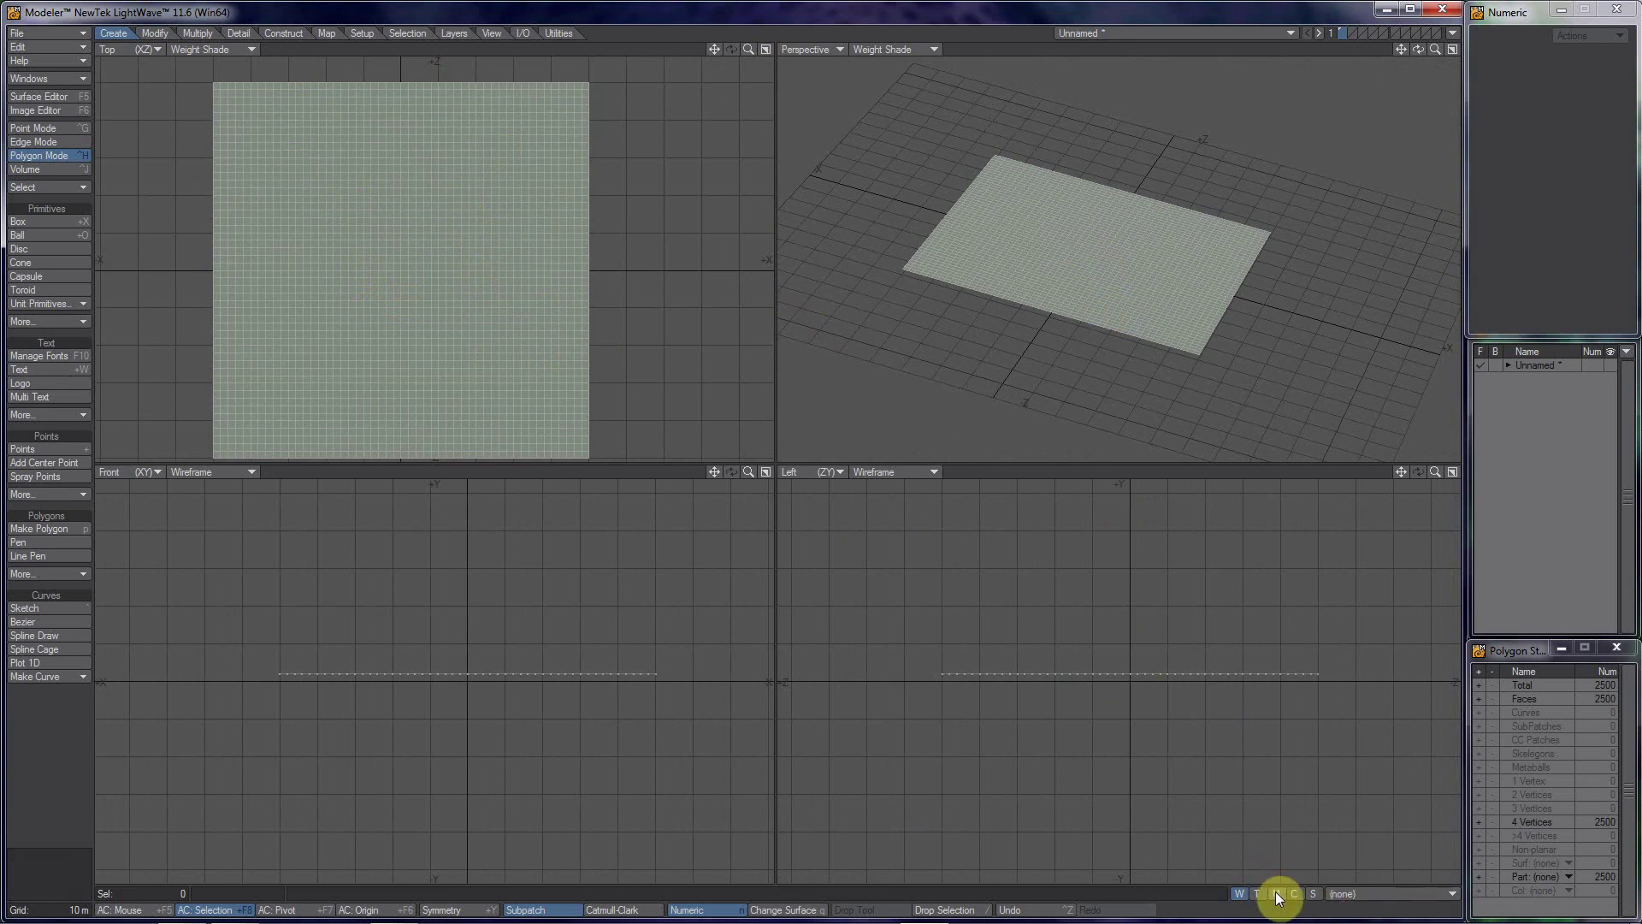
click(1239, 894)
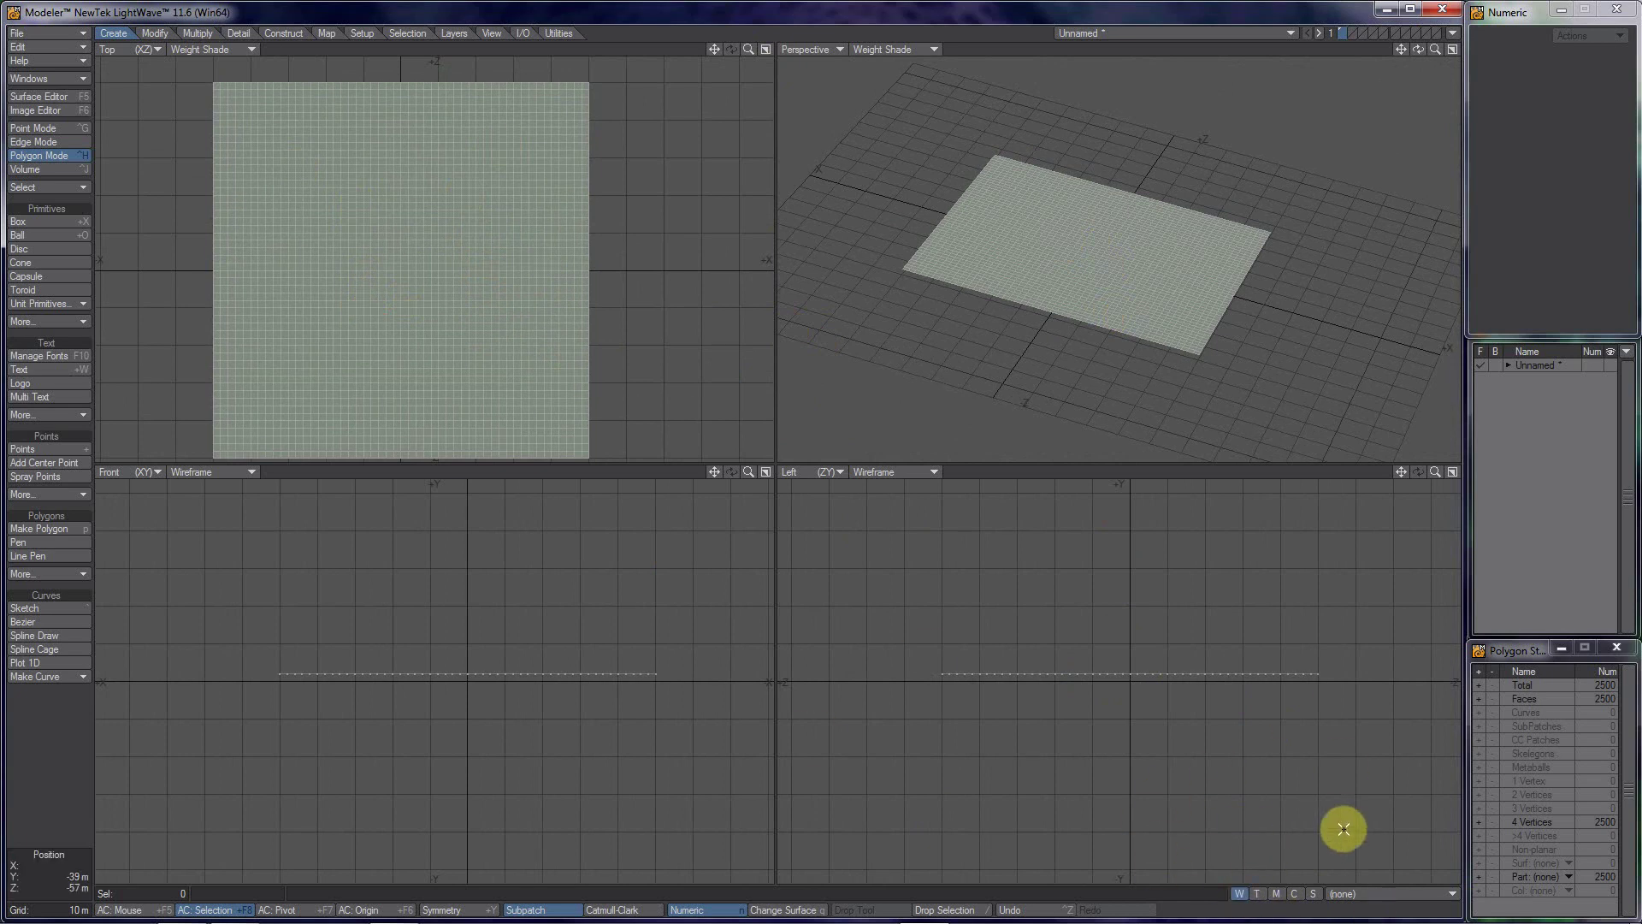
Step: Create a 'snow' weight map with Initial Value turned off
click(1343, 894)
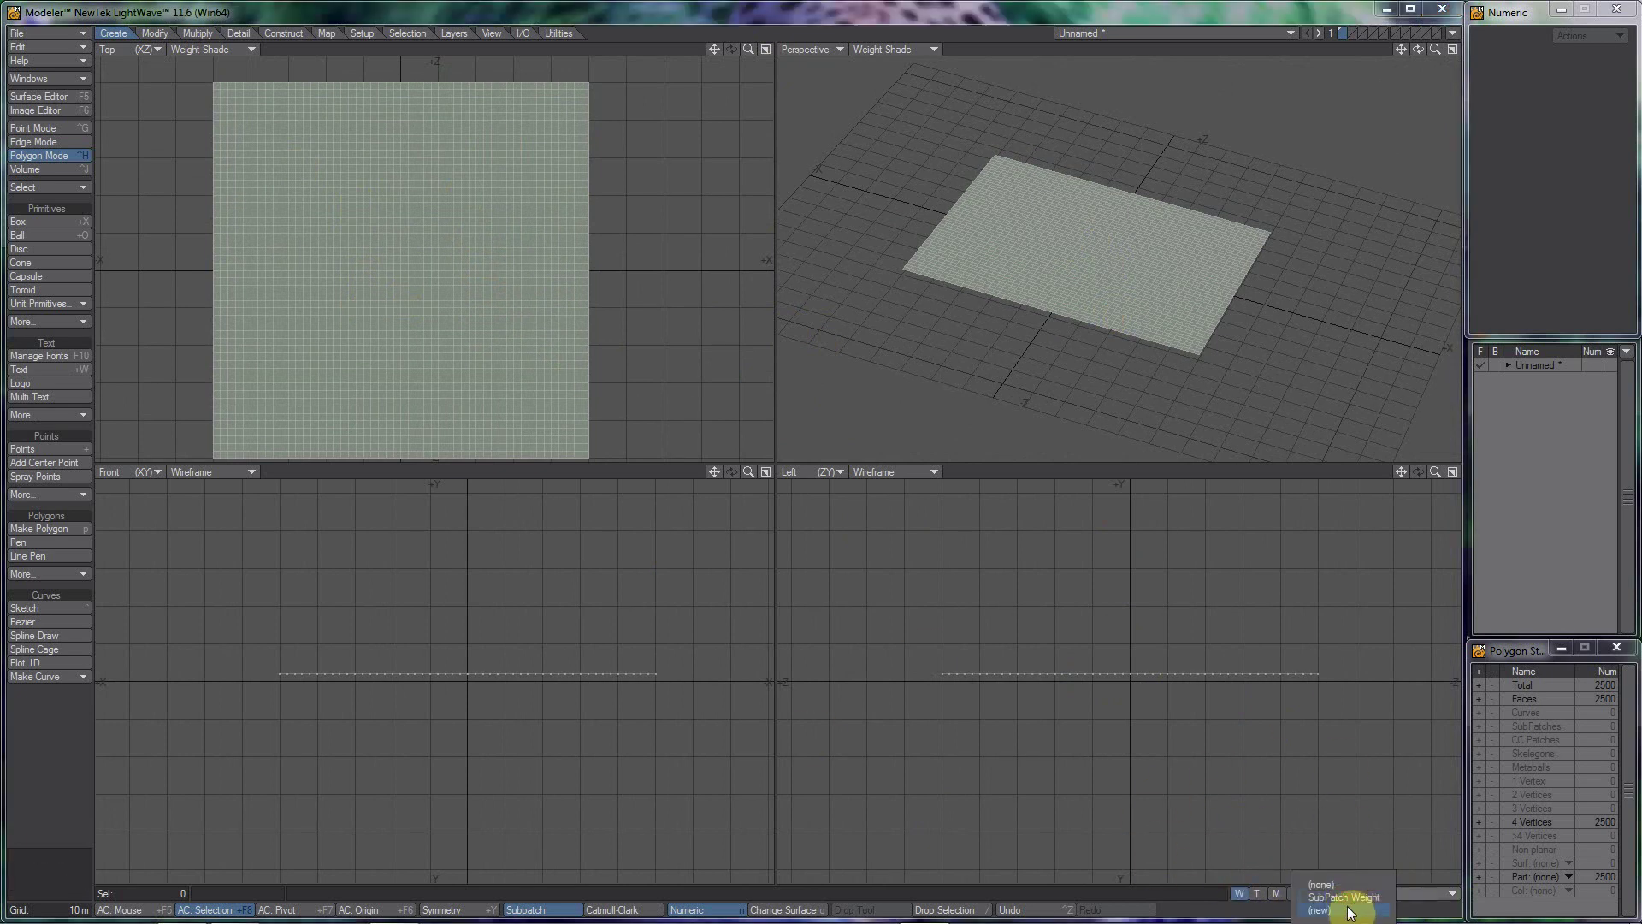
click(1309, 881)
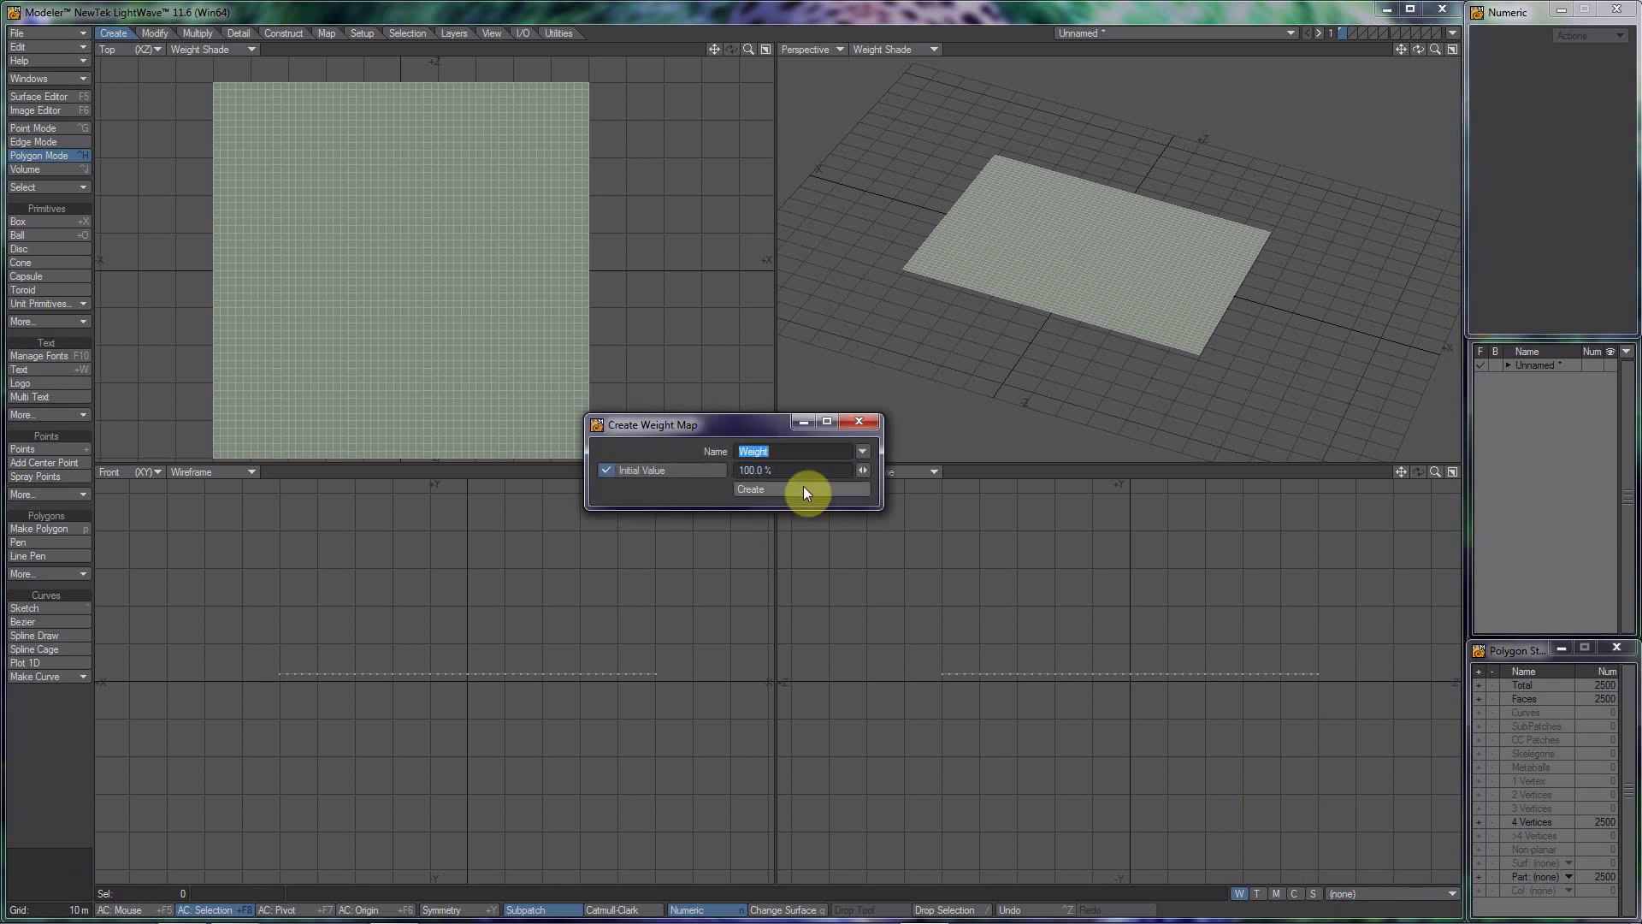
click(602, 471)
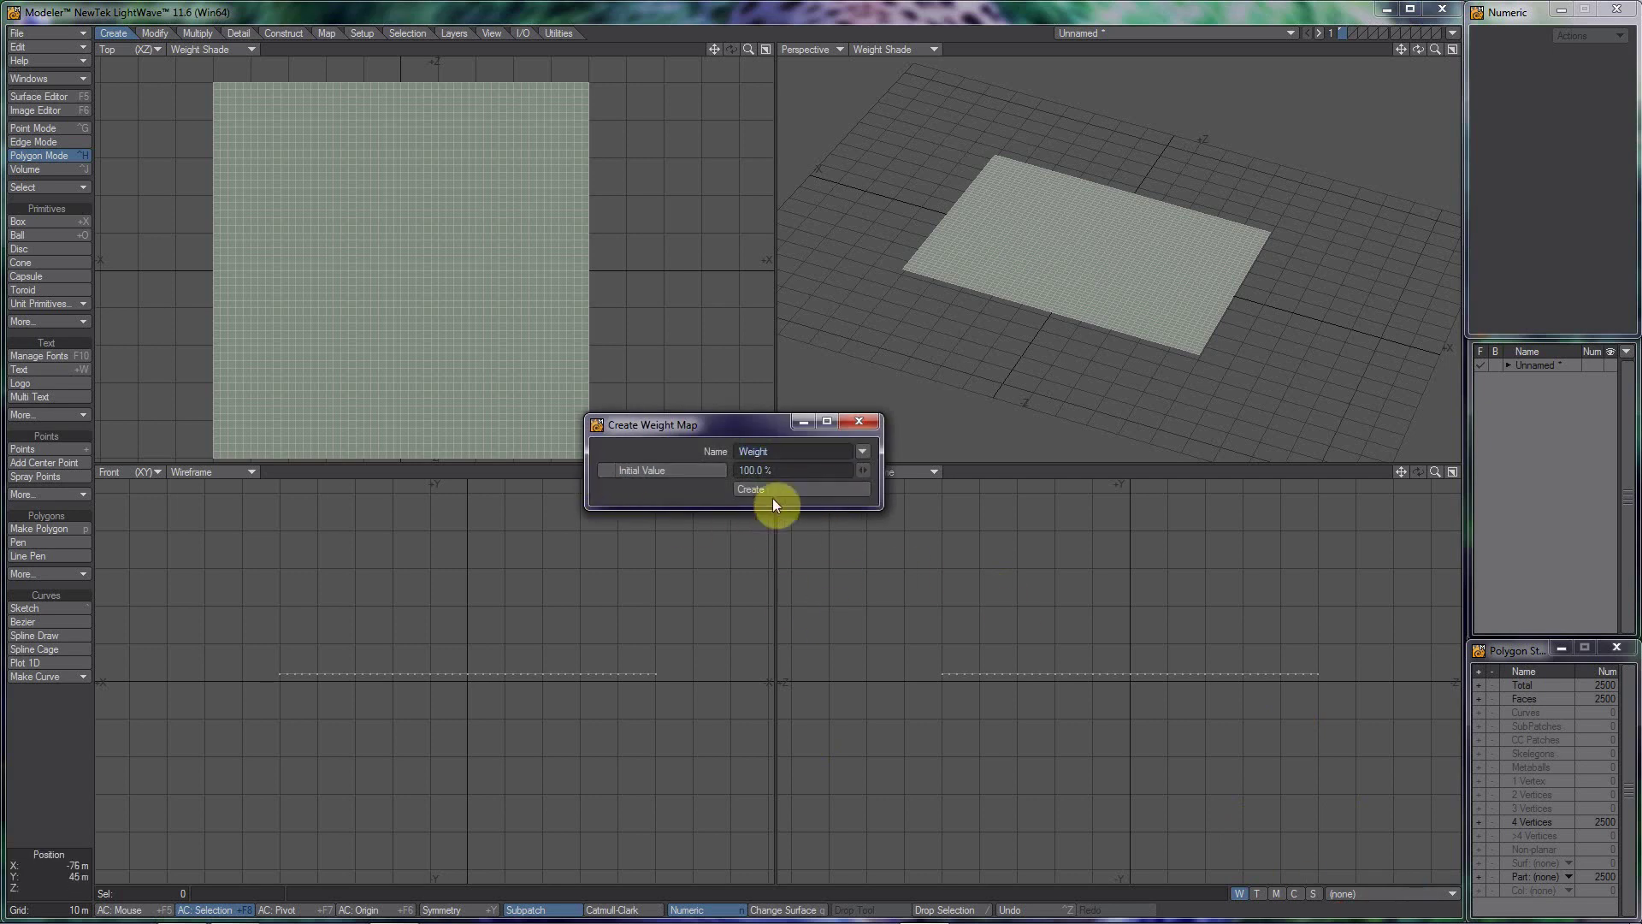
click(777, 451)
text(snow)
click(751, 484)
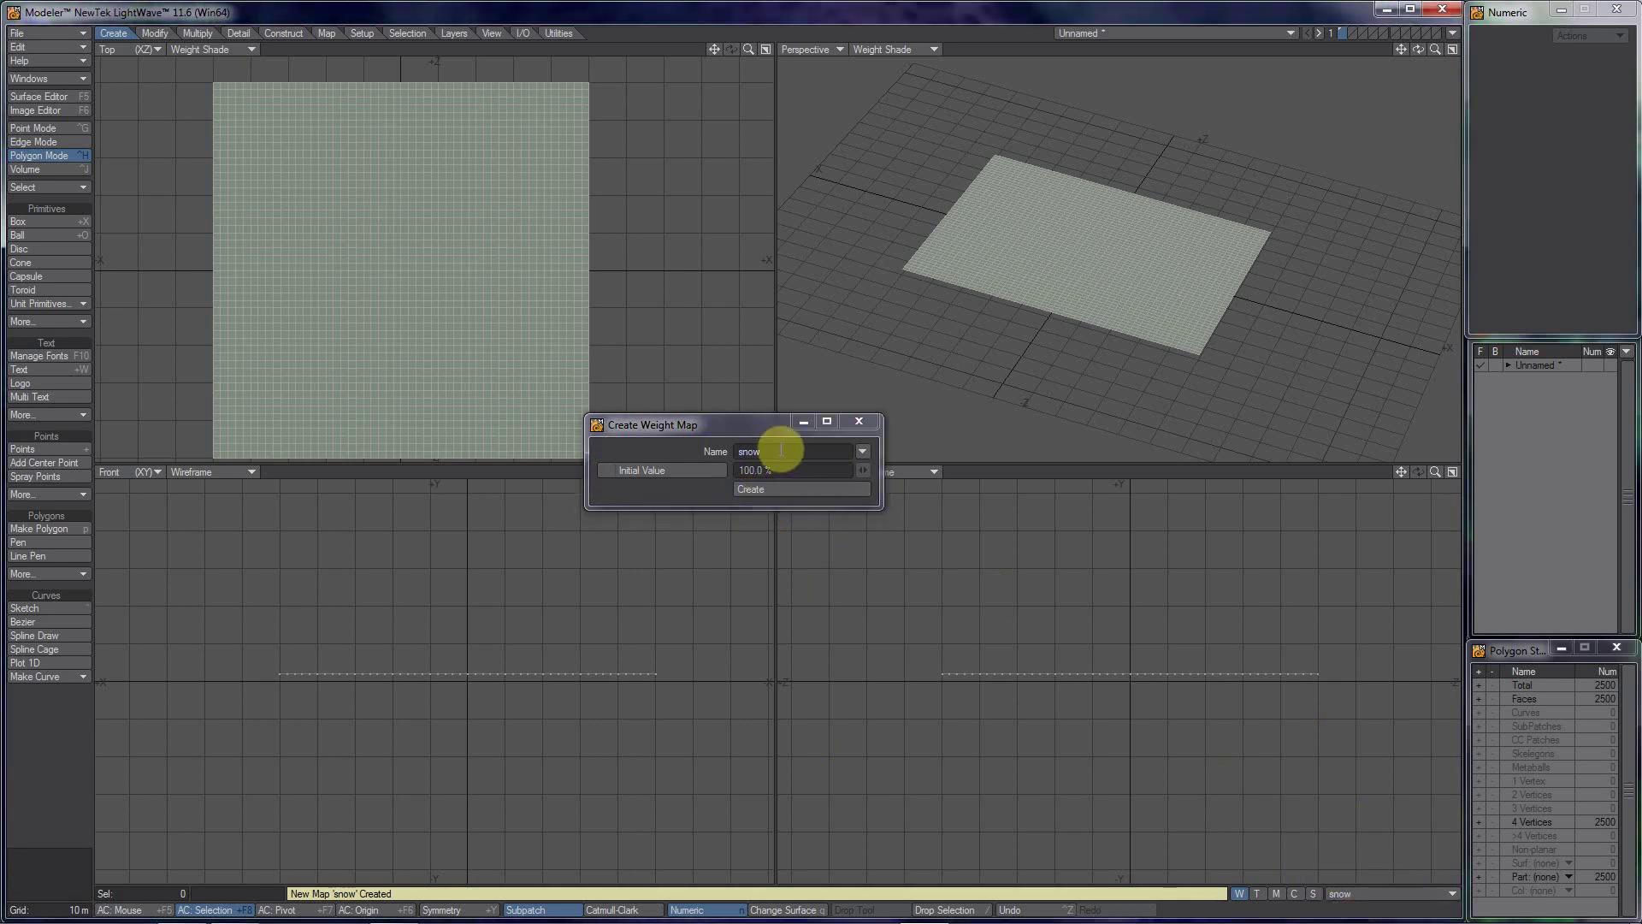
drag(781, 449, 725, 447)
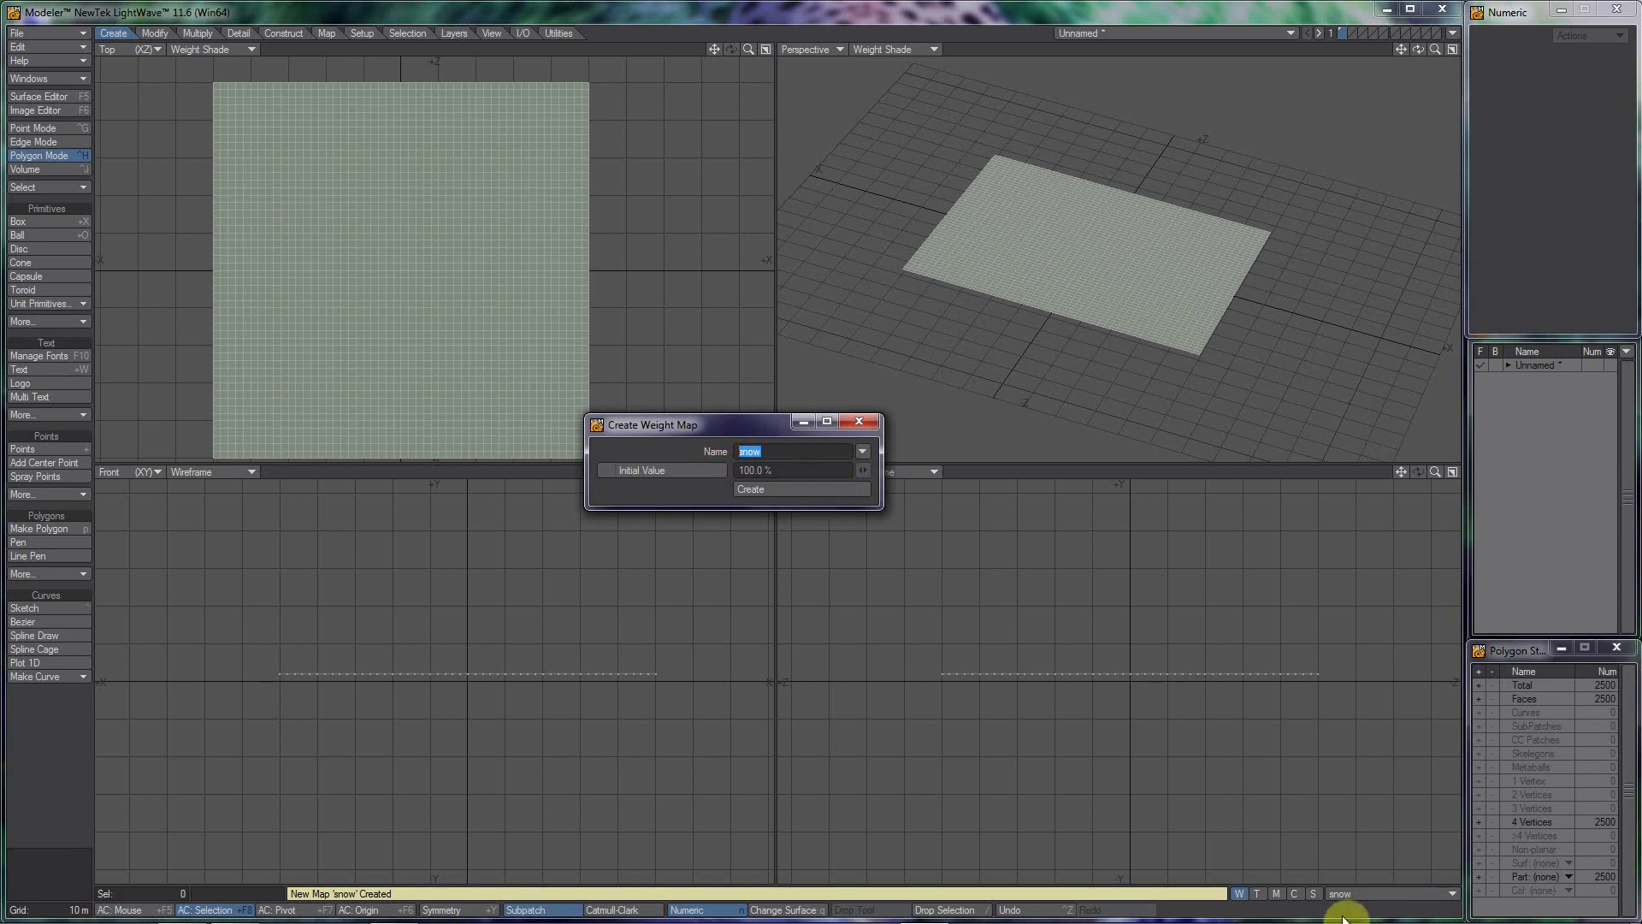
click(1358, 891)
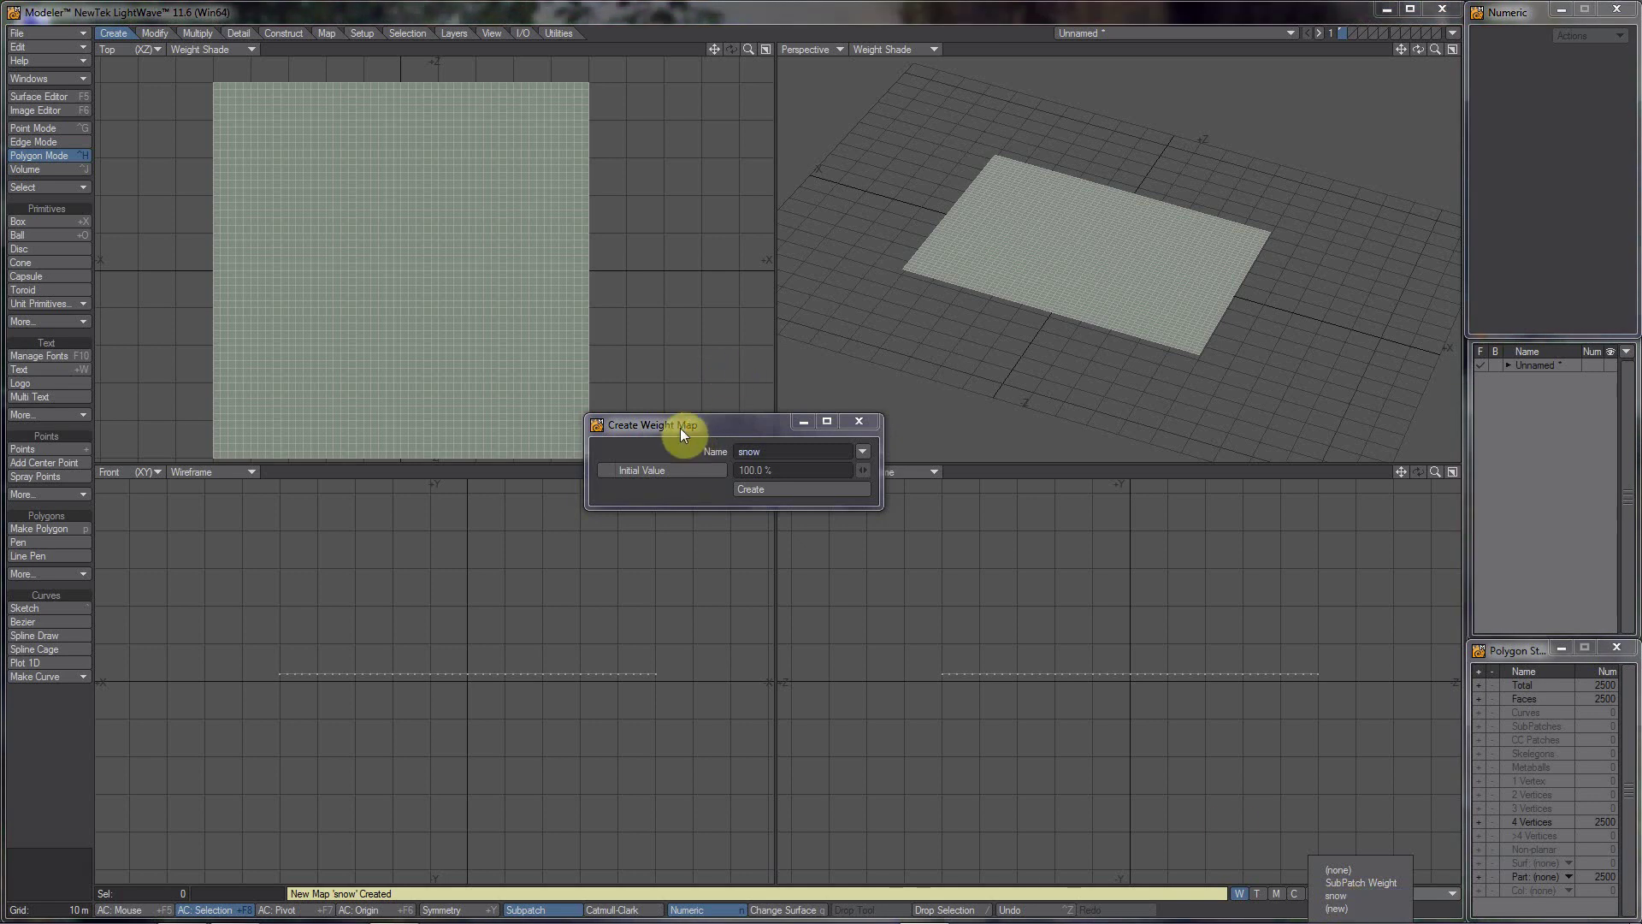
Step: Create the 'dirt', 'Moss' and 'rock' weight maps, then close the new-map dialog
drag(707, 433, 823, 478)
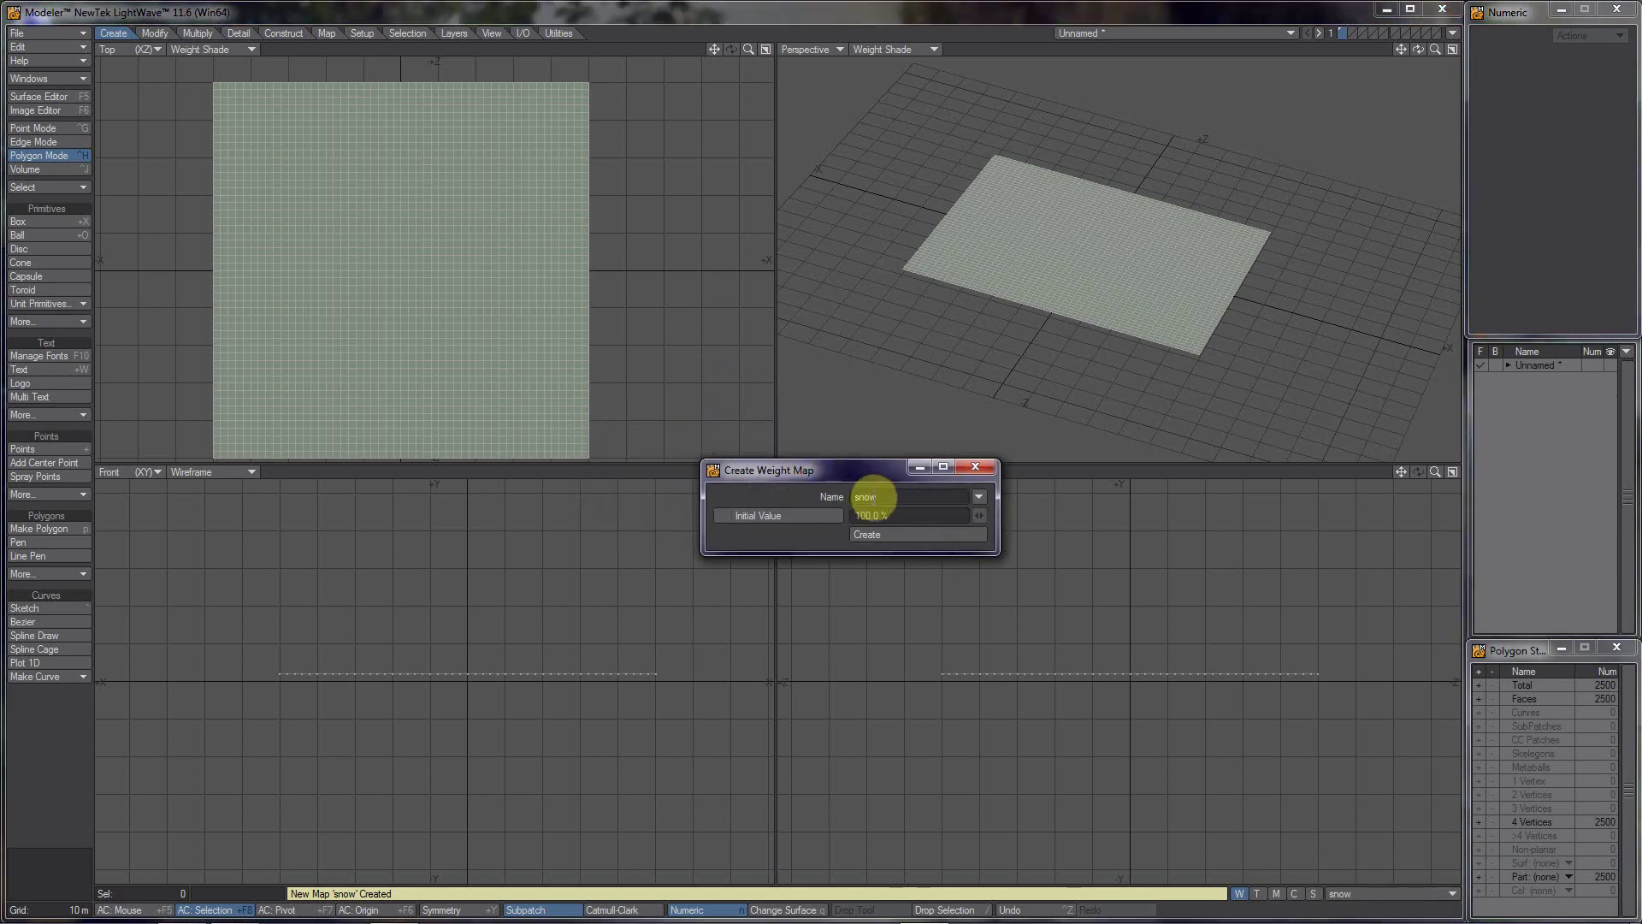
click(885, 496)
text(dirt)
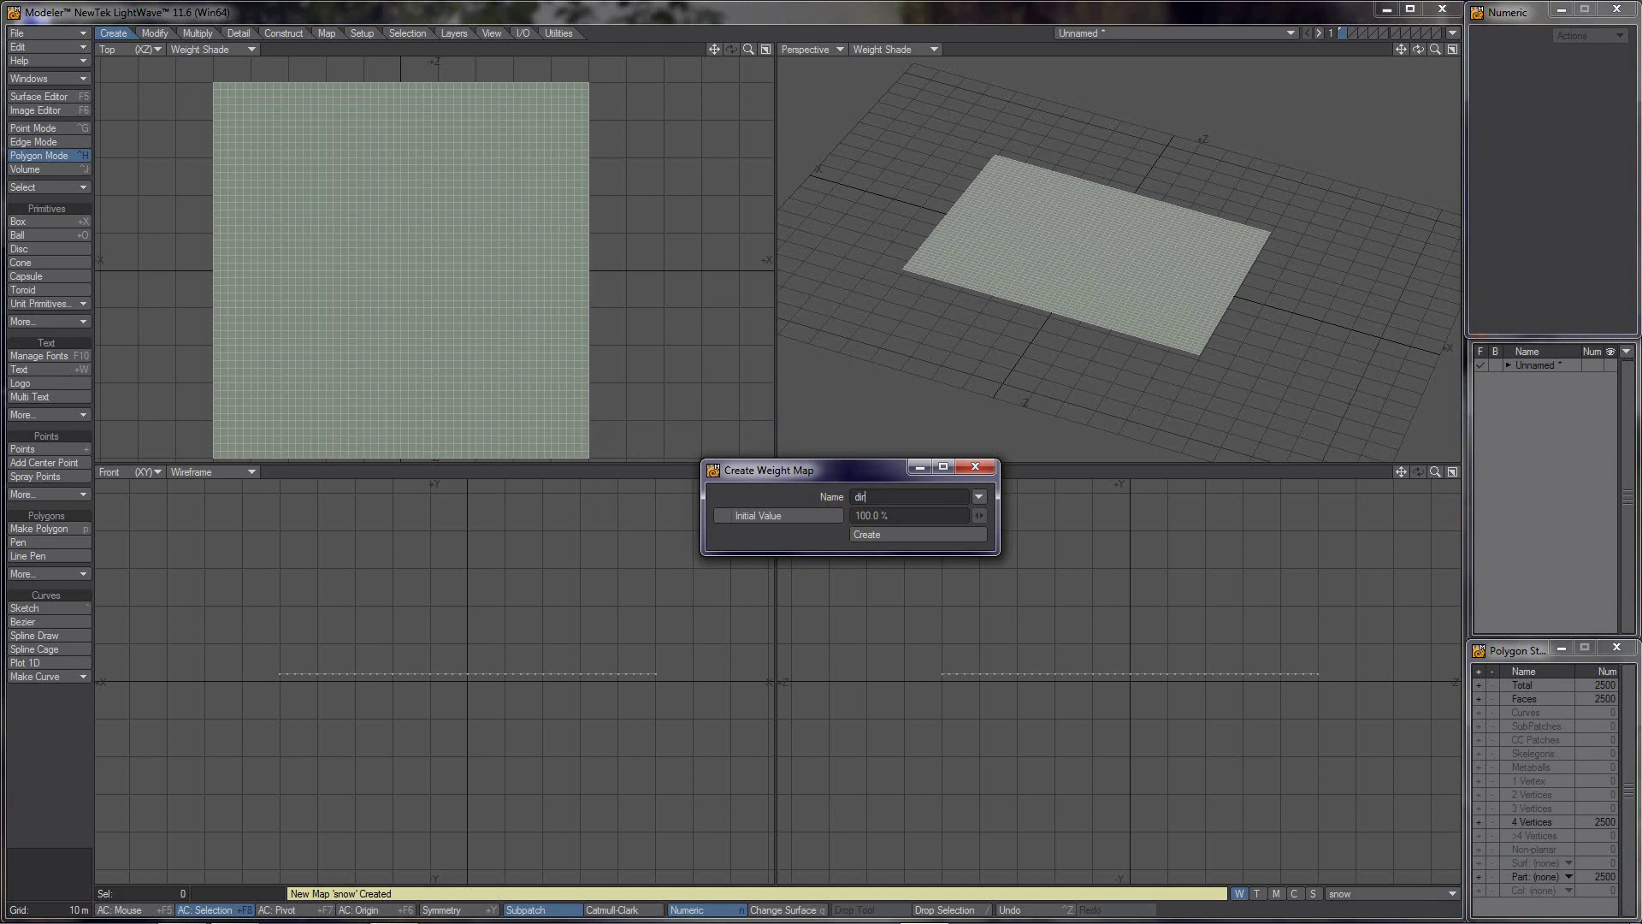
click(870, 532)
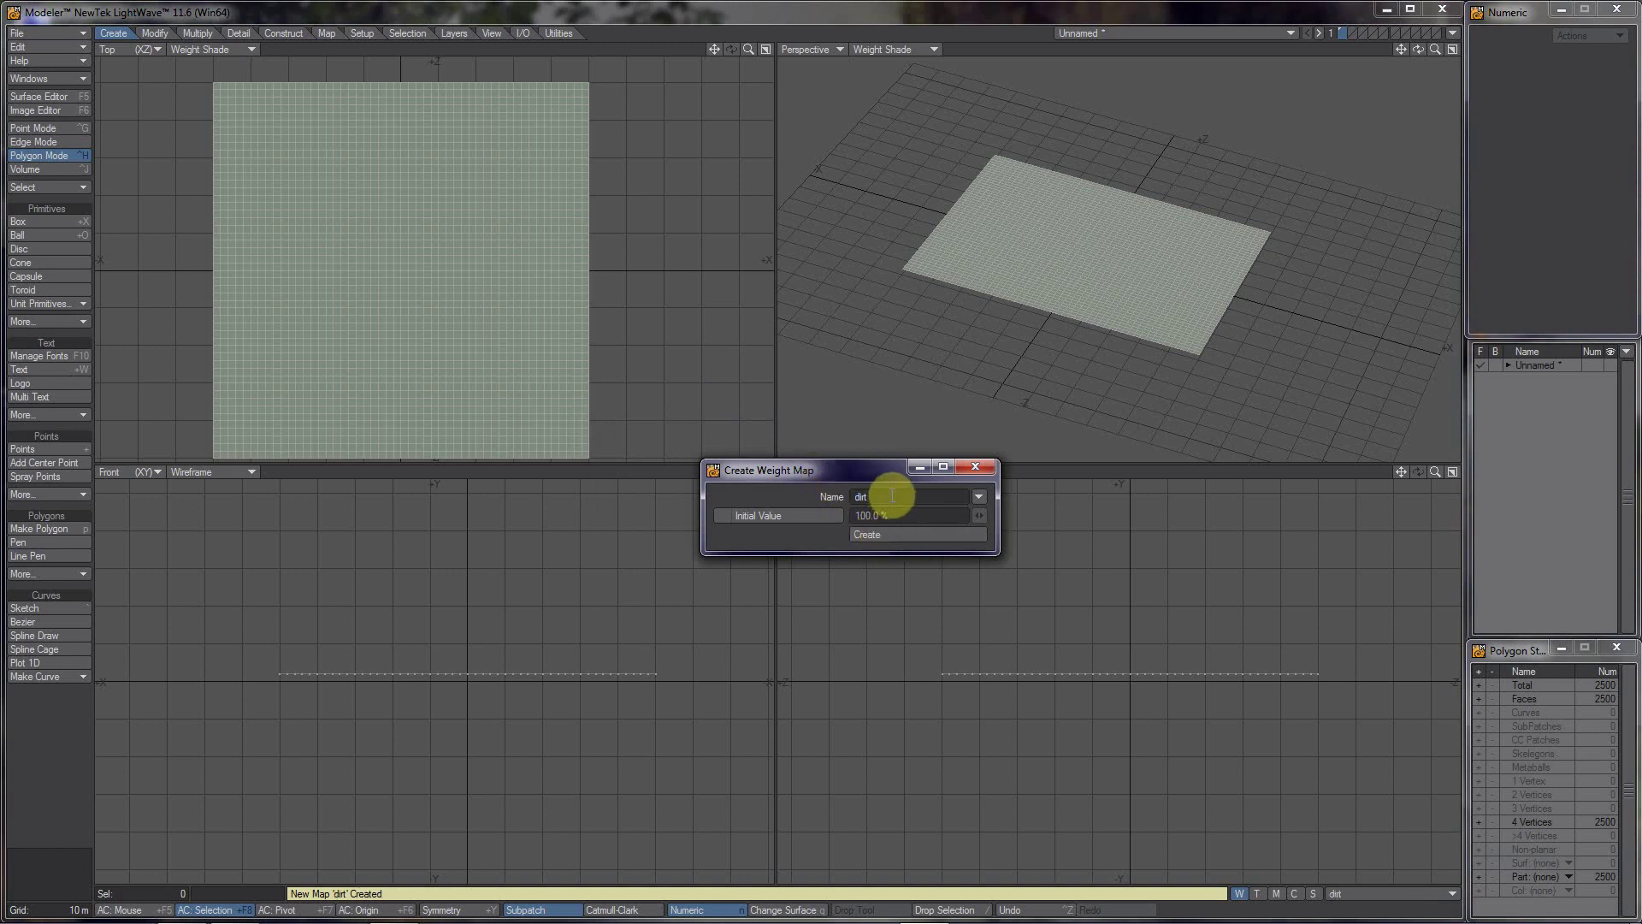
click(892, 495)
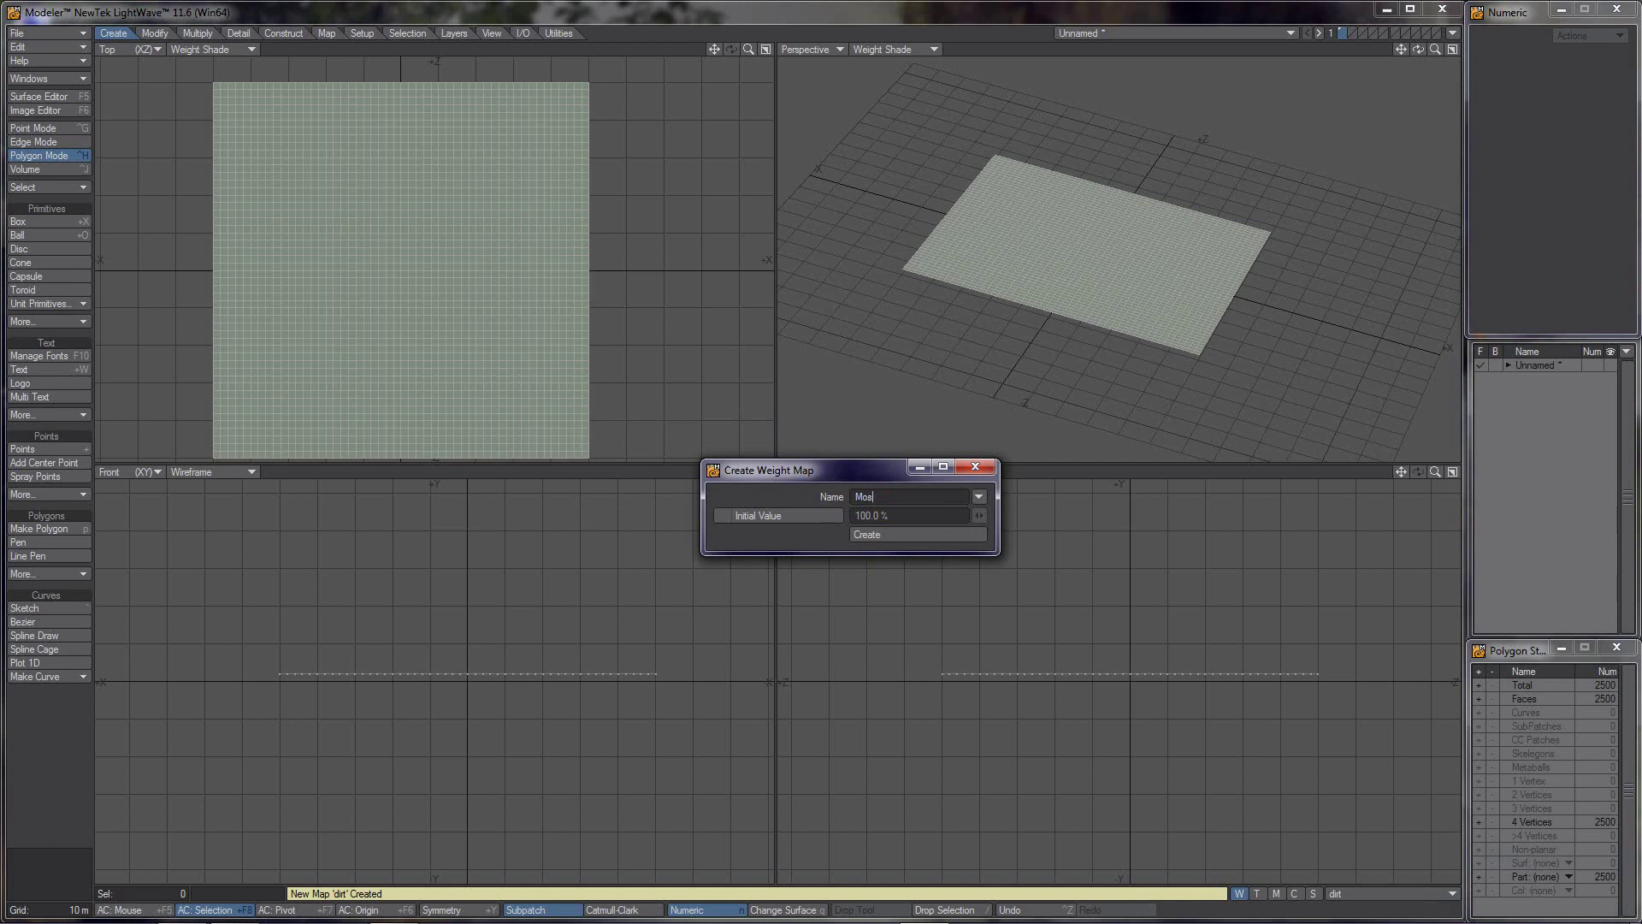
click(884, 534)
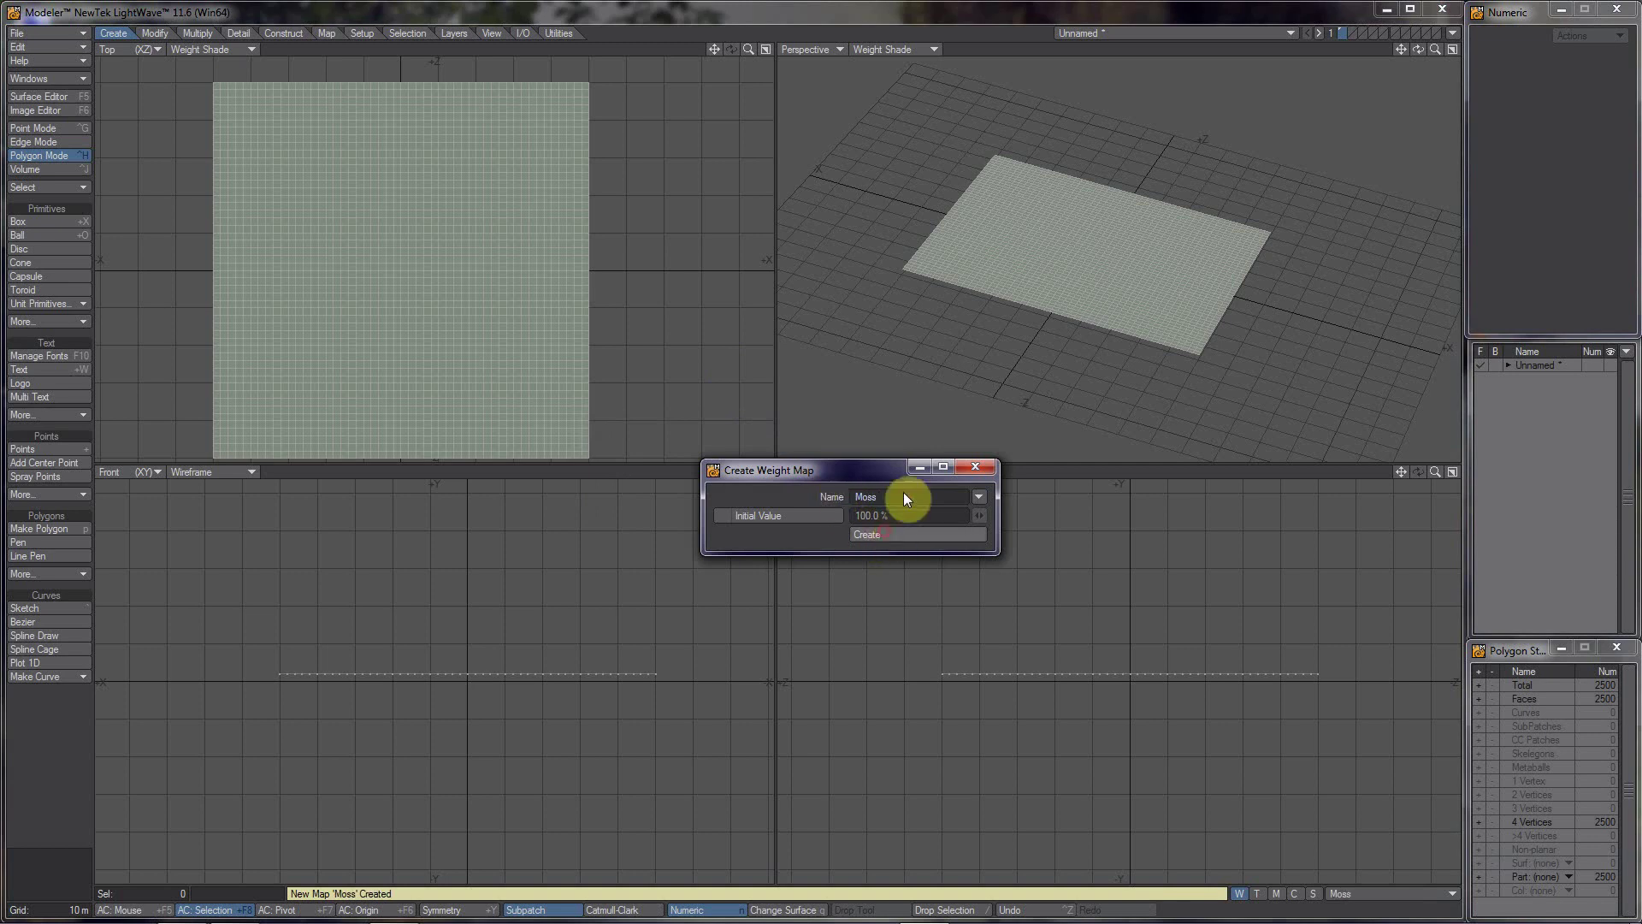
click(863, 497)
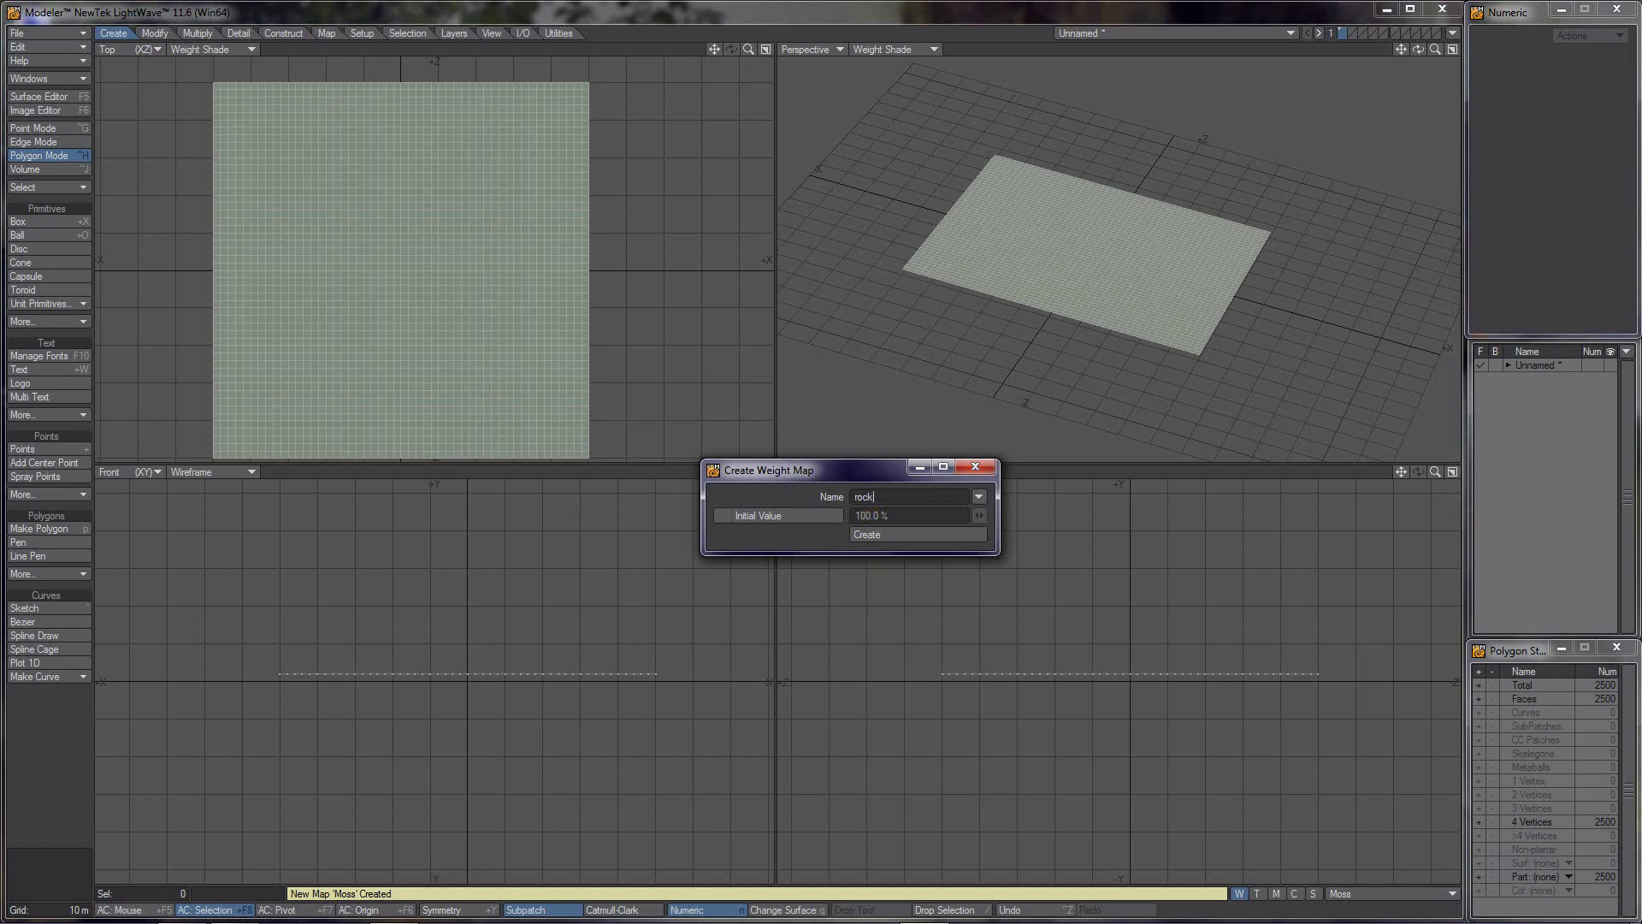
click(884, 534)
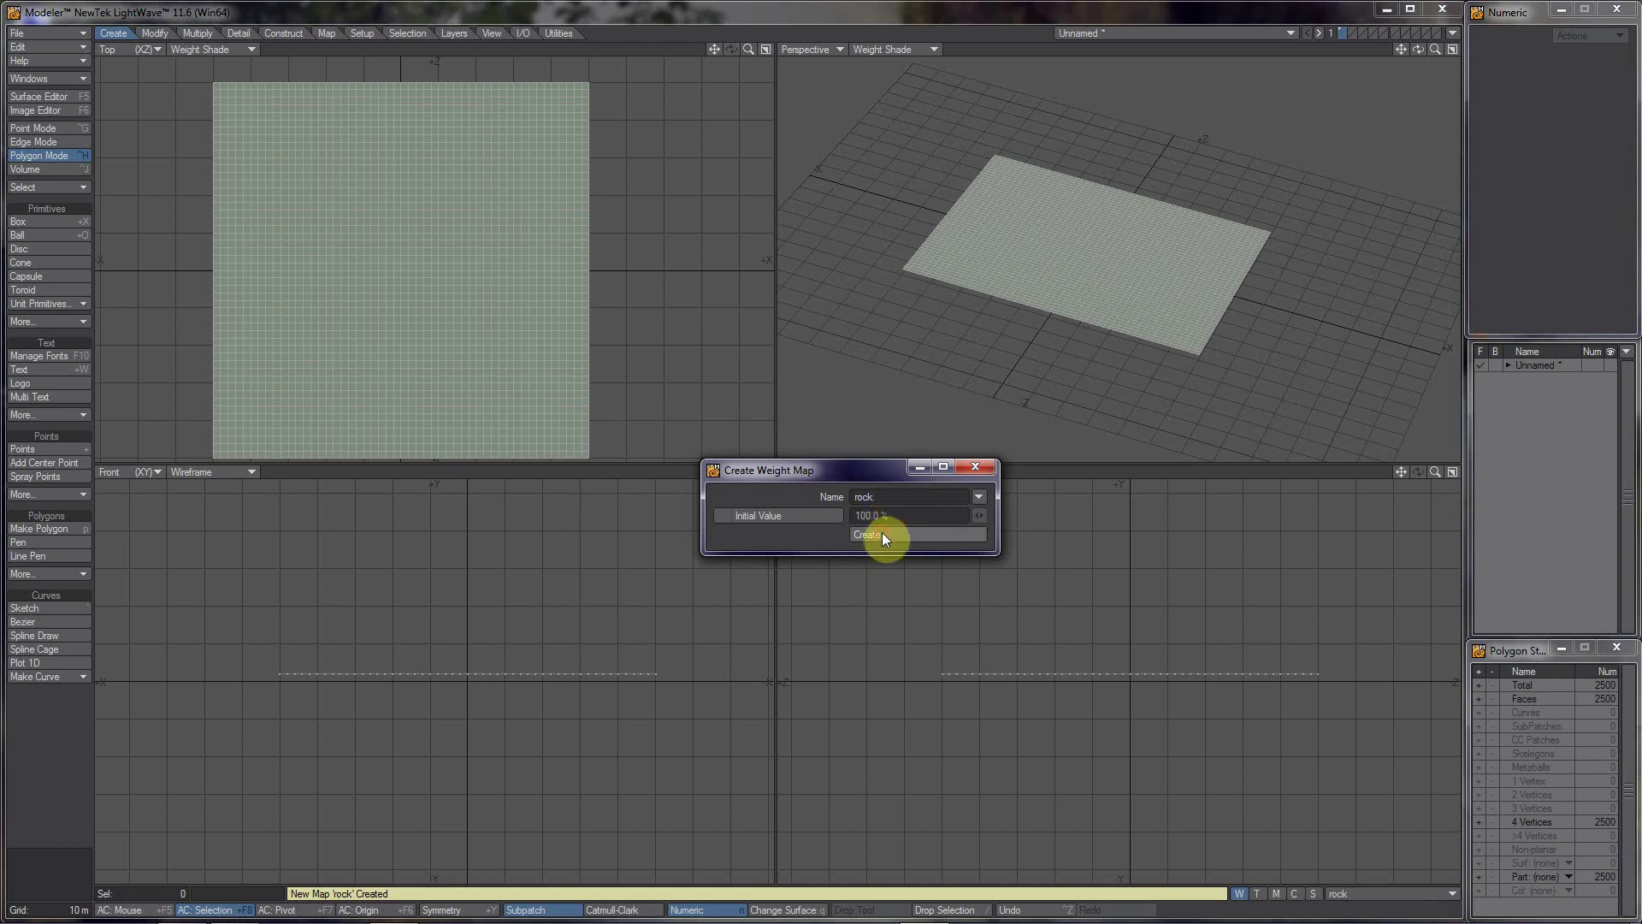
click(983, 469)
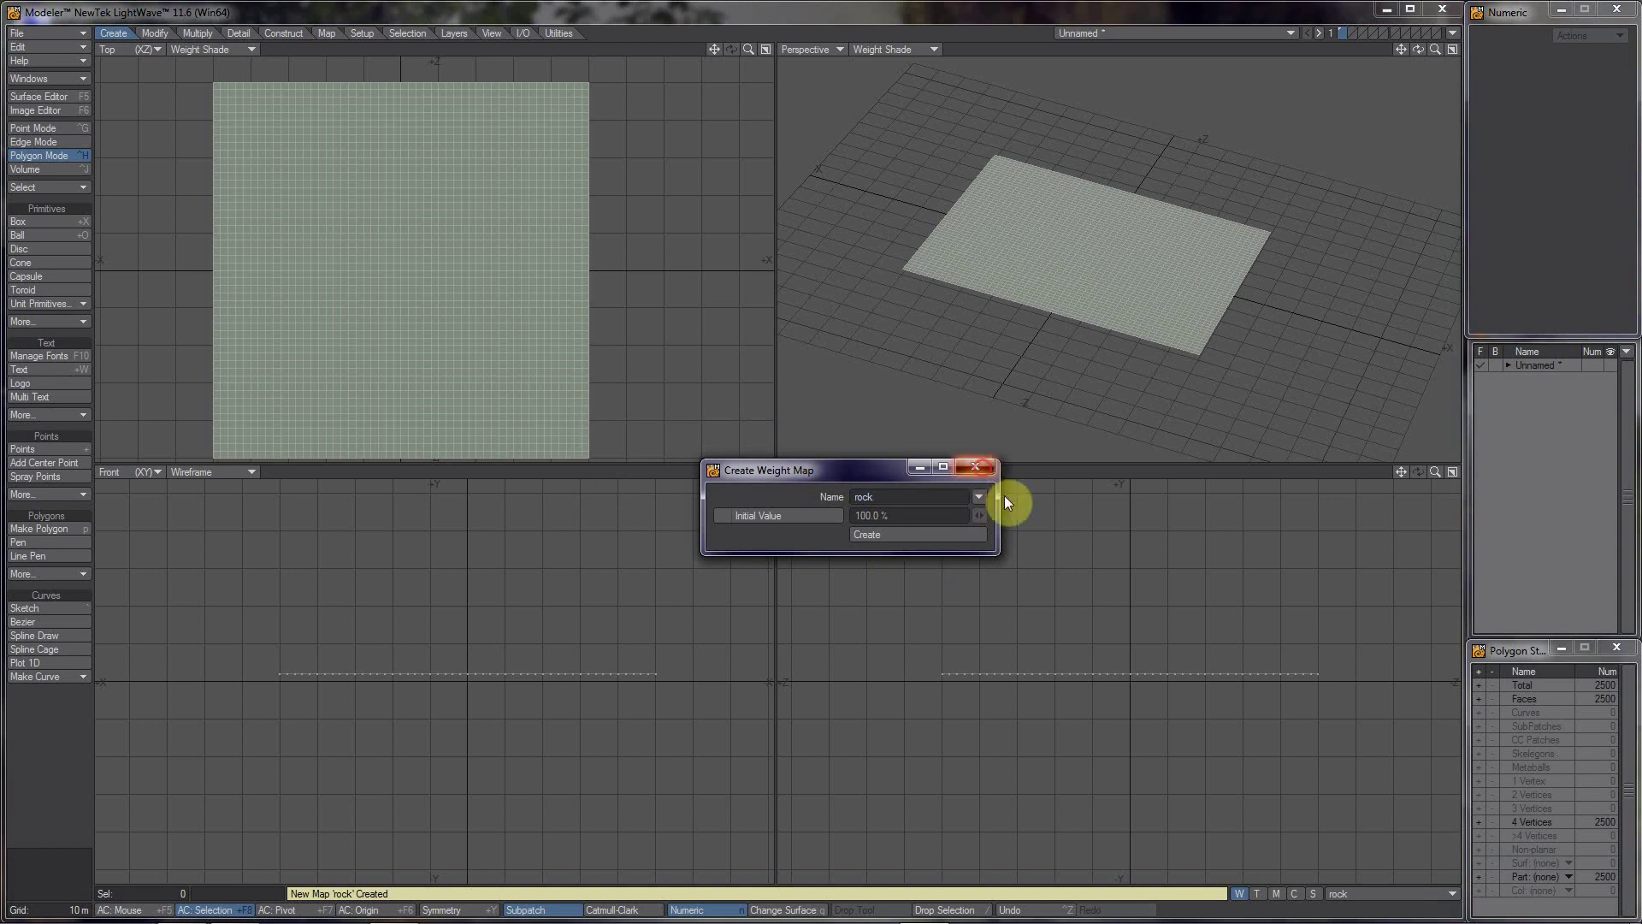
click(1347, 891)
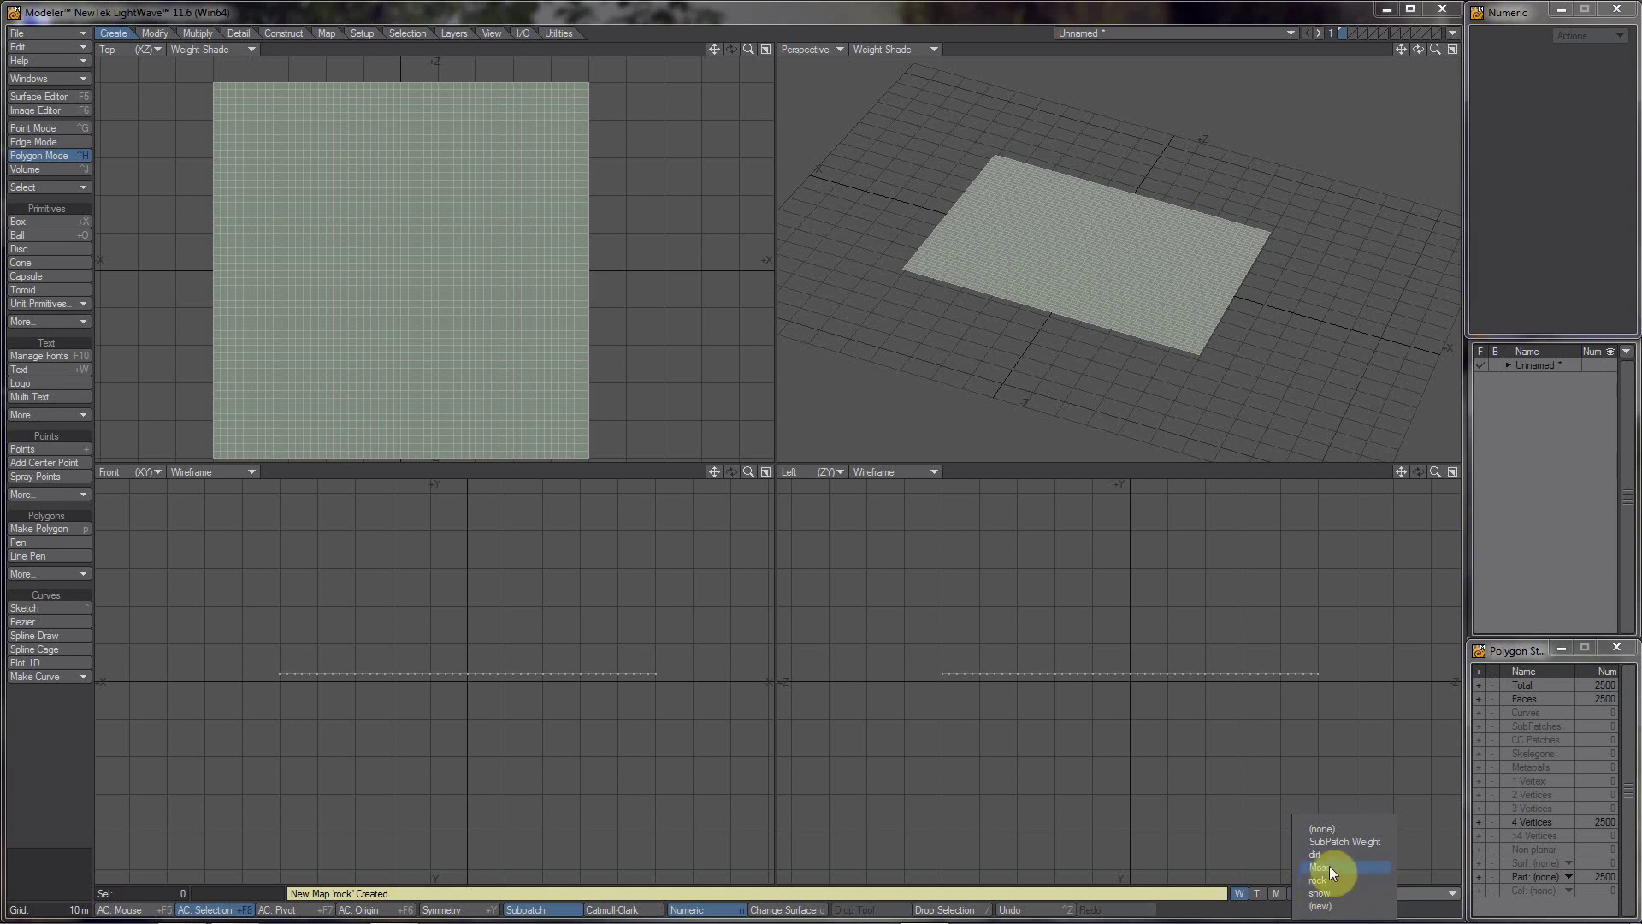
Step: Select the dirt map and set up the Airbrush with radius 40 and 5% strength
click(1321, 856)
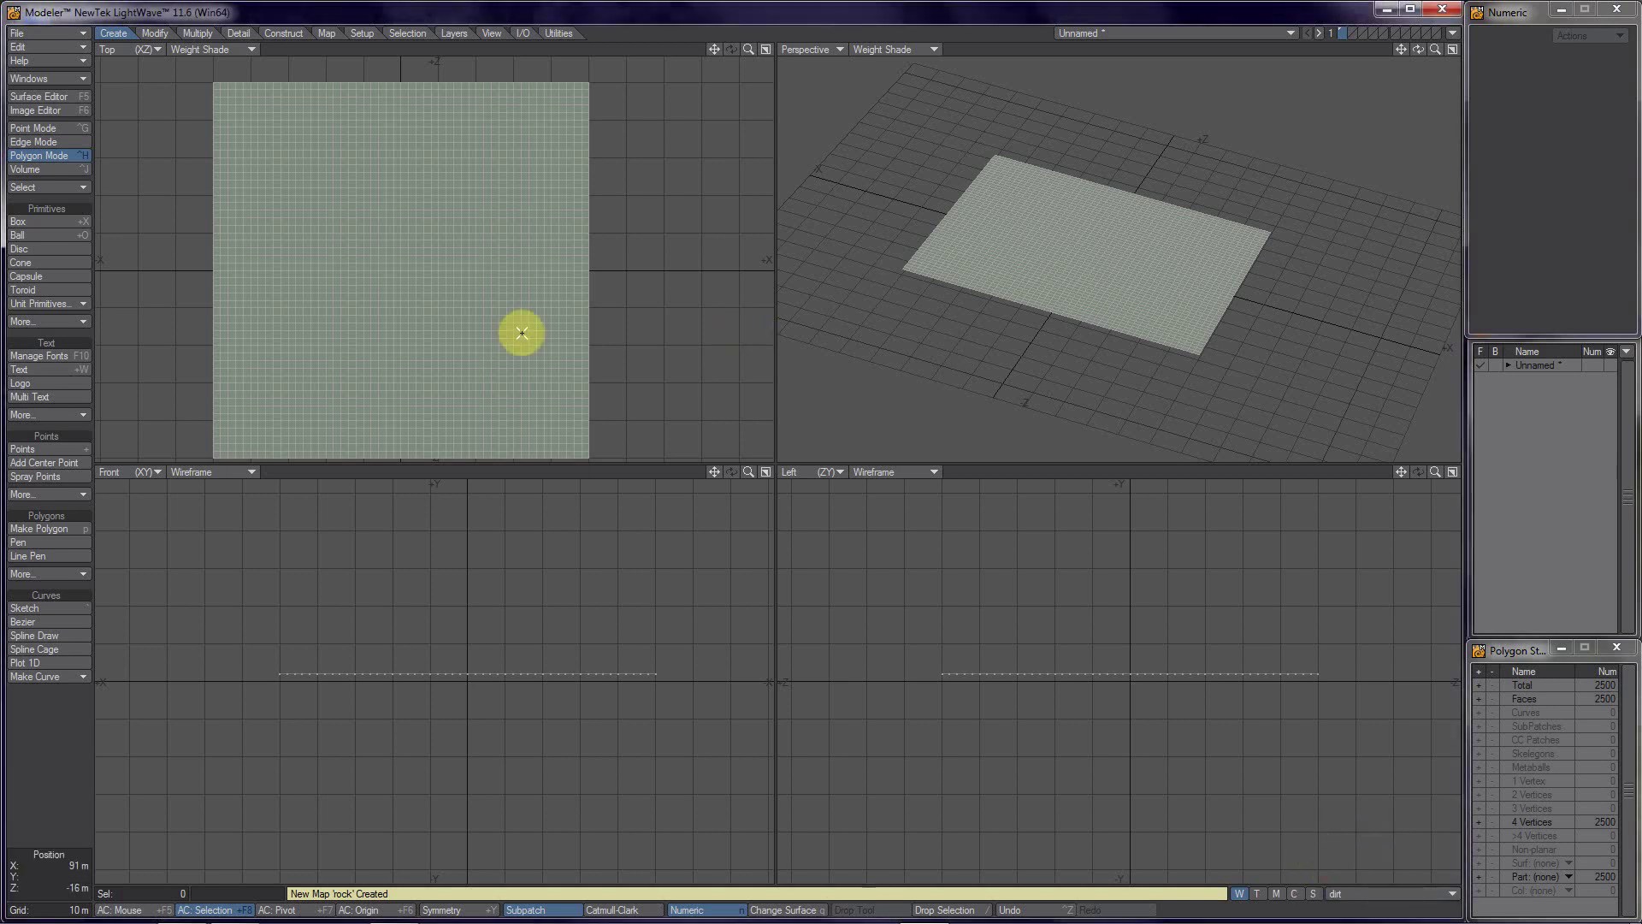
click(326, 33)
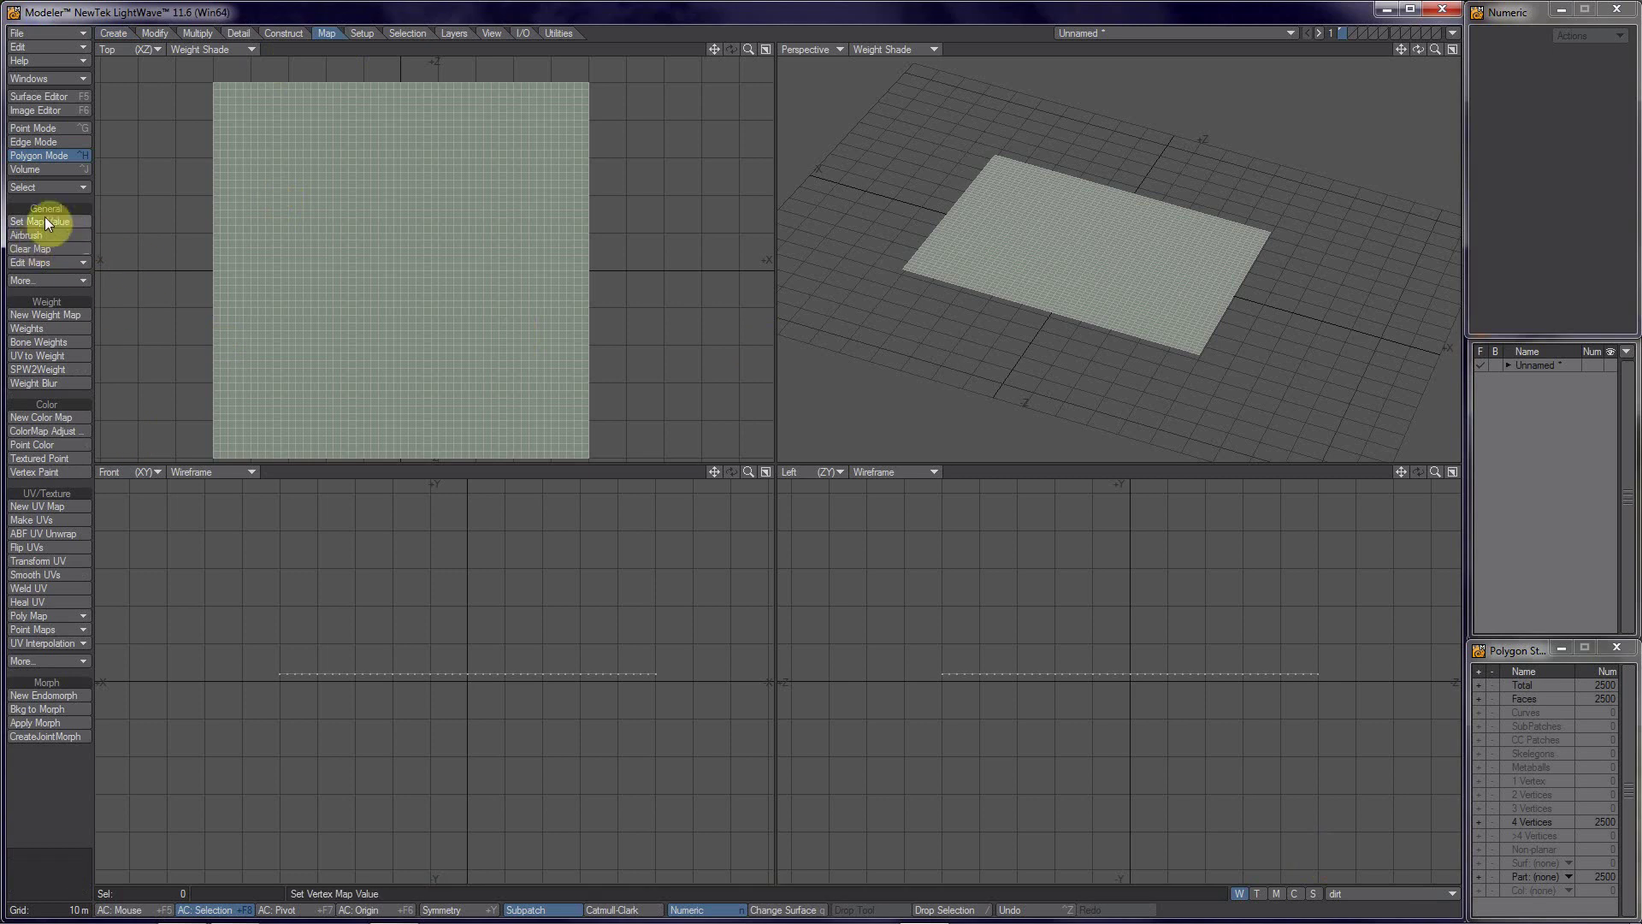
click(24, 238)
mouse_move(298, 215)
mouse_down()
mouse_move(265, 242)
mouse_move(305, 254)
mouse_up()
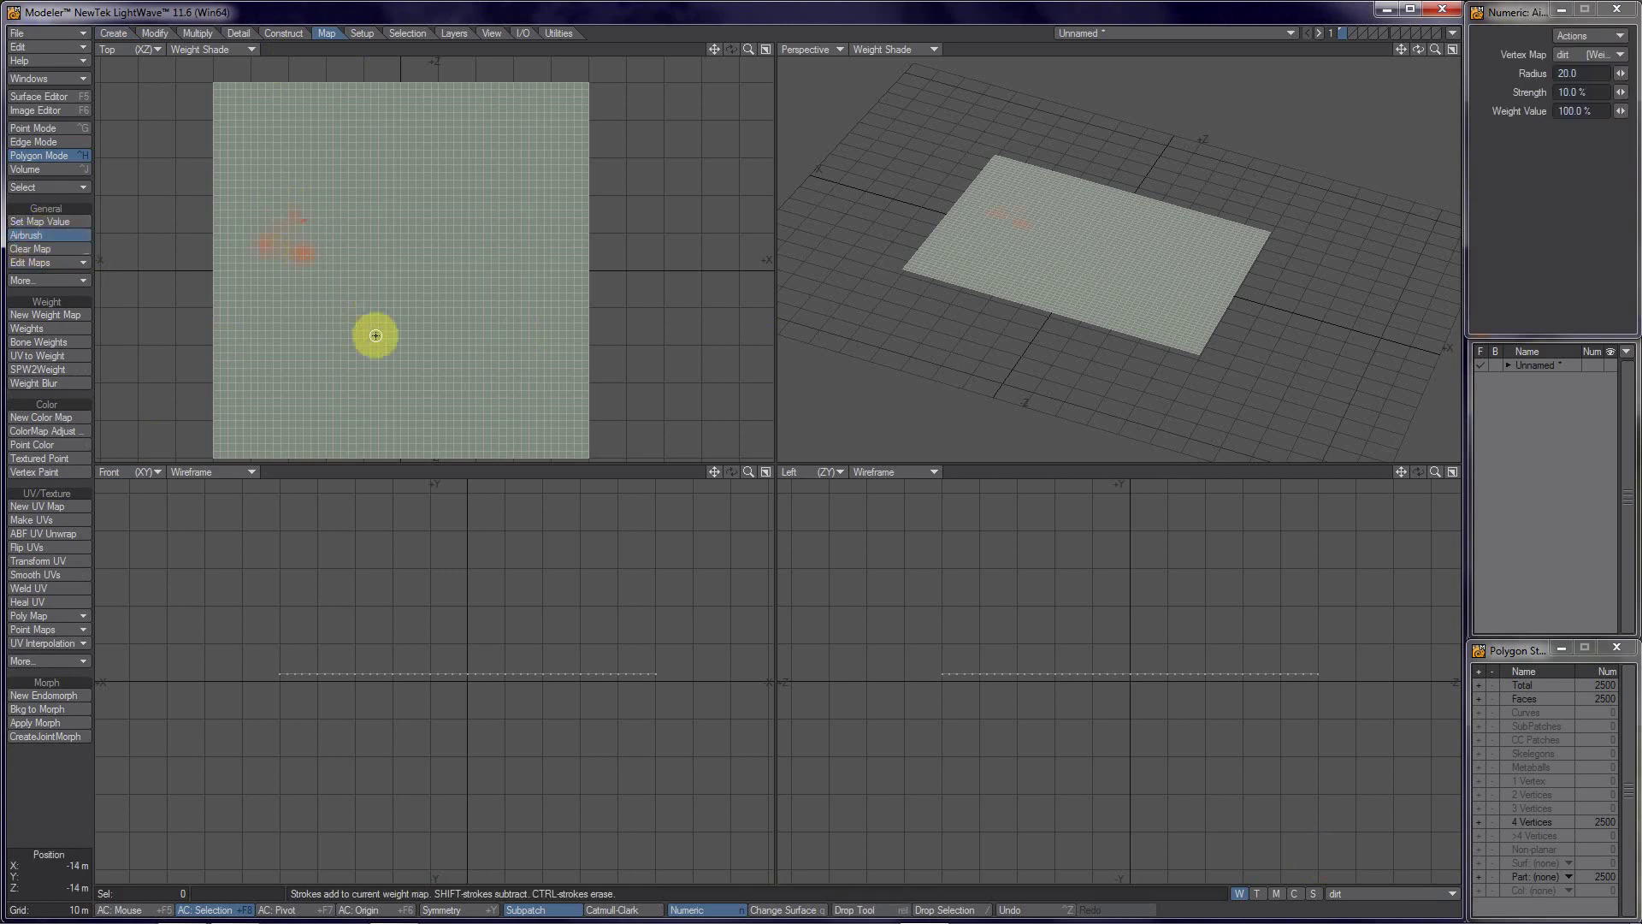
key(ctrl+z)
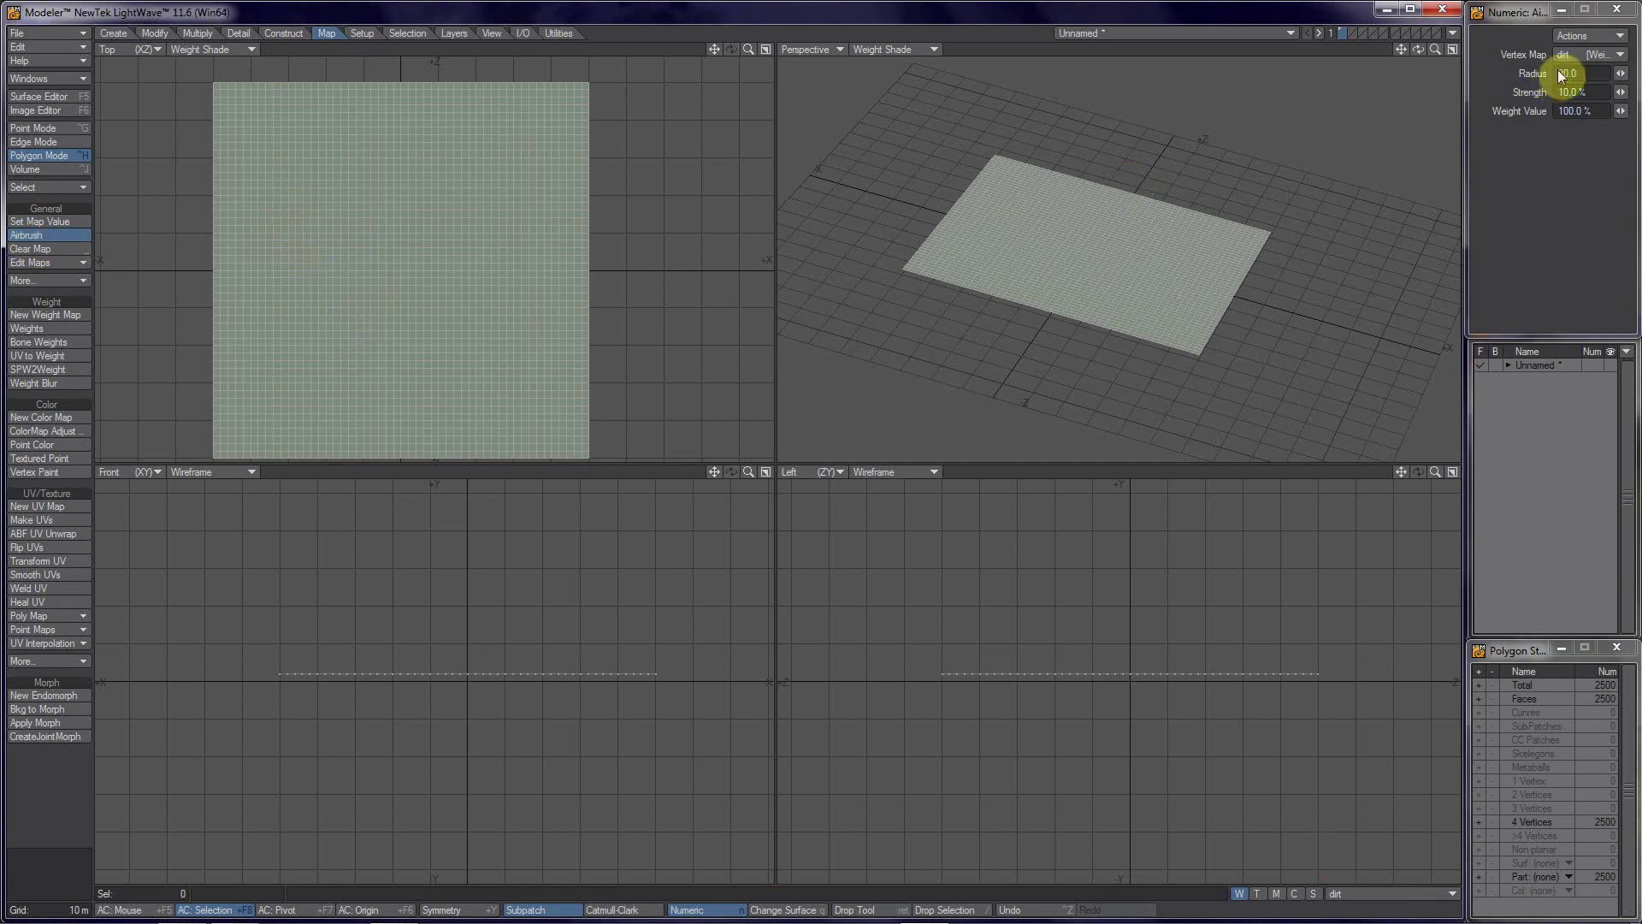
click(1594, 76)
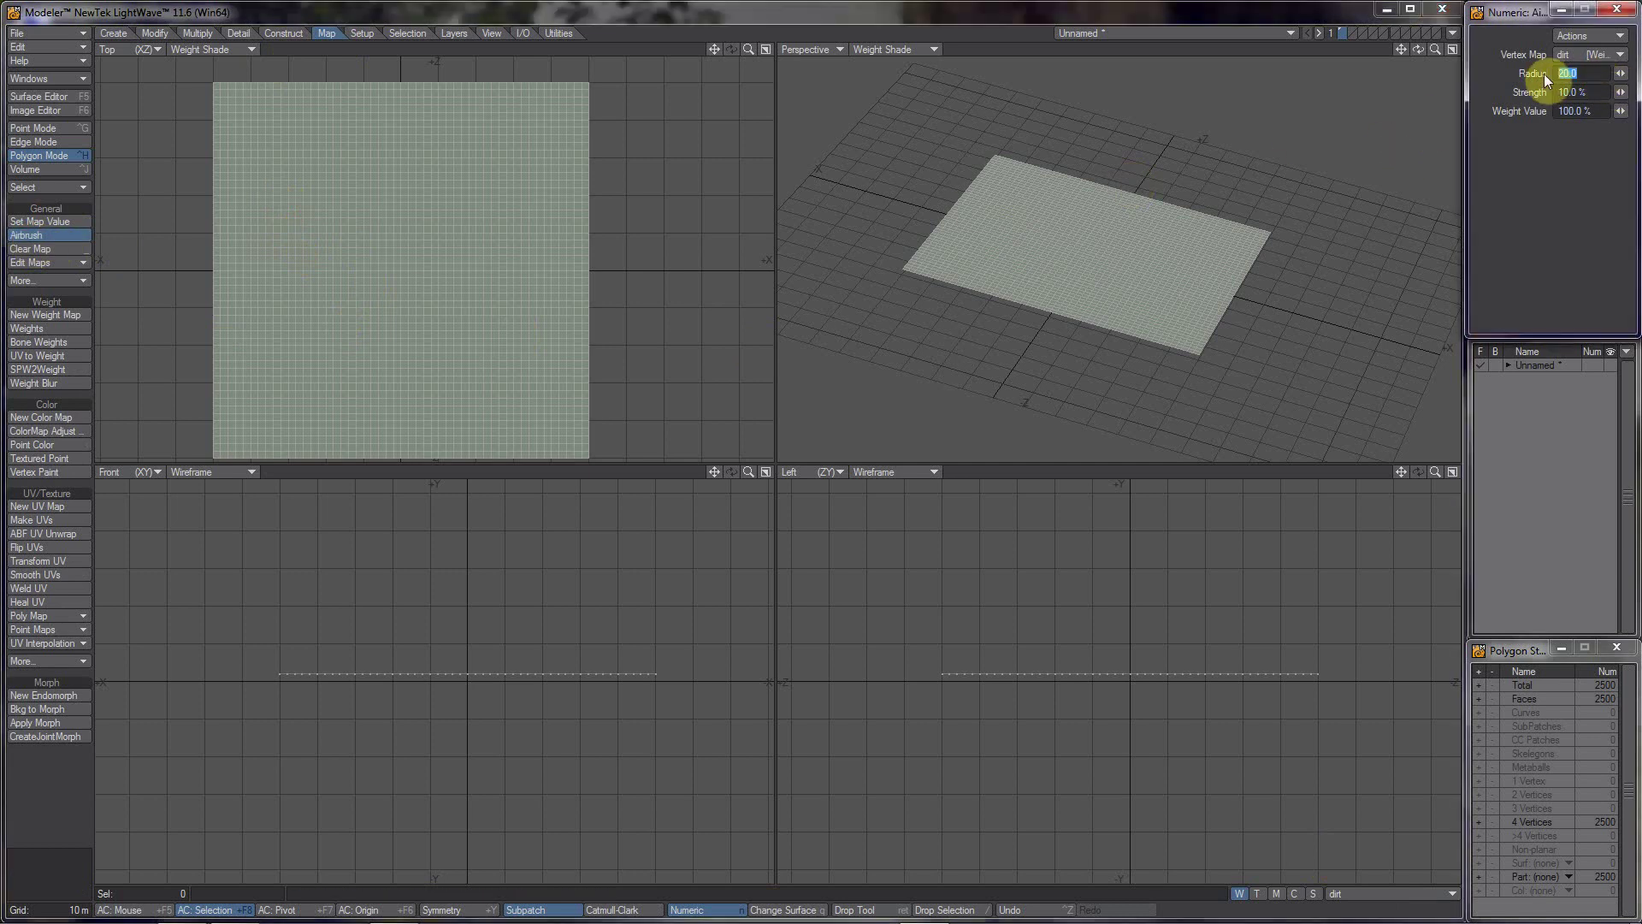
text(40)
key(Tab)
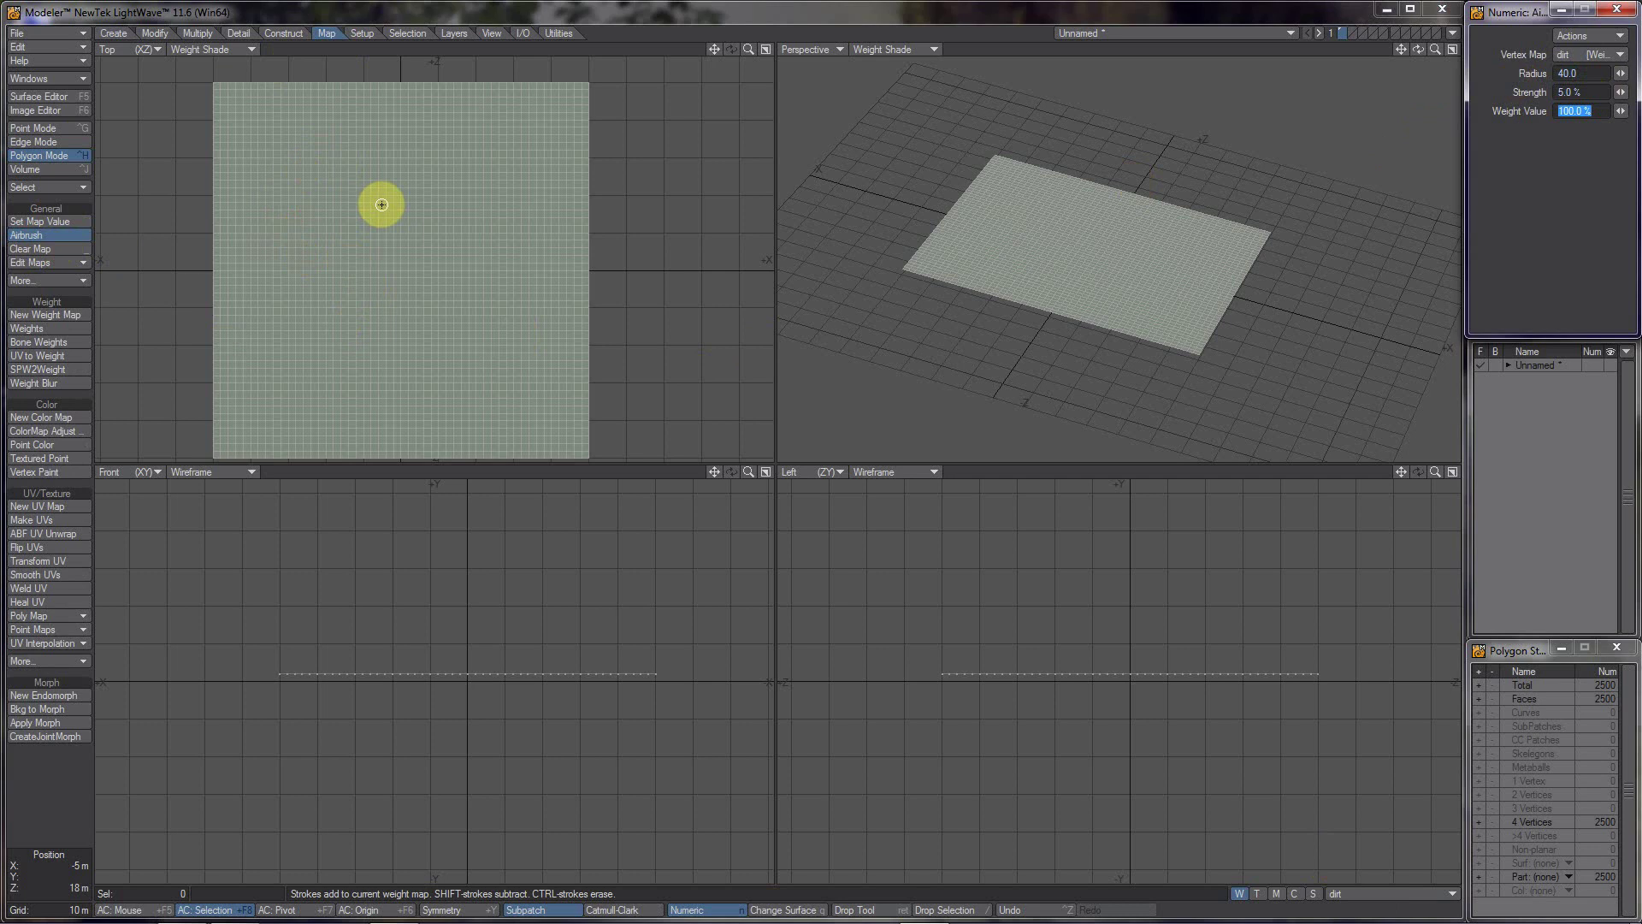
mouse_move(293, 226)
mouse_down()
mouse_move(334, 147)
mouse_move(296, 226)
mouse_move(290, 163)
mouse_move(253, 162)
mouse_up()
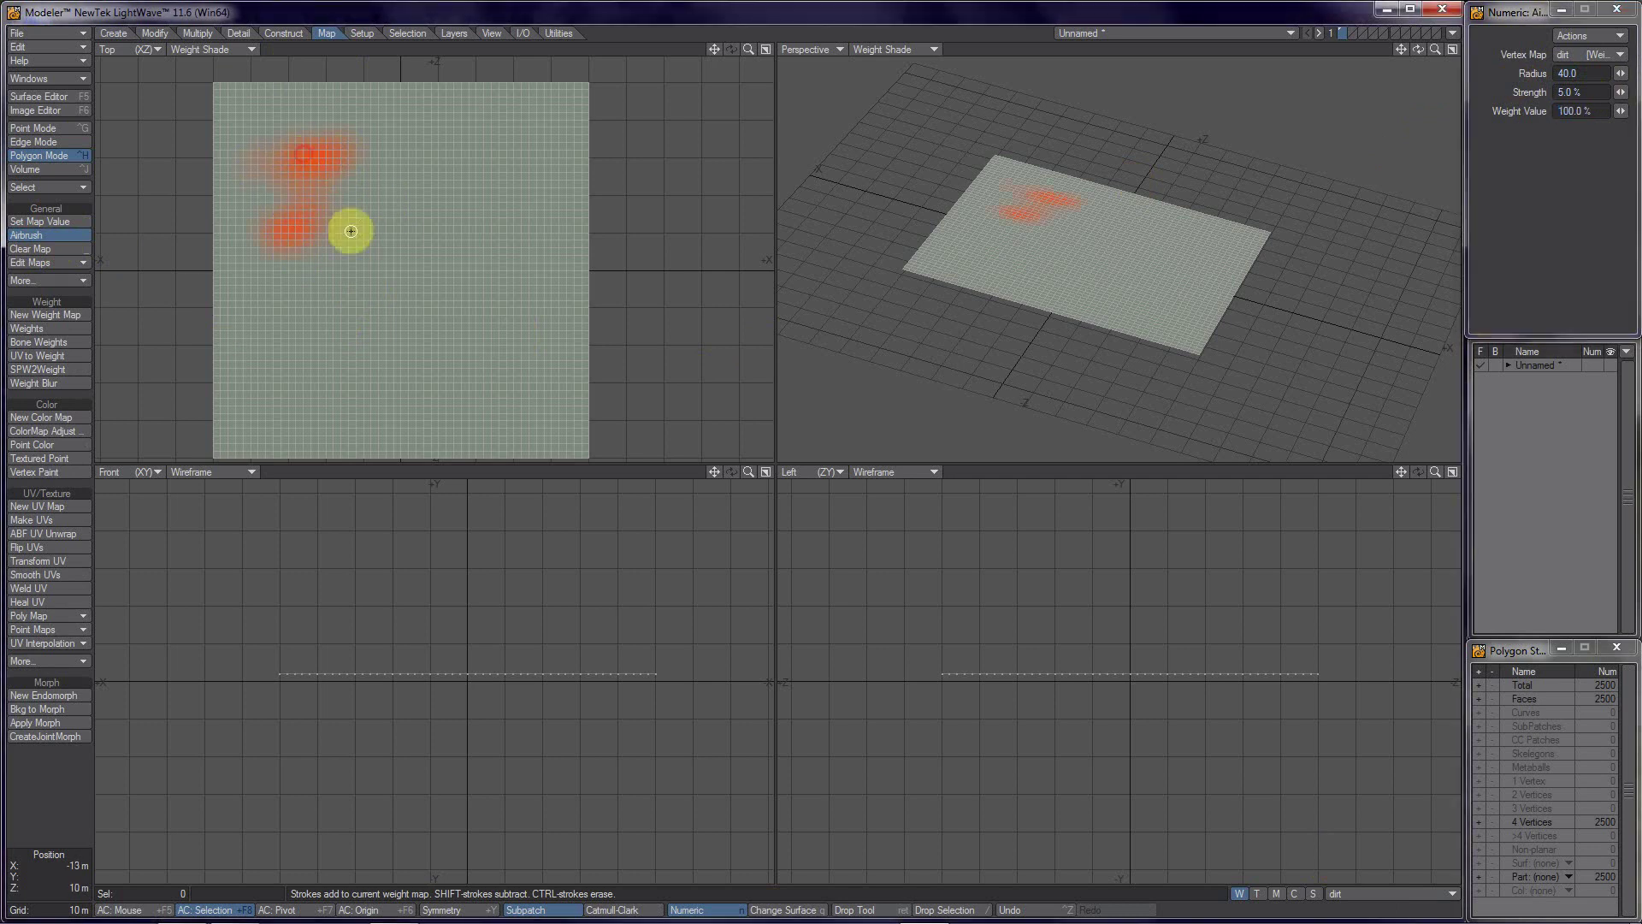
mouse_move(477, 144)
mouse_down()
mouse_move(348, 150)
mouse_move(492, 152)
mouse_up()
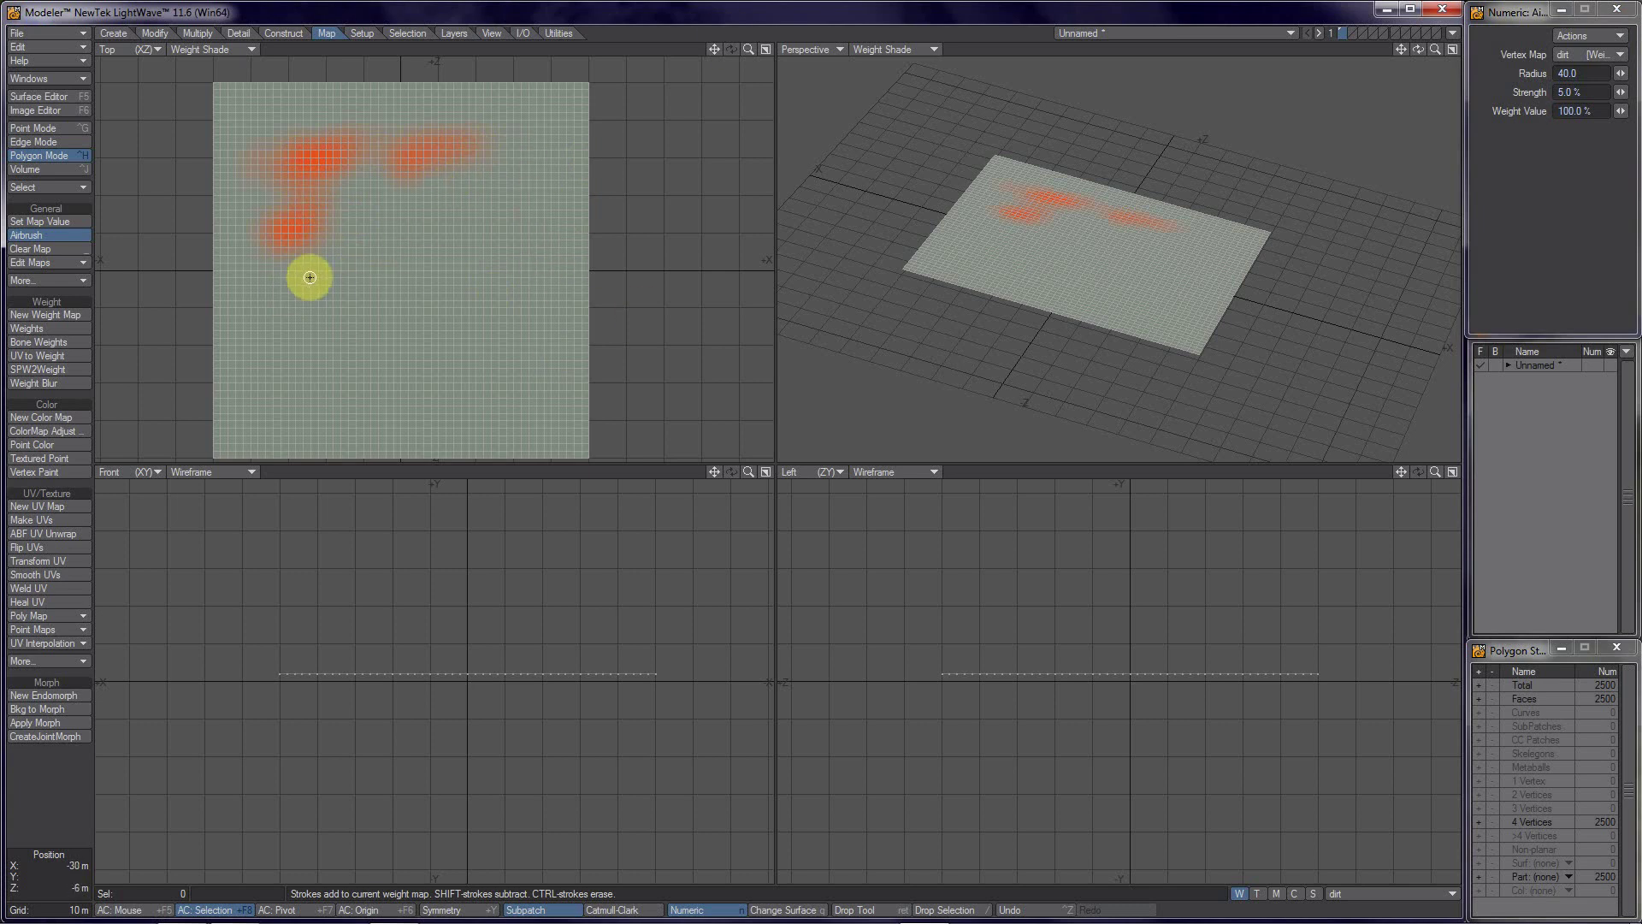
drag(747, 50, 727, 445)
mouse_move(325, 170)
alt+mouse_down()
mouse_move(501, 326)
mouse_move(487, 323)
alt+mouse_up()
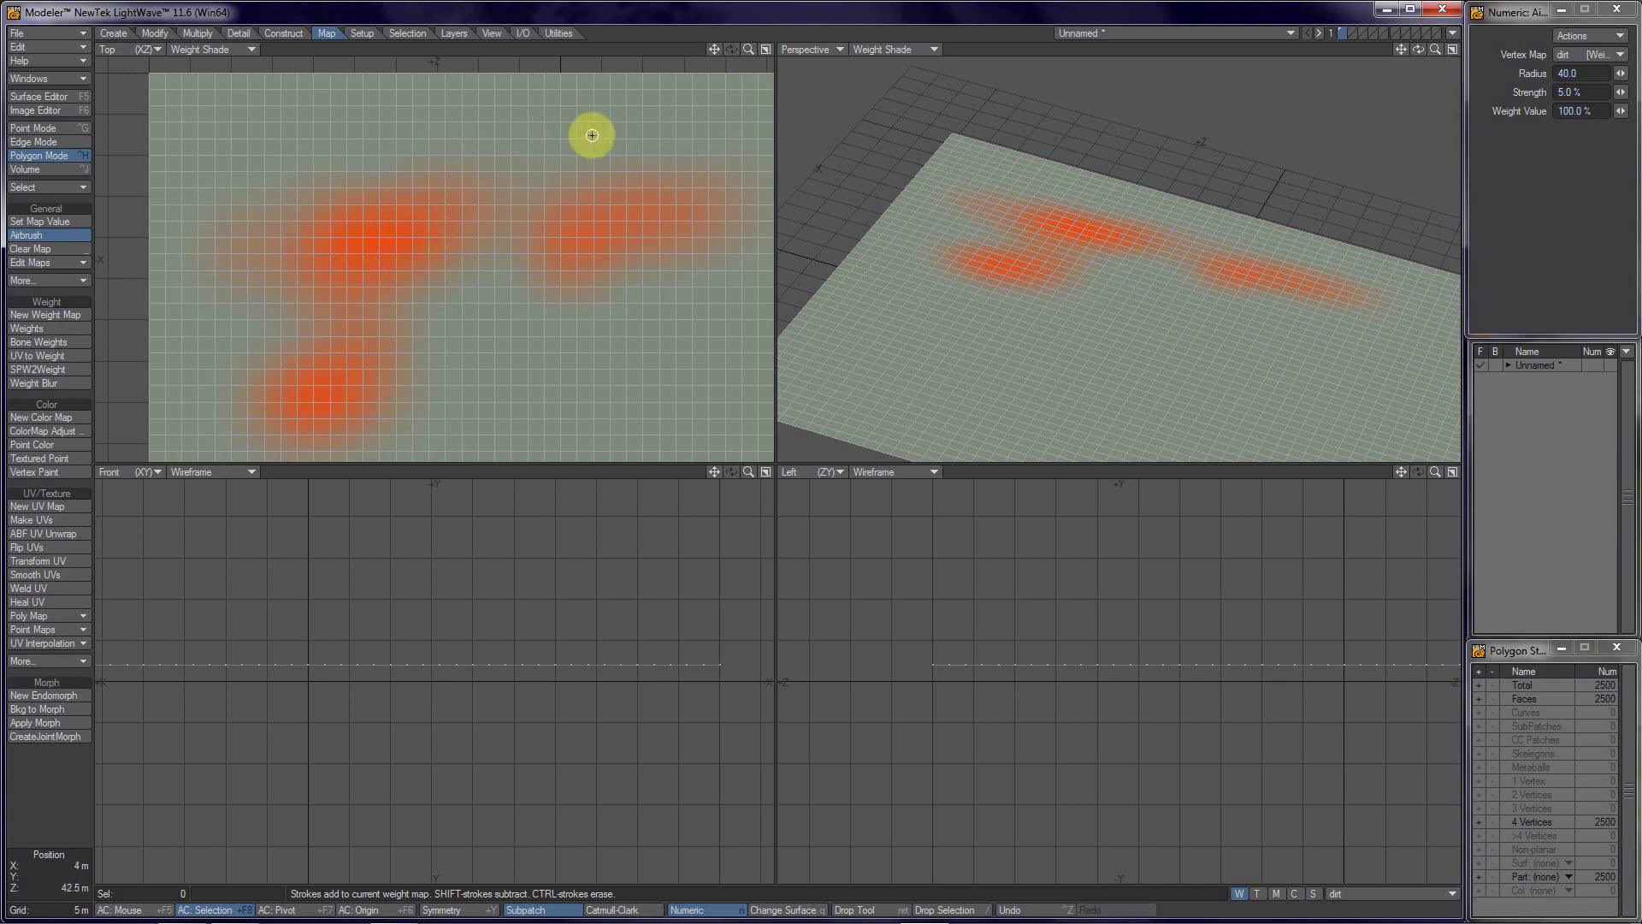
drag(750, 56, 740, 458)
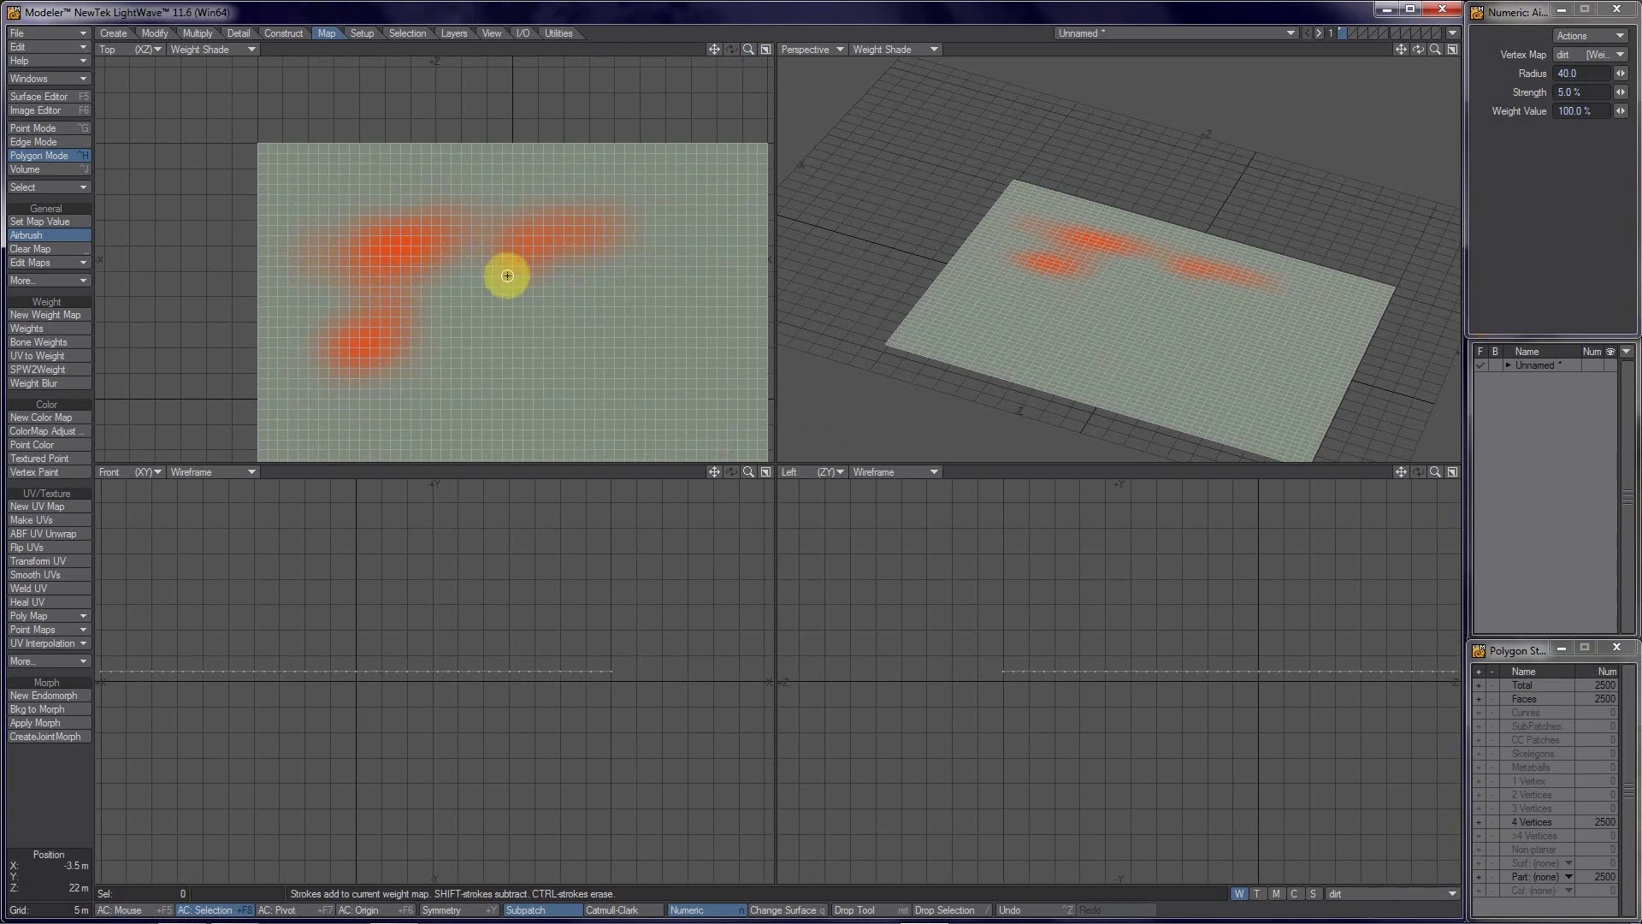
alt+drag(452, 394, 378, 260)
mouse_move(727, 446)
mouse_down()
mouse_move(736, 457)
mouse_move(728, 441)
mouse_up()
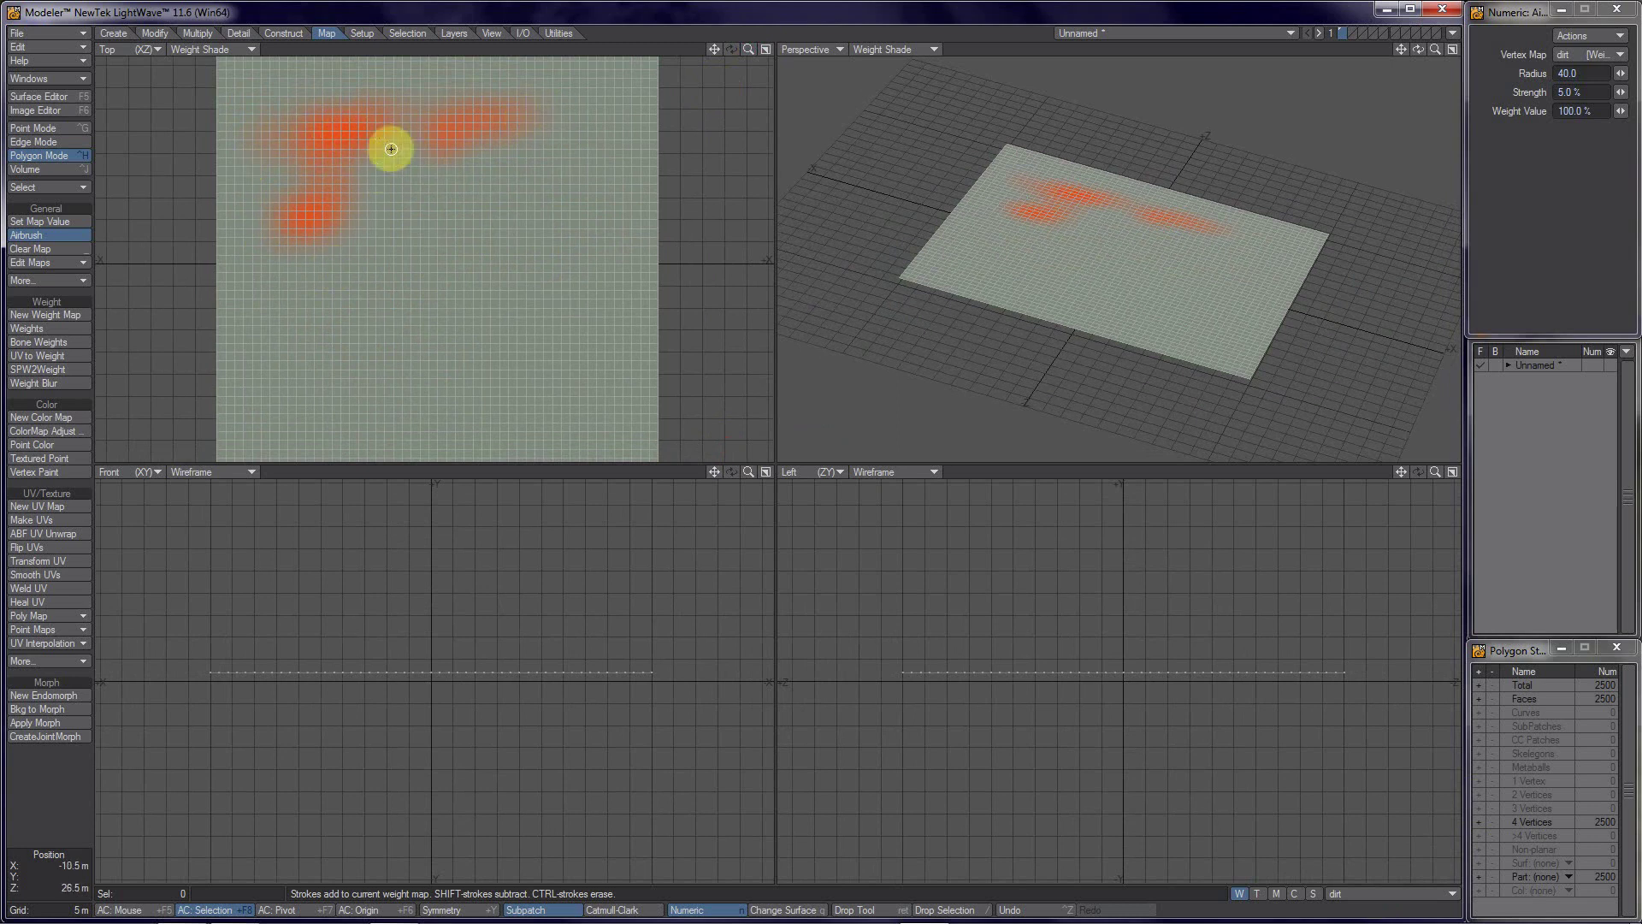
key(ctrl+z)
key(ctrl+z)
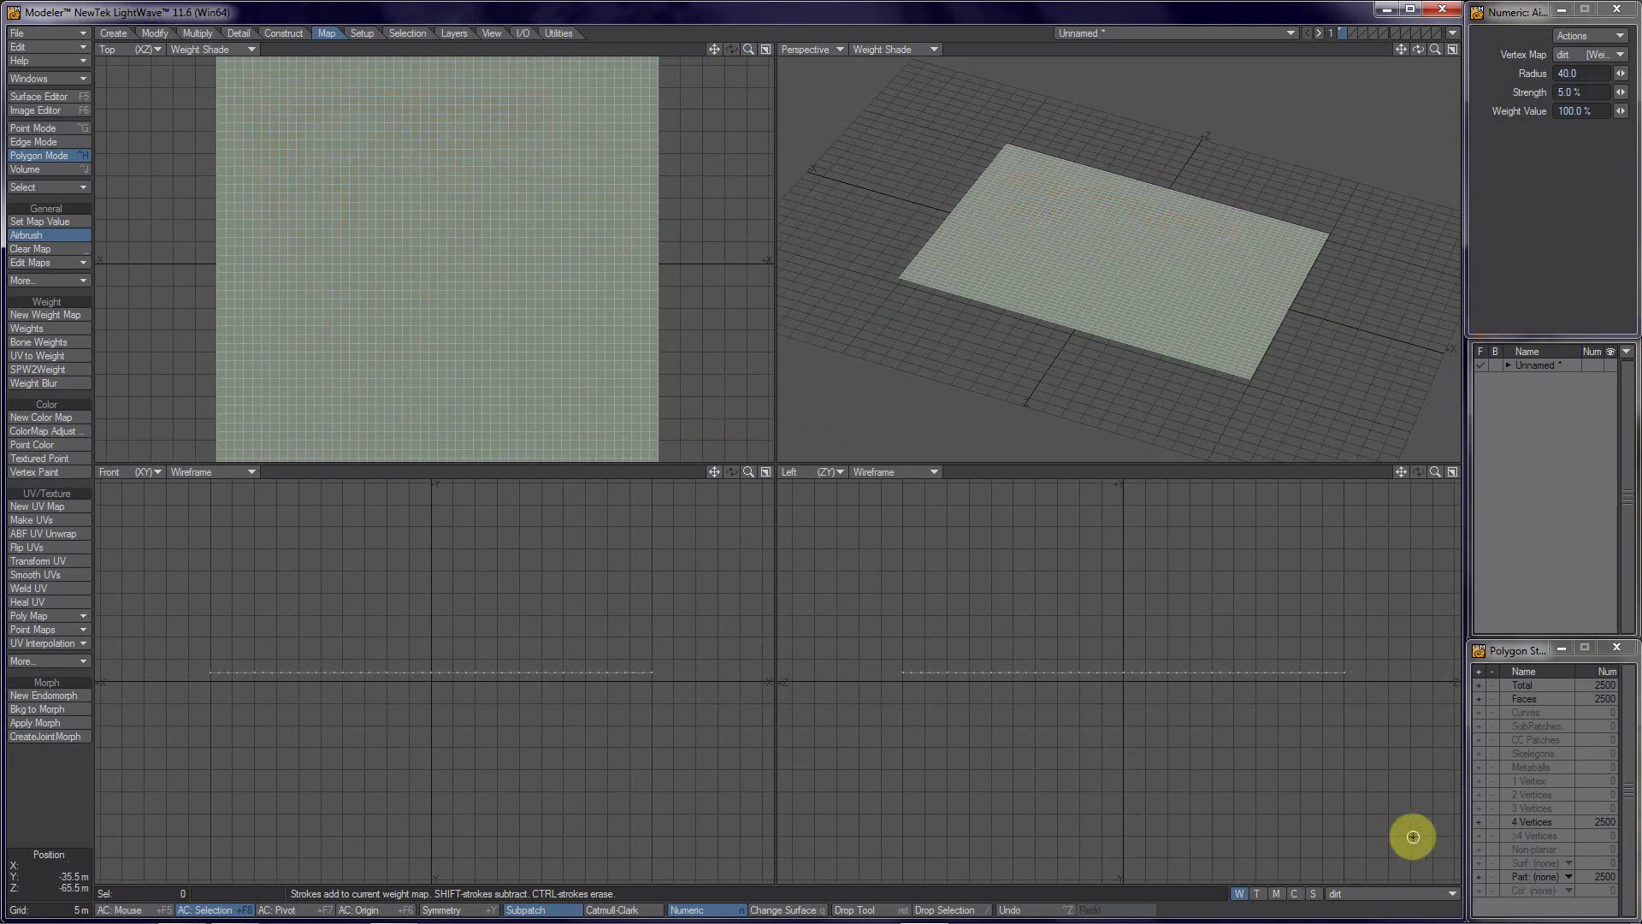
Step: Select the snow map and airbrush patches on the left, centre and right of the plane
click(1365, 893)
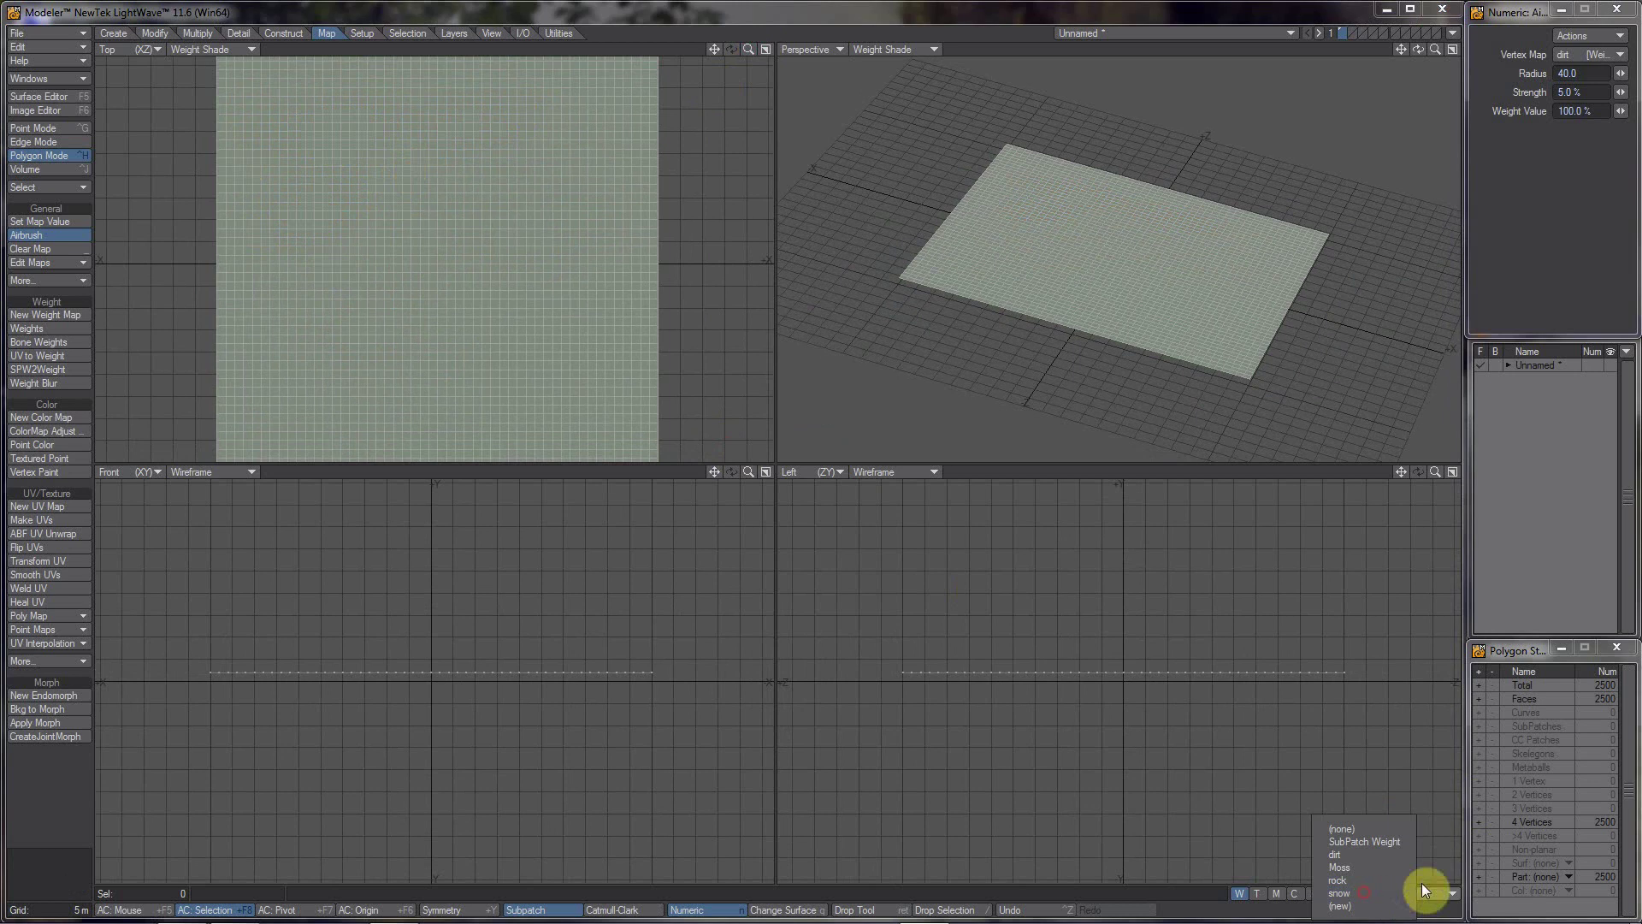
click(1362, 893)
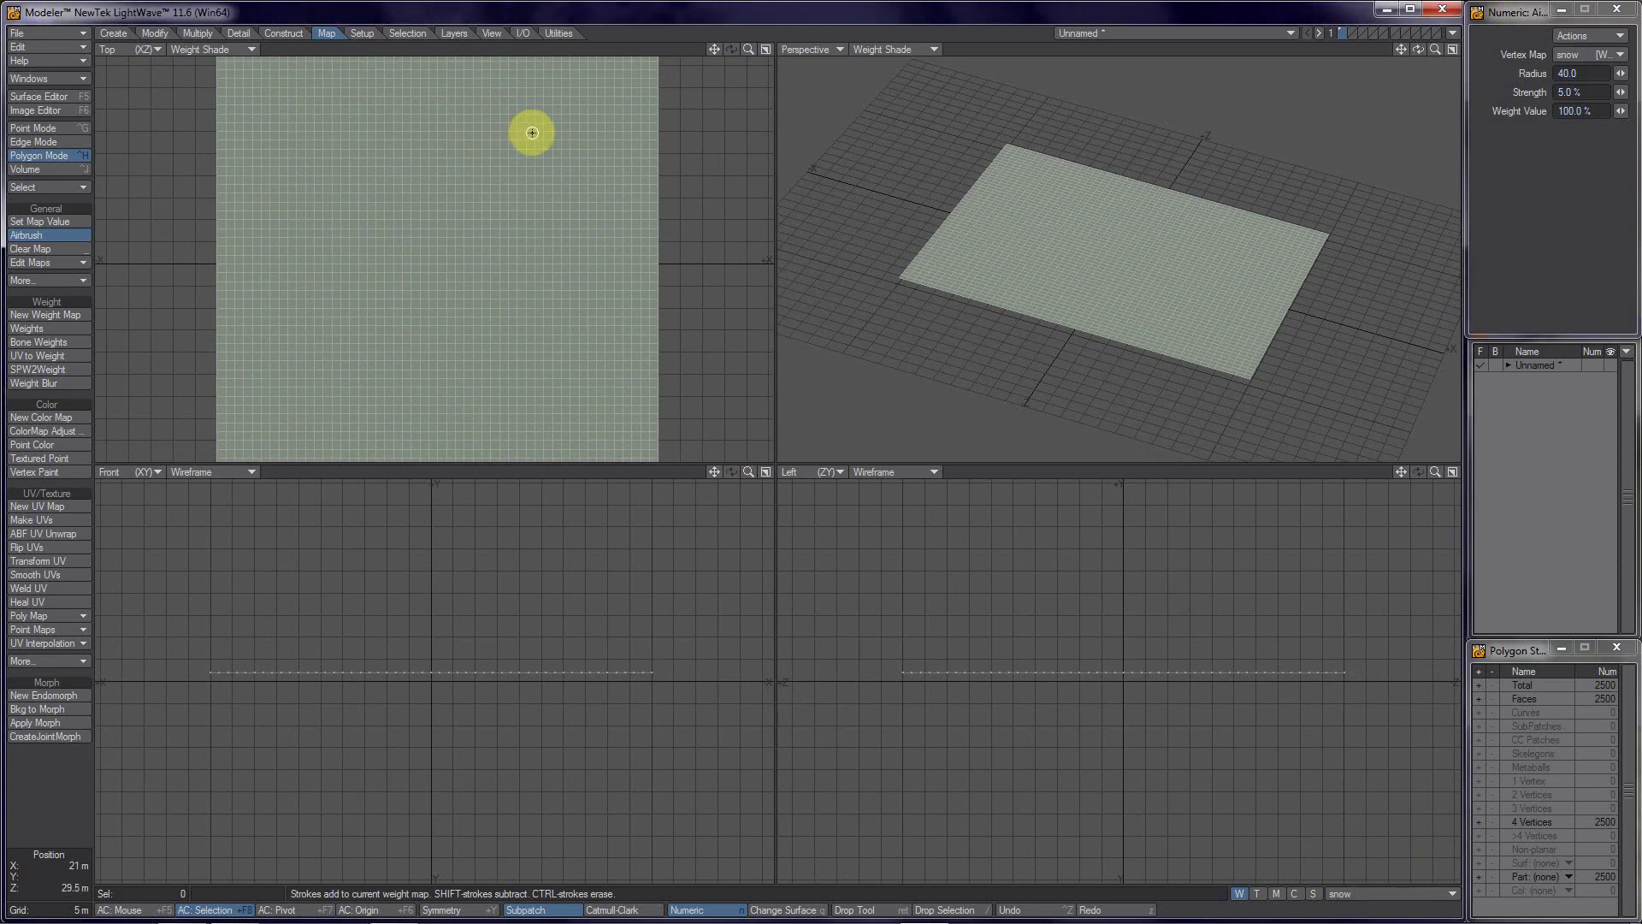
mouse_move(531, 131)
mouse_down()
mouse_move(451, 136)
mouse_move(536, 145)
mouse_move(579, 275)
mouse_move(571, 214)
mouse_move(444, 211)
mouse_move(331, 129)
mouse_move(308, 169)
mouse_move(384, 314)
mouse_move(307, 165)
mouse_move(267, 221)
mouse_move(330, 255)
mouse_move(349, 302)
mouse_move(308, 275)
mouse_move(290, 185)
mouse_move(322, 157)
mouse_move(530, 156)
mouse_move(431, 335)
mouse_up()
mouse_move(315, 347)
mouse_down()
mouse_move(342, 299)
mouse_move(282, 221)
mouse_move(285, 165)
mouse_up()
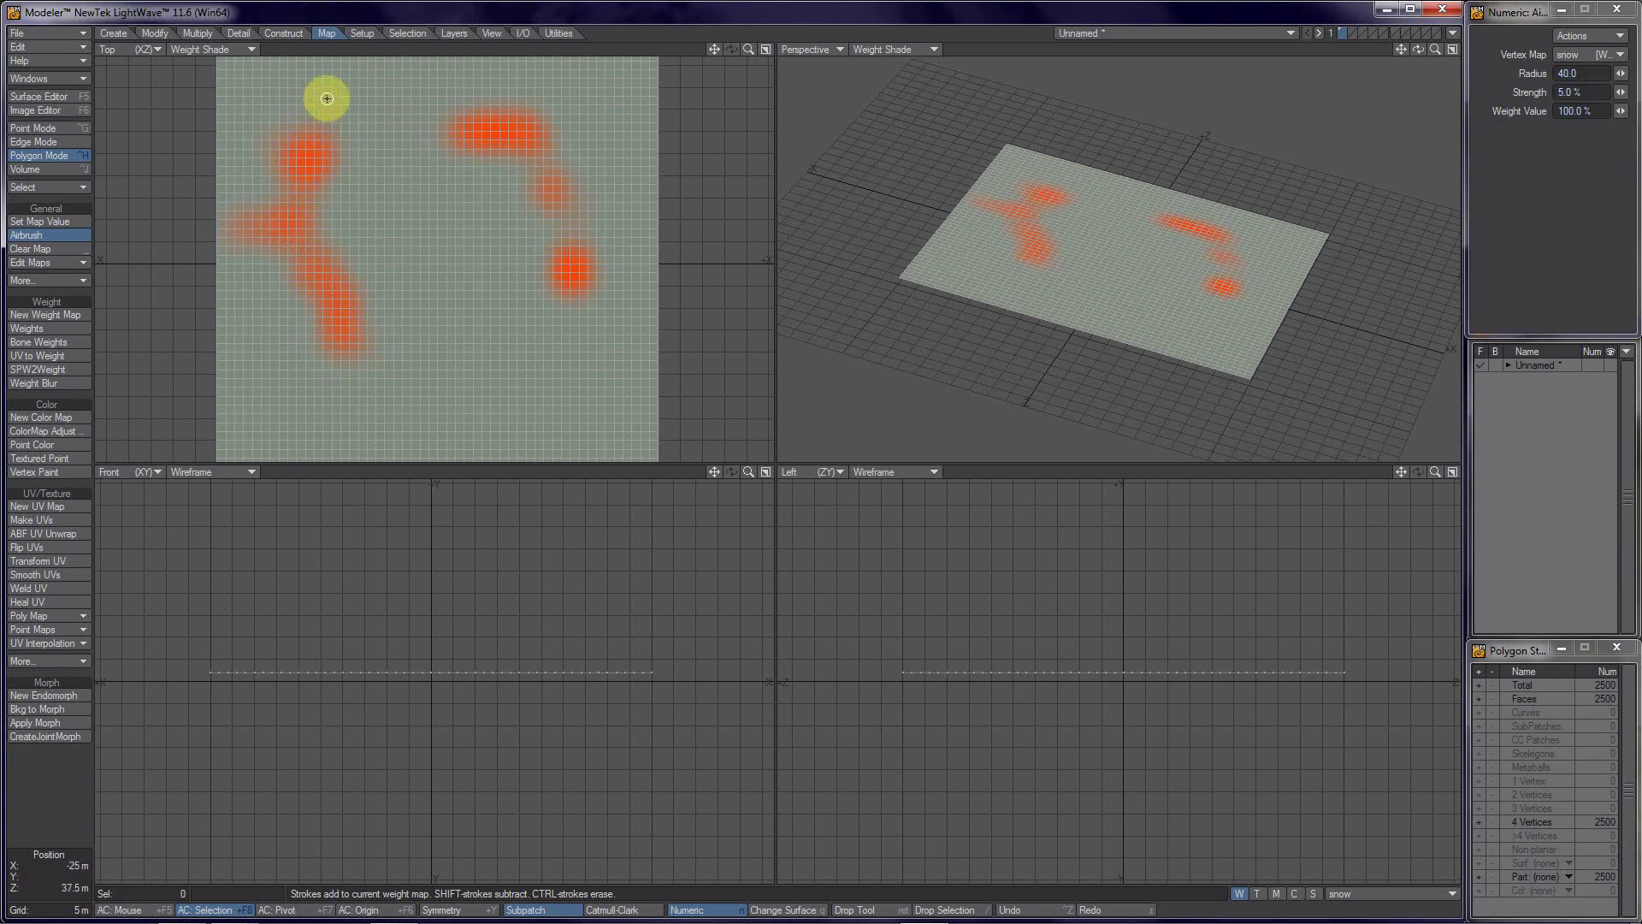
drag(336, 224, 346, 257)
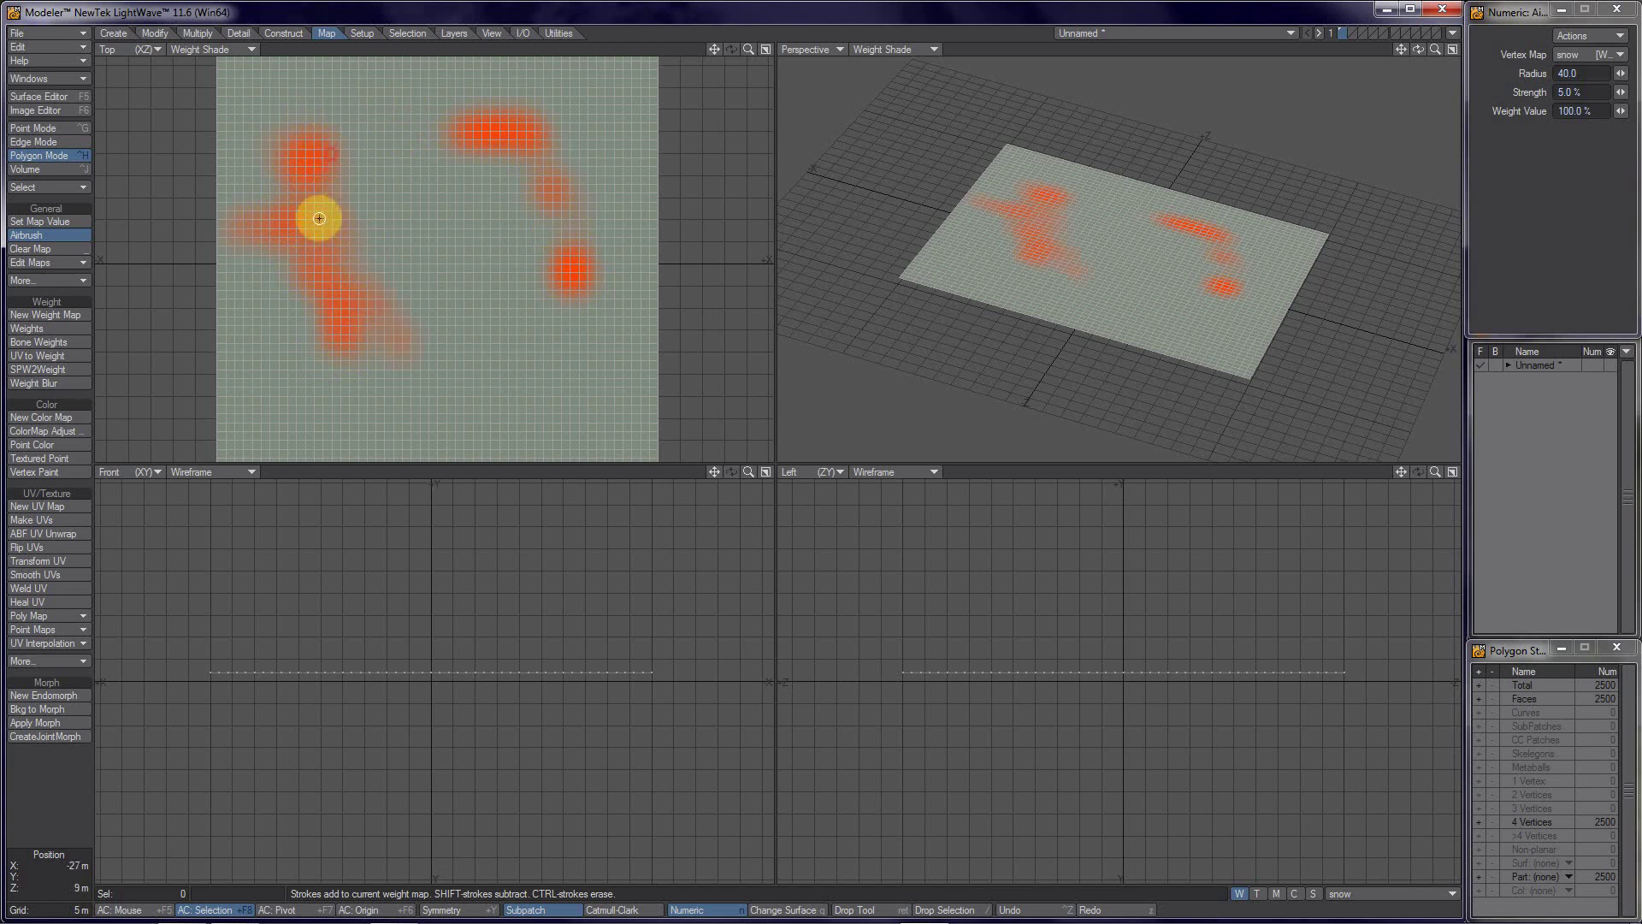
mouse_move(572, 331)
mouse_down()
mouse_move(491, 373)
mouse_move(579, 370)
mouse_move(486, 409)
mouse_up()
drag(586, 365, 596, 343)
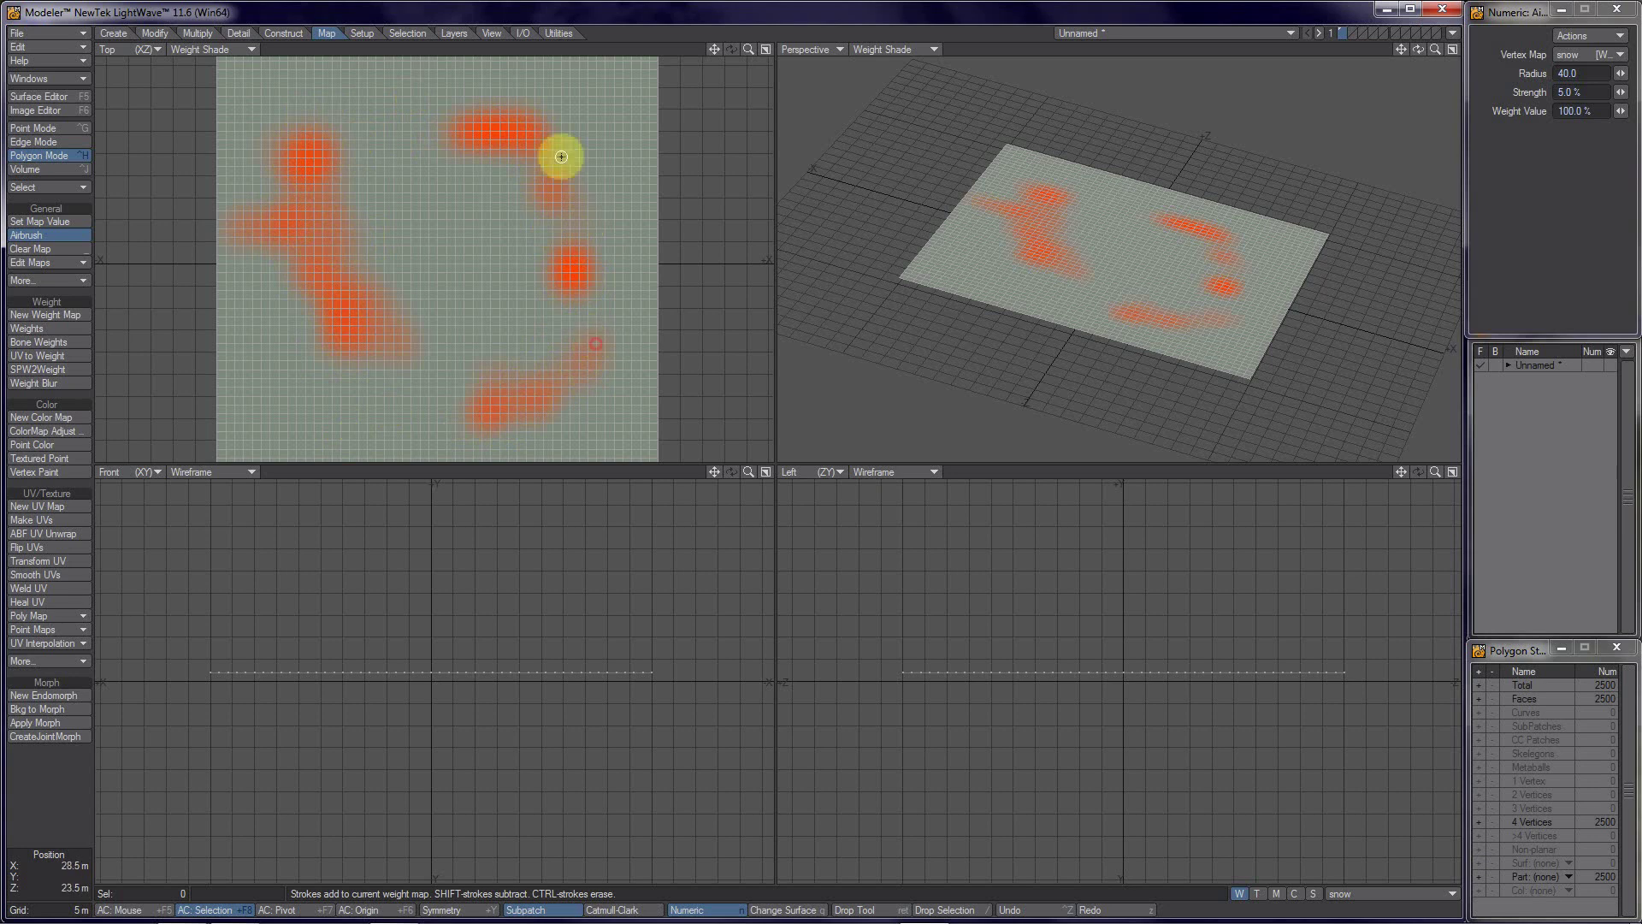
mouse_move(561, 156)
mouse_down()
mouse_move(536, 125)
mouse_move(553, 190)
mouse_up()
drag(494, 239, 476, 213)
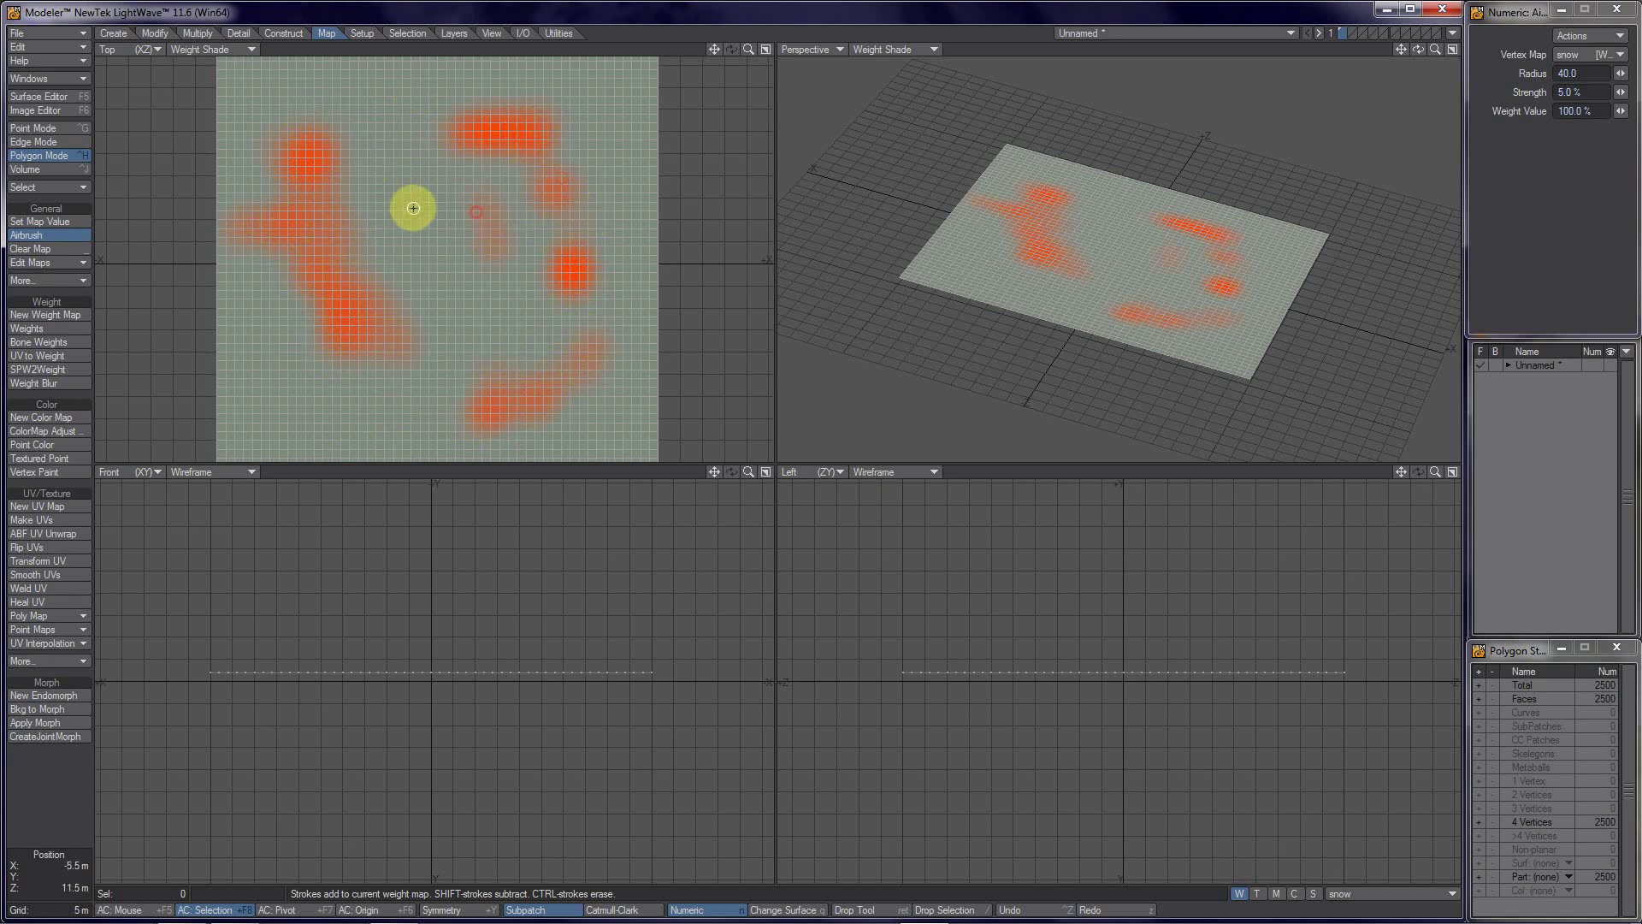
Step: Add faint snow dabs and join the blobs into a broken ring around the plane
drag(411, 165, 371, 191)
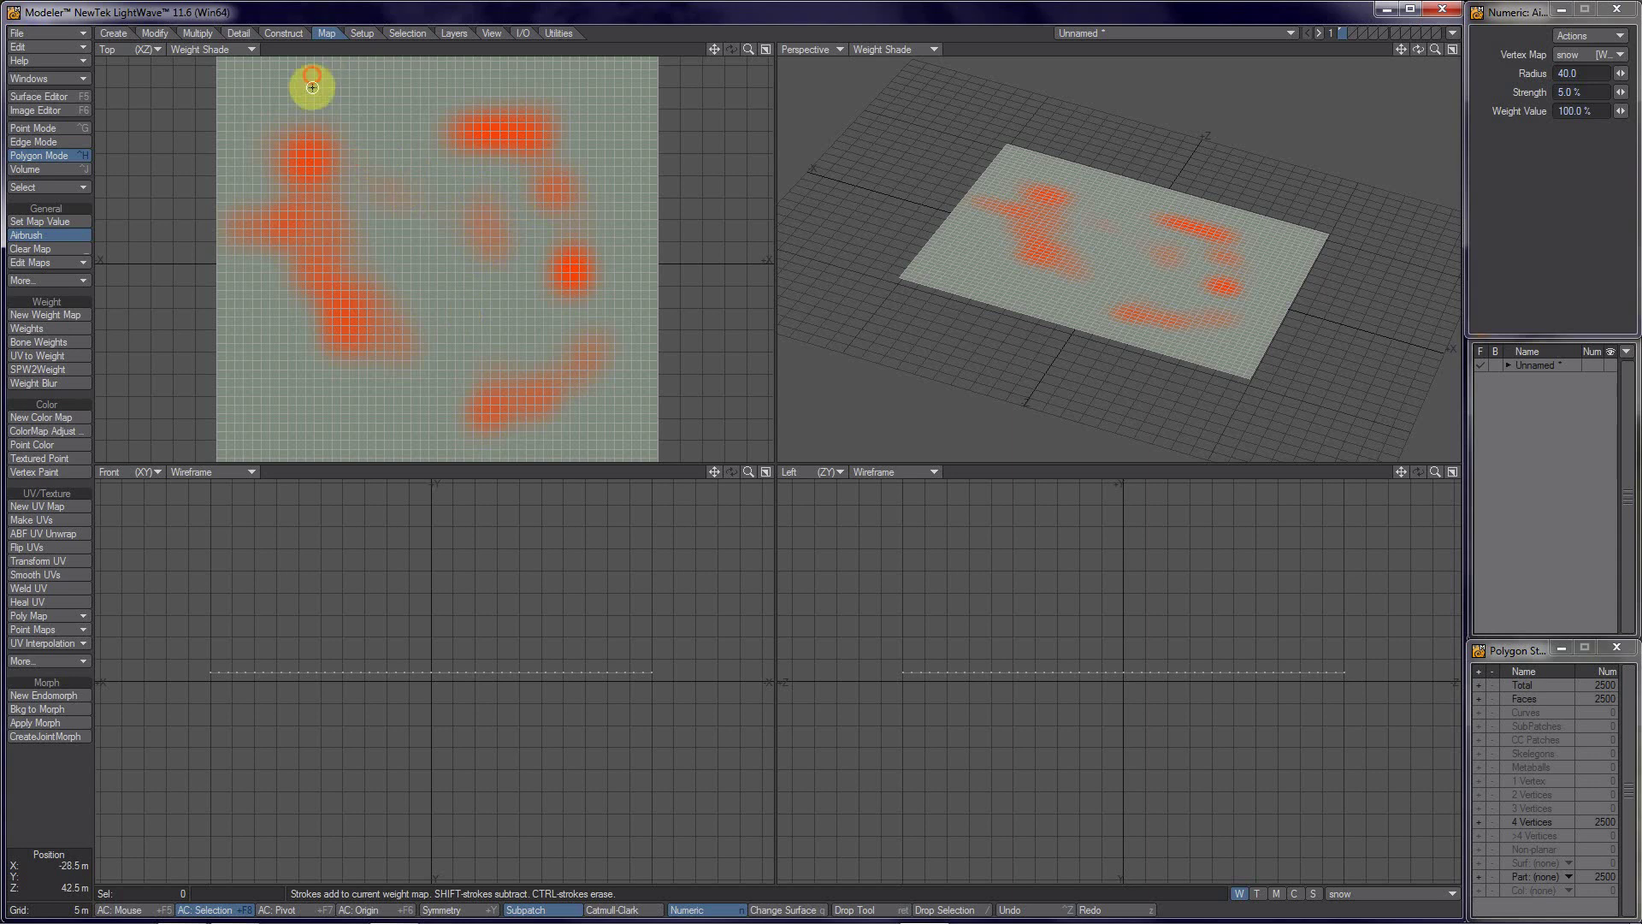
drag(312, 75, 314, 96)
drag(255, 127, 245, 145)
mouse_move(337, 419)
mouse_down()
mouse_move(295, 396)
mouse_move(302, 372)
mouse_move(321, 376)
mouse_up()
mouse_move(291, 212)
mouse_down()
mouse_move(301, 231)
mouse_move(298, 166)
mouse_move(314, 152)
mouse_up()
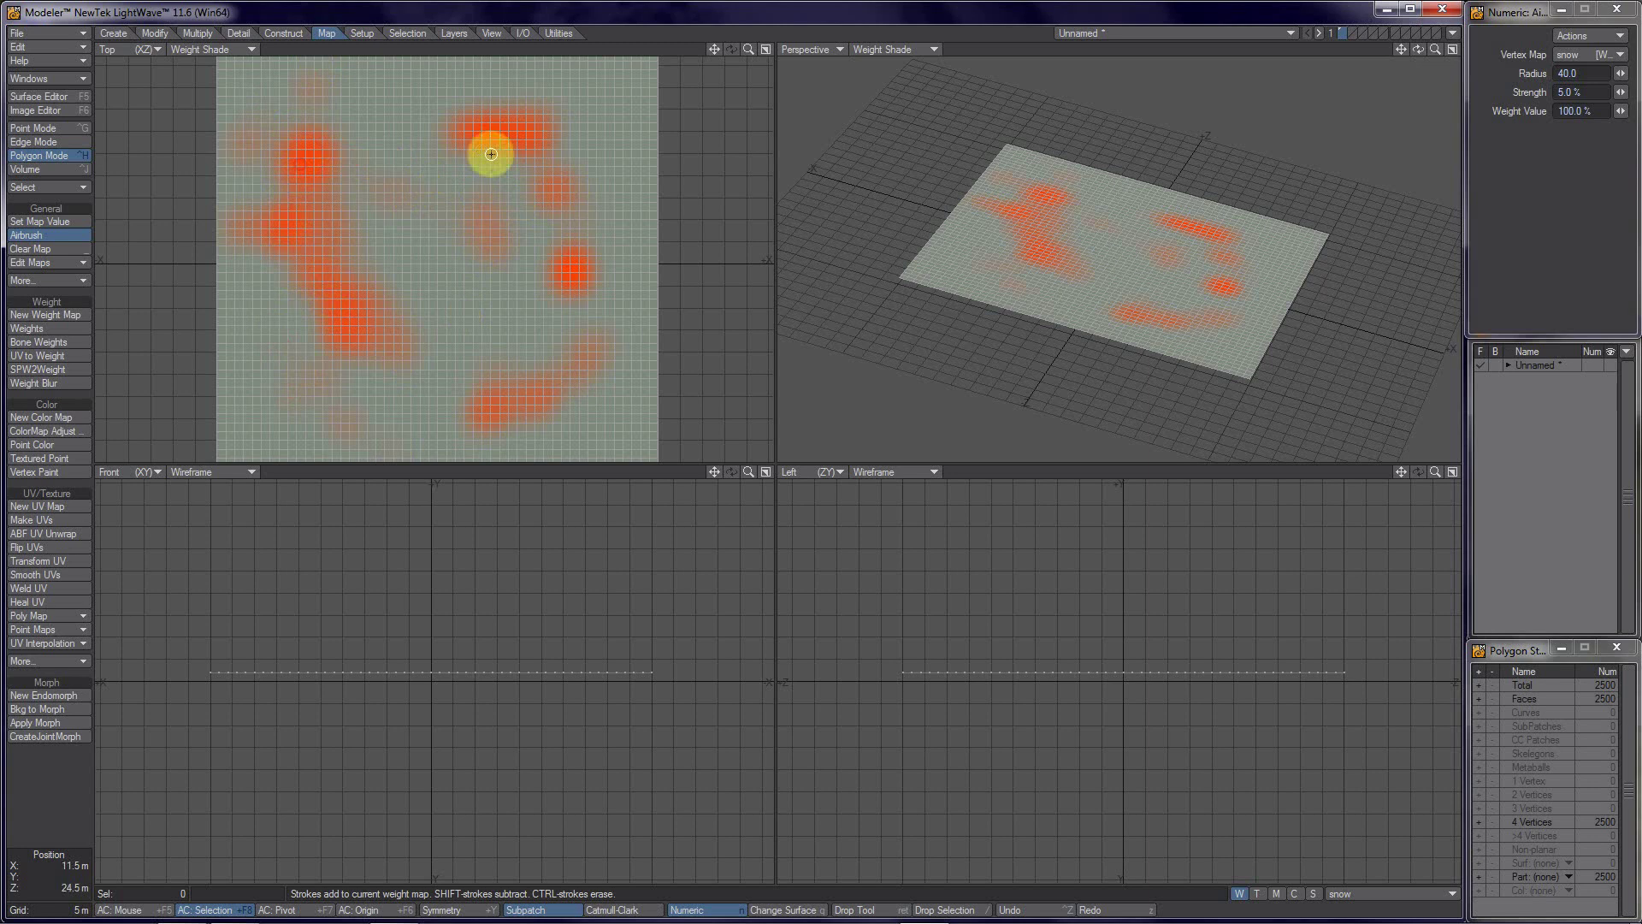
mouse_move(541, 145)
mouse_down()
mouse_move(557, 201)
mouse_move(550, 172)
mouse_move(542, 235)
mouse_move(530, 163)
mouse_up()
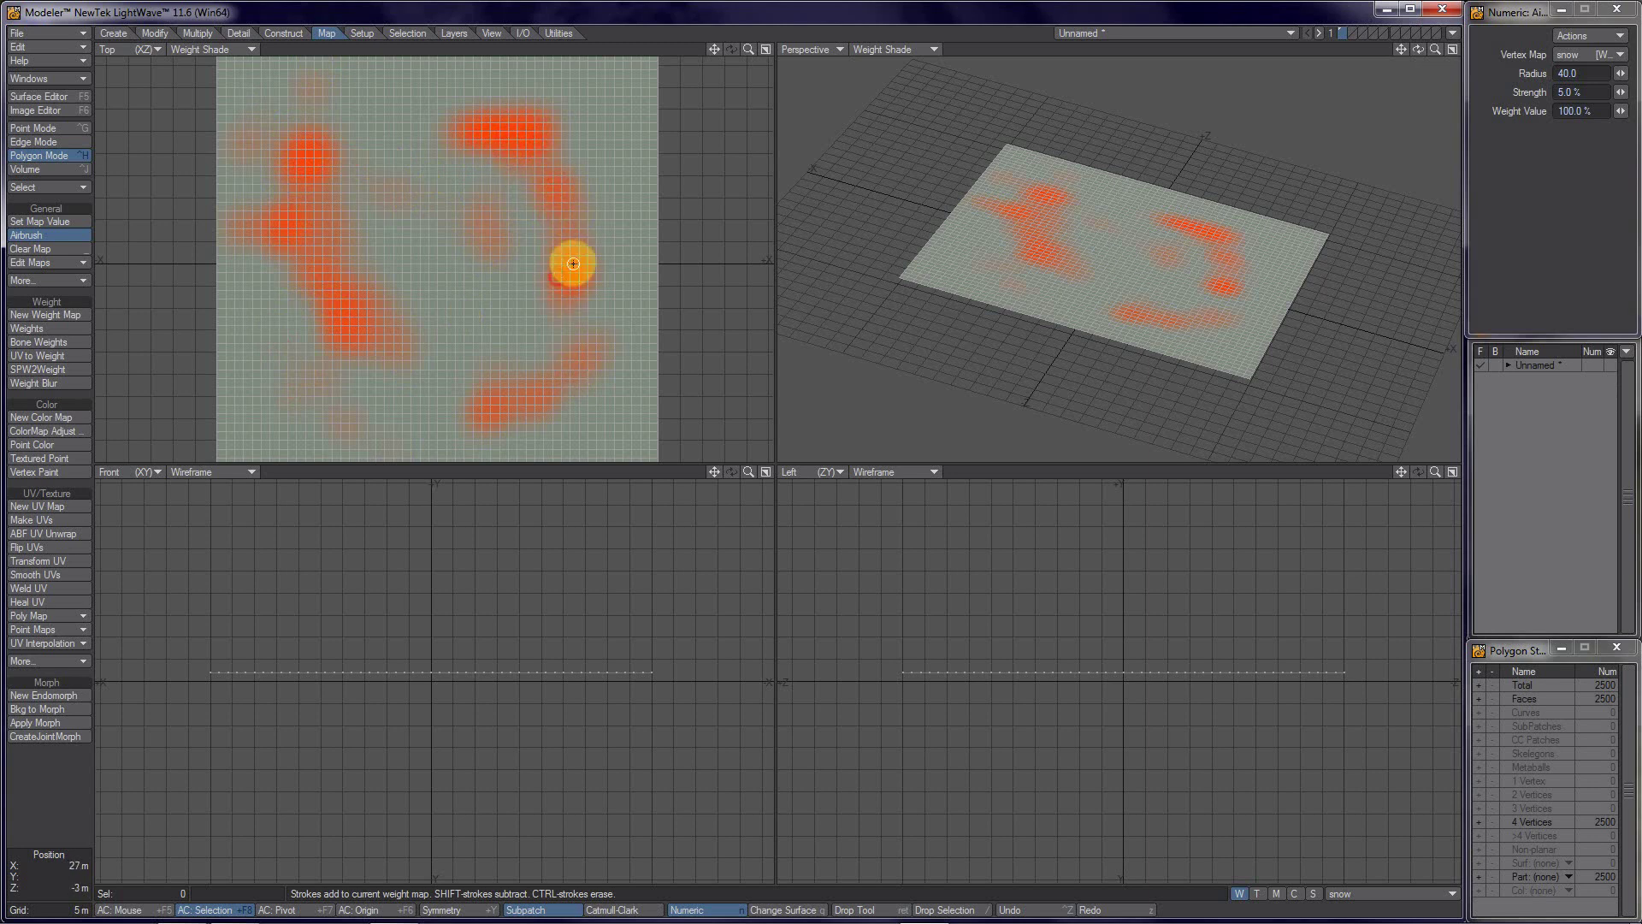
drag(573, 292, 573, 288)
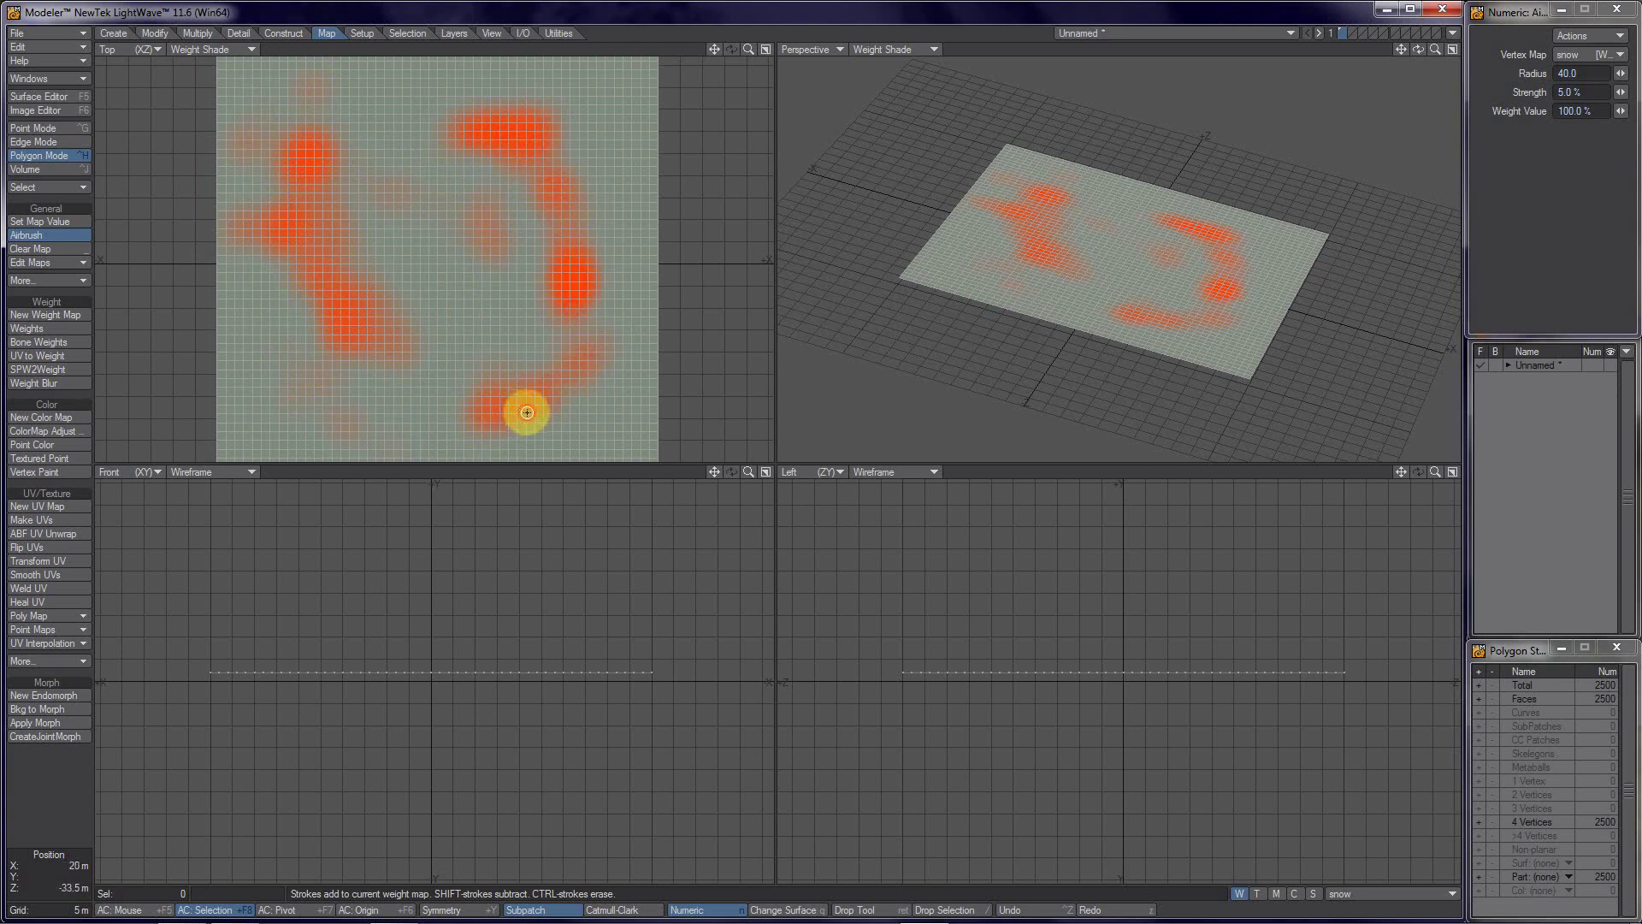
mouse_move(525, 403)
mouse_down()
mouse_move(476, 422)
mouse_move(579, 330)
mouse_up()
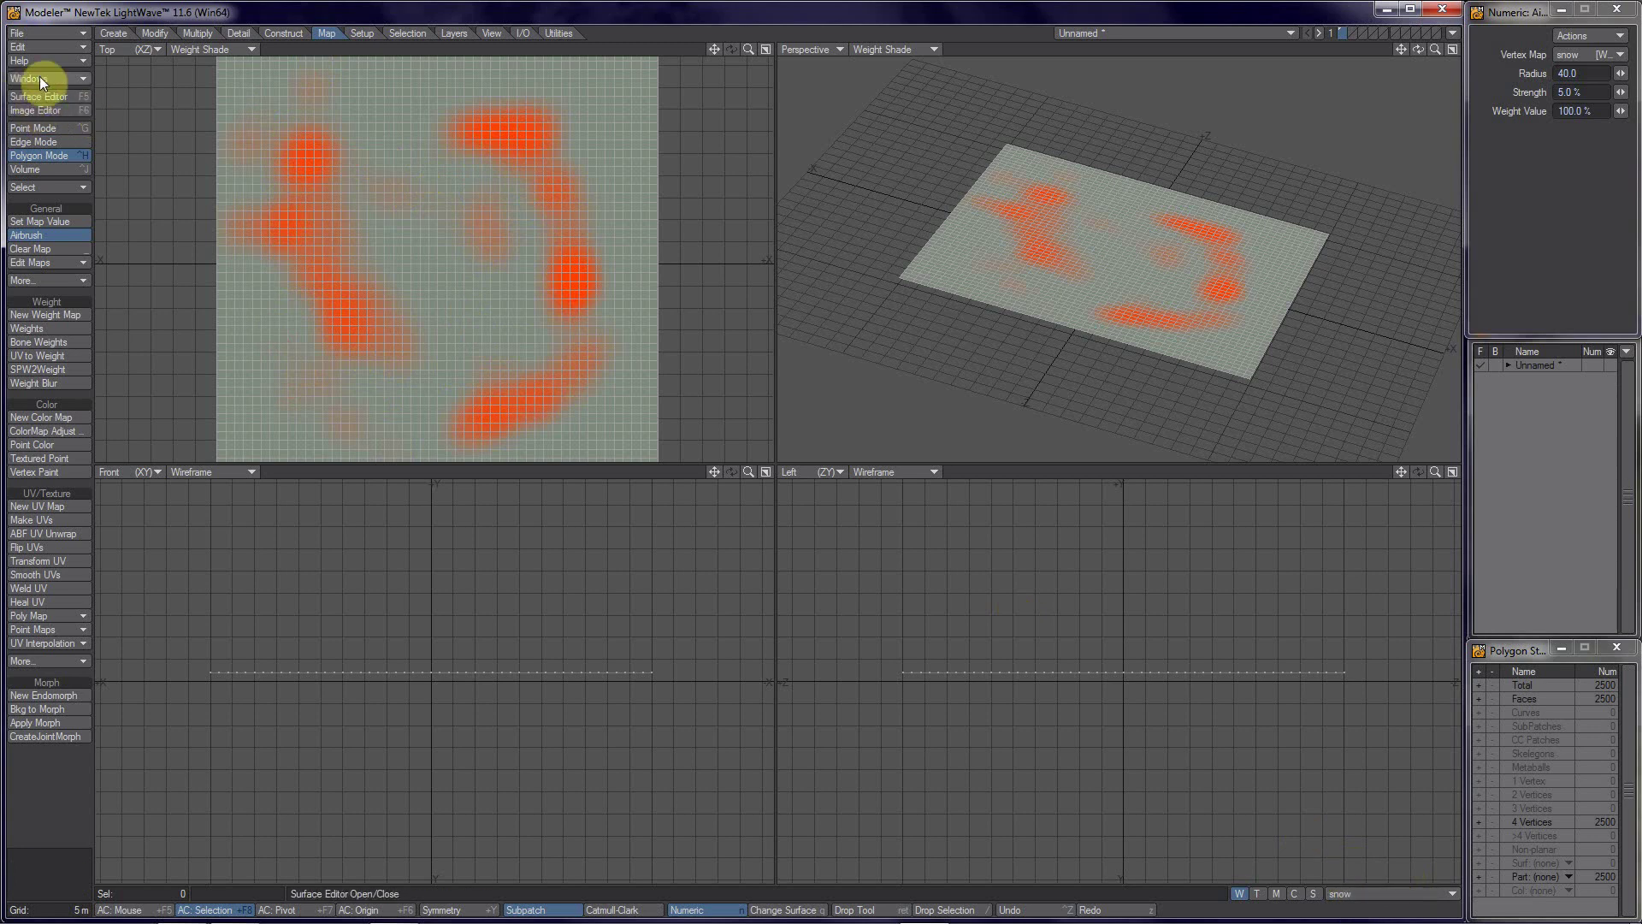
click(1358, 894)
Step: Switch the active weight map to Moss, then back to snow
click(1350, 872)
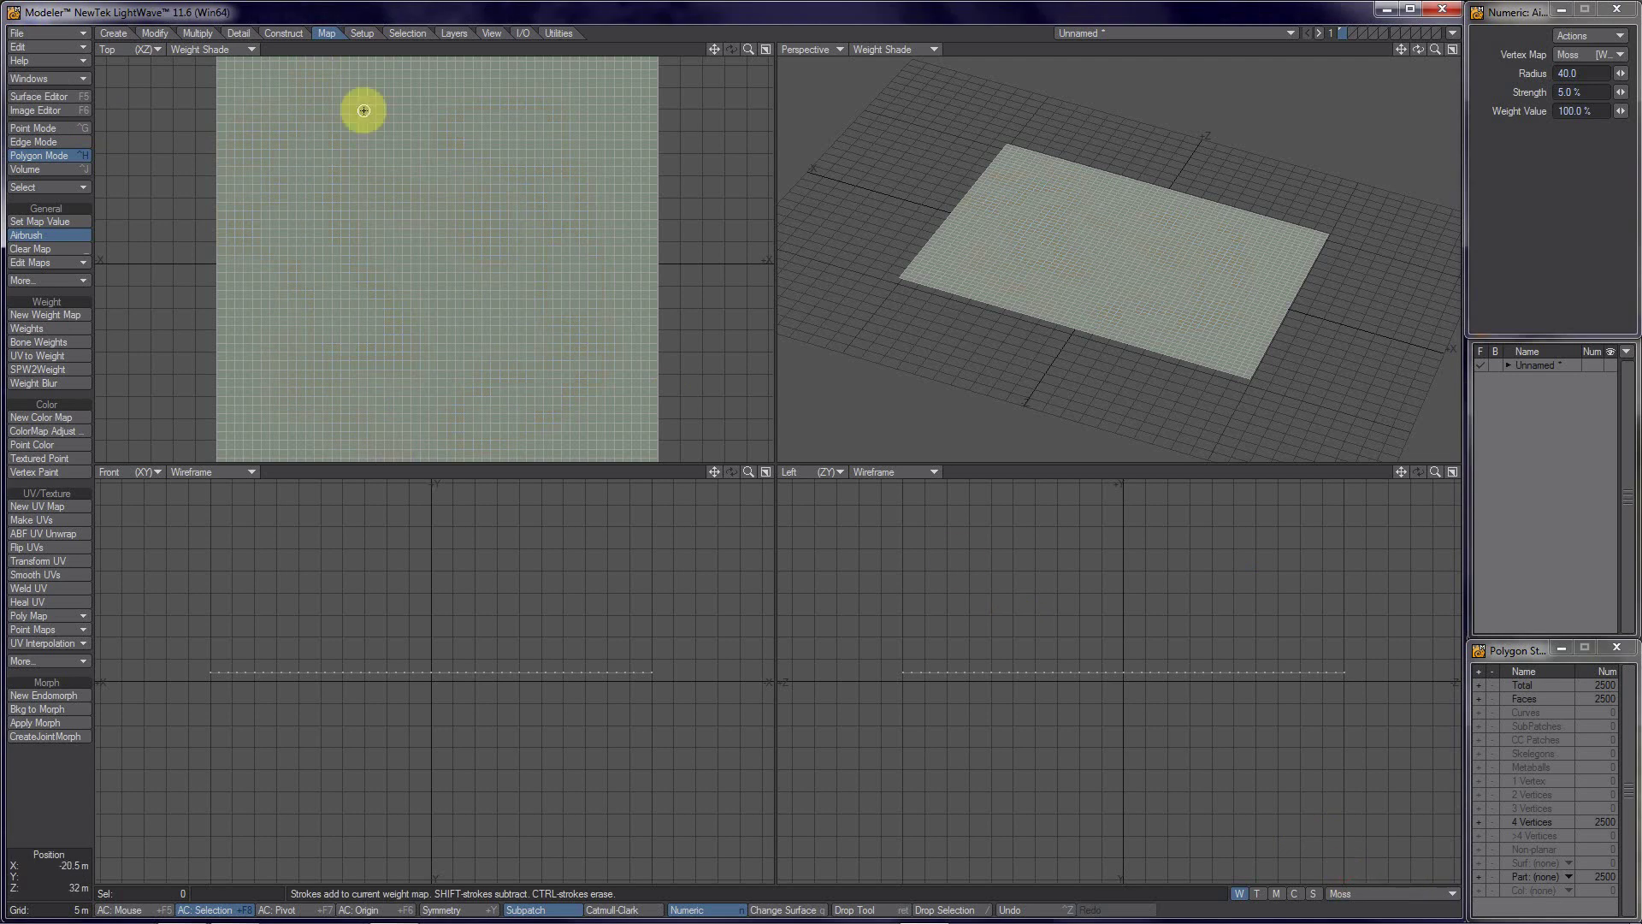
click(1368, 895)
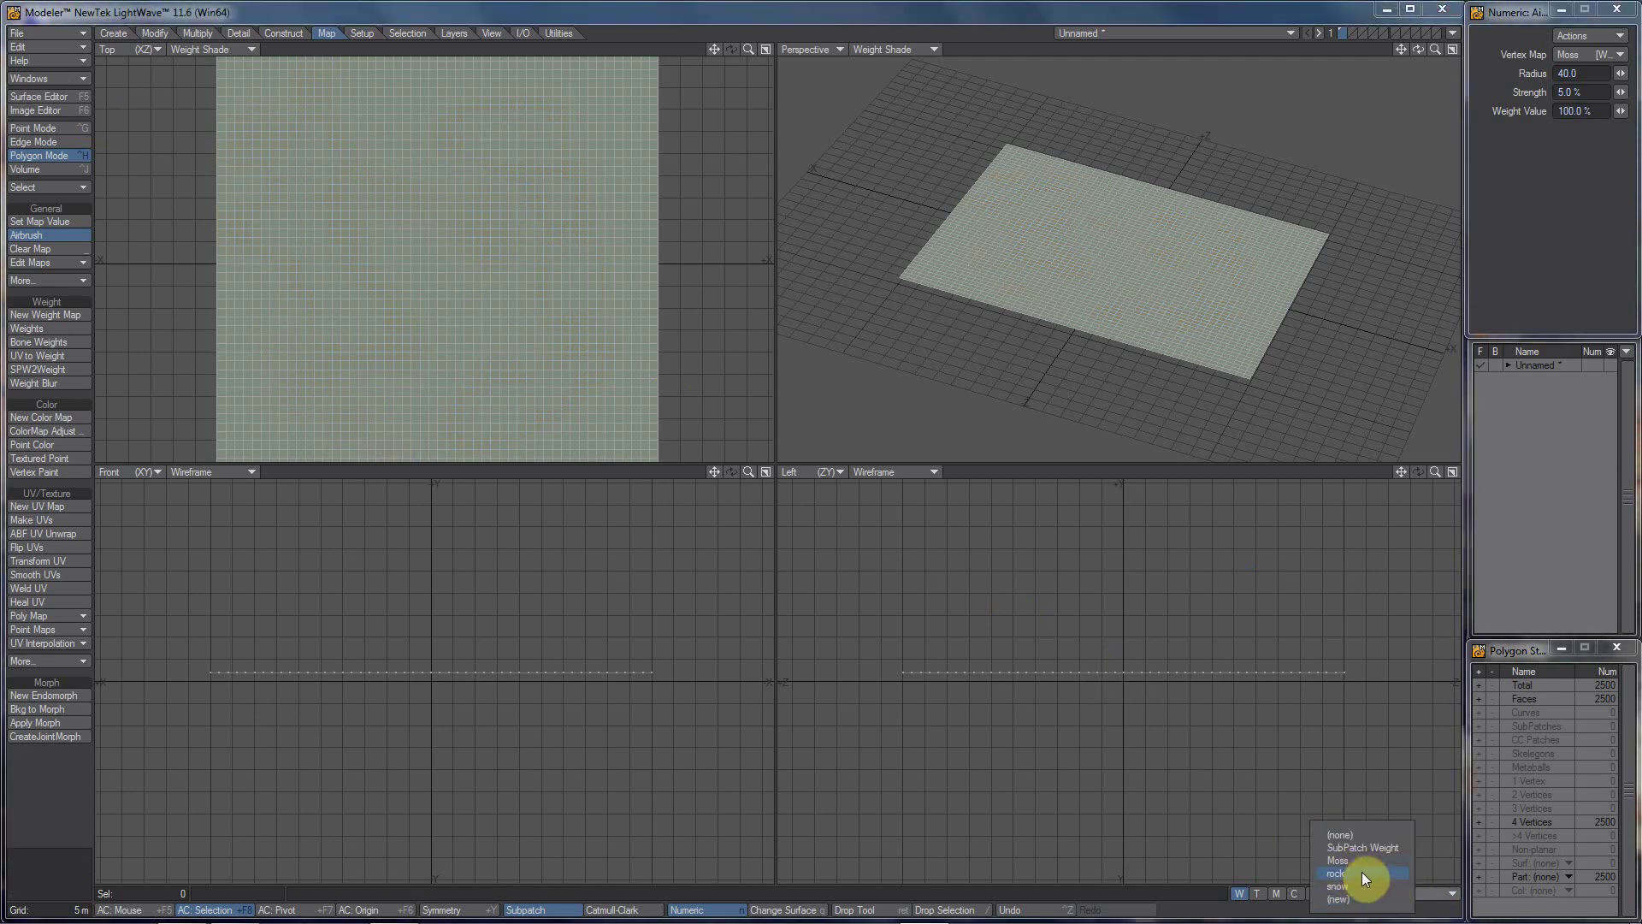
click(1344, 885)
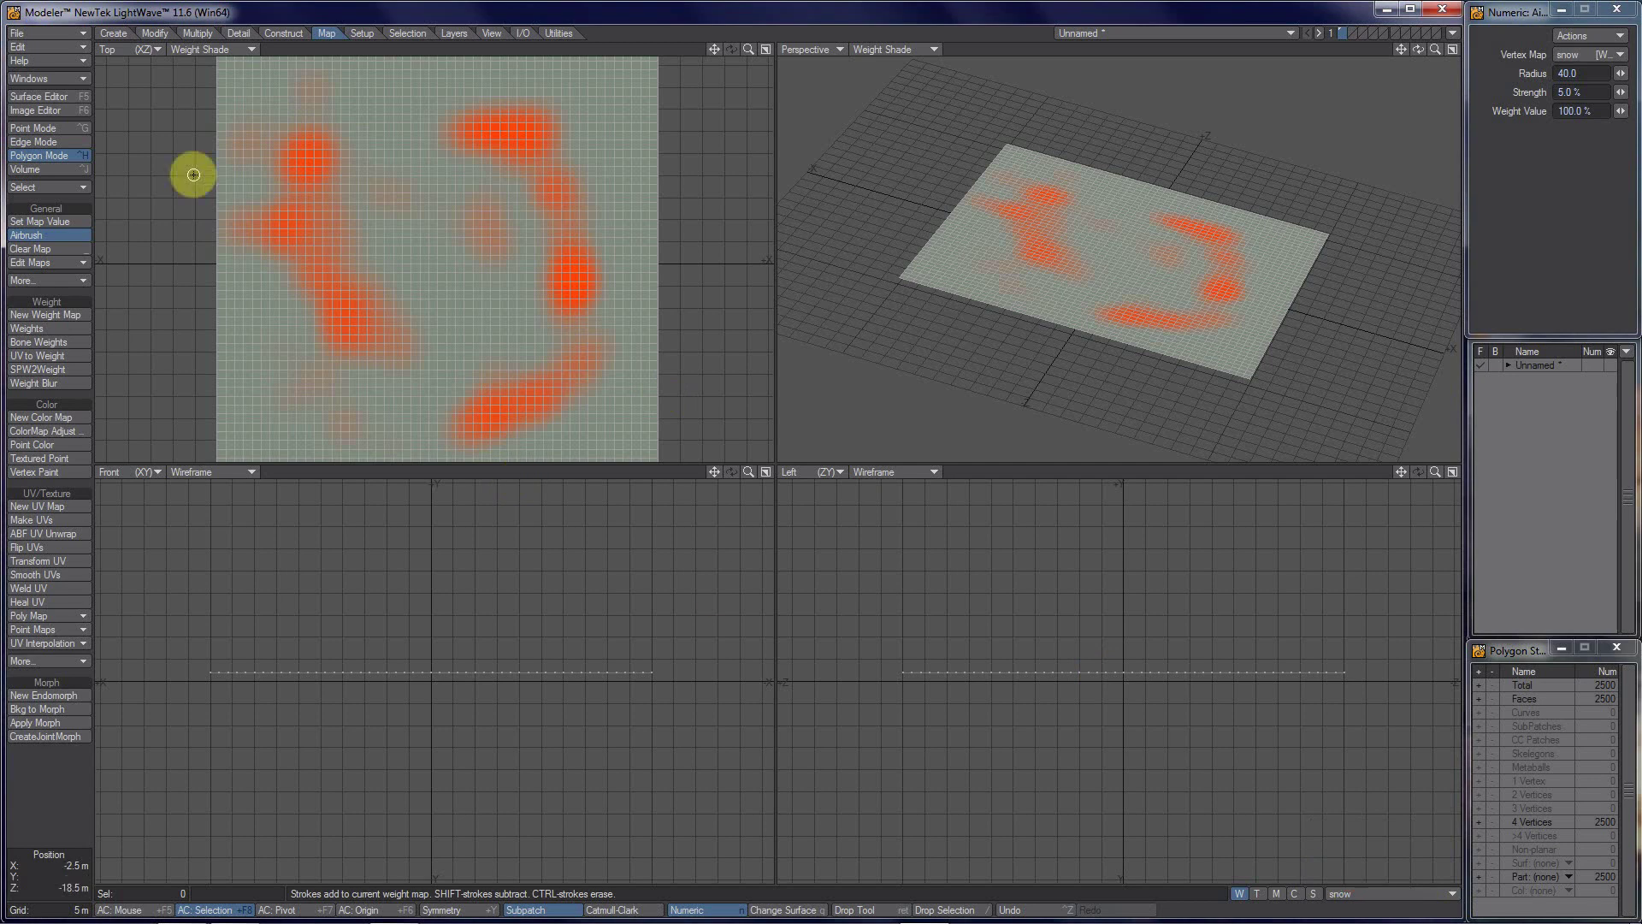
Step: Open the Vertex Maps panel, expand Weight, and keep snow as the active map
click(26, 79)
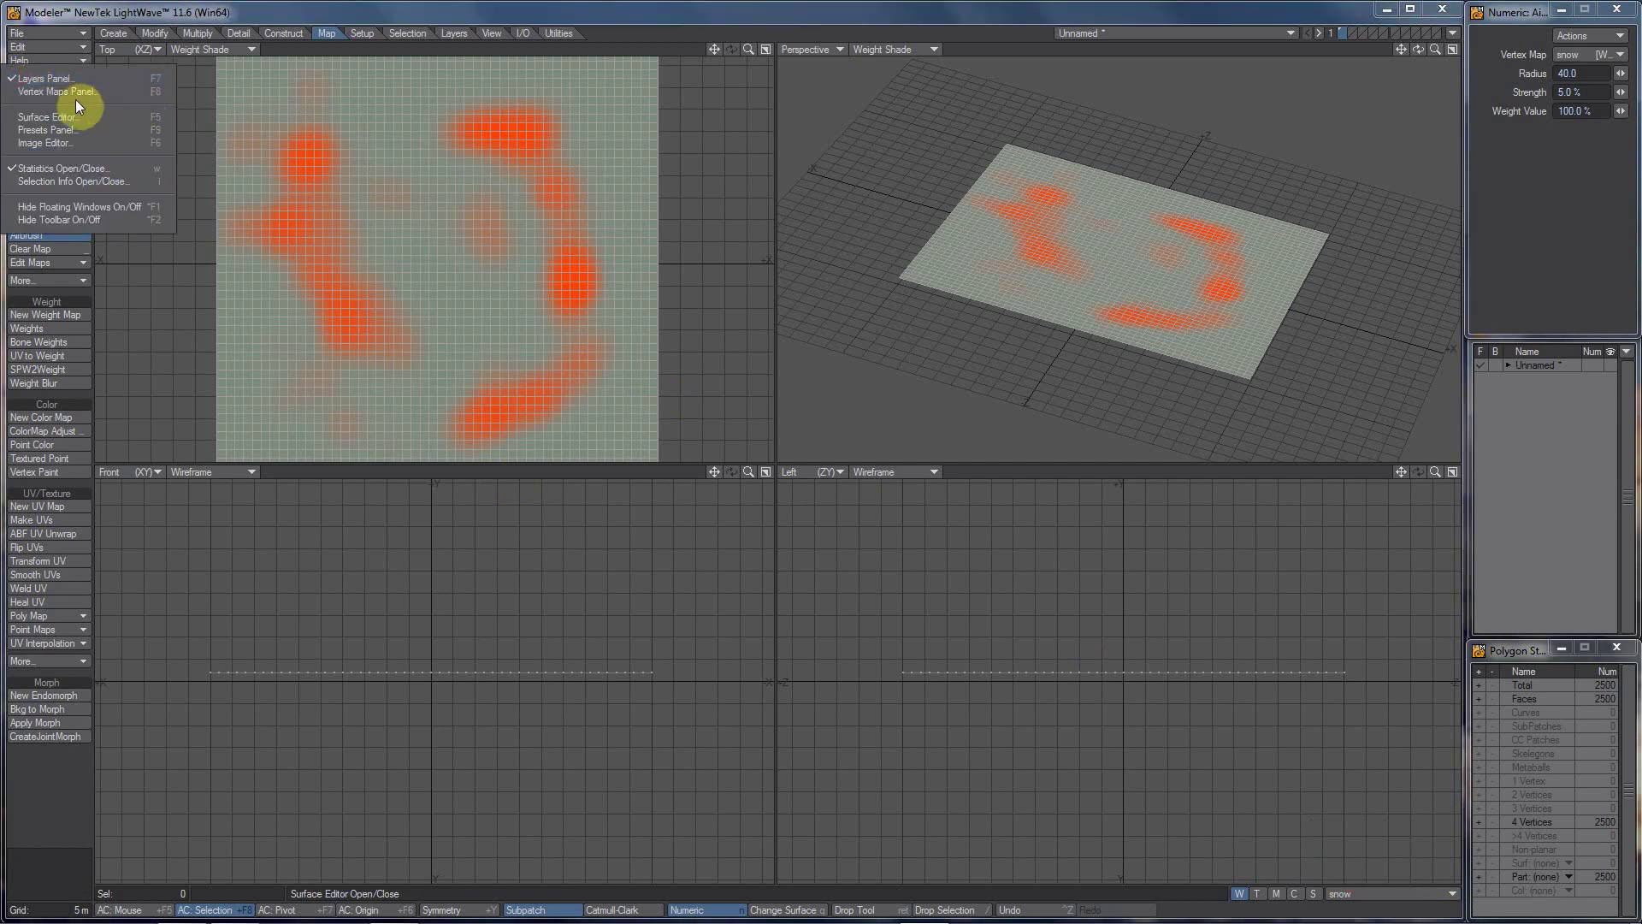
click(44, 89)
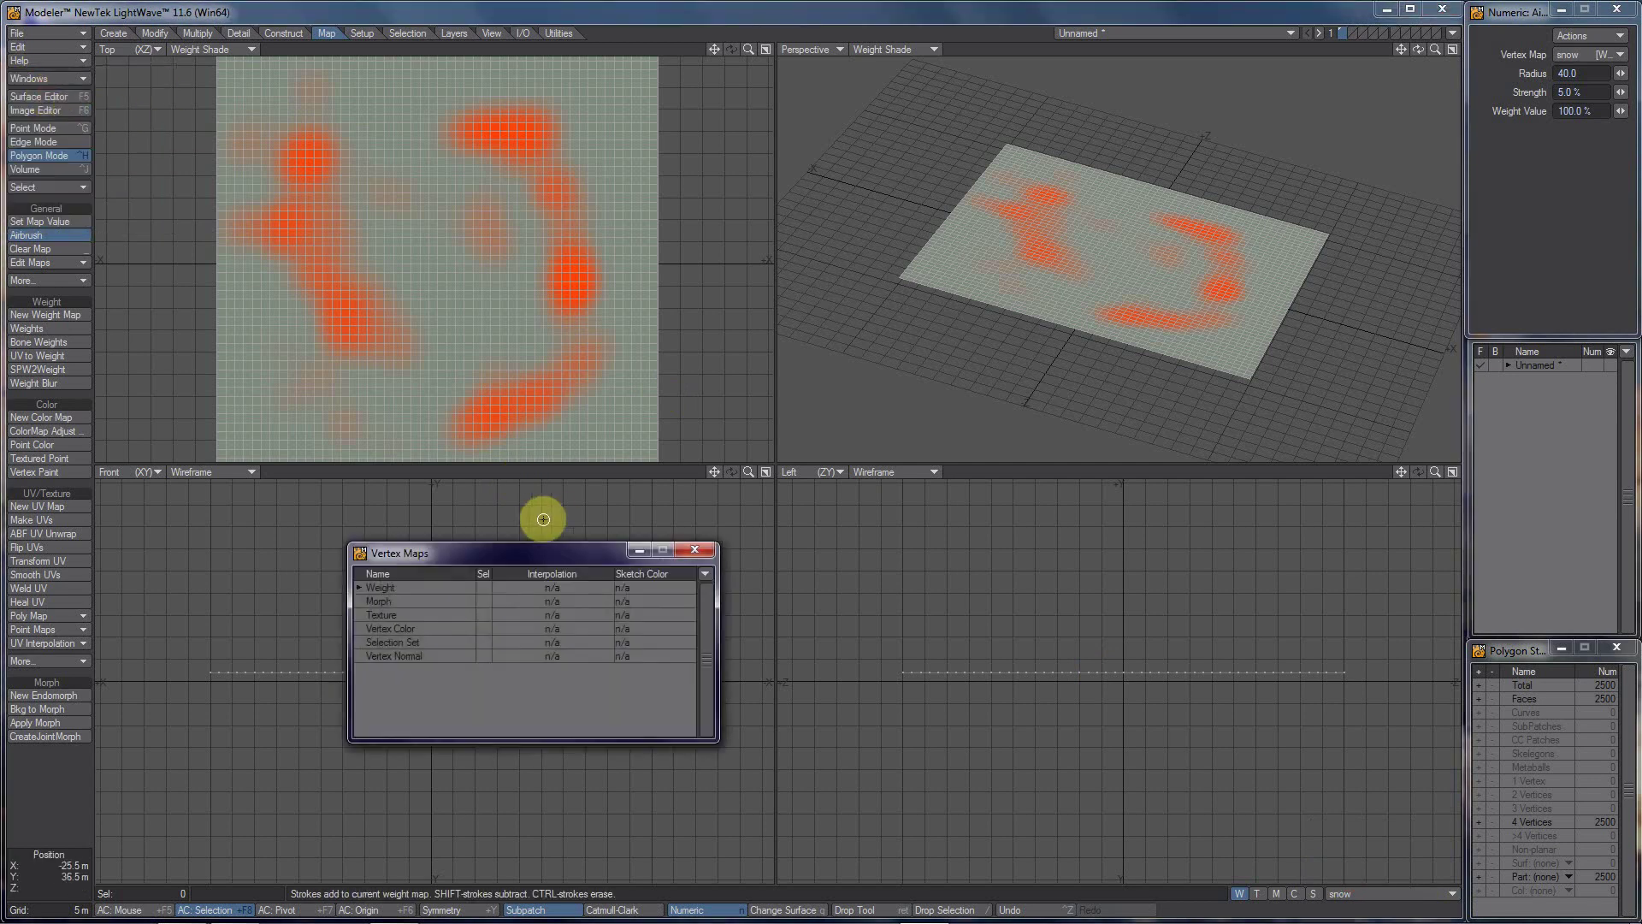
drag(451, 551, 865, 384)
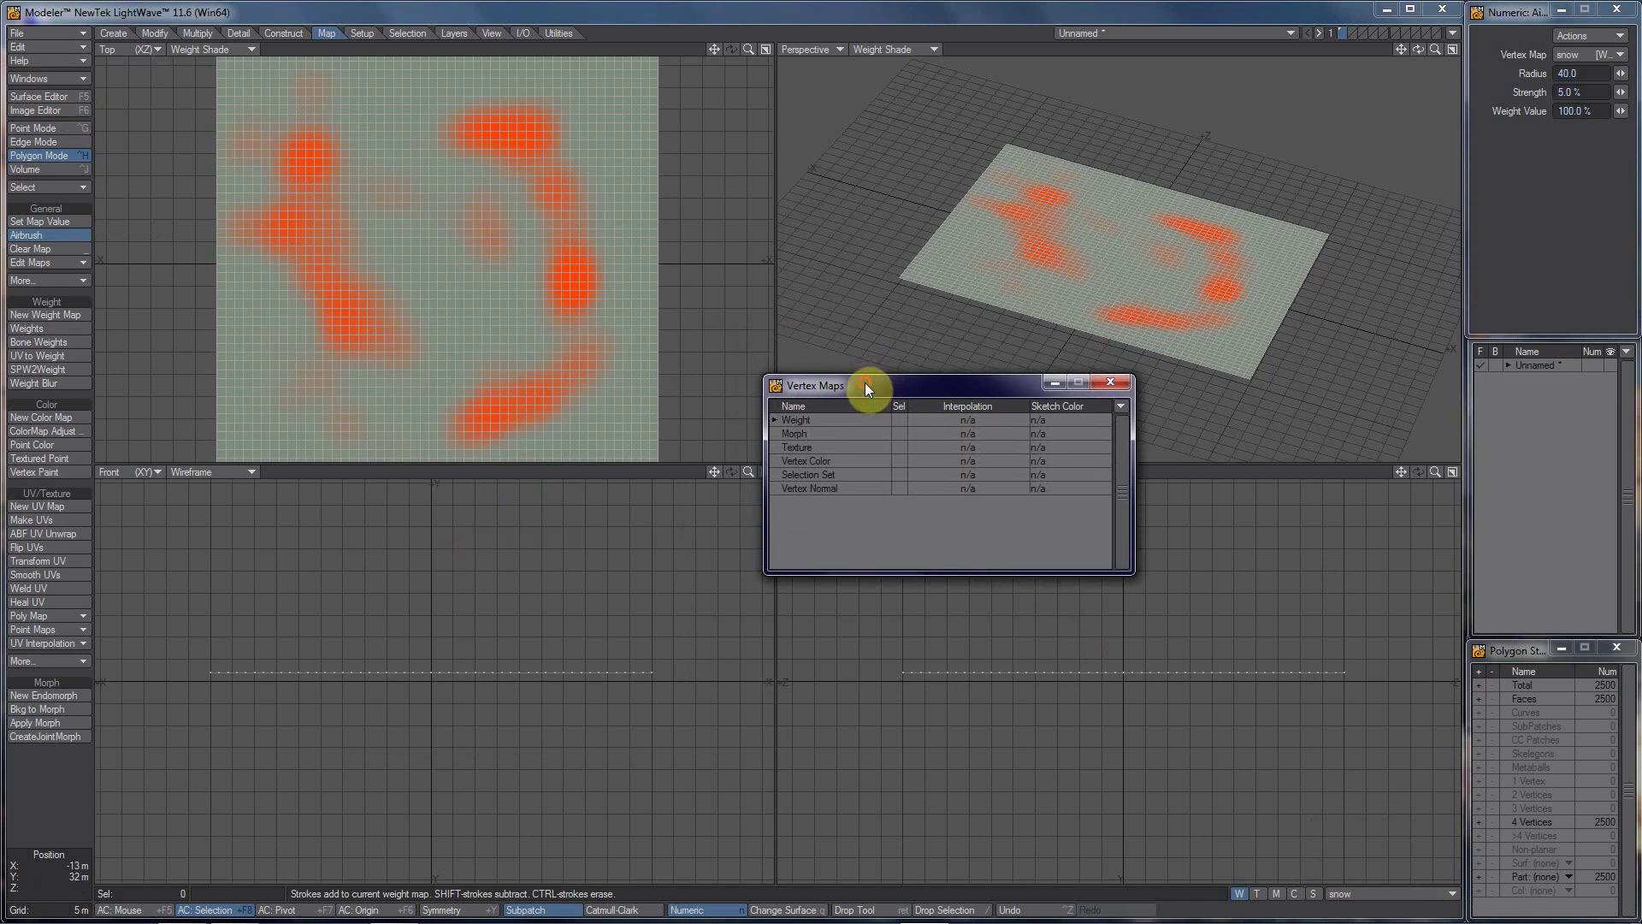
click(775, 420)
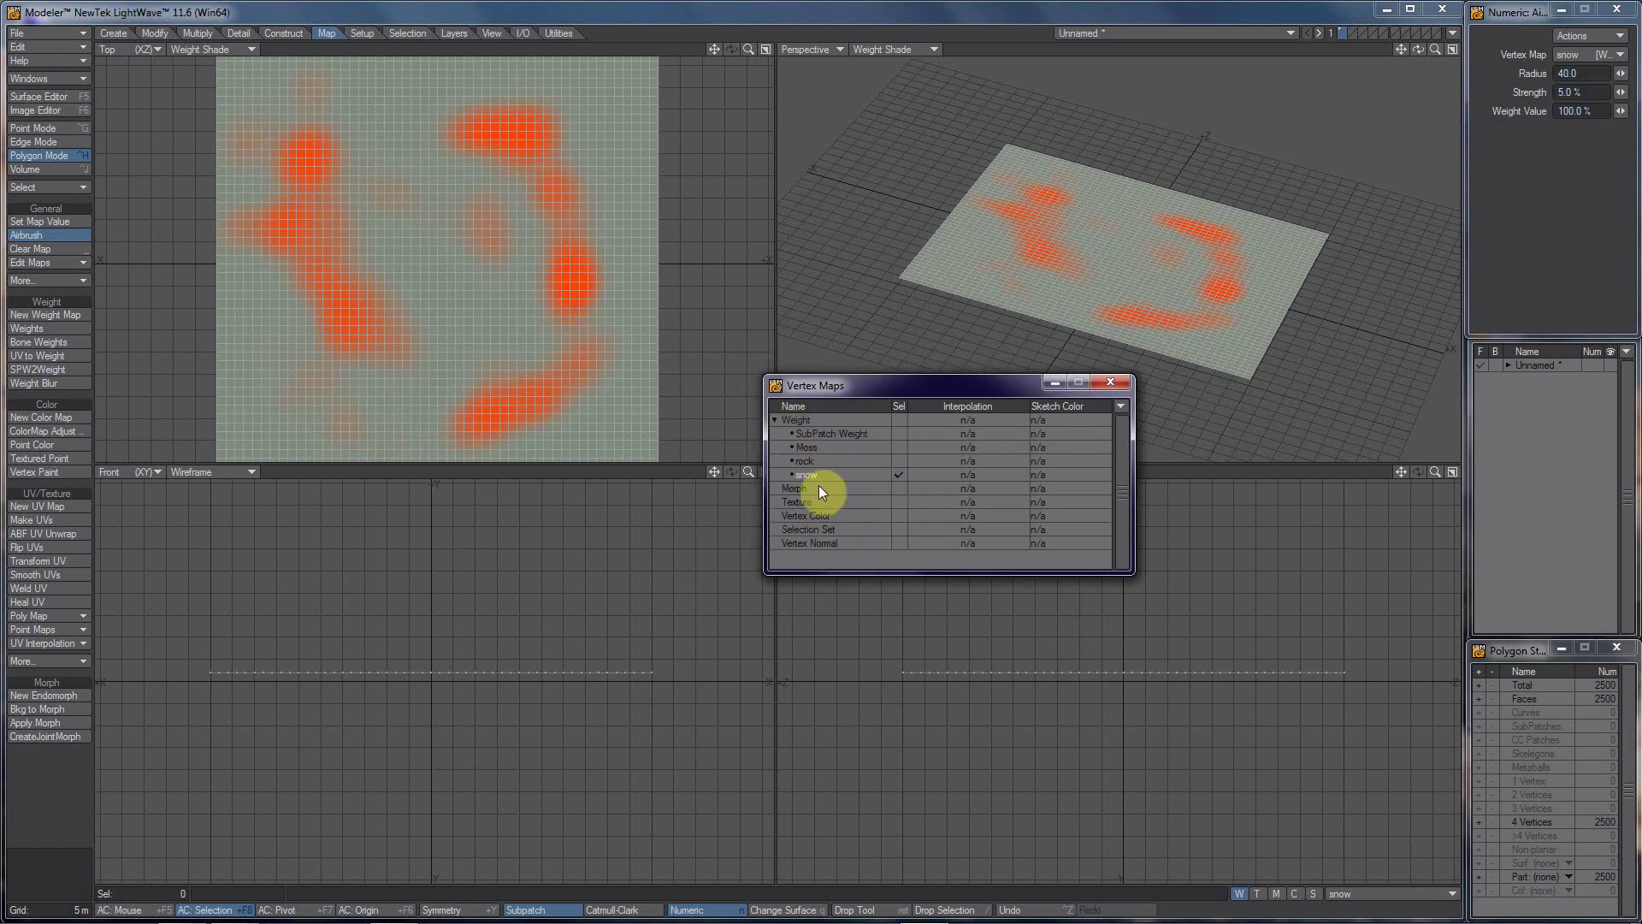
click(1367, 893)
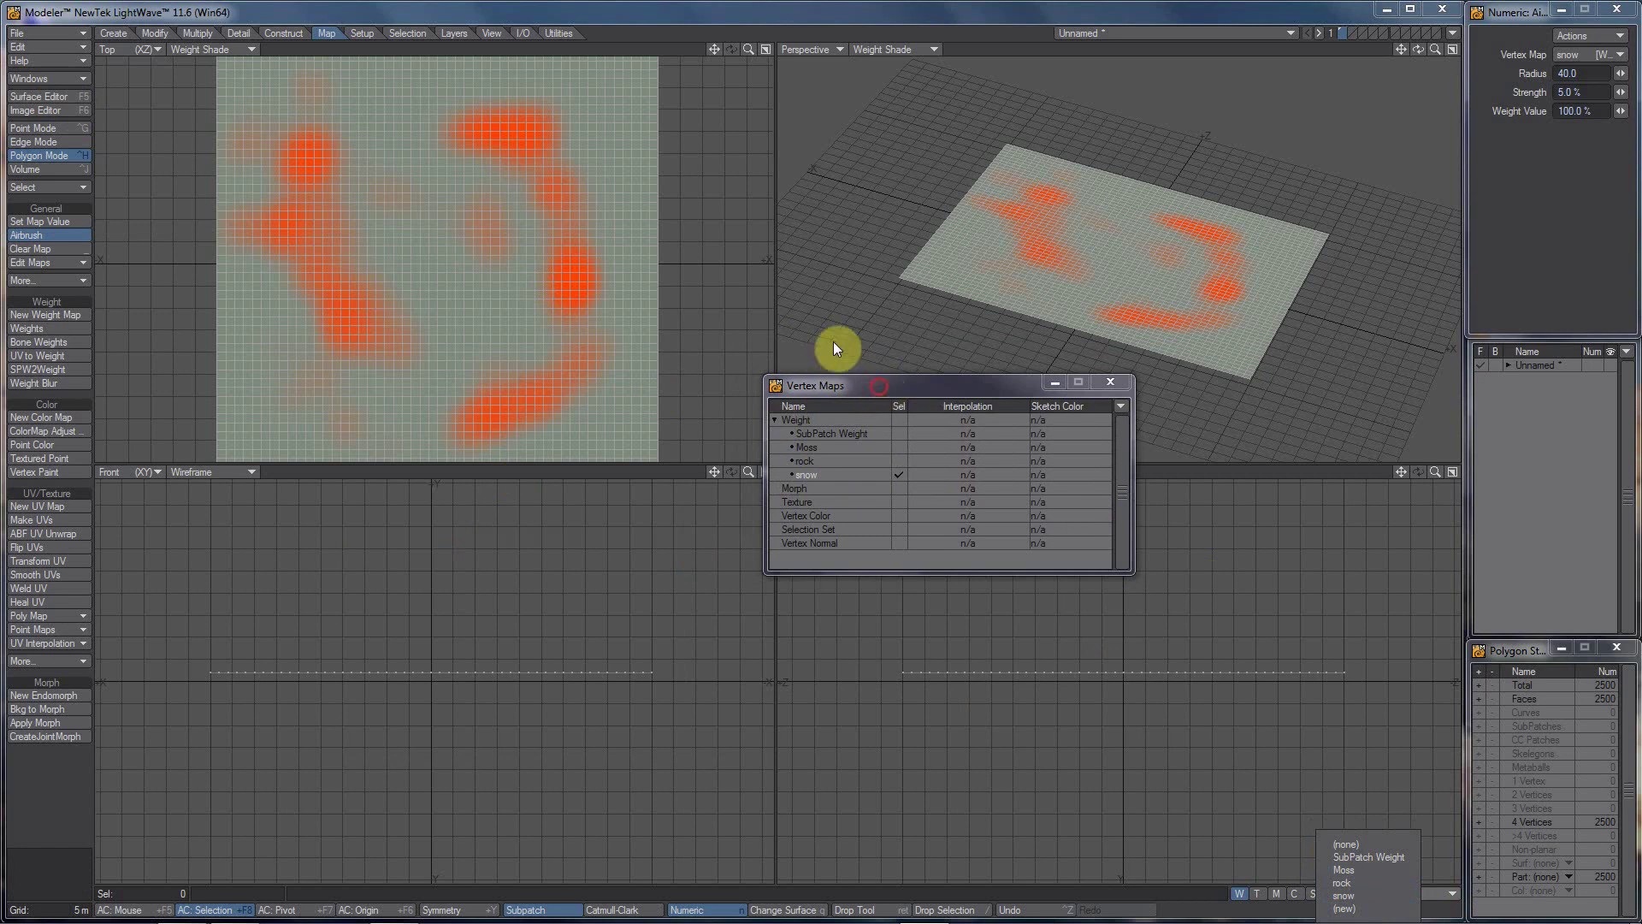
click(892, 389)
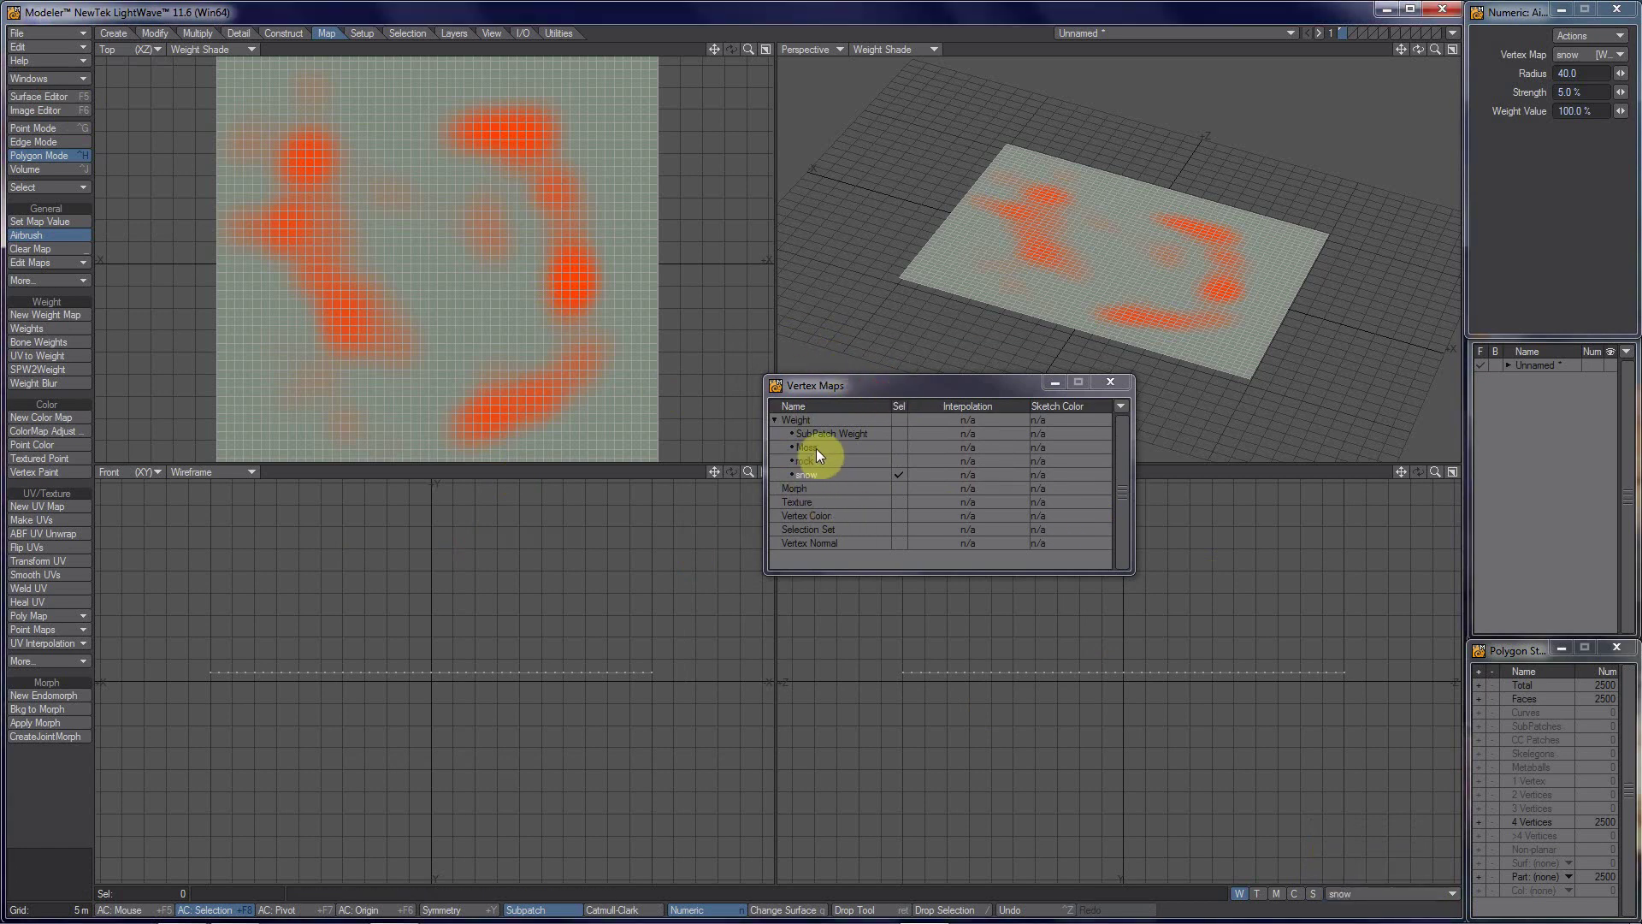
Step: Create a new 'dirt' weight map from the vertex map selector
click(1369, 894)
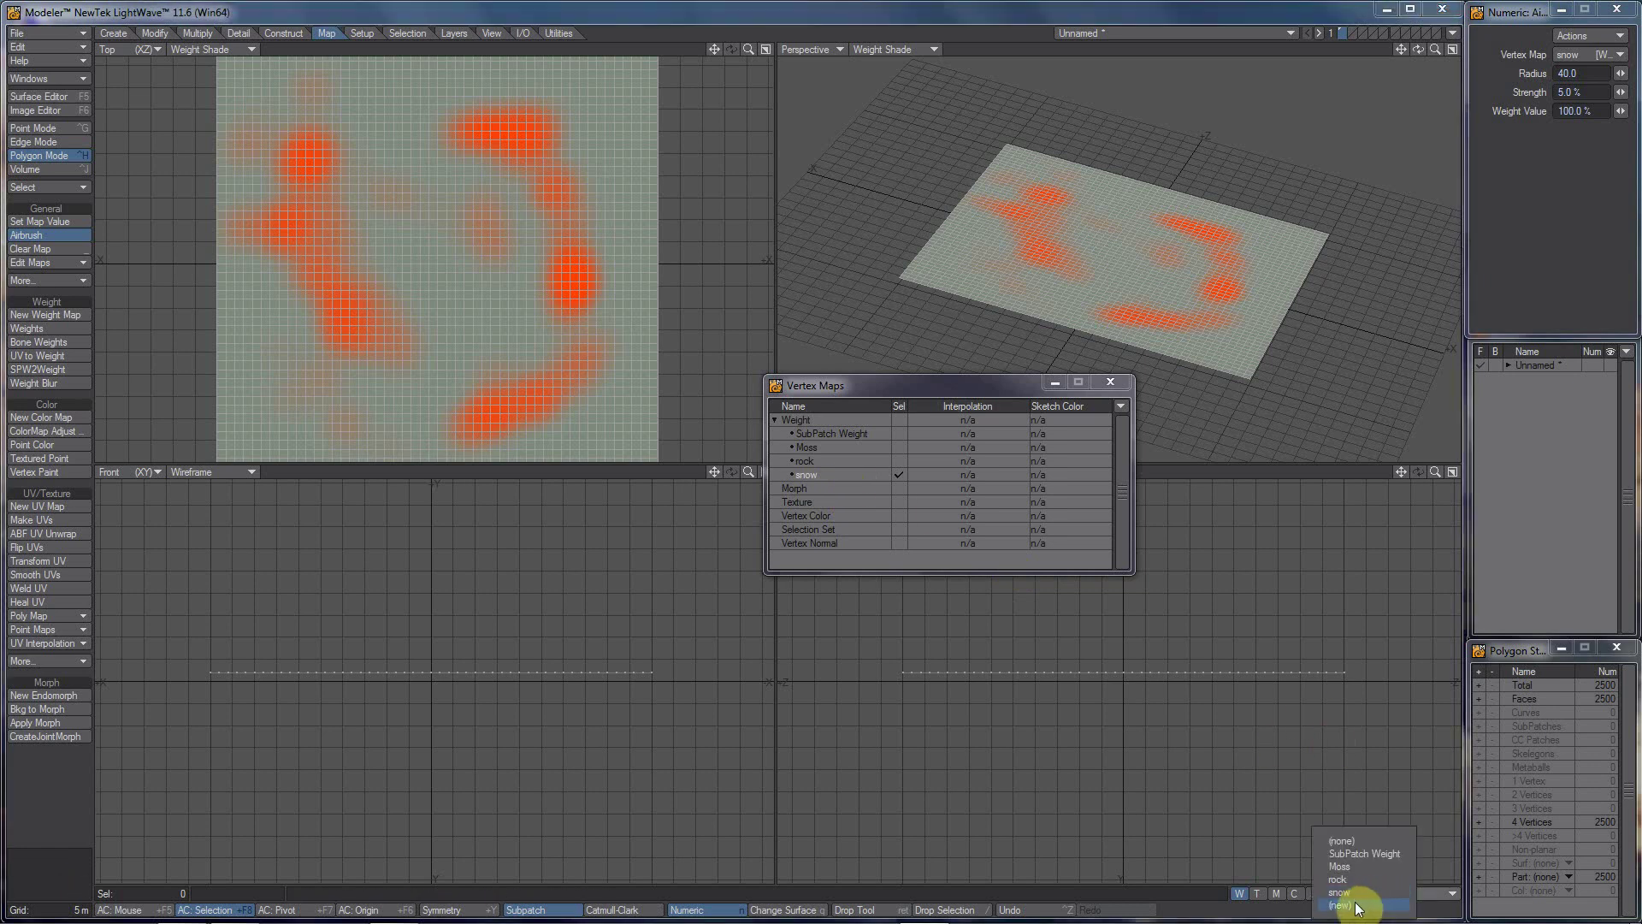
click(1358, 907)
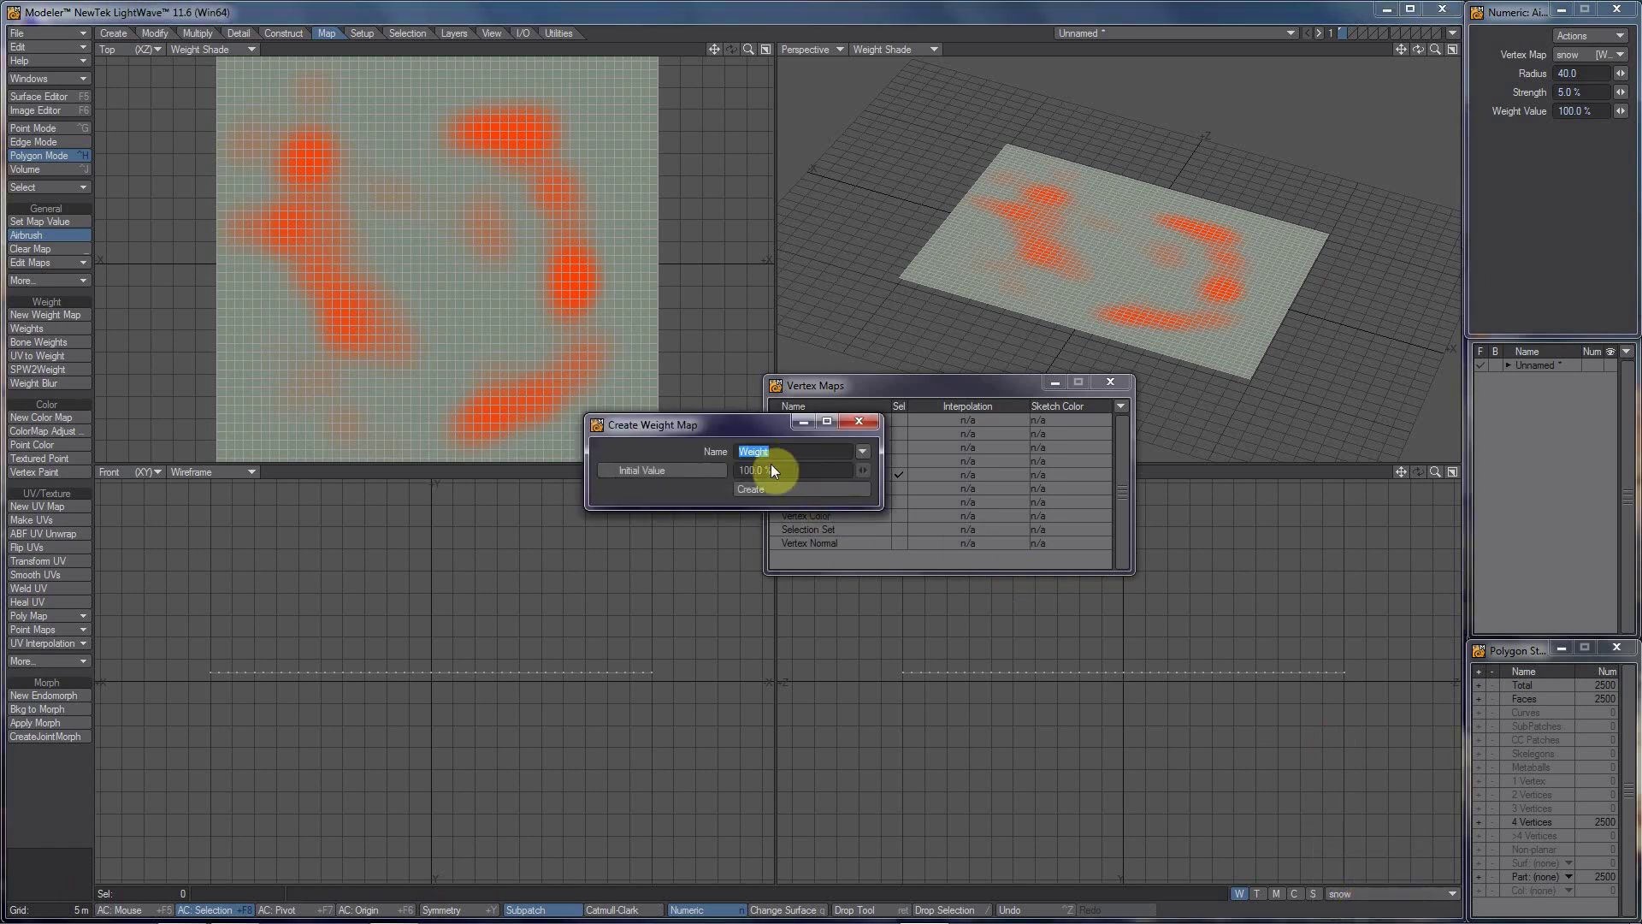
drag(758, 429, 596, 547)
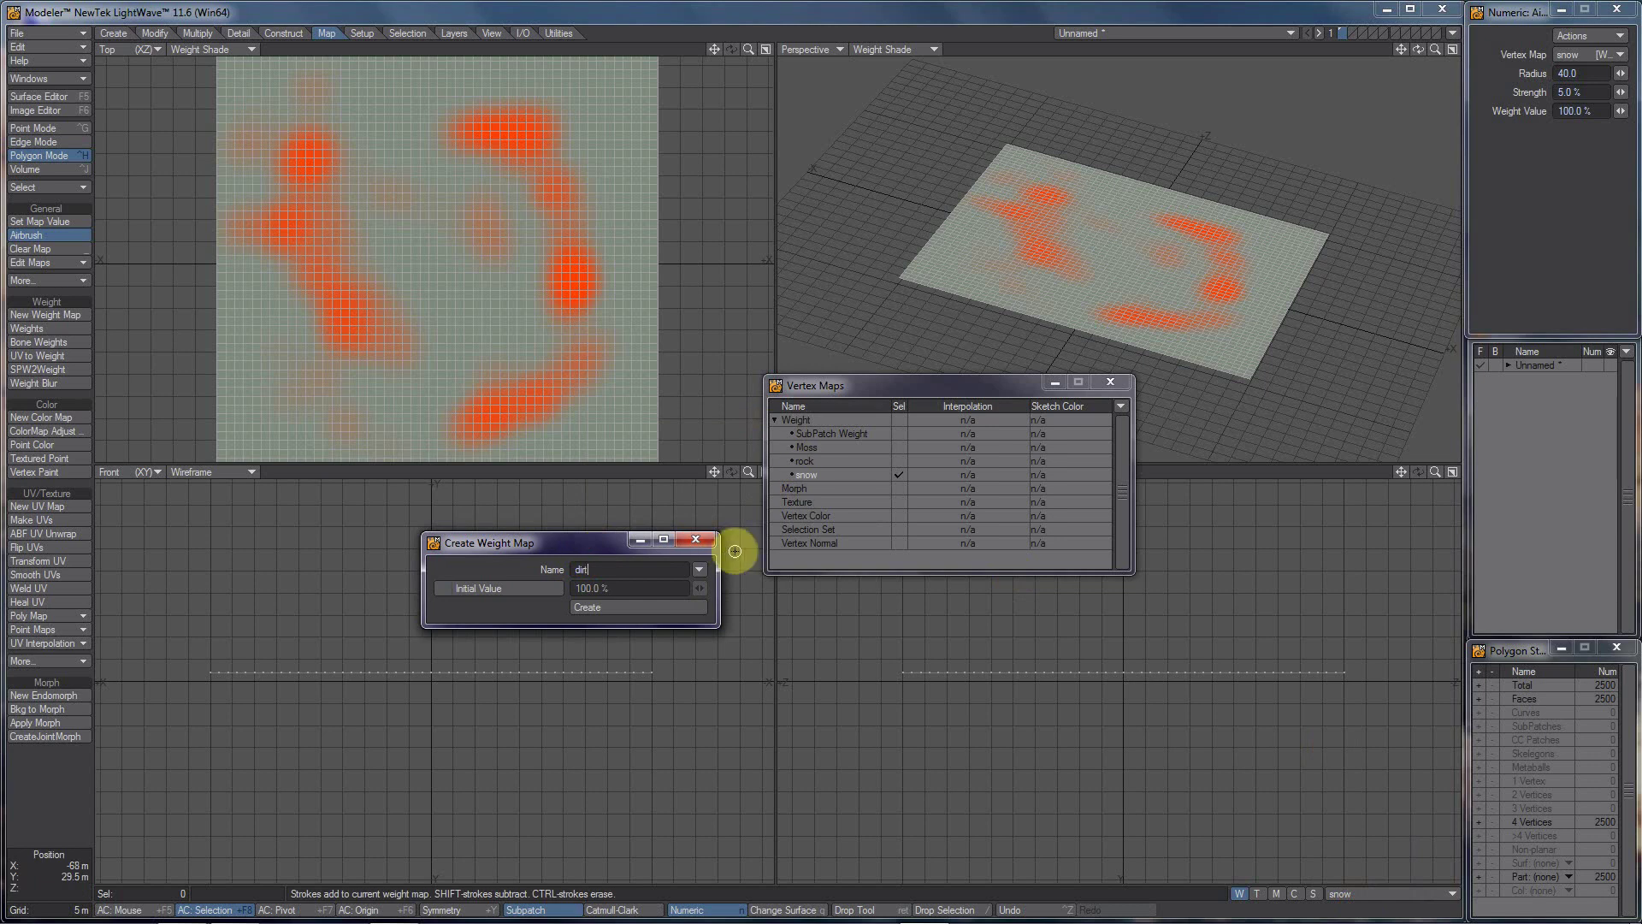
click(602, 613)
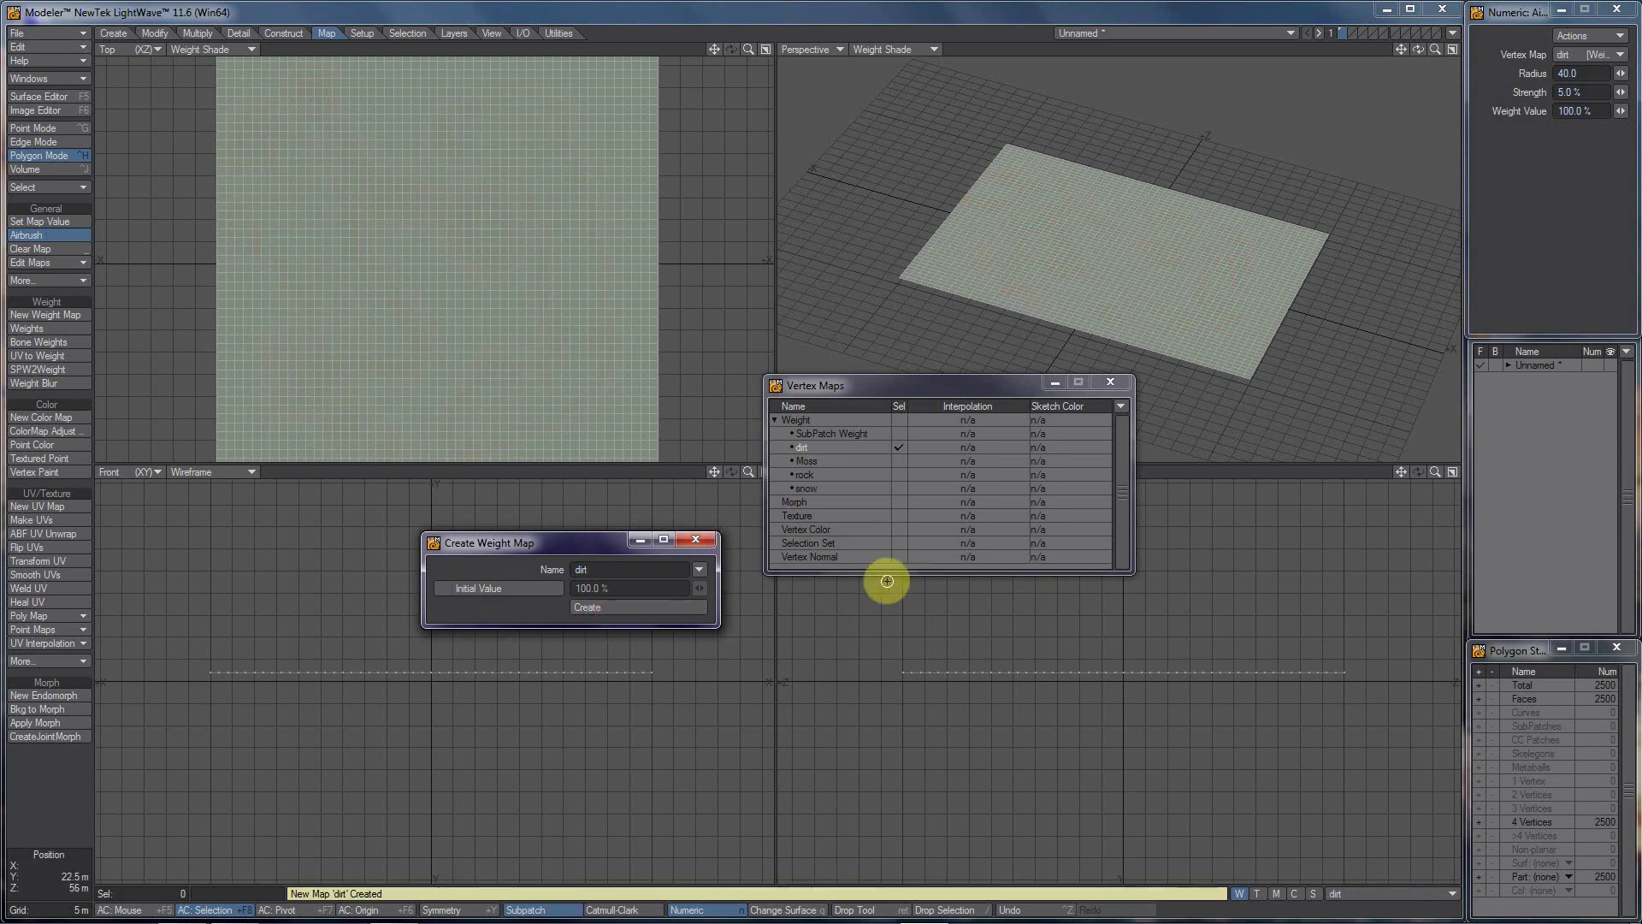
Step: Select snow, then rock, as the active map in the Vertex Maps panel
click(822, 486)
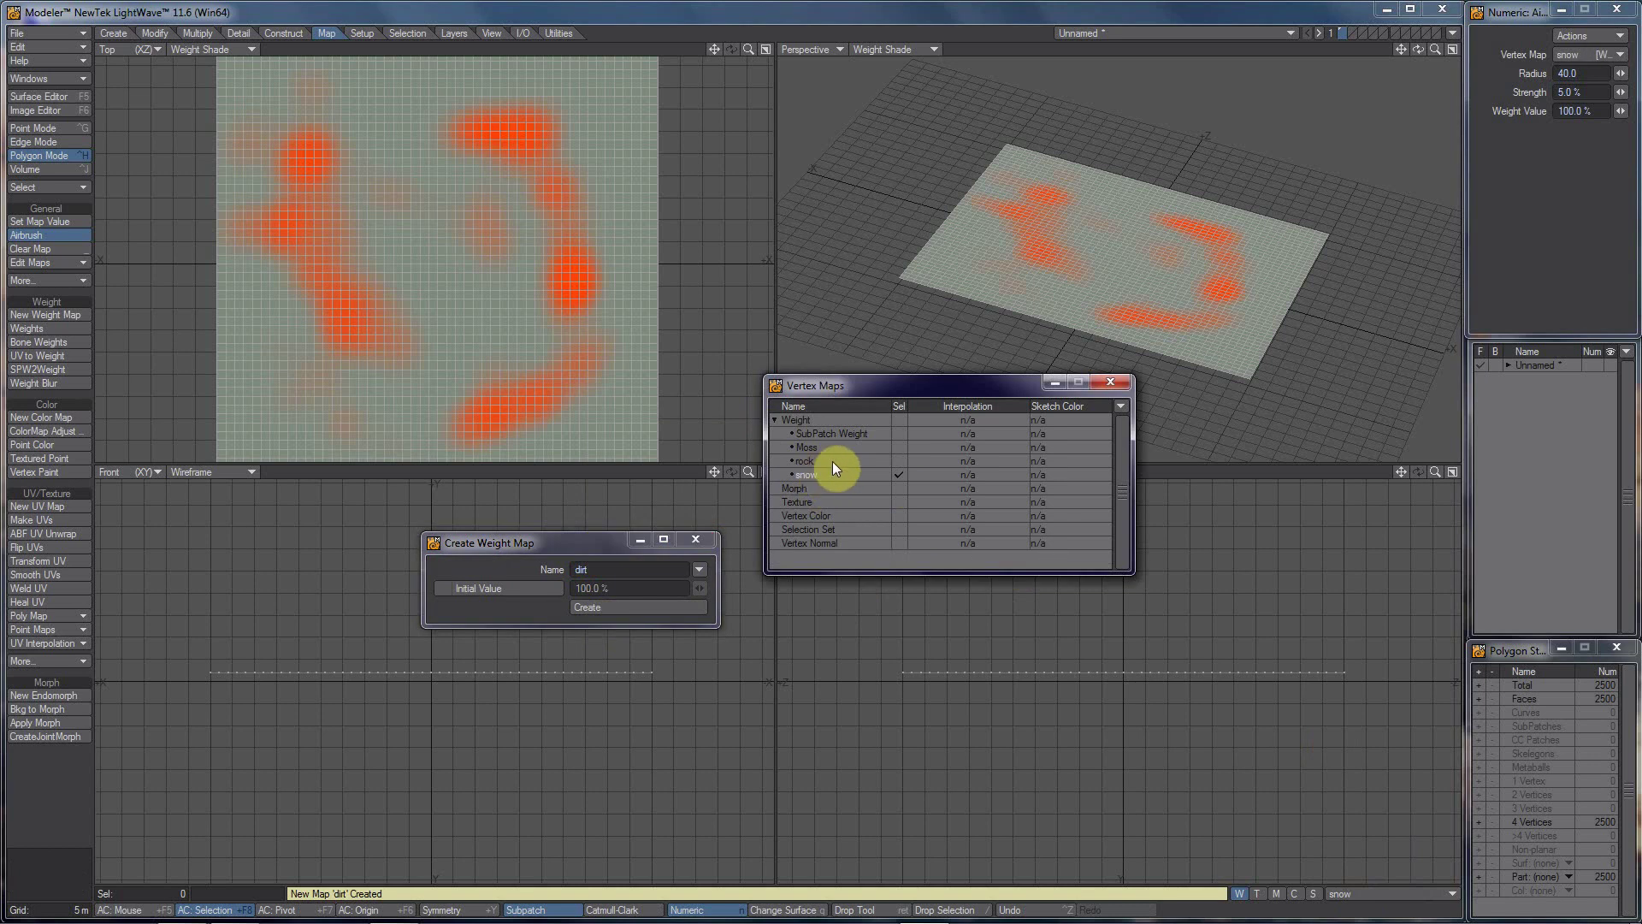
click(826, 462)
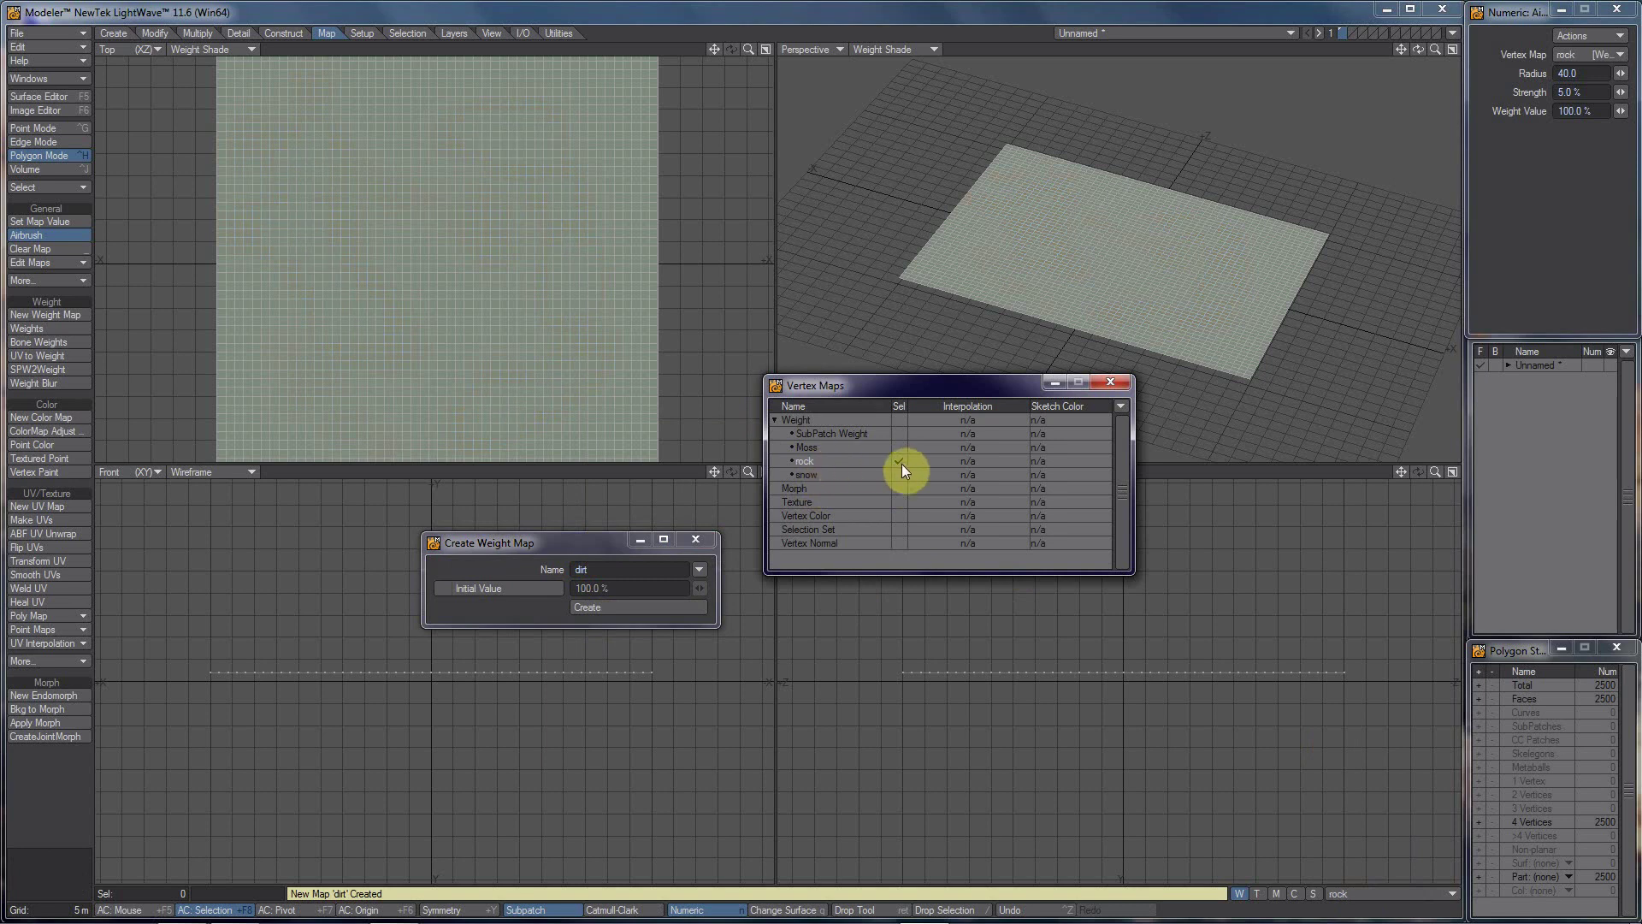
click(838, 476)
click(902, 460)
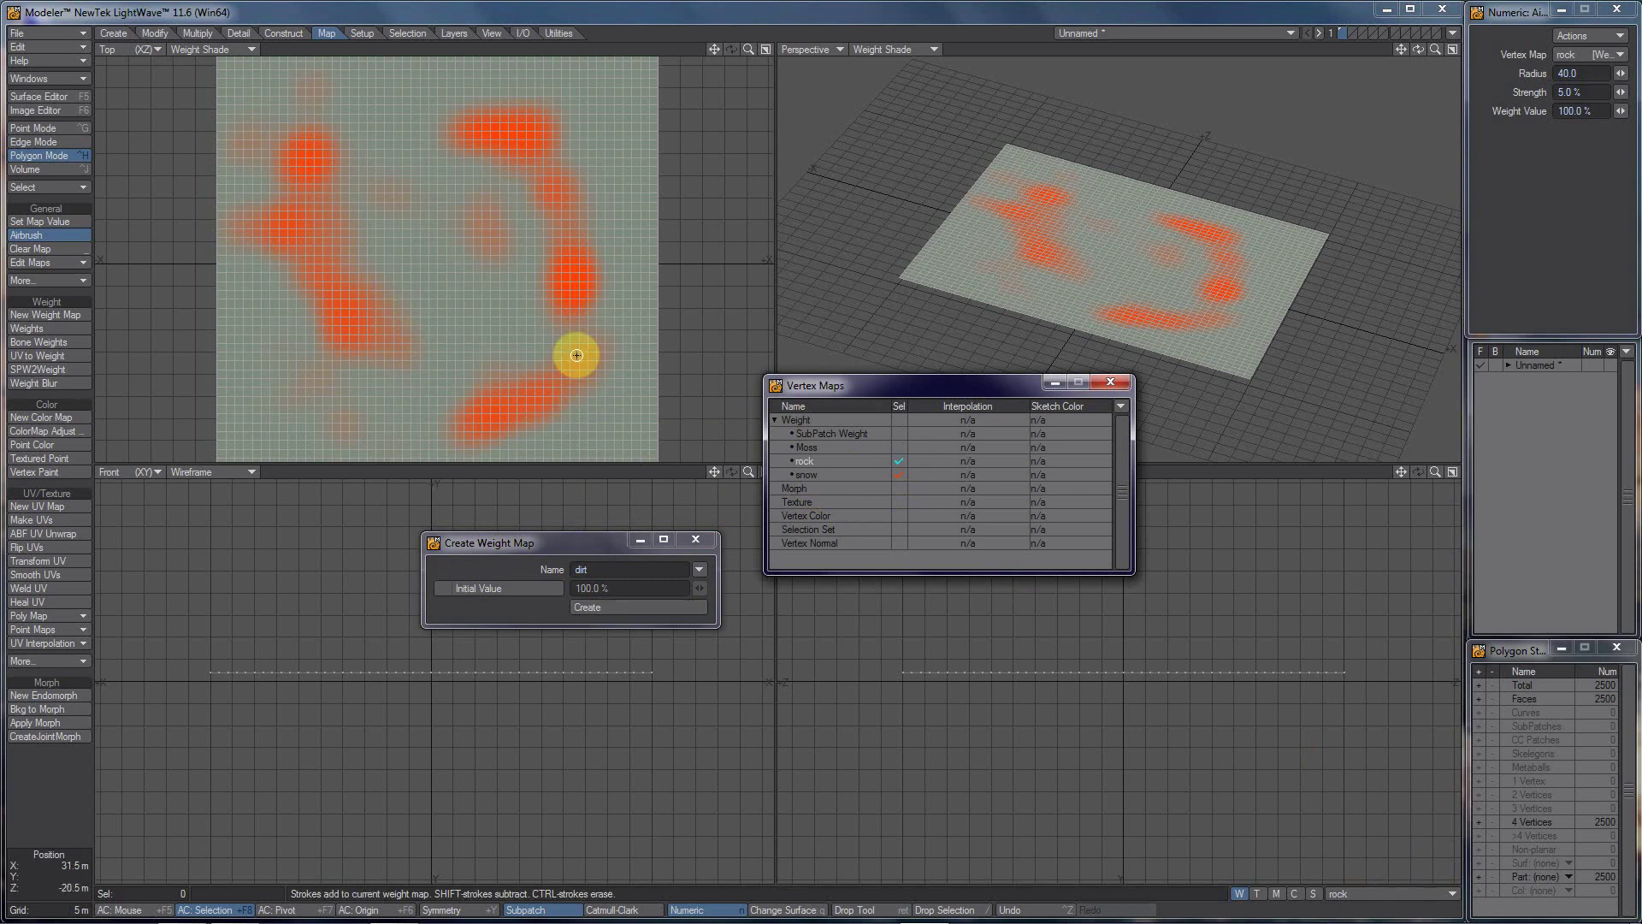
Step: Maximize the Top view and subtract rock weight around the upper blob, right edge and centre
click(765, 50)
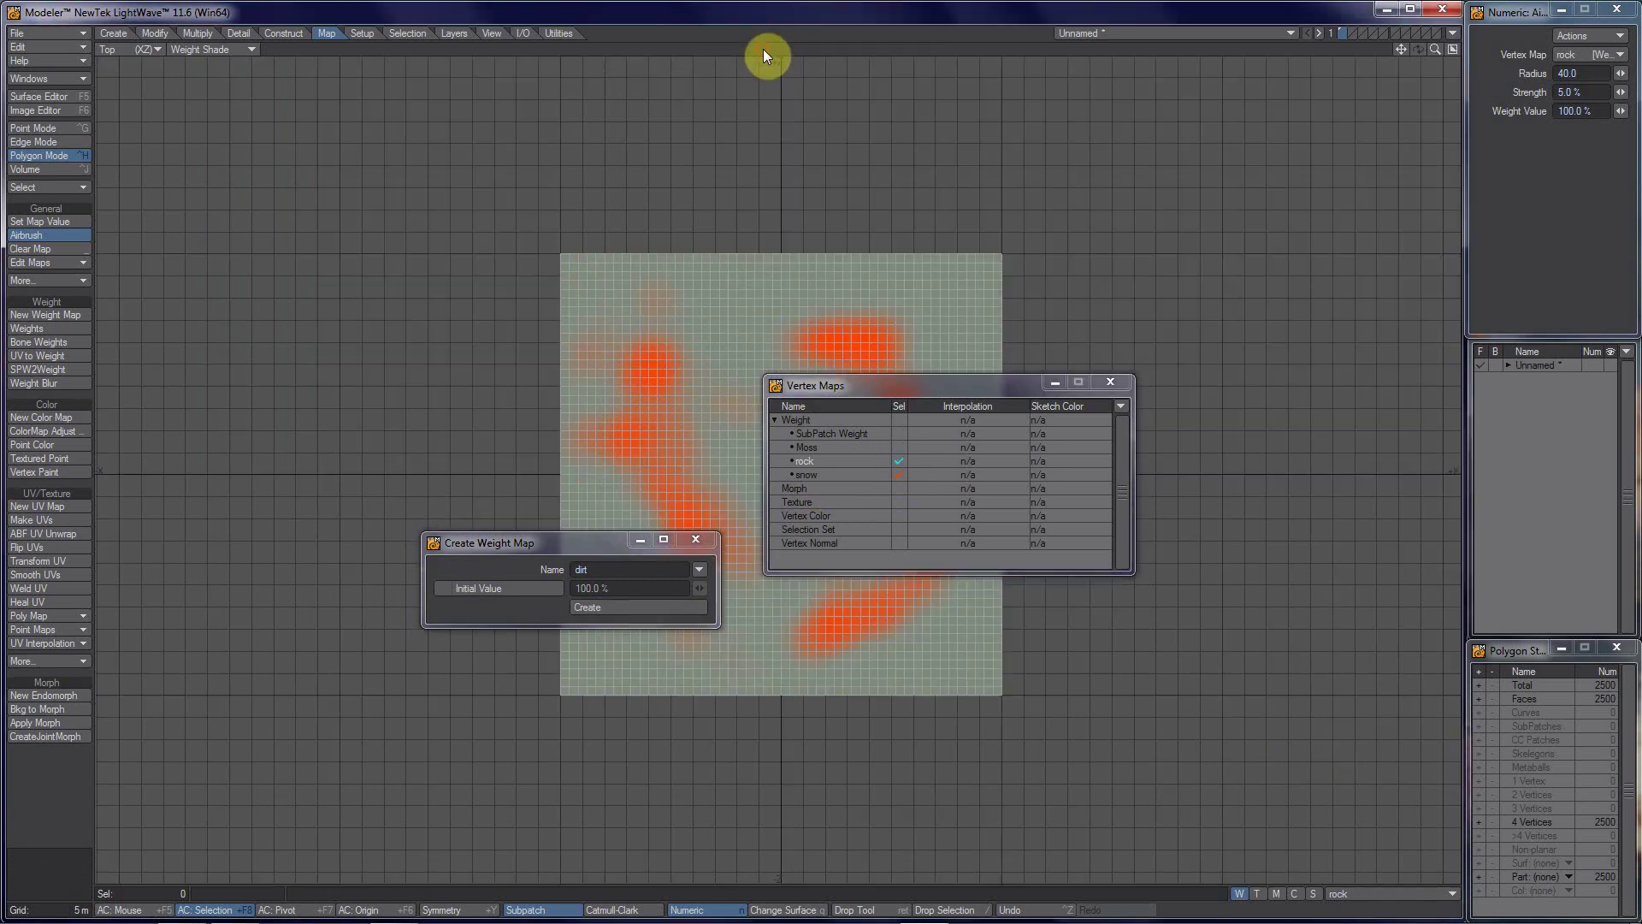
drag(948, 389, 362, 247)
drag(558, 544, 407, 559)
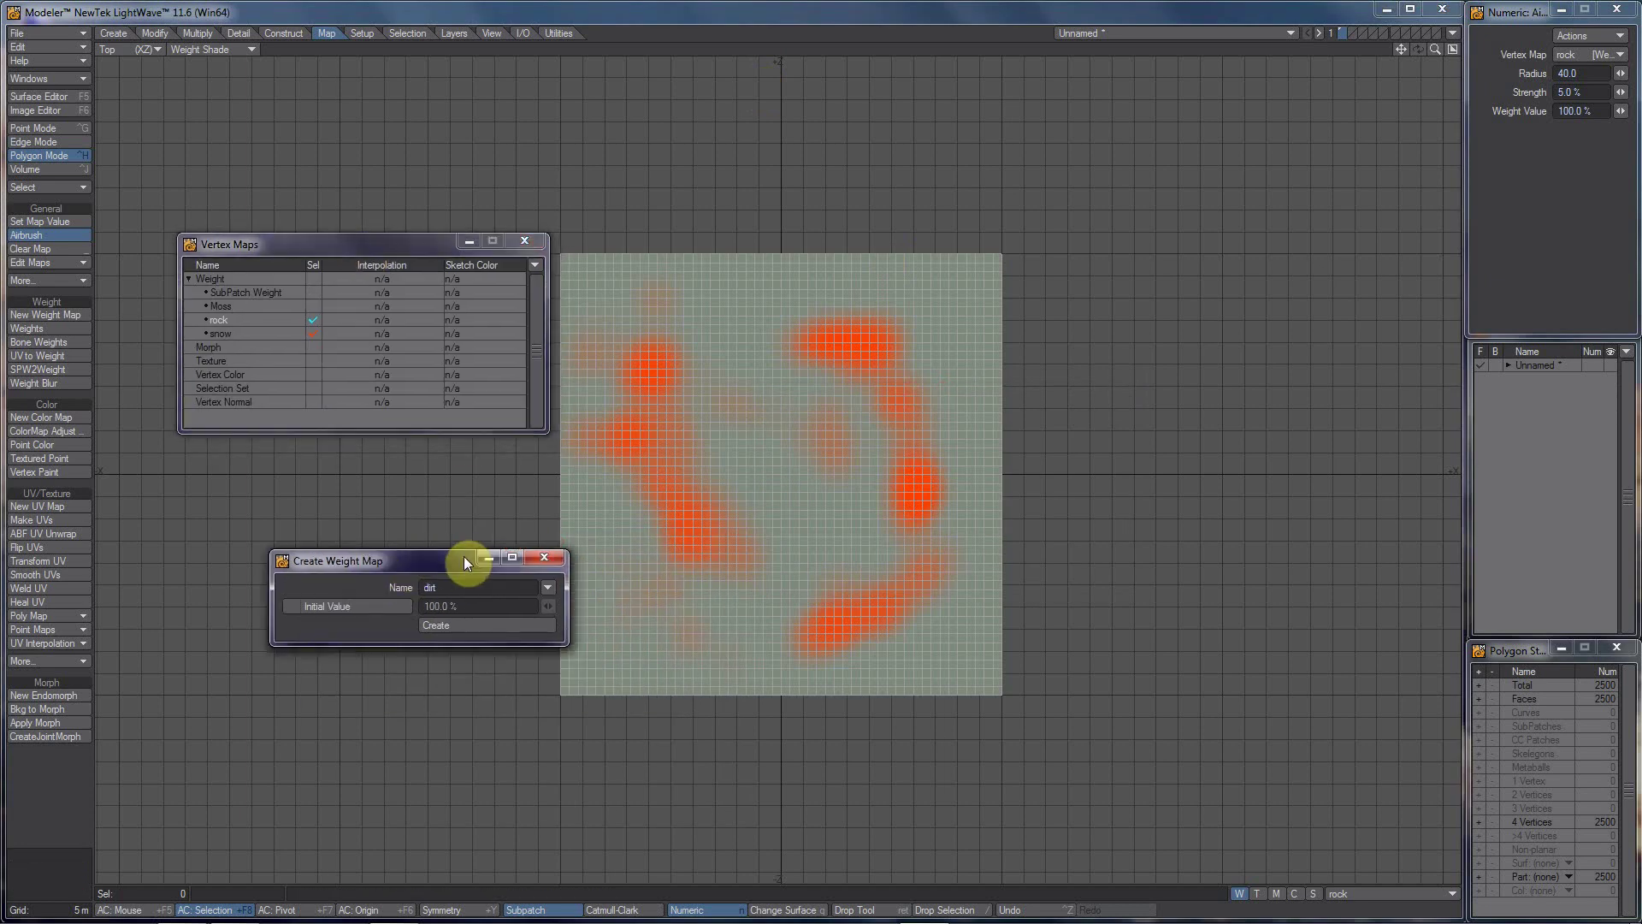
key(a)
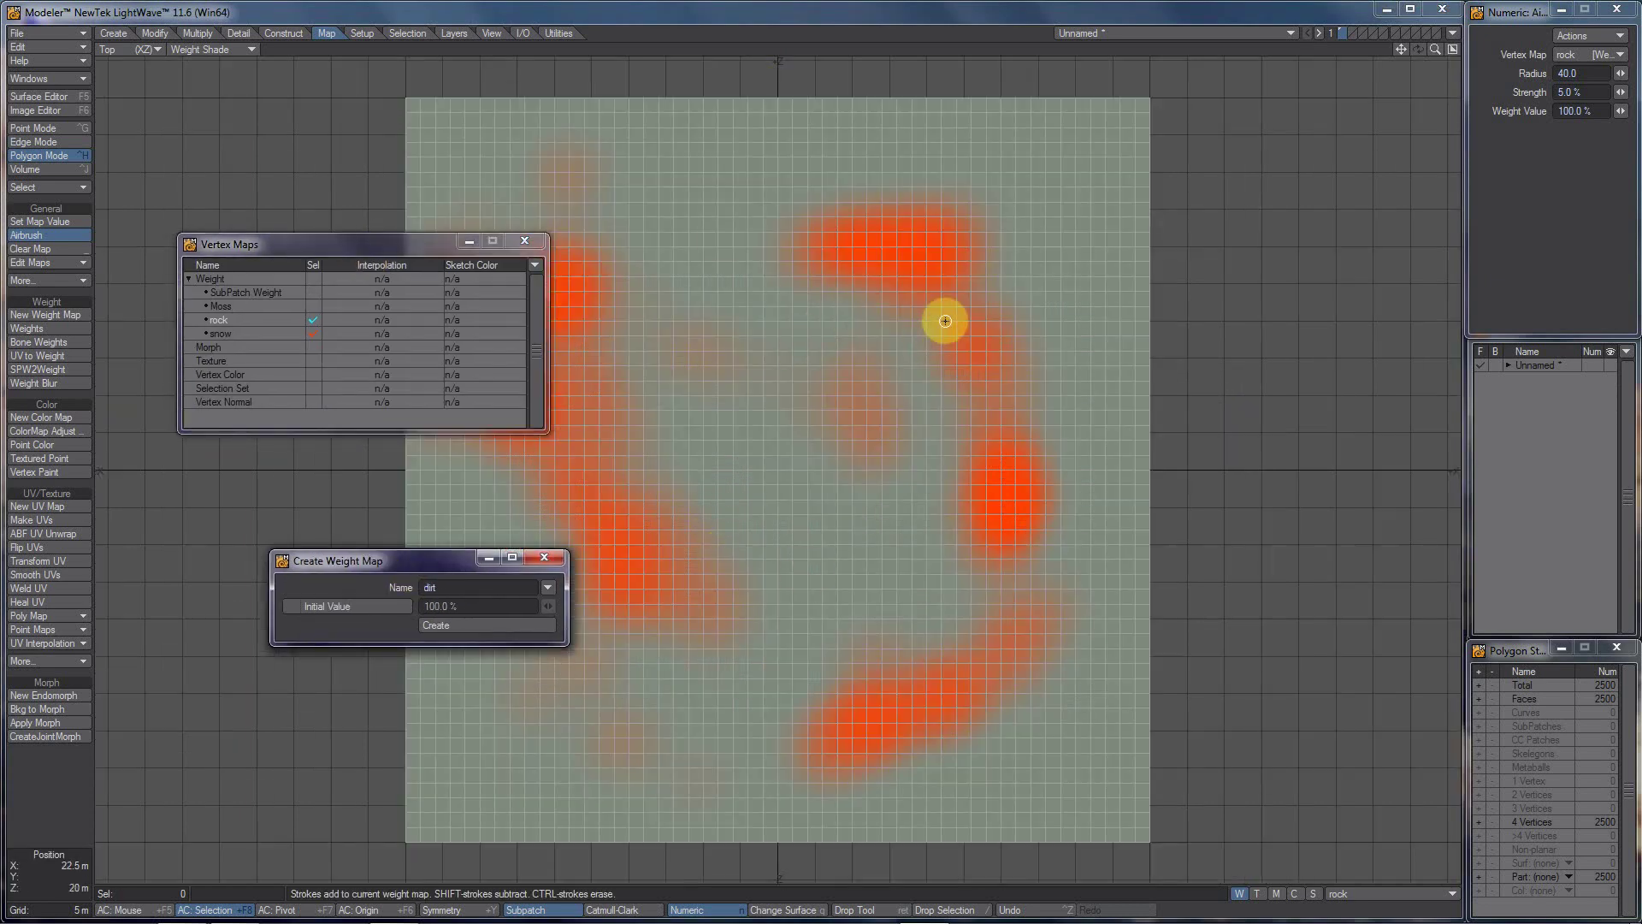
mouse_move(957, 331)
shift+mouse_down()
mouse_move(916, 294)
mouse_move(807, 257)
mouse_move(792, 341)
mouse_move(798, 241)
mouse_move(850, 177)
mouse_move(832, 183)
mouse_move(979, 176)
mouse_move(957, 194)
mouse_move(994, 251)
mouse_move(960, 337)
mouse_move(1012, 362)
mouse_move(1041, 428)
mouse_move(1020, 277)
mouse_move(997, 407)
mouse_move(947, 359)
mouse_move(983, 425)
mouse_move(935, 476)
mouse_move(978, 499)
mouse_move(953, 593)
shift+mouse_up()
click(313, 320)
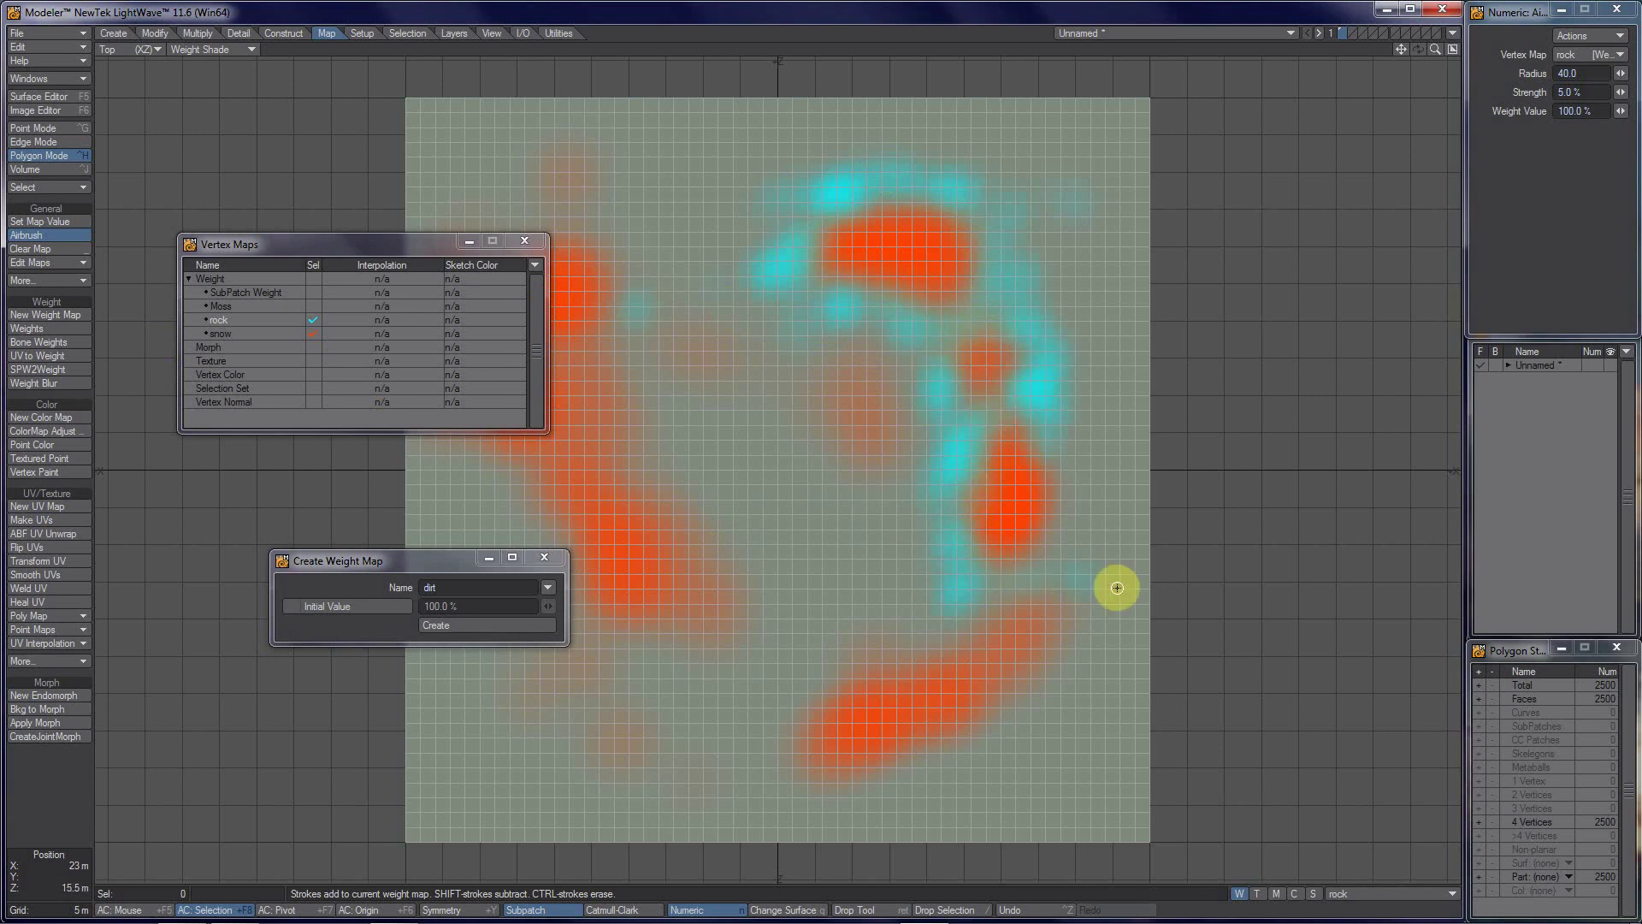
shift+click(1083, 554)
mouse_move(946, 656)
shift+mouse_down()
mouse_move(1009, 576)
mouse_move(847, 663)
mouse_move(989, 631)
mouse_move(752, 752)
mouse_move(990, 773)
mouse_move(950, 745)
mouse_move(1086, 649)
shift+mouse_up()
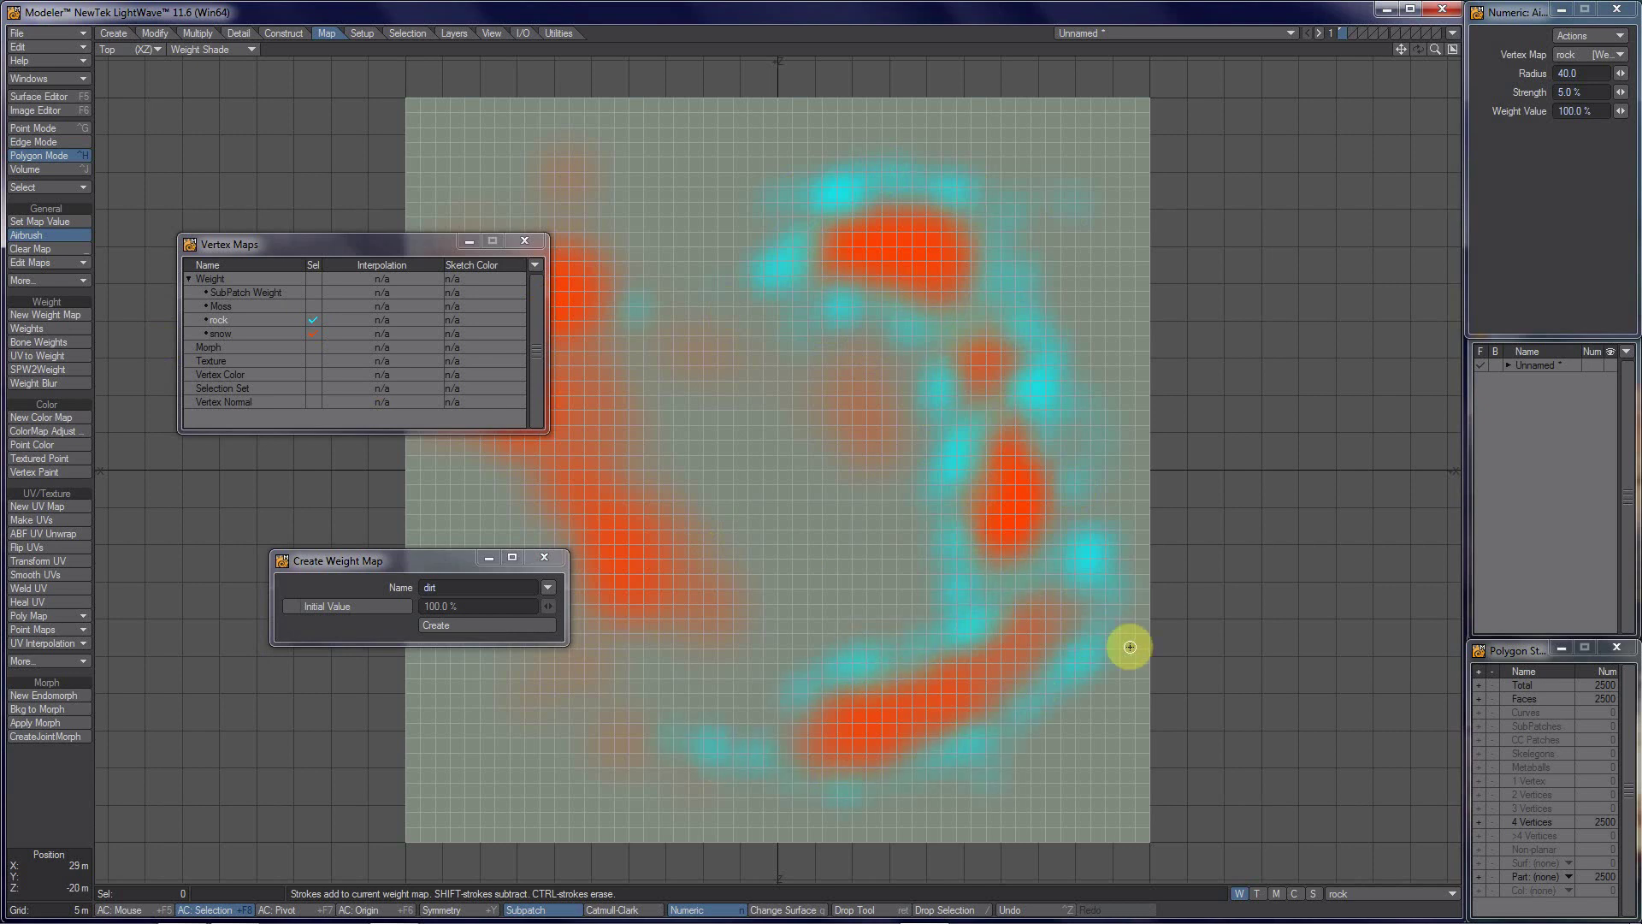
mouse_move(834, 333)
shift+mouse_down()
mouse_move(799, 403)
mouse_move(835, 477)
mouse_move(895, 382)
mouse_move(865, 320)
mouse_move(815, 489)
mouse_move(759, 416)
shift+mouse_up()
mouse_move(665, 438)
mouse_down()
mouse_move(671, 551)
mouse_move(696, 586)
mouse_move(685, 649)
mouse_move(741, 531)
mouse_move(702, 375)
mouse_up()
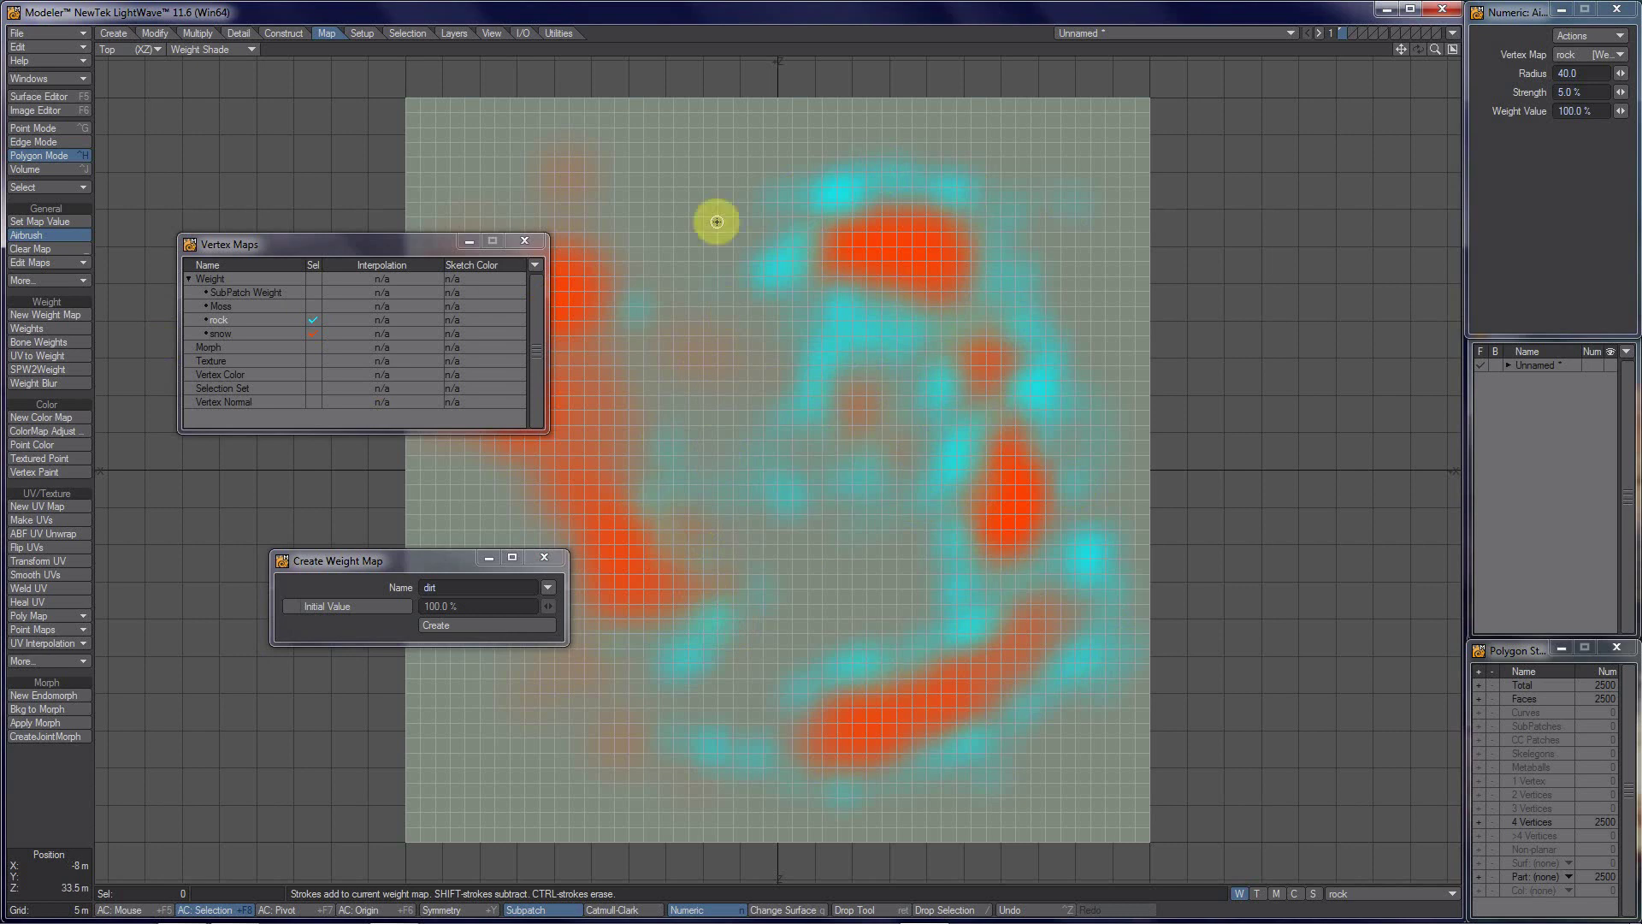
Step: Subtract rock weight along the lower orange streak and deepen the upper orange patch
drag(392, 245, 223, 289)
mouse_move(640, 335)
shift+mouse_down()
mouse_move(597, 319)
mouse_move(638, 385)
mouse_move(686, 561)
mouse_move(642, 651)
shift+mouse_up()
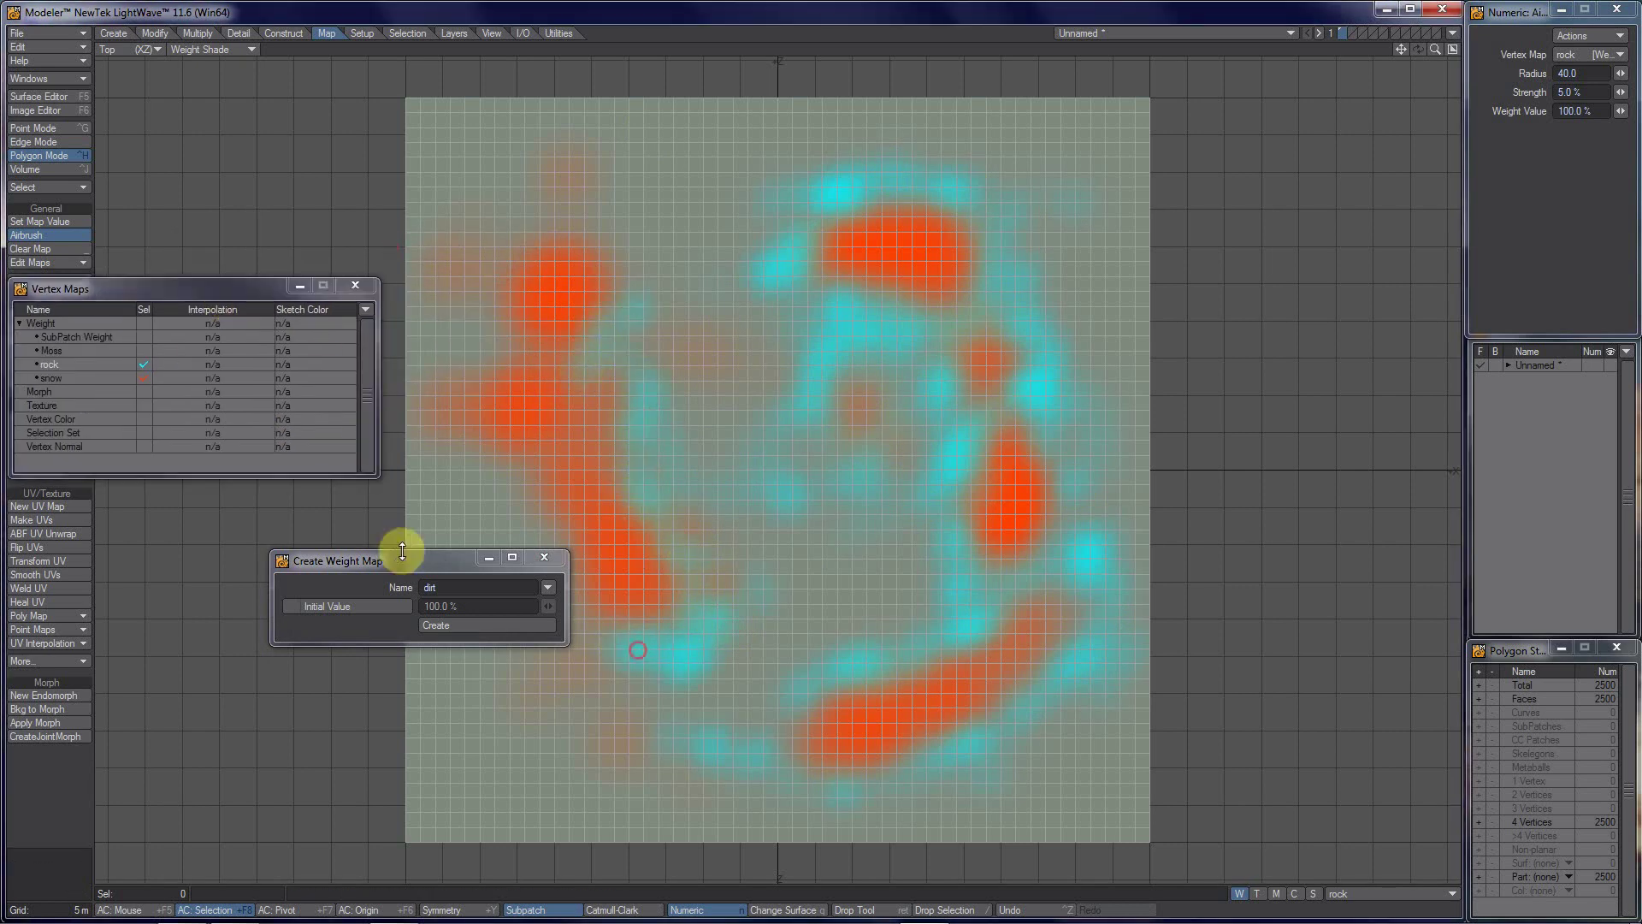
drag(425, 561, 258, 609)
mouse_move(583, 581)
shift+mouse_down()
mouse_move(579, 668)
mouse_move(690, 766)
mouse_move(610, 783)
mouse_move(572, 762)
mouse_move(573, 733)
mouse_move(510, 663)
mouse_move(528, 486)
mouse_move(471, 432)
mouse_move(502, 342)
mouse_move(602, 356)
mouse_move(487, 296)
mouse_move(554, 199)
mouse_move(638, 326)
mouse_move(630, 228)
mouse_move(640, 258)
mouse_move(564, 341)
mouse_move(587, 385)
mouse_move(521, 348)
mouse_move(494, 234)
shift+mouse_up()
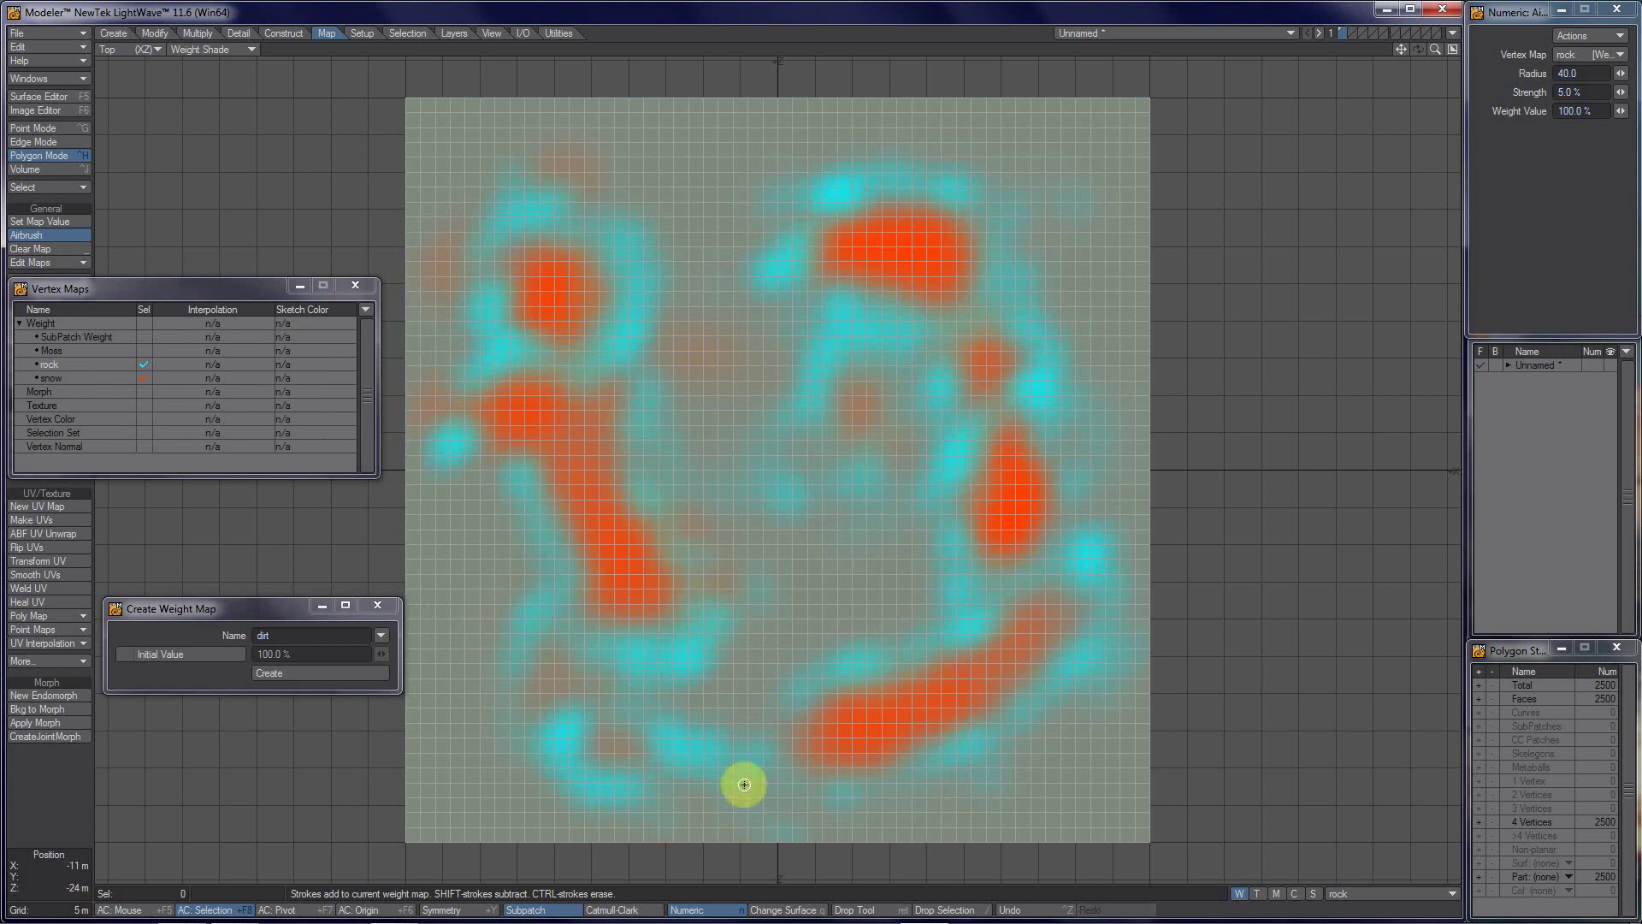
mouse_move(730, 920)
click(659, 907)
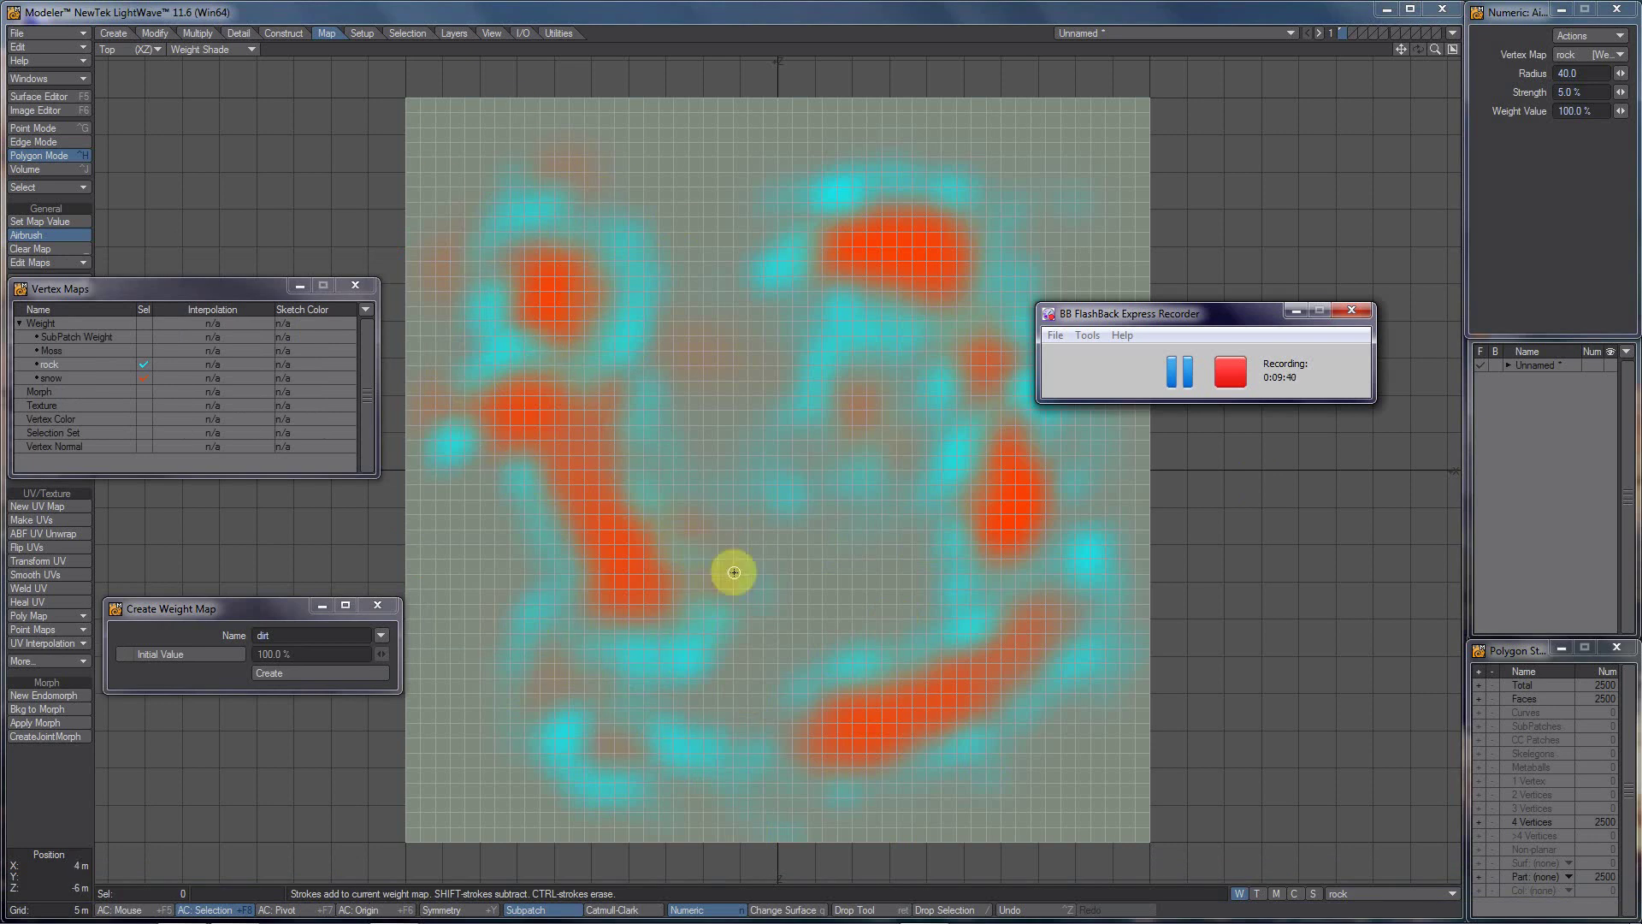
click(1190, 384)
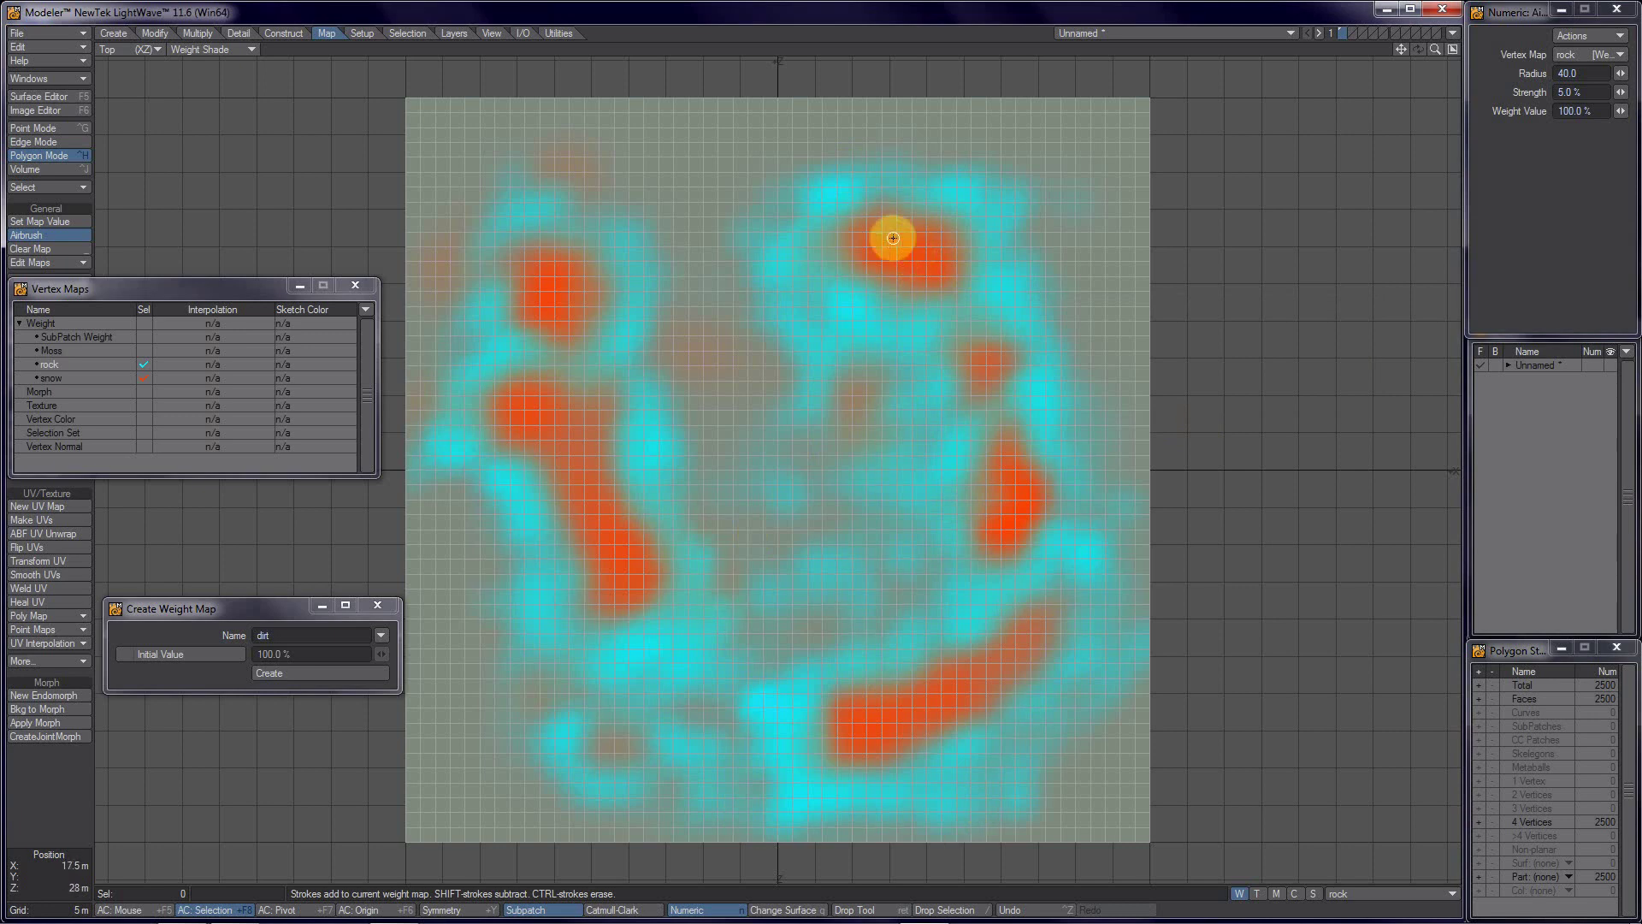
mouse_move(894, 241)
mouse_down()
mouse_move(909, 275)
mouse_move(872, 245)
mouse_move(964, 234)
mouse_move(984, 248)
mouse_up()
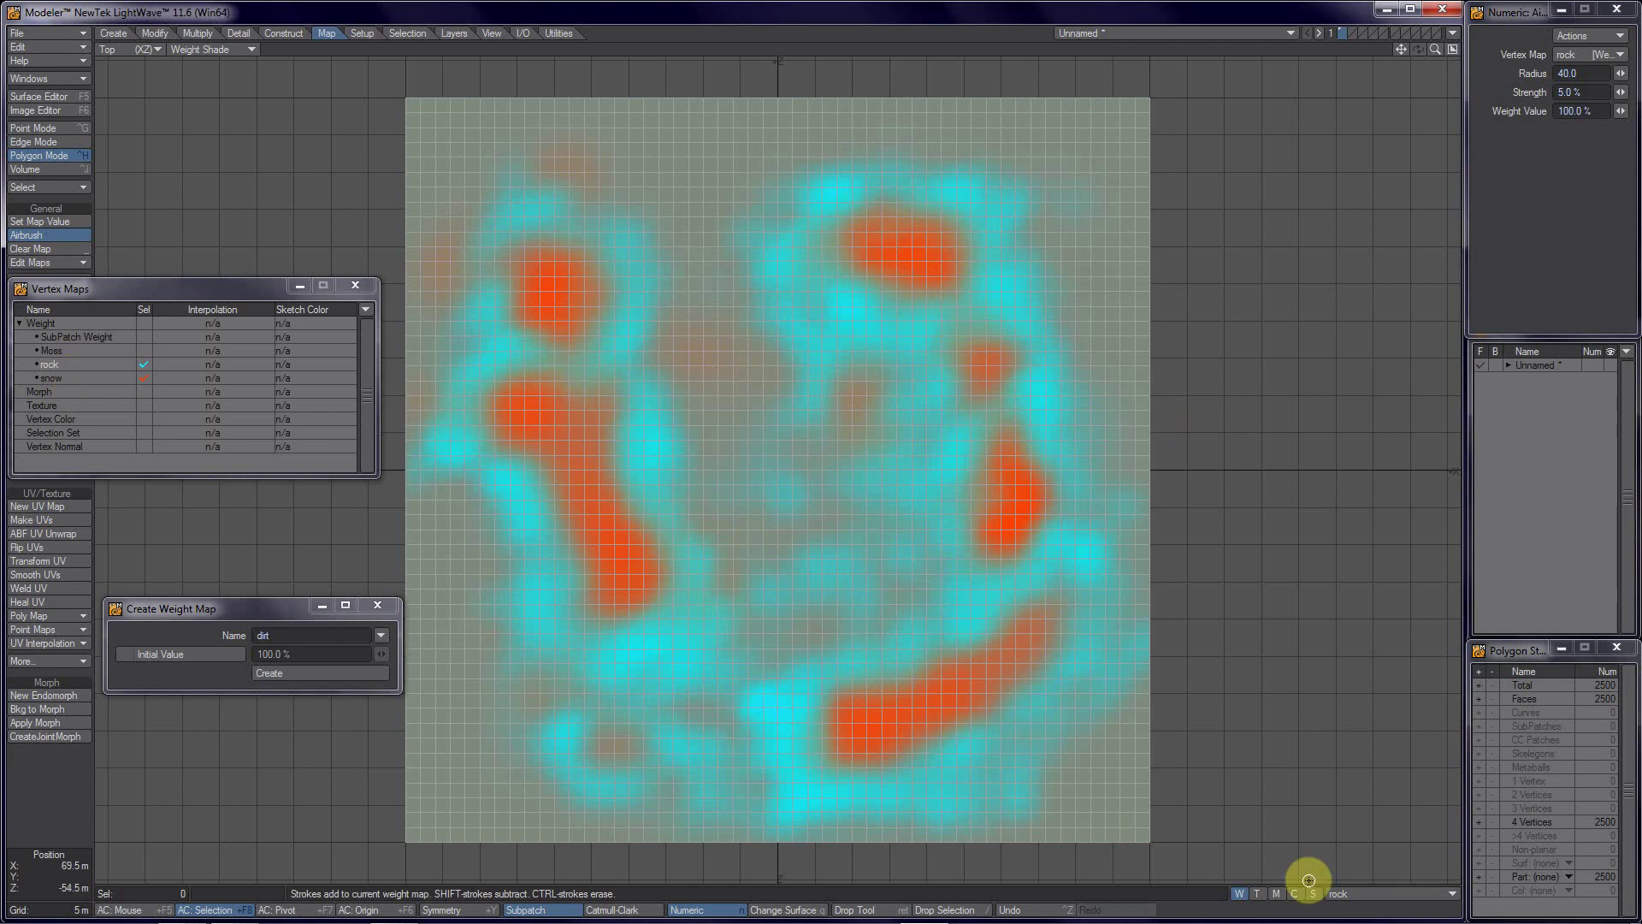
Step: Create a new weight map named dirt
click(1351, 894)
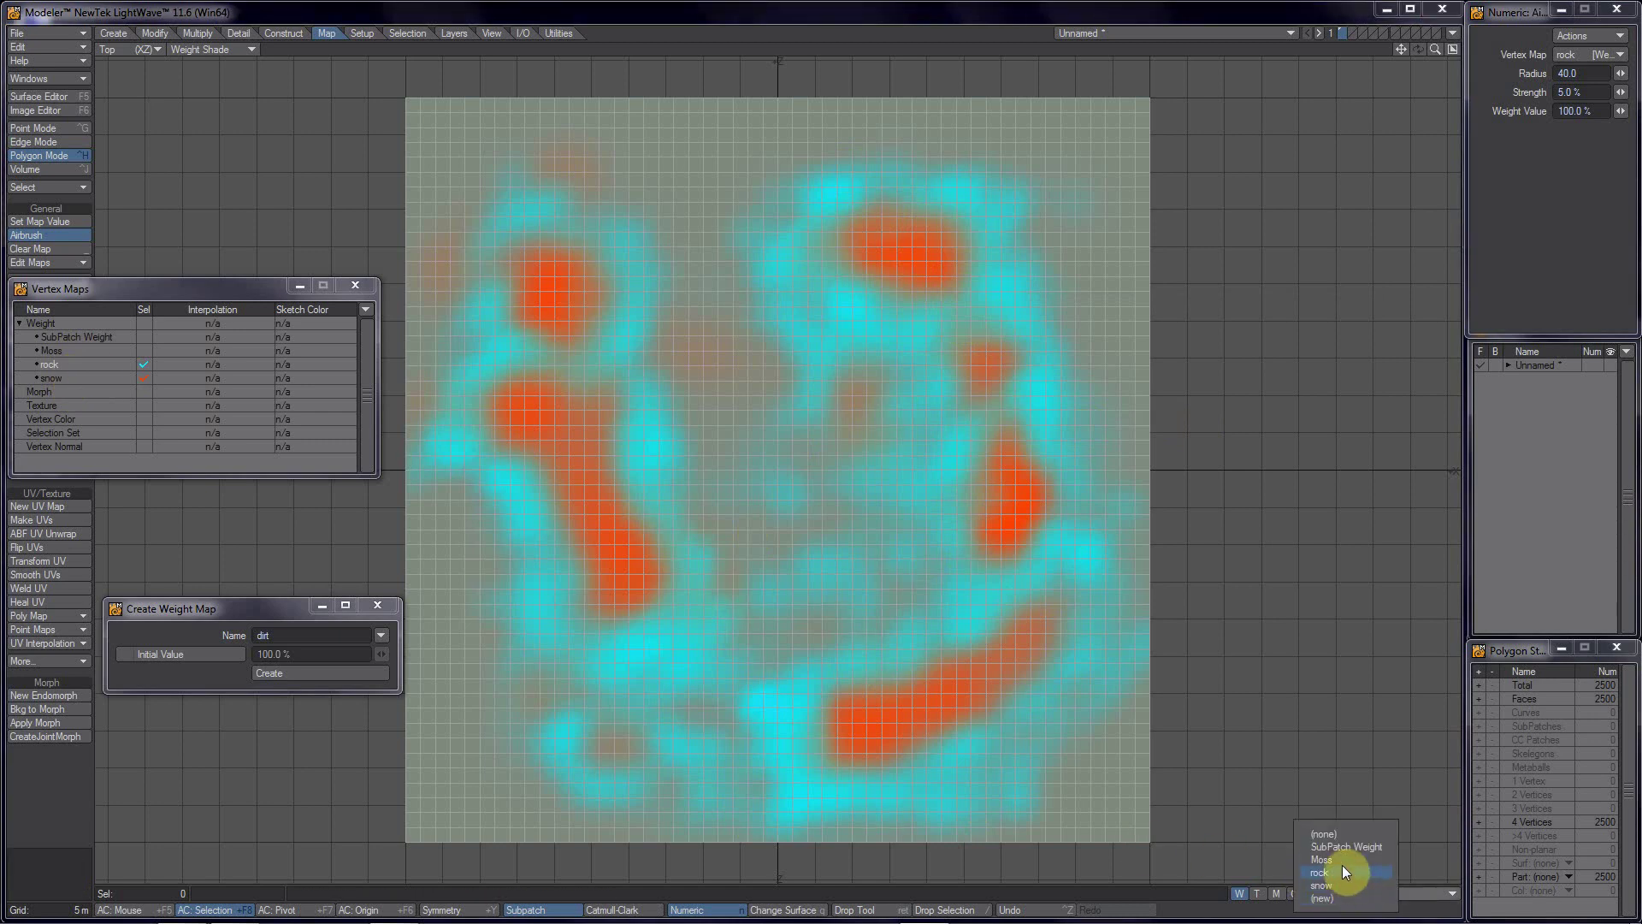
click(264, 674)
click(263, 674)
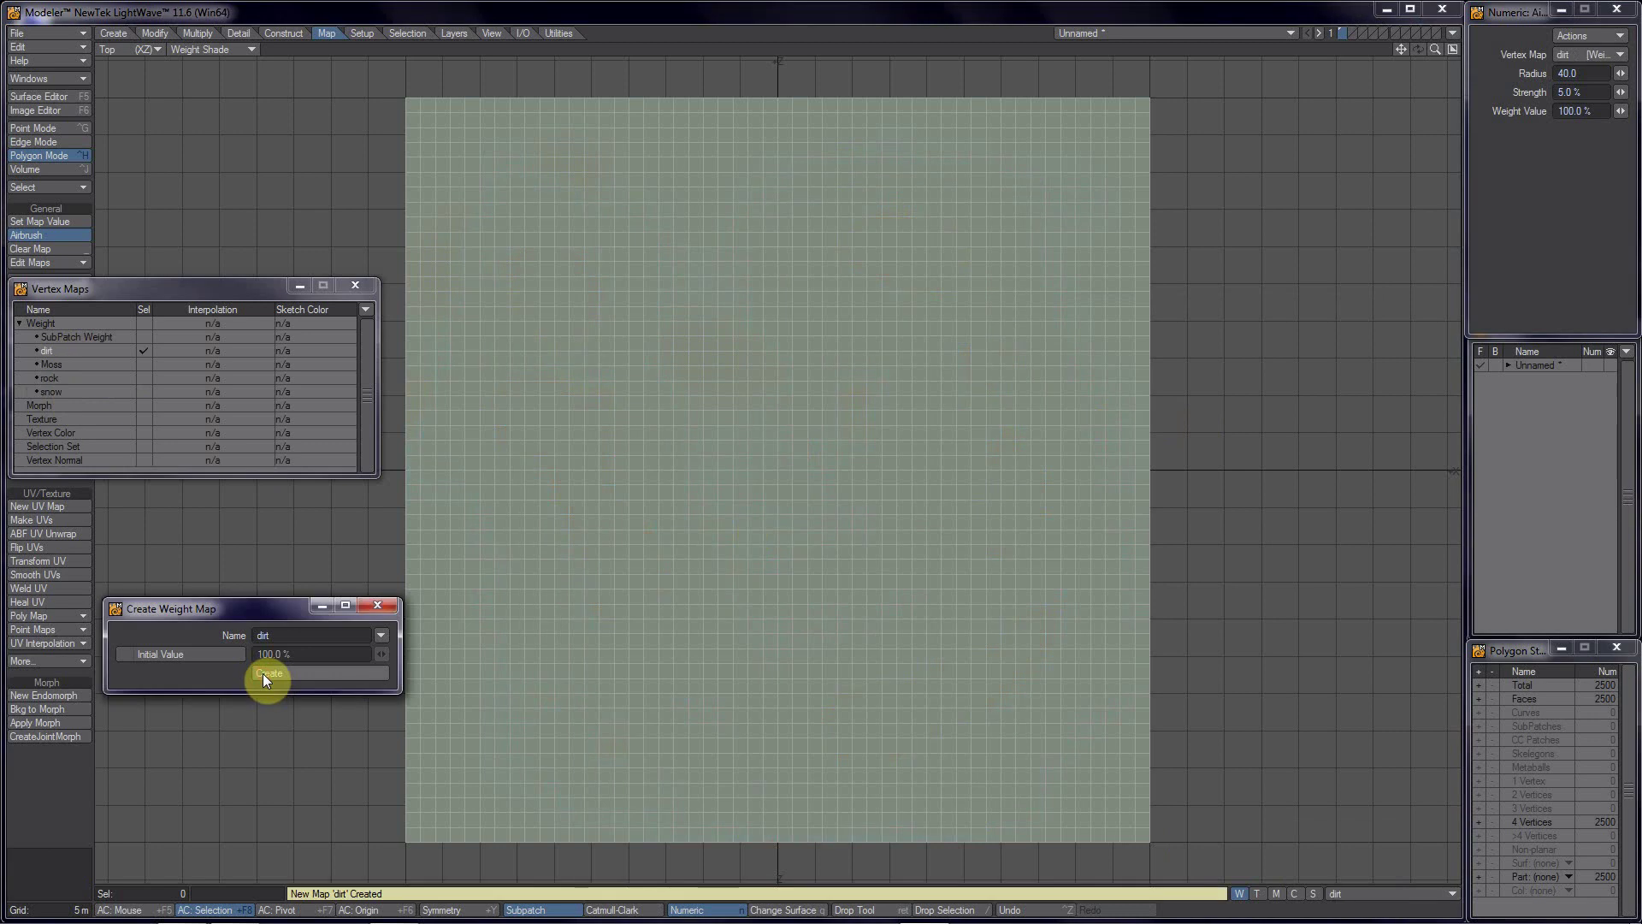
Step: Cycle through the Moss, rock and snow weight maps to preview their painted weights
click(65, 364)
click(63, 366)
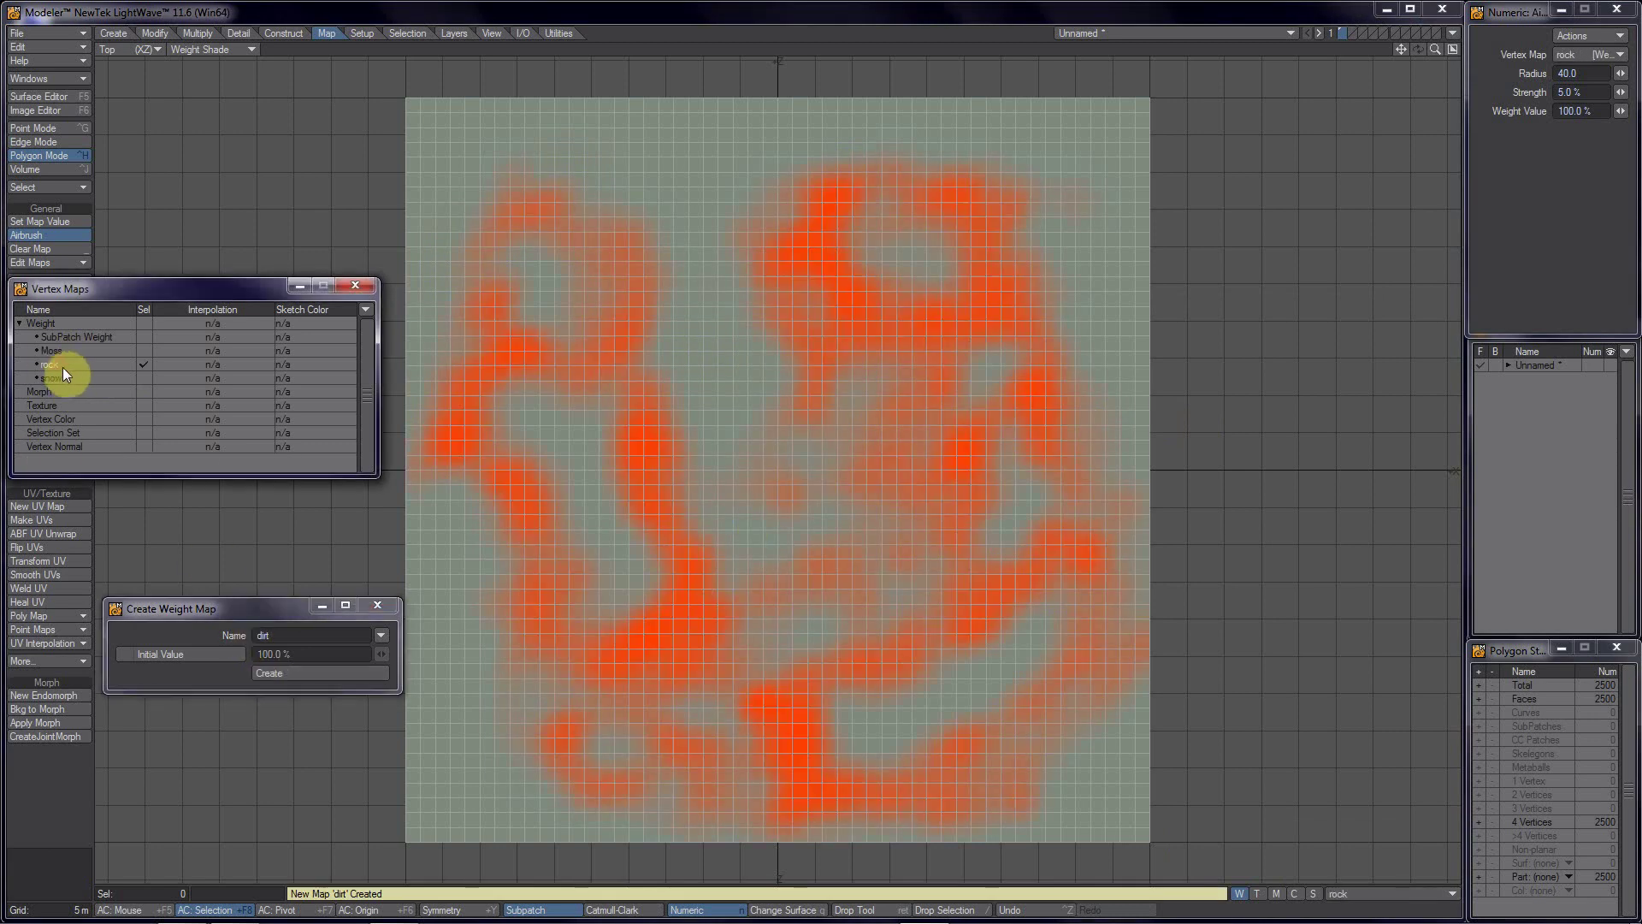
click(64, 377)
click(63, 377)
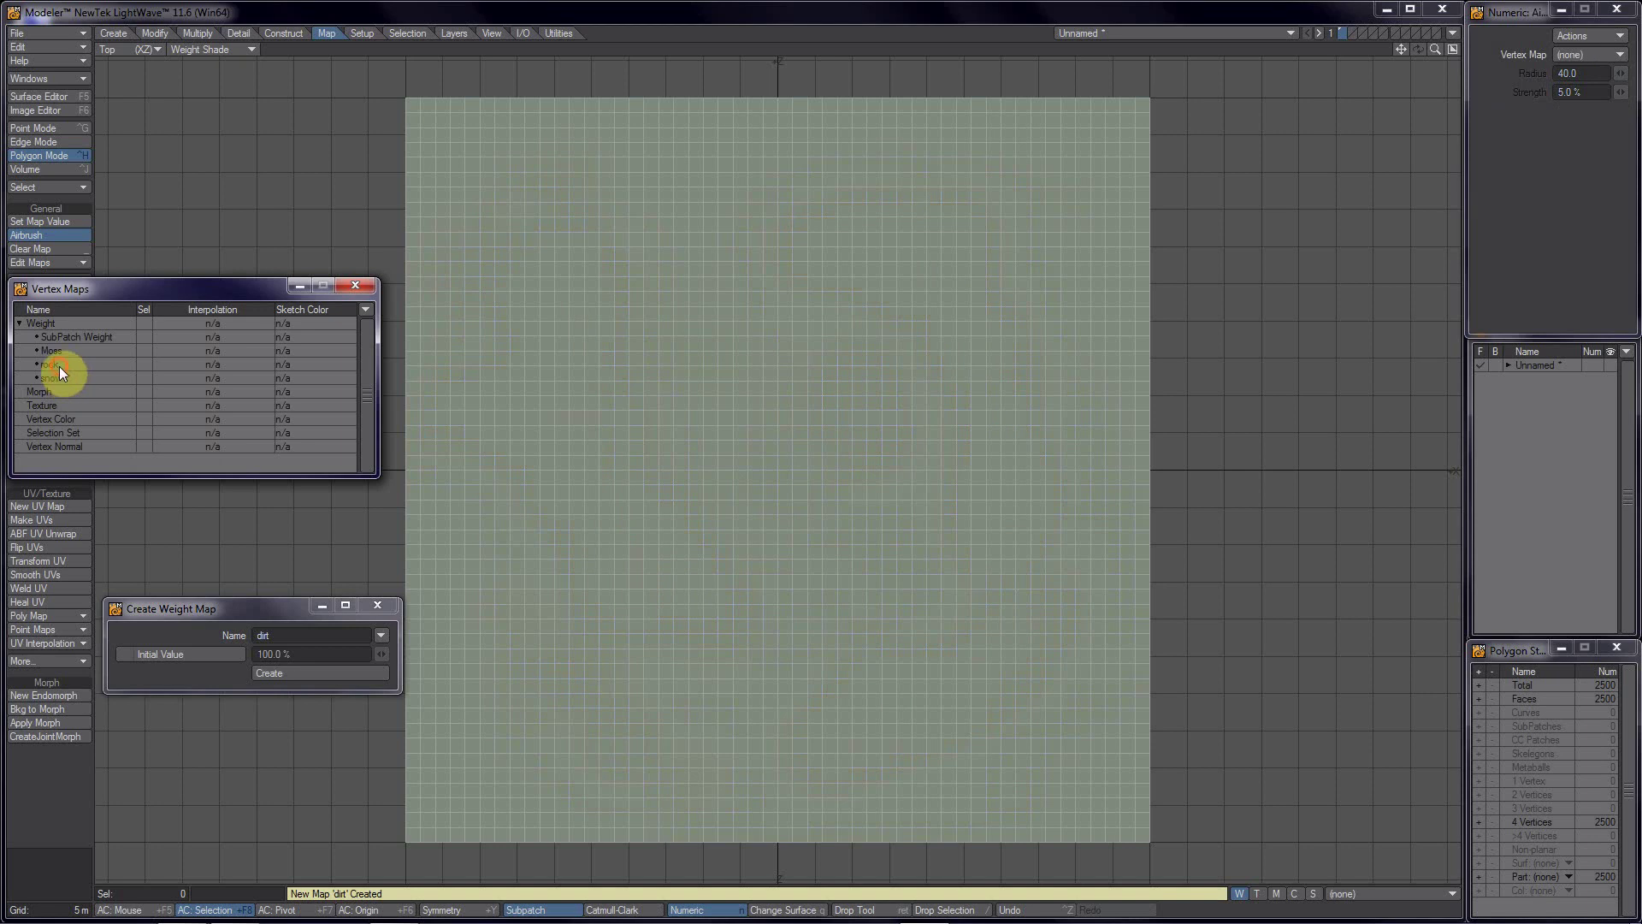
click(59, 367)
click(61, 350)
click(69, 378)
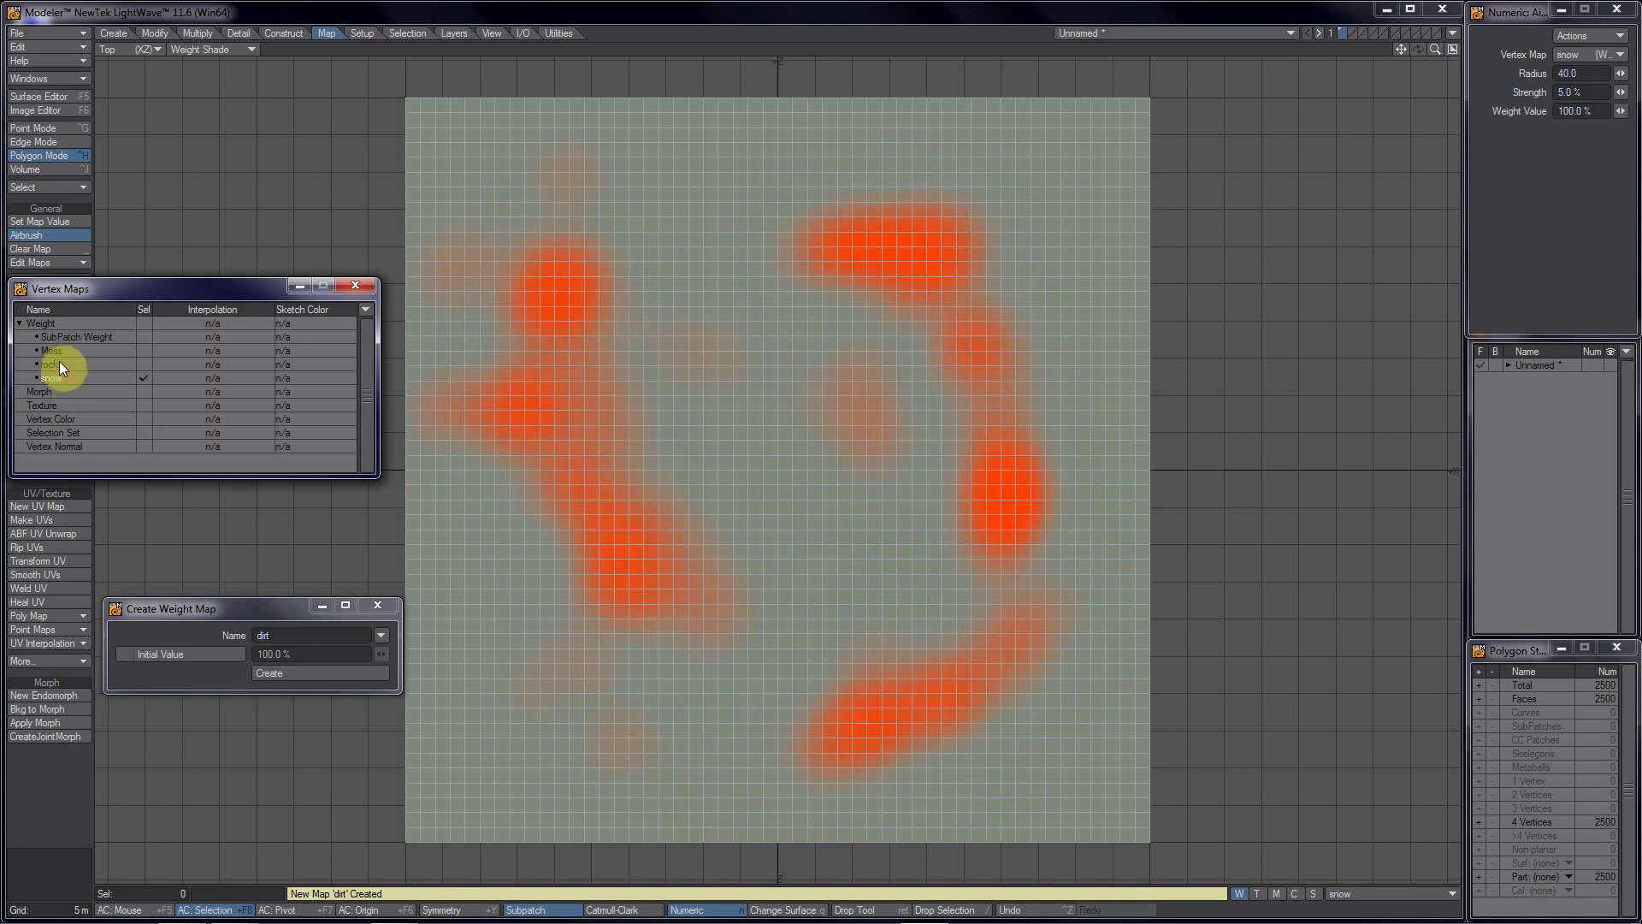
click(58, 352)
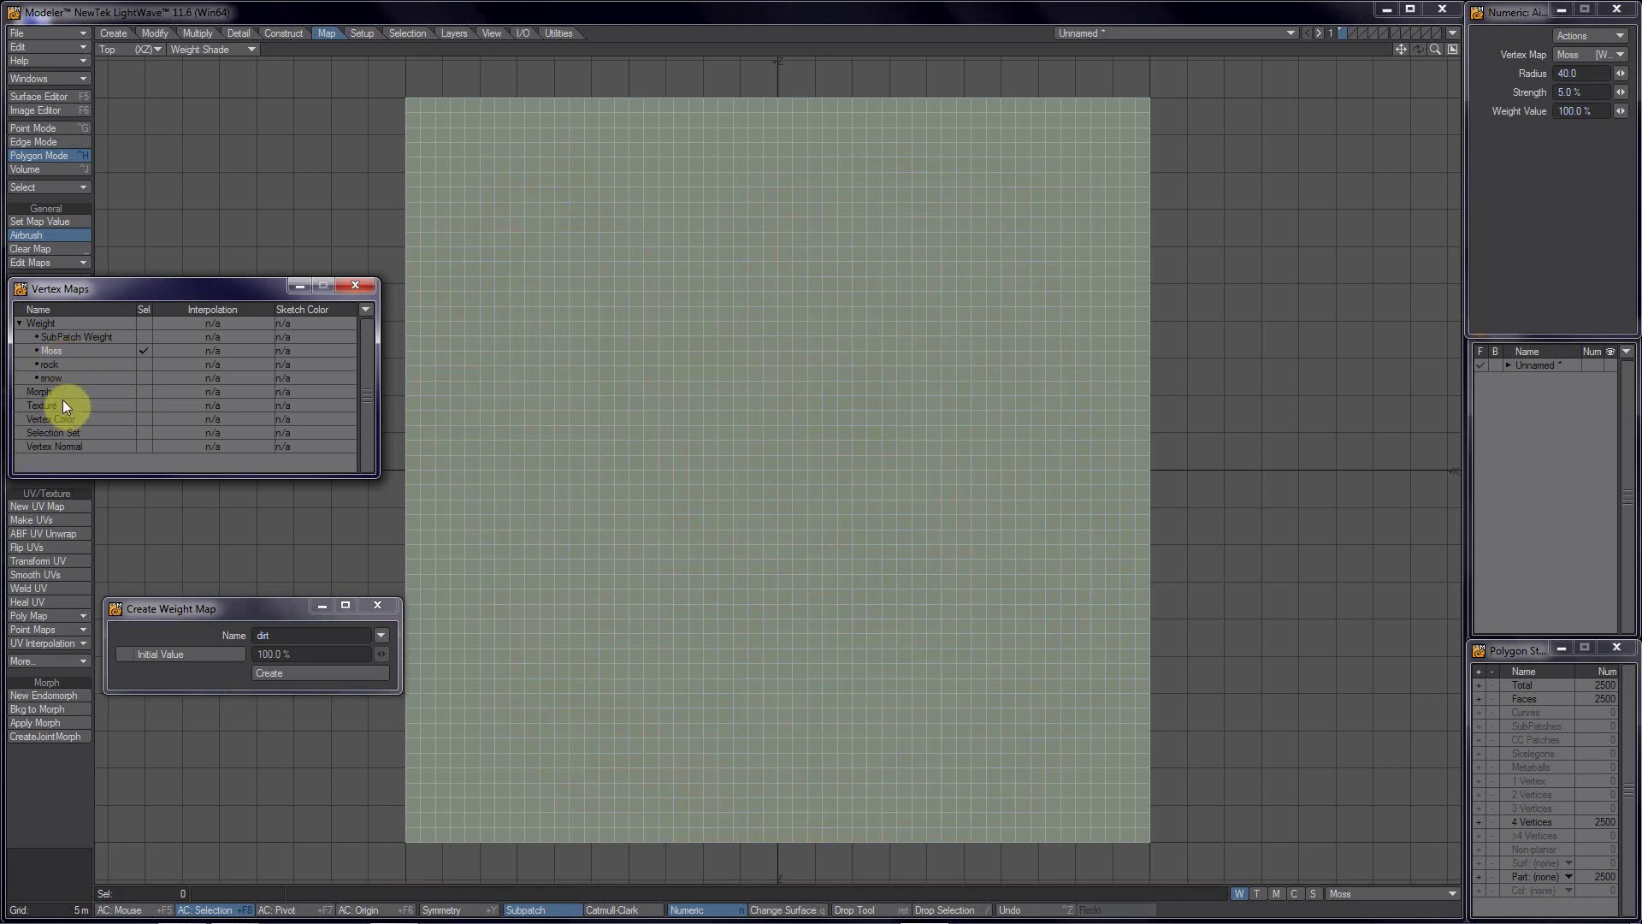
mouse_move(1035, 922)
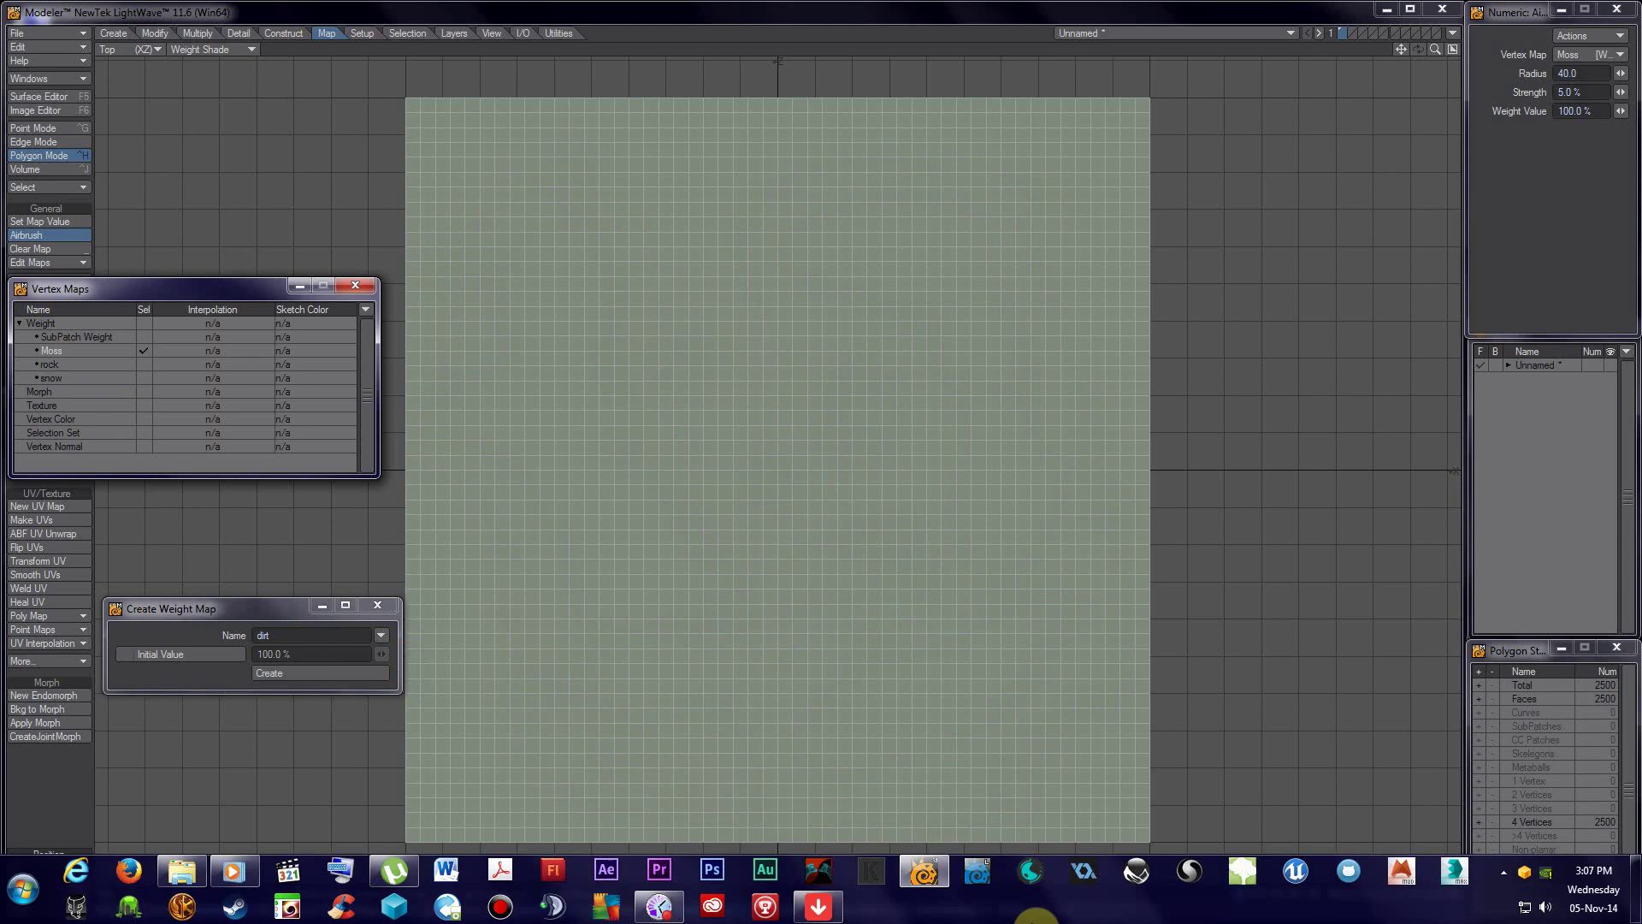
click(817, 904)
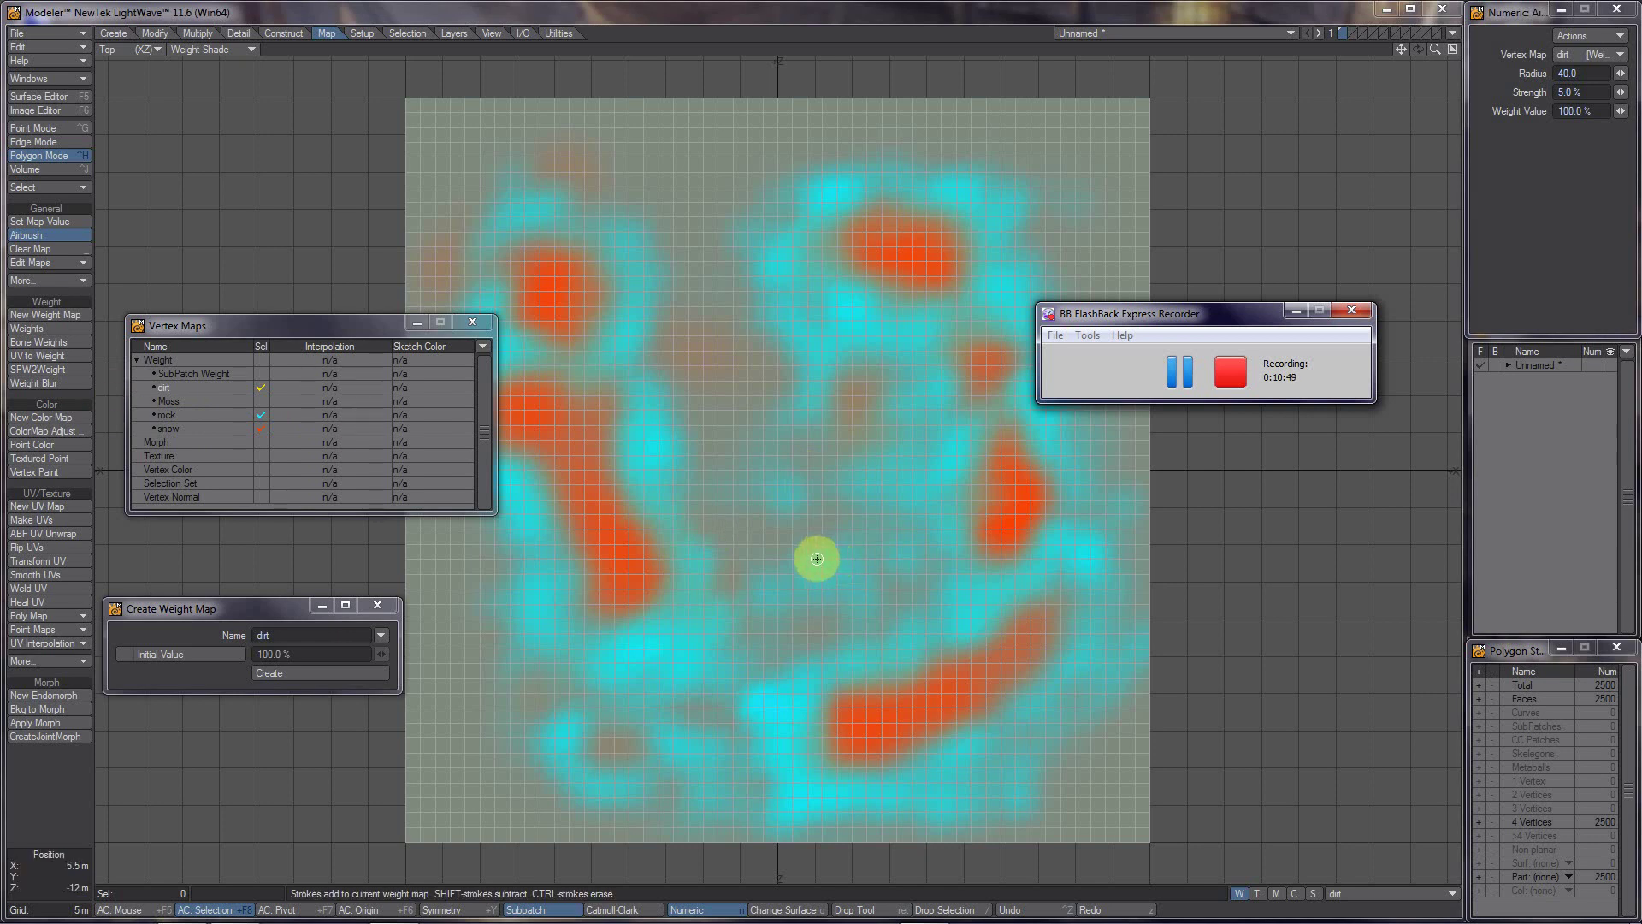
Step: Airbrush dirt weight over the plane's lower centre, lower left and upper area
drag(875, 587, 884, 599)
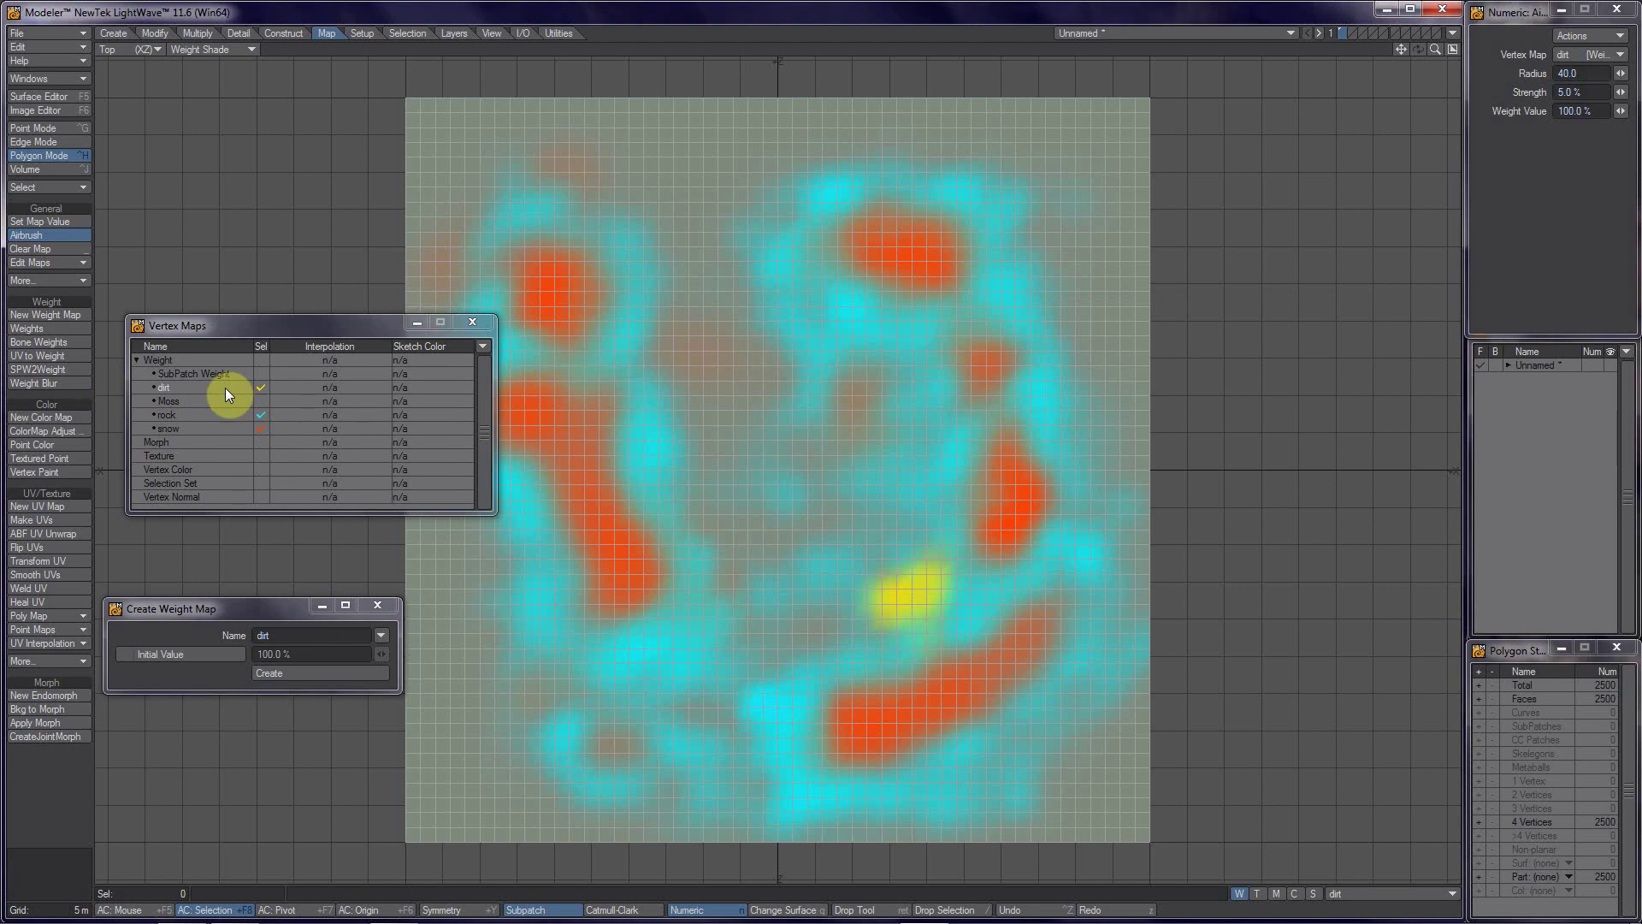
mouse_move(919, 600)
mouse_down()
mouse_move(926, 646)
mouse_move(879, 663)
mouse_move(773, 630)
mouse_move(839, 642)
mouse_move(678, 630)
mouse_move(788, 643)
mouse_move(733, 679)
mouse_move(774, 657)
mouse_move(755, 733)
mouse_move(781, 812)
mouse_move(762, 759)
mouse_move(780, 756)
mouse_move(705, 694)
mouse_move(773, 677)
mouse_move(642, 711)
mouse_up()
drag(709, 659, 590, 782)
mouse_move(604, 700)
mouse_down()
mouse_move(602, 733)
mouse_move(675, 741)
mouse_up()
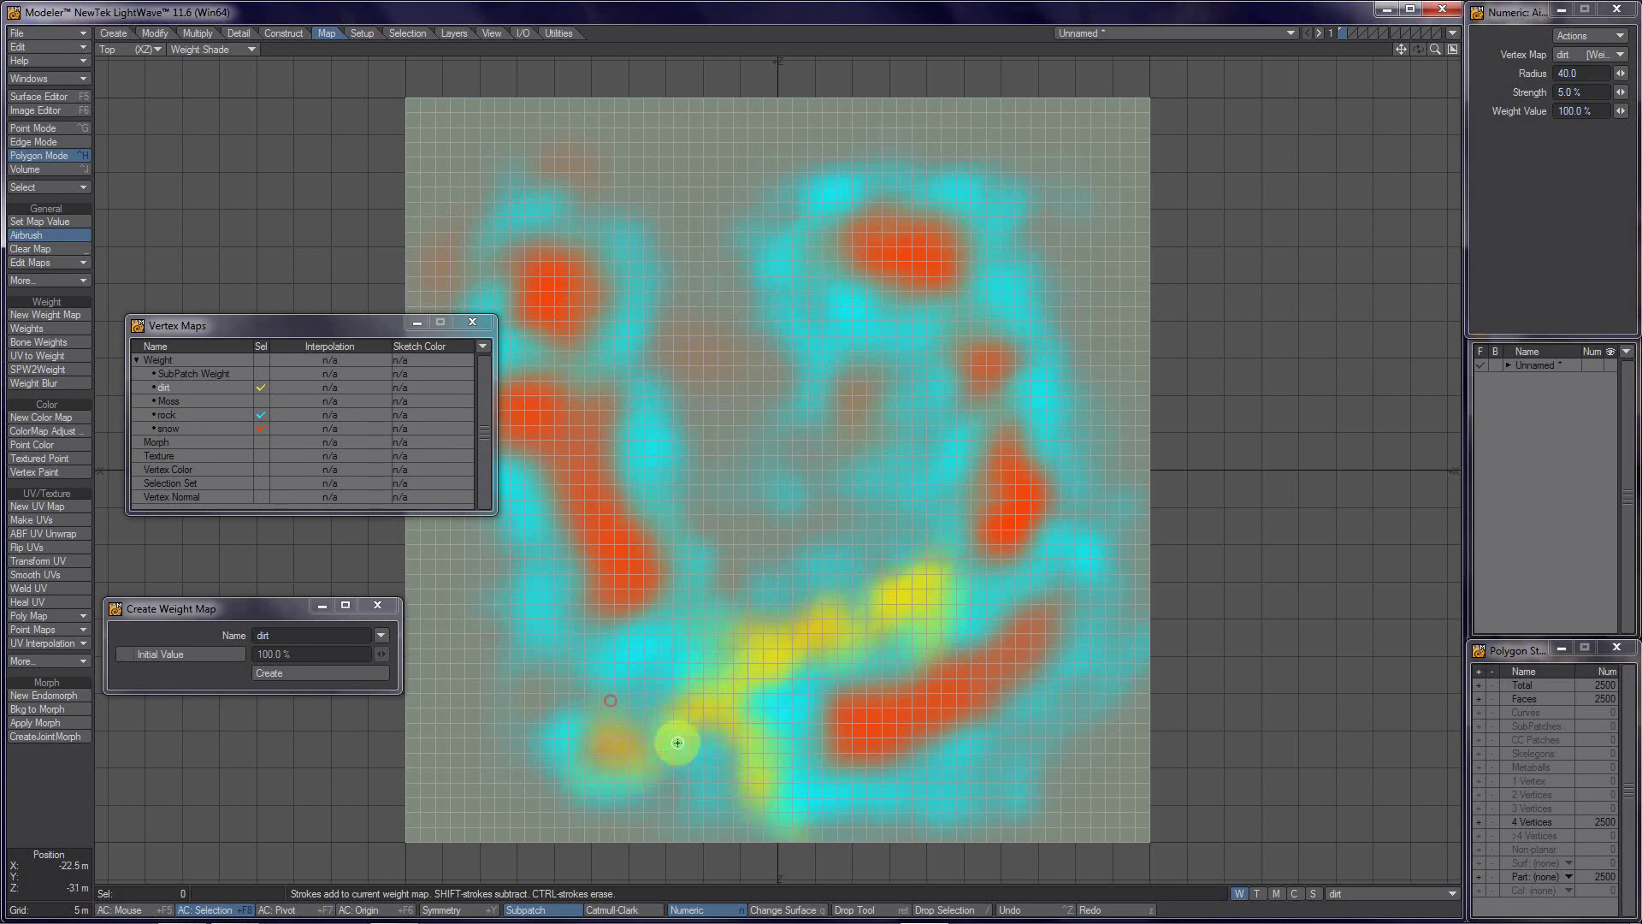
mouse_move(649, 652)
mouse_down()
mouse_move(615, 682)
mouse_move(576, 682)
mouse_up()
mouse_move(1013, 488)
mouse_down()
mouse_move(899, 587)
mouse_move(936, 553)
mouse_move(795, 575)
mouse_move(880, 521)
mouse_move(776, 536)
mouse_move(828, 473)
mouse_move(862, 393)
mouse_move(895, 465)
mouse_move(832, 403)
mouse_move(837, 373)
mouse_move(842, 426)
mouse_move(907, 505)
mouse_move(737, 579)
mouse_move(722, 524)
mouse_move(681, 495)
mouse_move(704, 480)
mouse_move(668, 389)
mouse_move(675, 208)
mouse_move(572, 162)
mouse_move(711, 261)
mouse_move(624, 194)
mouse_move(641, 377)
mouse_move(722, 440)
mouse_move(716, 509)
mouse_move(678, 305)
mouse_move(542, 140)
mouse_move(641, 324)
mouse_move(719, 423)
mouse_up()
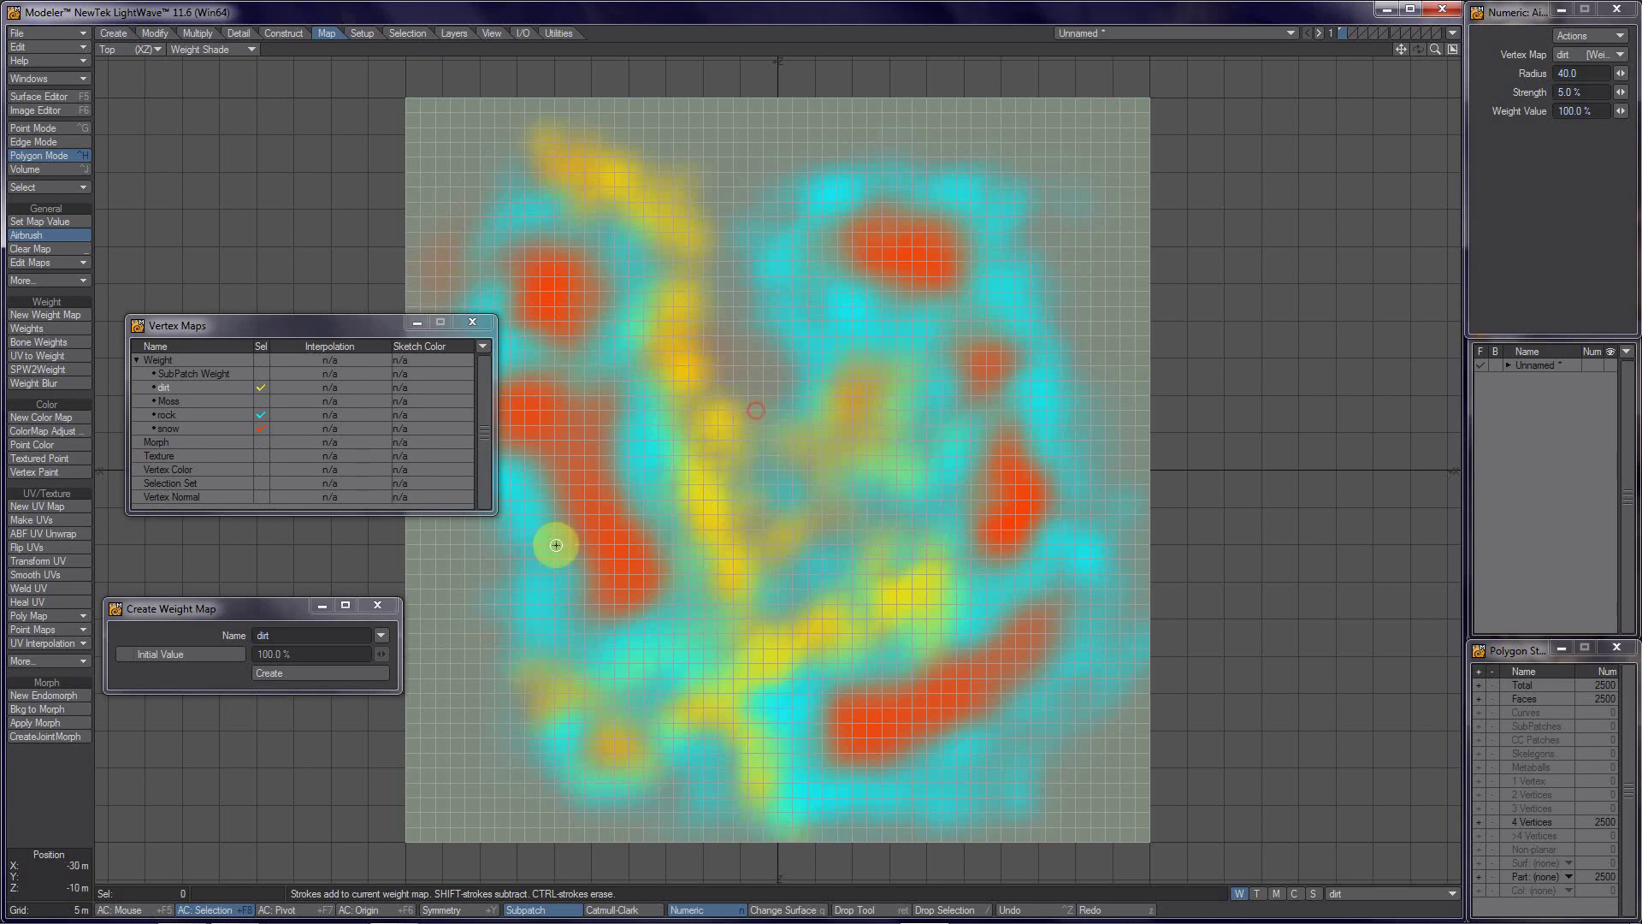
Step: Bring the Modeler window back to the front
mouse_move(561, 922)
click(645, 912)
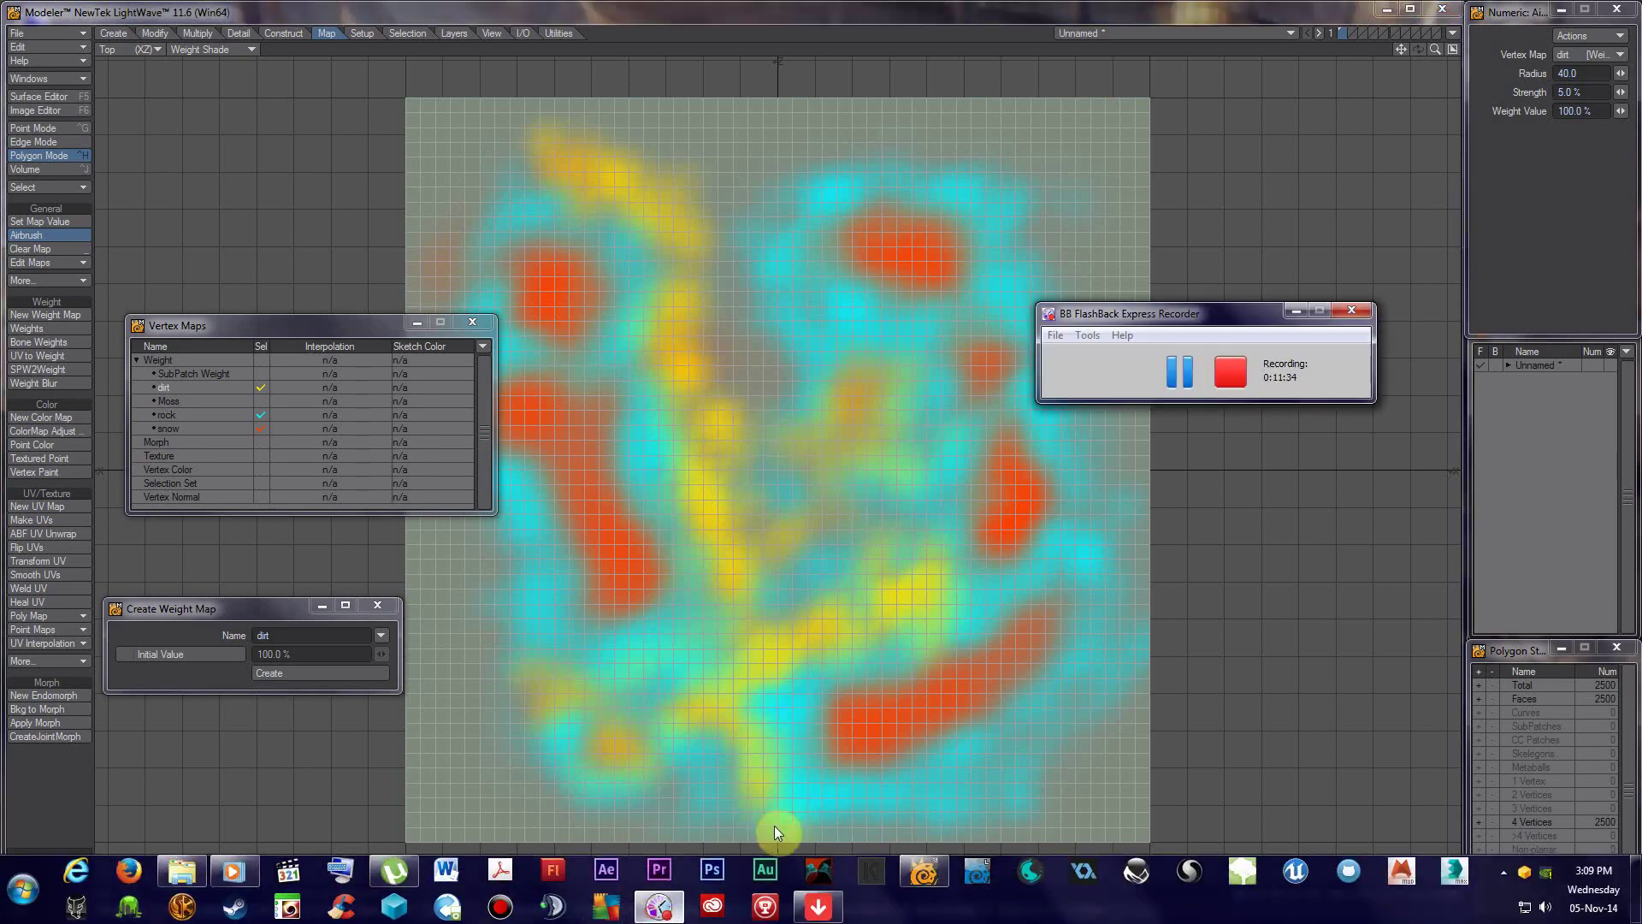
click(1168, 378)
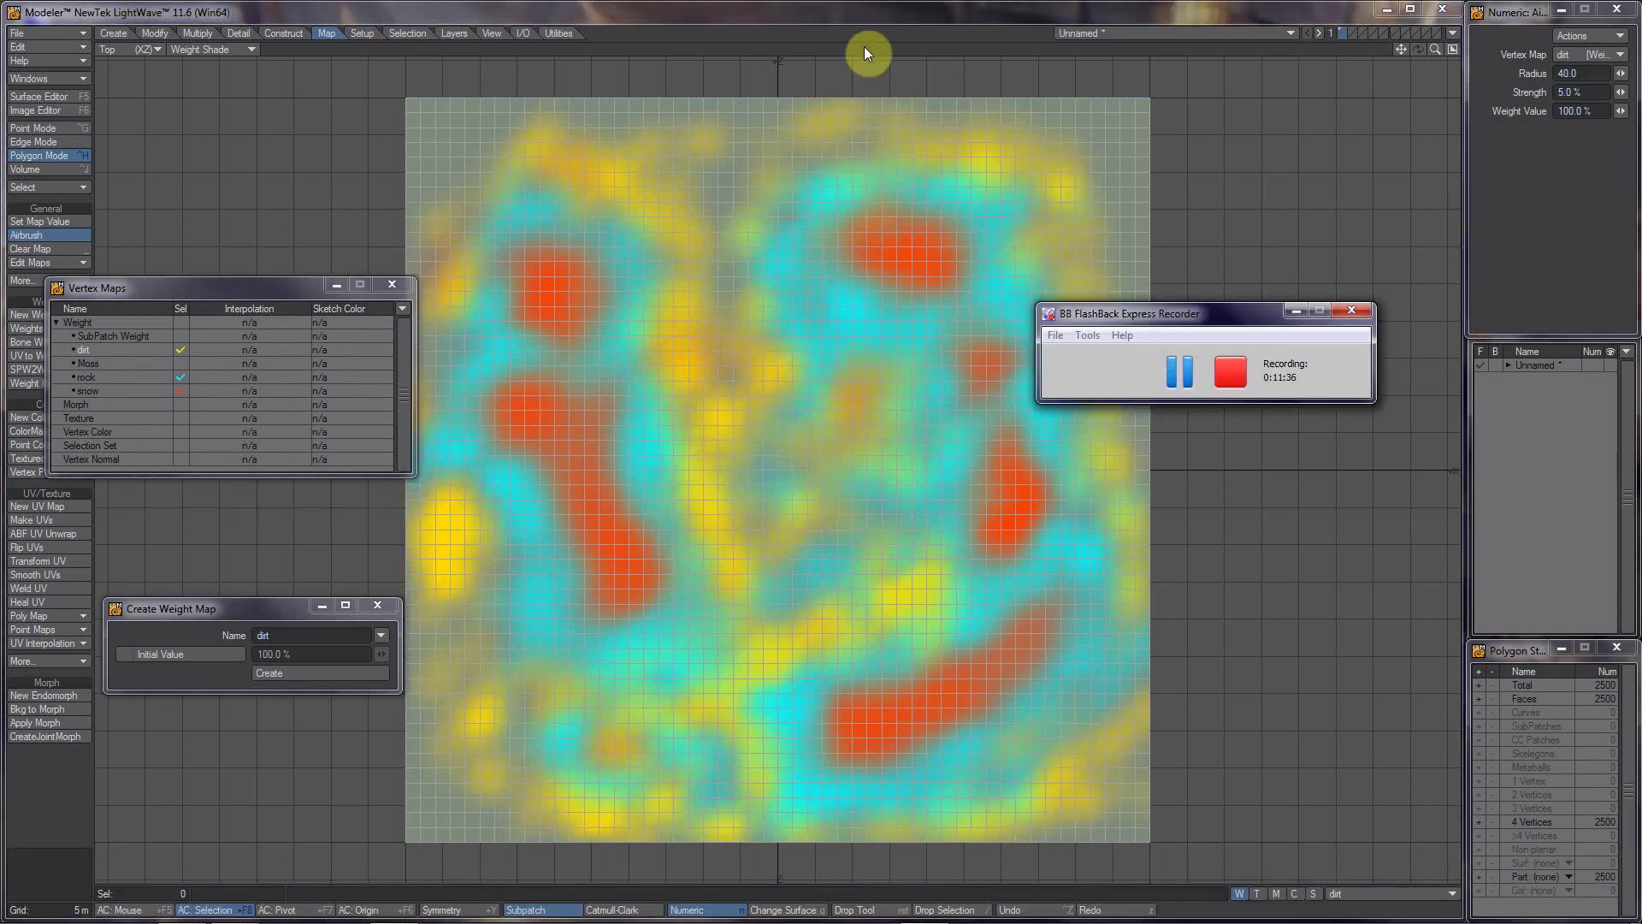
click(864, 19)
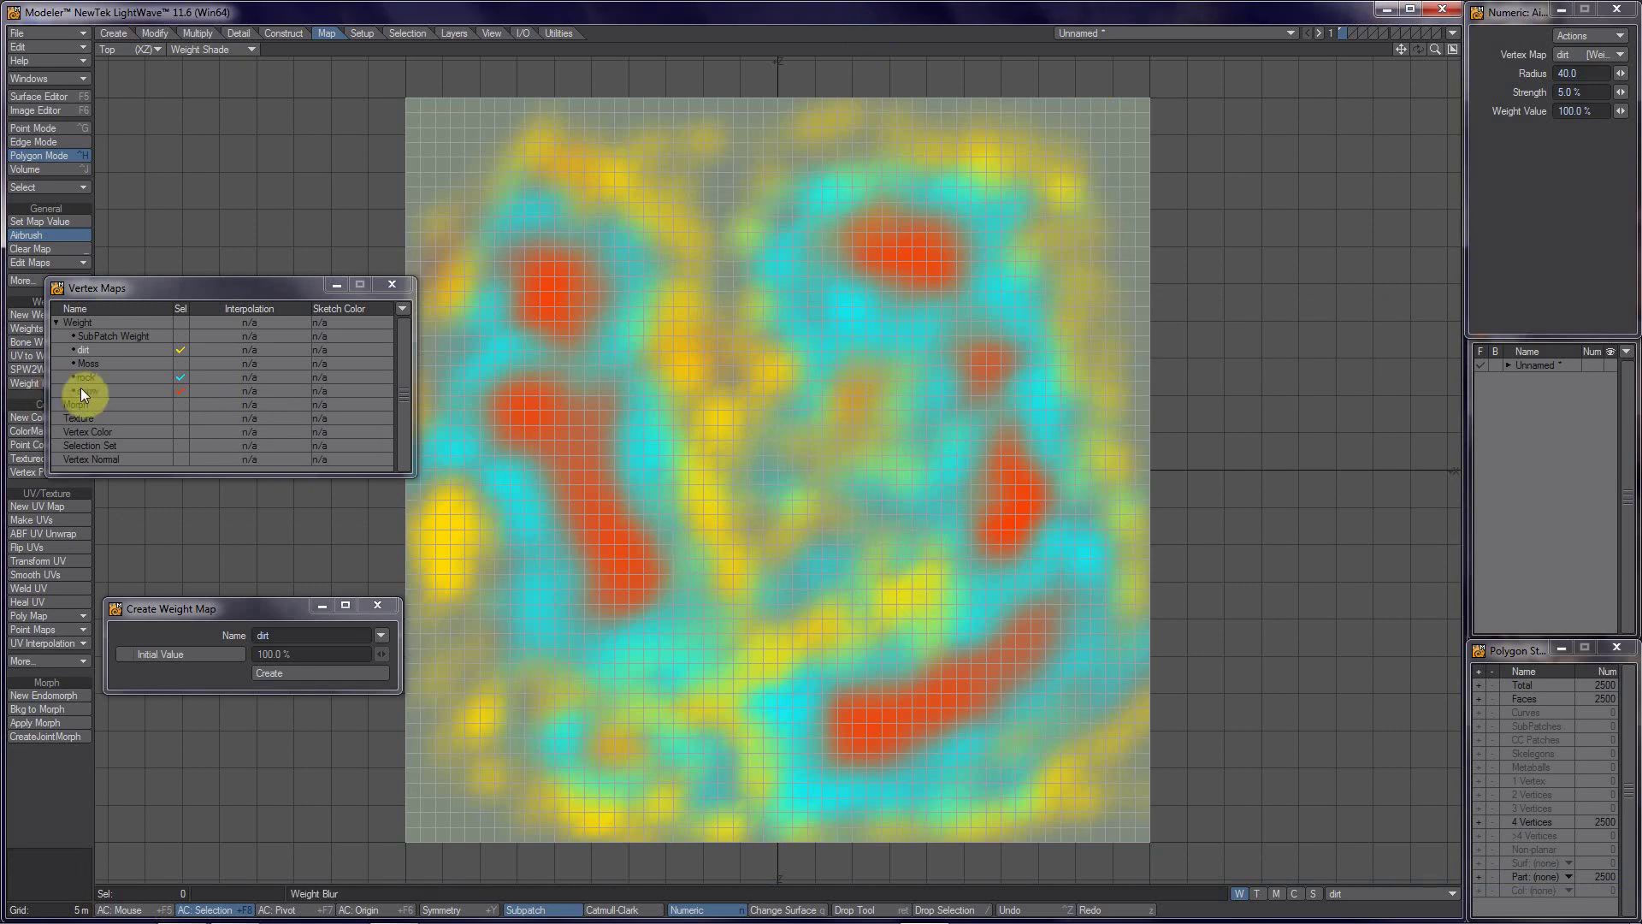
Step: Make Moss current and airbrush Moss weight along the top edge and upper centre
click(179, 363)
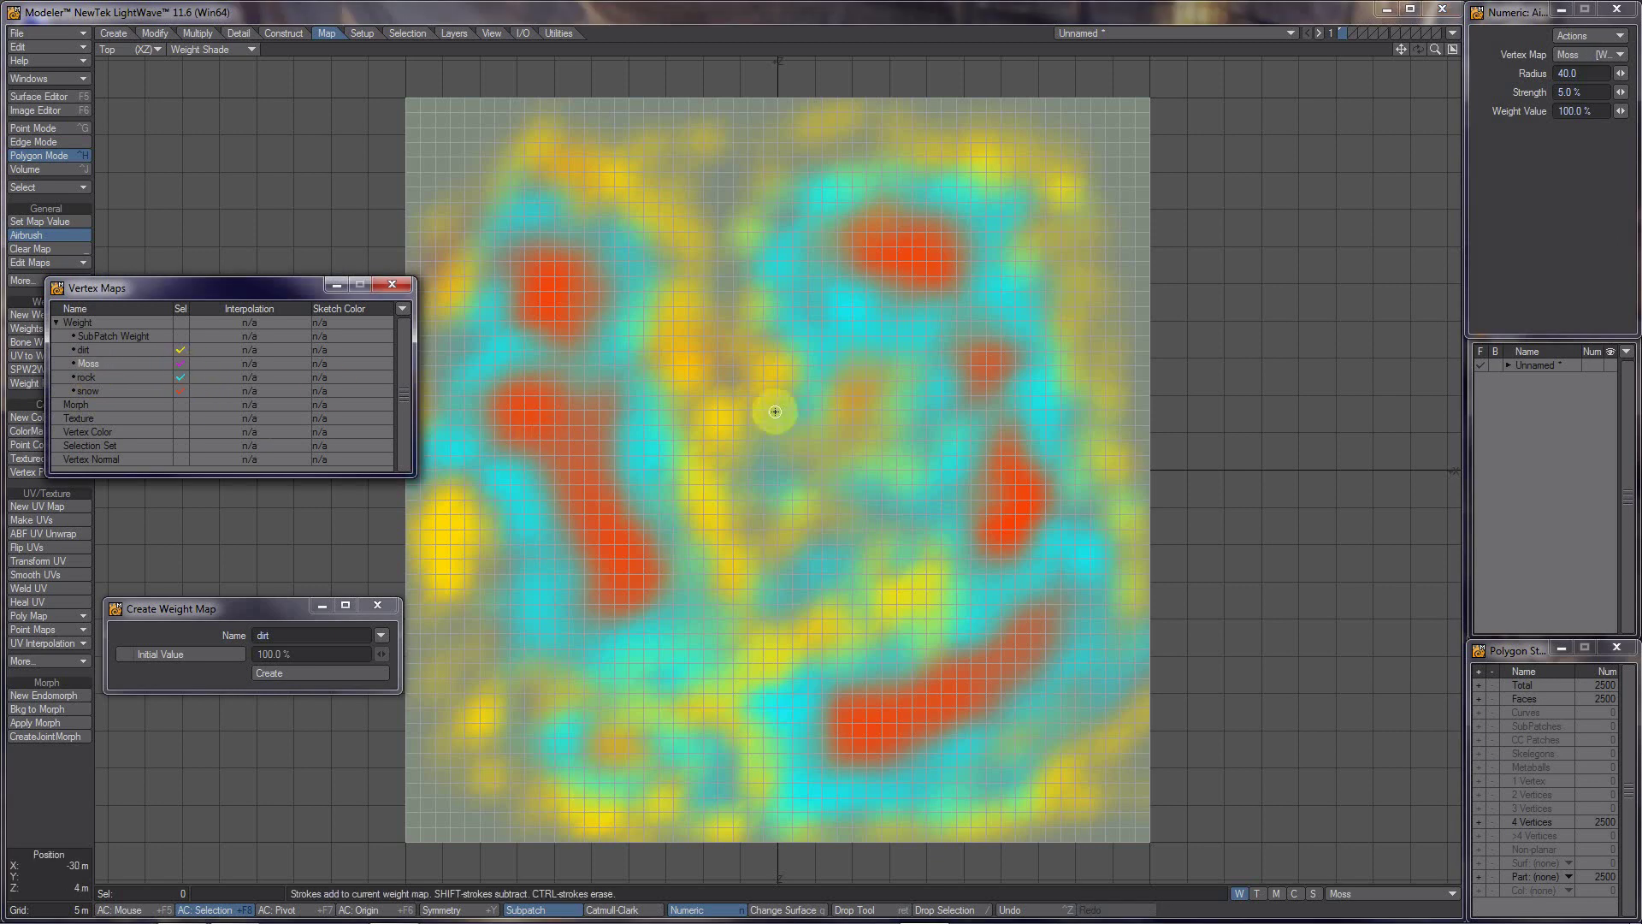
mouse_move(745, 327)
mouse_down()
mouse_move(748, 373)
mouse_move(717, 315)
mouse_move(833, 136)
mouse_move(817, 193)
mouse_move(729, 247)
mouse_up()
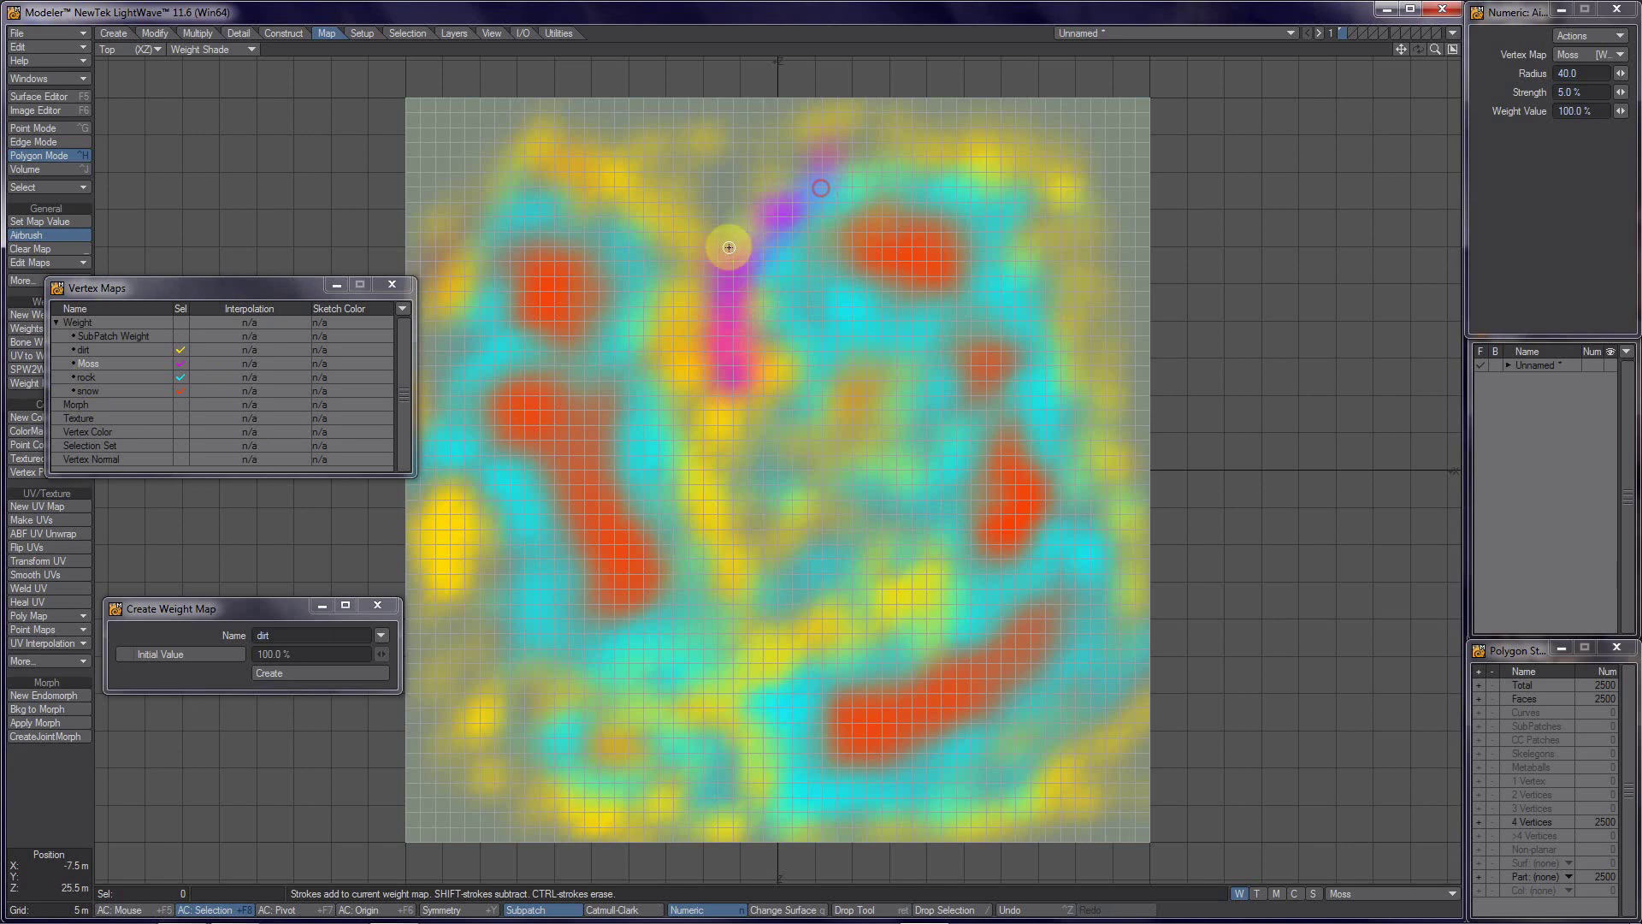
mouse_move(760, 113)
mouse_down()
mouse_move(414, 176)
mouse_move(476, 151)
mouse_move(495, 106)
mouse_move(400, 193)
mouse_up()
mouse_move(899, 99)
mouse_down()
mouse_move(1075, 117)
mouse_move(1143, 294)
mouse_move(1143, 510)
mouse_move(1127, 127)
mouse_up()
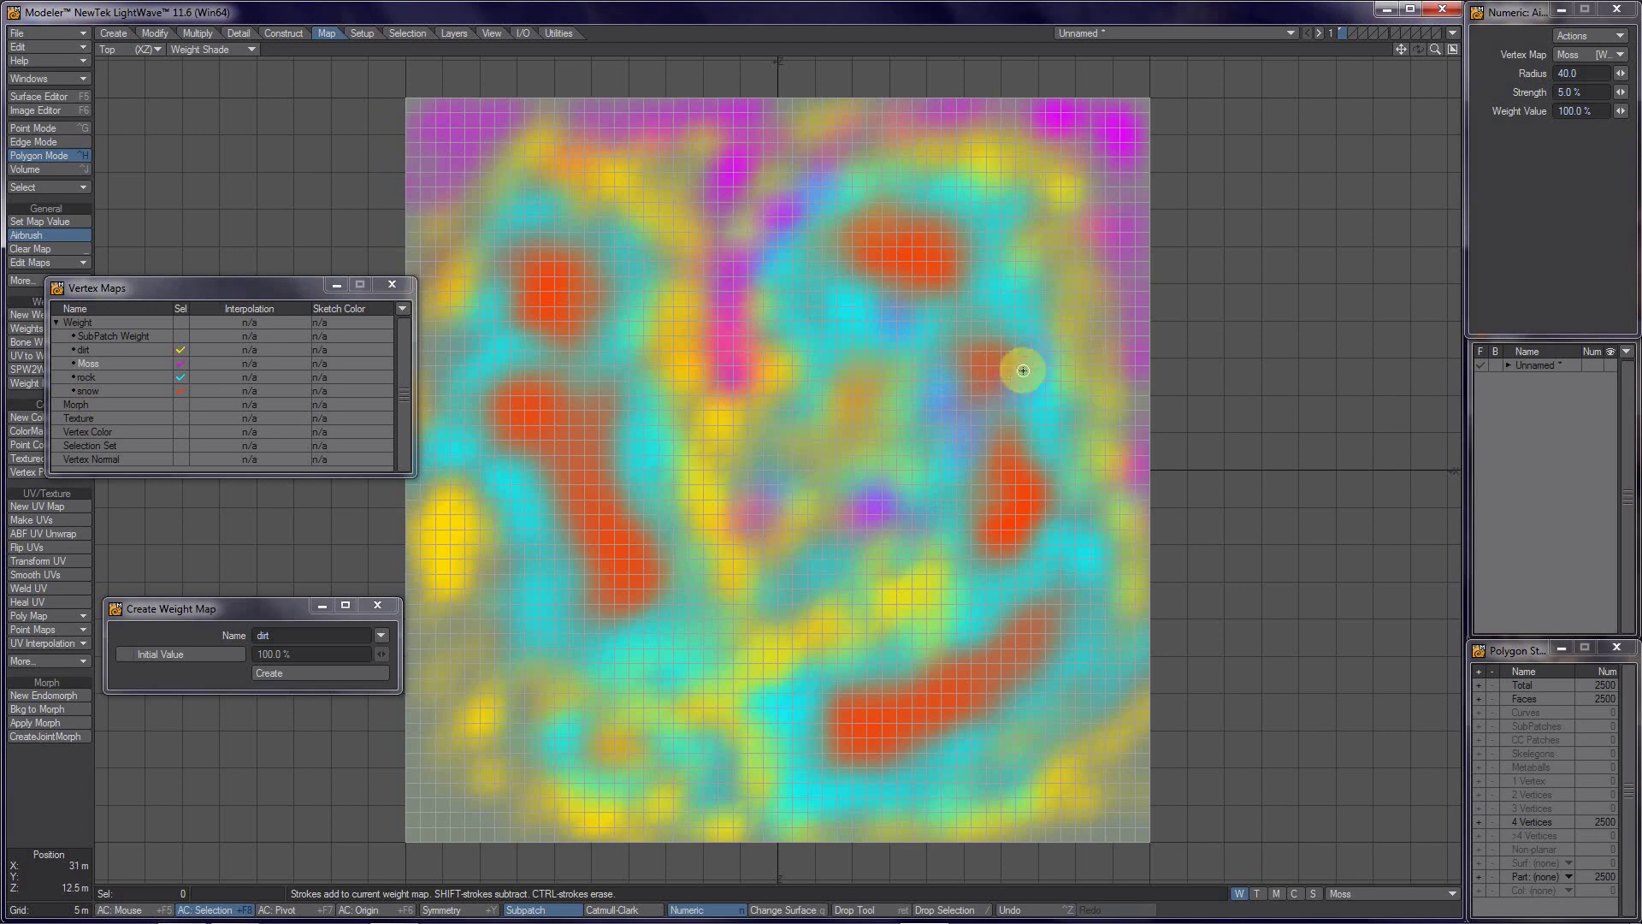
drag(1021, 322, 1019, 404)
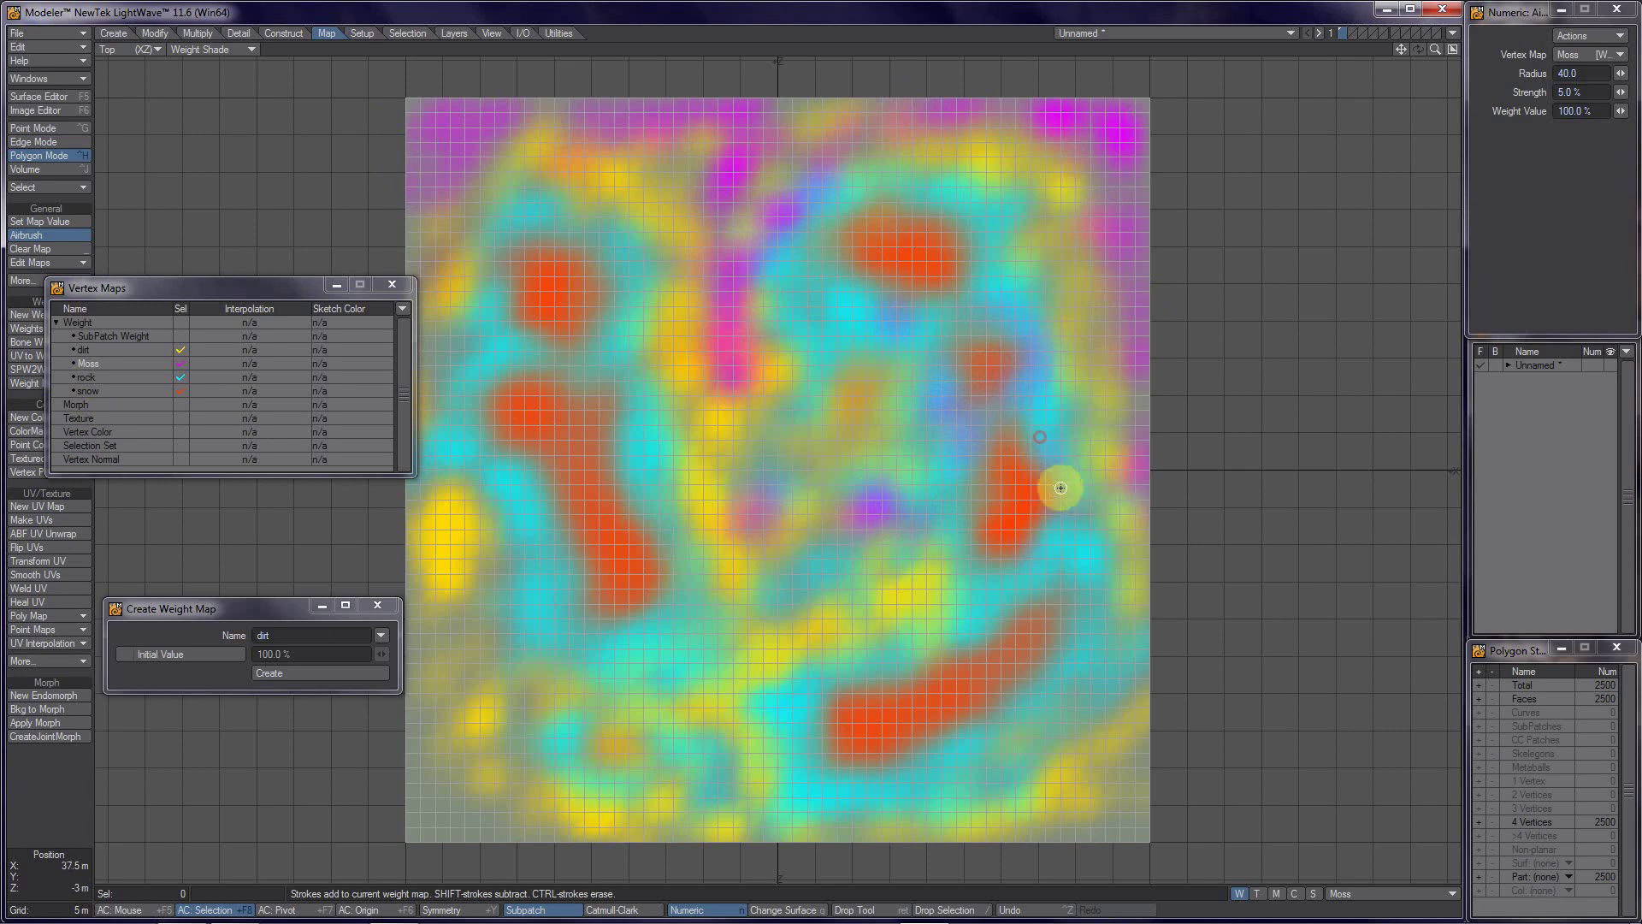
Step: Airbrush Moss weight along the lower-left edge, the bottom and the bottom-right corner
click(1045, 543)
mouse_move(1045, 695)
mouse_down()
mouse_move(1120, 691)
mouse_move(842, 787)
mouse_up()
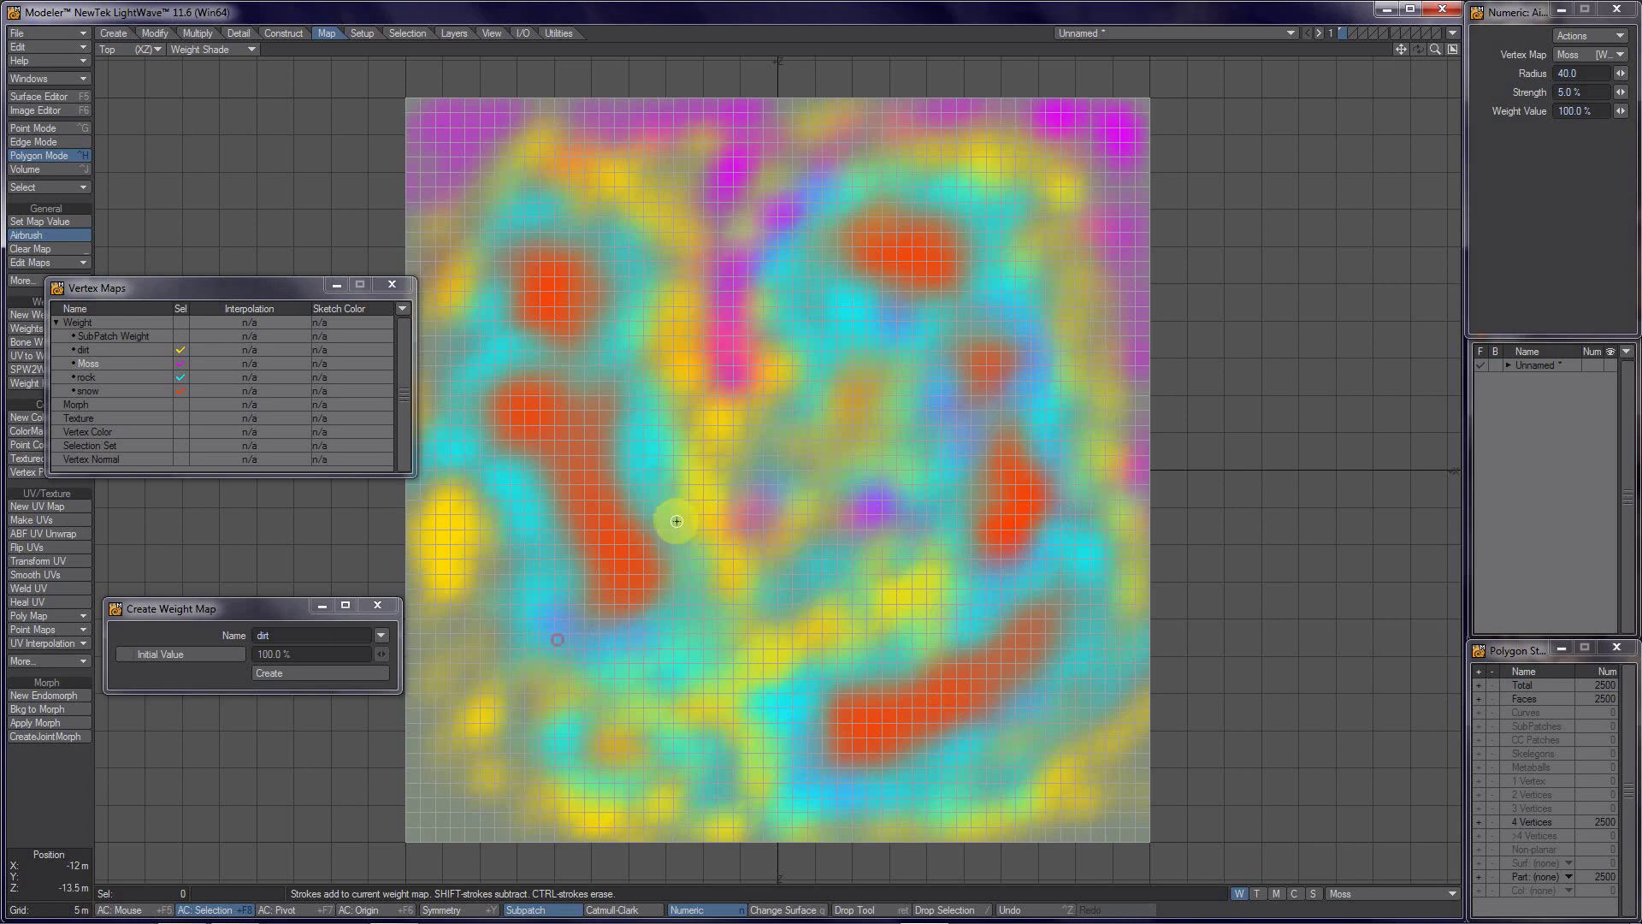
click(670, 474)
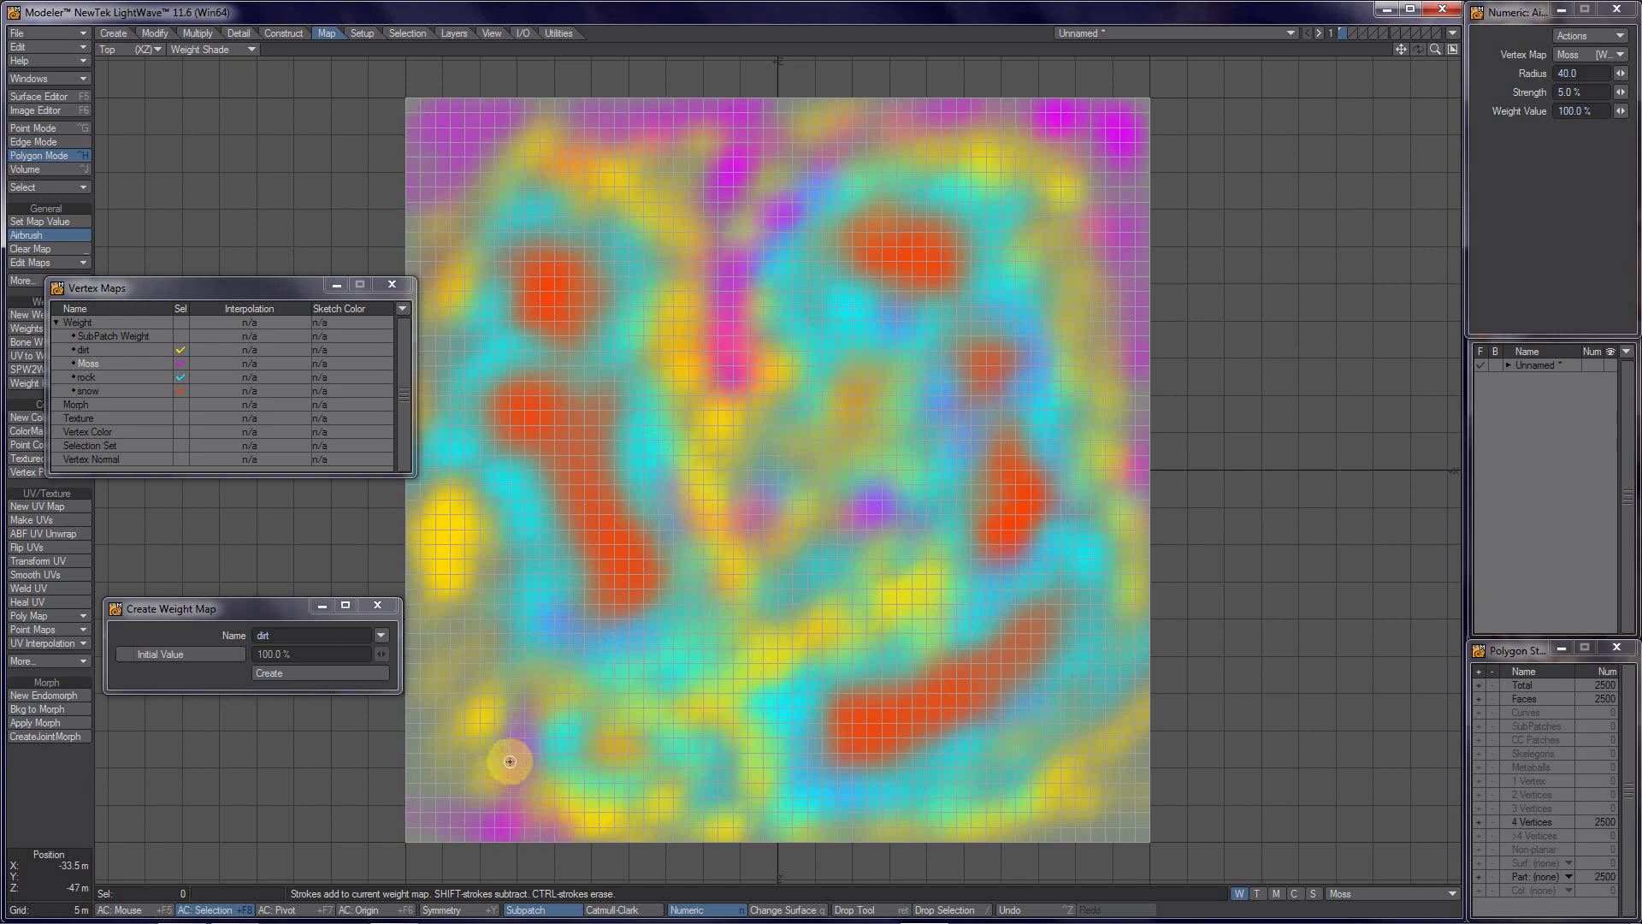
click(466, 797)
mouse_move(426, 724)
mouse_down()
mouse_move(579, 855)
mouse_move(636, 838)
mouse_up()
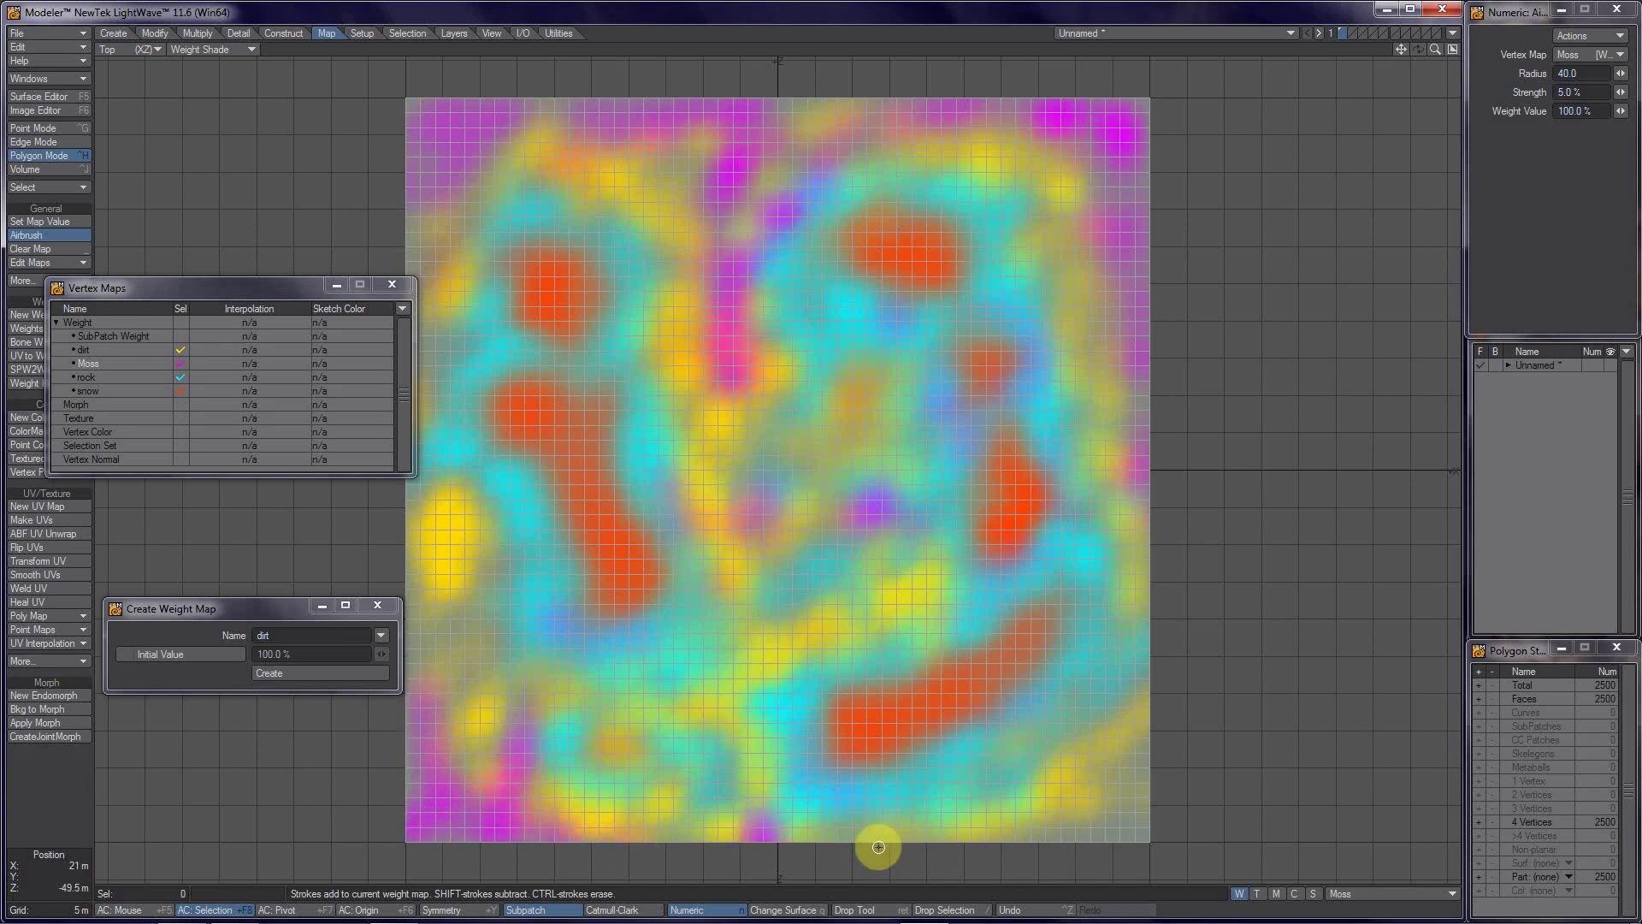
click(827, 843)
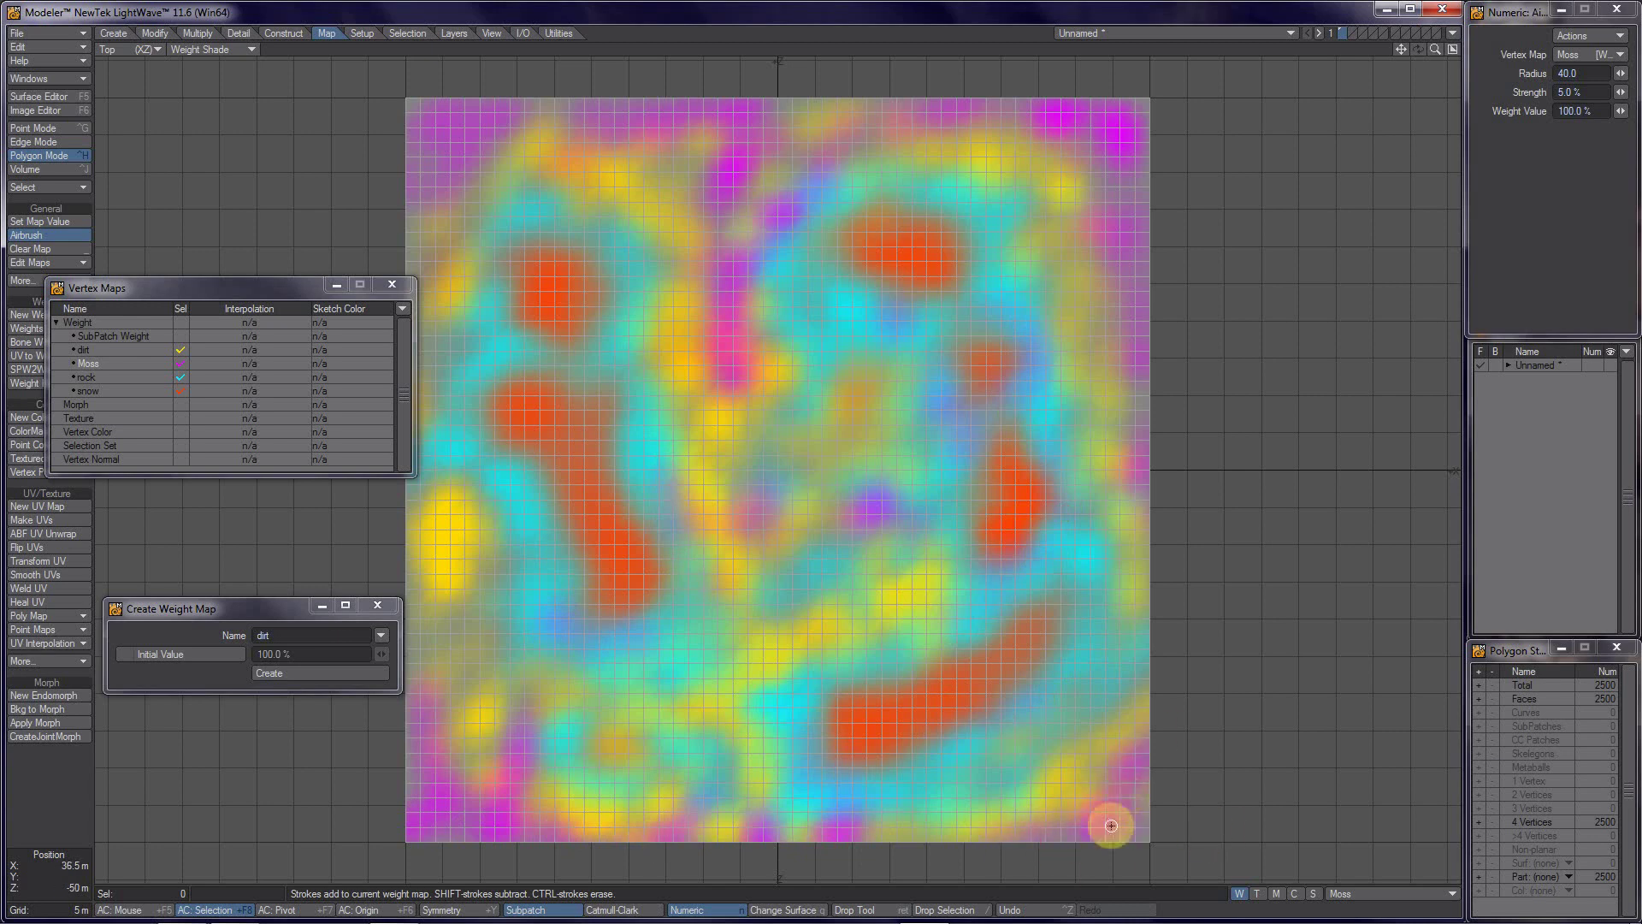
mouse_move(1111, 825)
mouse_down()
mouse_move(1126, 781)
mouse_move(1112, 838)
mouse_up()
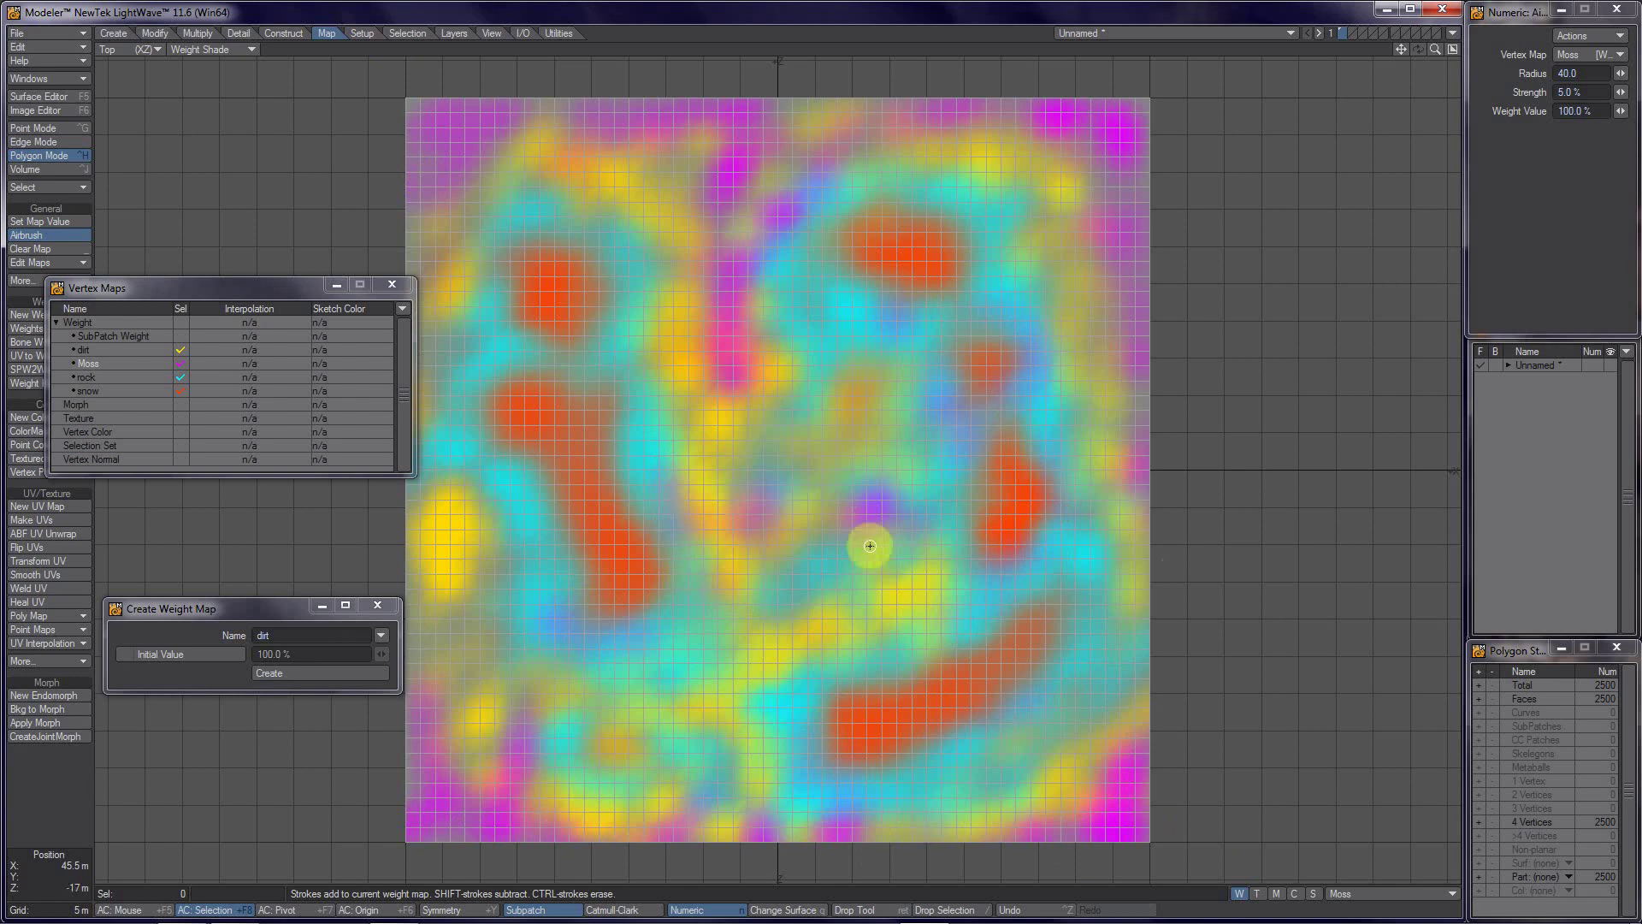
Step: Pause and resume the screen recording
mouse_move(812, 913)
click(706, 910)
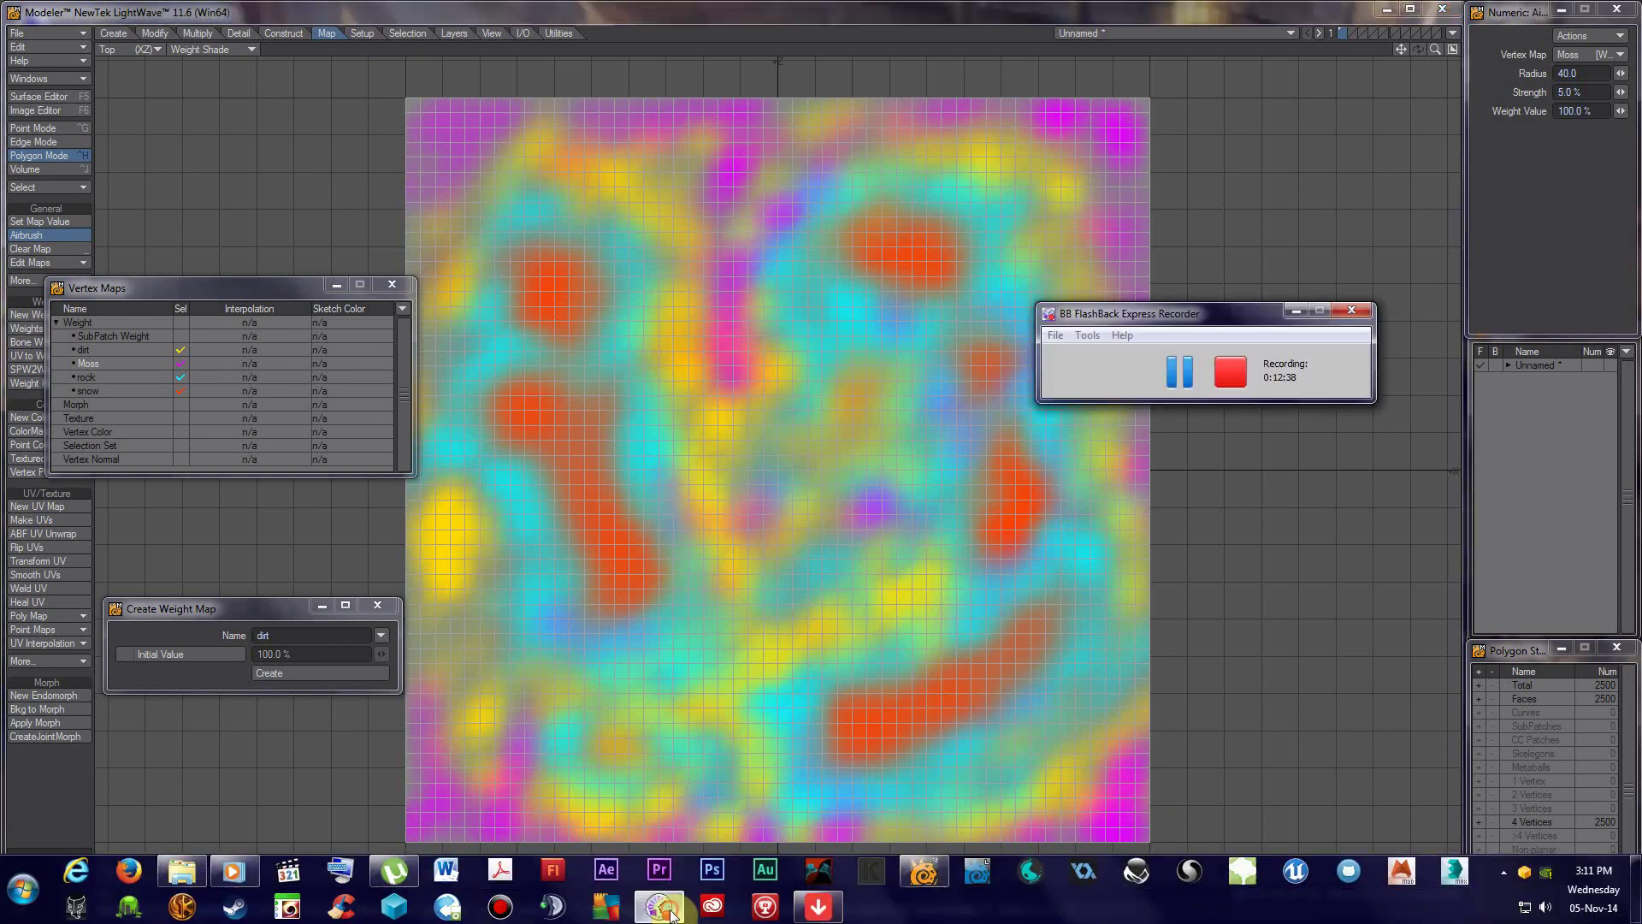
click(1180, 372)
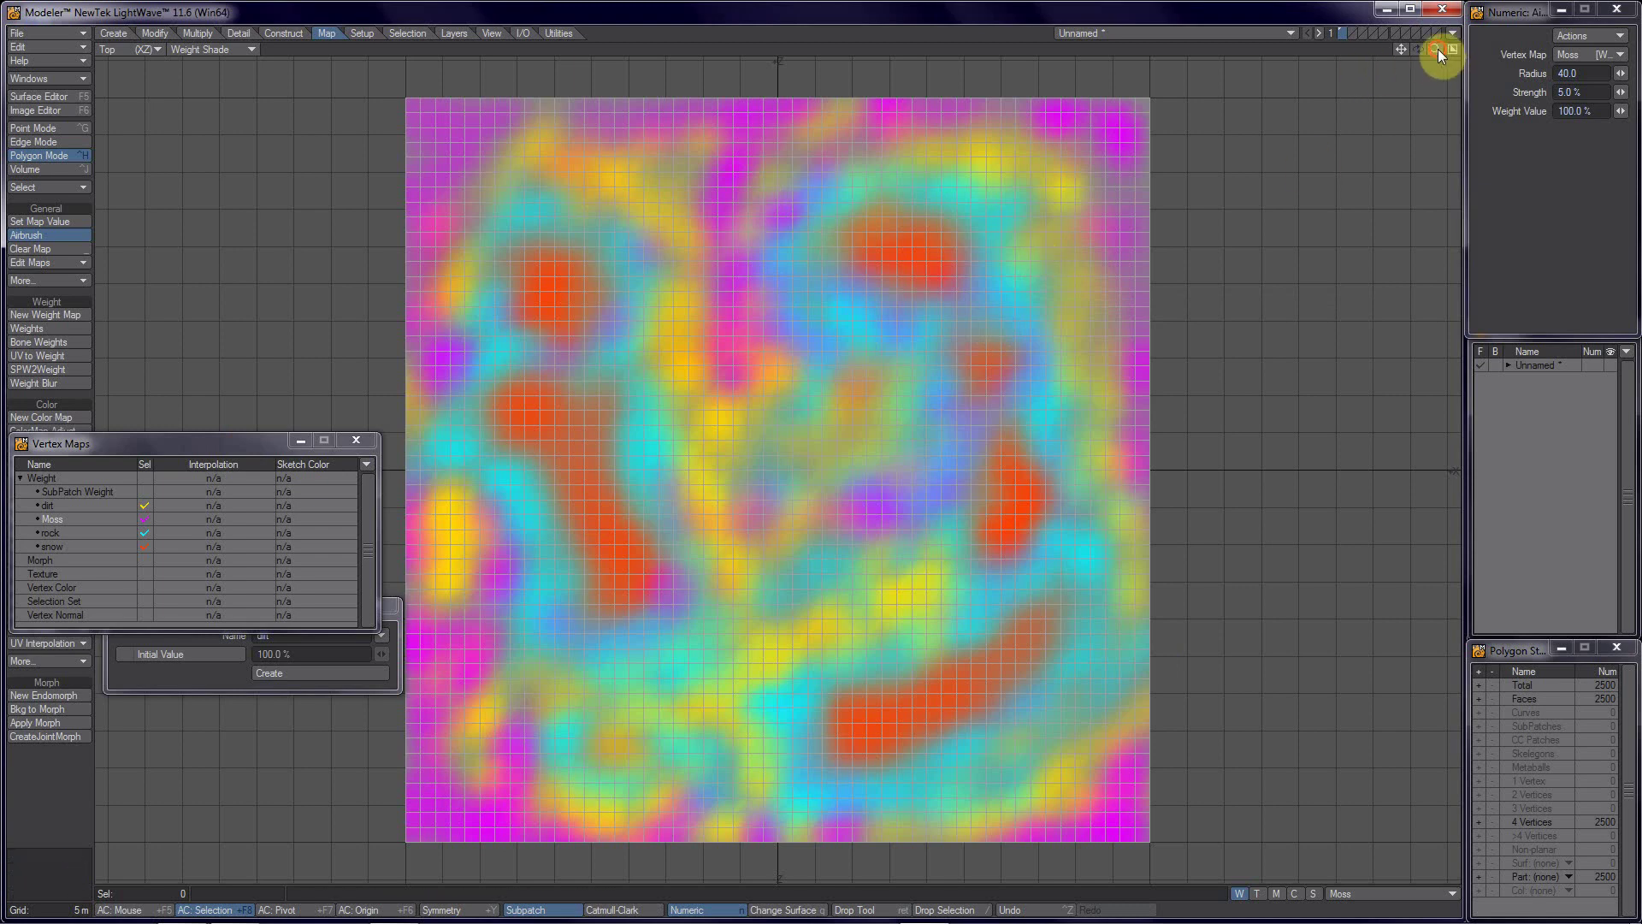
Step: Zoom the Top view, then airbrush Moss down the central magenta strip and near the top-right corner
drag(1436, 48, 1454, 49)
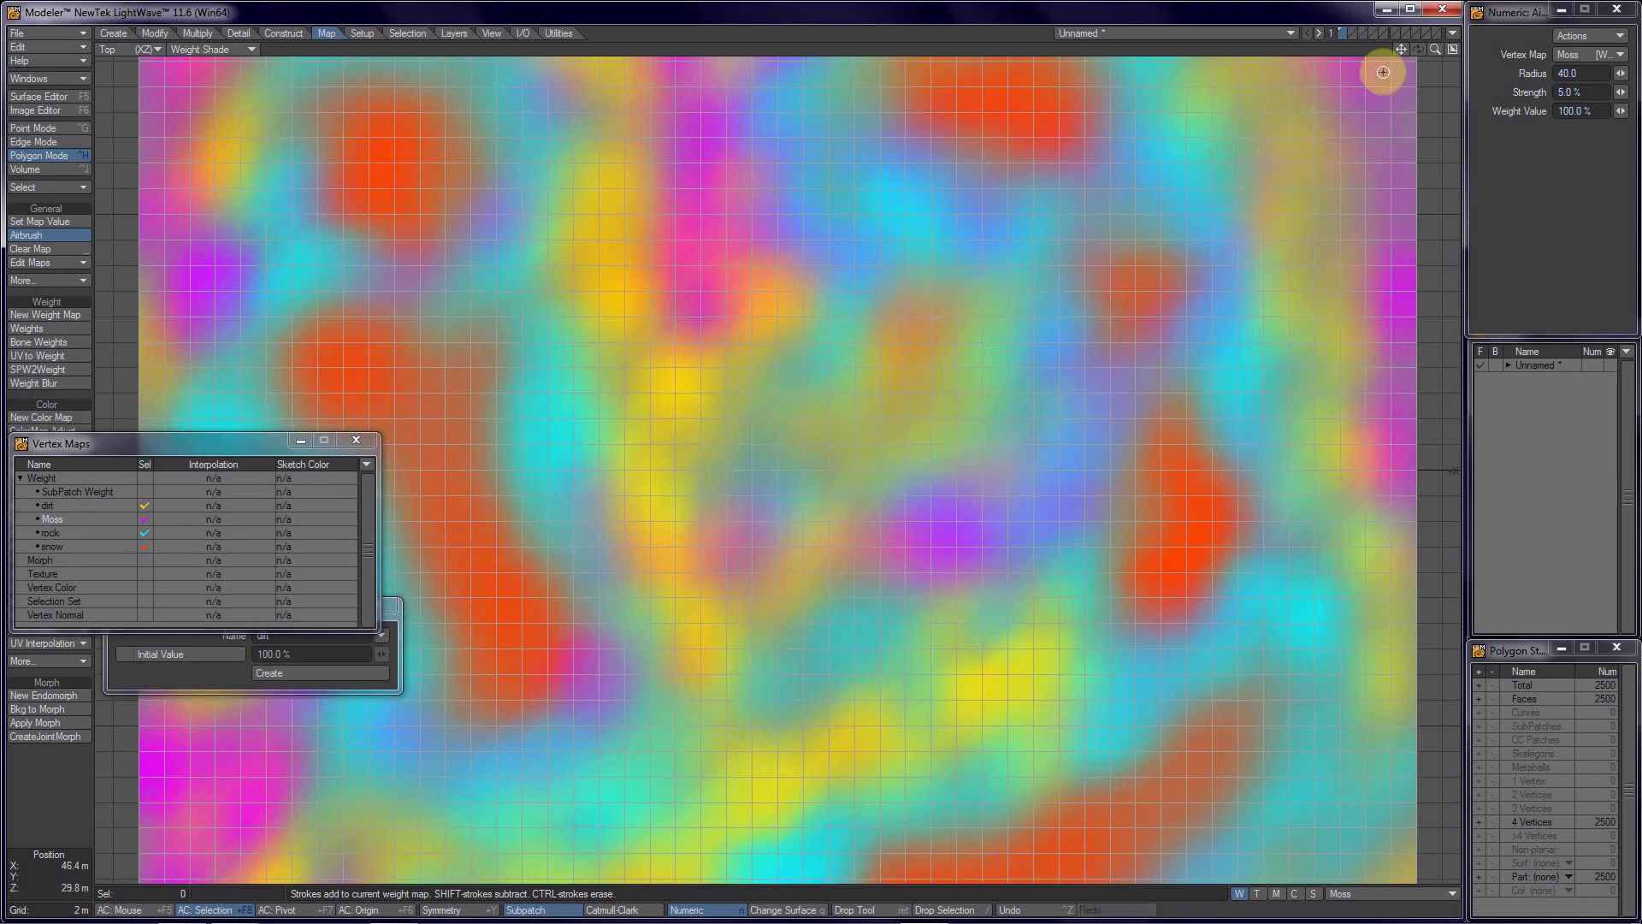
mouse_move(1435, 54)
mouse_down()
mouse_move(741, 459)
mouse_move(733, 447)
mouse_up()
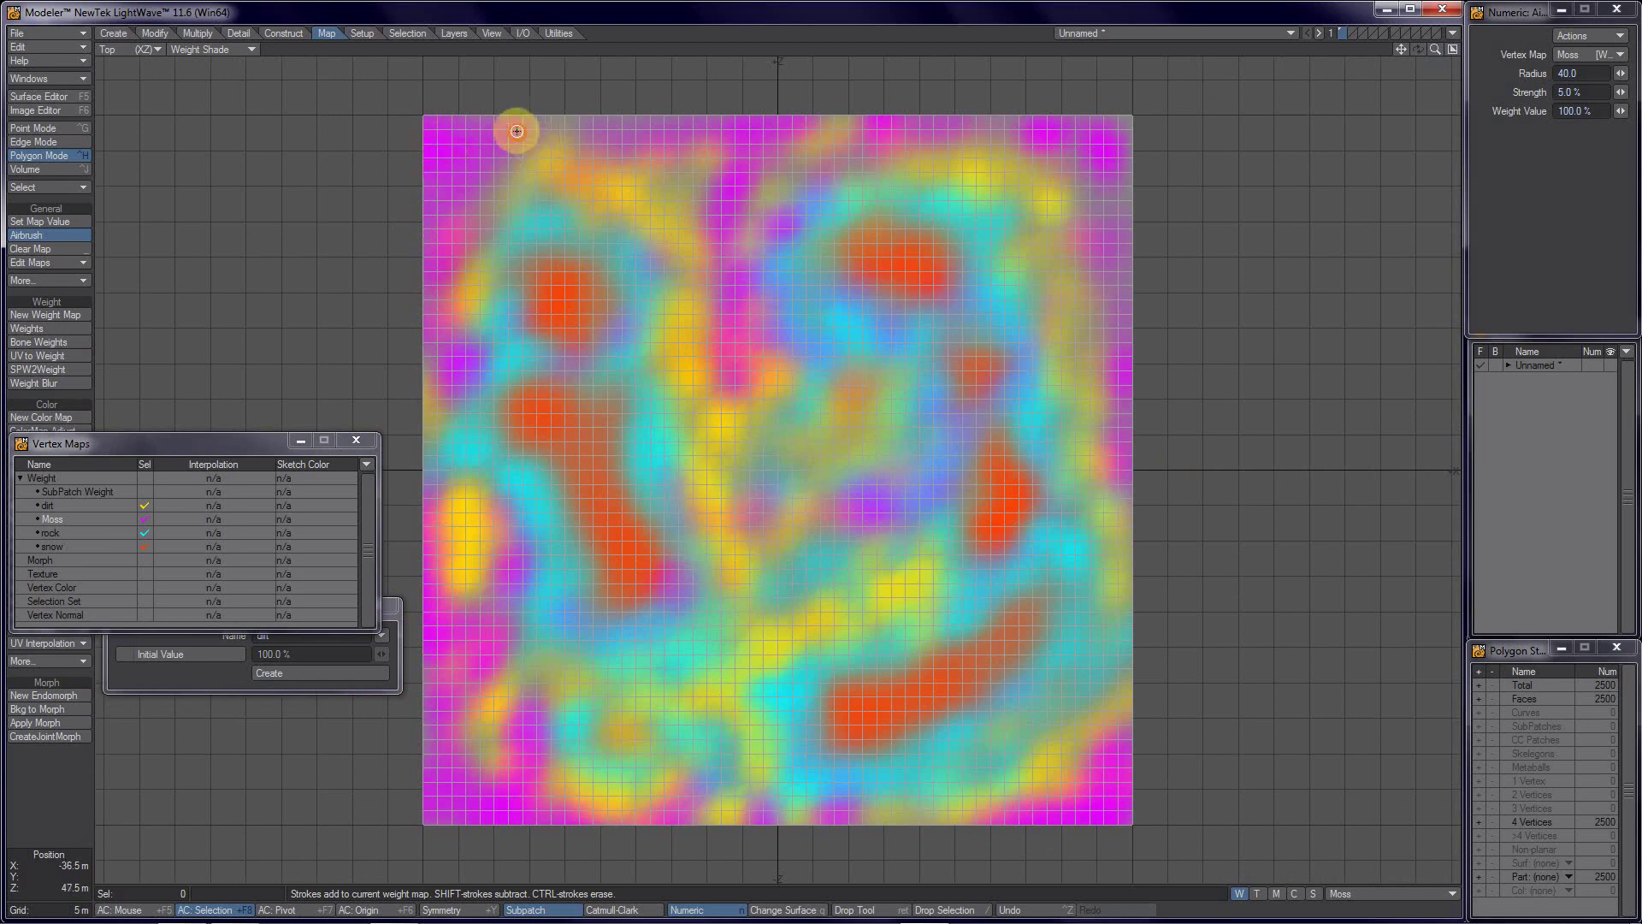
drag(730, 204, 736, 346)
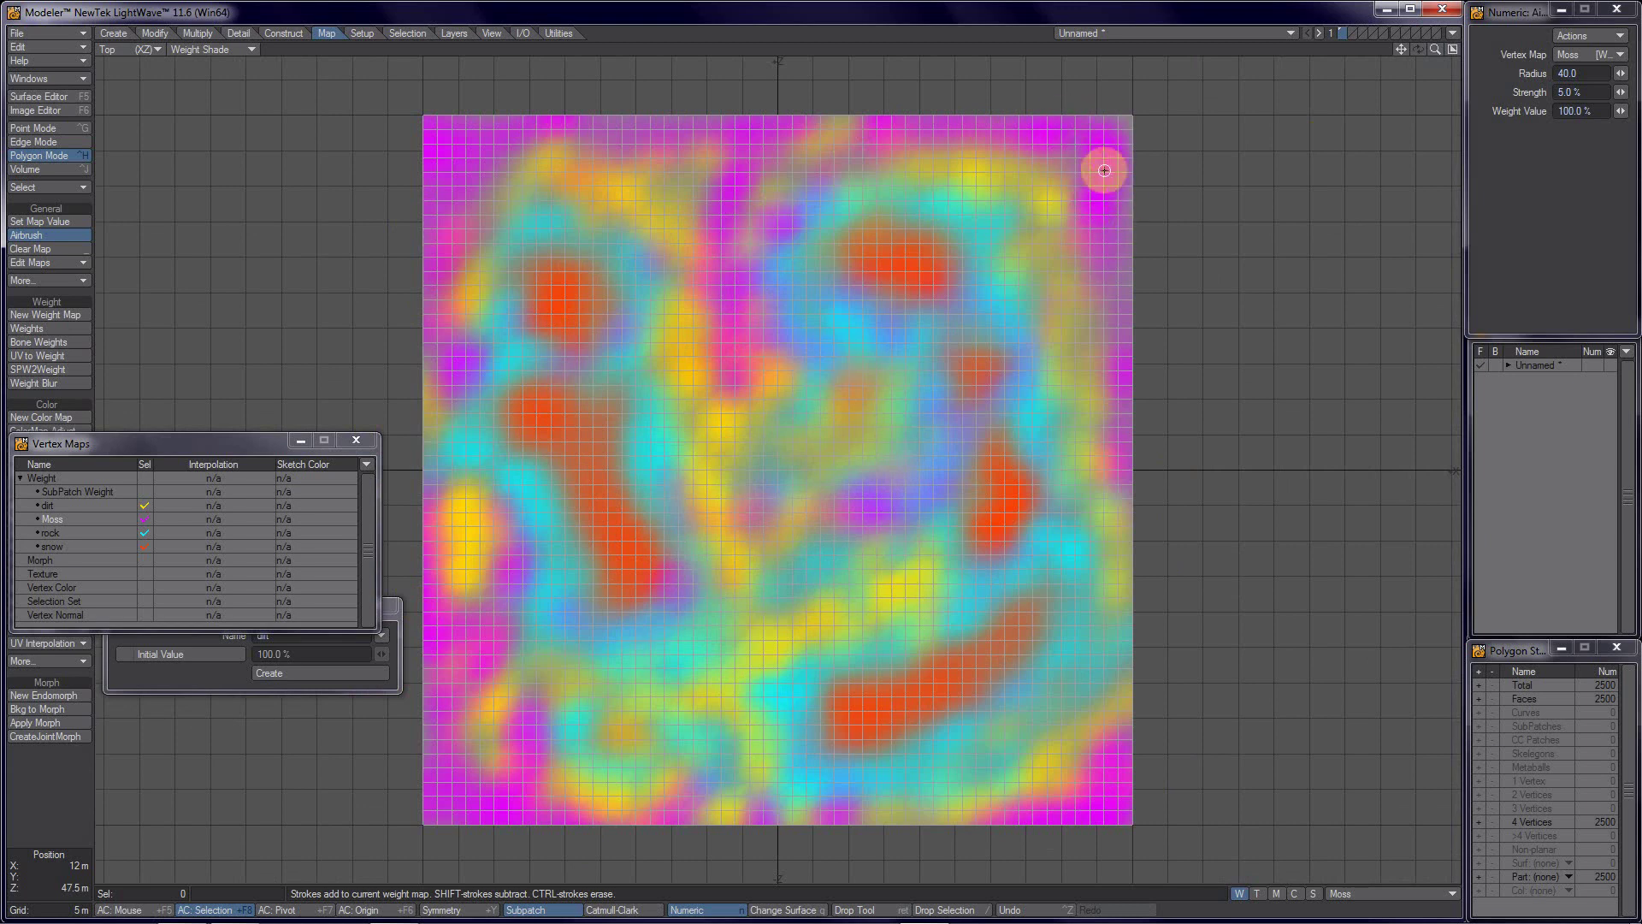
click(1104, 170)
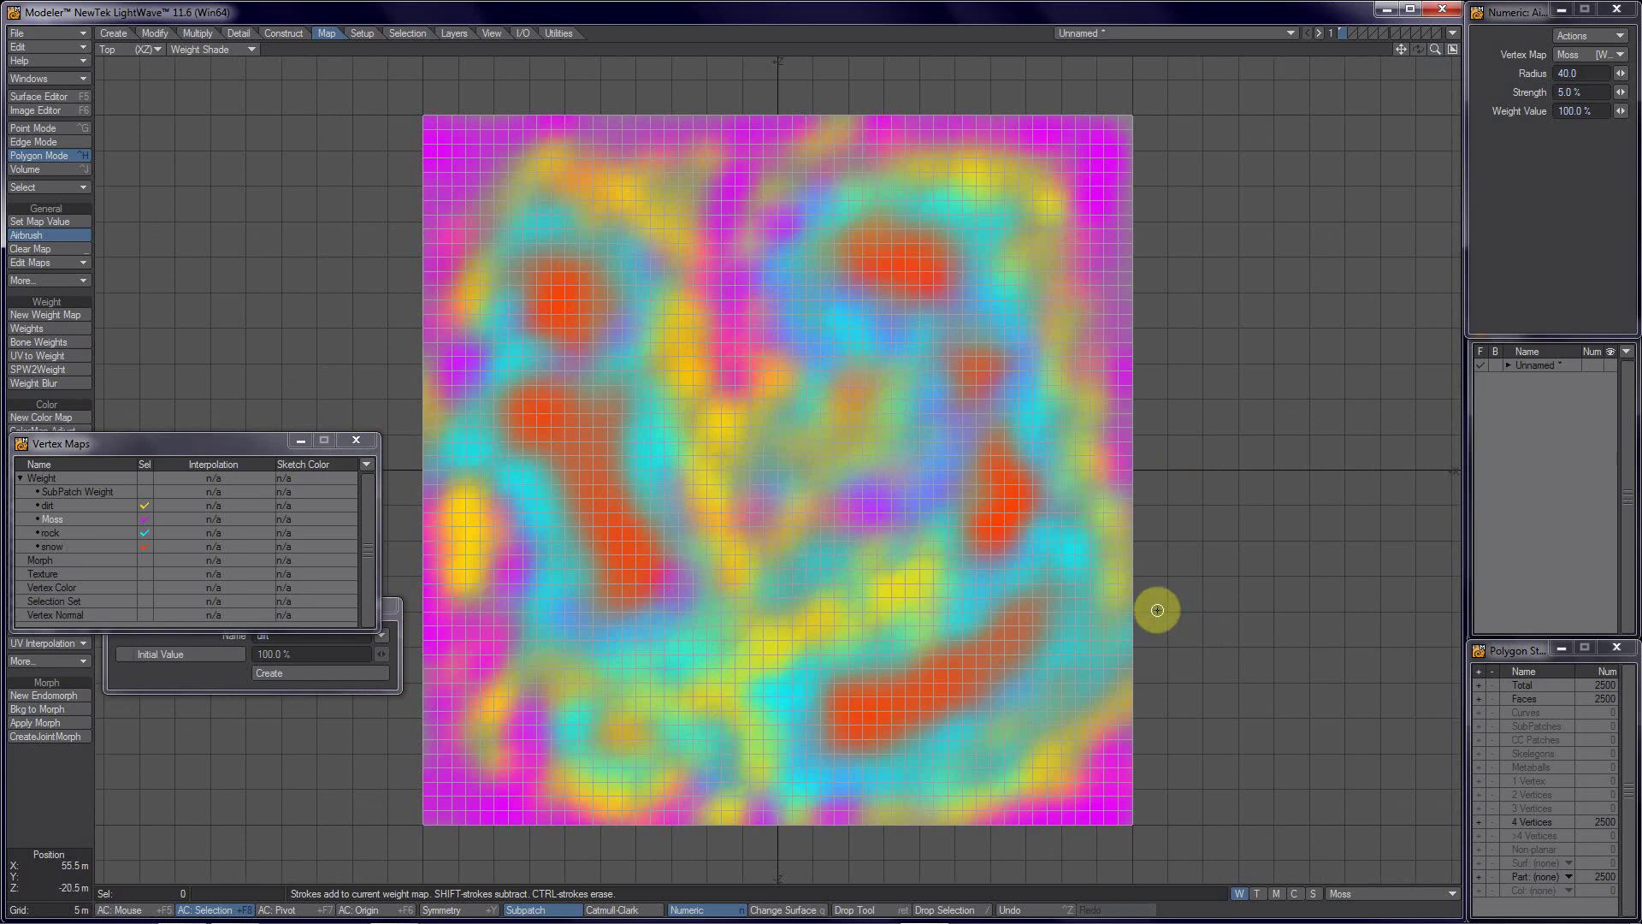
click(479, 640)
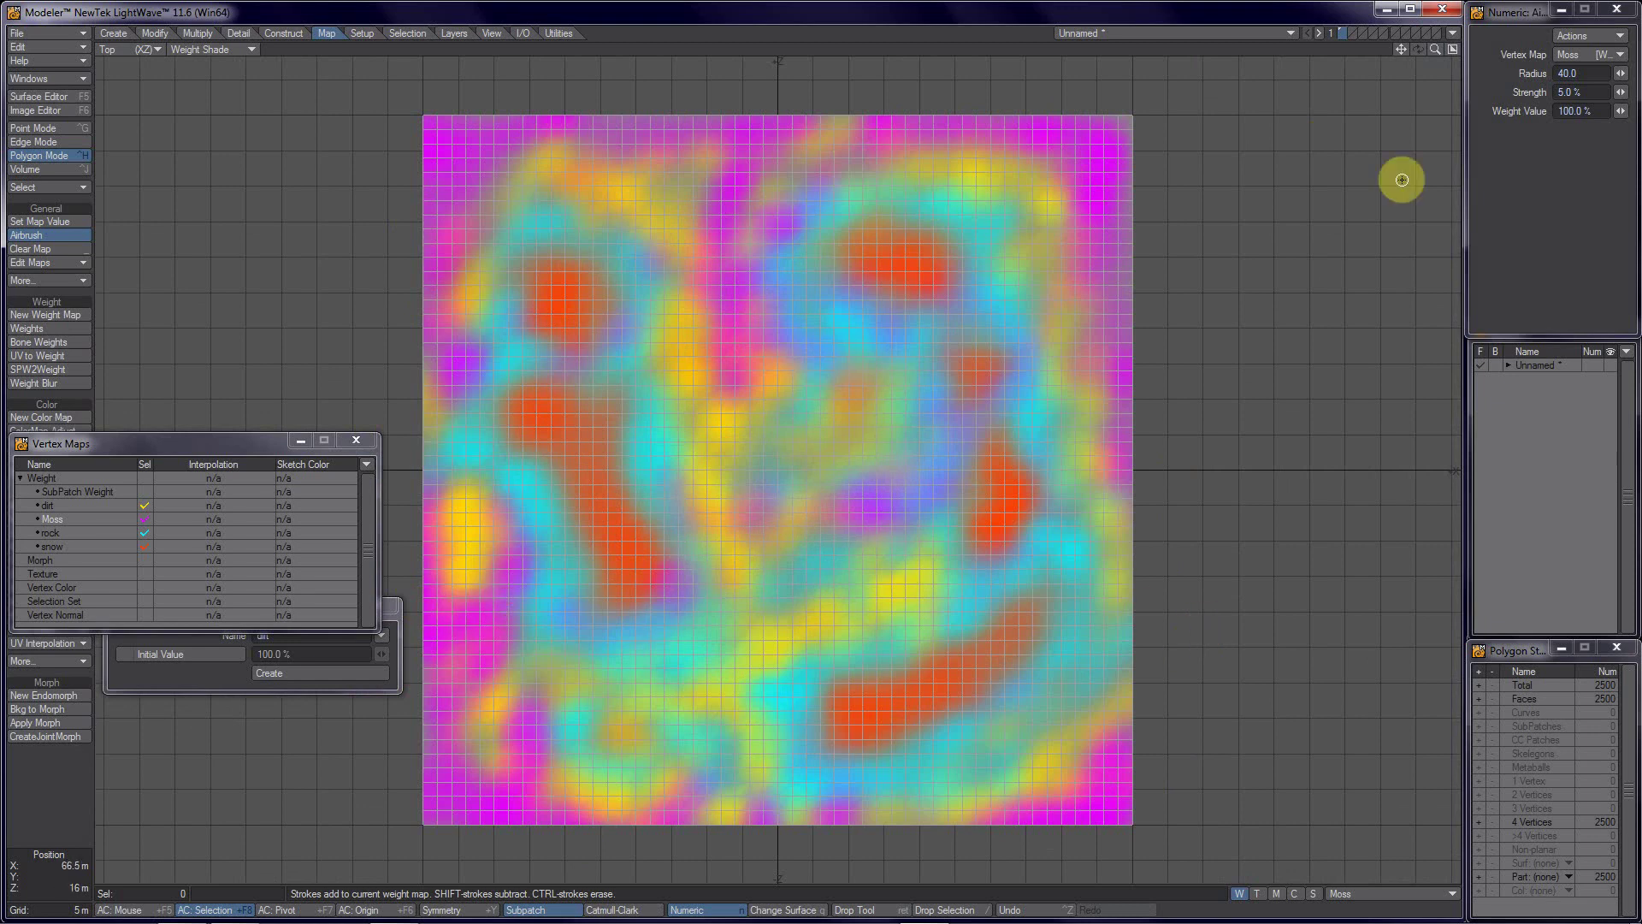
Step: Zoom in and back out to review the whole weight-mapped mesh, pausing the recording briefly
drag(1434, 53, 734, 457)
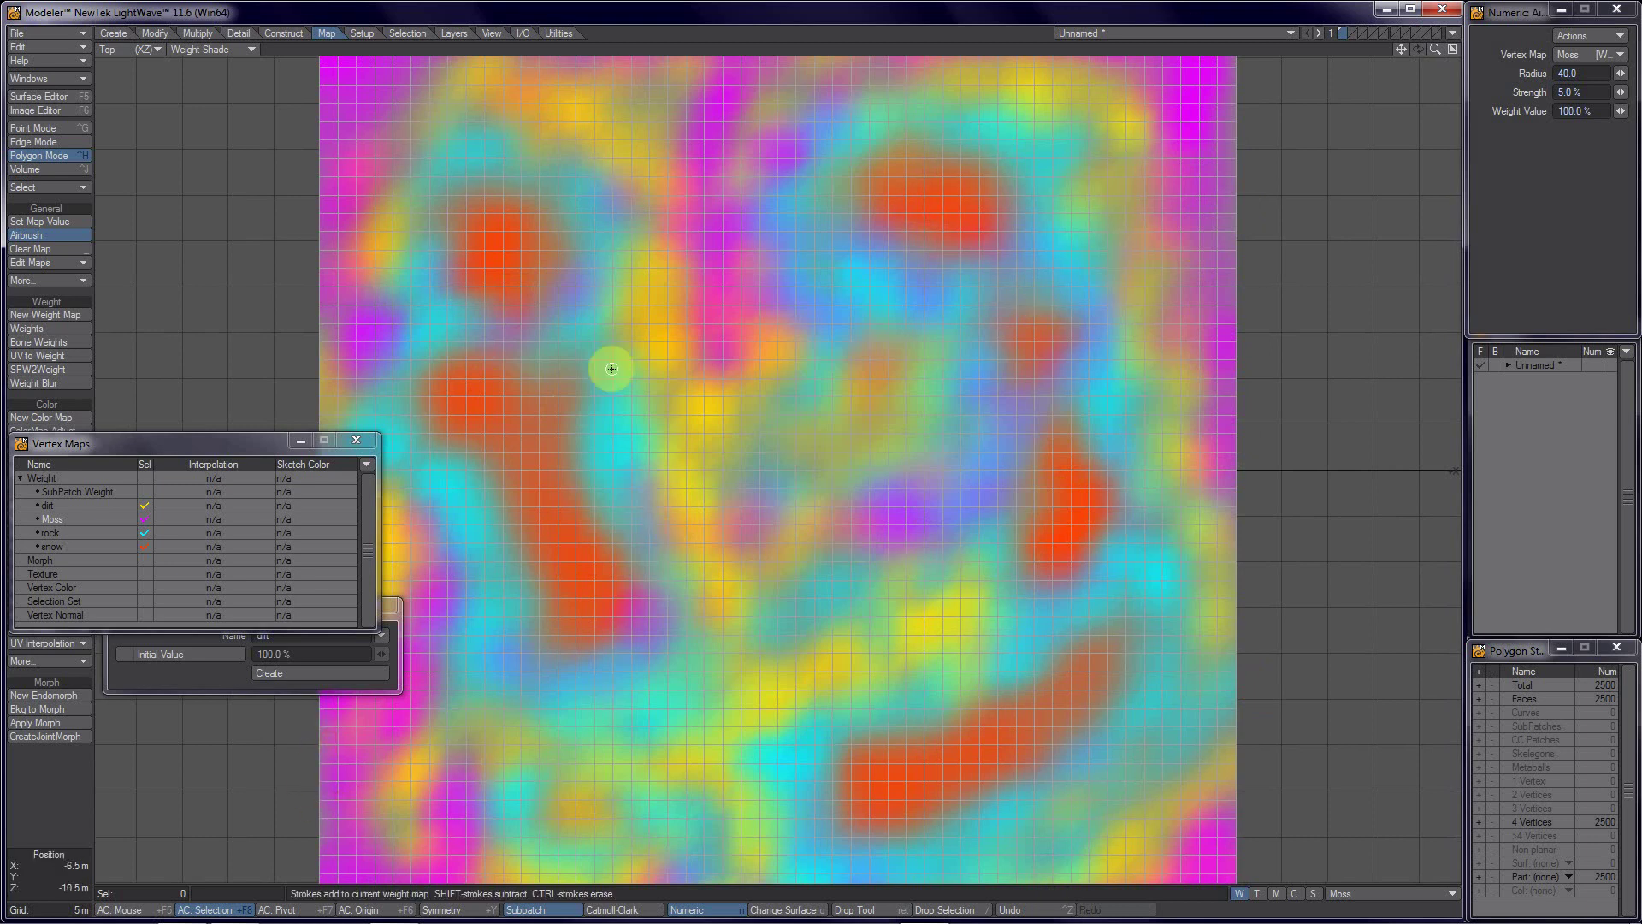
drag(1434, 53, 741, 459)
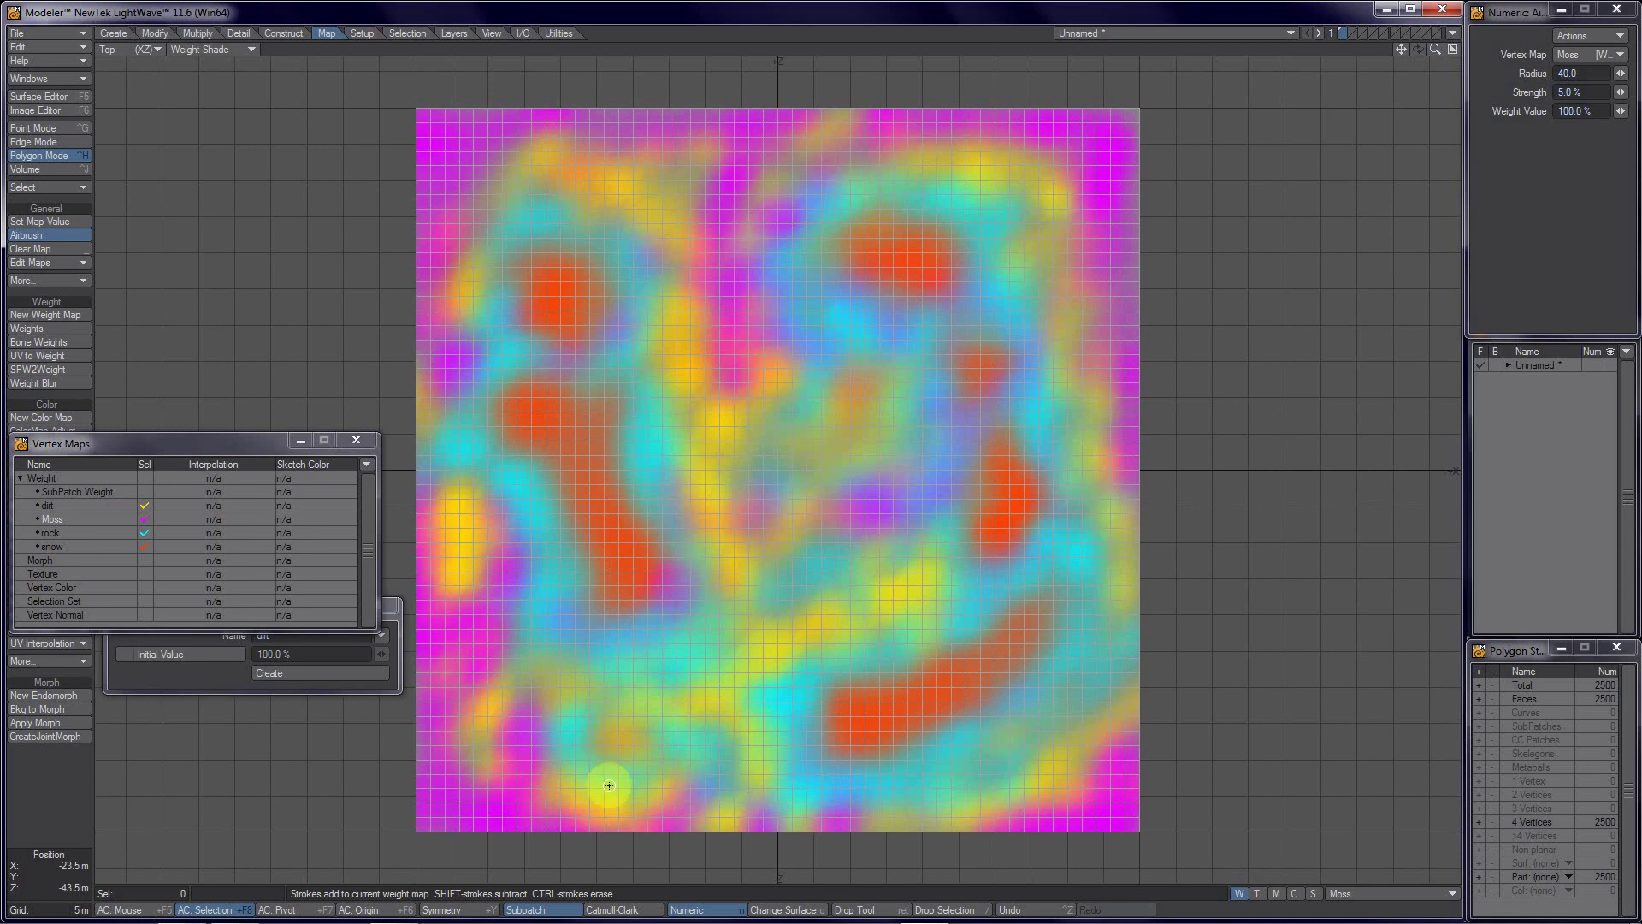
mouse_move(684, 921)
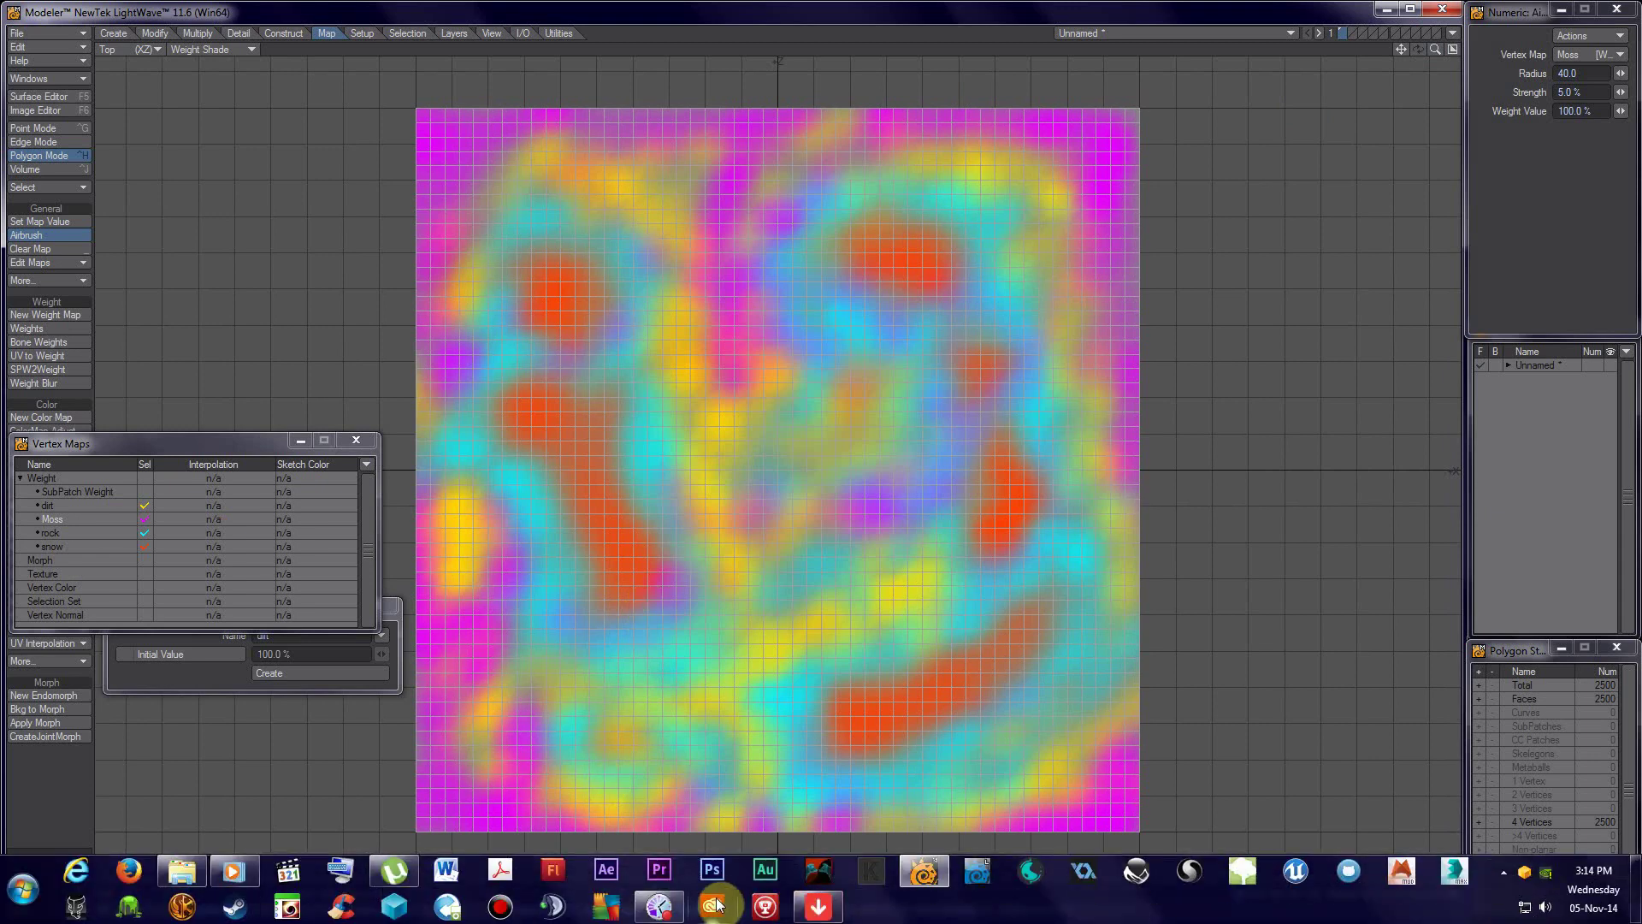
click(660, 910)
click(1179, 373)
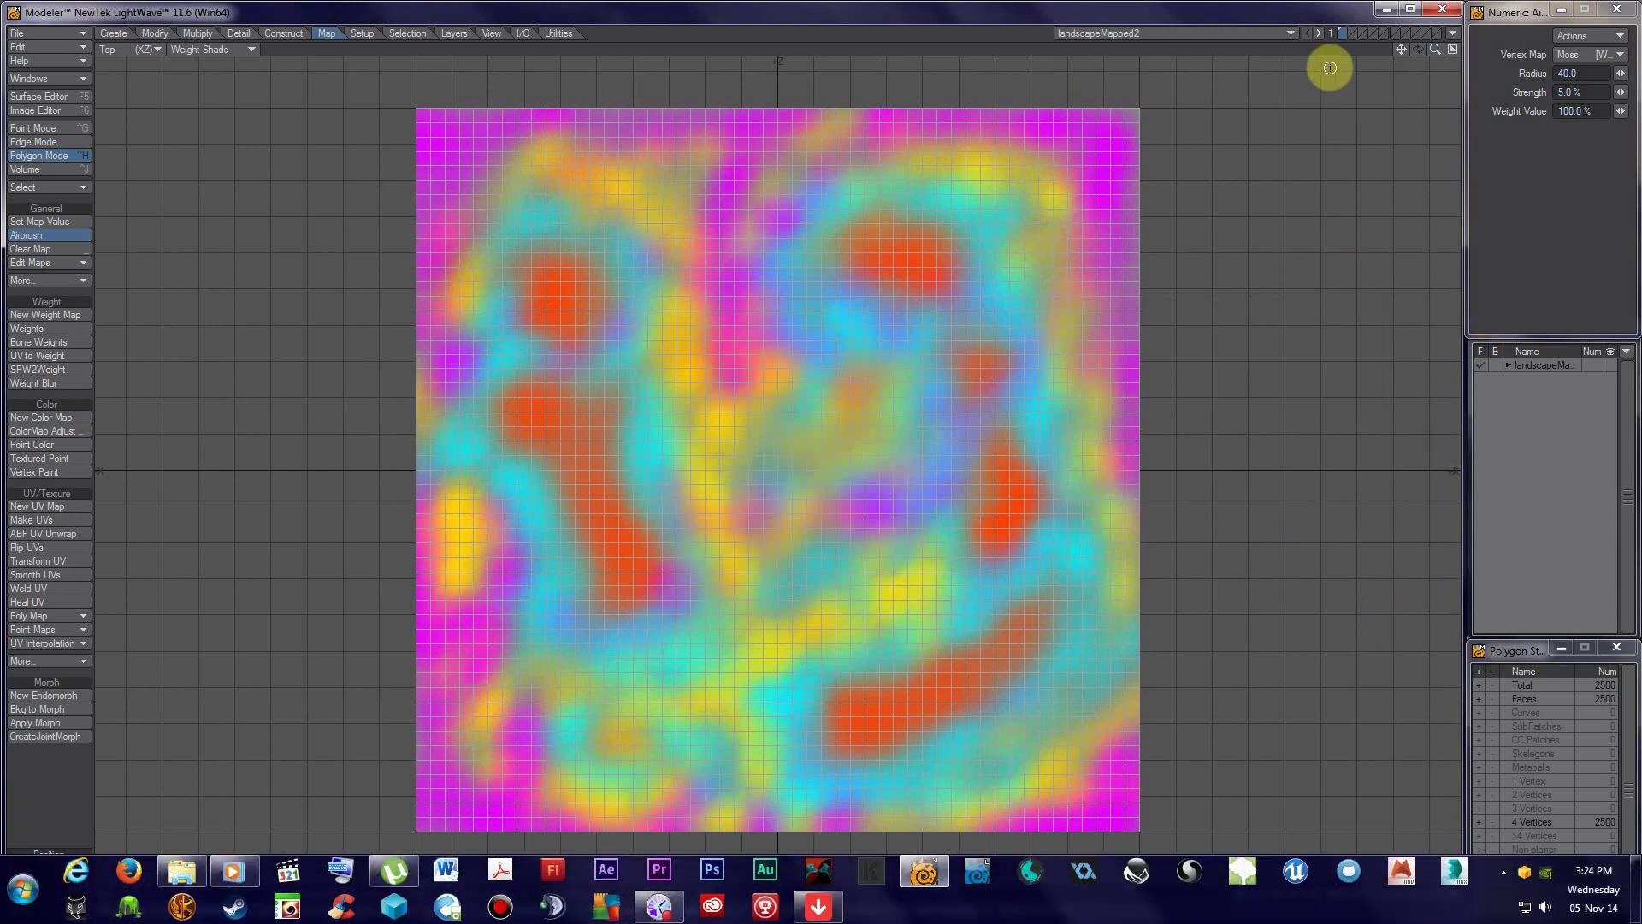
Step: Inspect the terrain in the four-view layout, orbiting Perspective and reframing the Top view
click(1452, 49)
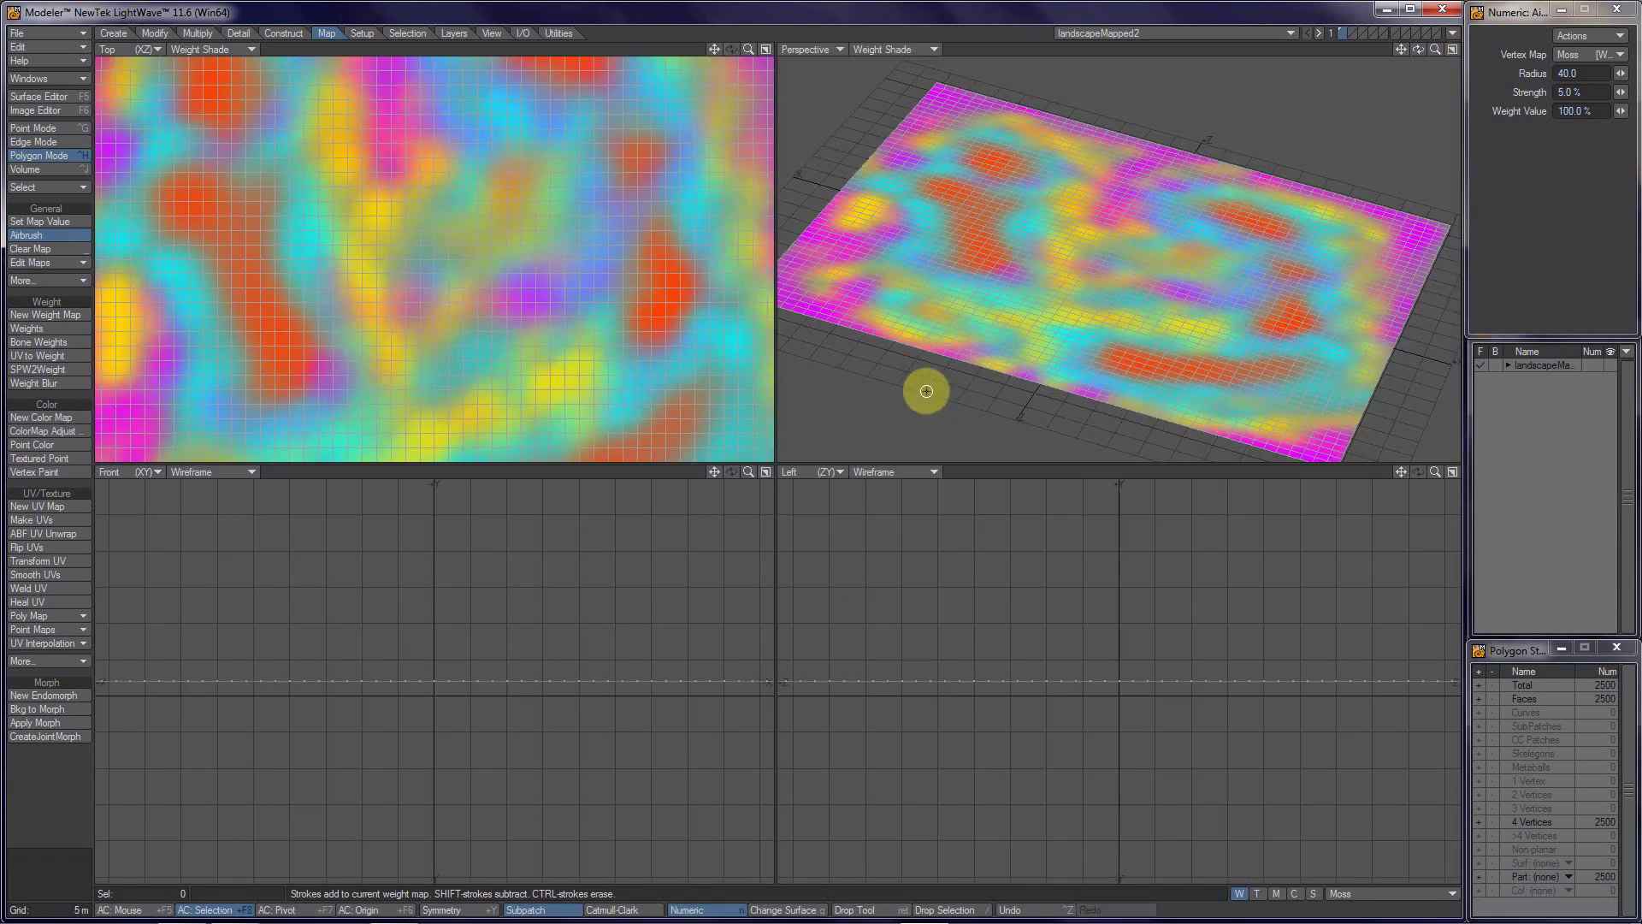
mouse_move(1137, 320)
alt+mouse_down()
mouse_move(1067, 297)
mouse_move(1033, 243)
mouse_move(1144, 348)
mouse_move(1209, 275)
mouse_move(1129, 172)
mouse_move(1063, 285)
mouse_move(1136, 268)
mouse_move(839, 378)
alt+mouse_up()
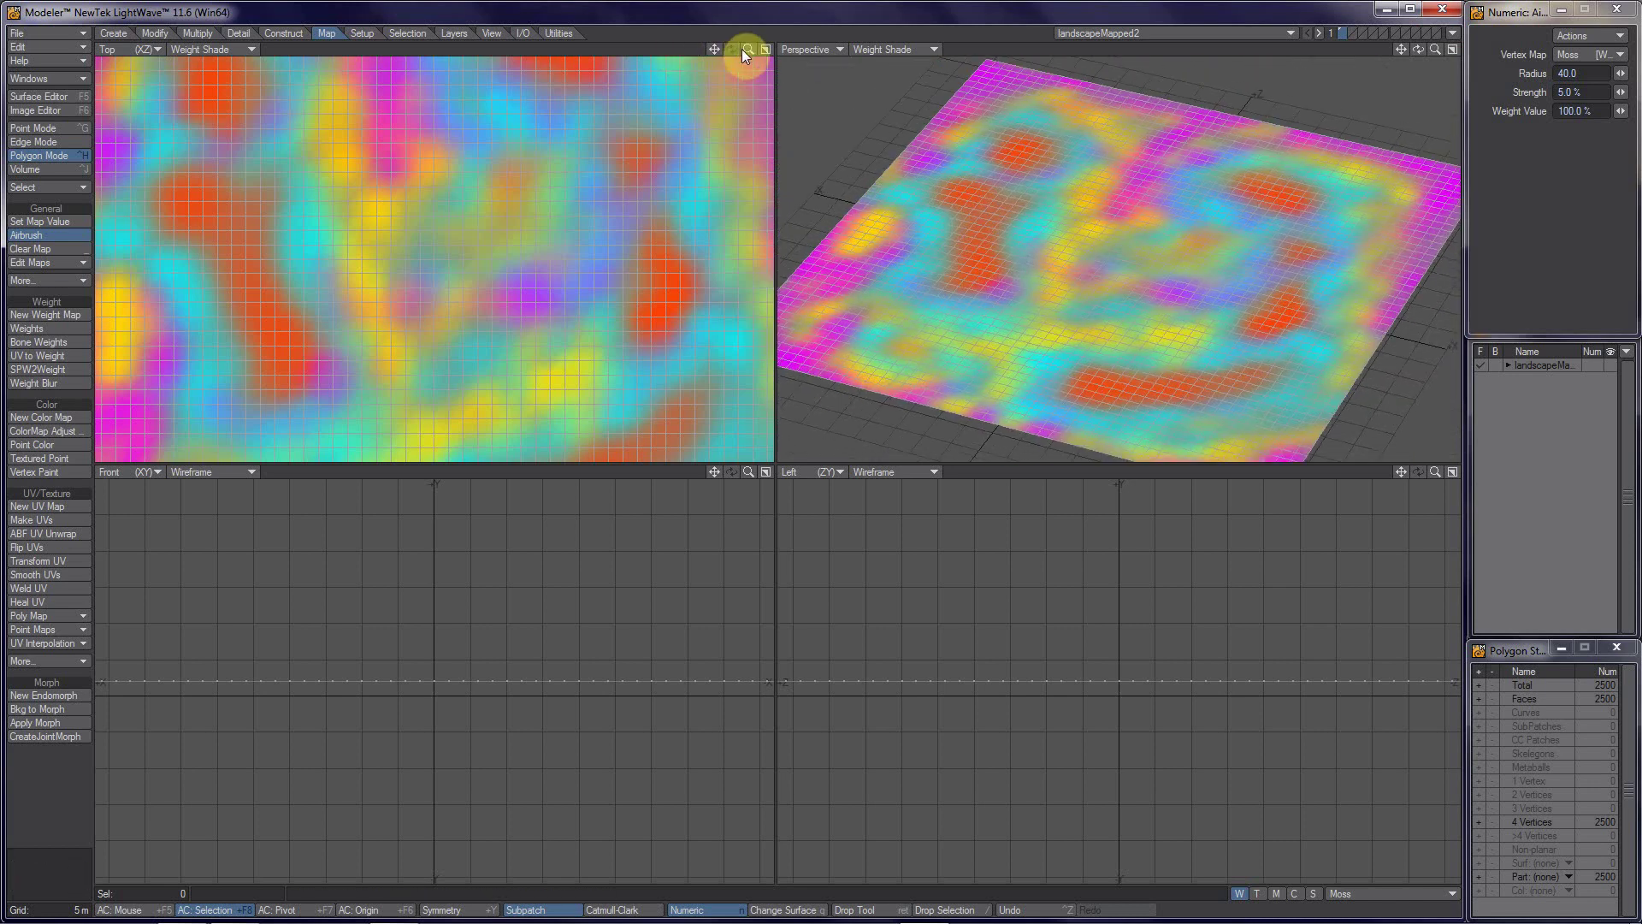
drag(742, 49, 741, 124)
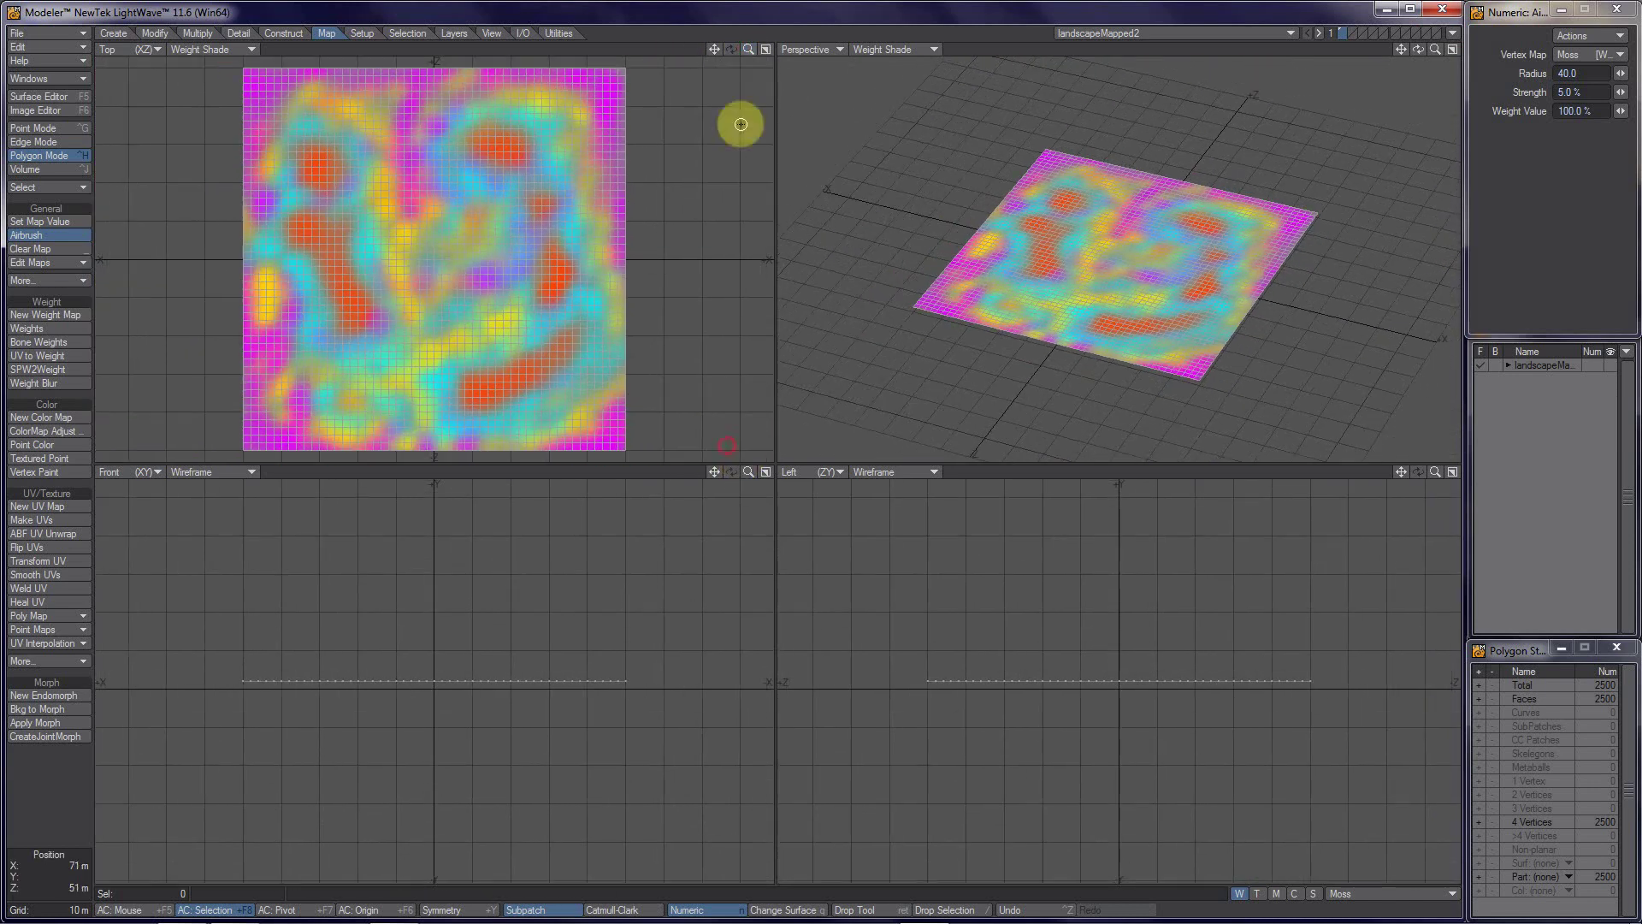
alt+drag(616, 271, 670, 228)
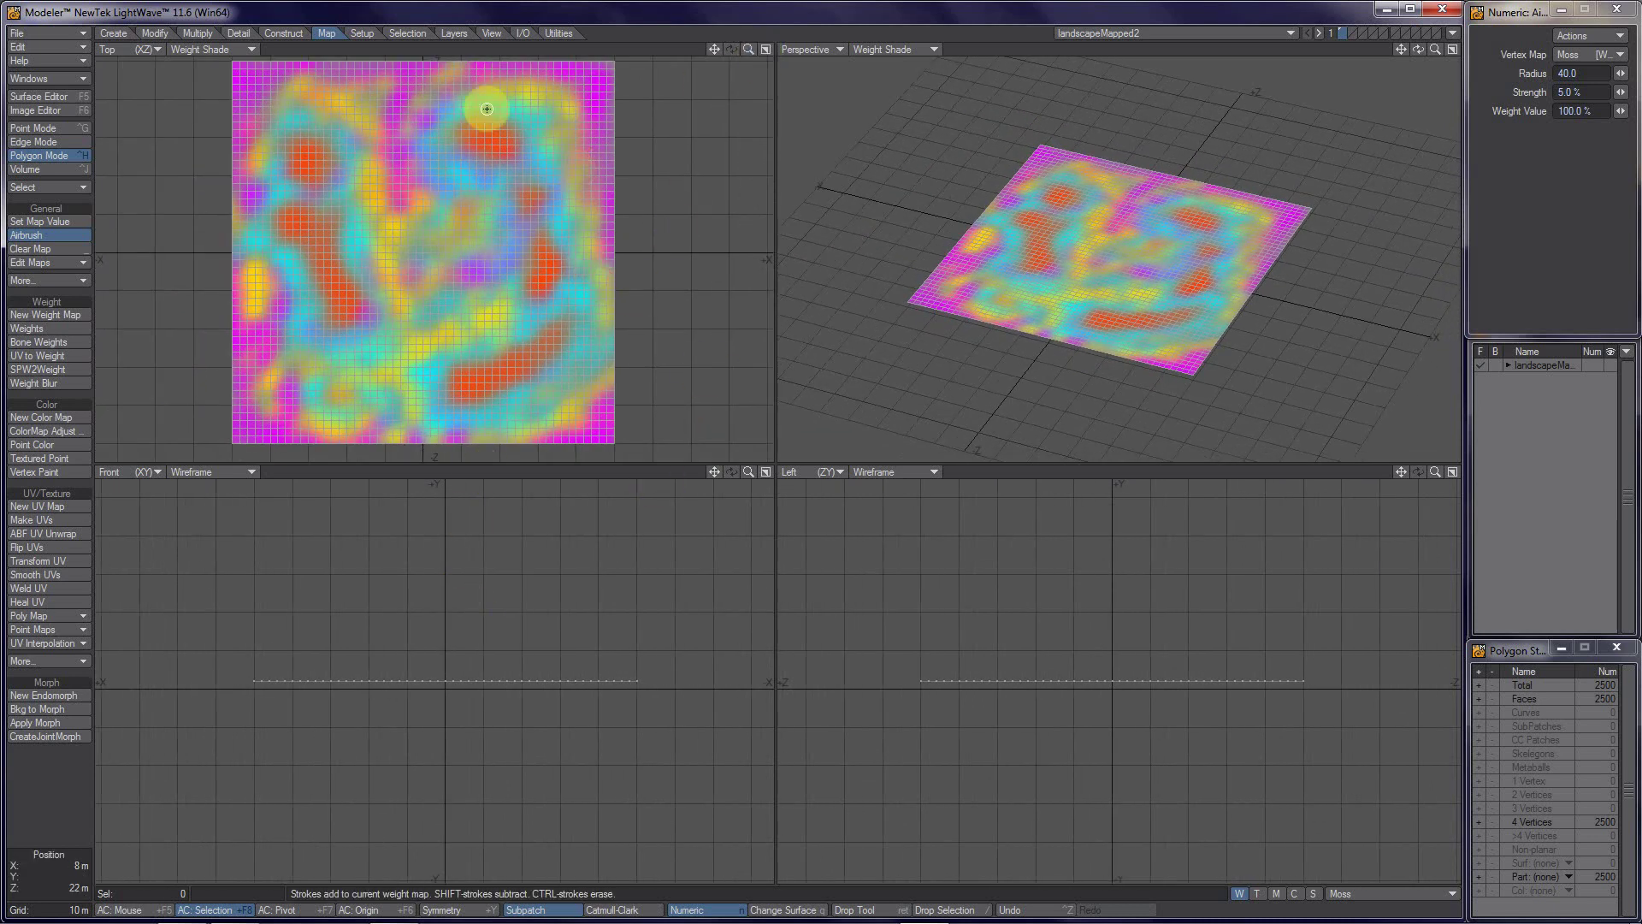
drag(747, 47, 733, 459)
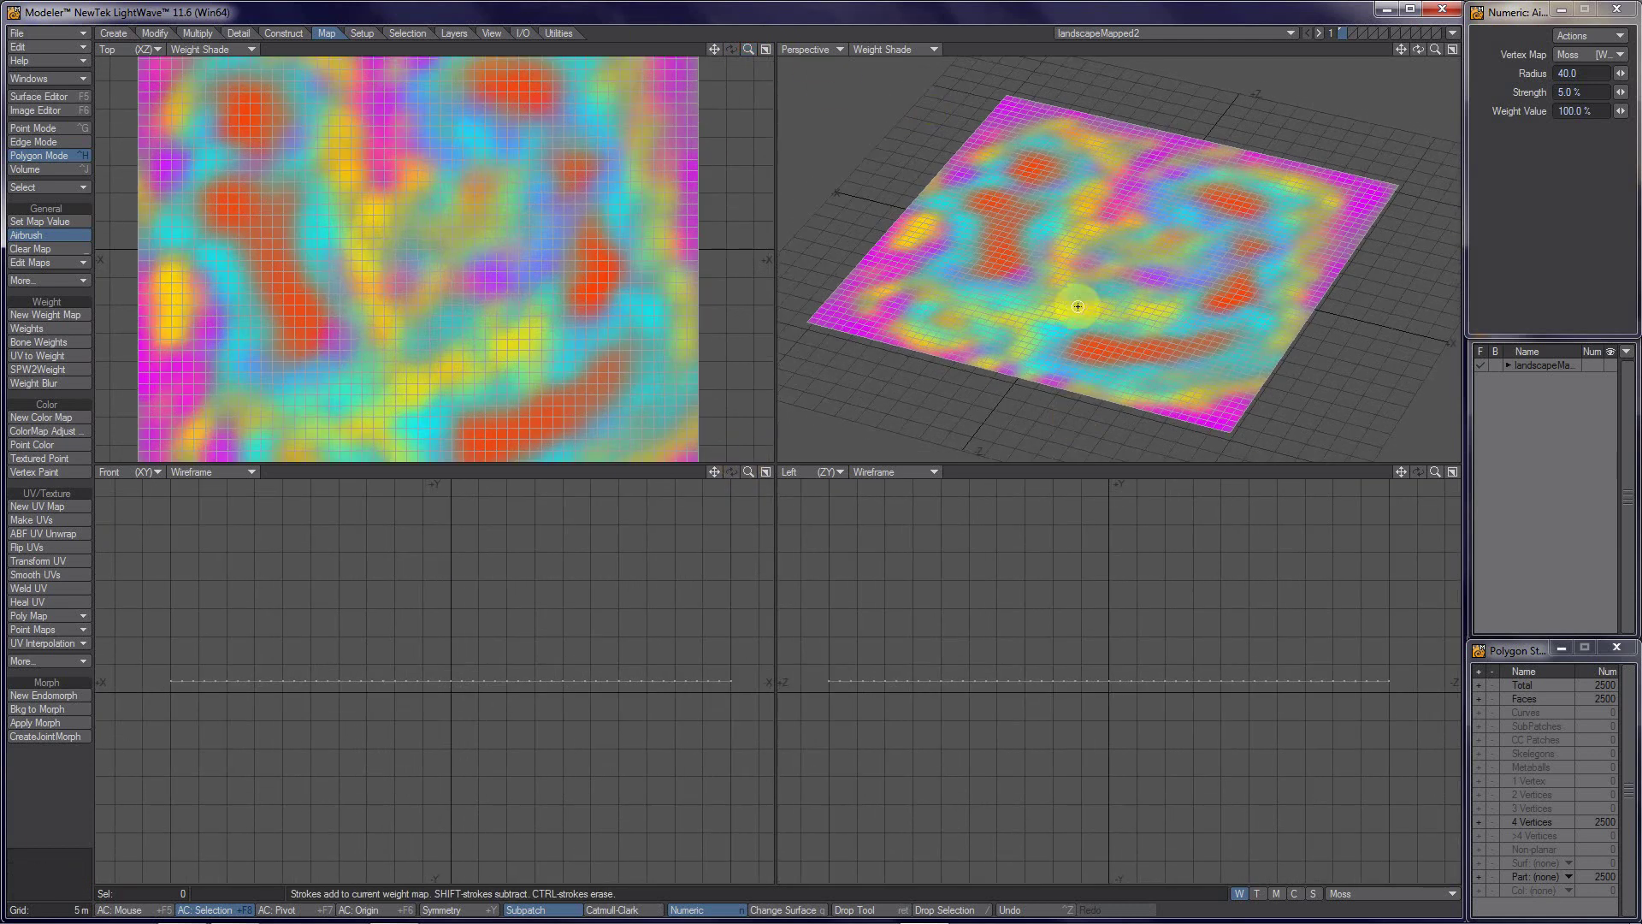
Step: Maximize the Top view, drop the Airbrush and switch to Point Mode with Ctrl+G
click(766, 50)
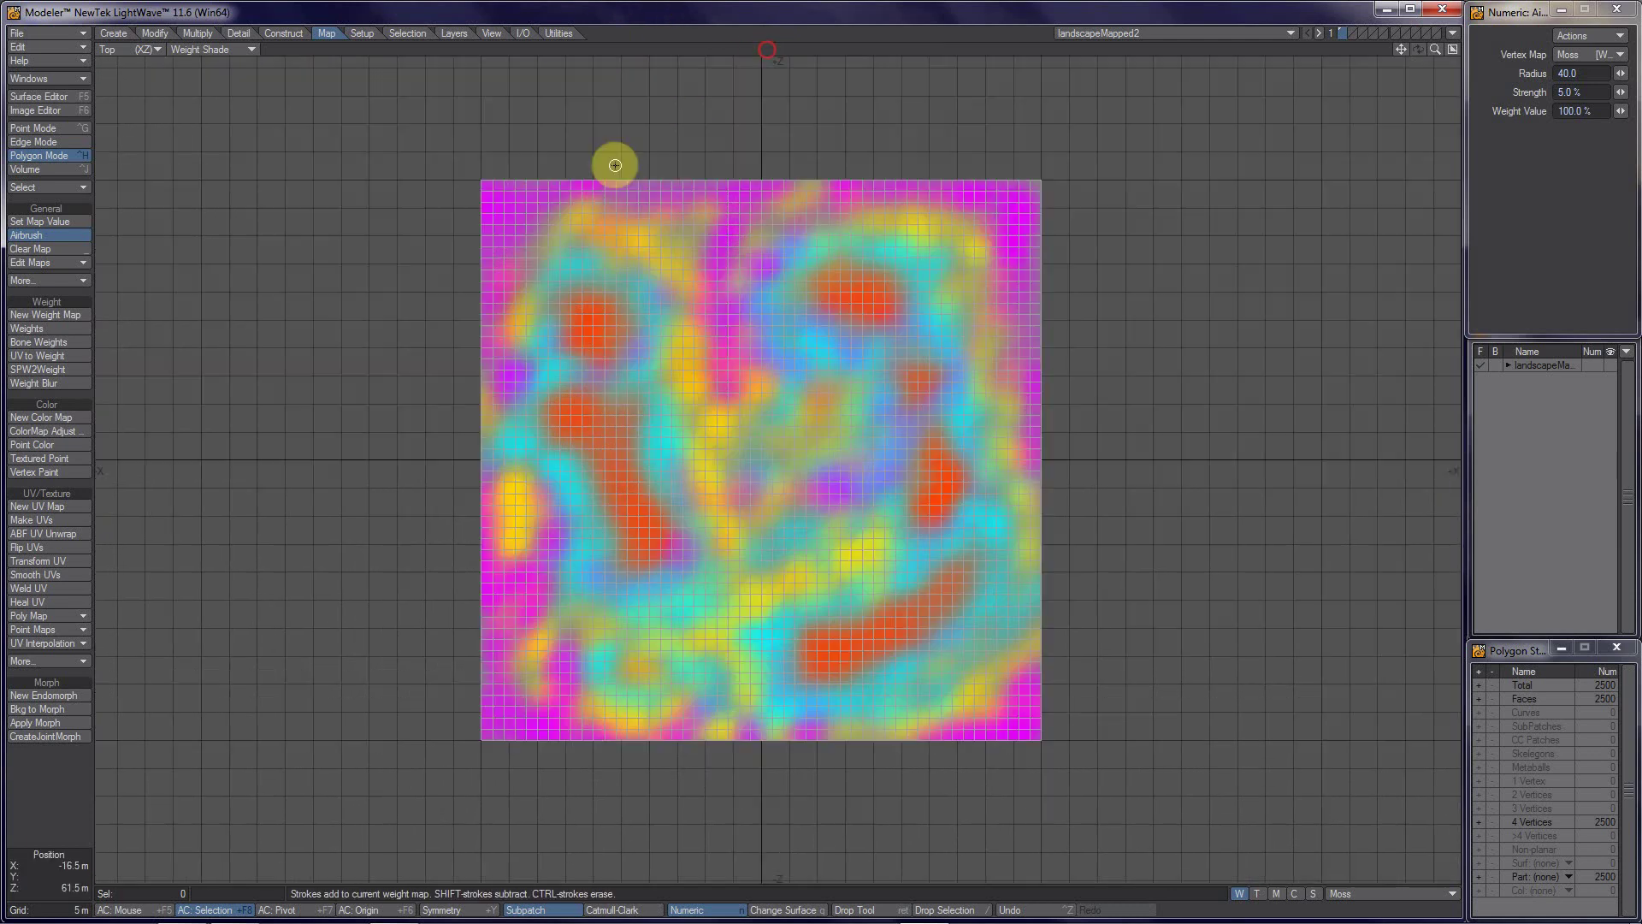
key(period)
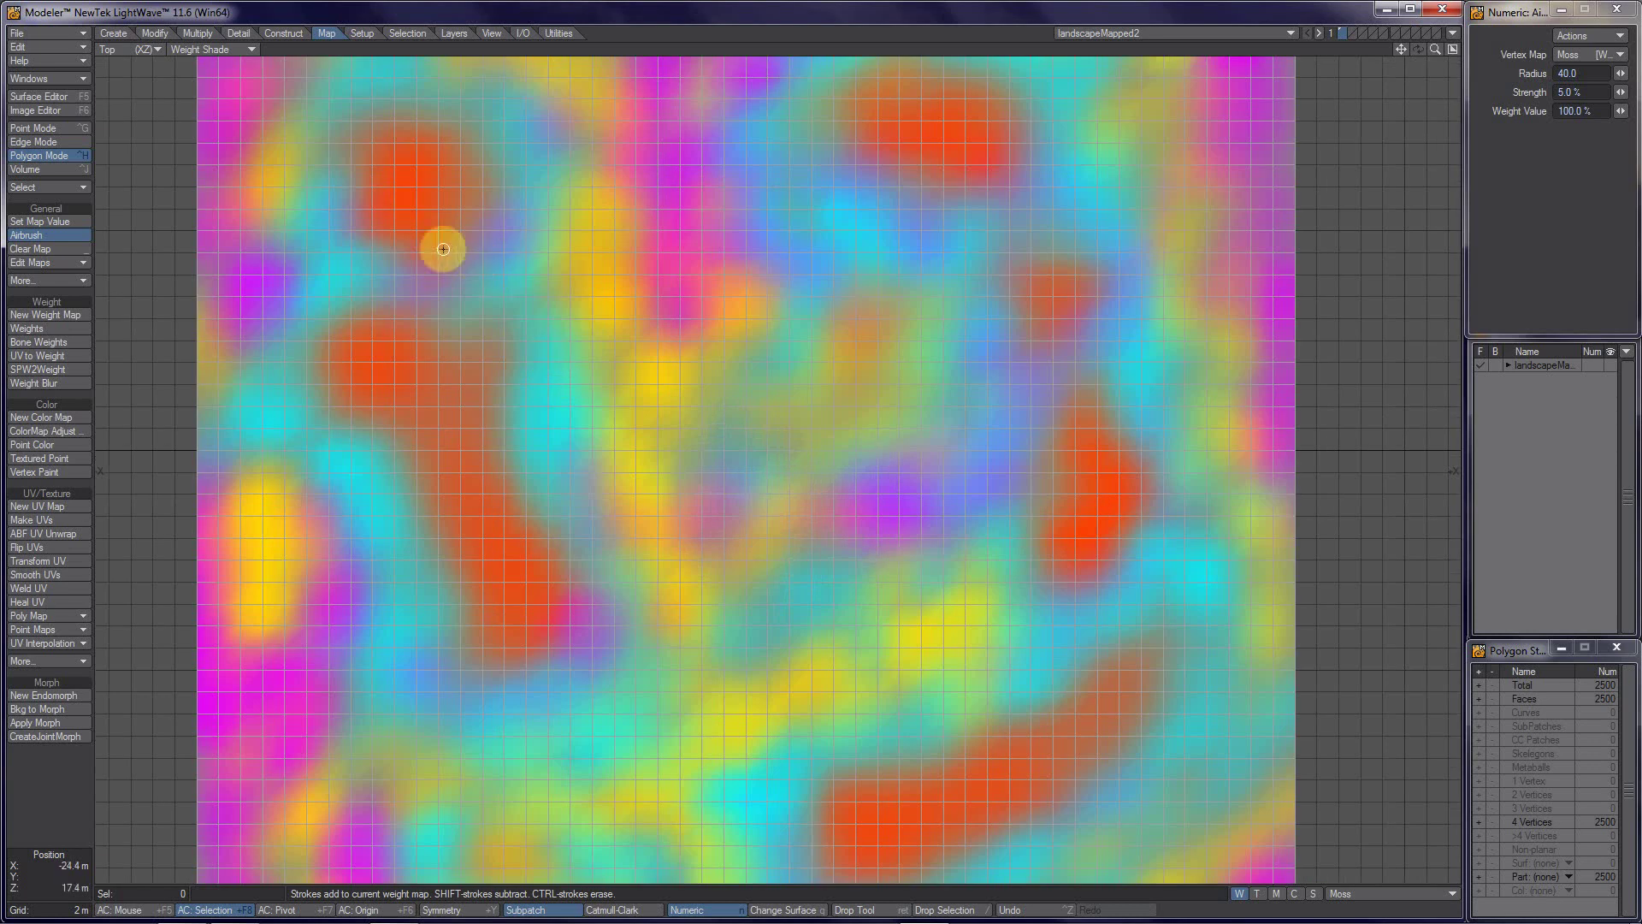
key(space)
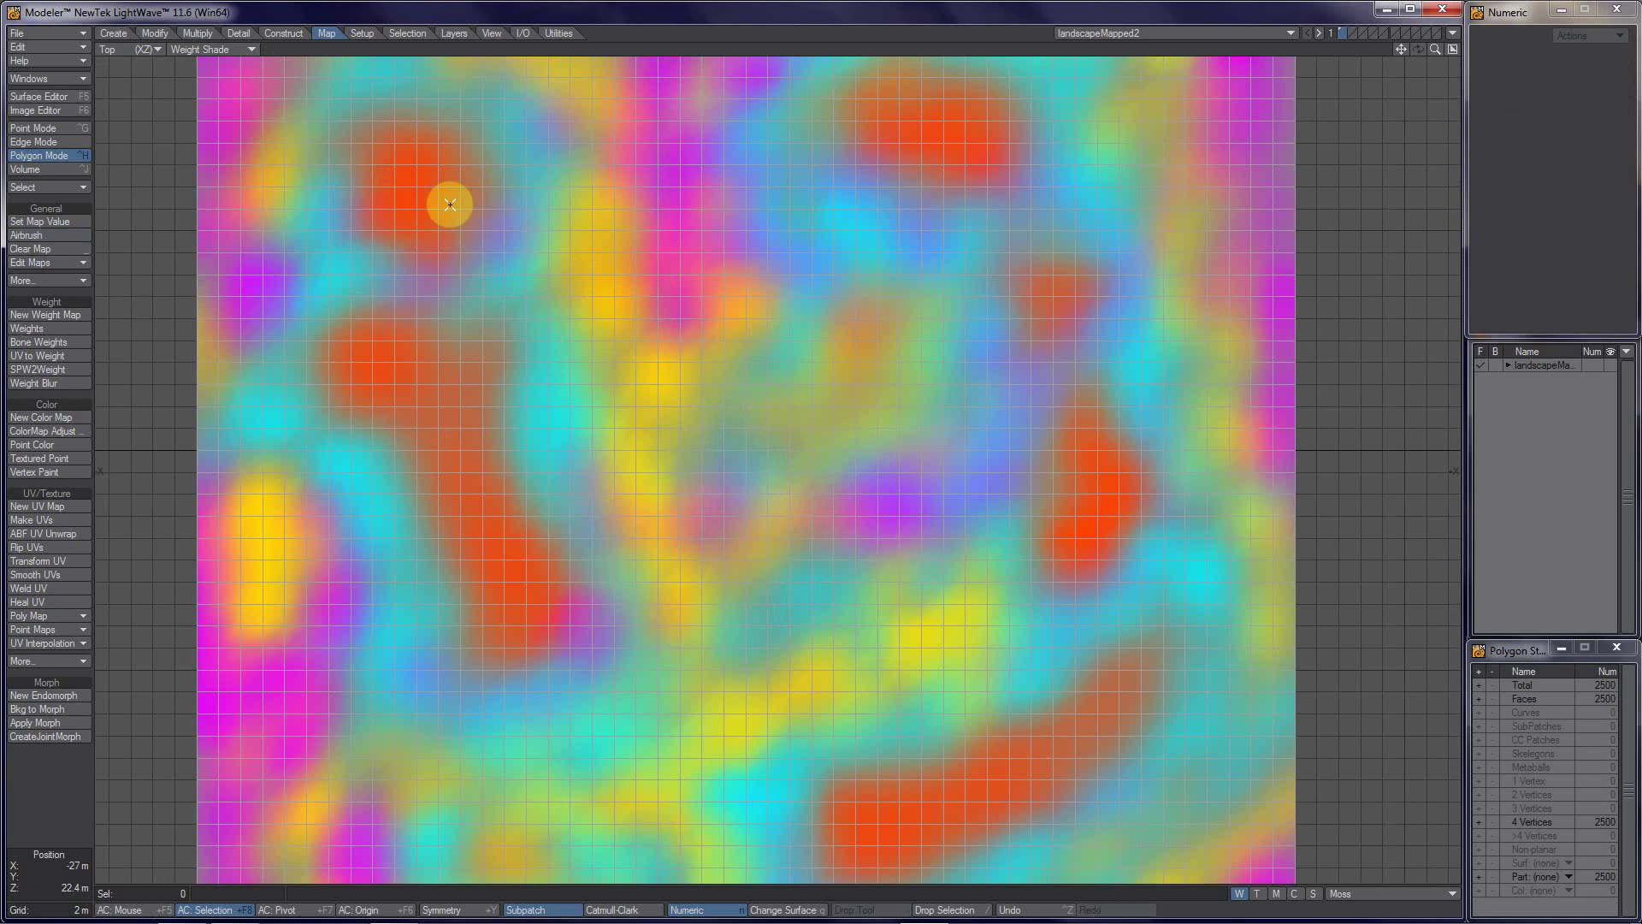
key(ctrl+g)
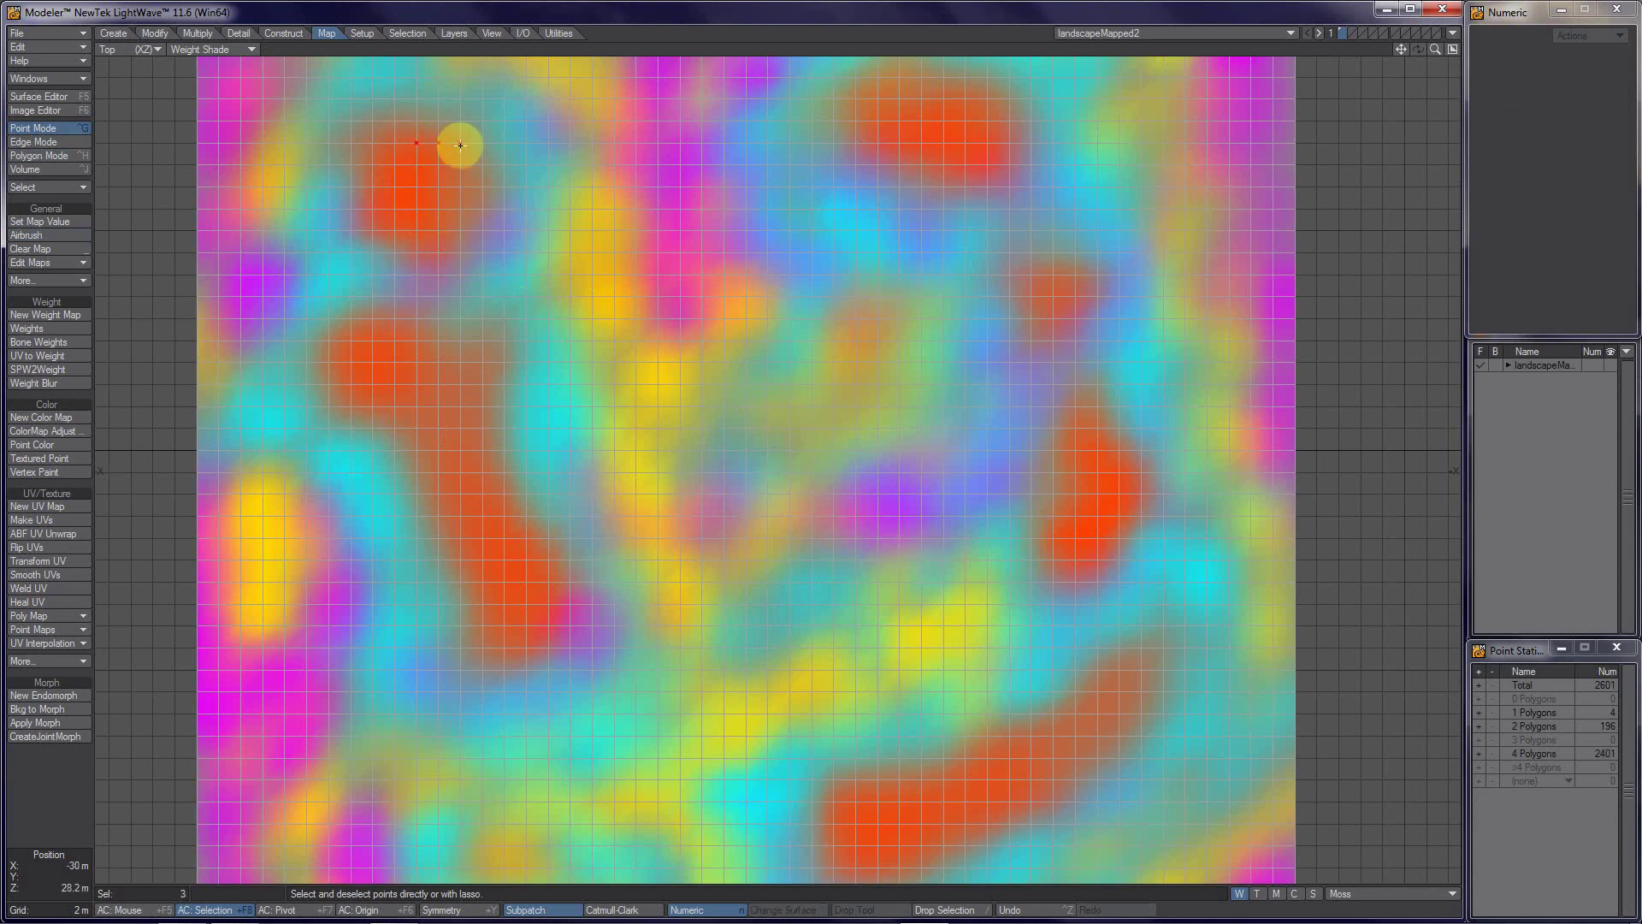
Step: Lasso the 243 points in the red and orange high-weight blobs, then restore the quad layout
mouse_move(460, 146)
mouse_down()
mouse_move(479, 188)
mouse_move(455, 242)
mouse_move(396, 172)
mouse_move(502, 205)
mouse_up()
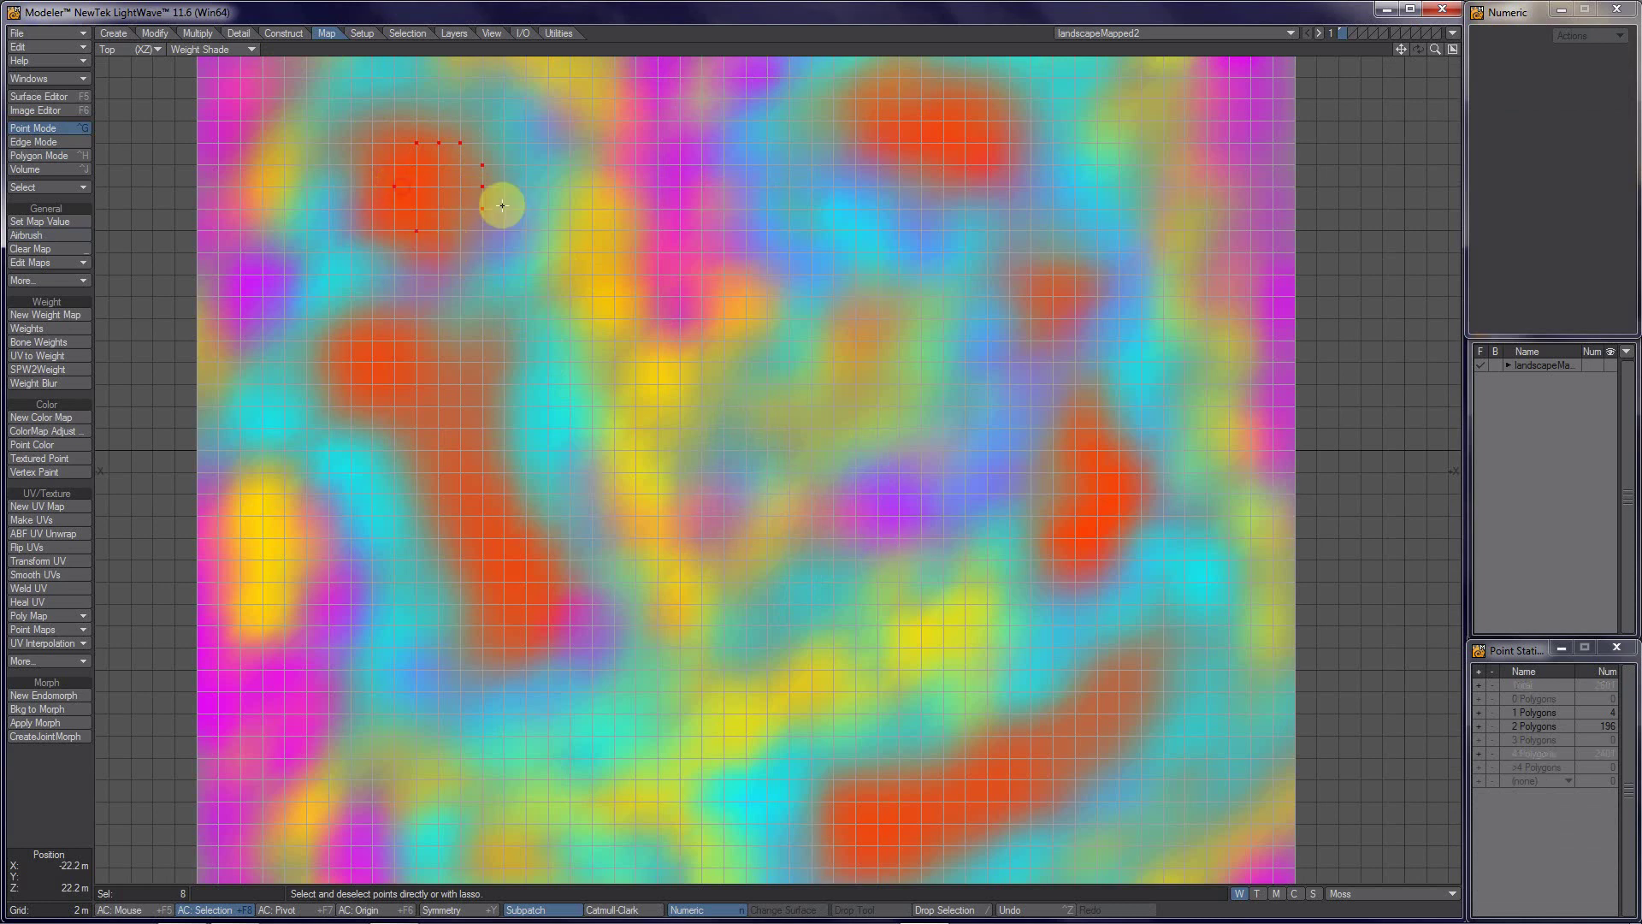
key(/)
scroll(517, 193, down, 1)
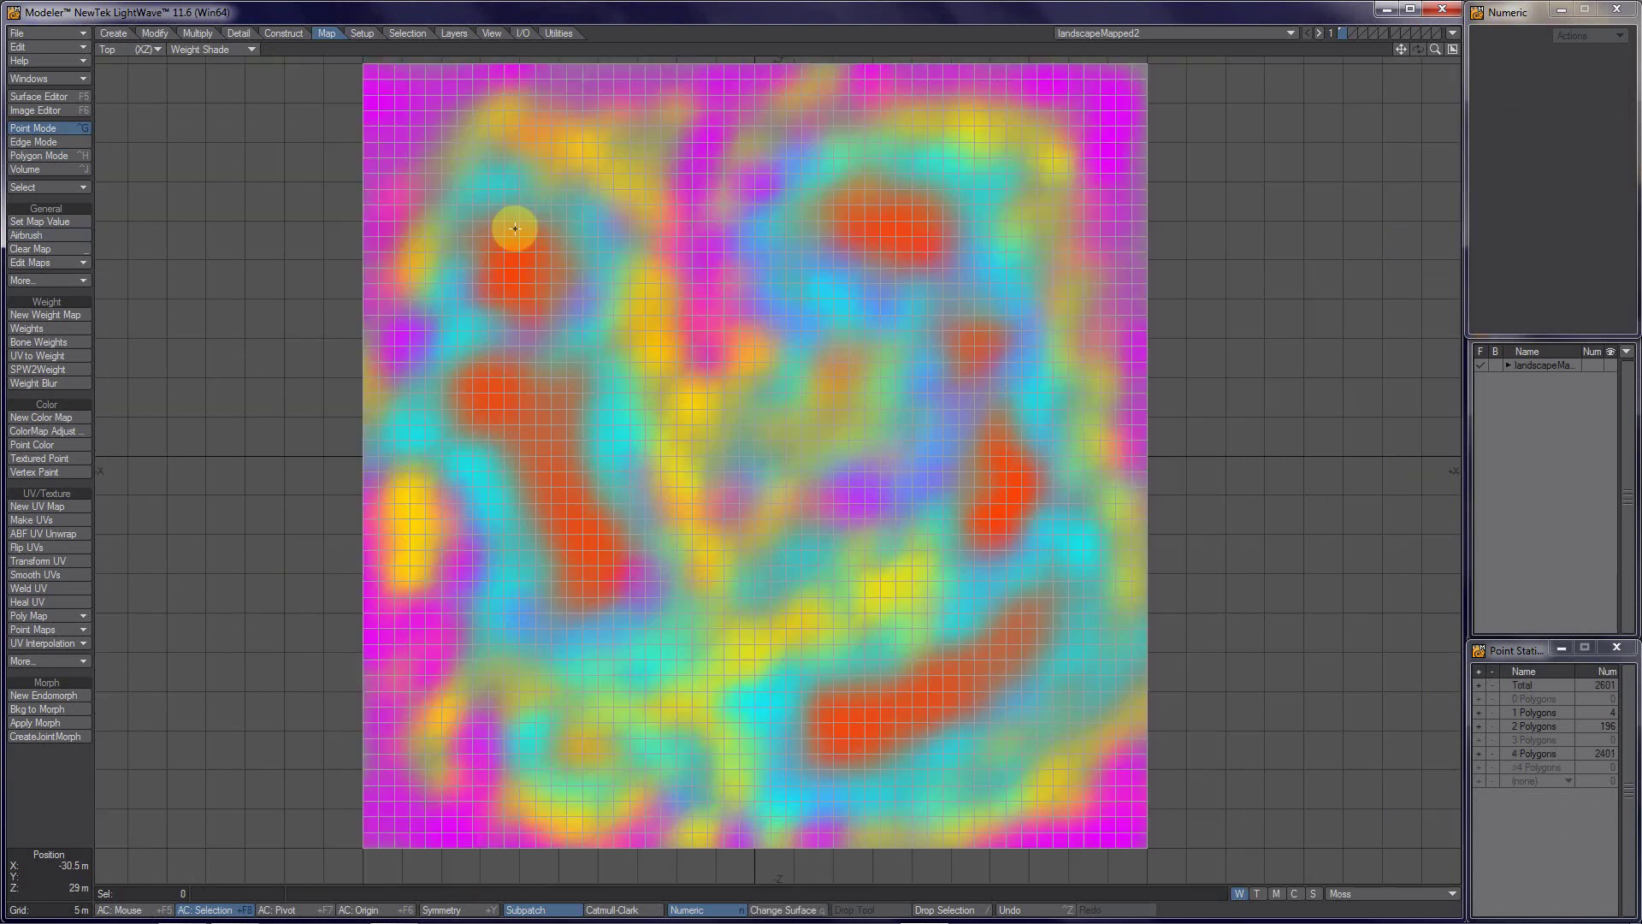
scroll(562, 265, up, 1)
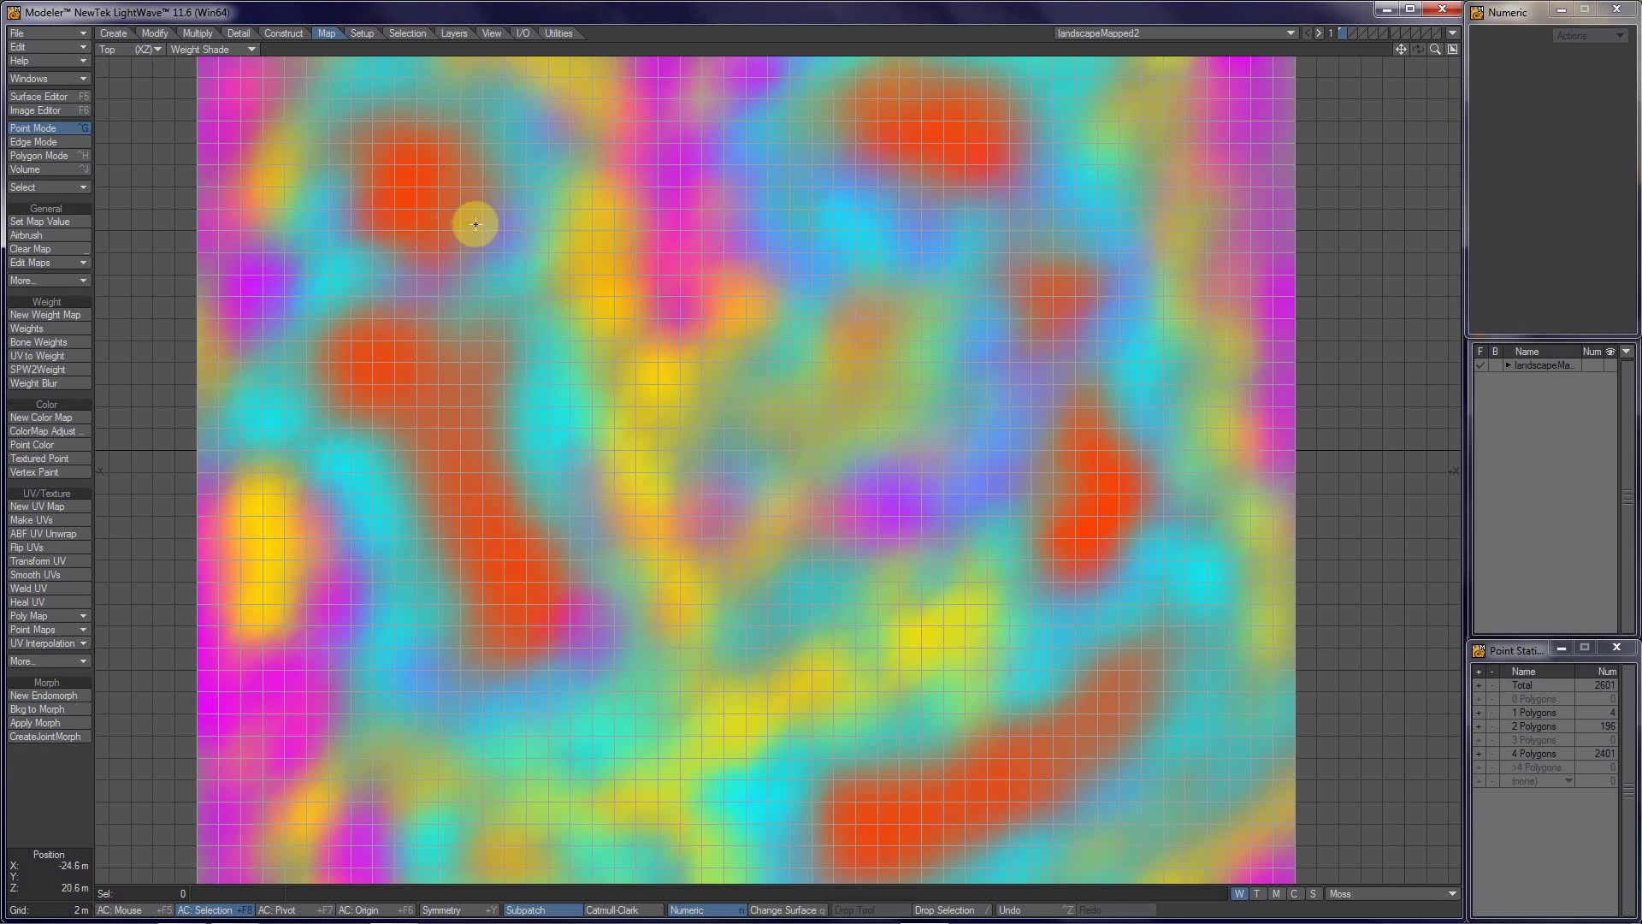
mouse_move(481, 215)
right_down()
mouse_move(470, 132)
mouse_move(403, 107)
mouse_move(341, 194)
mouse_move(390, 254)
mouse_move(348, 300)
mouse_move(414, 465)
mouse_move(436, 631)
mouse_move(611, 640)
mouse_move(494, 416)
mouse_move(540, 309)
mouse_move(433, 283)
mouse_move(476, 220)
right_up()
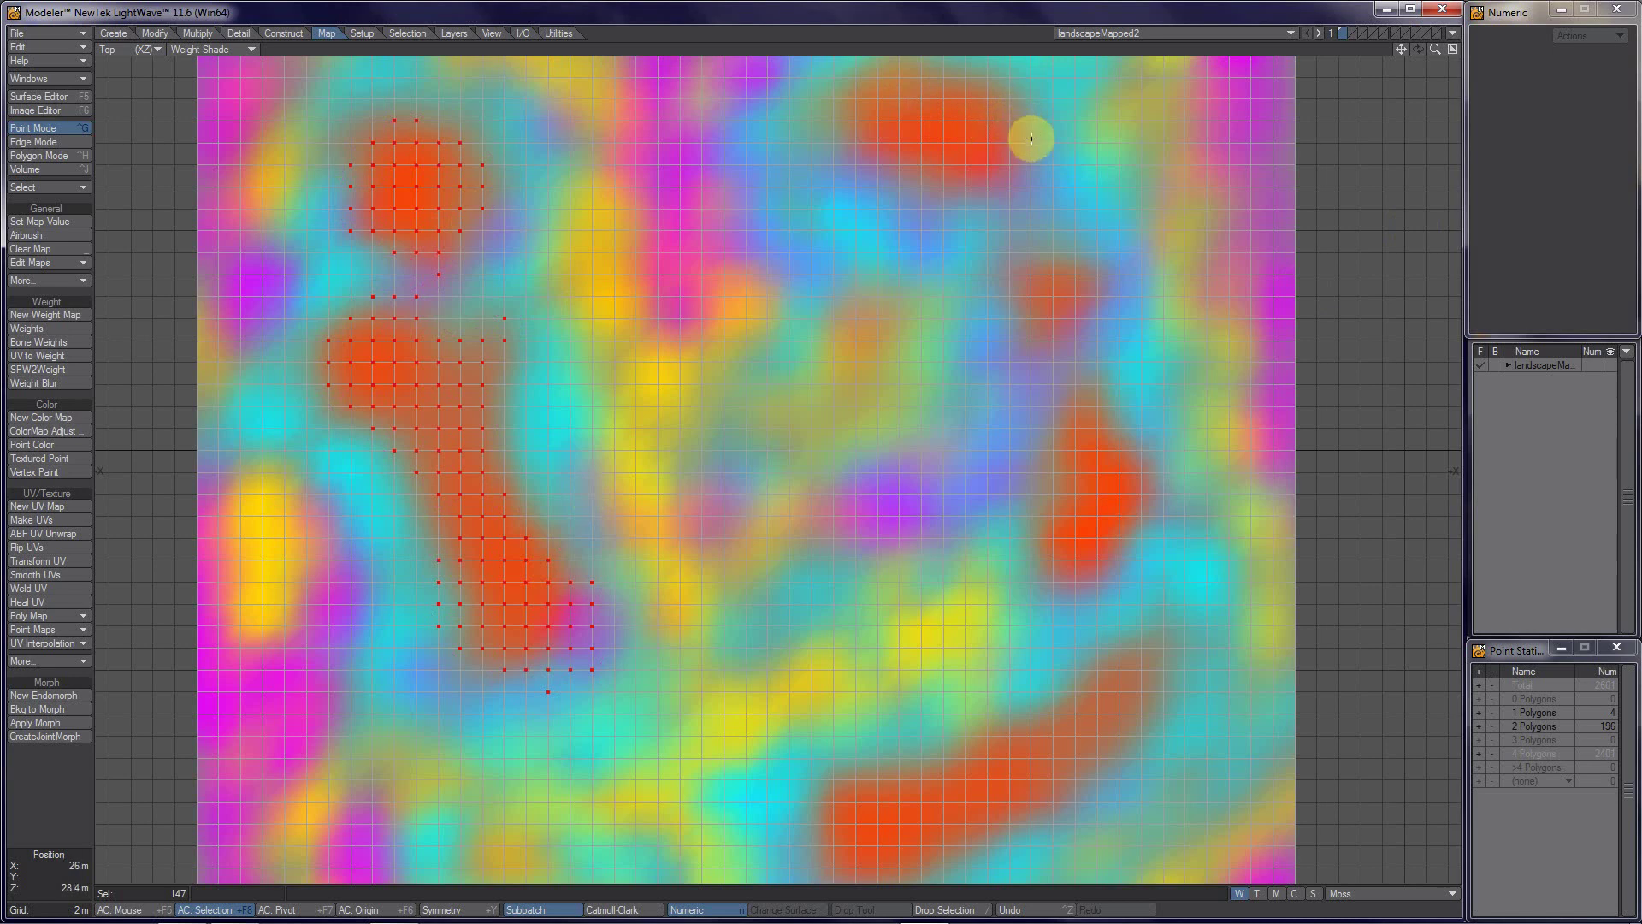
mouse_move(1030, 135)
right_down()
mouse_move(953, 69)
mouse_move(854, 80)
mouse_move(894, 183)
mouse_move(1008, 177)
mouse_move(1029, 119)
right_up()
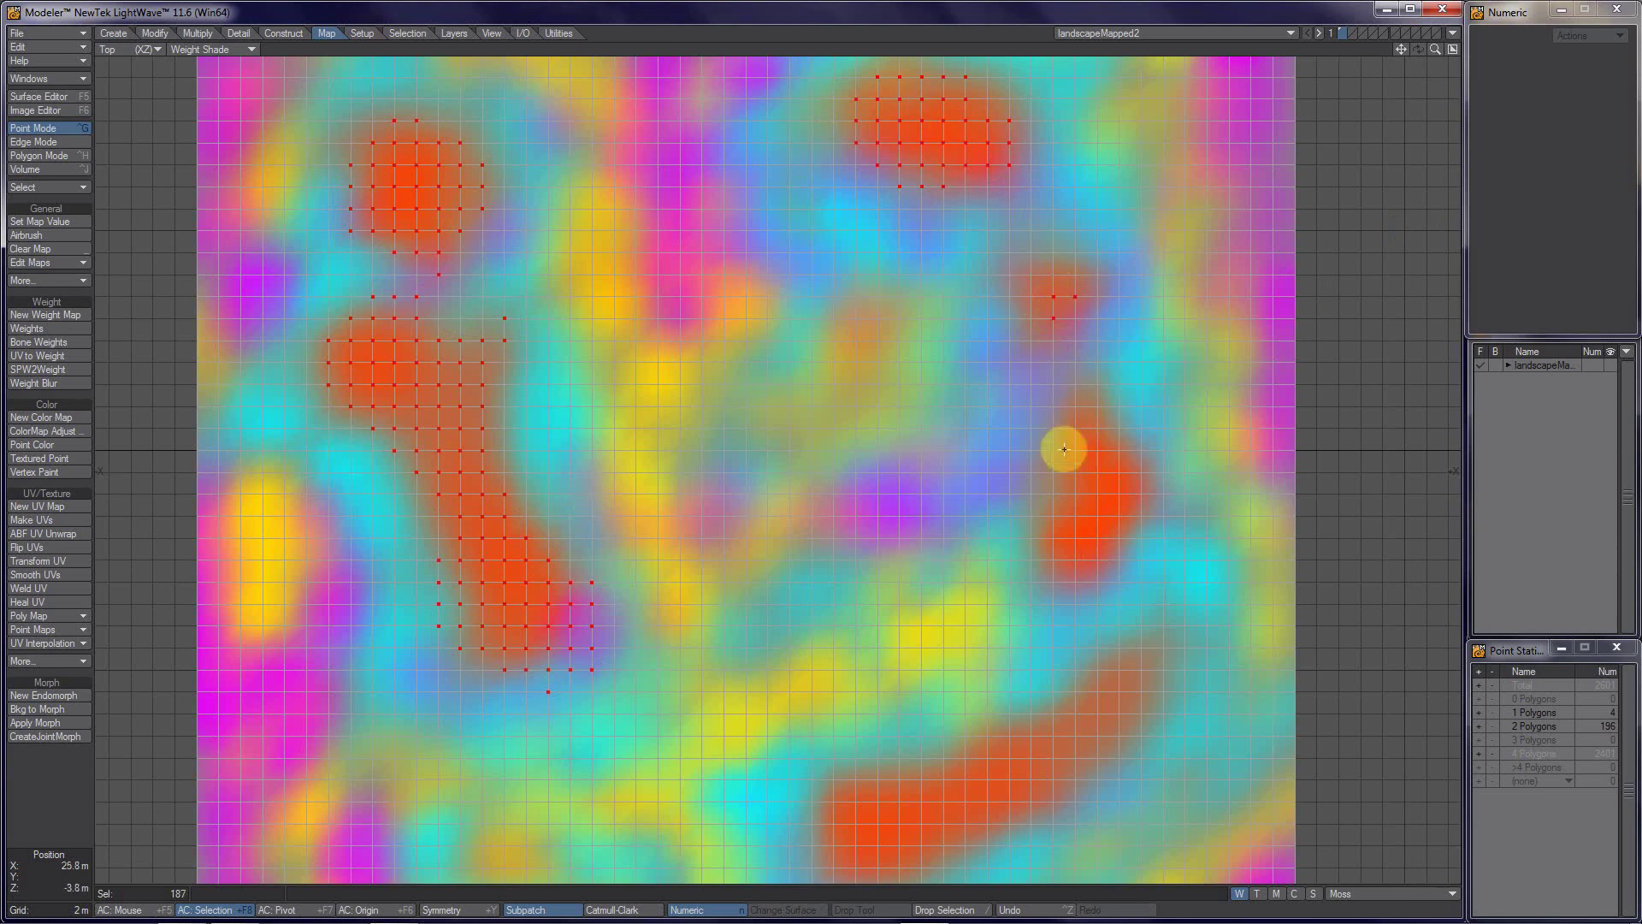
mouse_move(1081, 408)
mouse_down()
mouse_move(1125, 531)
mouse_move(1067, 516)
mouse_move(1082, 407)
mouse_move(1103, 387)
mouse_up()
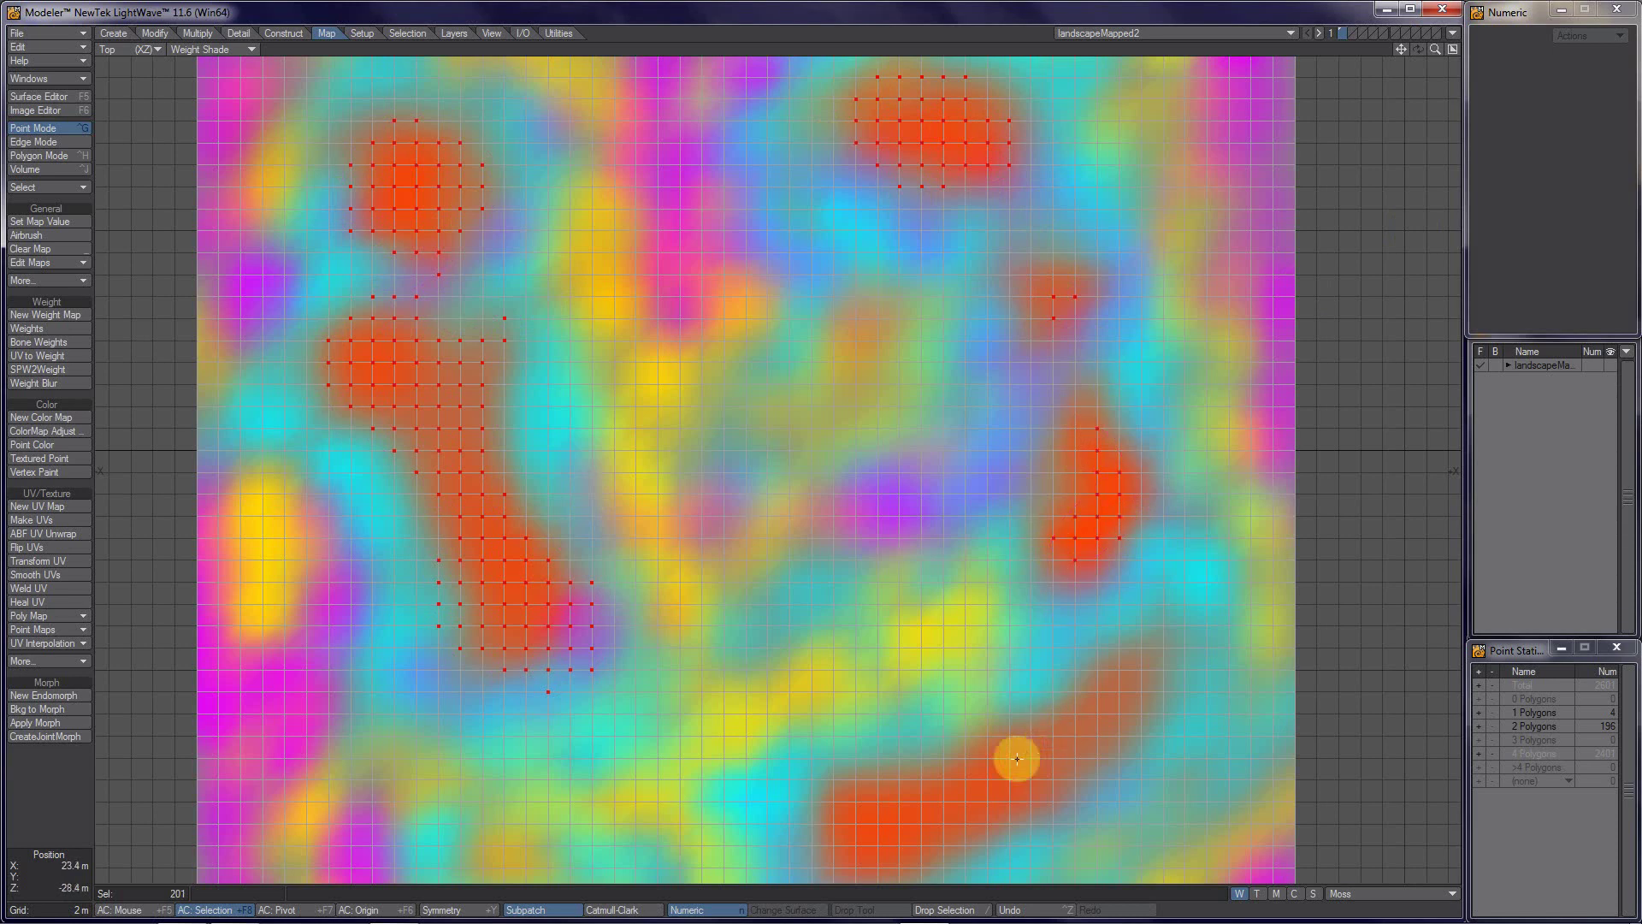
mouse_move(1125, 667)
right_down()
mouse_move(835, 814)
mouse_move(982, 813)
mouse_move(1103, 718)
mouse_move(1127, 665)
right_up()
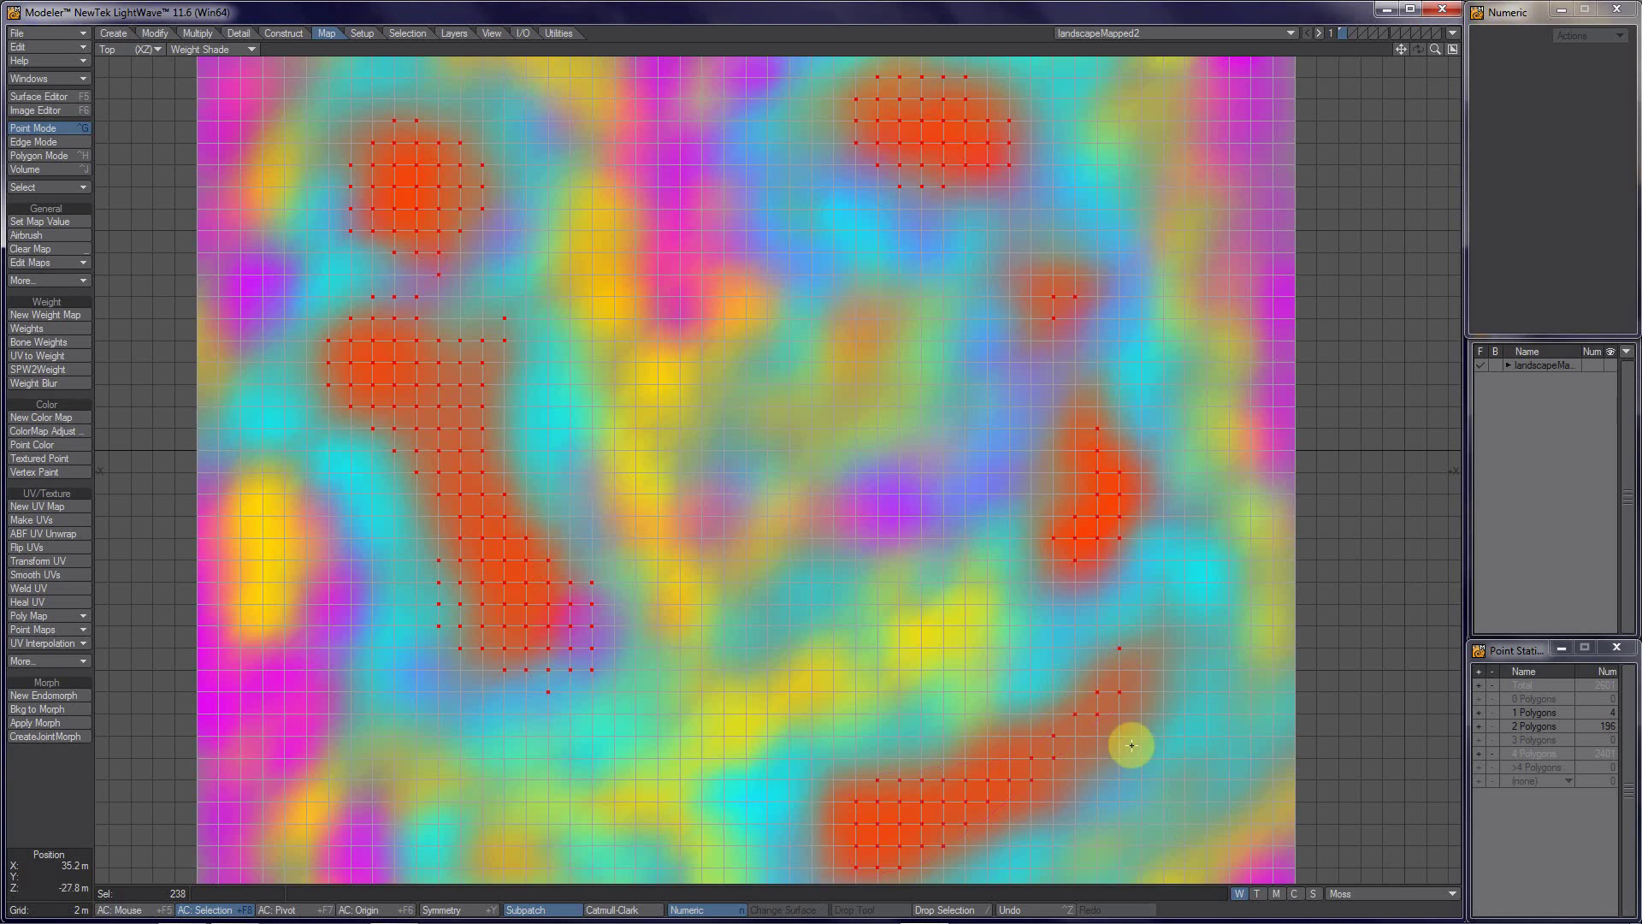
mouse_move(1077, 777)
shift+mouse_down()
mouse_move(1041, 770)
mouse_move(1071, 732)
shift+mouse_up()
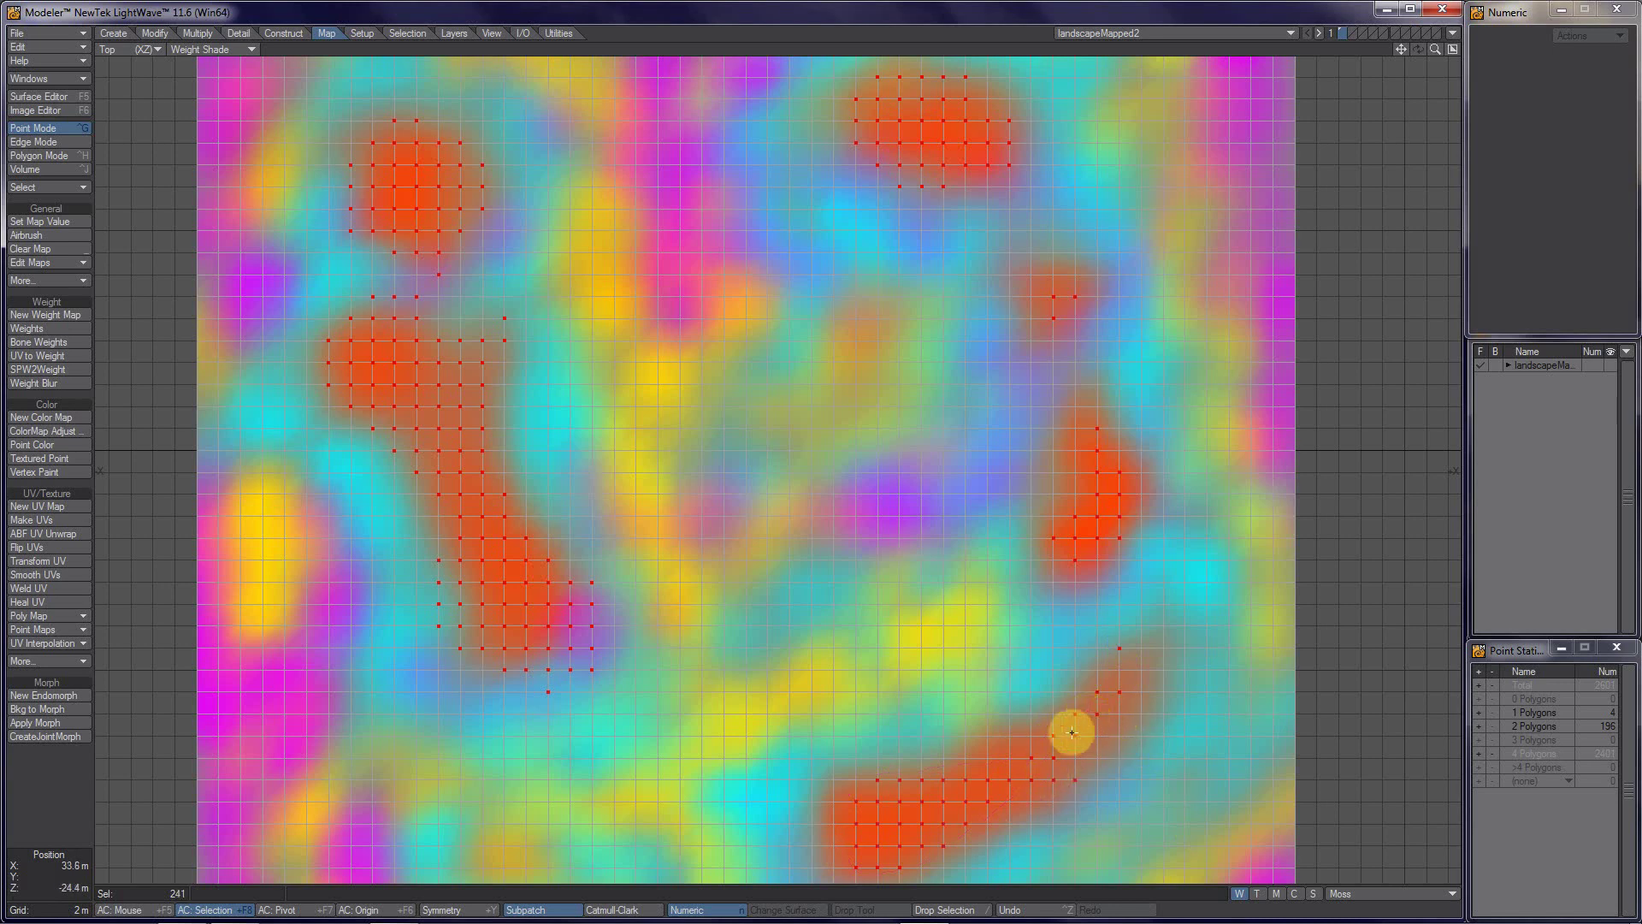
click(1452, 49)
key(t)
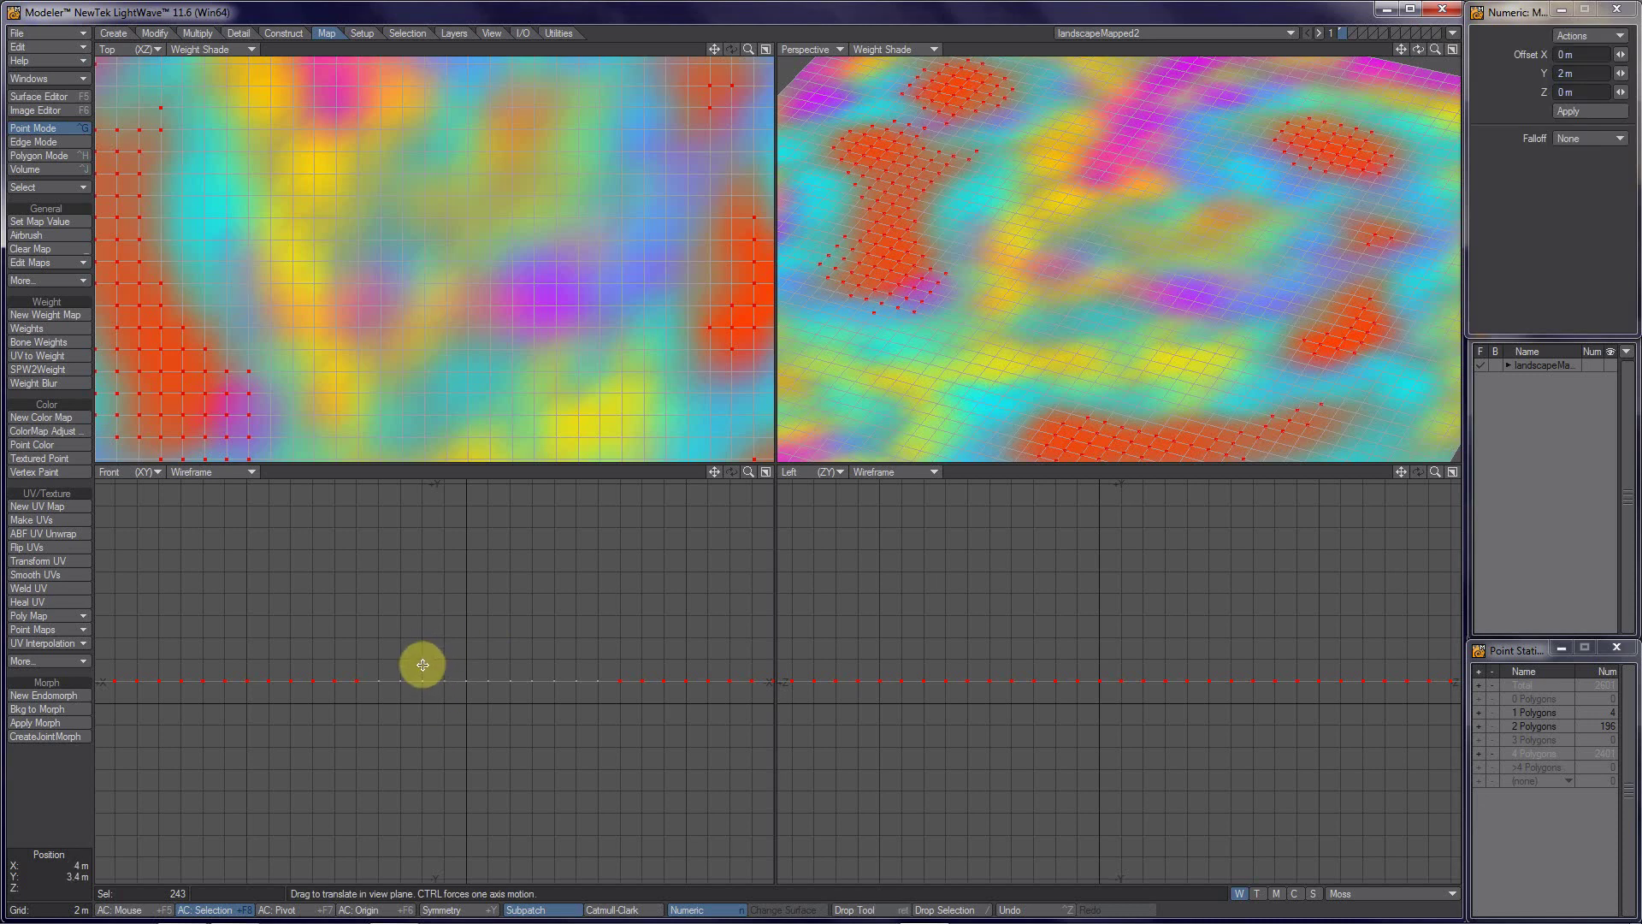
drag(423, 665, 741, 471)
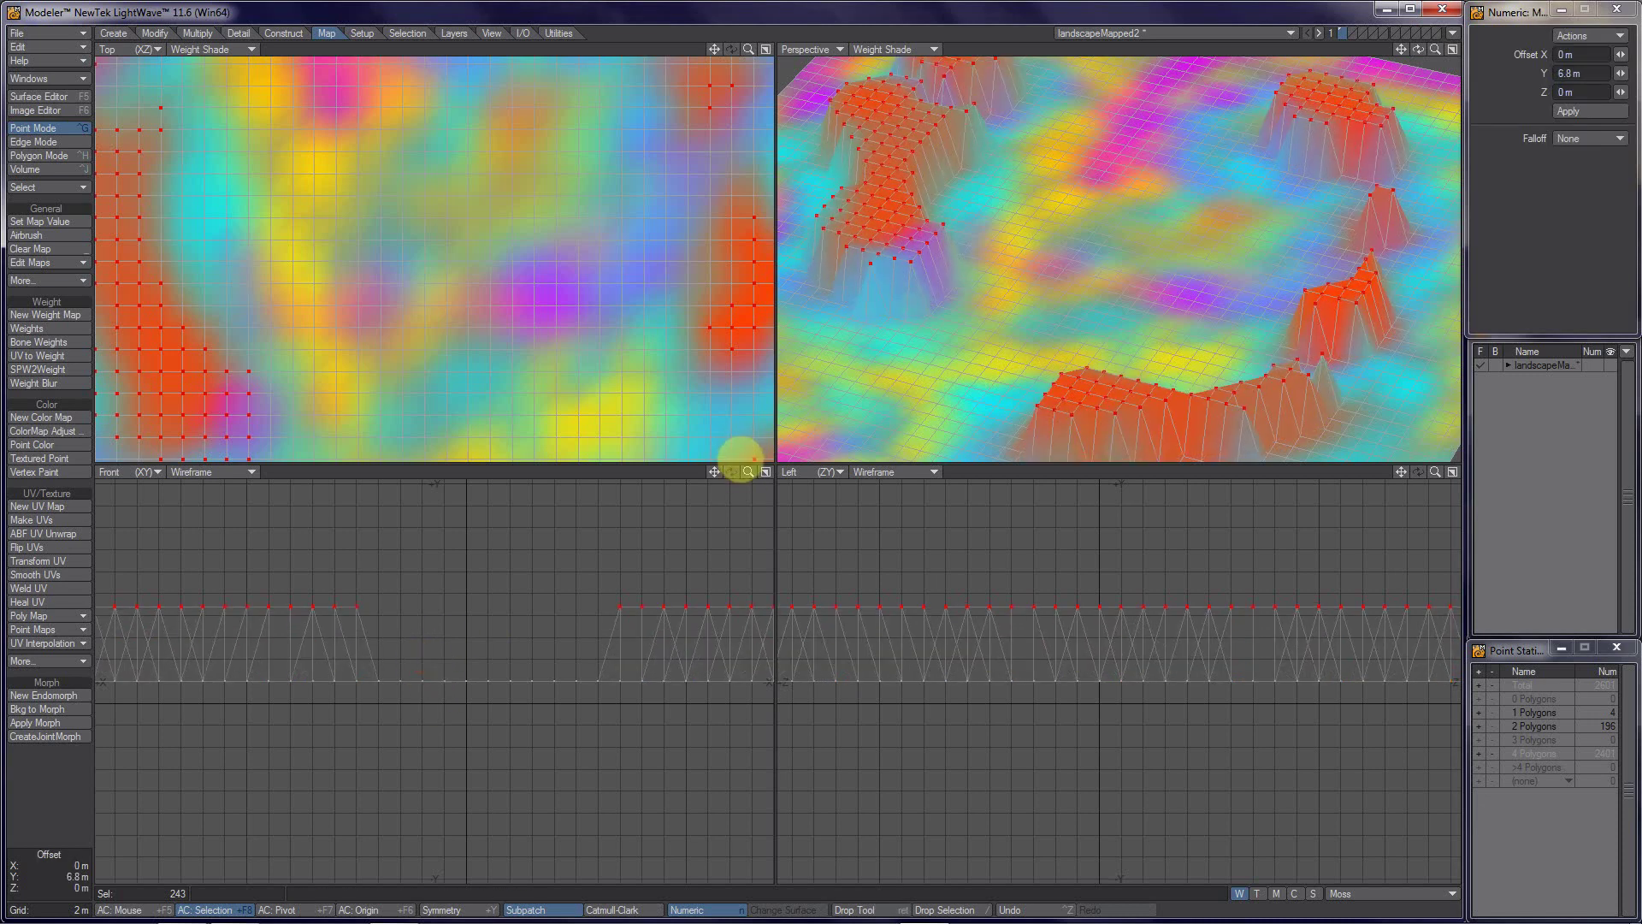
key(ctrl+z)
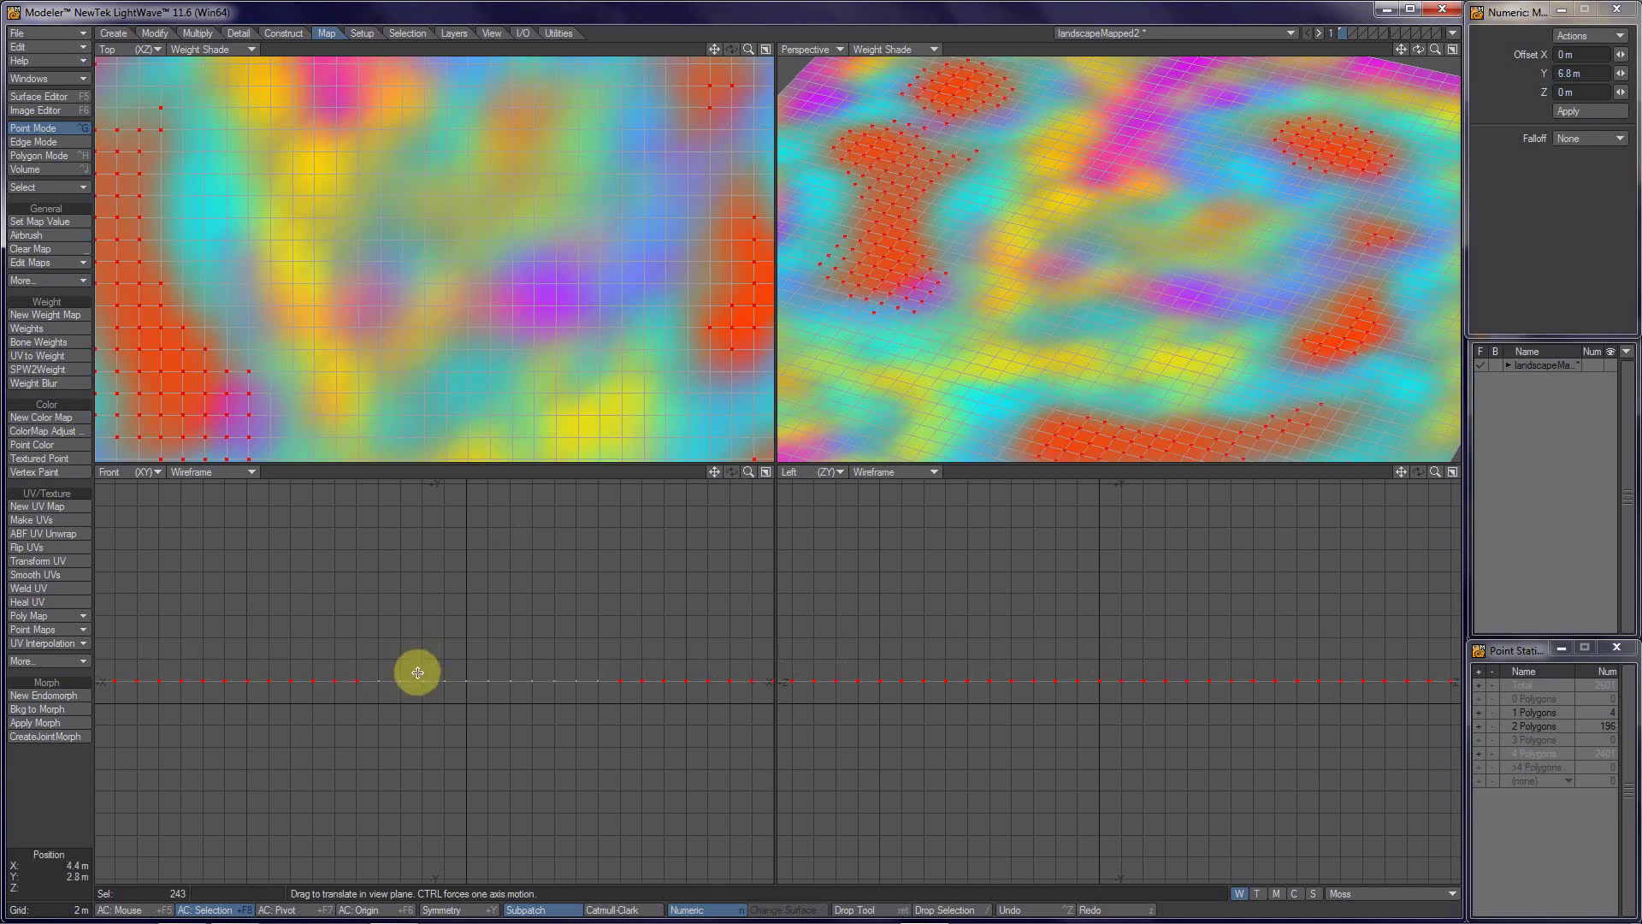
mouse_move(417, 673)
mouse_down()
mouse_move(741, 459)
mouse_move(418, 673)
mouse_move(741, 459)
mouse_move(411, 694)
mouse_up()
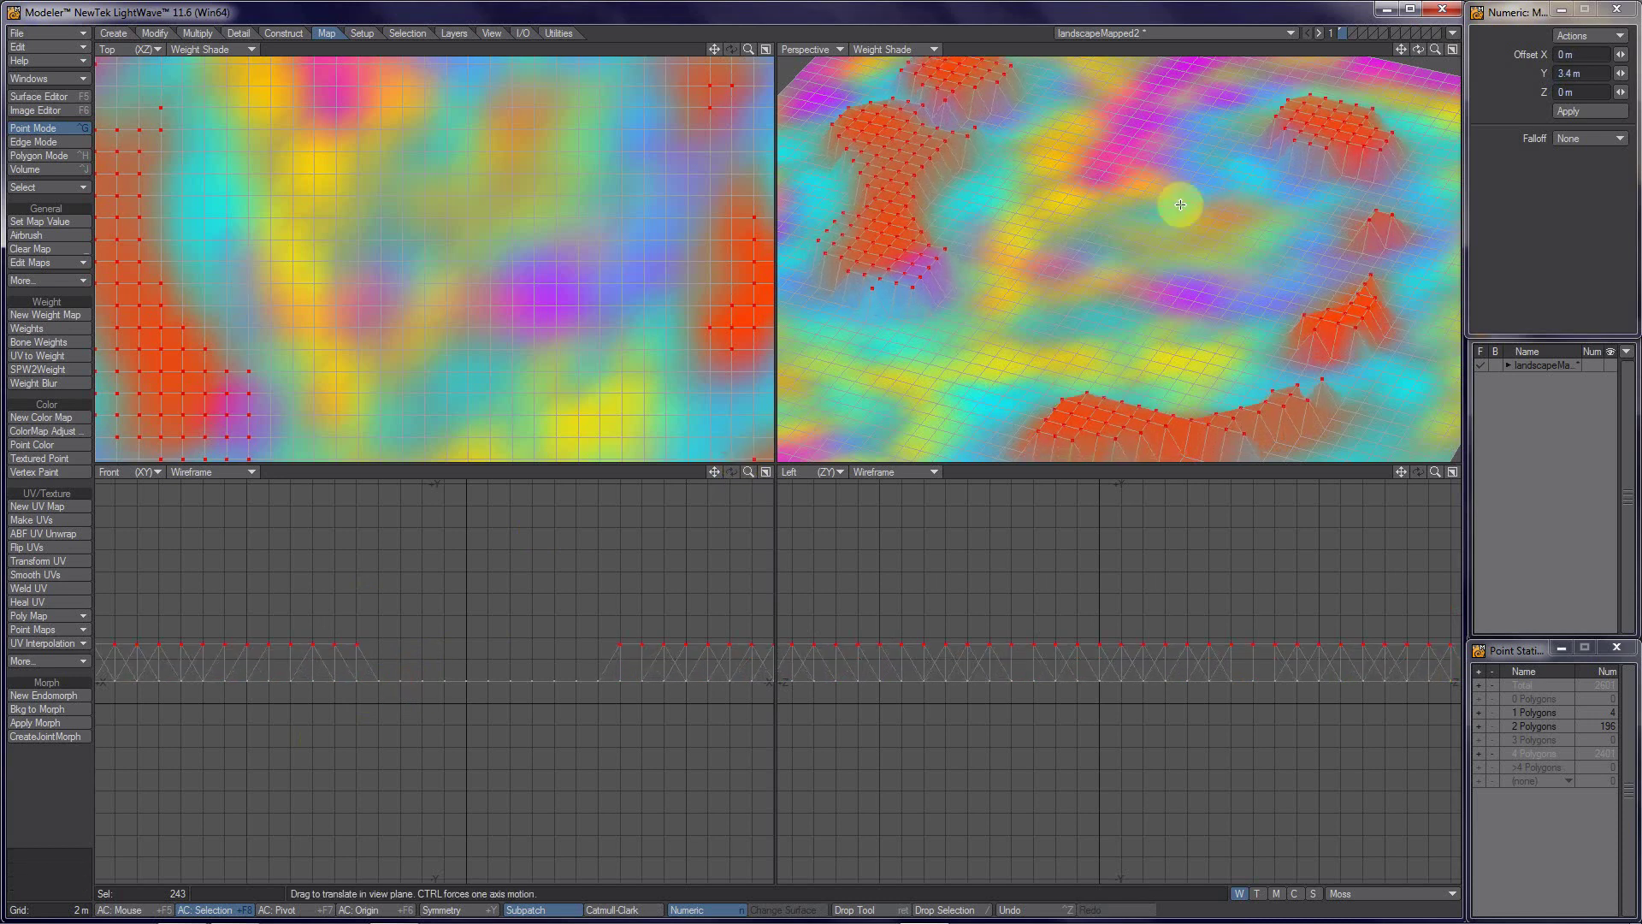
alt+drag(1112, 278, 1064, 319)
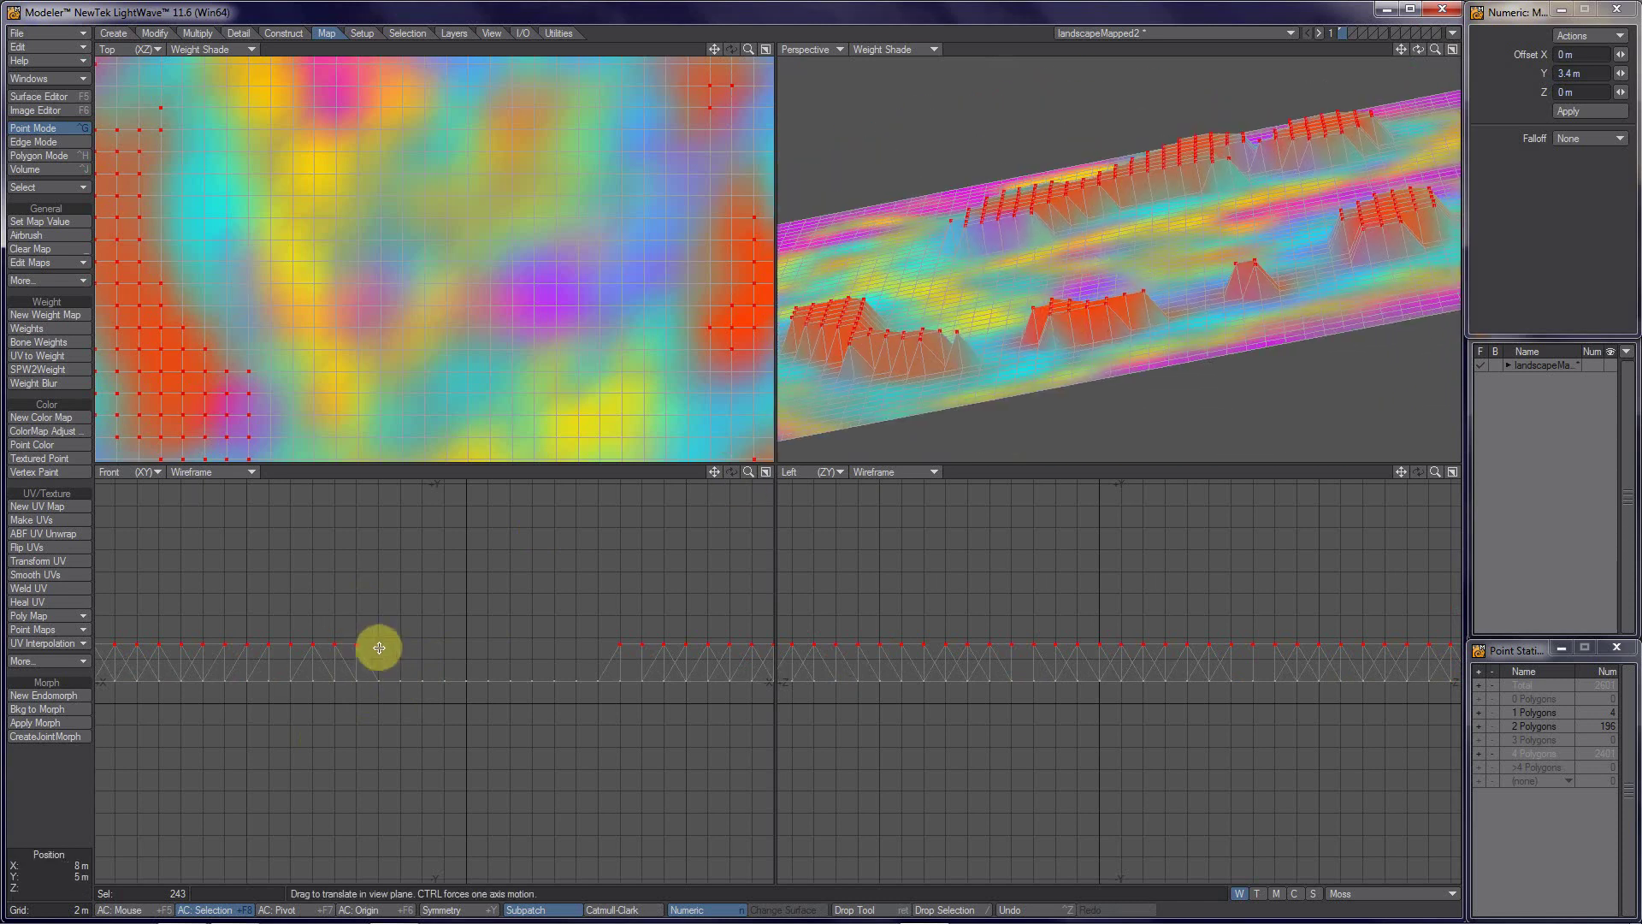
drag(378, 648, 386, 649)
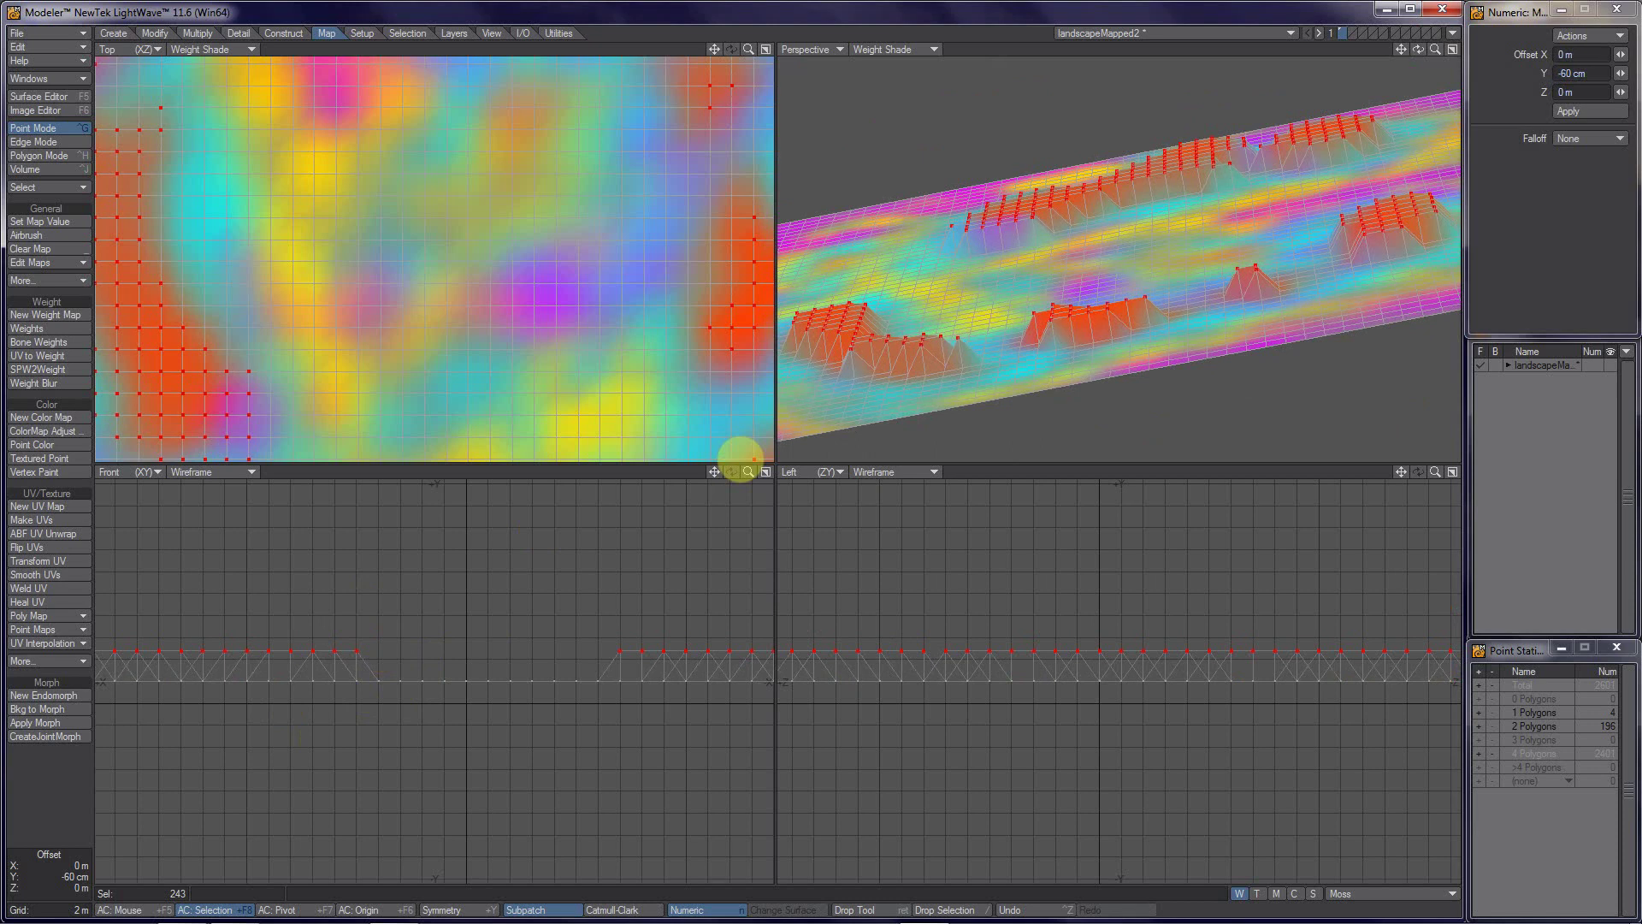
click(726, 445)
key(ctrl+z)
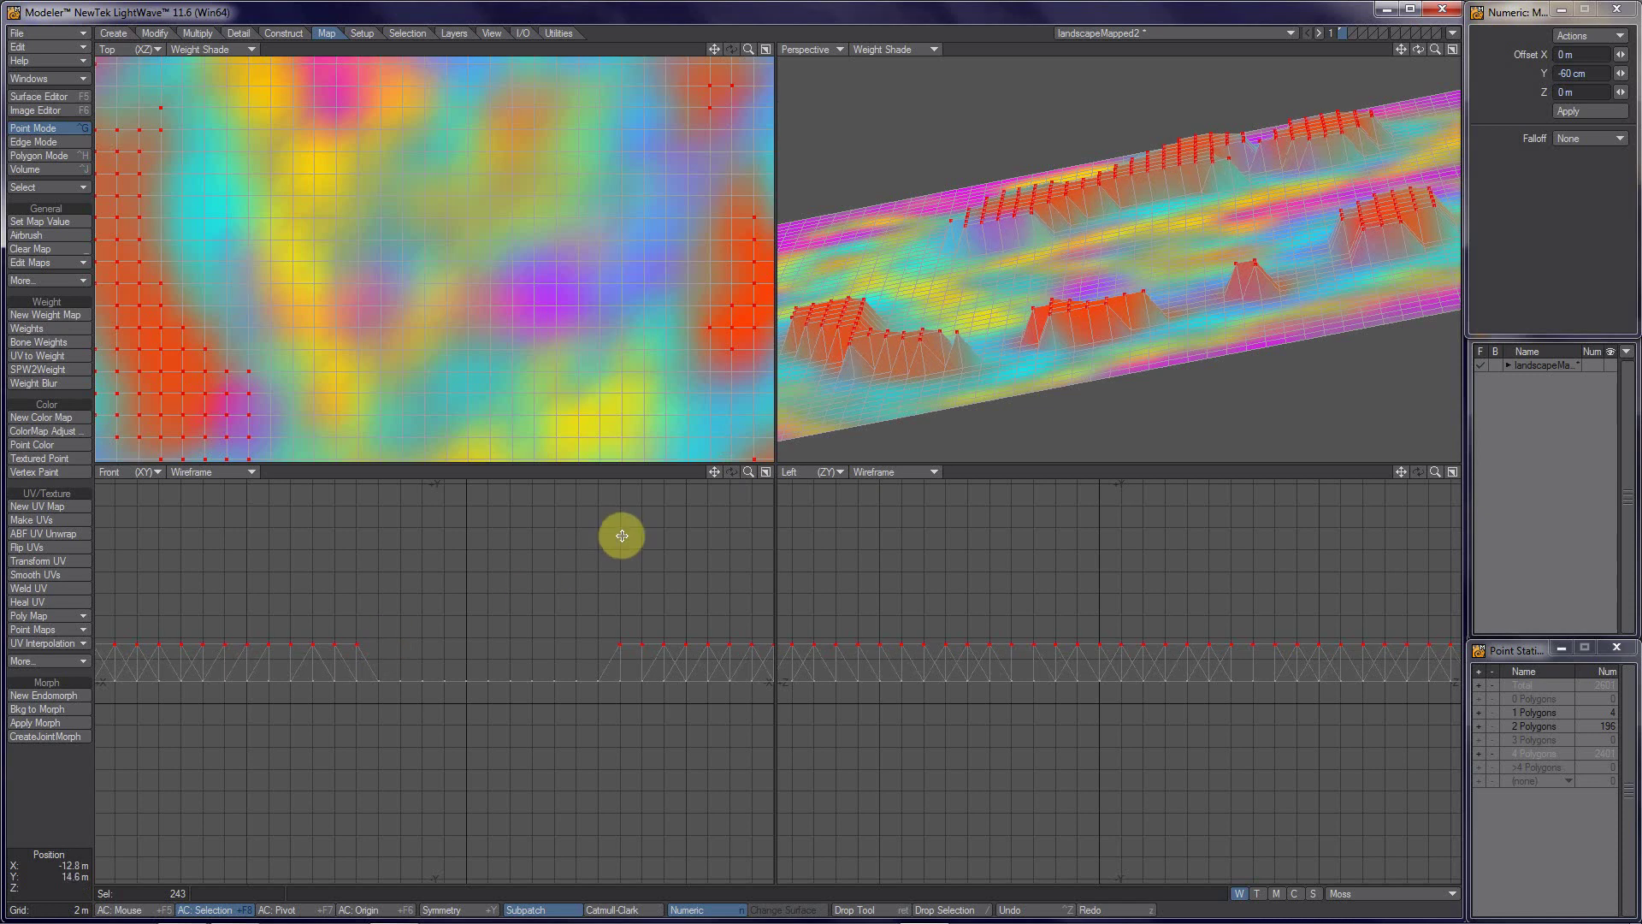
key(z)
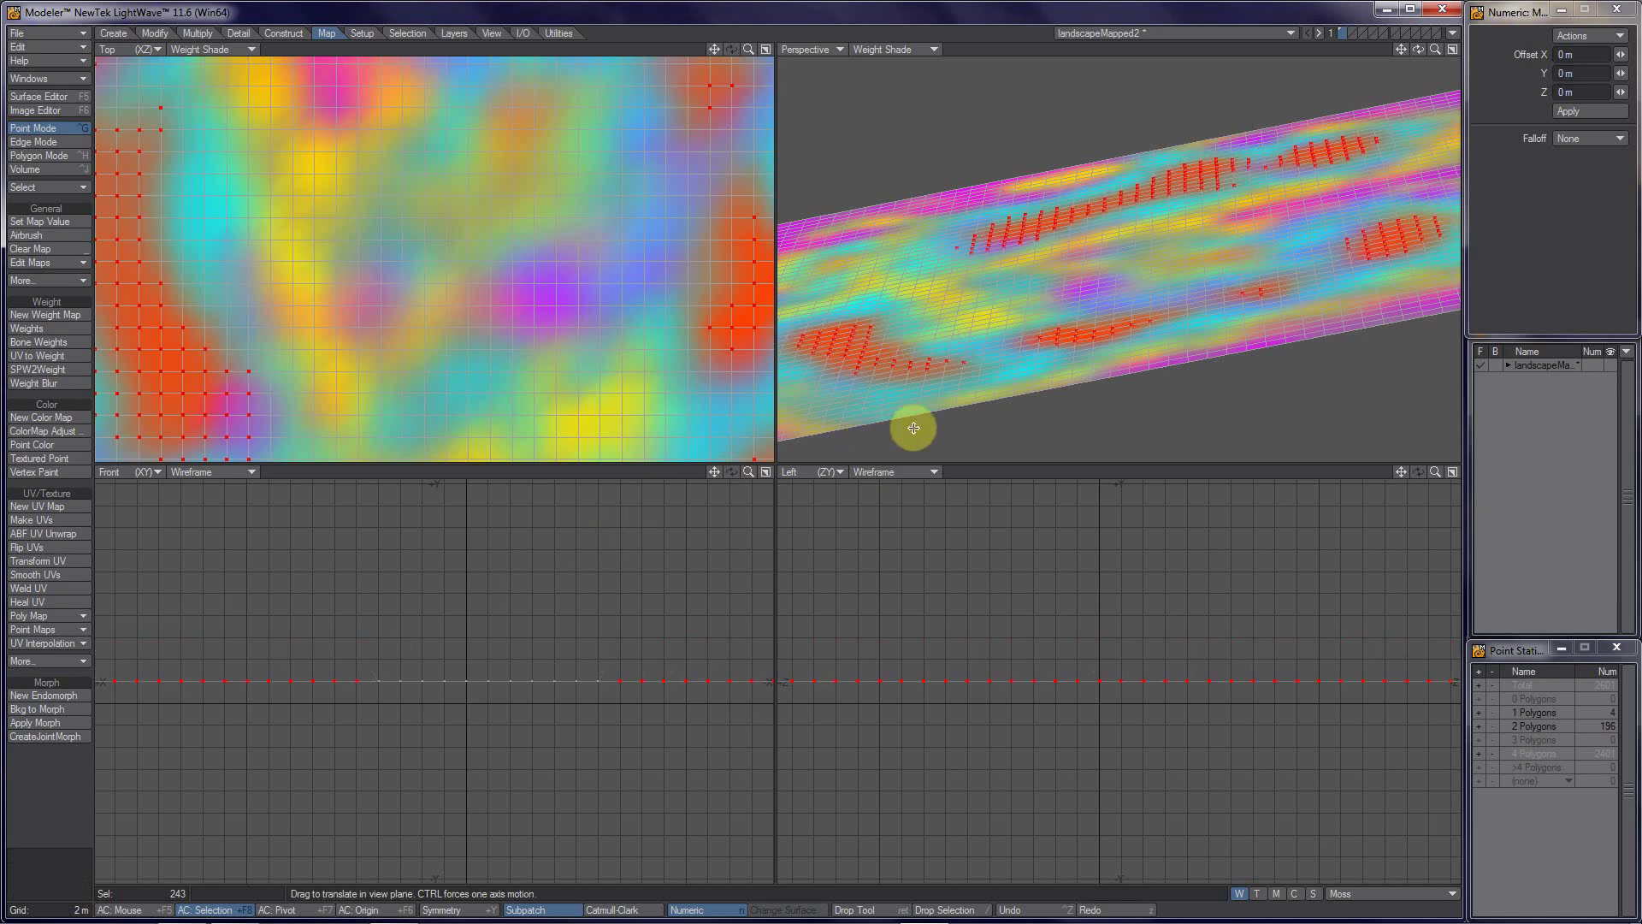
click(944, 315)
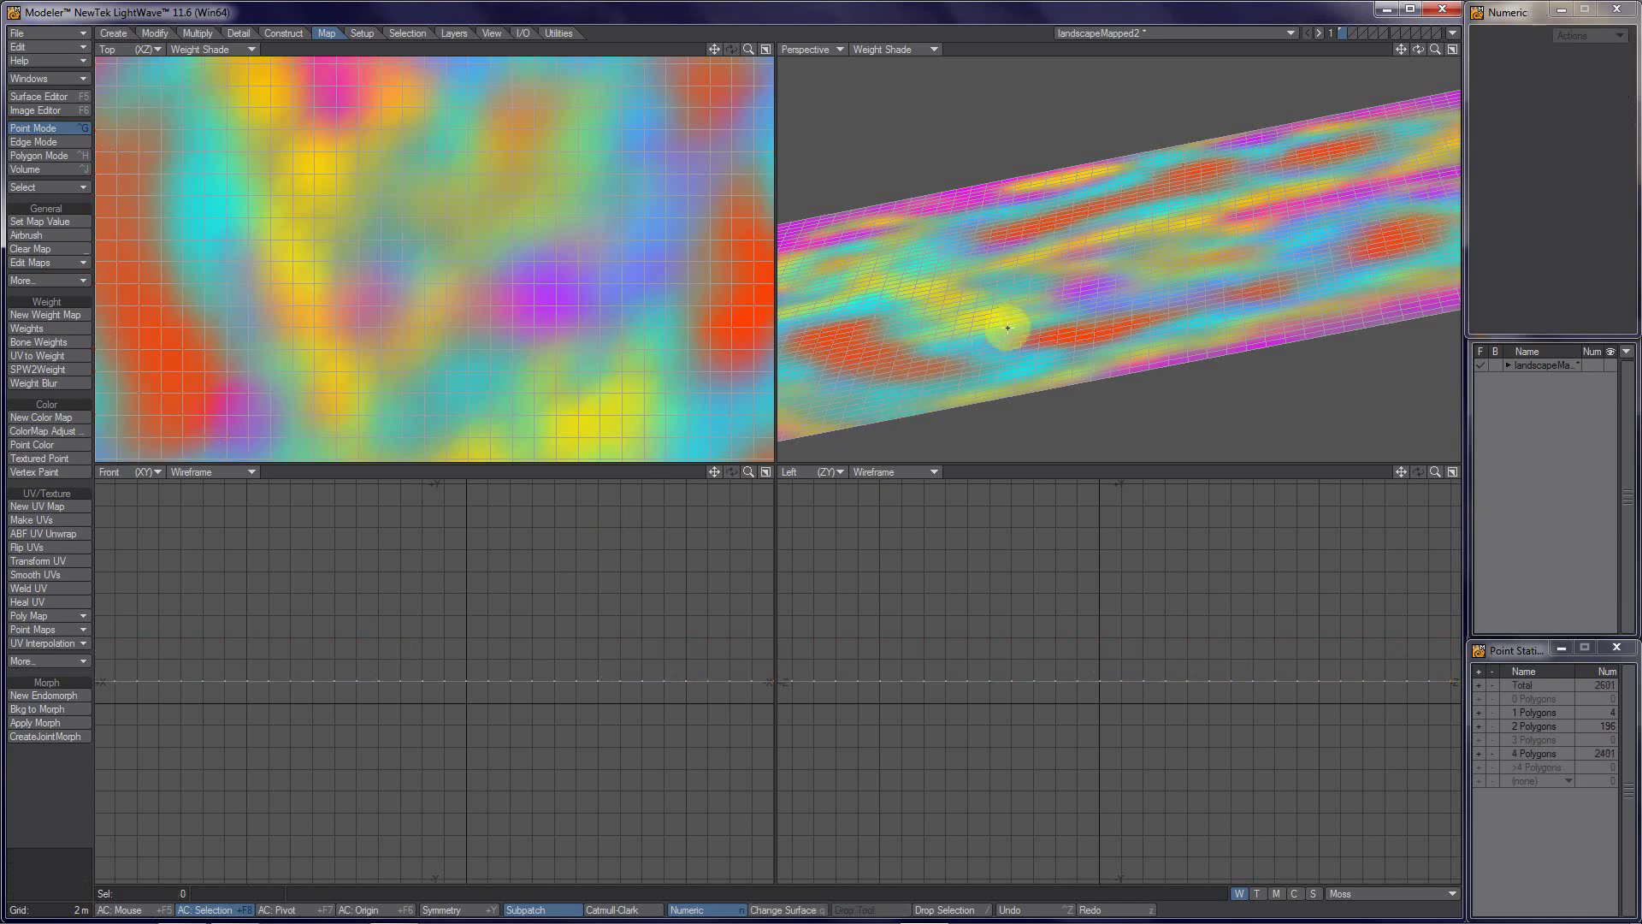
Step: Fit the landscape in all views and lift the whole terrain mesh 1.5 m
alt+drag(1016, 322, 941, 417)
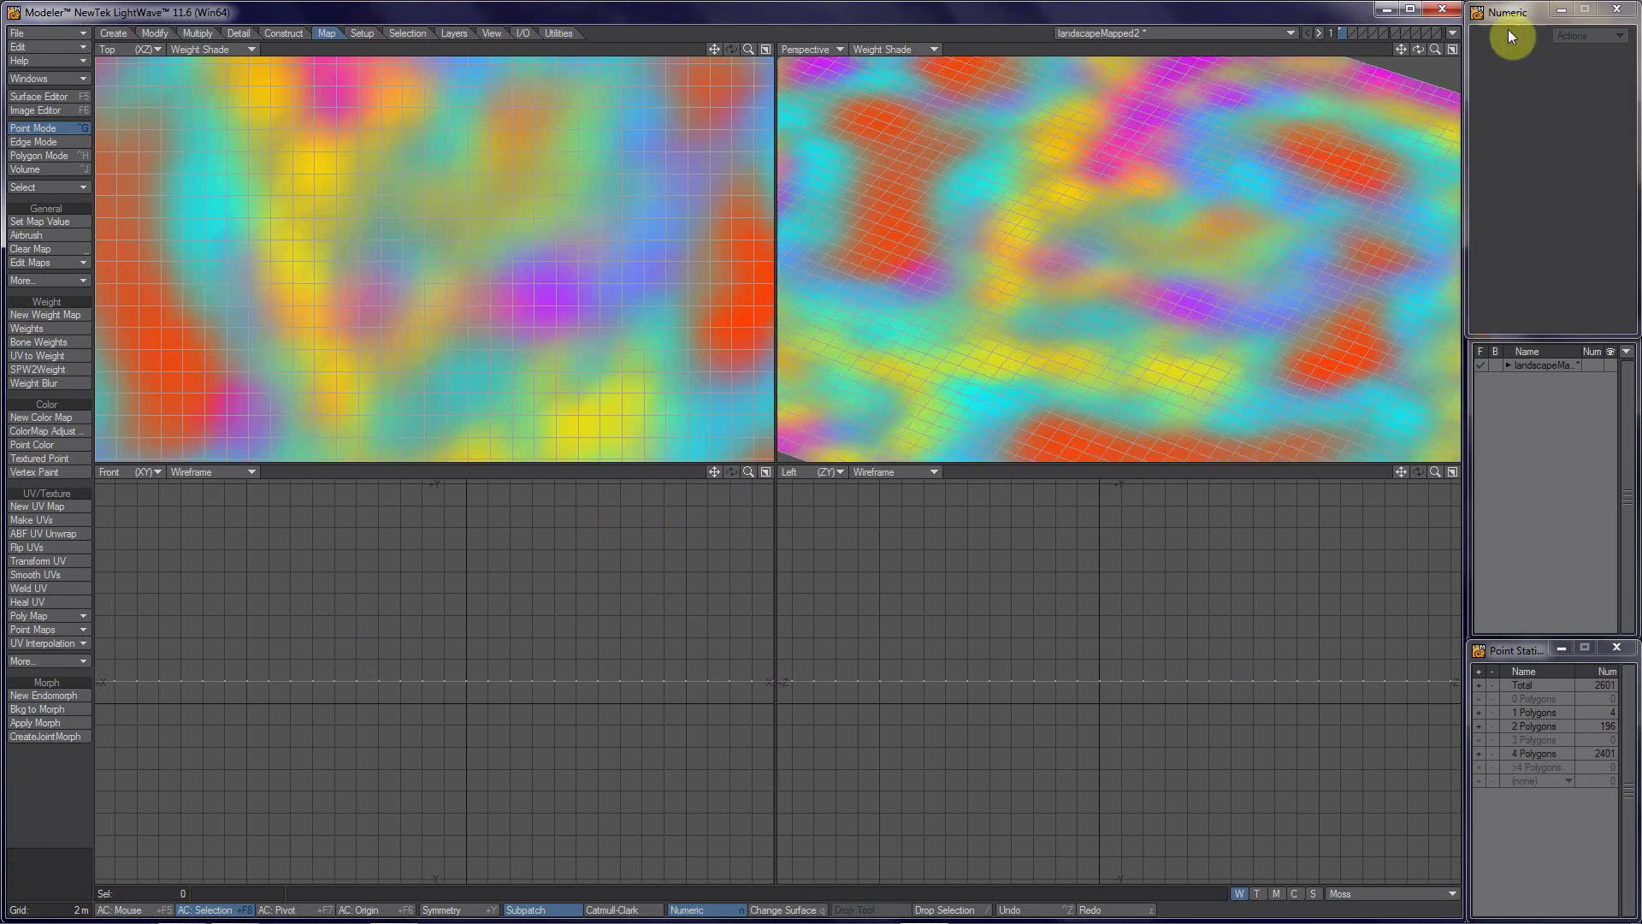
key(a)
drag(737, 461, 740, 459)
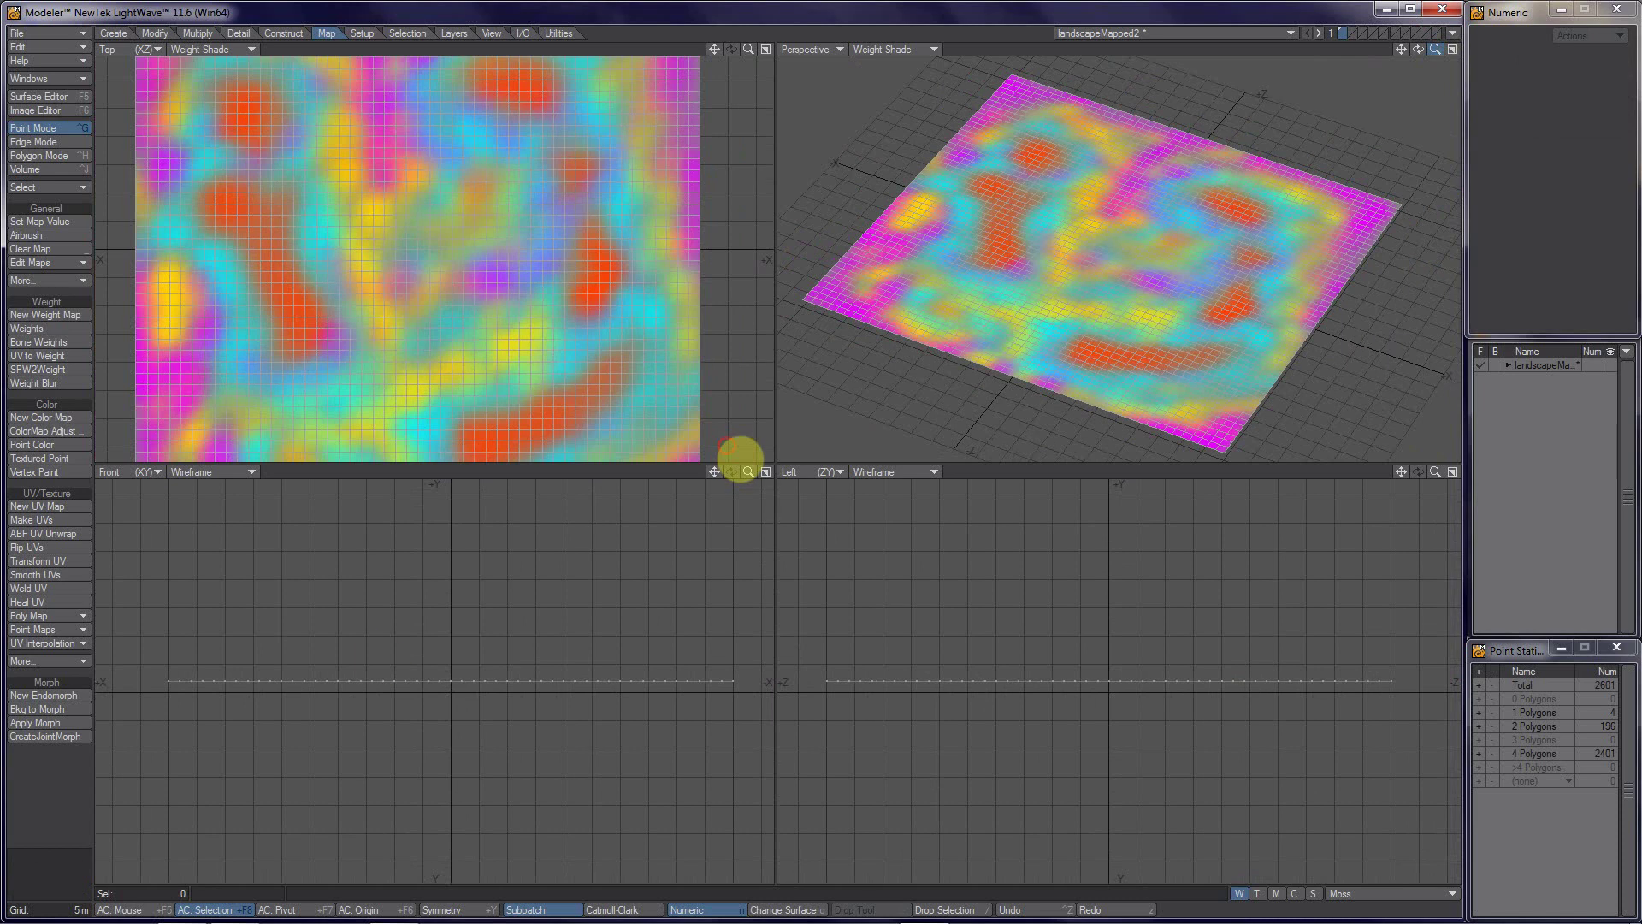
alt+drag(380, 659, 450, 701)
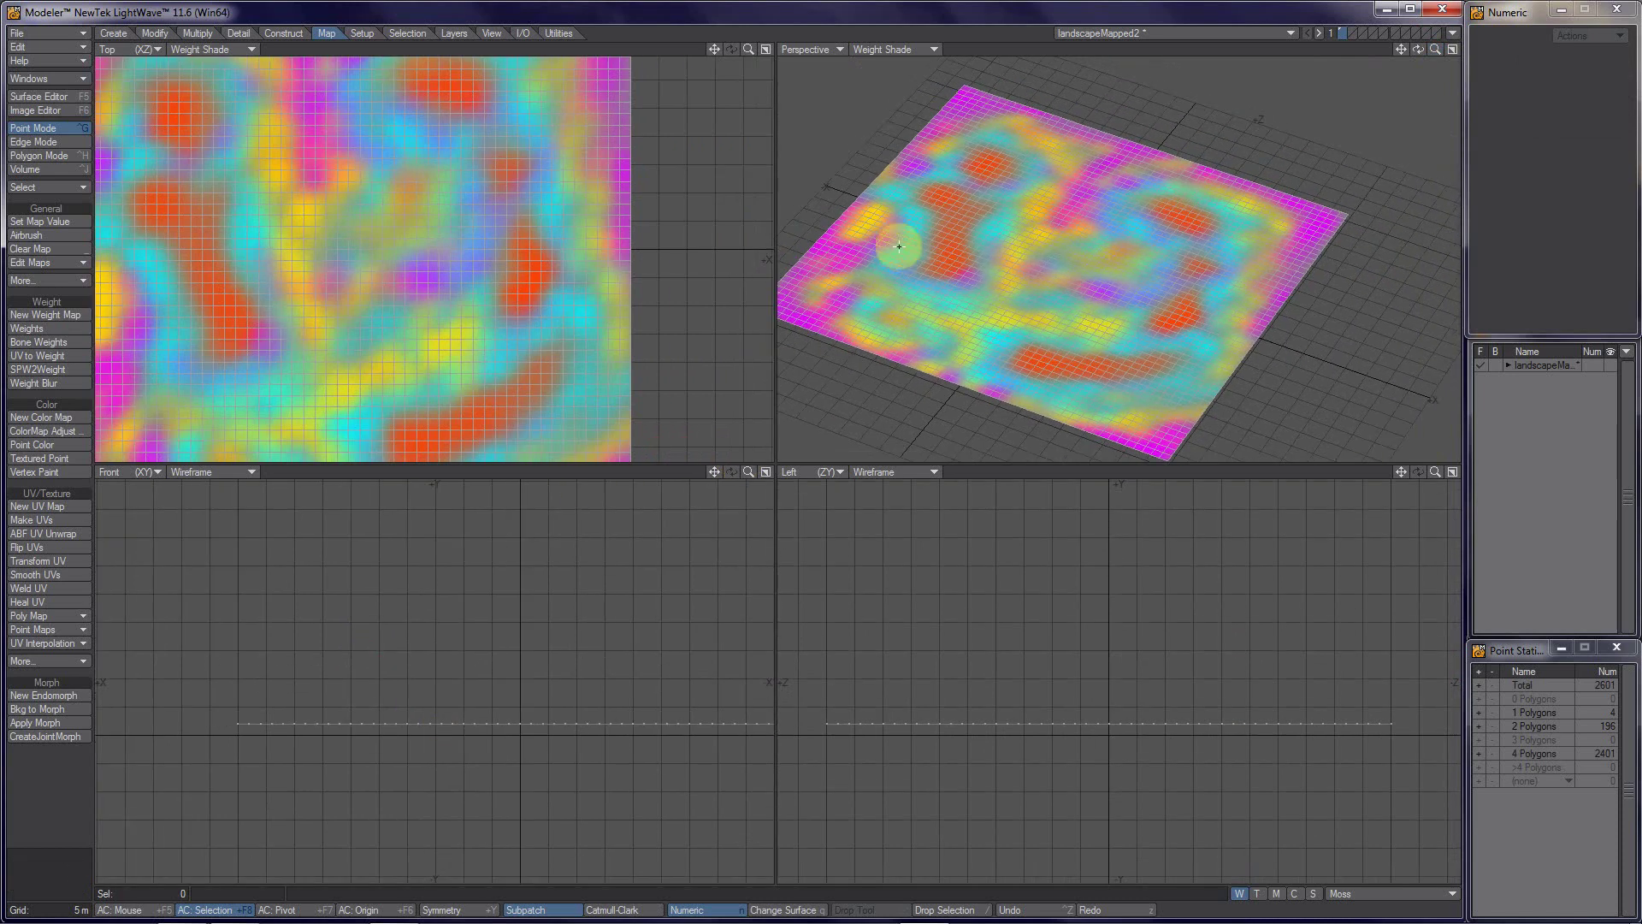
key(ctrl+z)
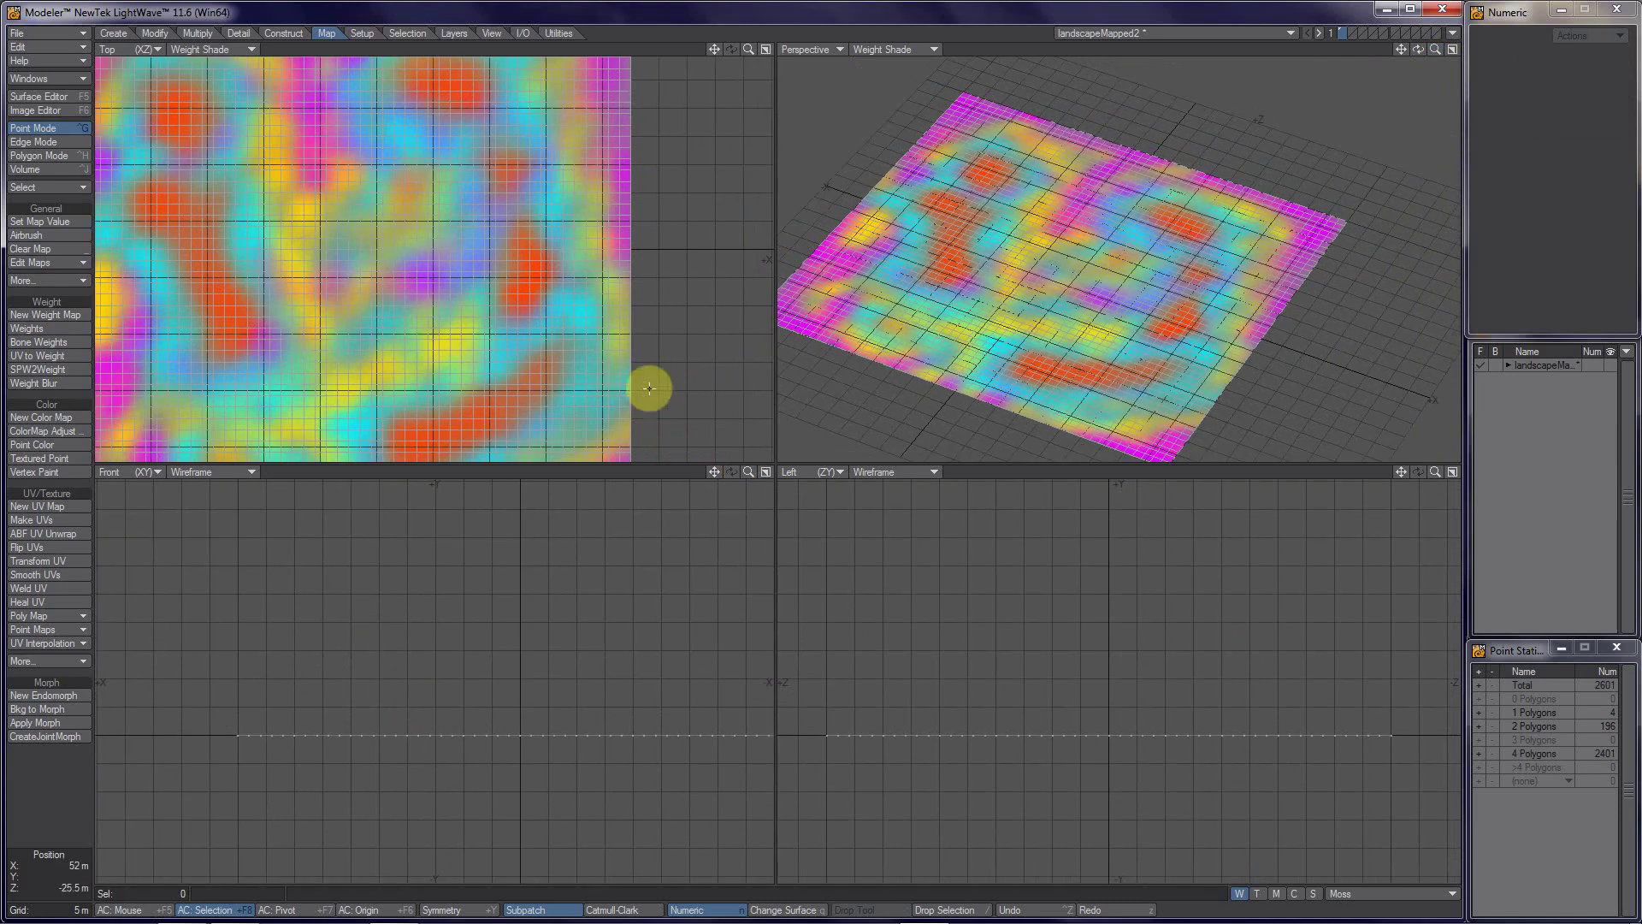
key(t)
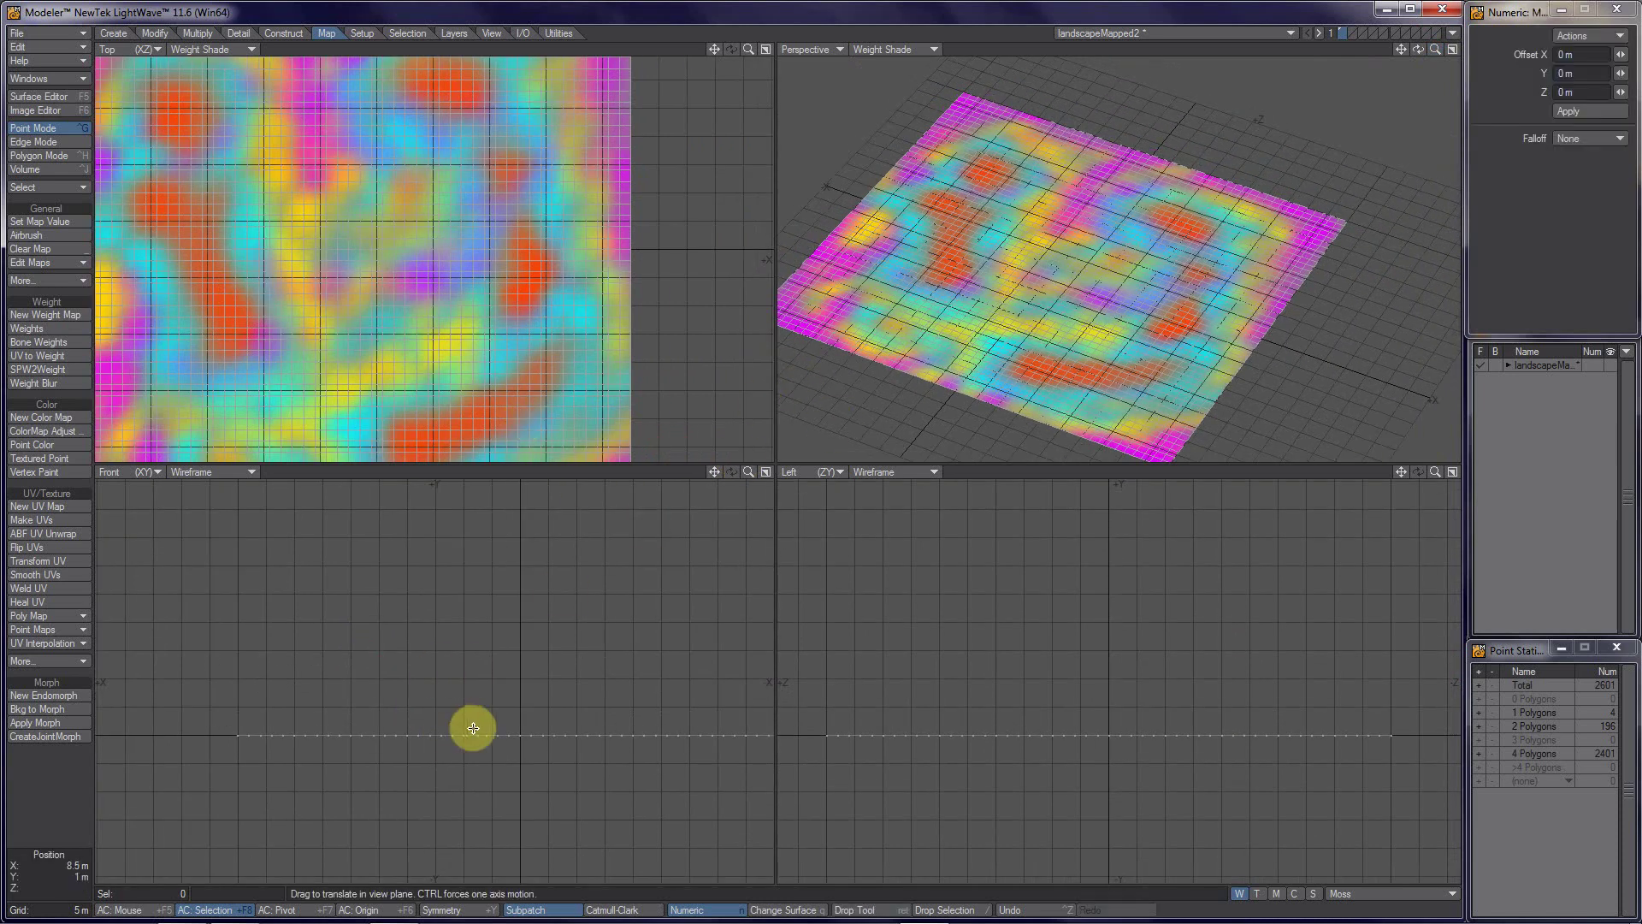
mouse_move(473, 728)
mouse_down()
mouse_move(521, 726)
mouse_move(468, 725)
mouse_up()
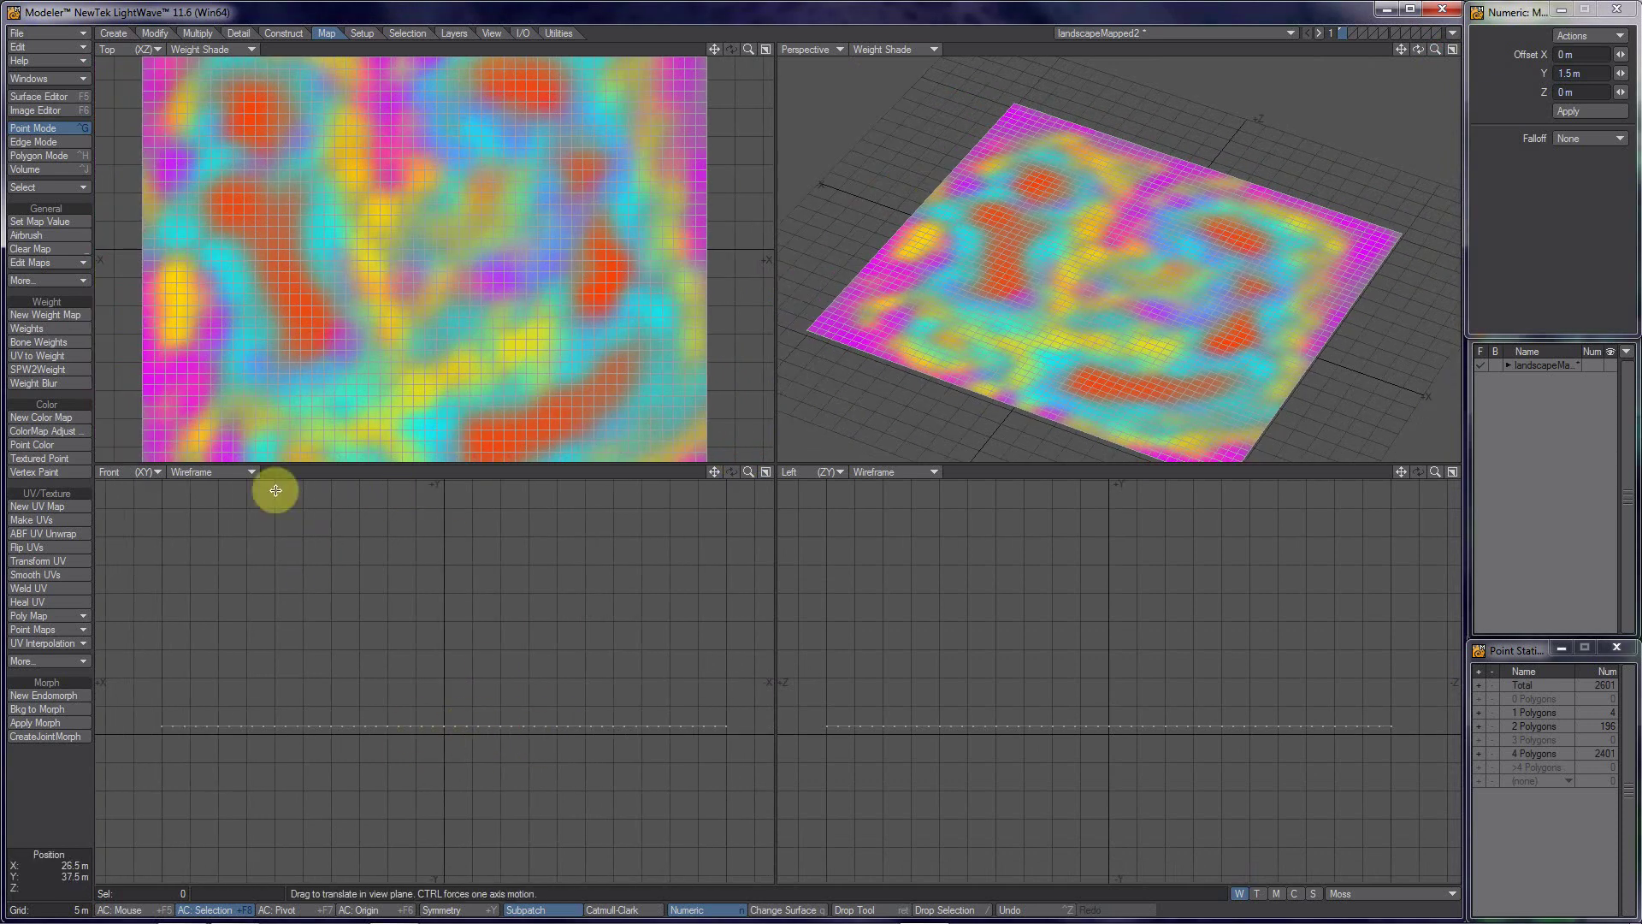
key(space)
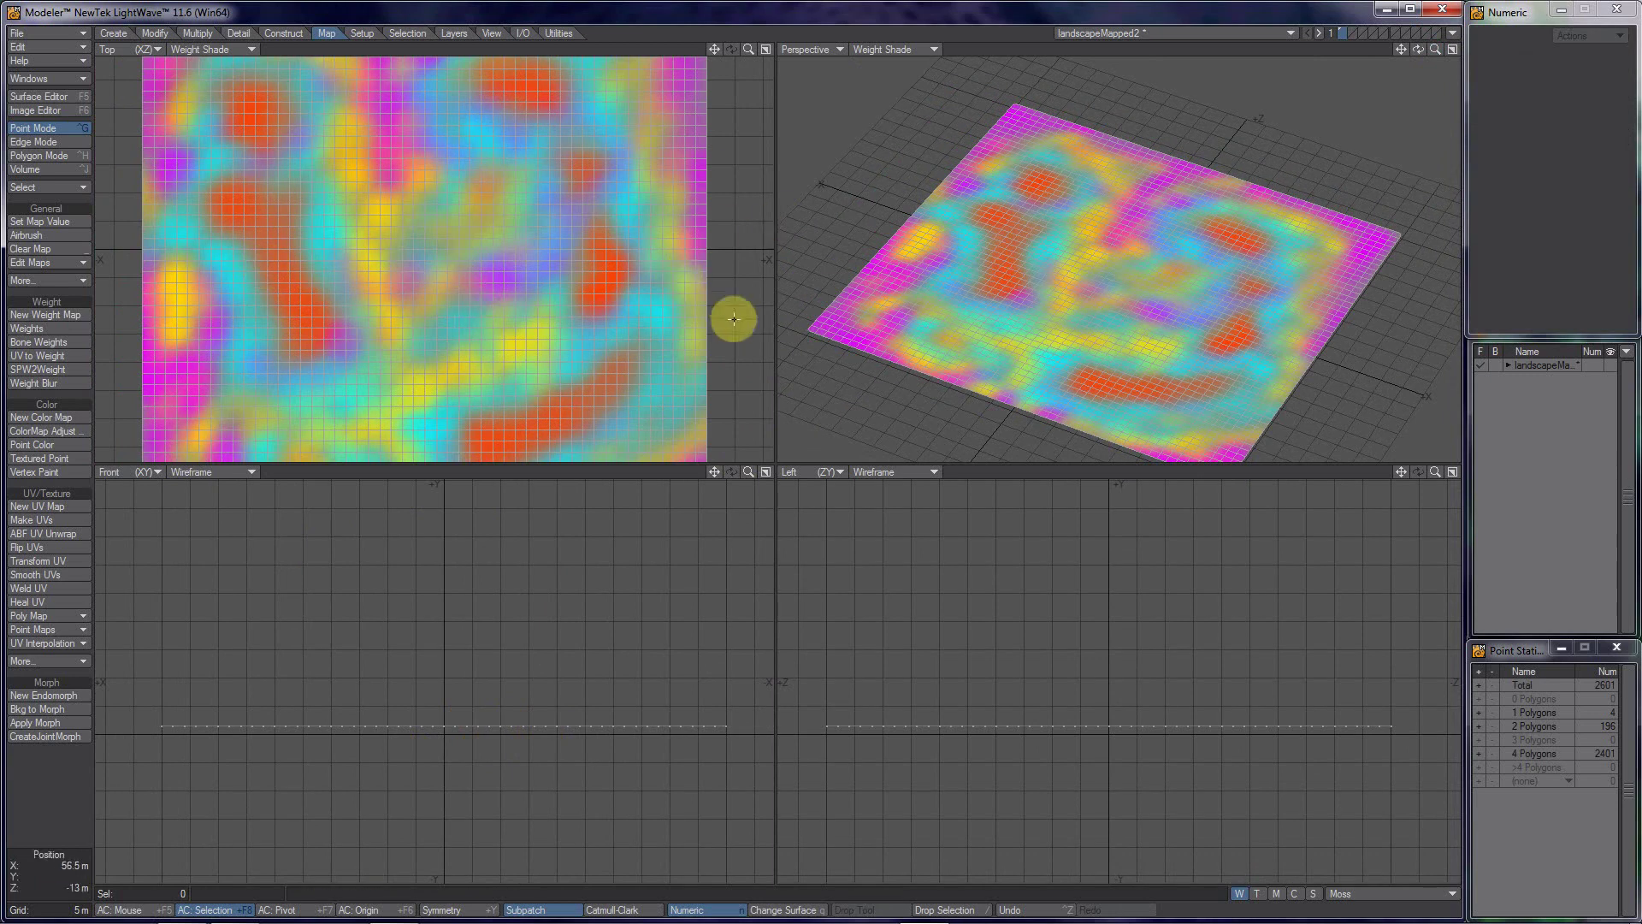
Step: Orbit, zoom and pan the Perspective view in close to one corner of the mesh
alt+drag(1159, 170, 1210, 243)
scroll(1130, 286, up, 4)
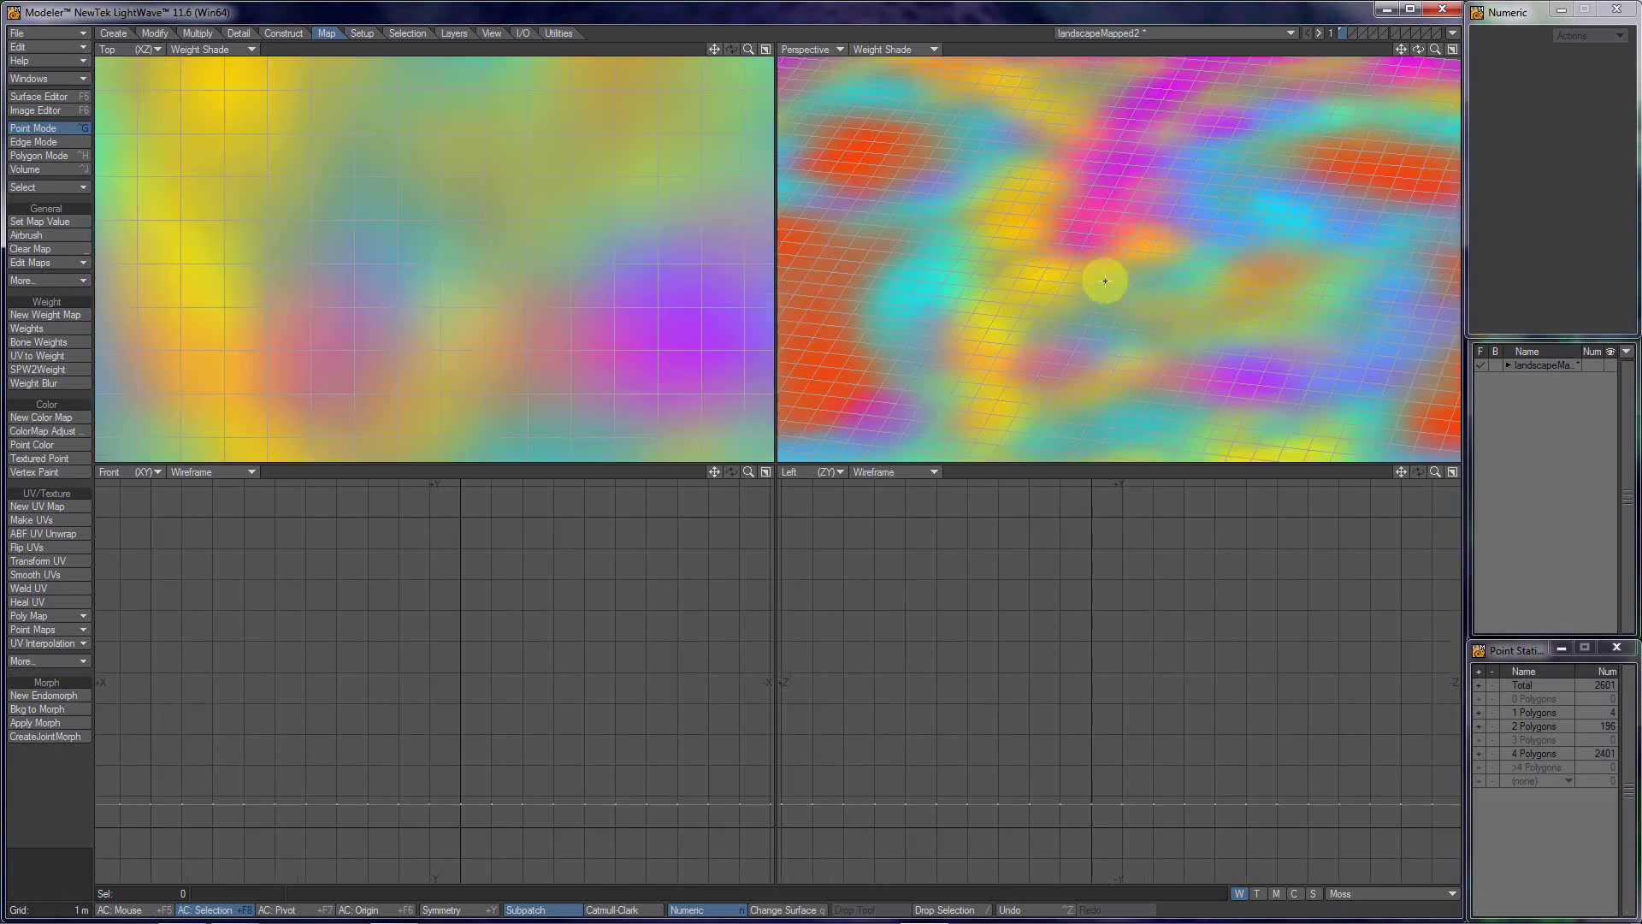
alt+shift+drag(953, 178, 1102, 364)
alt+drag(1059, 286, 1139, 387)
alt+shift+drag(965, 215, 1112, 417)
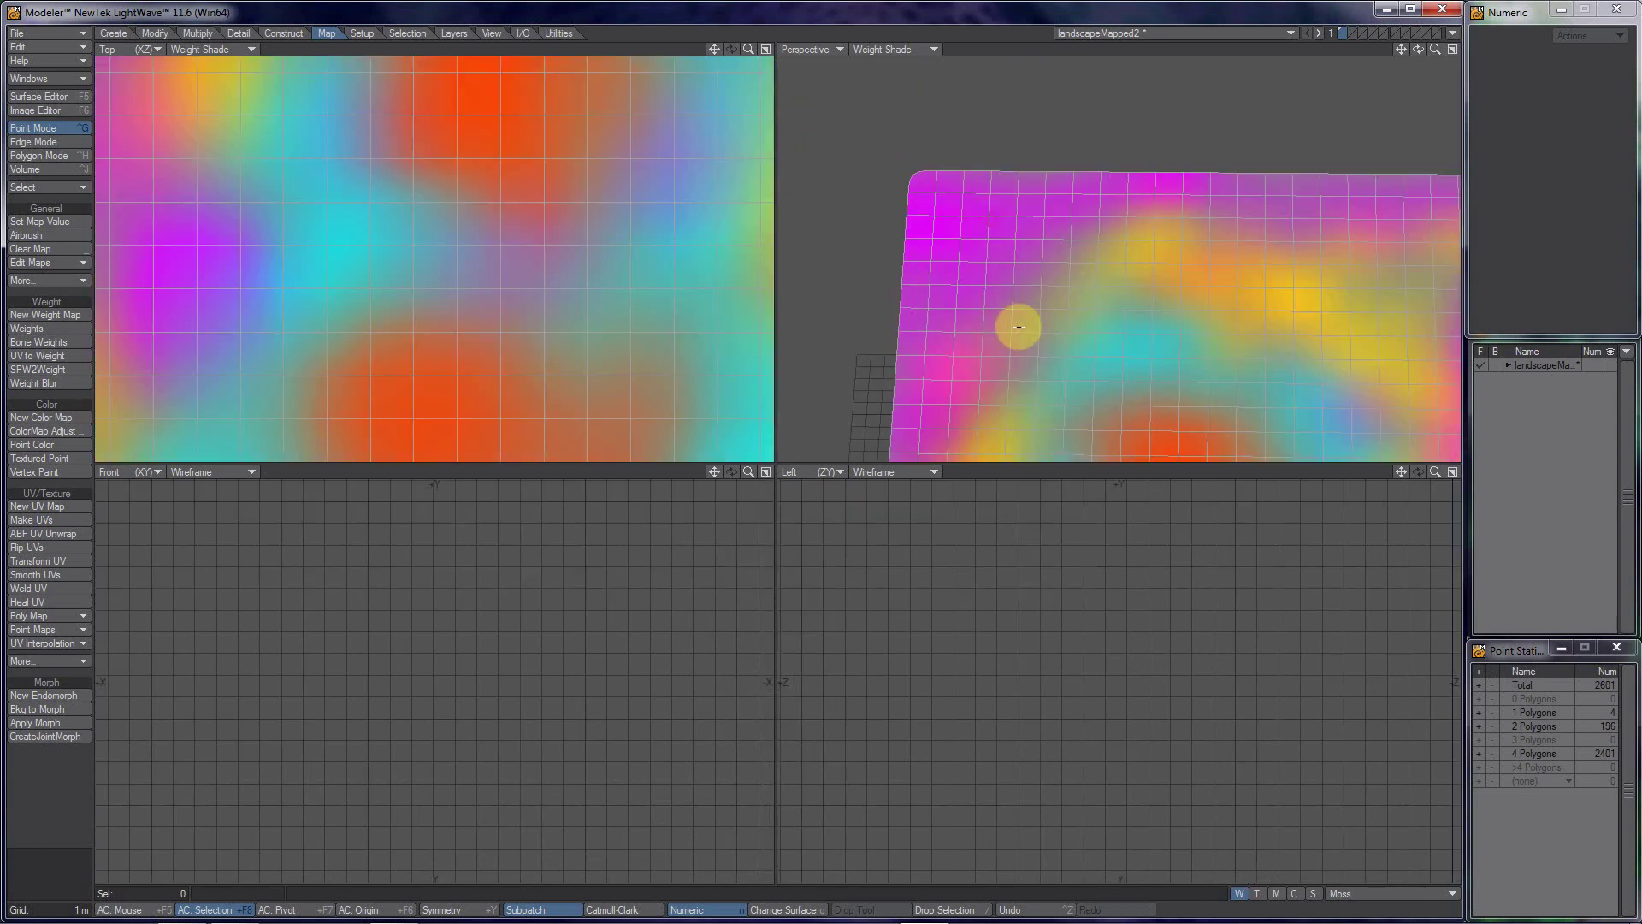
click(1129, 387)
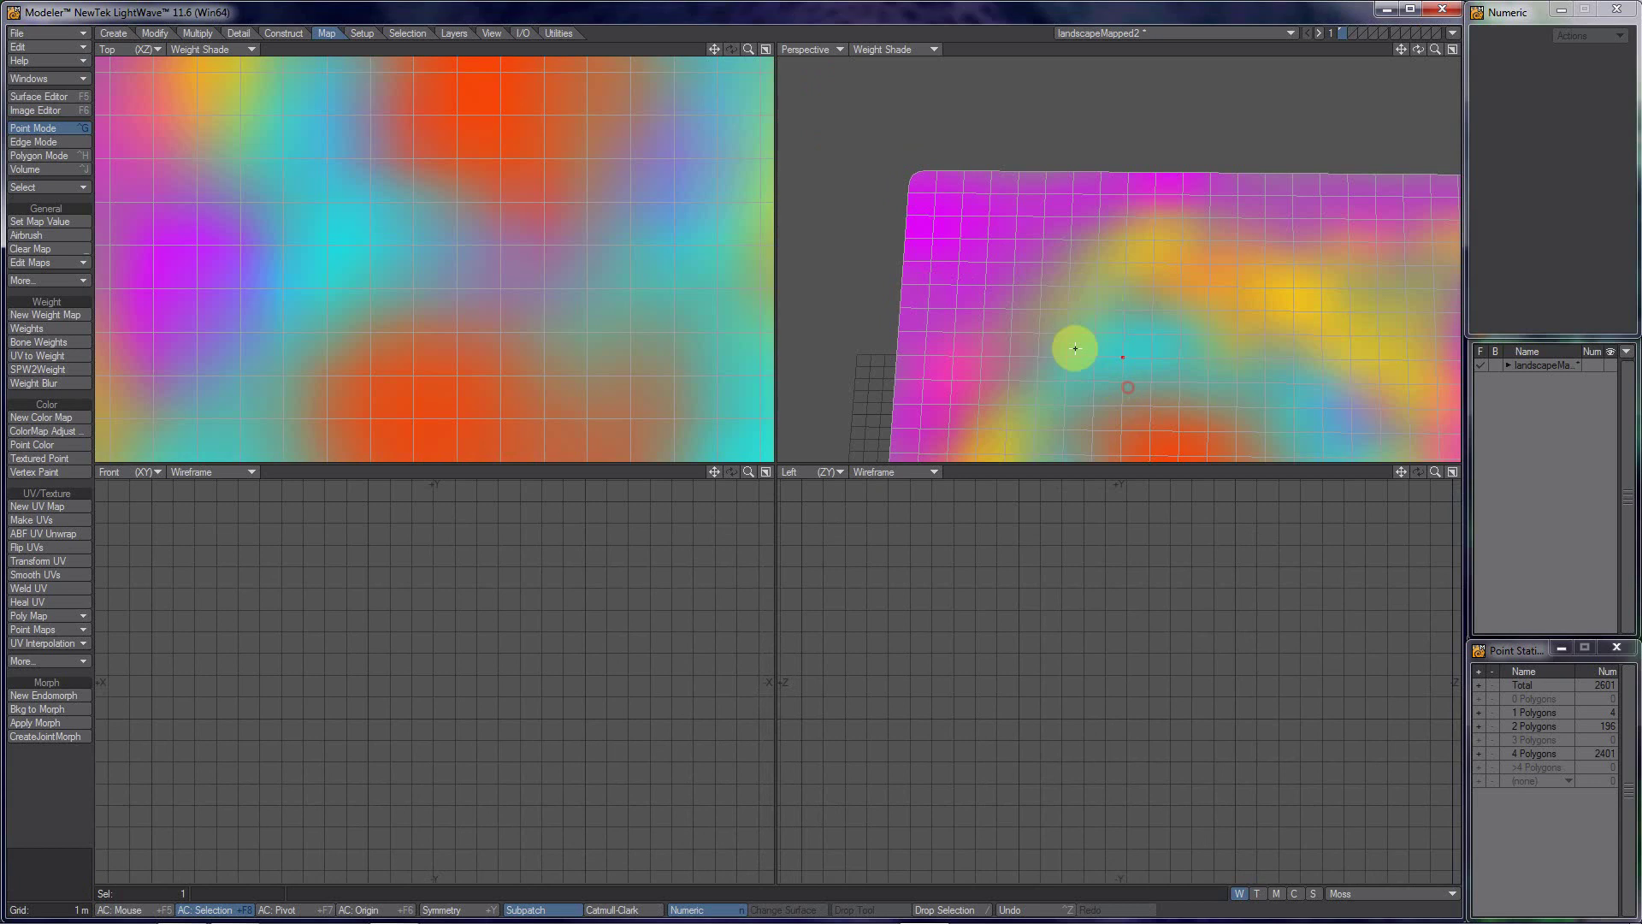
key(a)
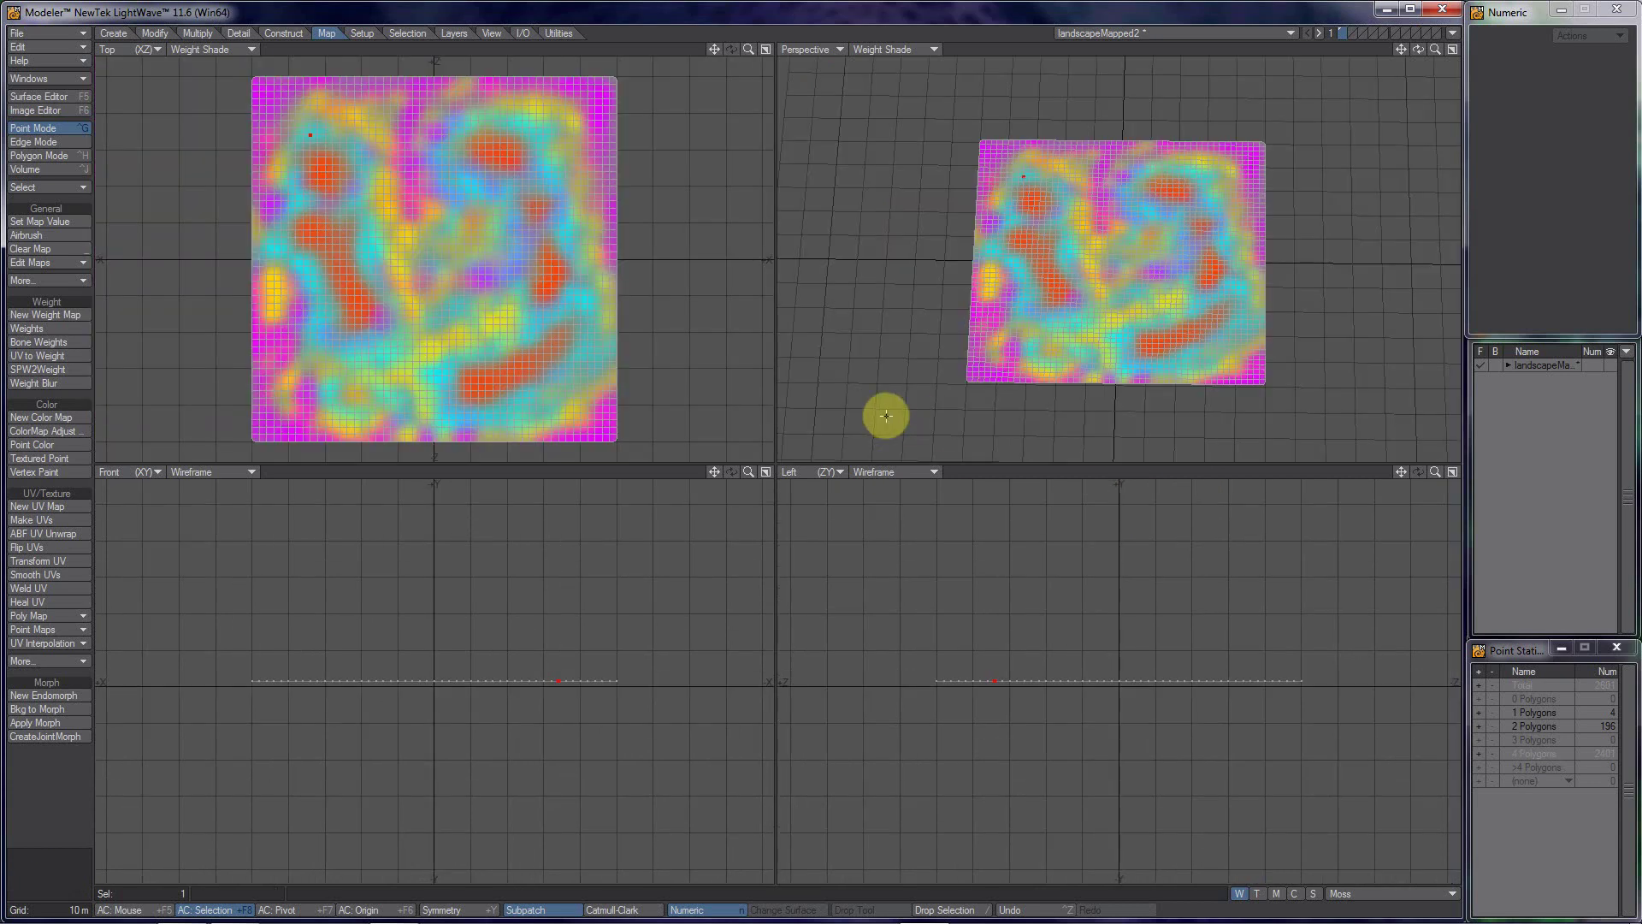
key(shift+a)
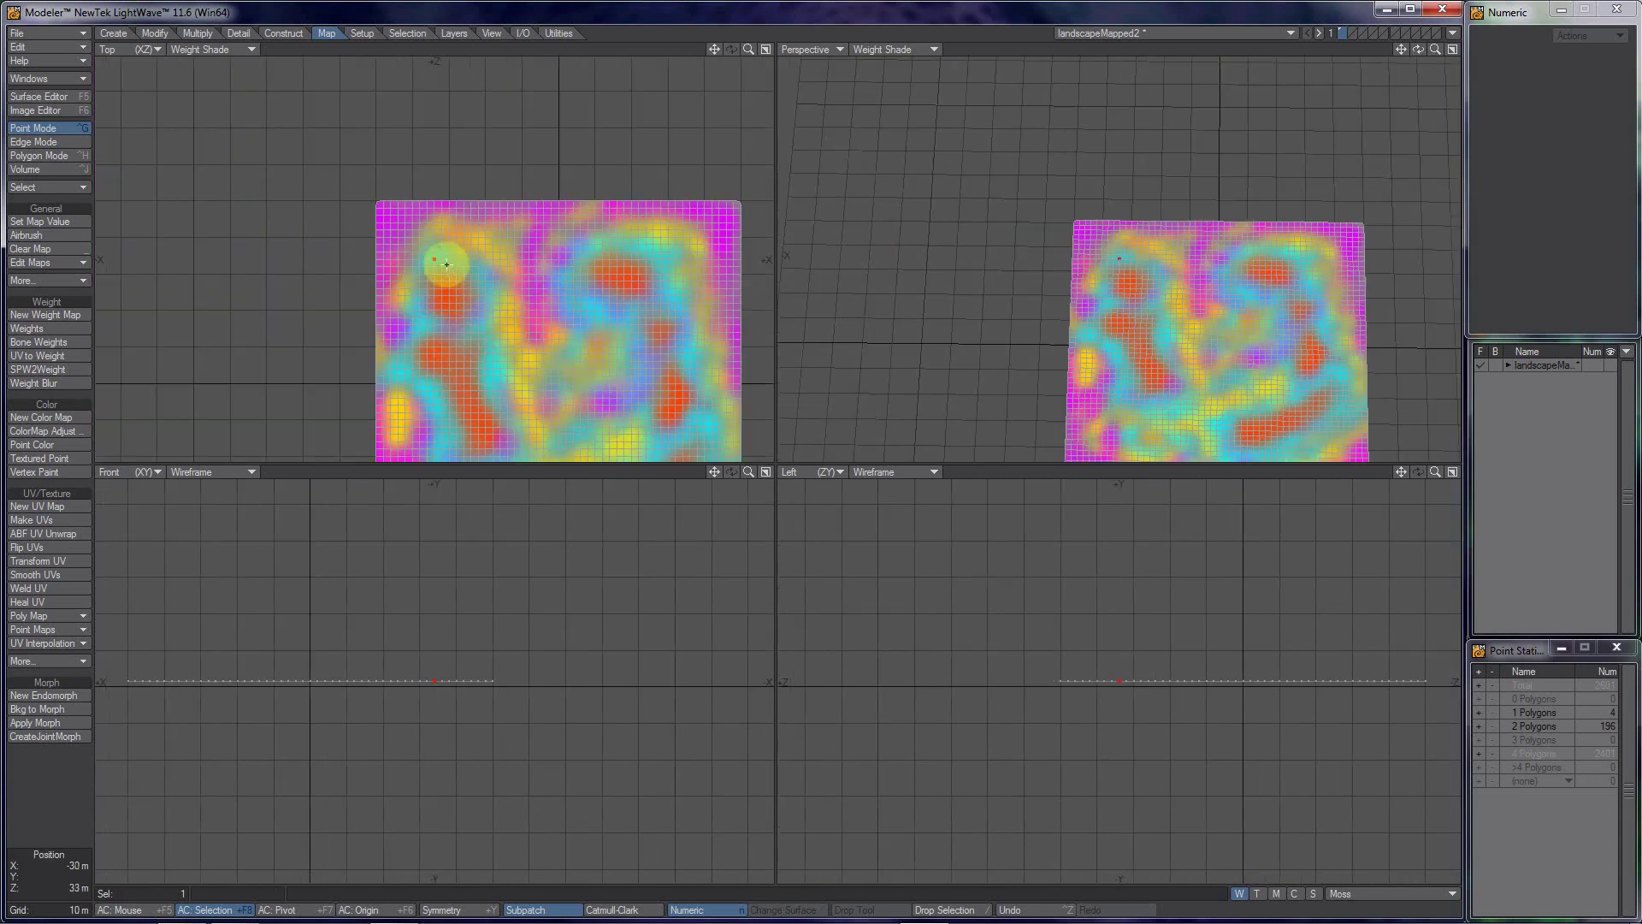
key(t)
drag(422, 675, 425, 596)
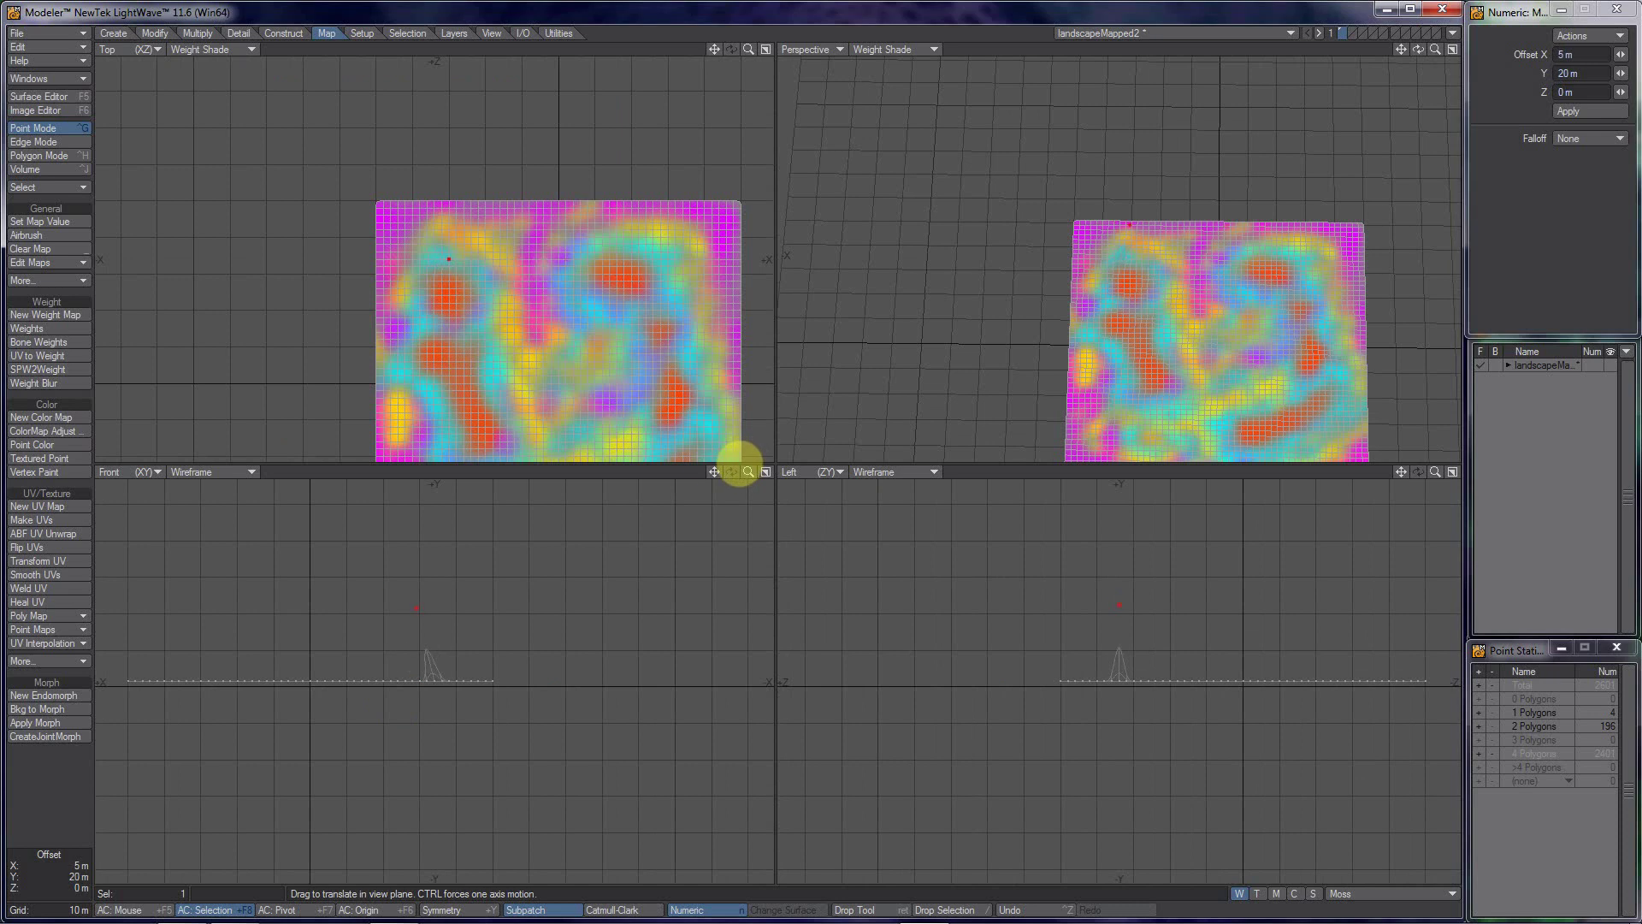
key(period)
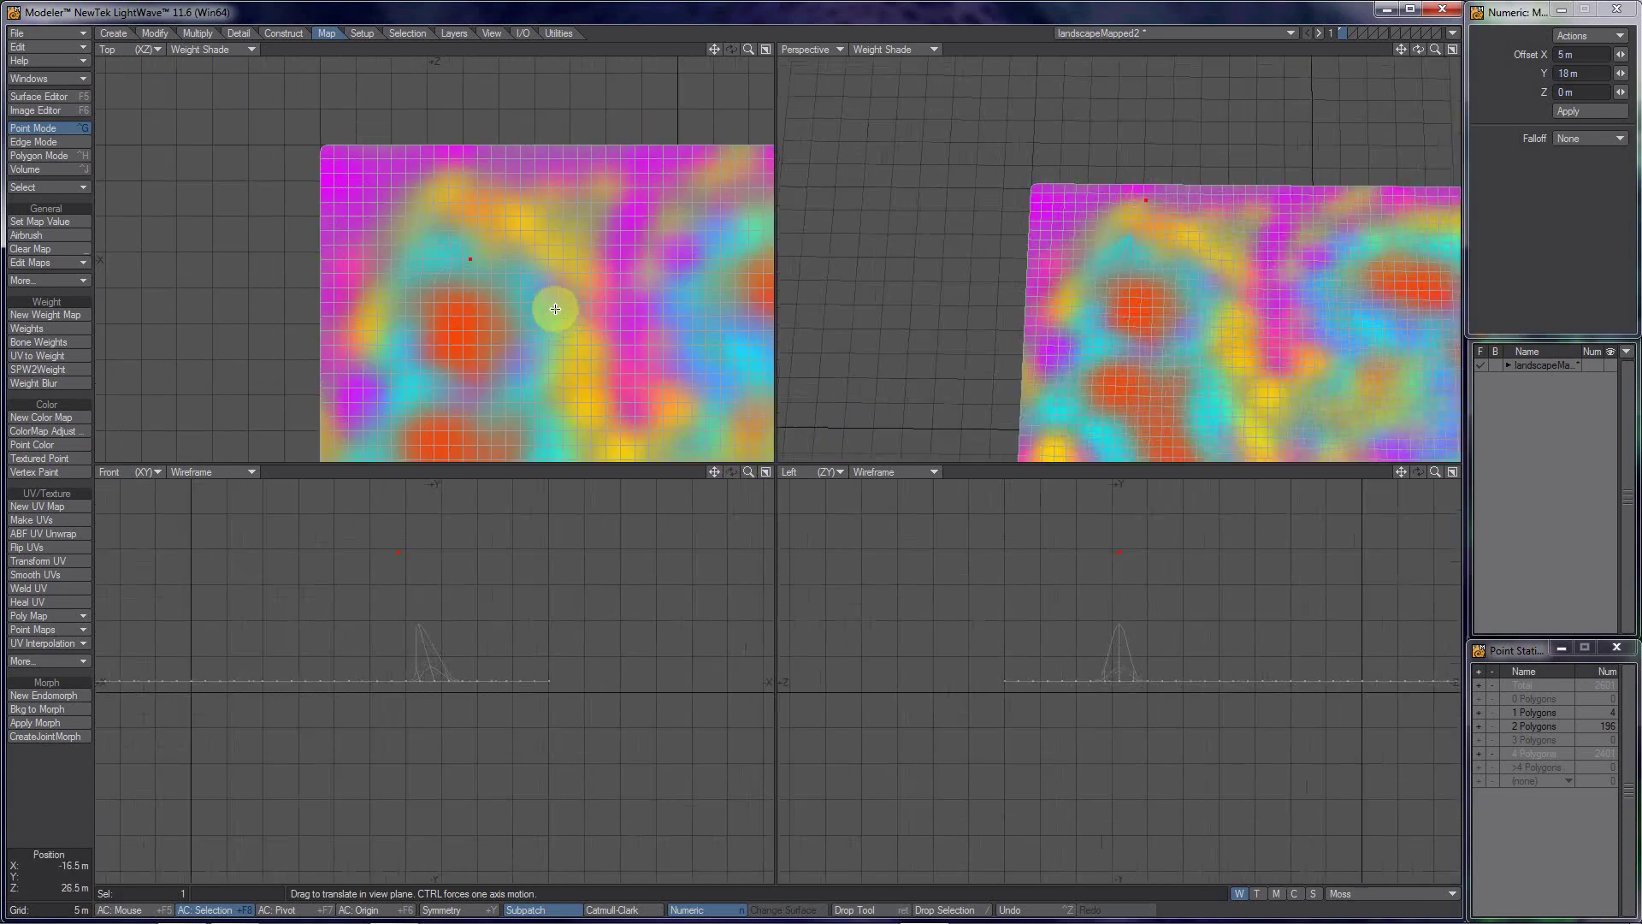
key(period)
alt+drag(1183, 328, 1162, 221)
drag(409, 539, 741, 462)
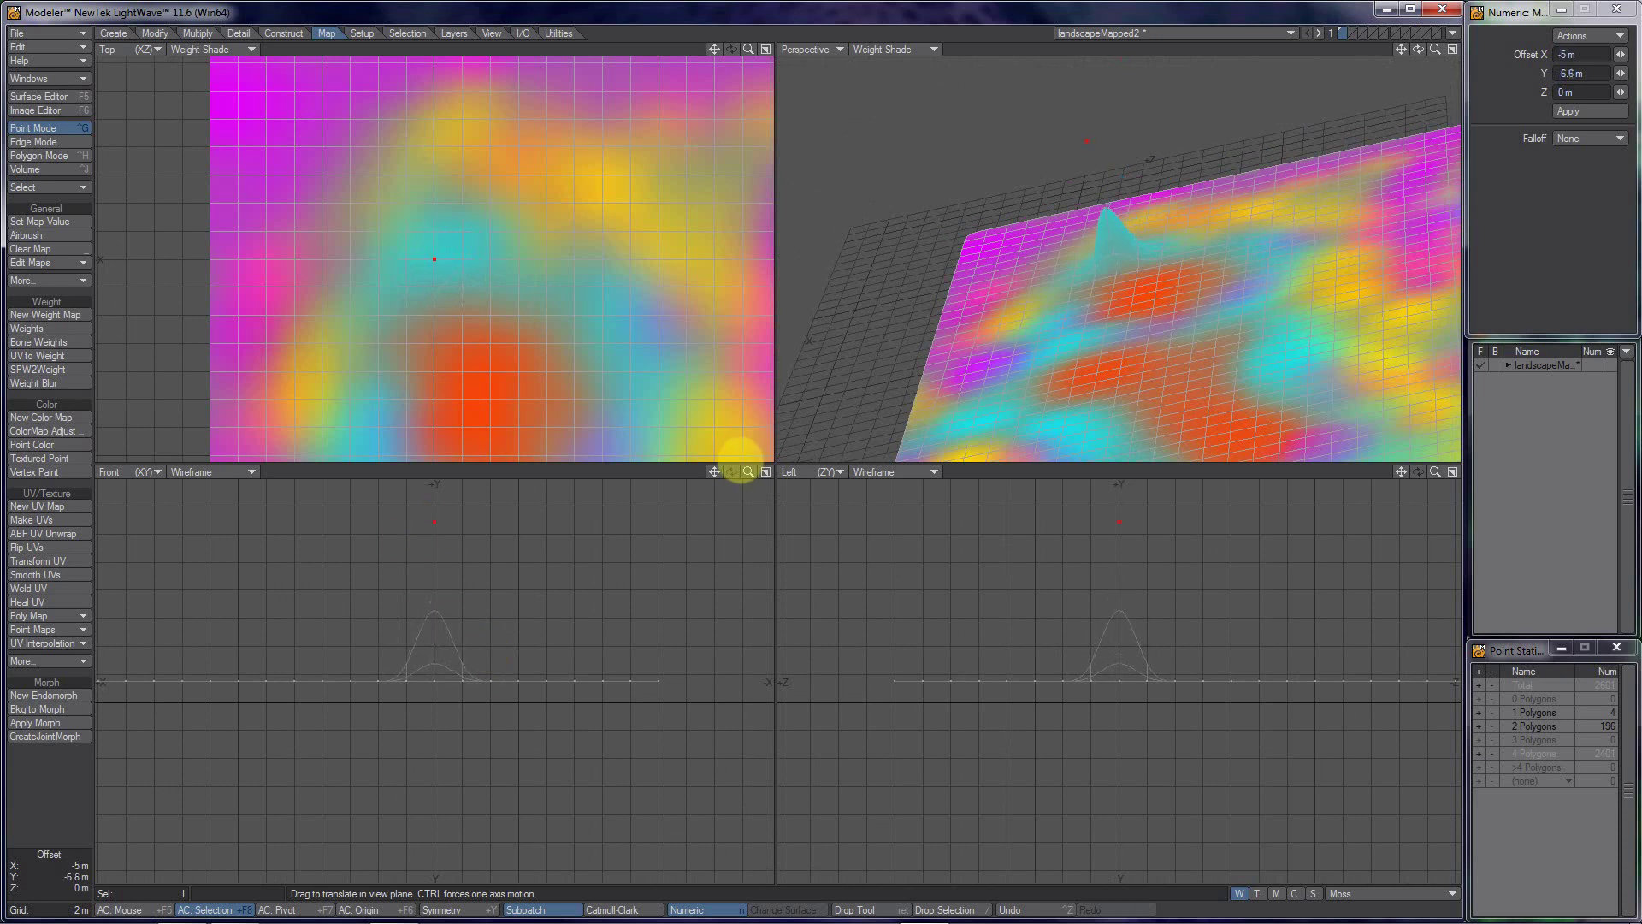
drag(408, 539, 721, 521)
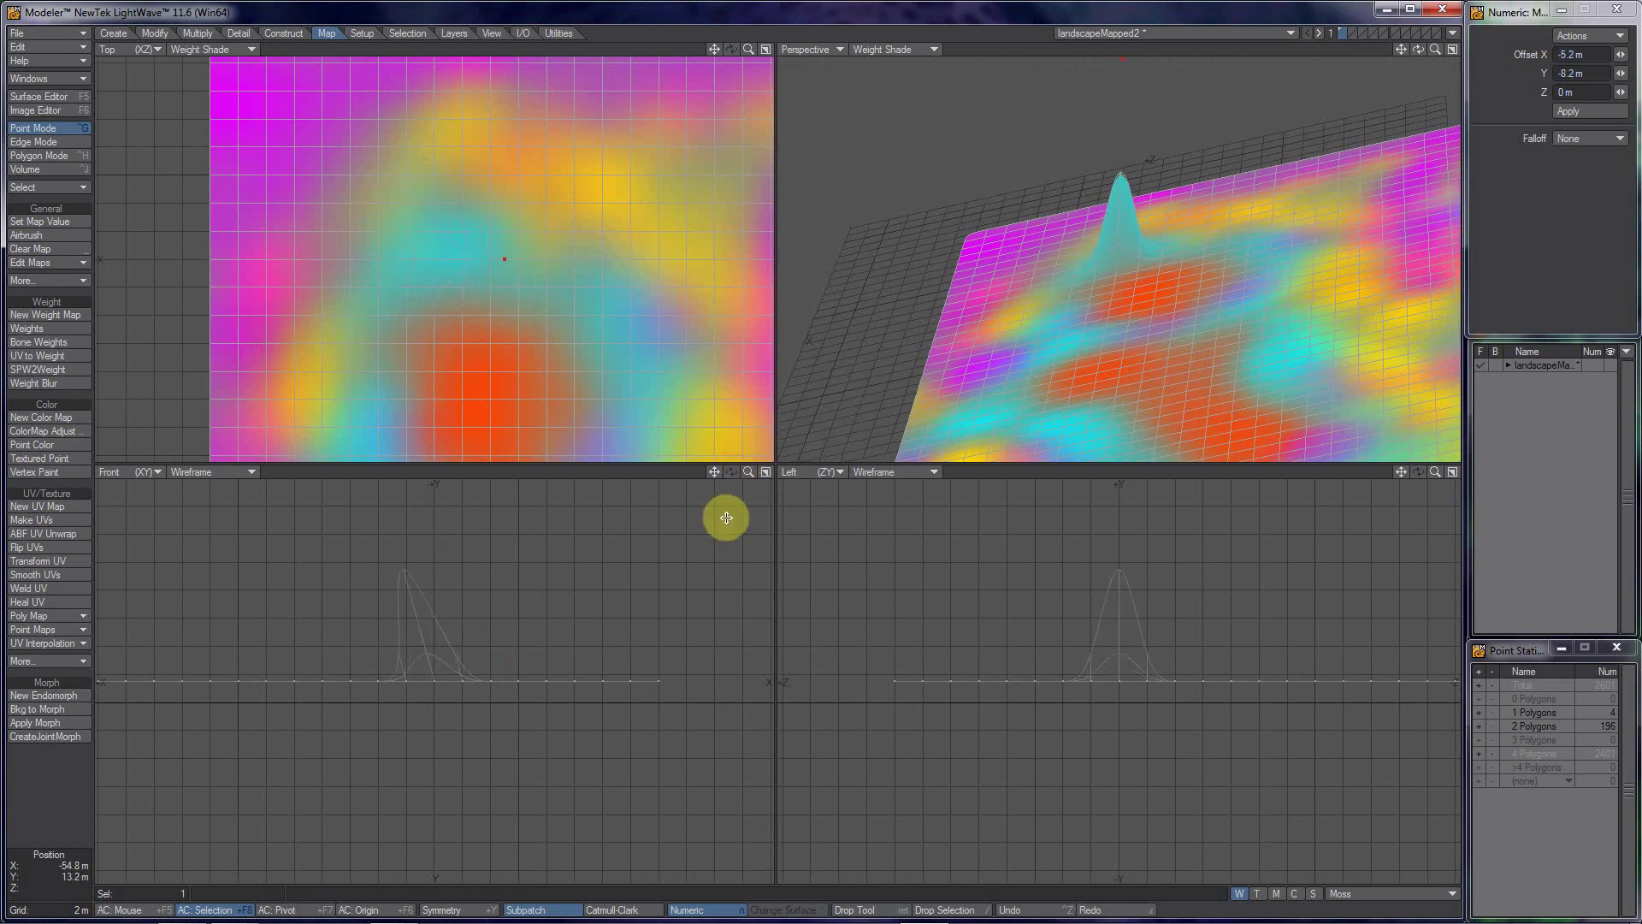
key(space)
key(slash)
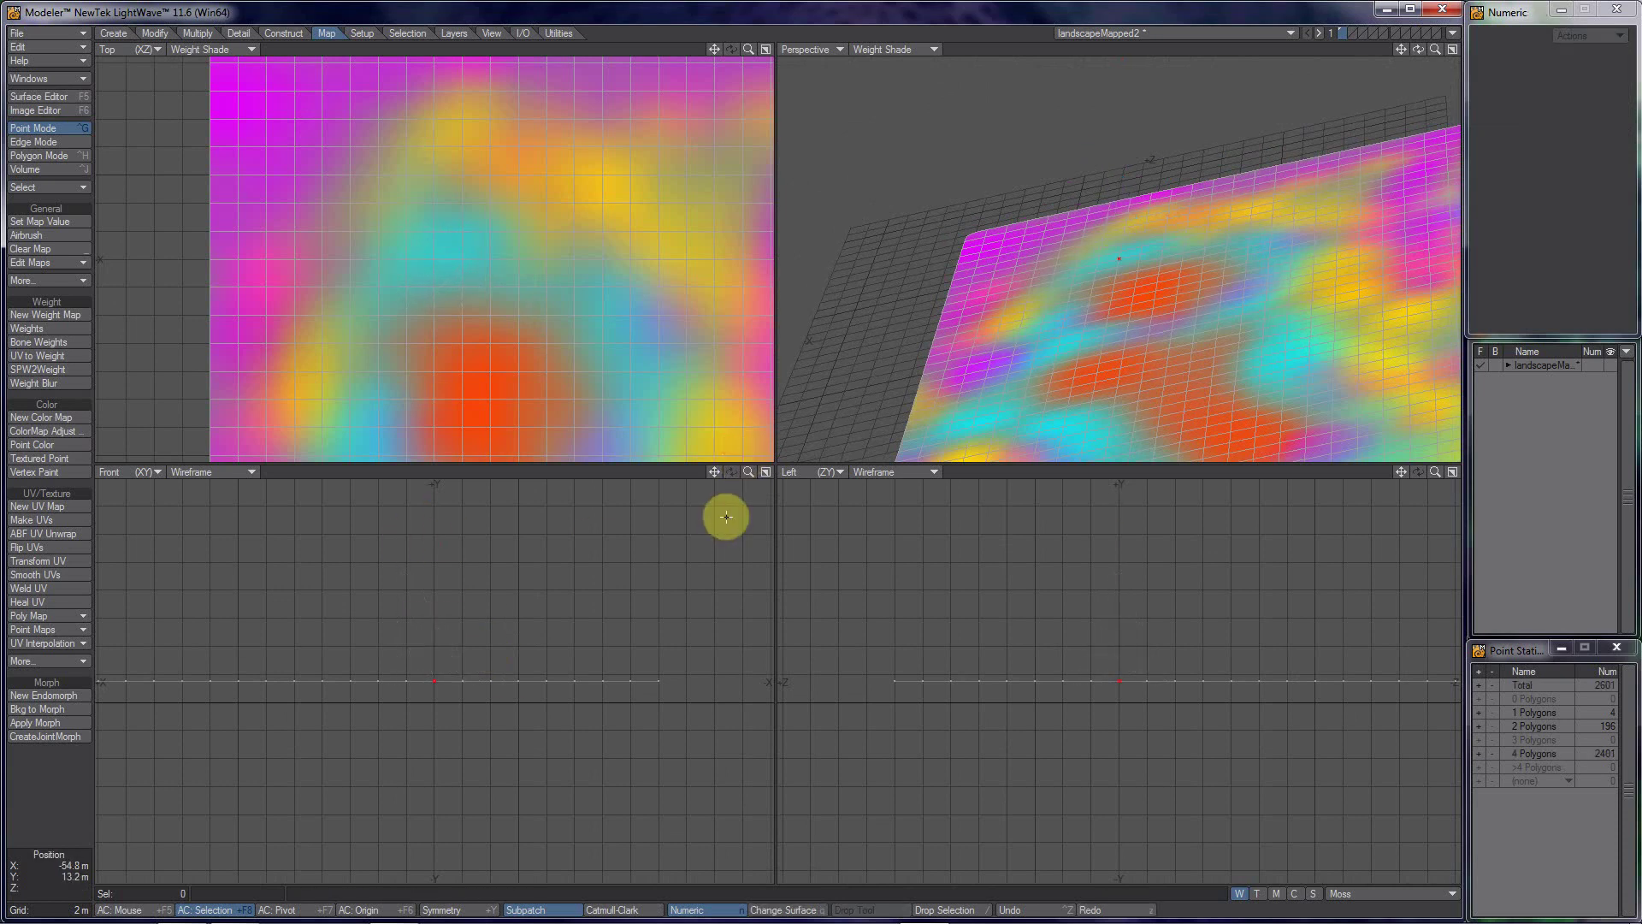
Step: Maximize the Top view and pan and zoom until the whole plane is centred
alt+drag(1025, 301, 1037, 327)
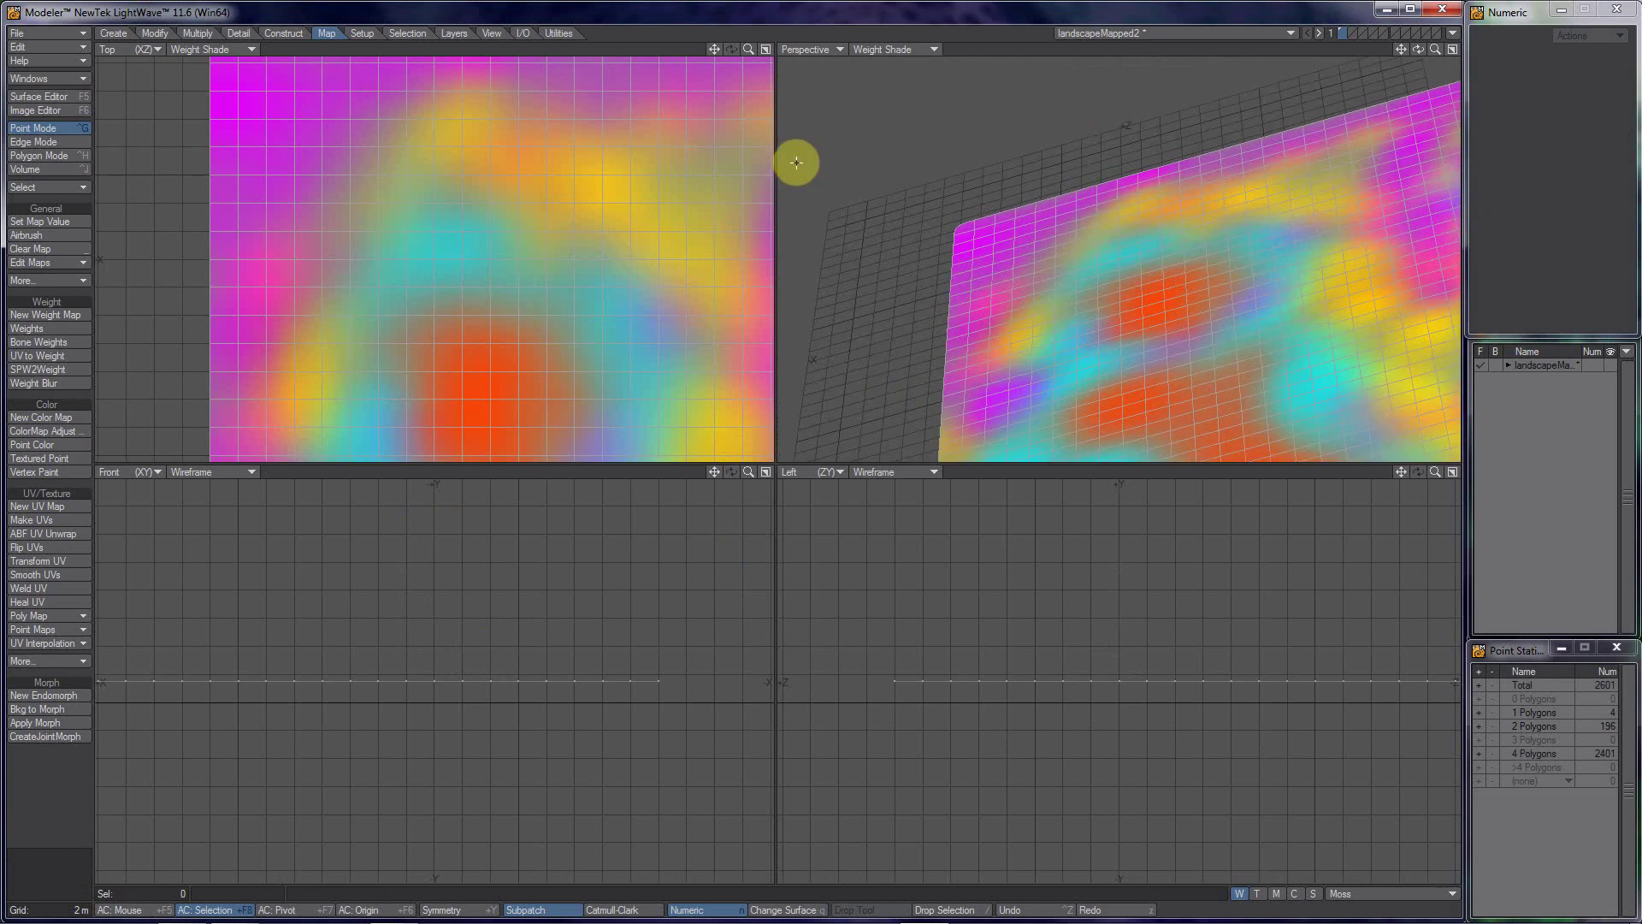
click(765, 49)
alt+shift+drag(912, 488, 506, 279)
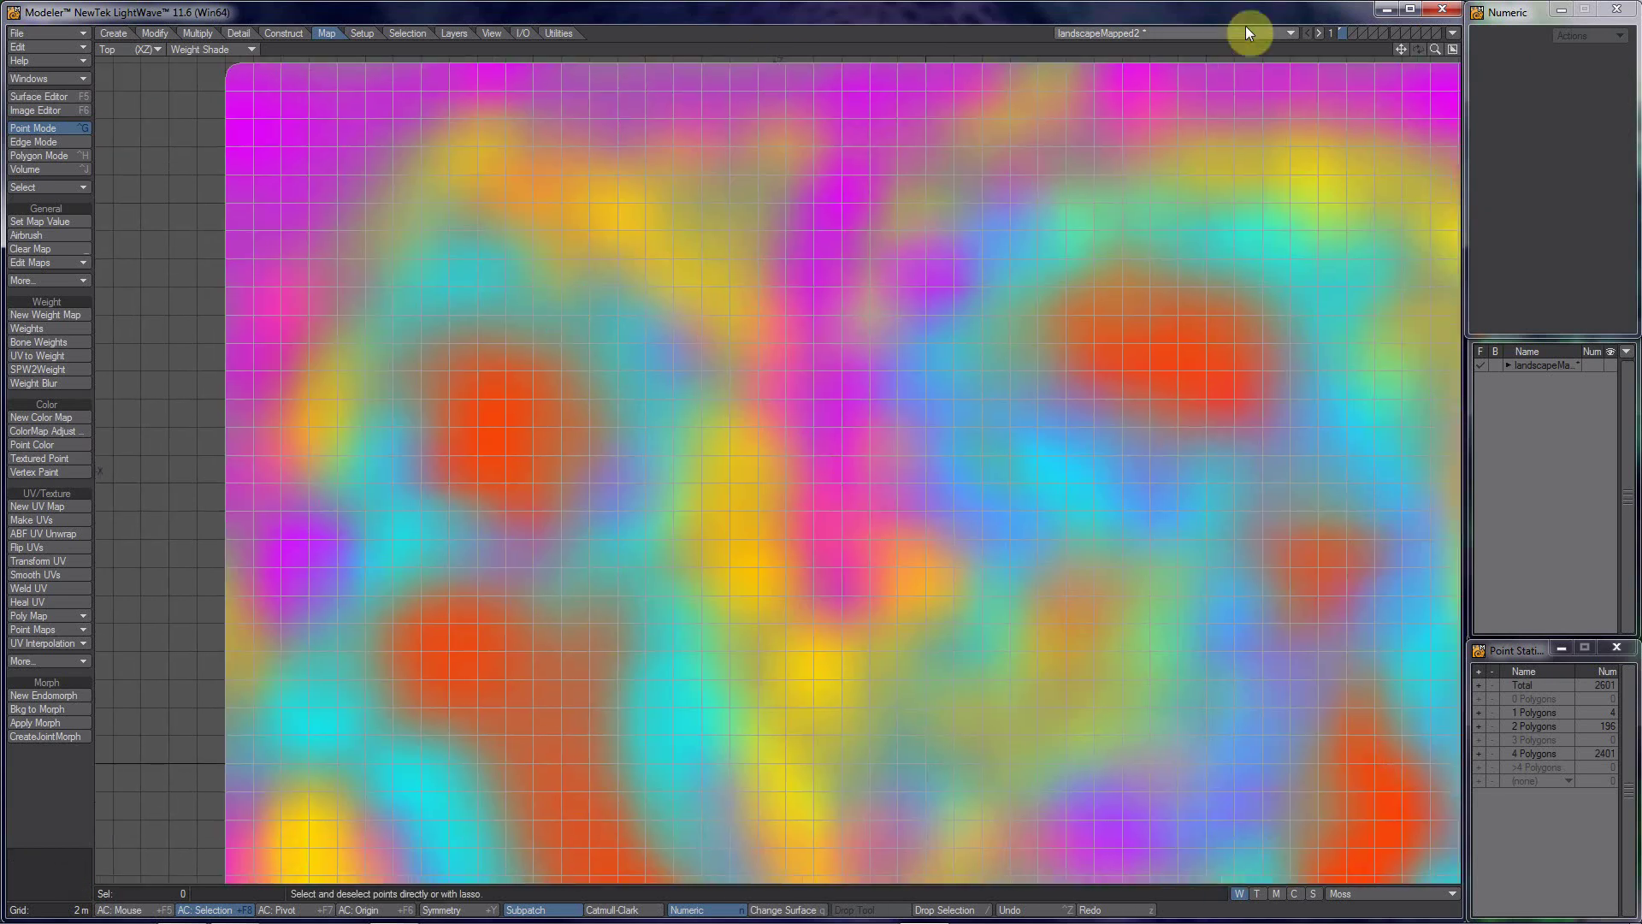
drag(1438, 48, 729, 447)
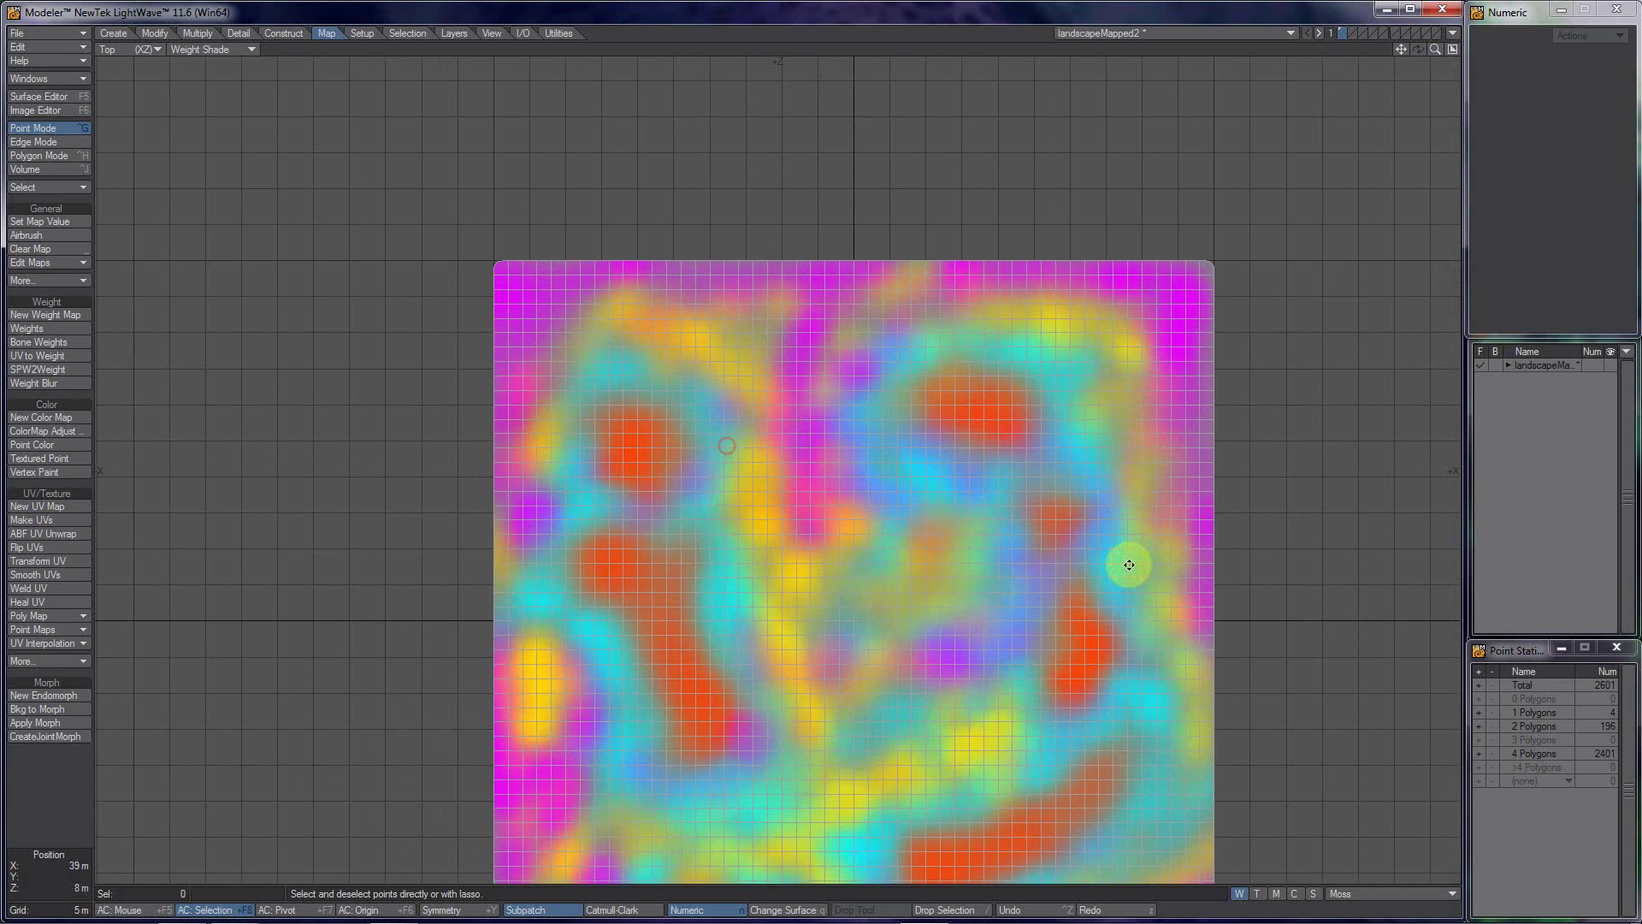
alt+drag(1100, 560, 1008, 414)
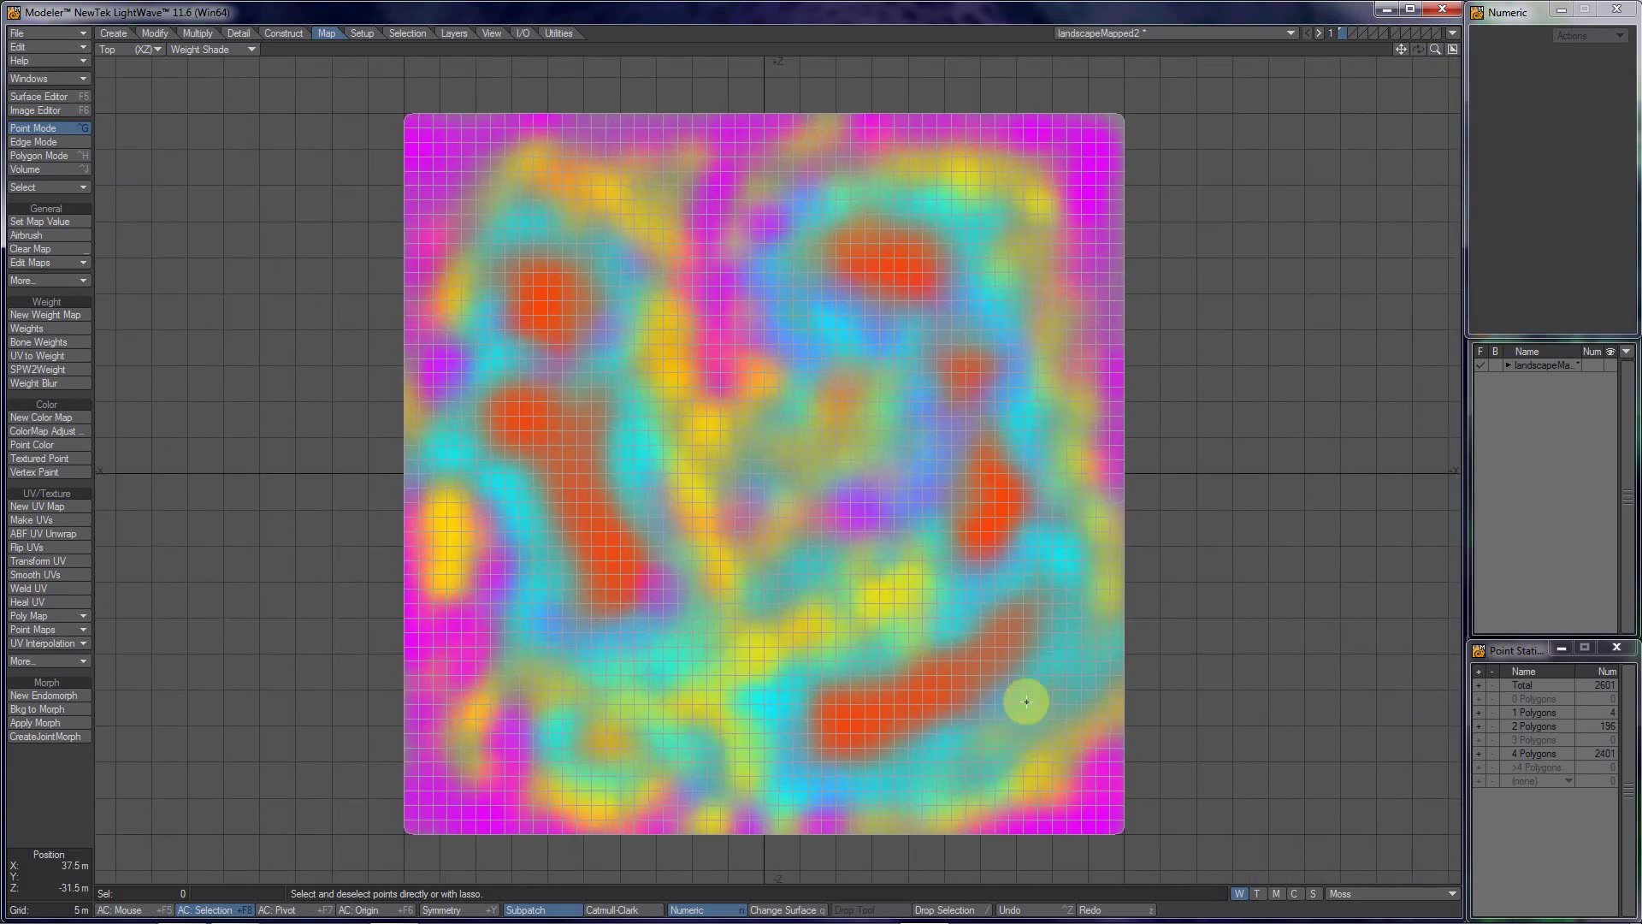
right_drag(1042, 736, 1104, 694)
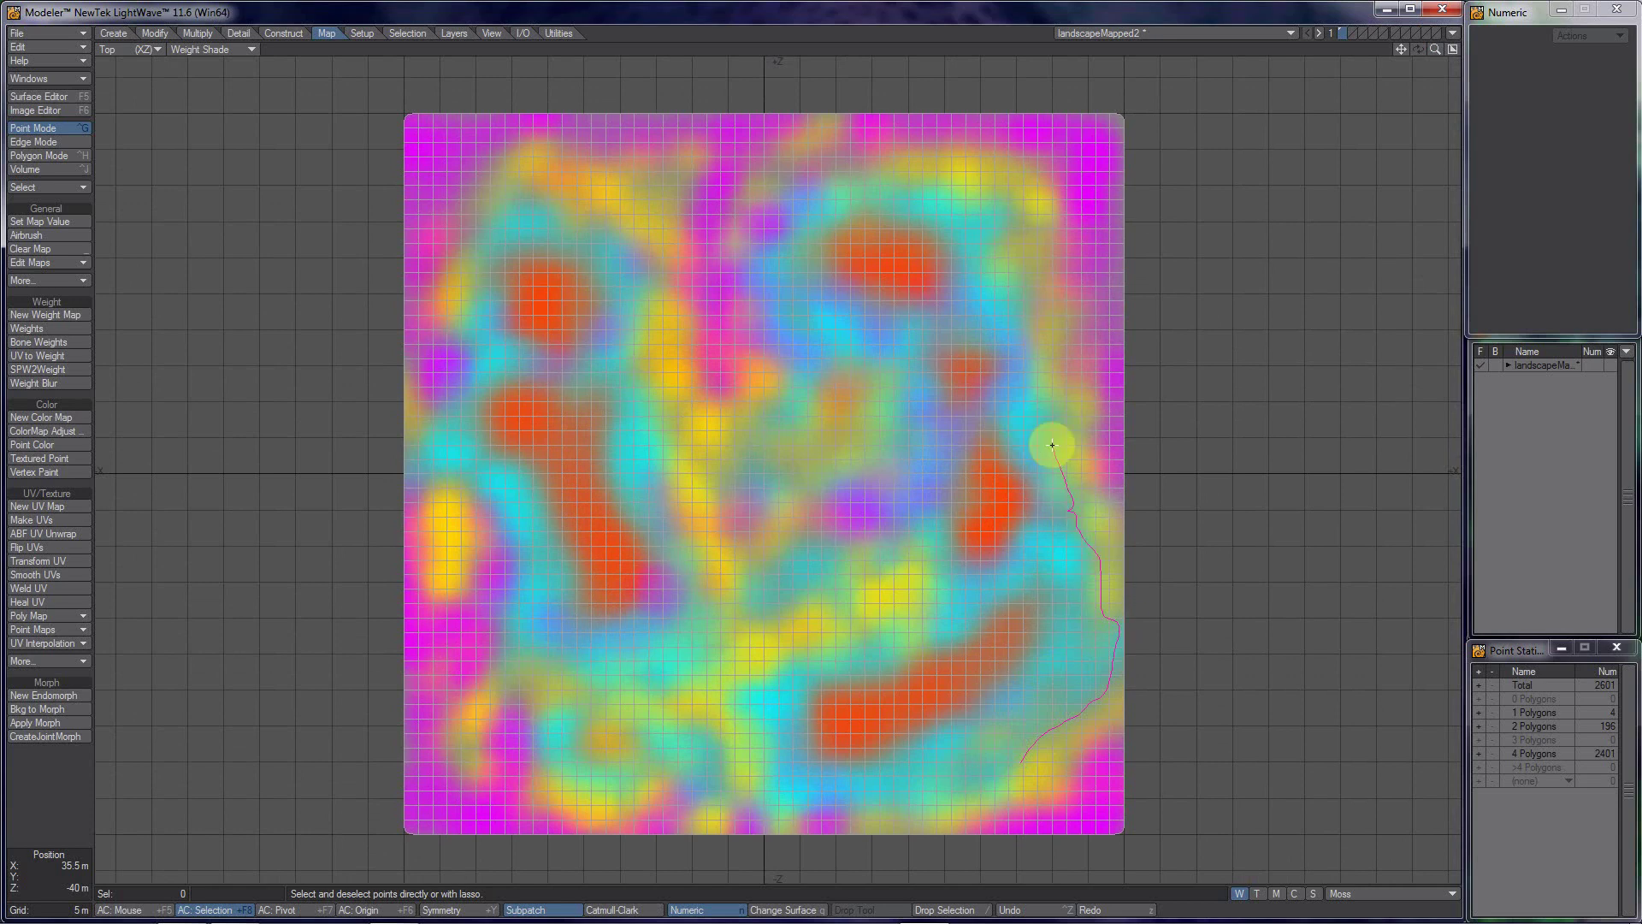
Step: Lasso the right half of the plane's interior, restarting once, to select 714 points
mouse_move(1072, 405)
right_down()
mouse_move(986, 377)
mouse_move(1023, 462)
mouse_move(1012, 545)
right_up()
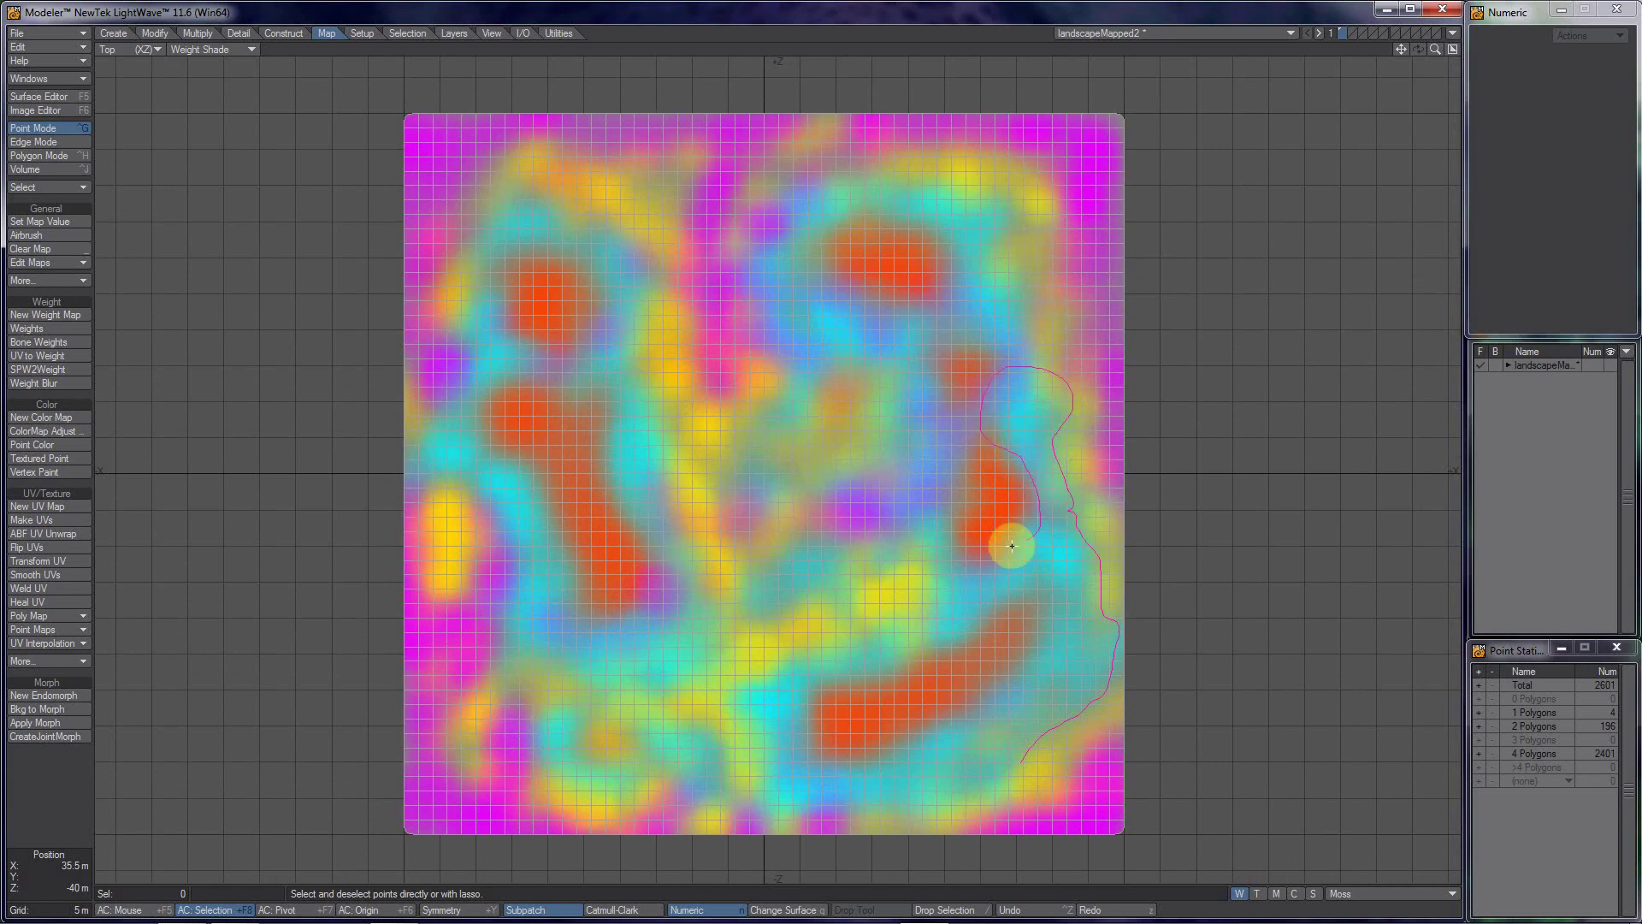
mouse_move(893, 605)
right_down()
mouse_move(990, 622)
mouse_move(902, 678)
right_up()
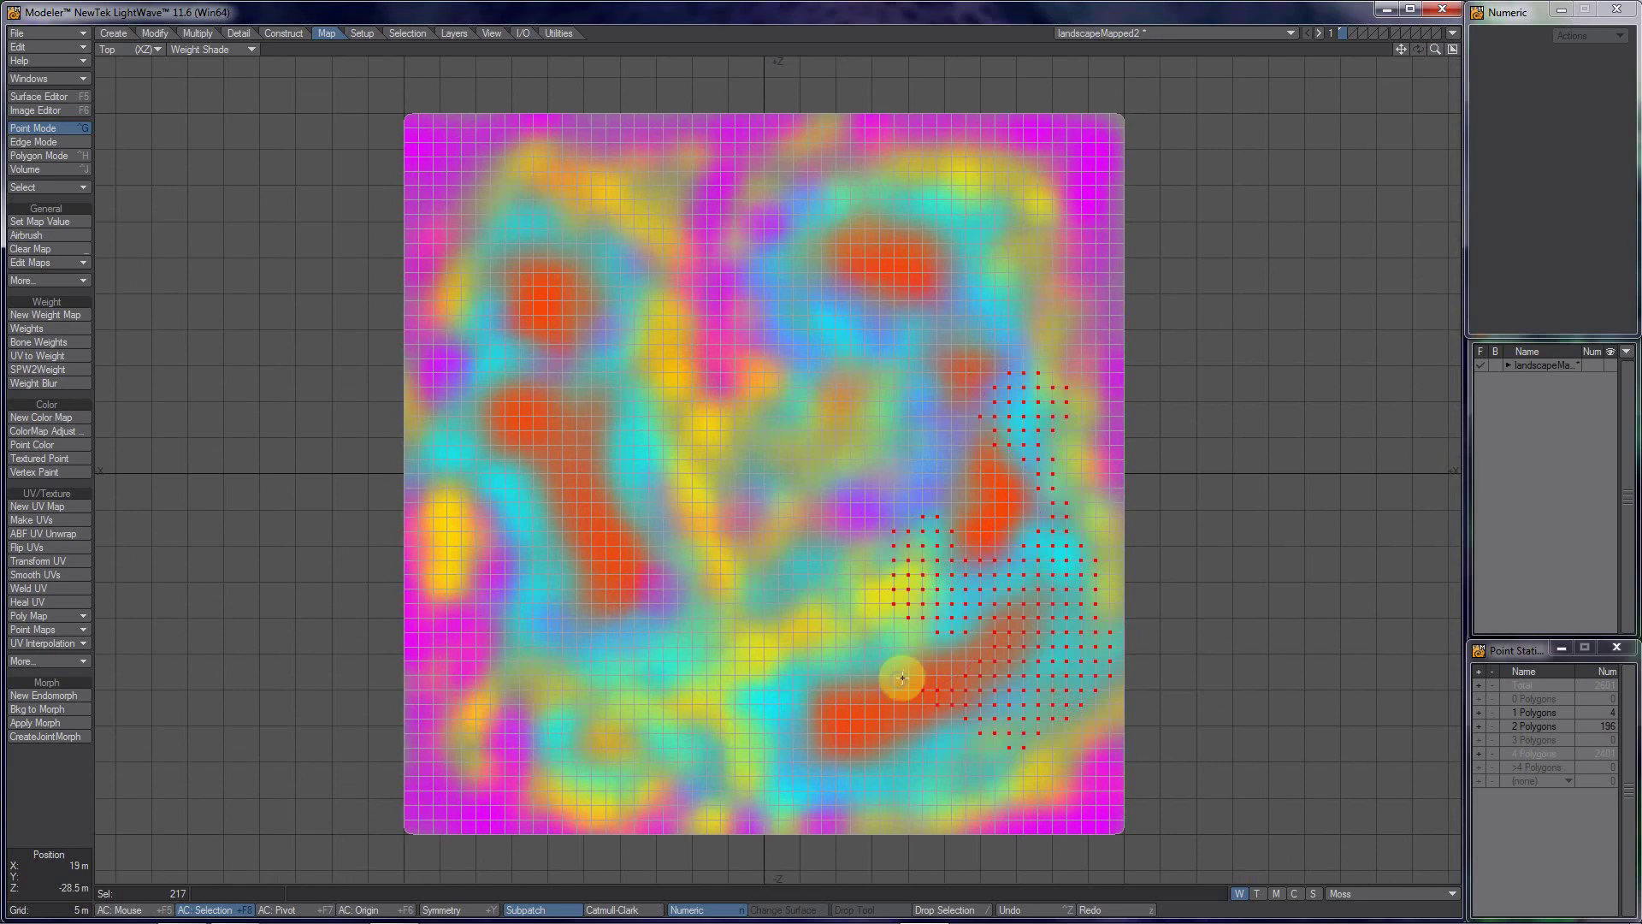
key(slash)
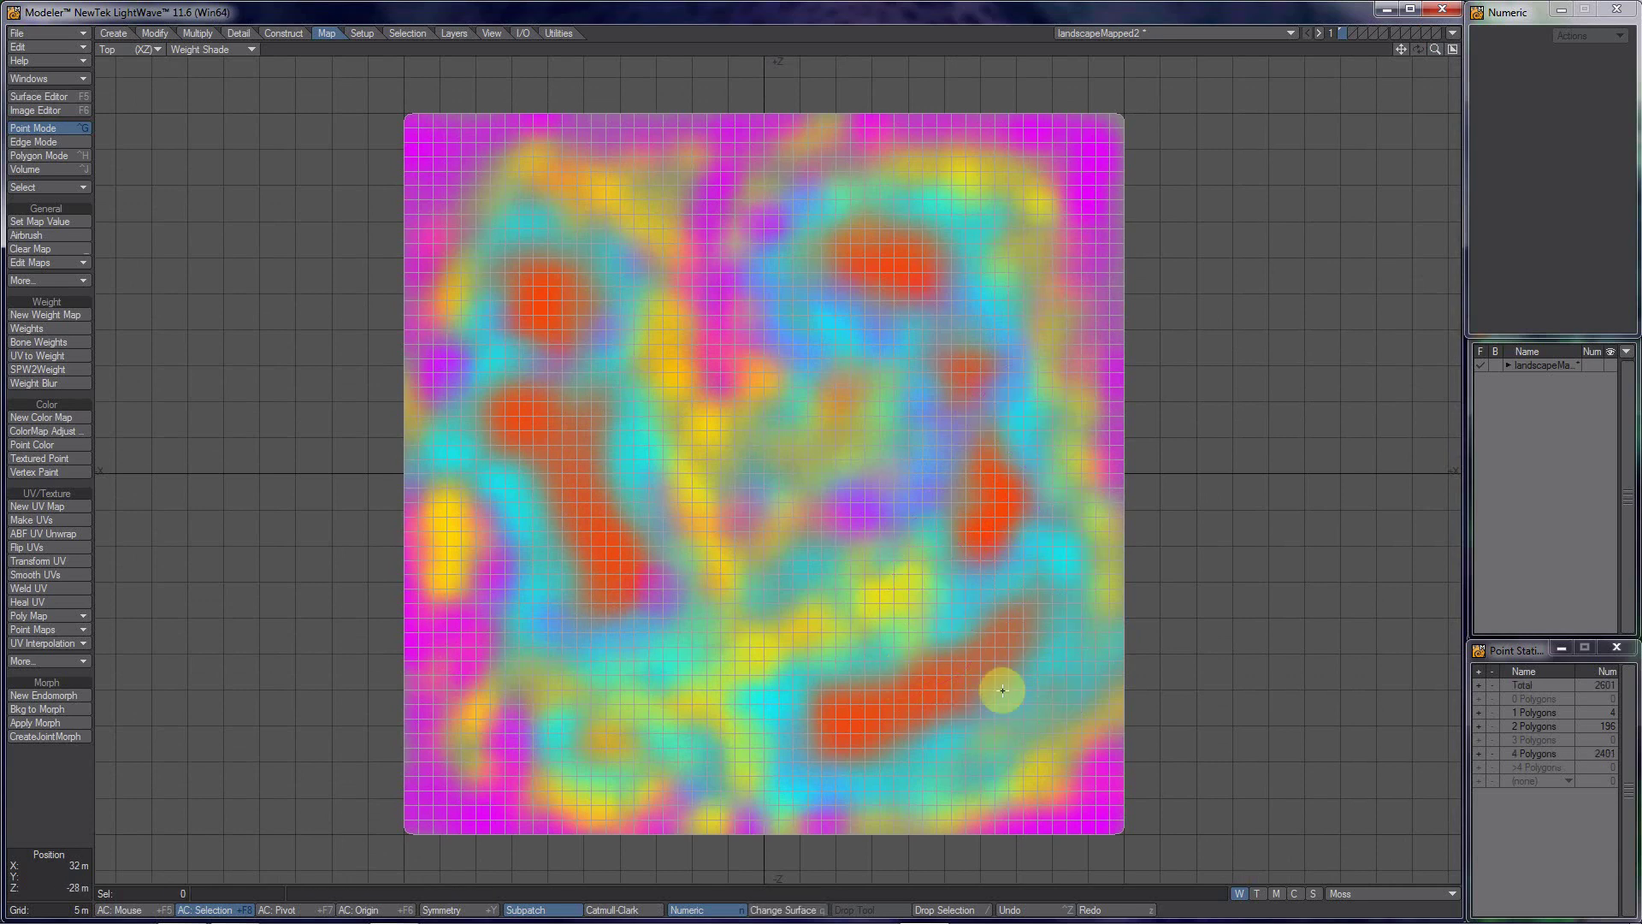
mouse_move(1083, 731)
right_down()
mouse_move(1118, 605)
mouse_move(1078, 513)
right_up()
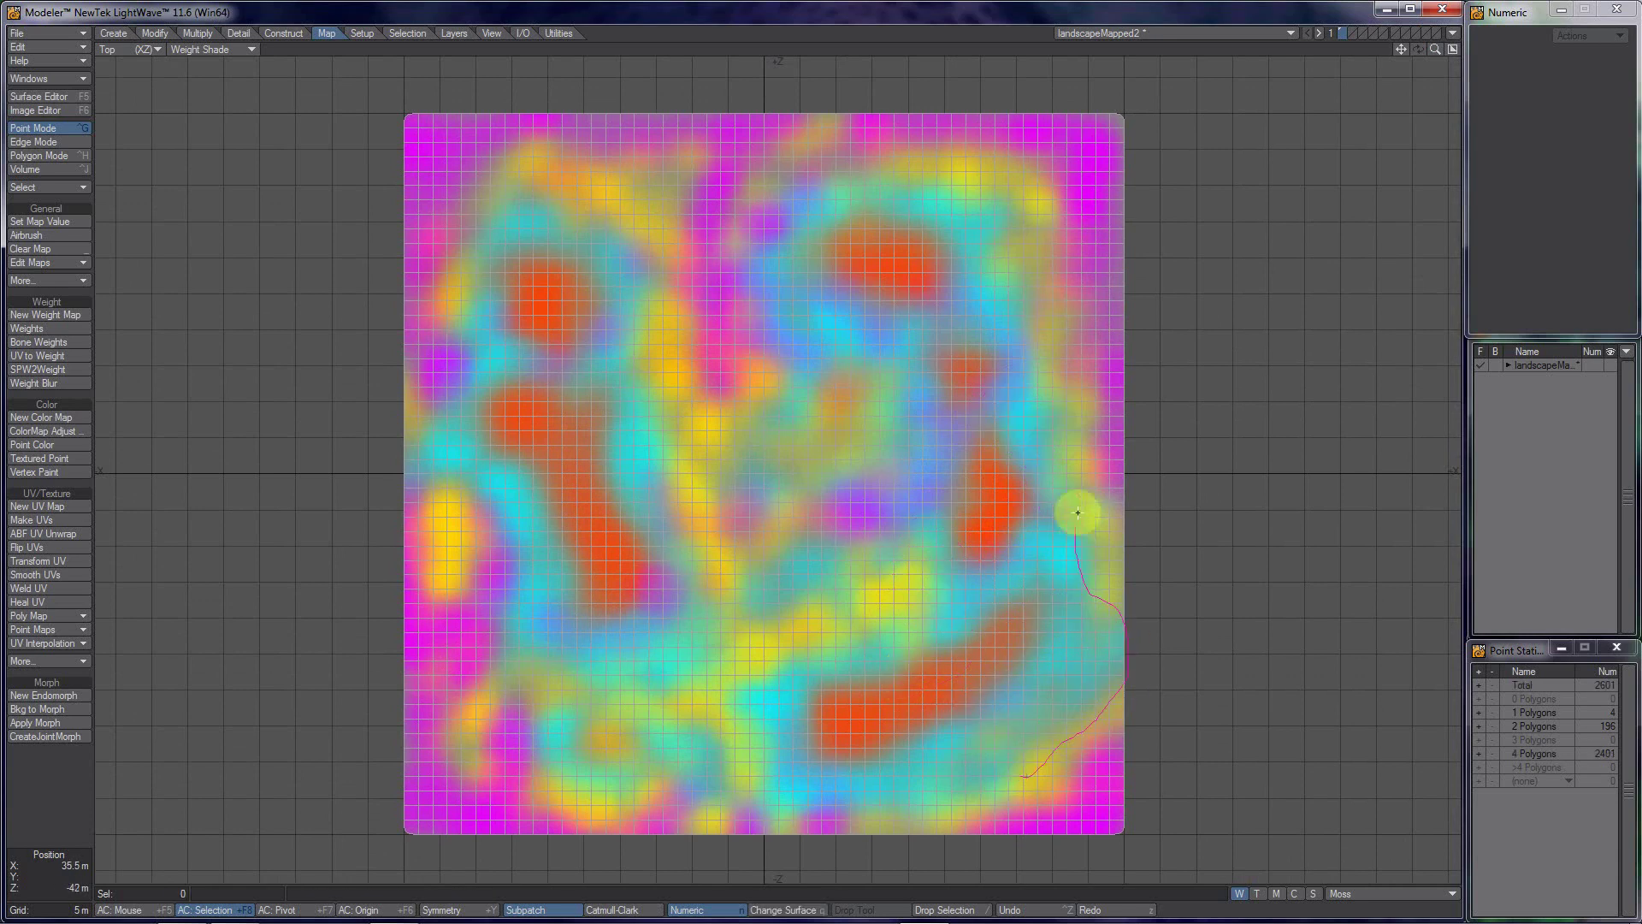
mouse_move(1061, 446)
right_down()
mouse_move(1017, 299)
mouse_move(1032, 209)
right_up()
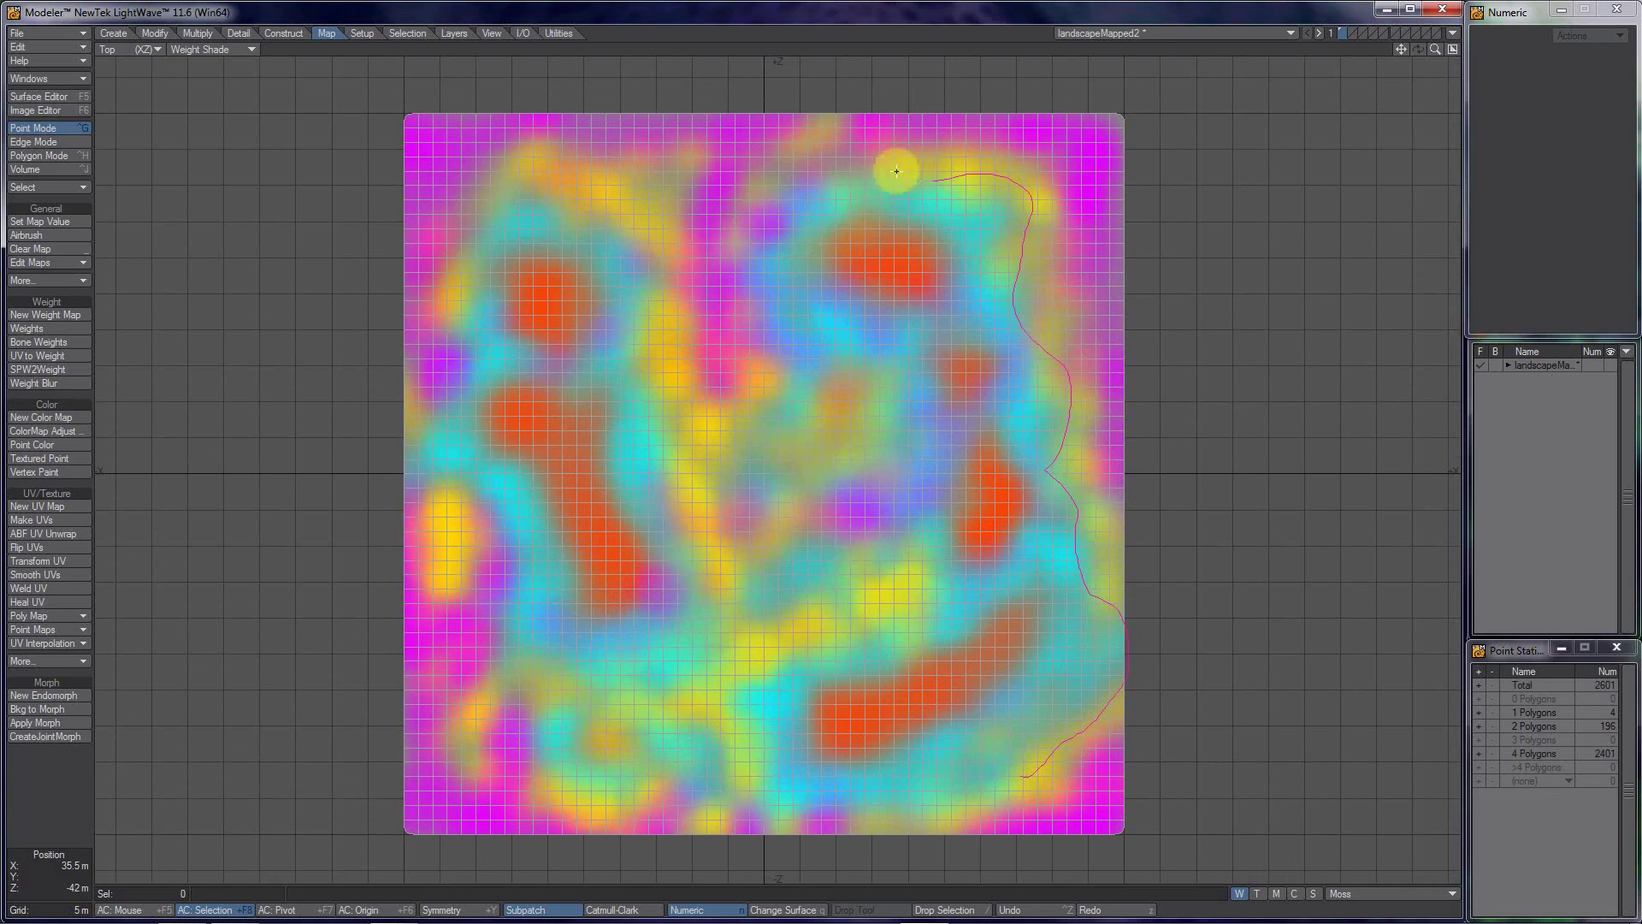
mouse_move(897, 171)
right_down()
mouse_move(776, 242)
mouse_move(765, 312)
right_up()
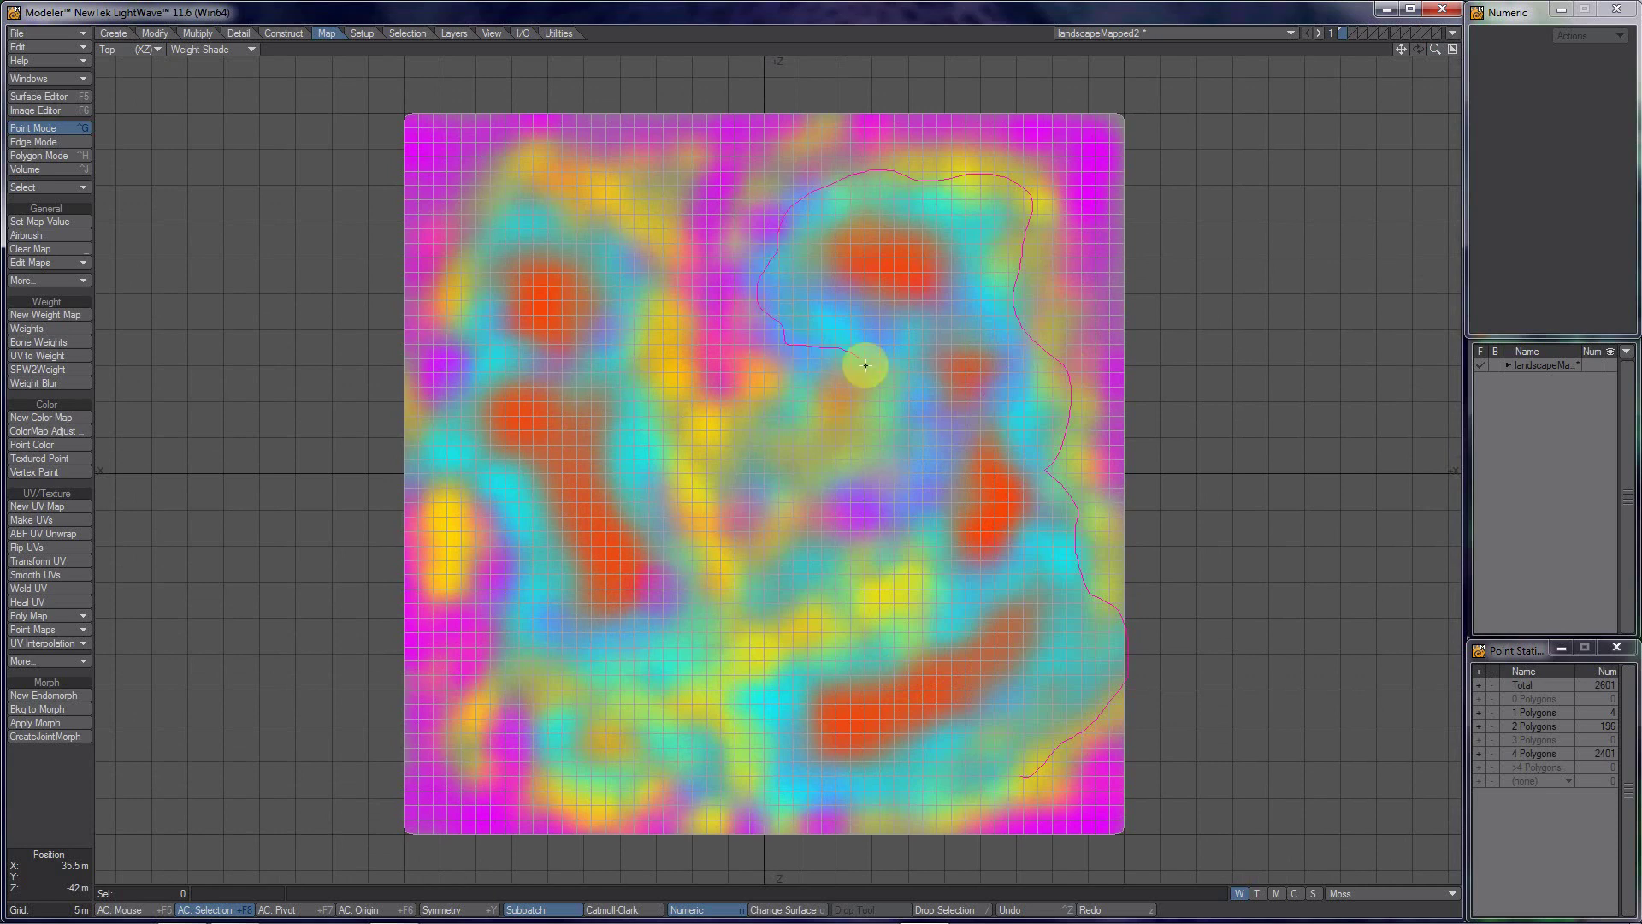
right_drag(908, 436, 917, 487)
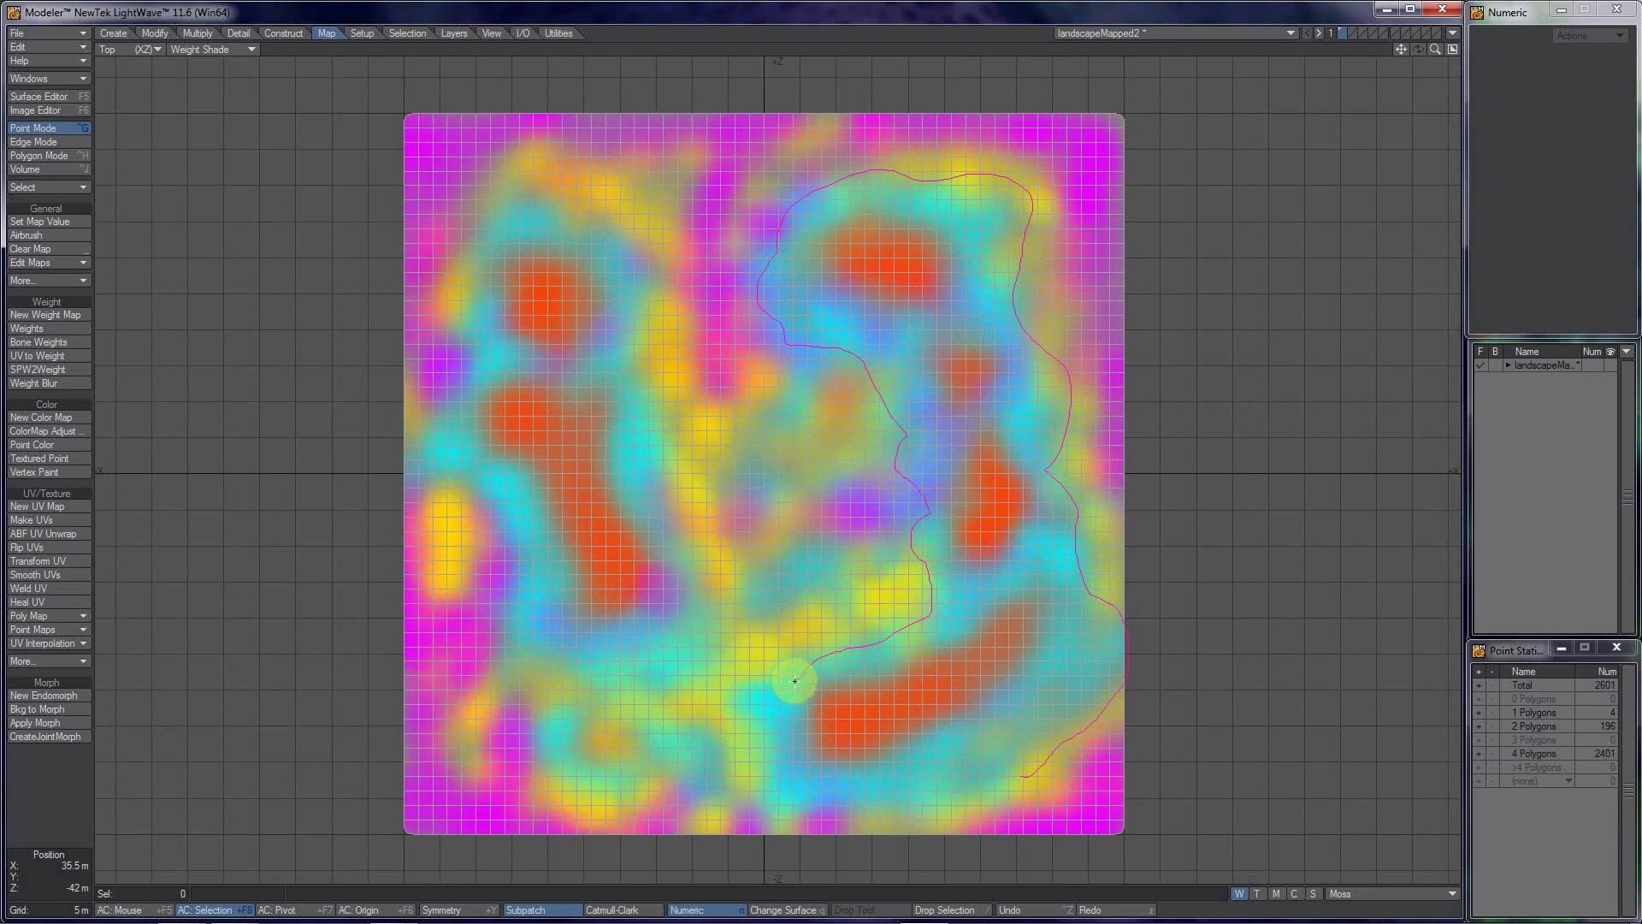
right_drag(742, 786, 926, 832)
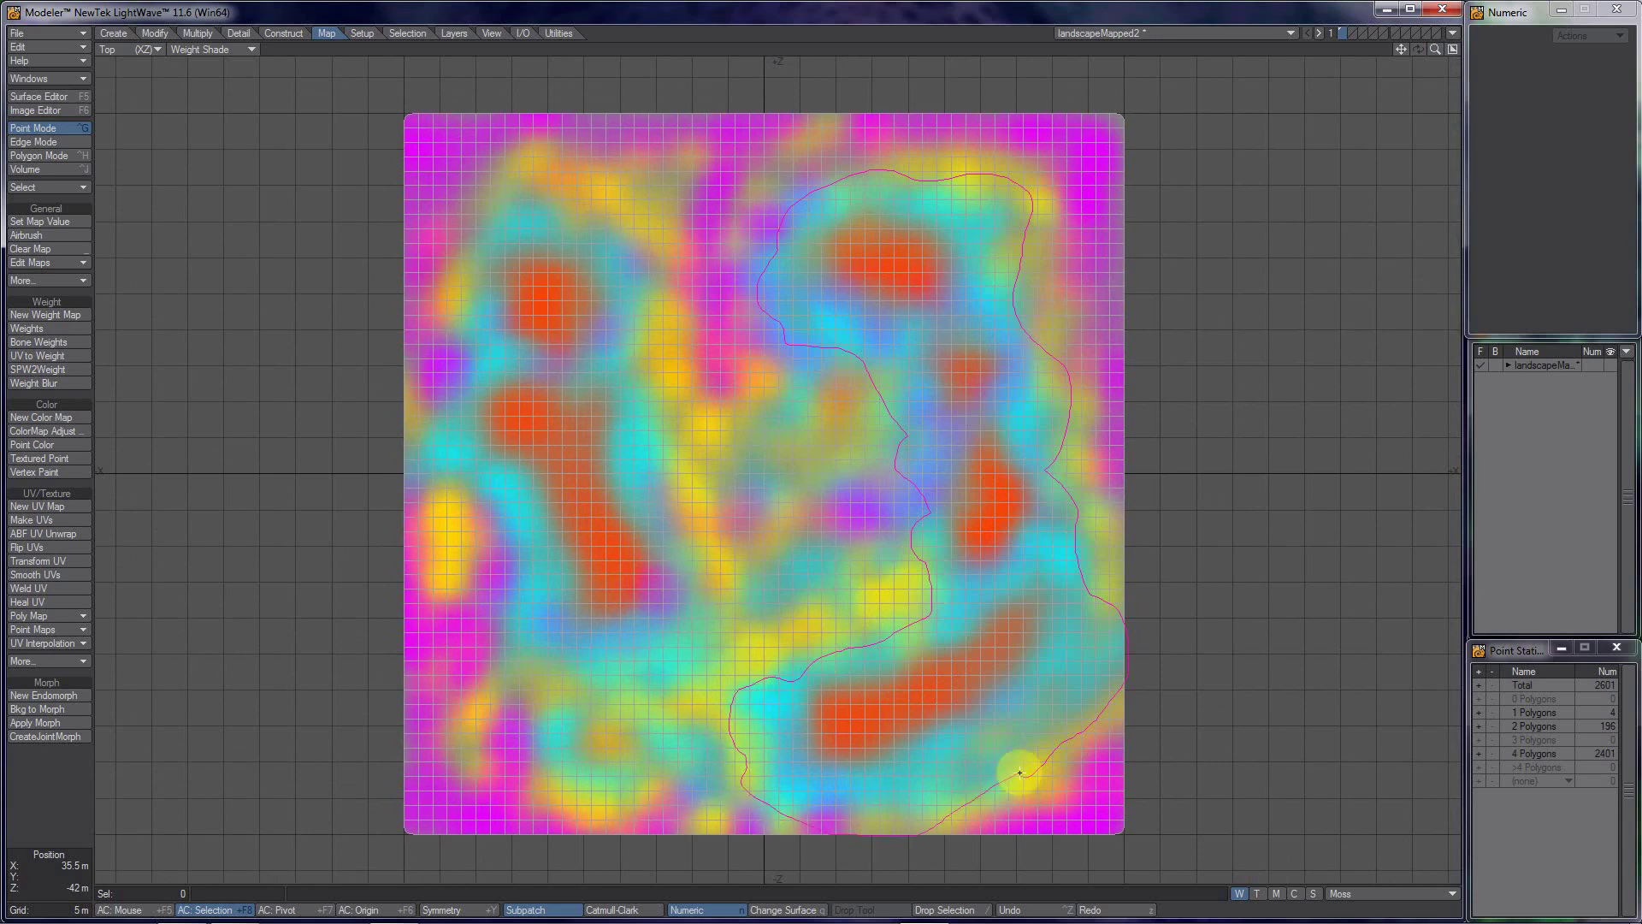
right_drag(1033, 769, 1007, 756)
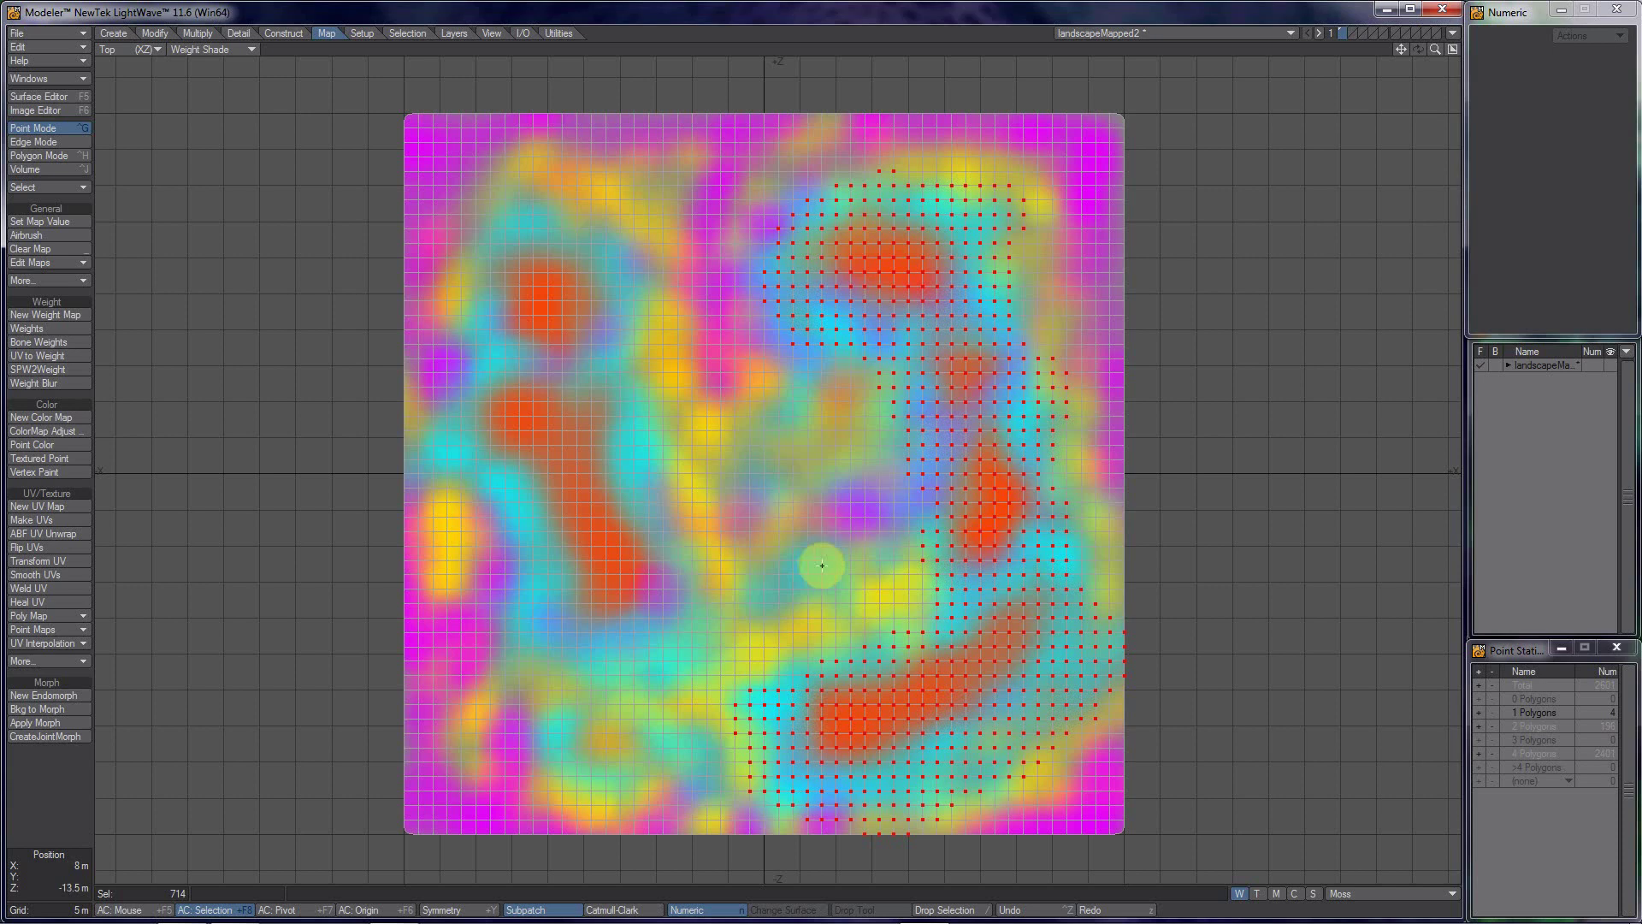
Step: Add the central and left-side interior points, bringing the selection to 1222
right_drag(822, 552, 795, 607)
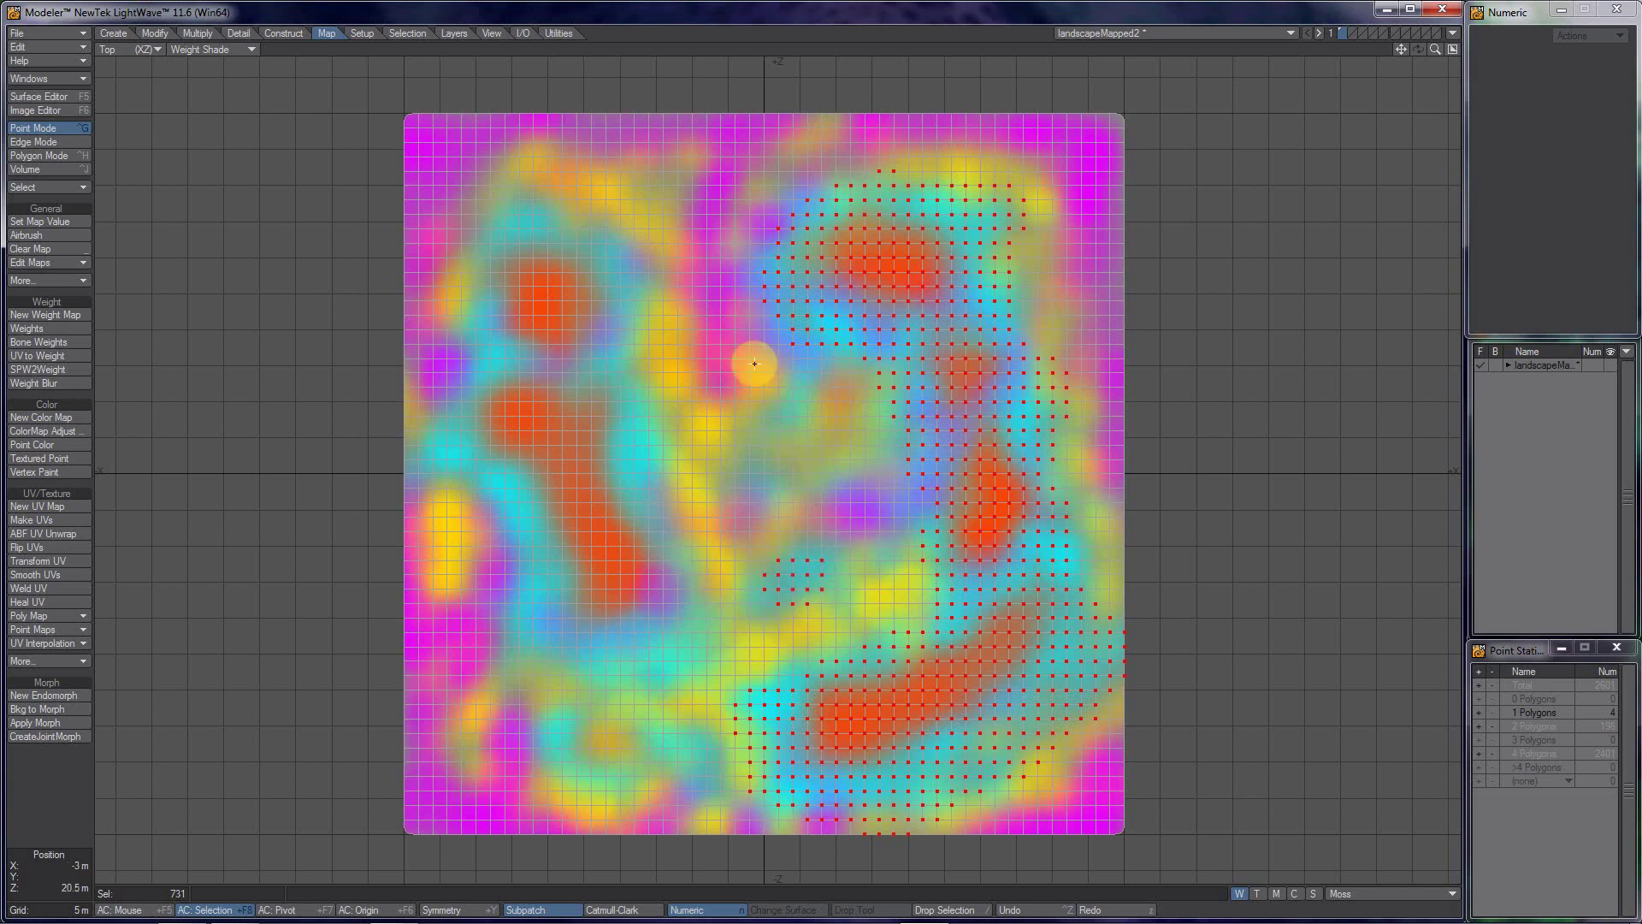
right_drag(805, 409, 801, 410)
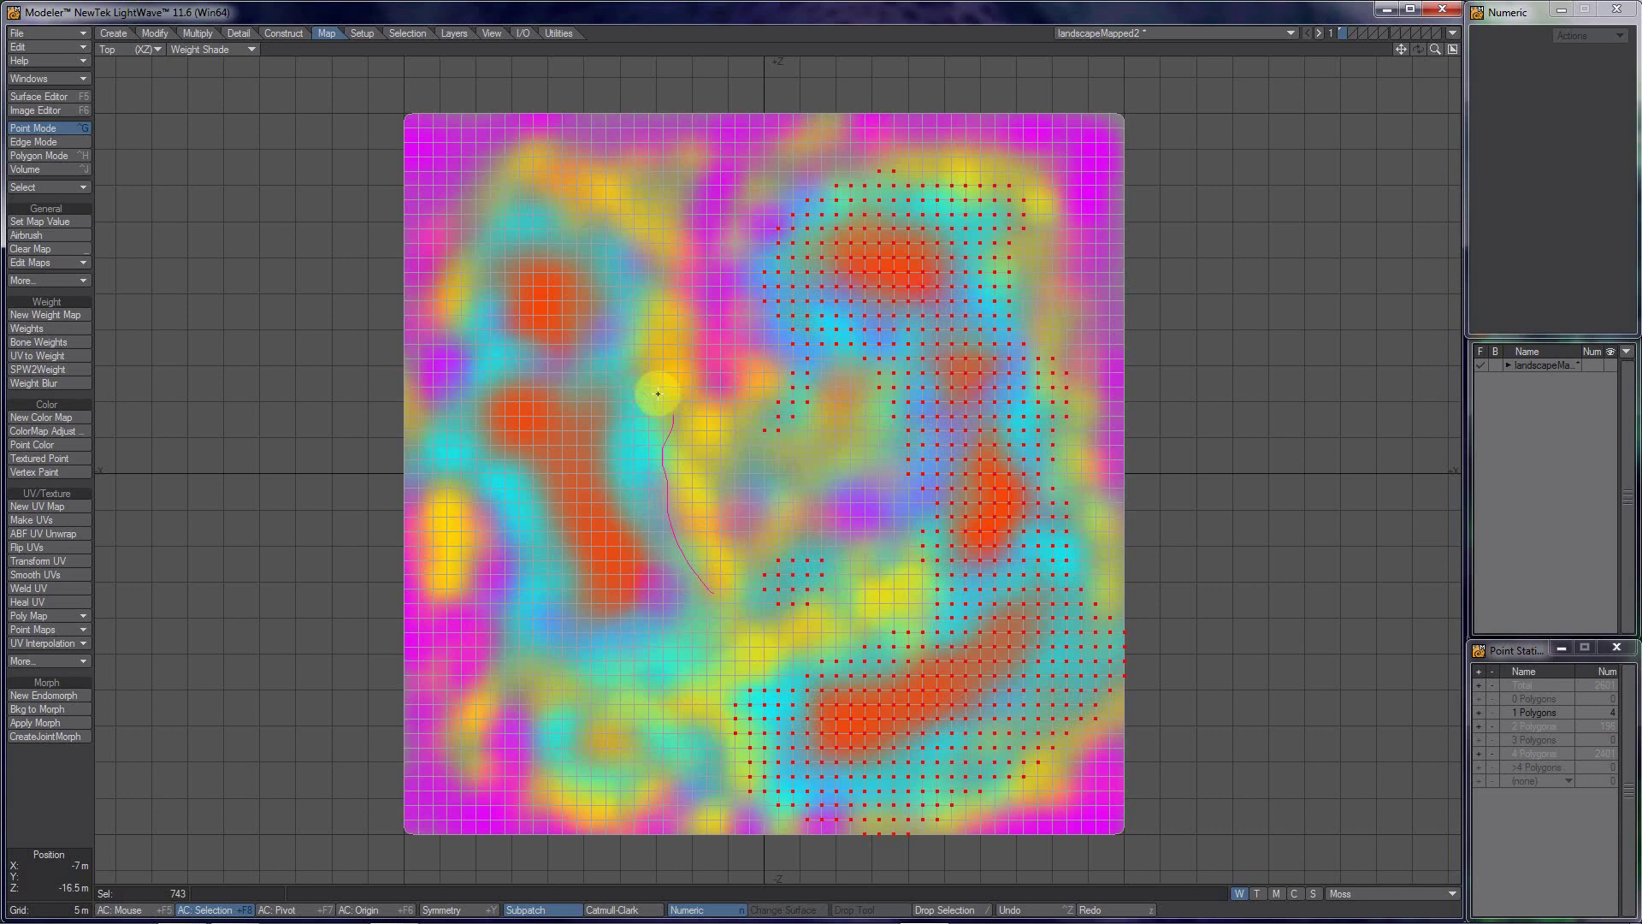
mouse_move(636, 250)
right_down()
mouse_move(516, 190)
mouse_move(442, 419)
right_up()
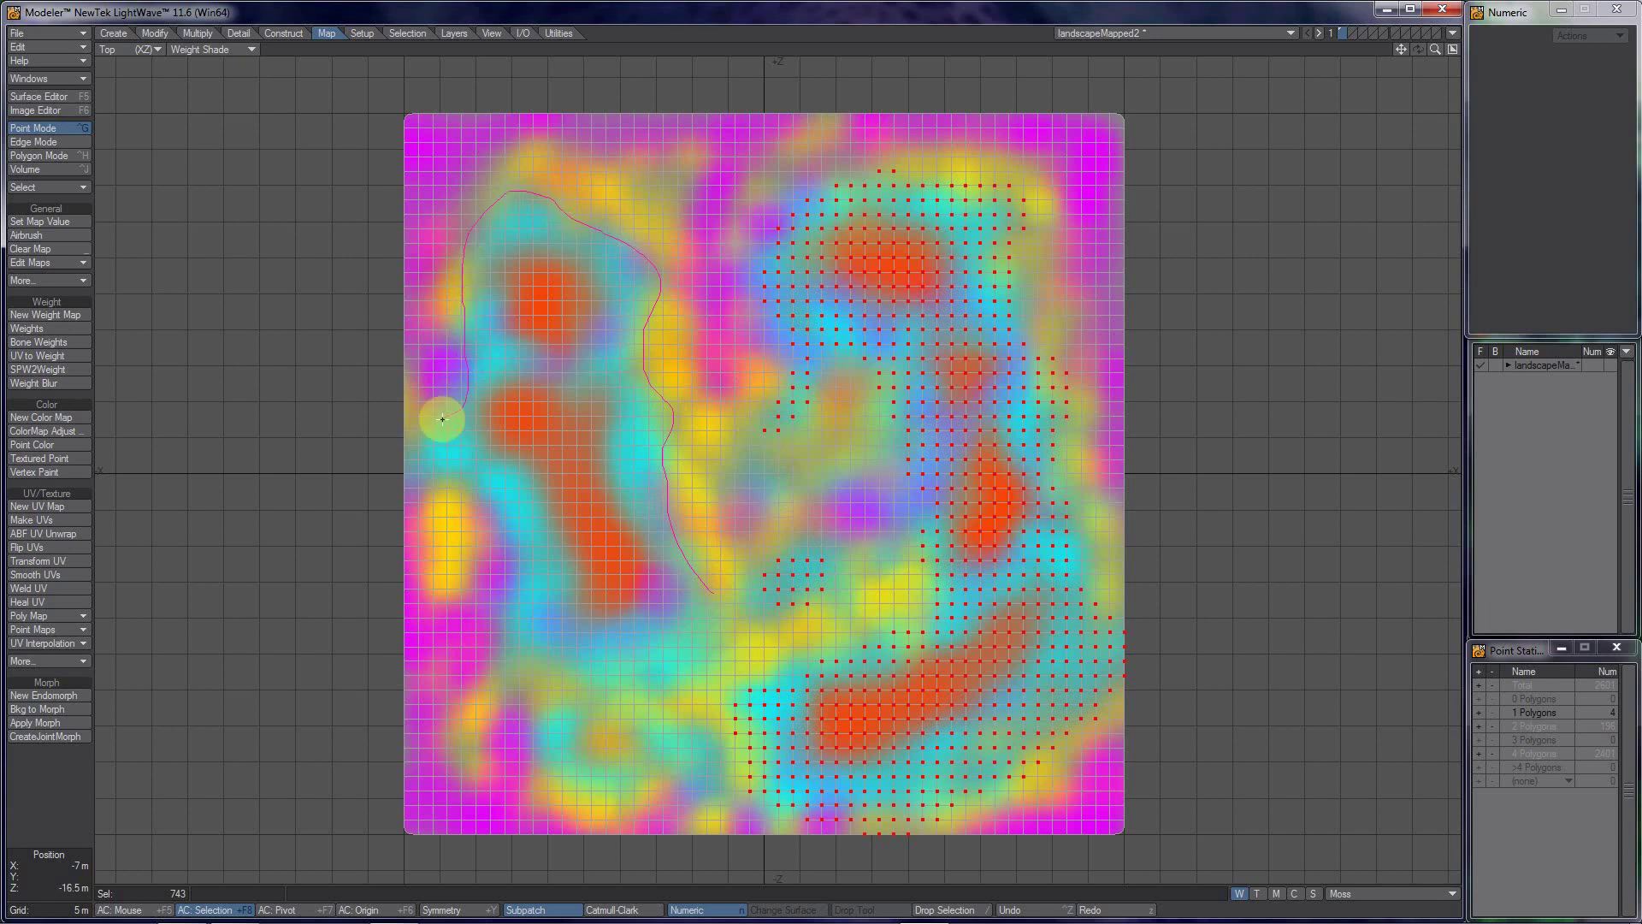
mouse_move(463, 484)
right_down()
mouse_move(518, 536)
mouse_move(499, 620)
mouse_move(548, 651)
right_up()
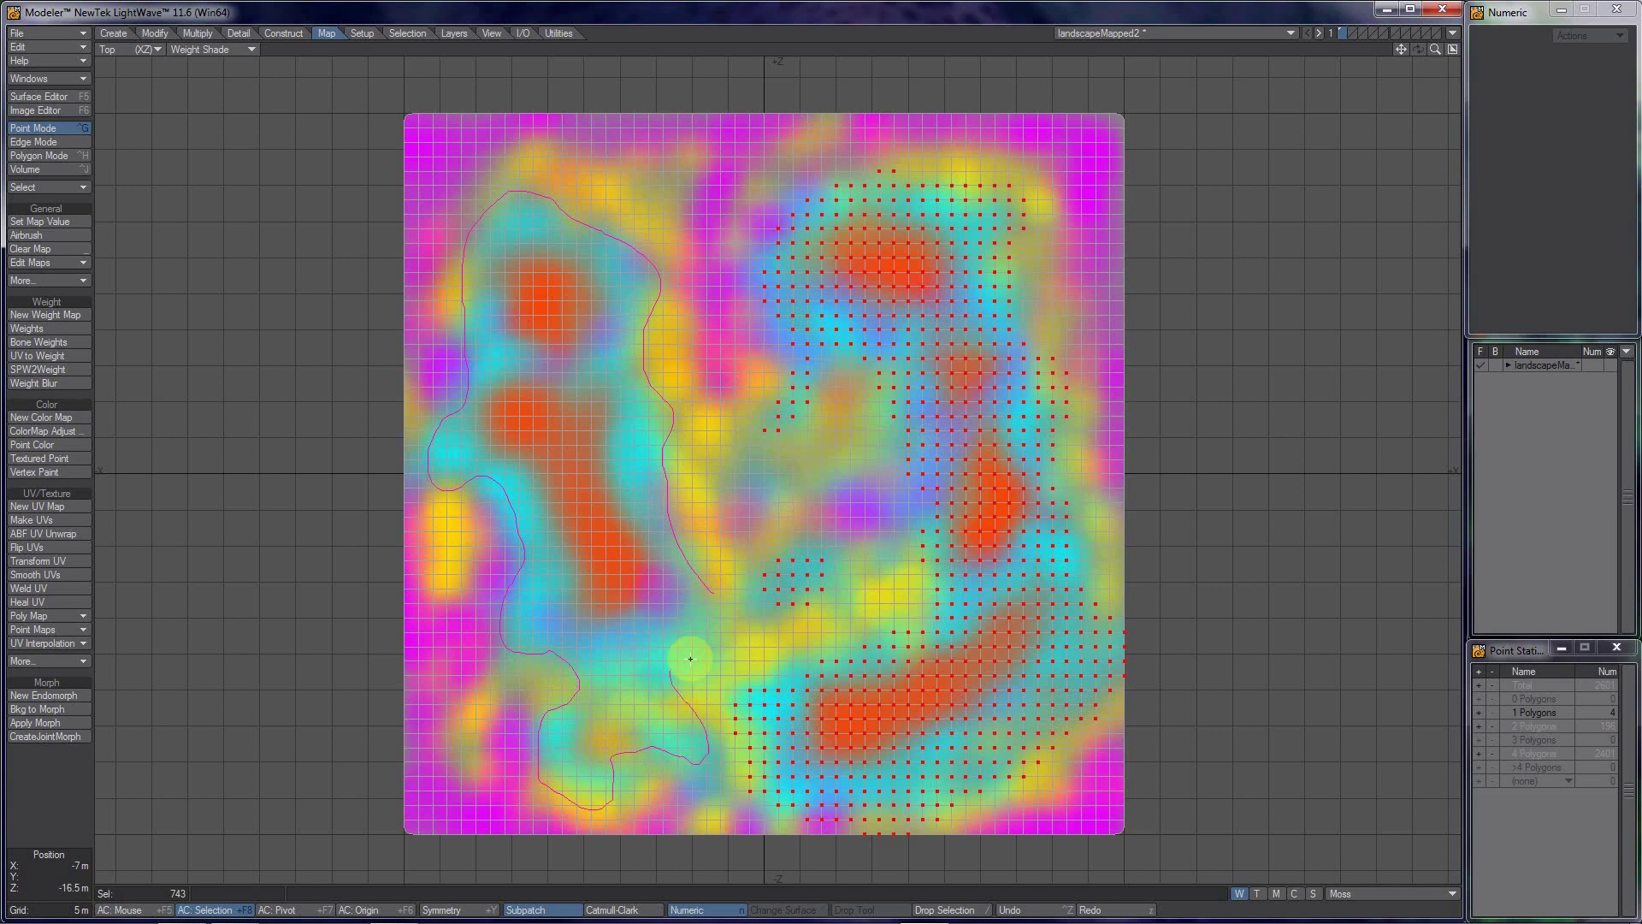
right_drag(691, 577, 693, 581)
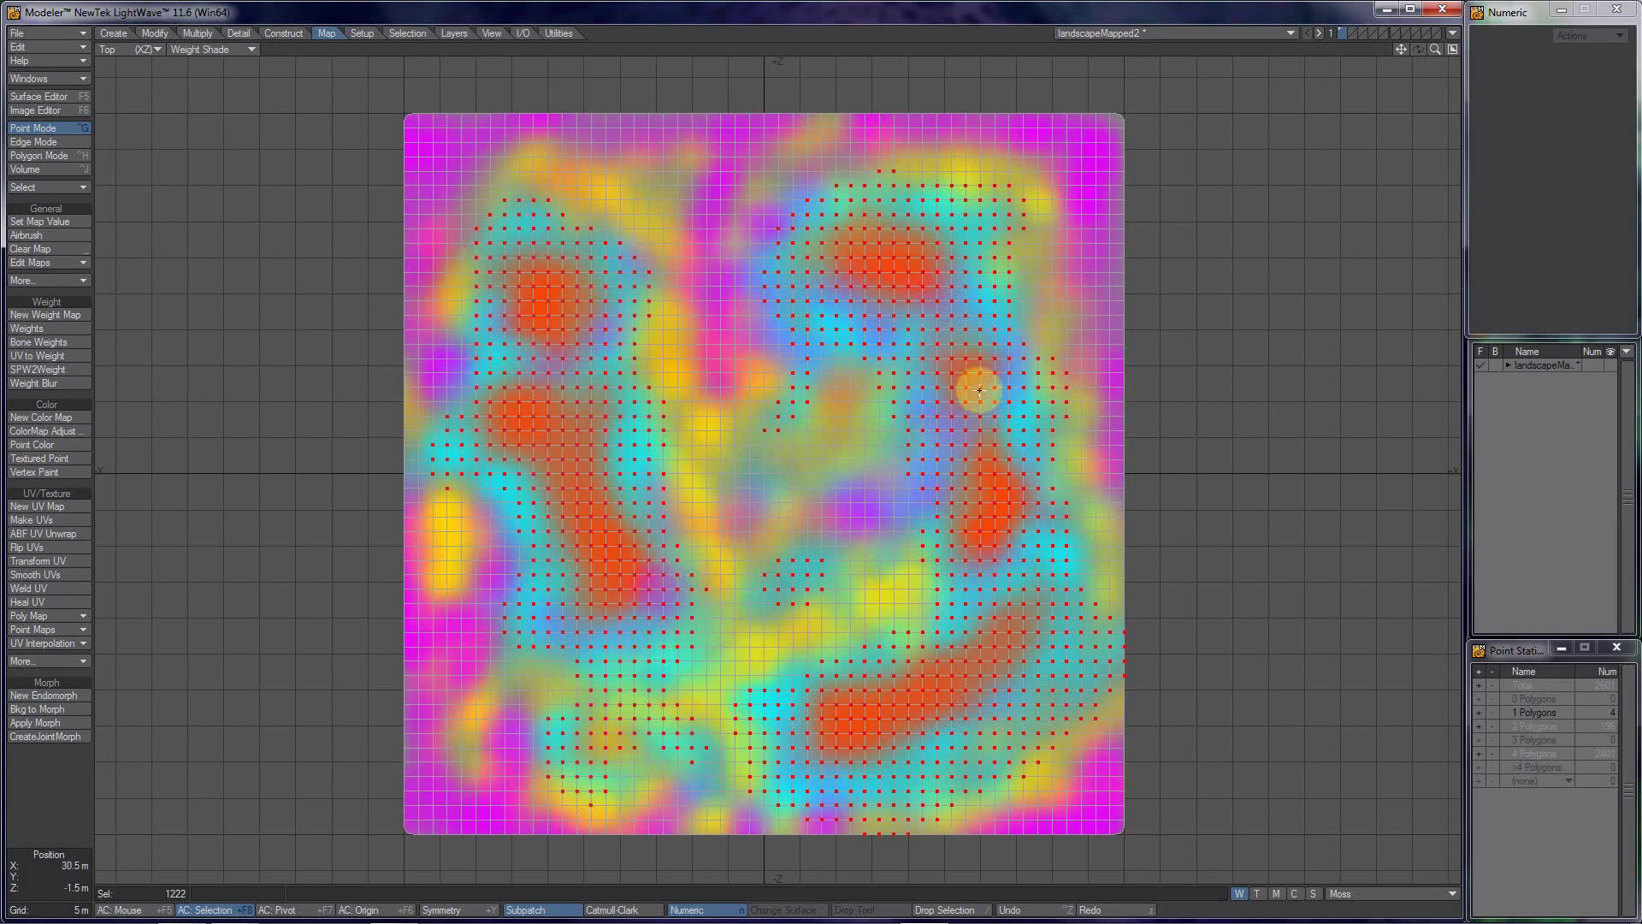
Step: In quad view, raise the 1222 interior points 2.5 m in Y, then deselect and inspect the hills
click(1452, 49)
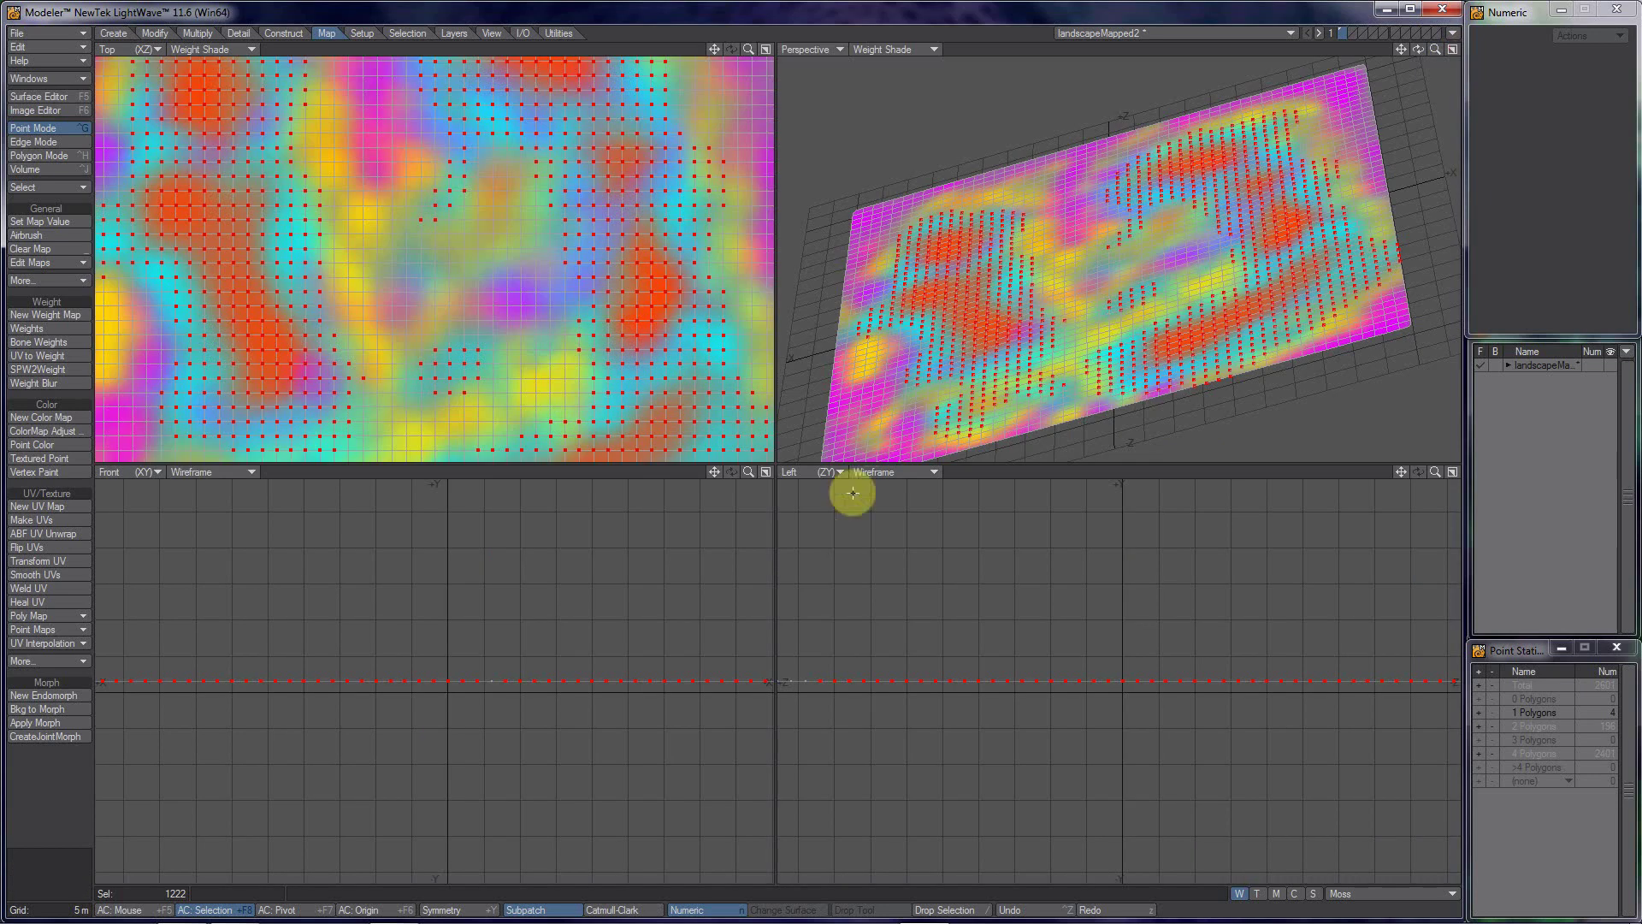
key(t)
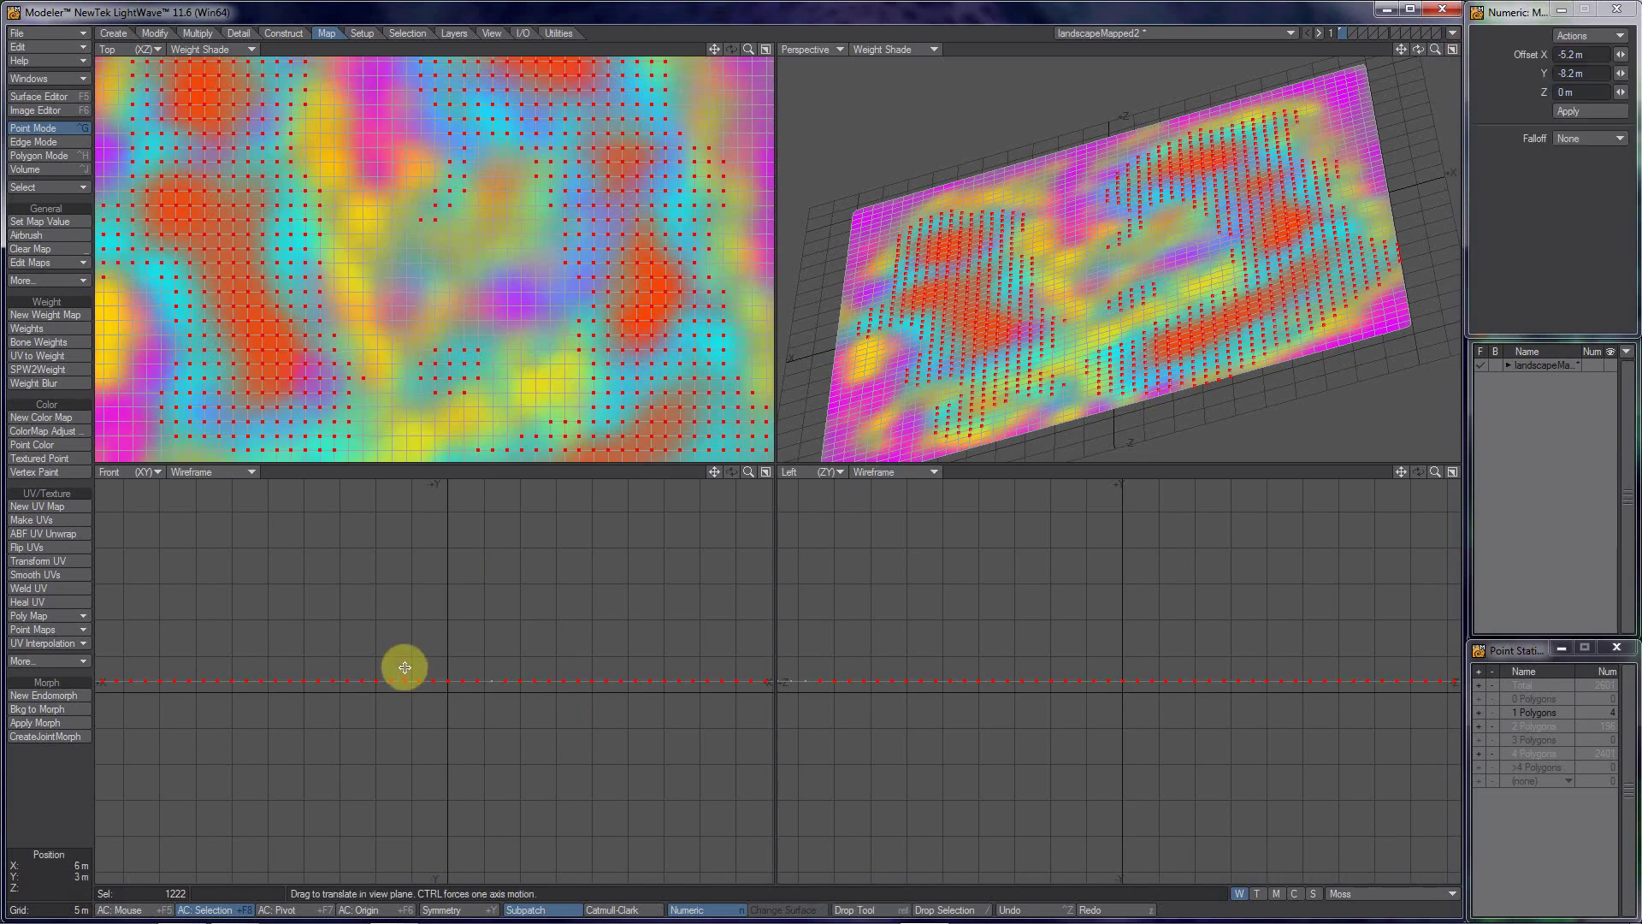
ctrl+drag(404, 665, 404, 648)
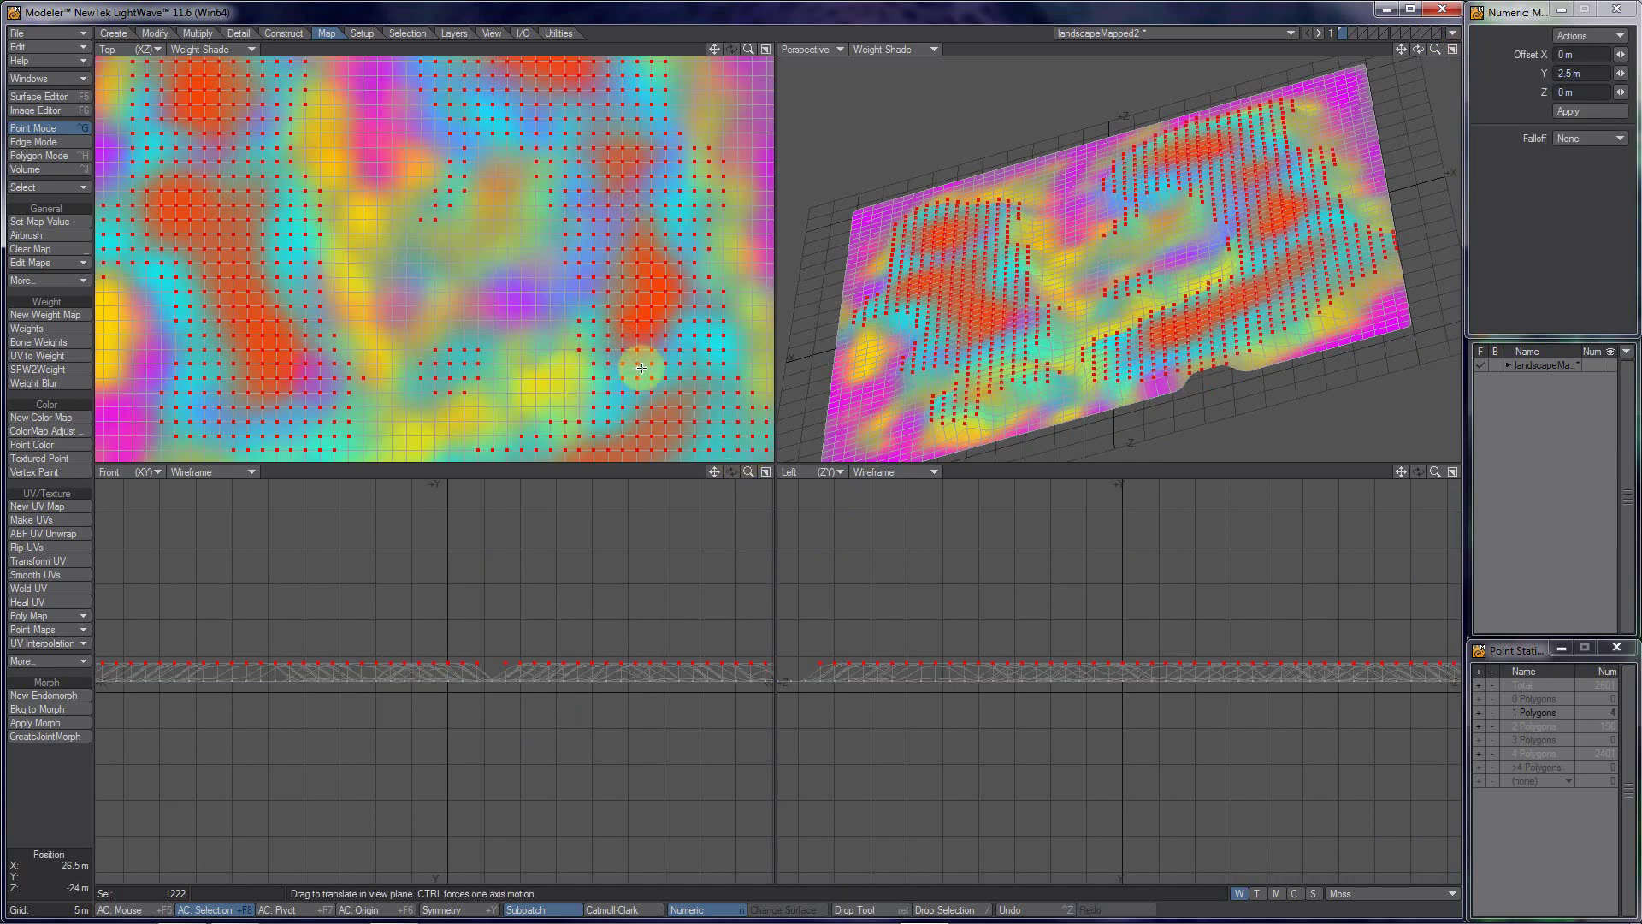
alt+drag(1002, 233, 1076, 295)
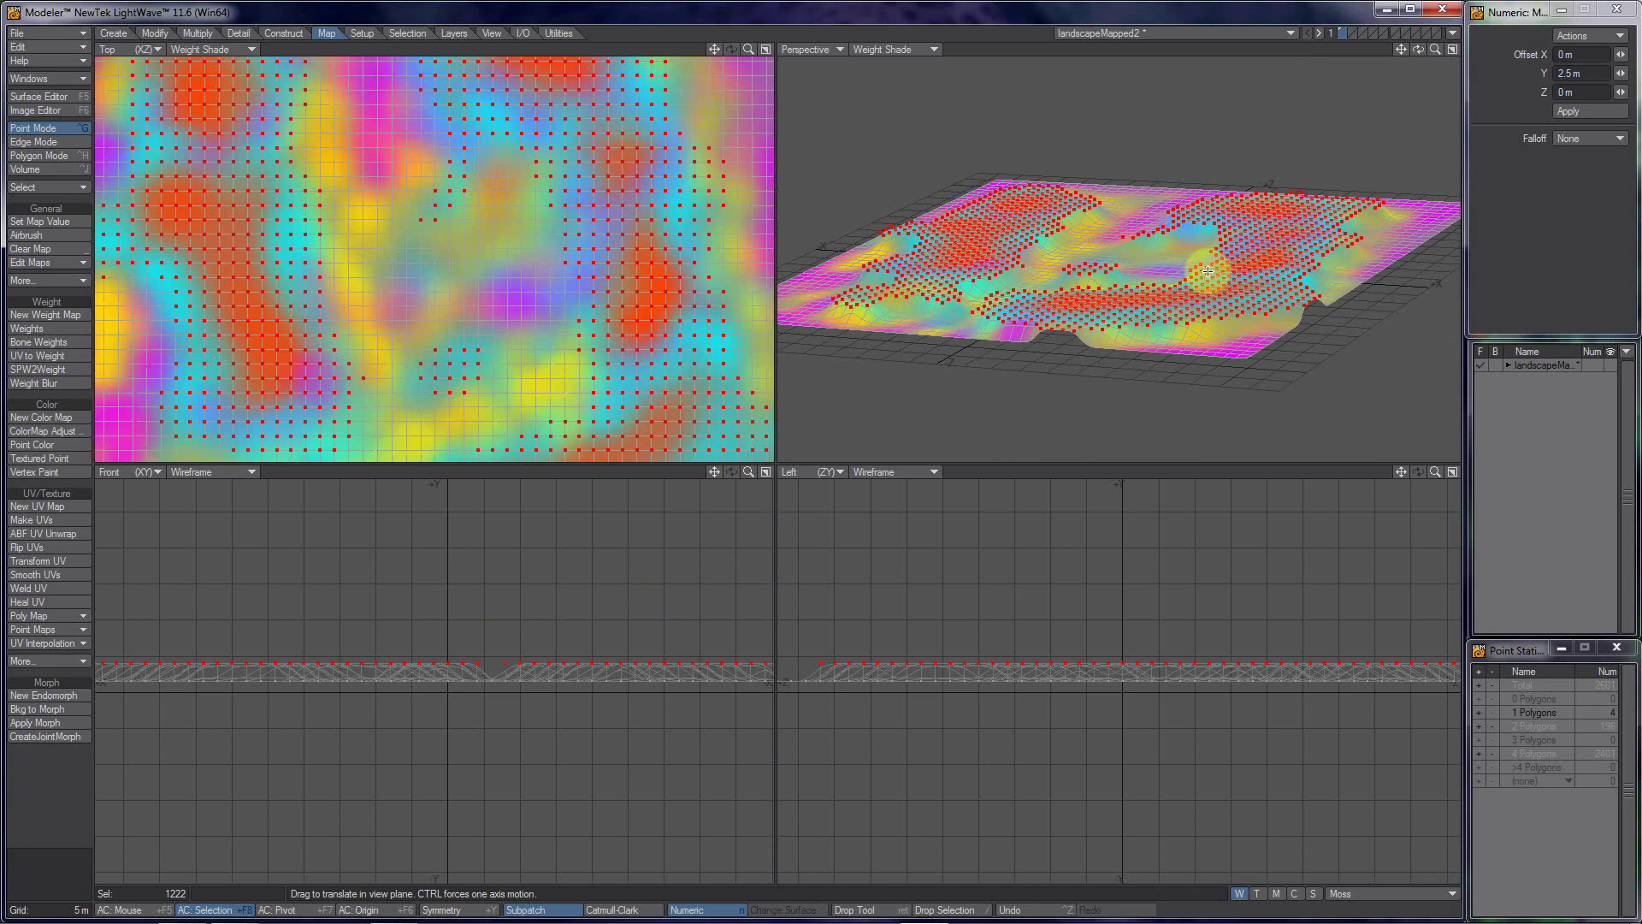
key(space)
key(slash)
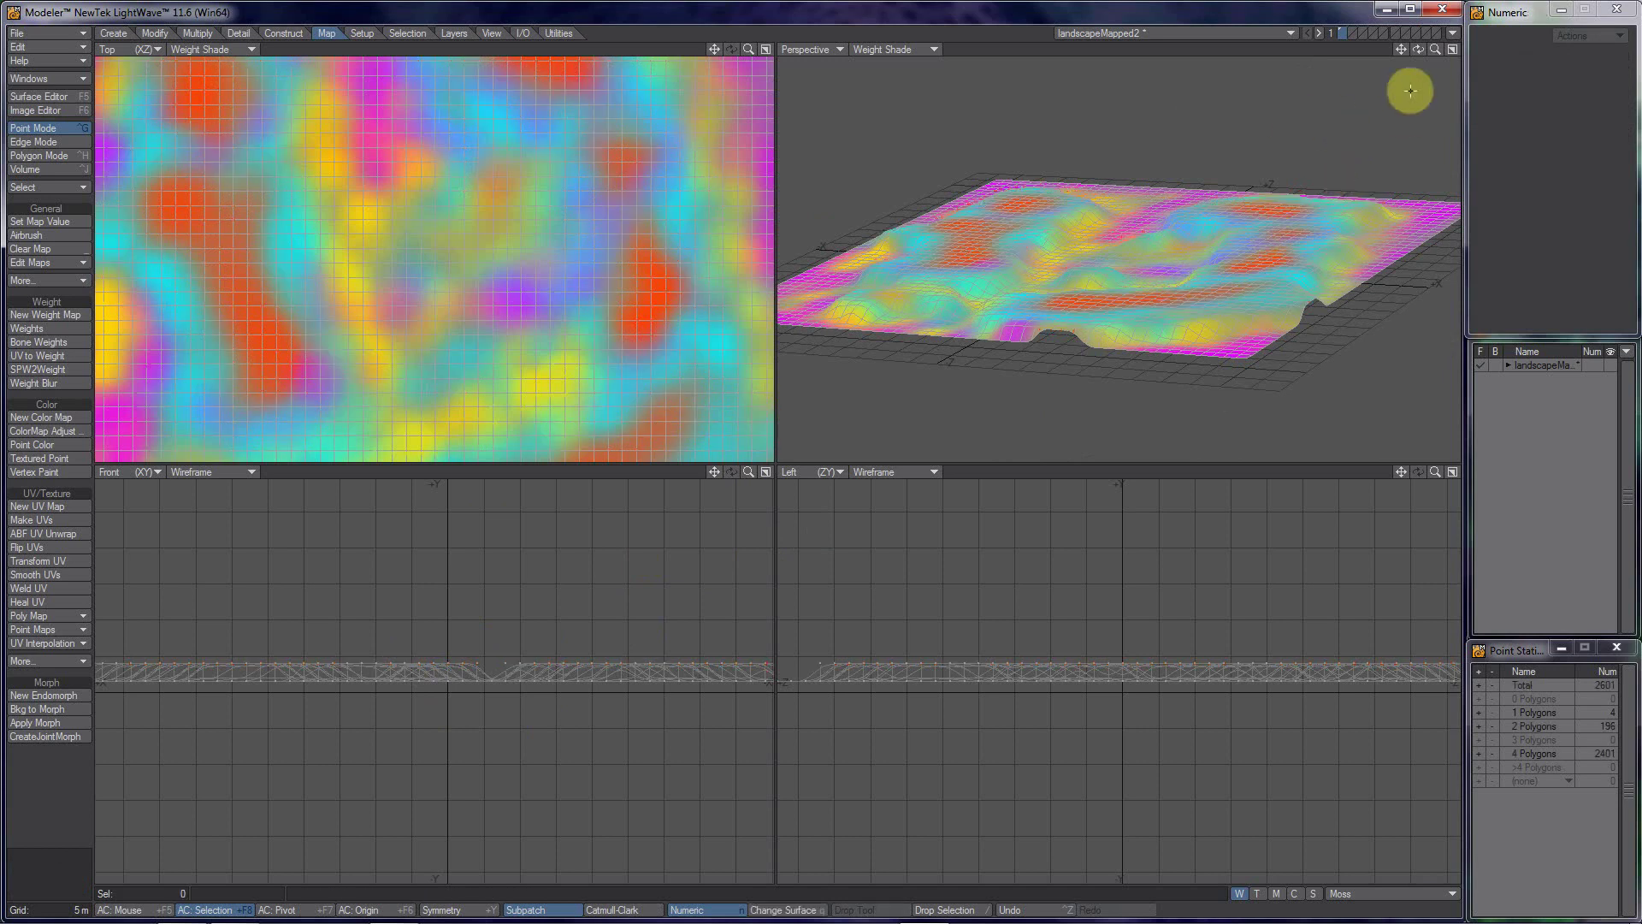
alt+drag(1243, 194, 1249, 268)
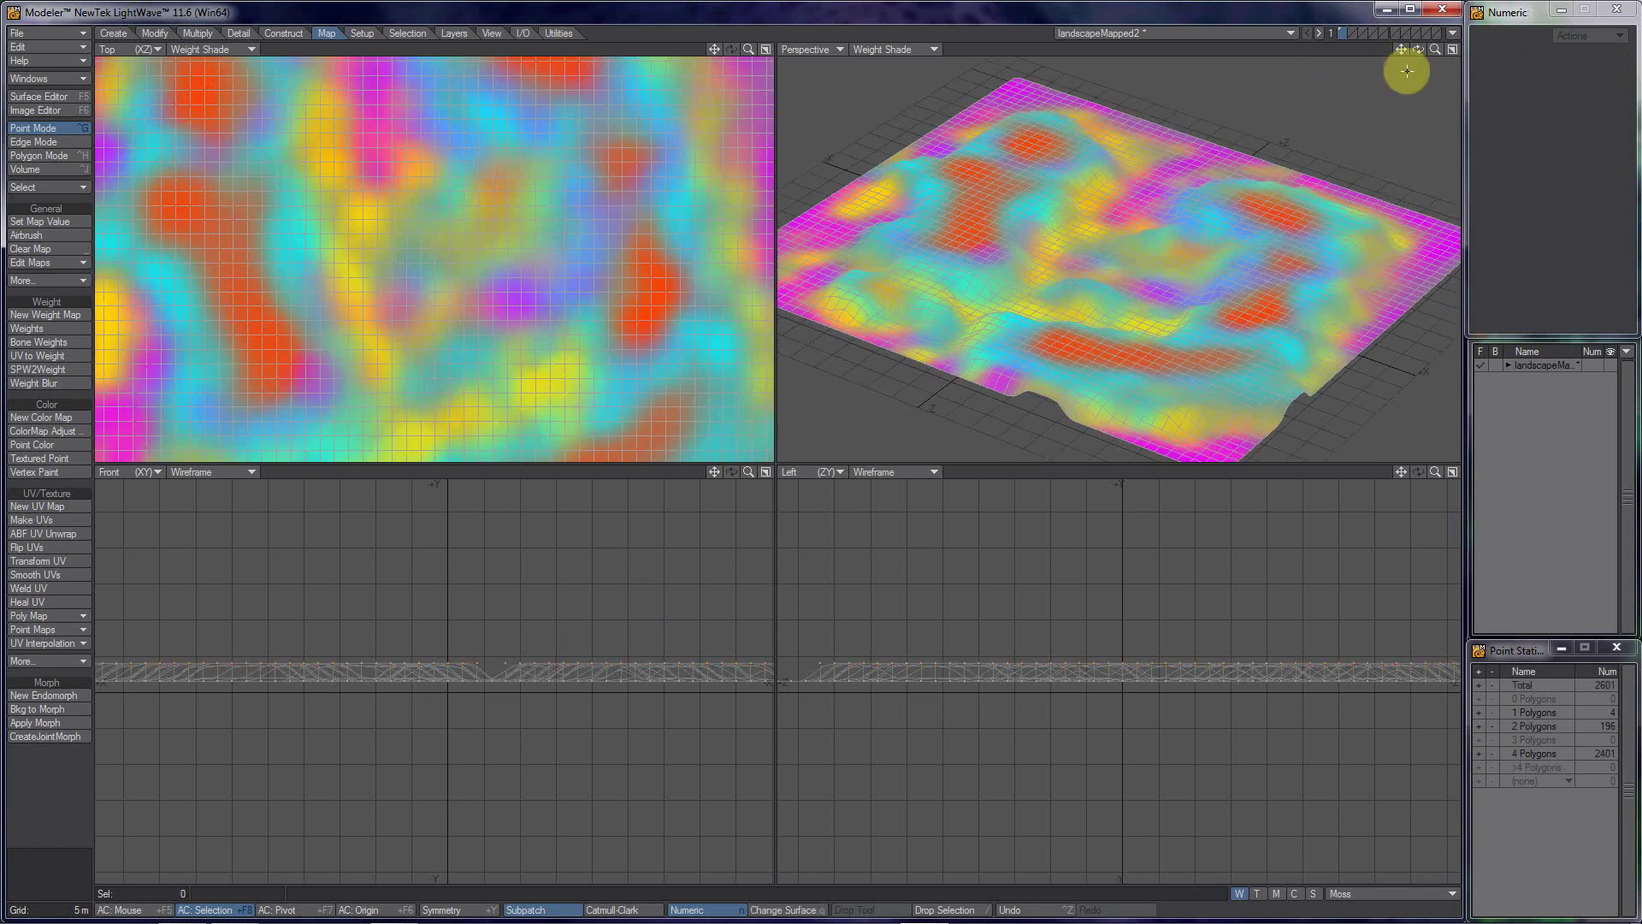
Step: In the maximized Top view, drag-select the 302 points in the orange high-weight patches, then restore four views
click(766, 49)
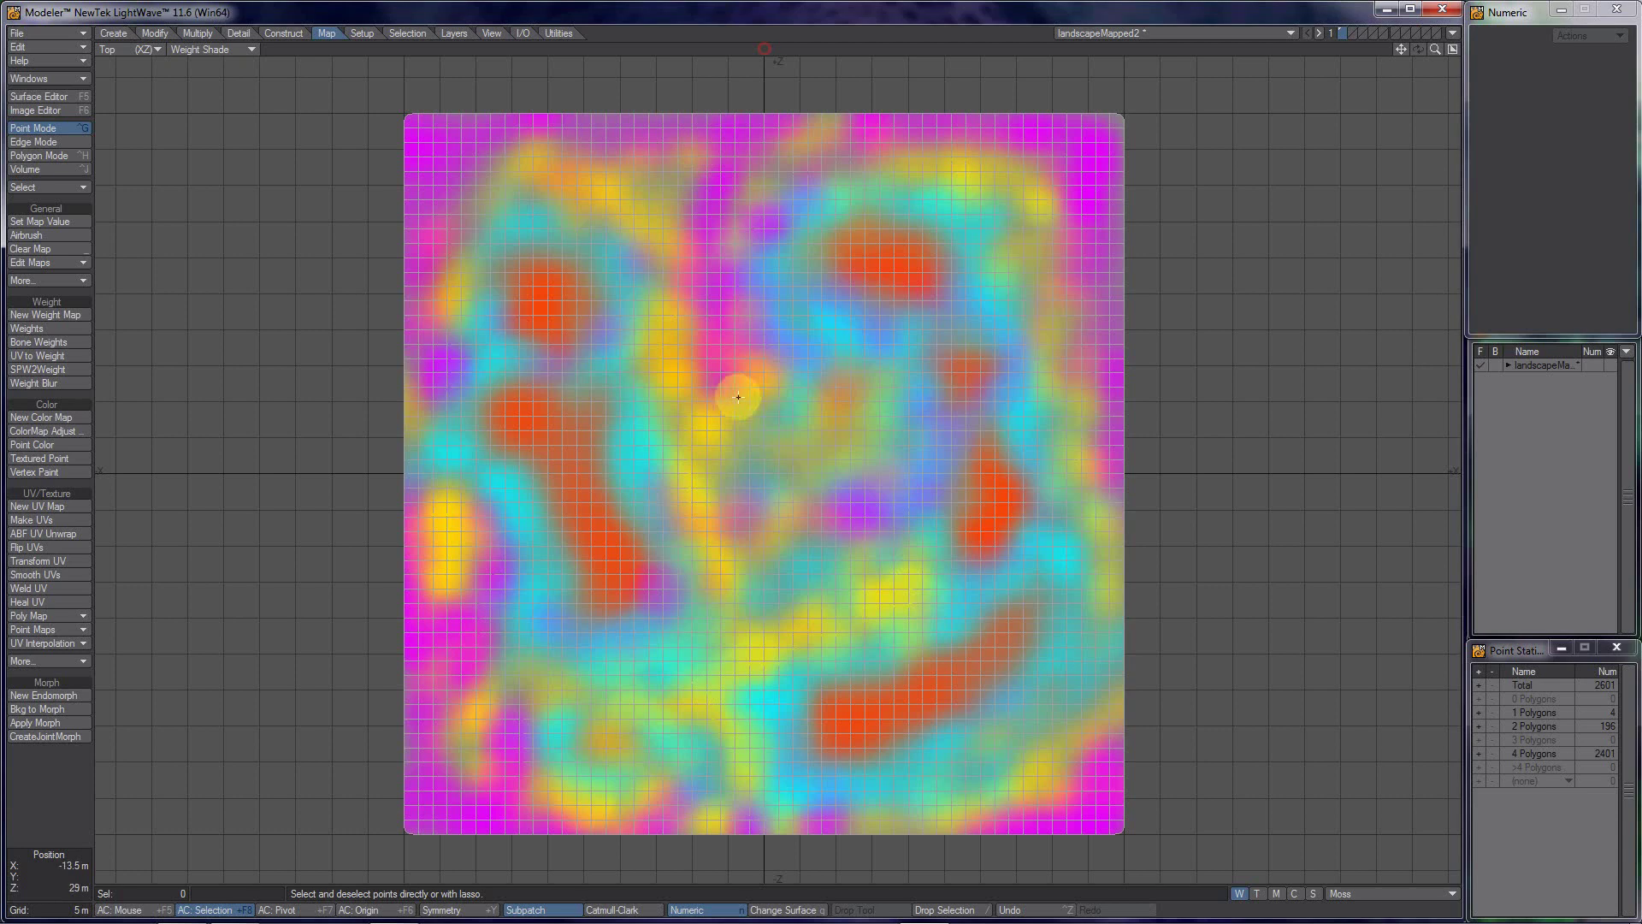
mouse_move(577, 251)
right_down()
mouse_move(627, 323)
mouse_move(506, 300)
mouse_move(575, 231)
mouse_move(579, 246)
right_up()
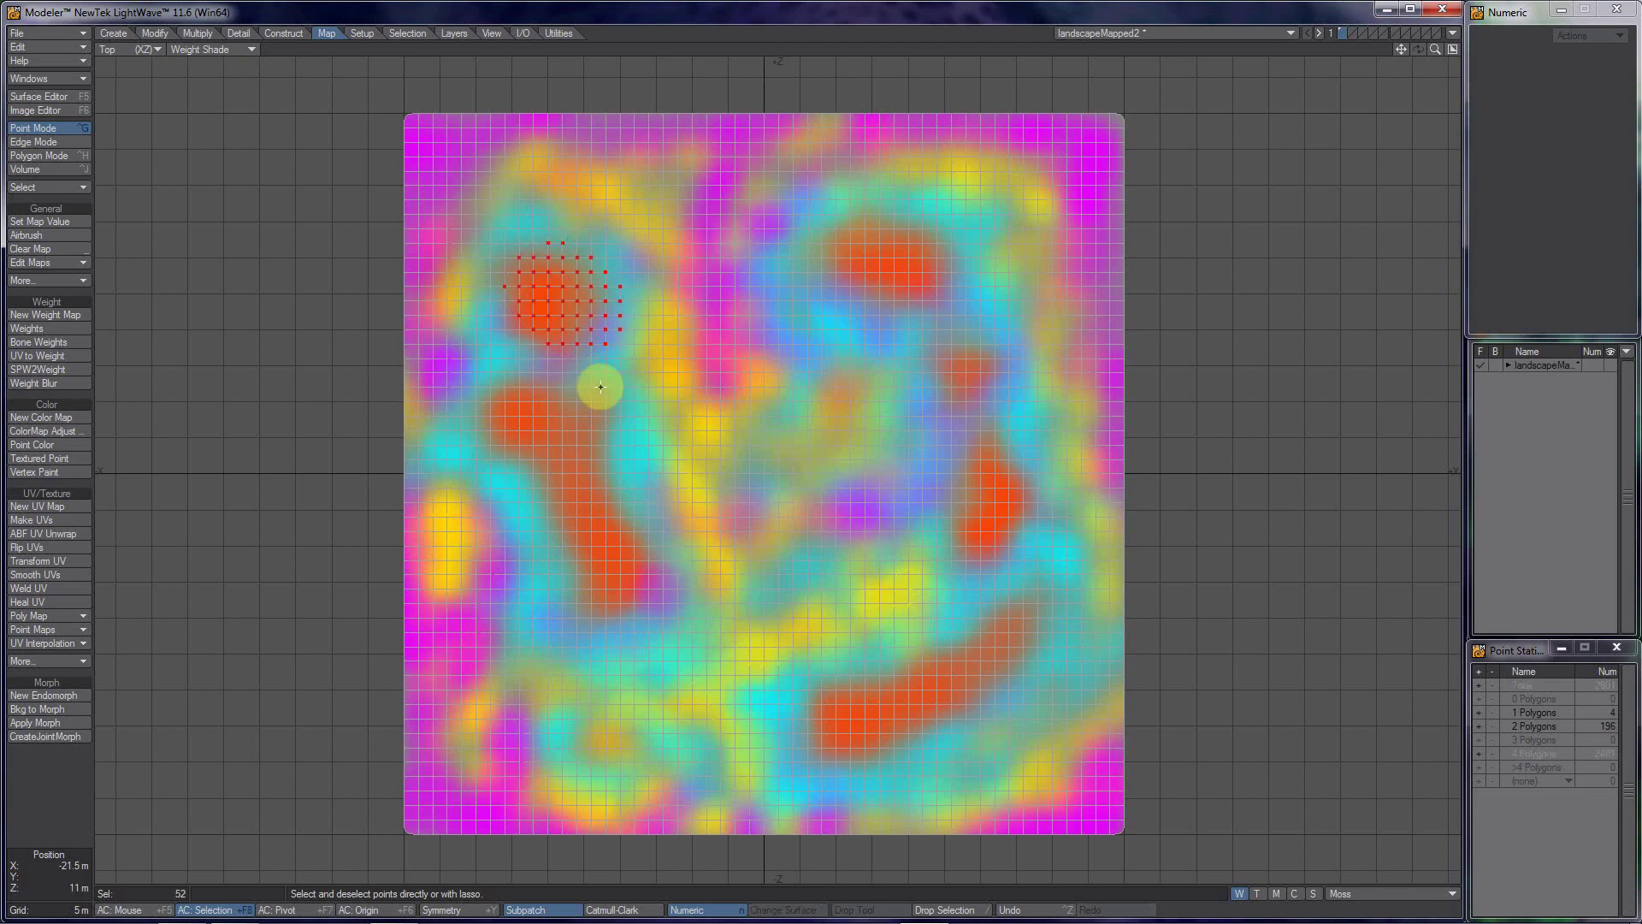
mouse_move(572, 377)
right_down()
mouse_move(646, 573)
mouse_move(522, 460)
mouse_move(590, 357)
right_up()
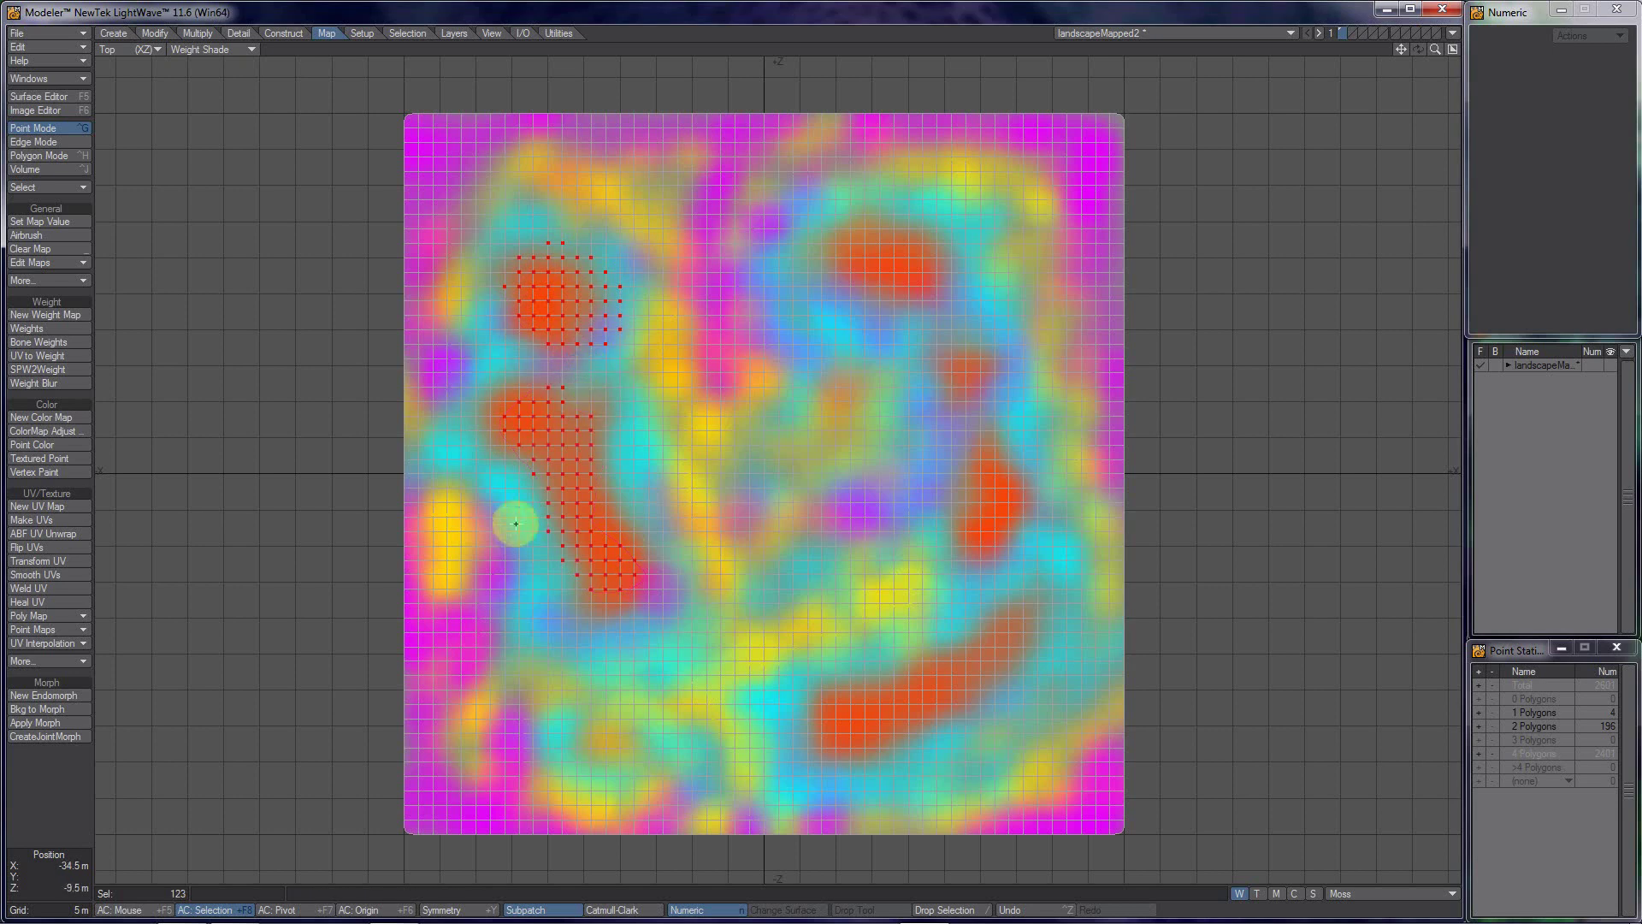
mouse_move(825, 700)
right_down()
mouse_move(946, 638)
mouse_move(1049, 642)
mouse_move(809, 728)
right_up()
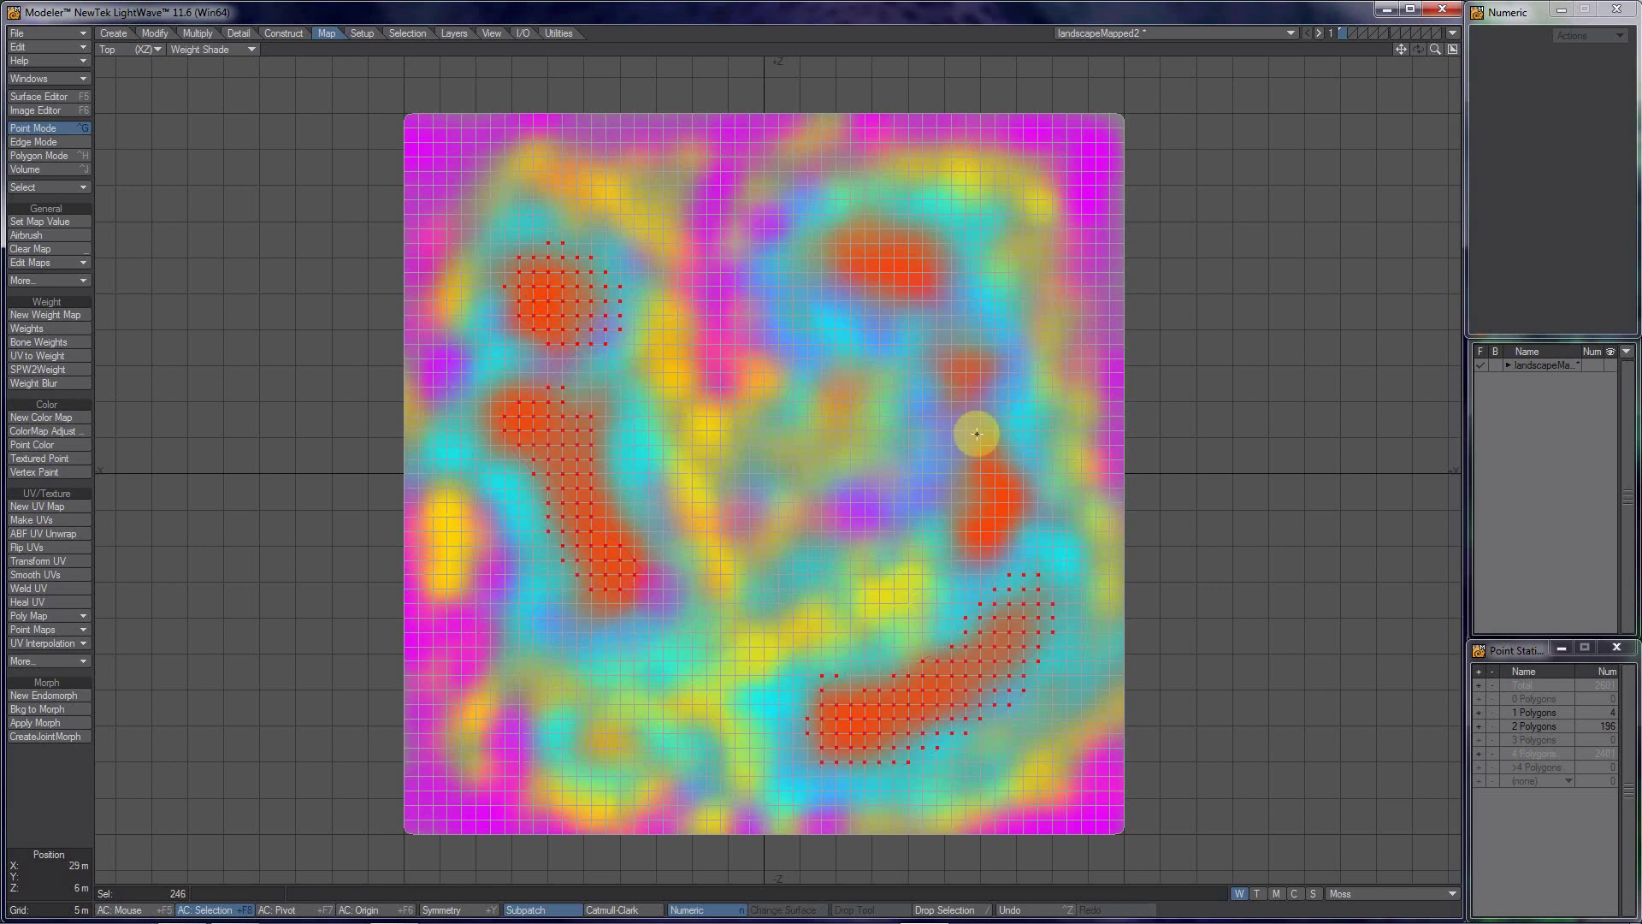
mouse_move(975, 429)
right_down()
mouse_move(997, 525)
mouse_move(988, 452)
right_up()
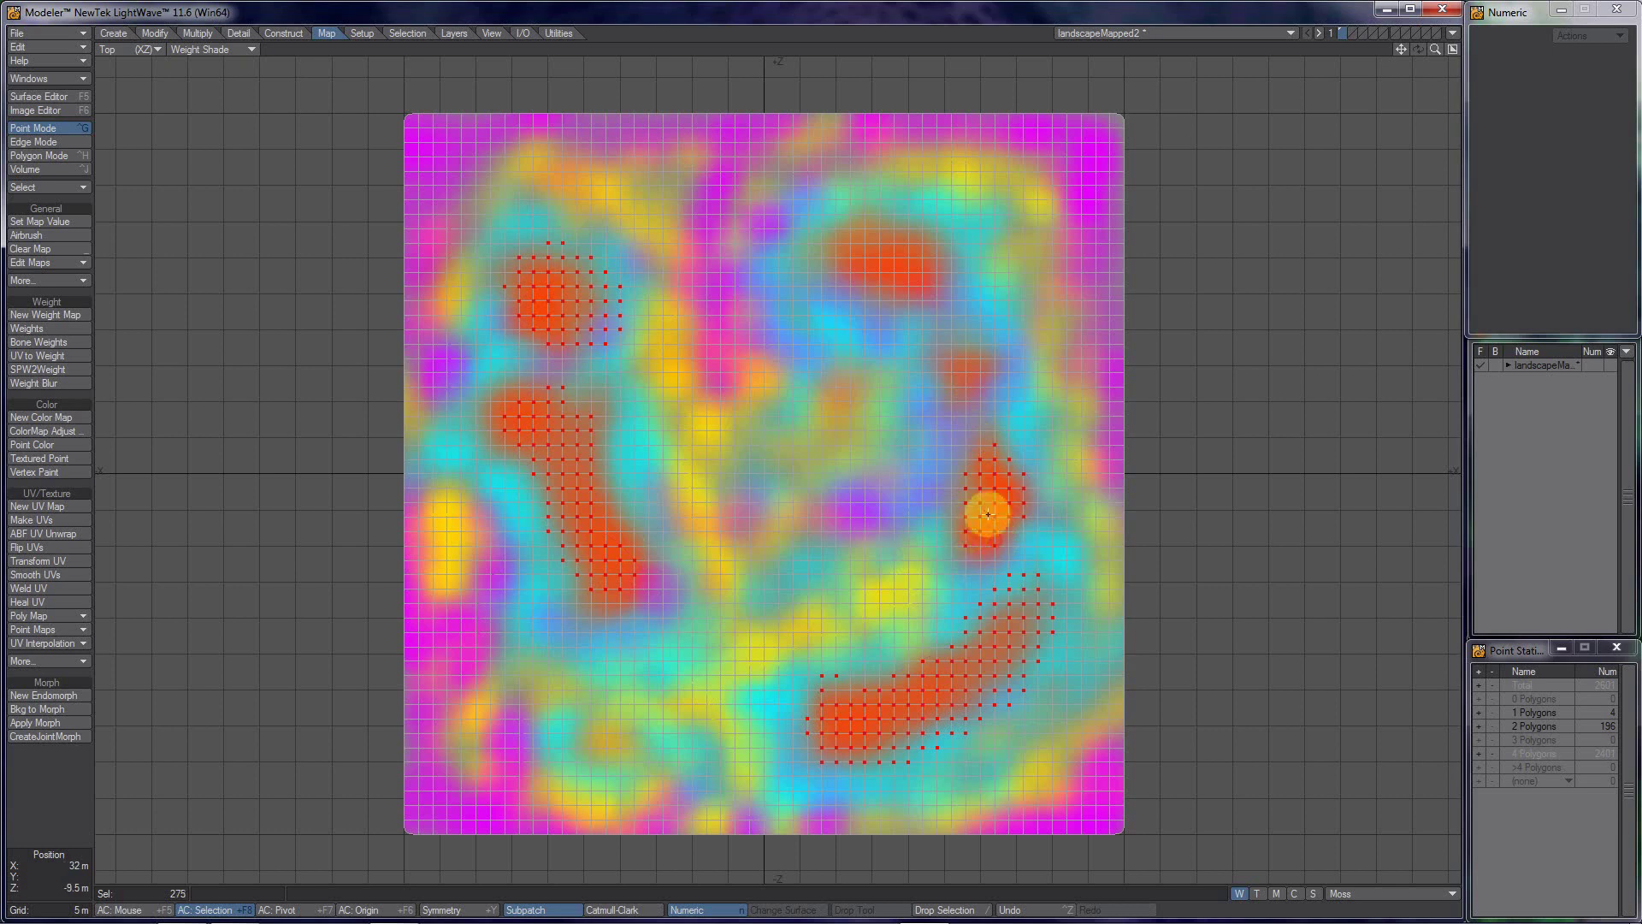
right_drag(962, 366, 957, 371)
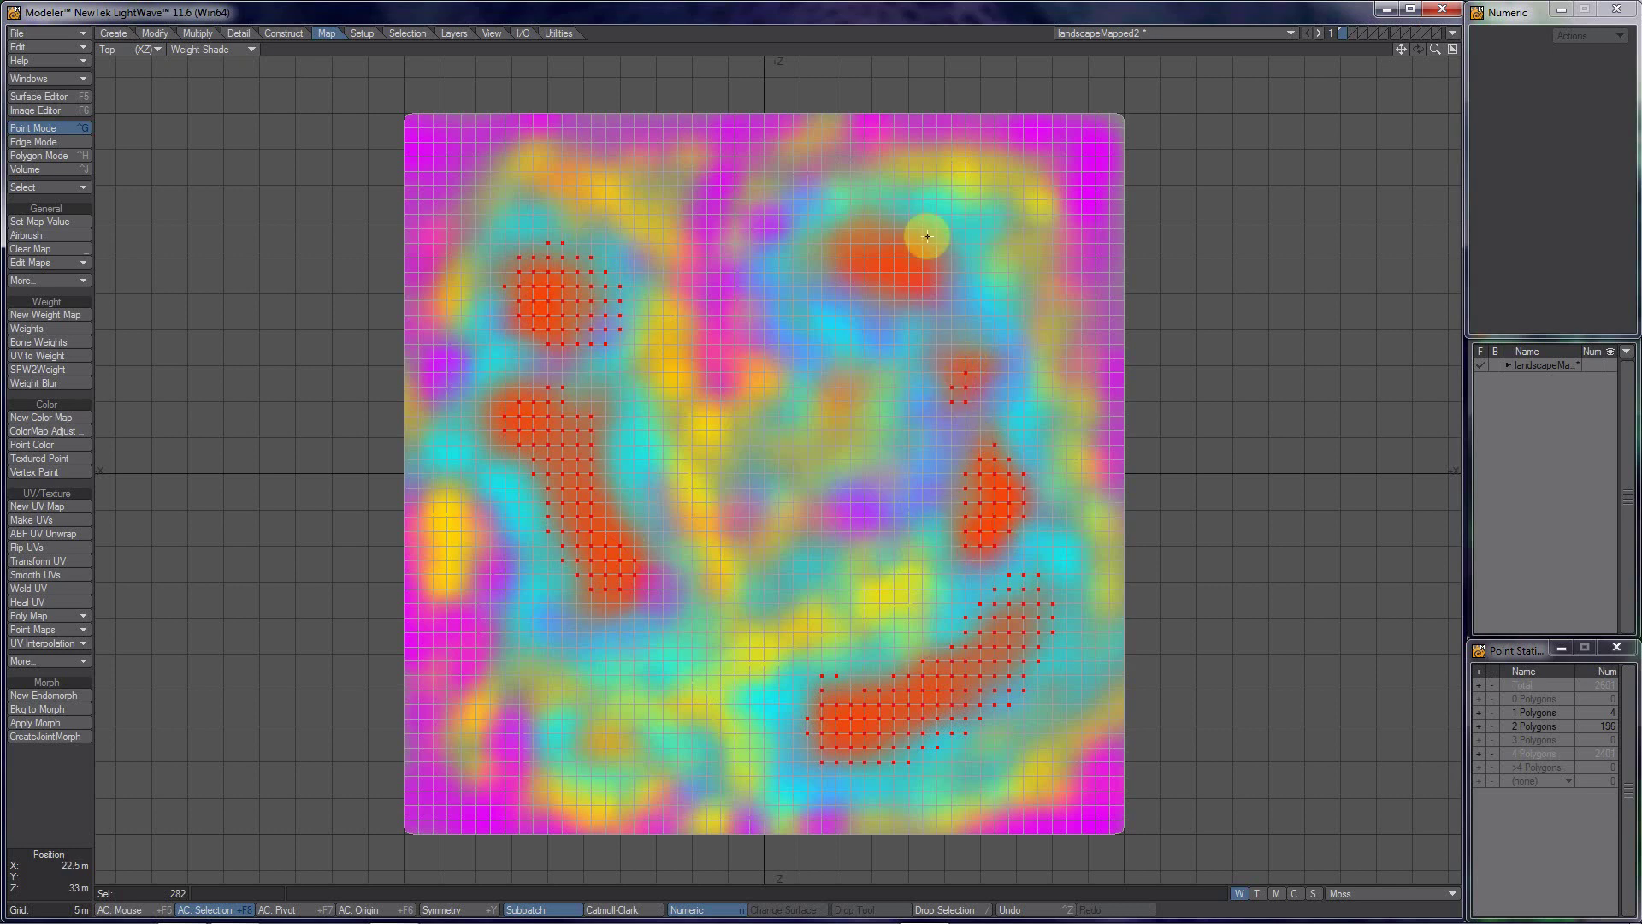
mouse_move(873, 238)
right_down()
mouse_move(939, 271)
mouse_move(848, 238)
mouse_move(851, 261)
right_up()
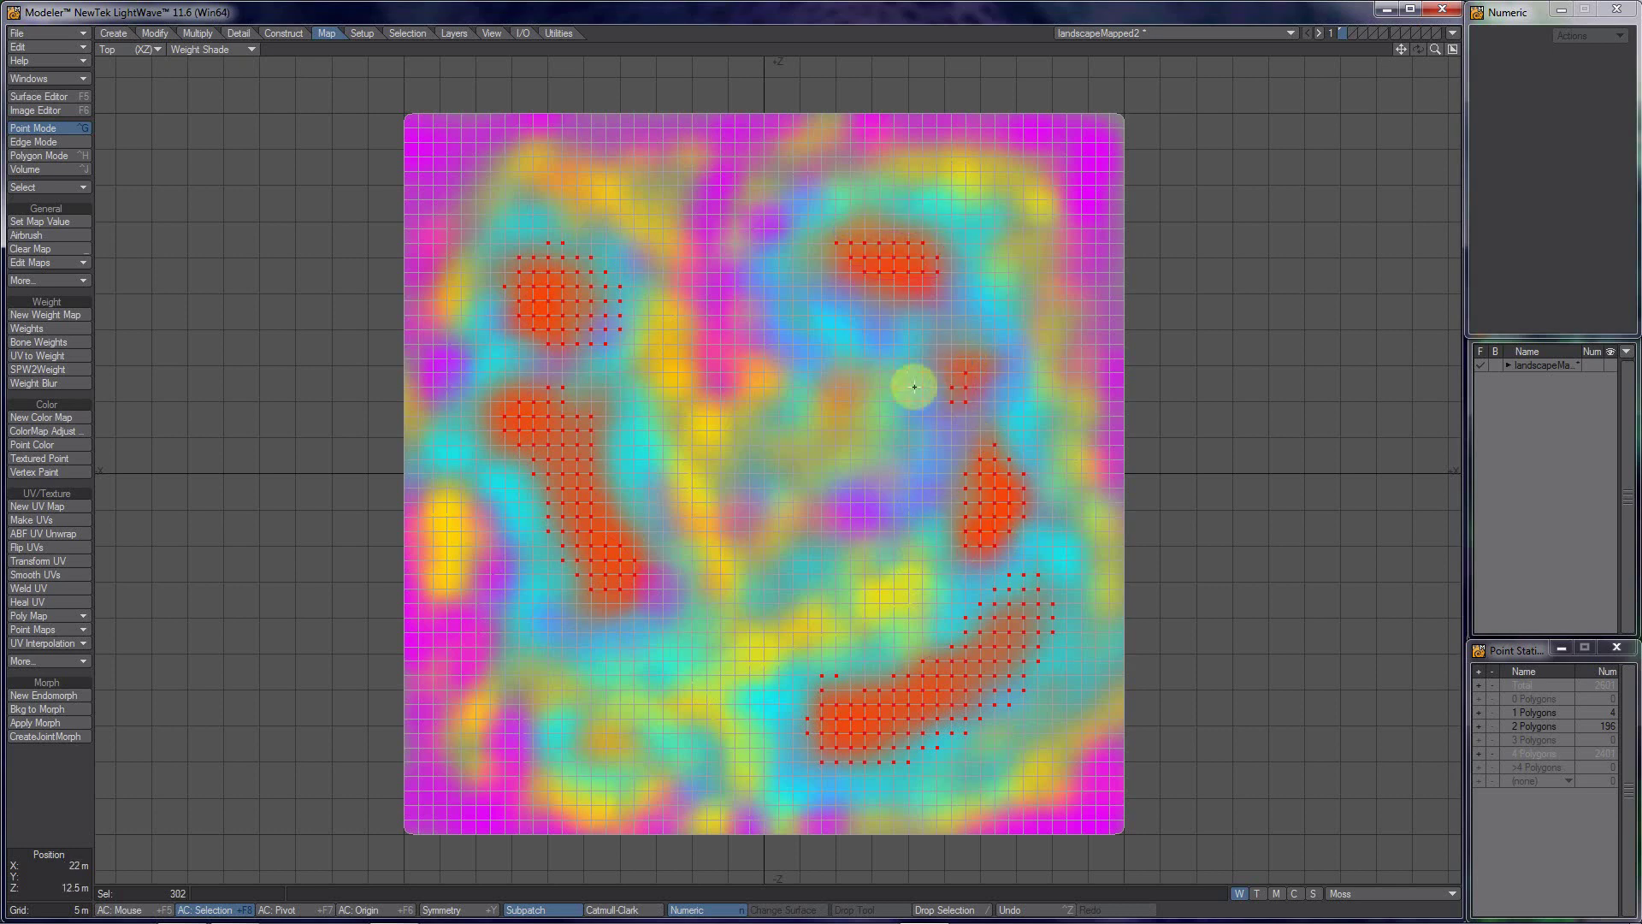
click(1450, 51)
Step: Lift the 302 selected orange-patch points 3 m in Y, check the peaks, then deselect
key(t)
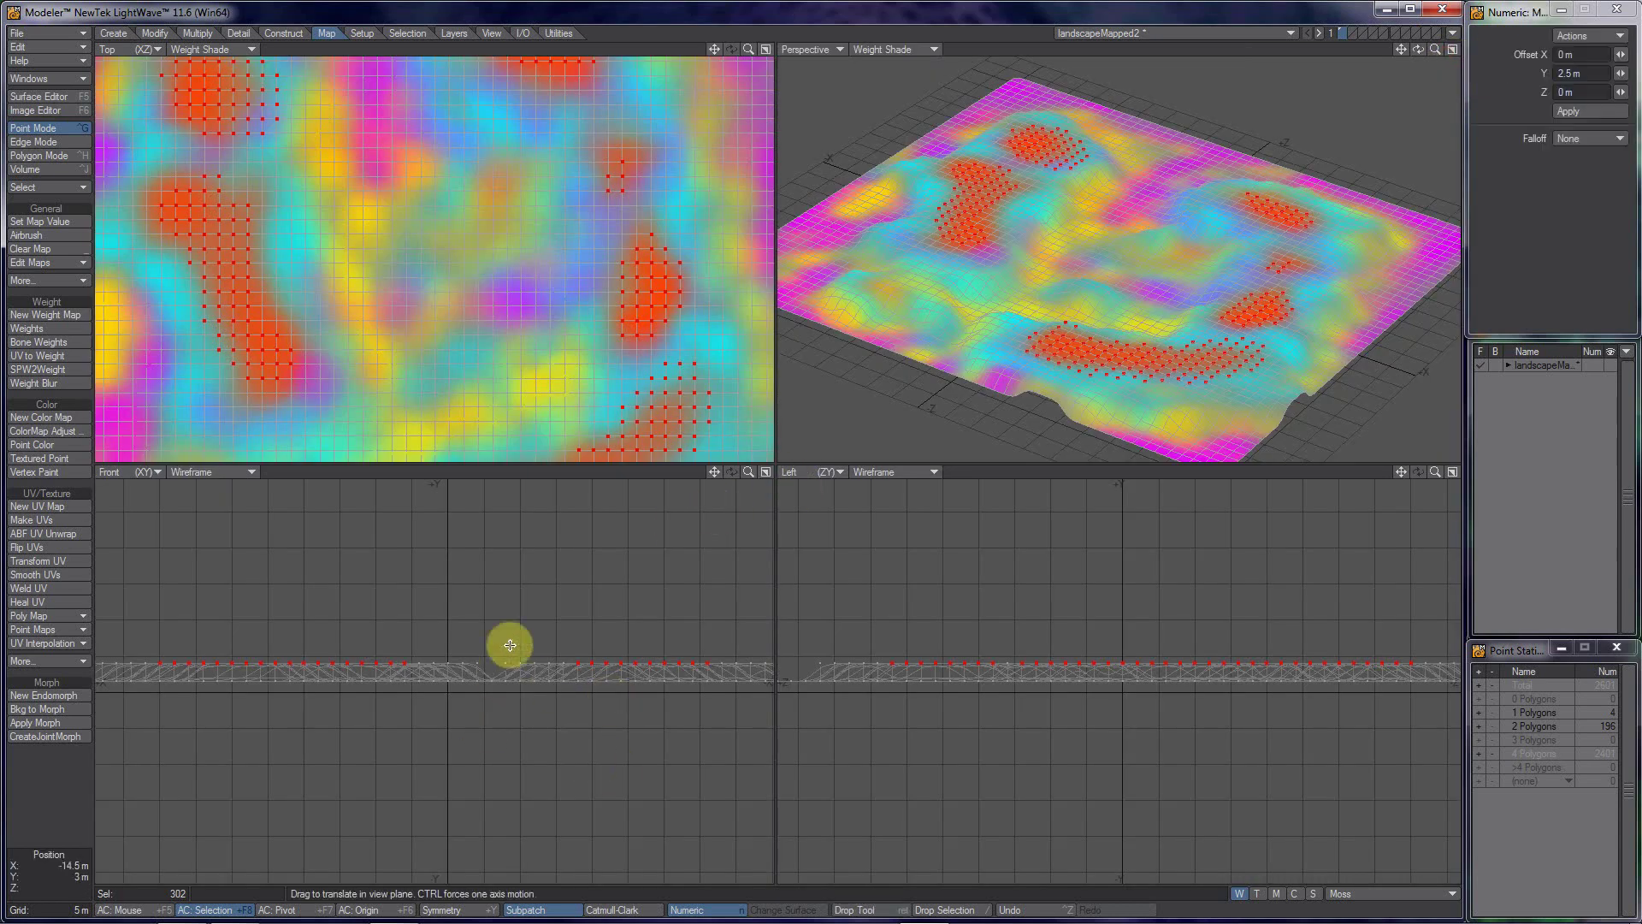
drag(452, 662, 453, 640)
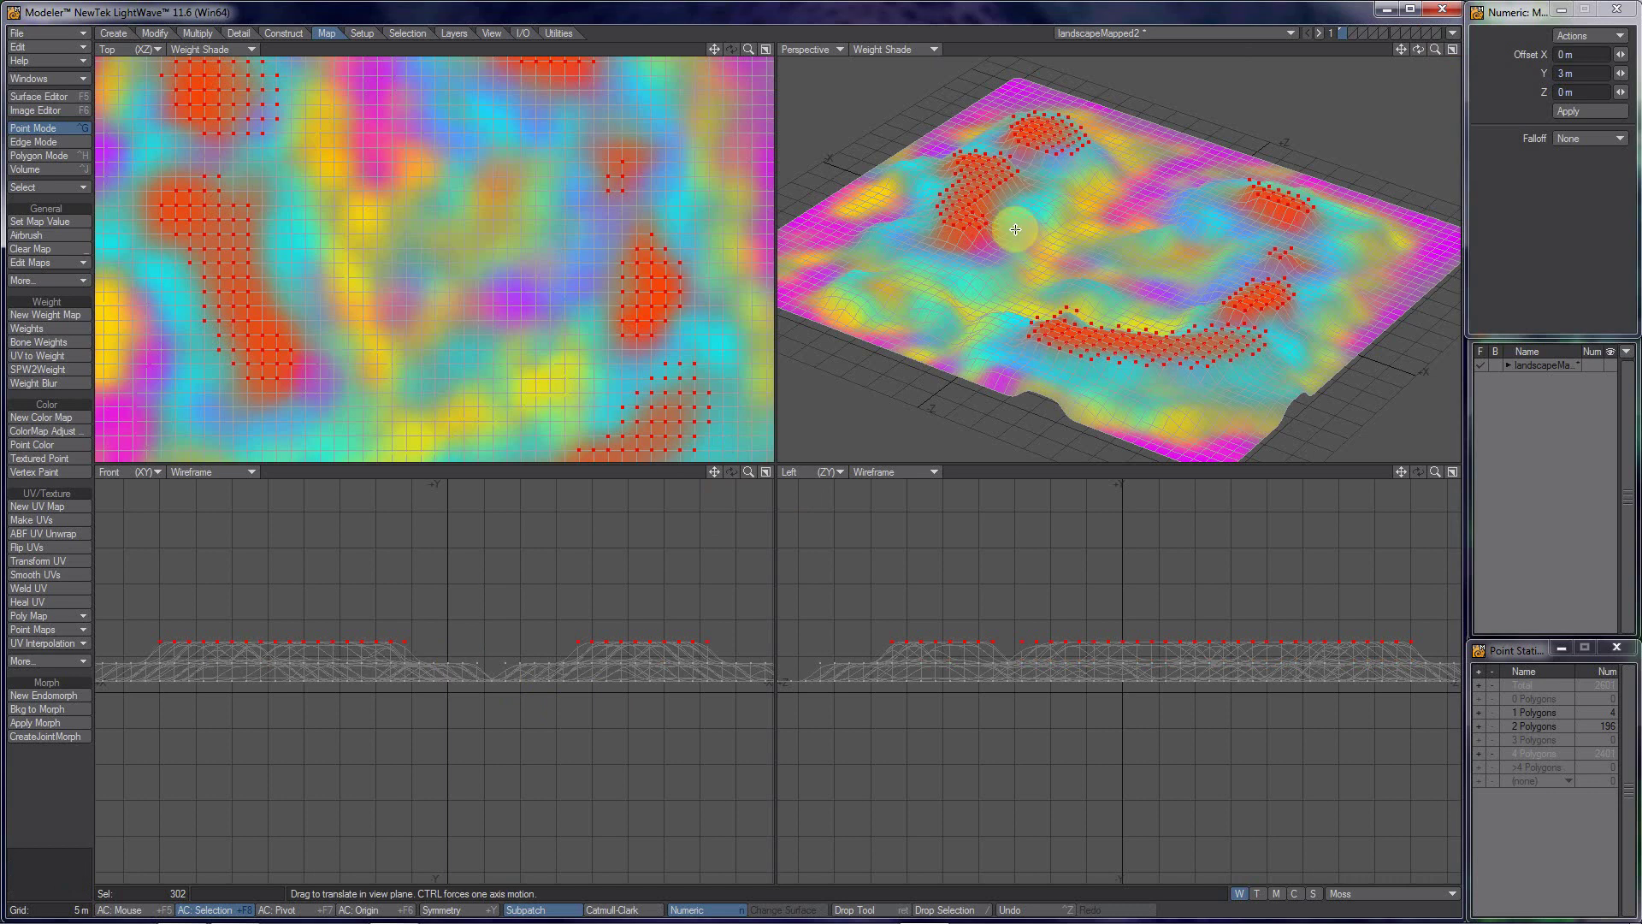
alt+drag(1113, 267, 1276, 60)
mouse_move(1432, 54)
mouse_down()
mouse_move(741, 462)
mouse_move(1432, 54)
mouse_up()
alt+drag(1168, 296, 1032, 326)
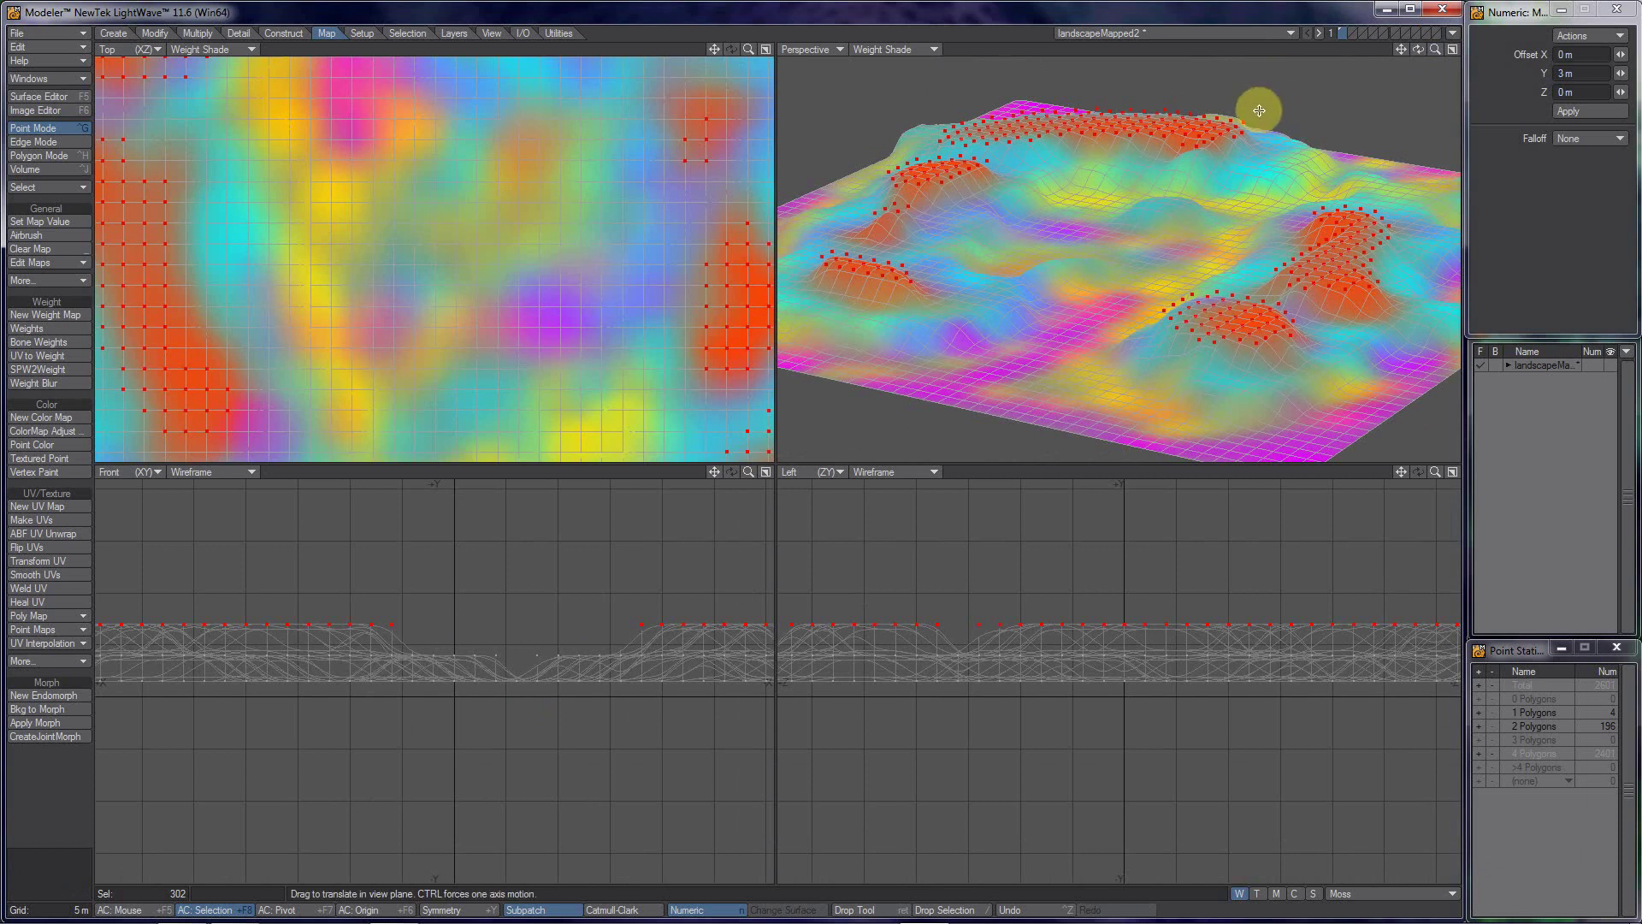
key(space)
key(slash)
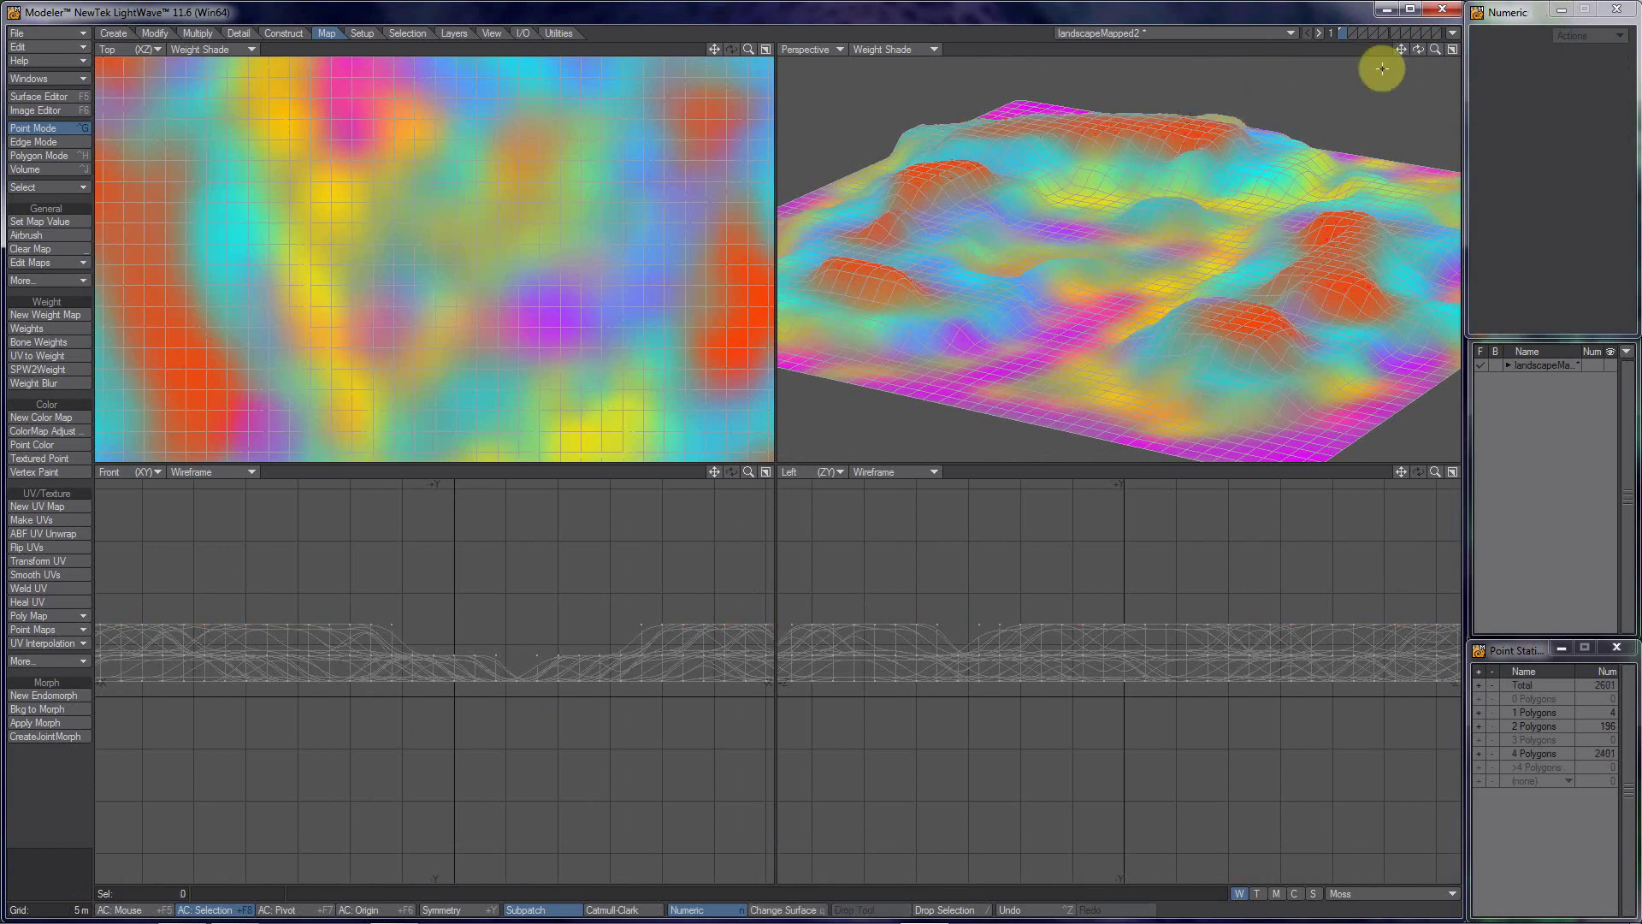
Step: In a full-screen Perspective view, select 35 points along the red hill ridges
click(1451, 49)
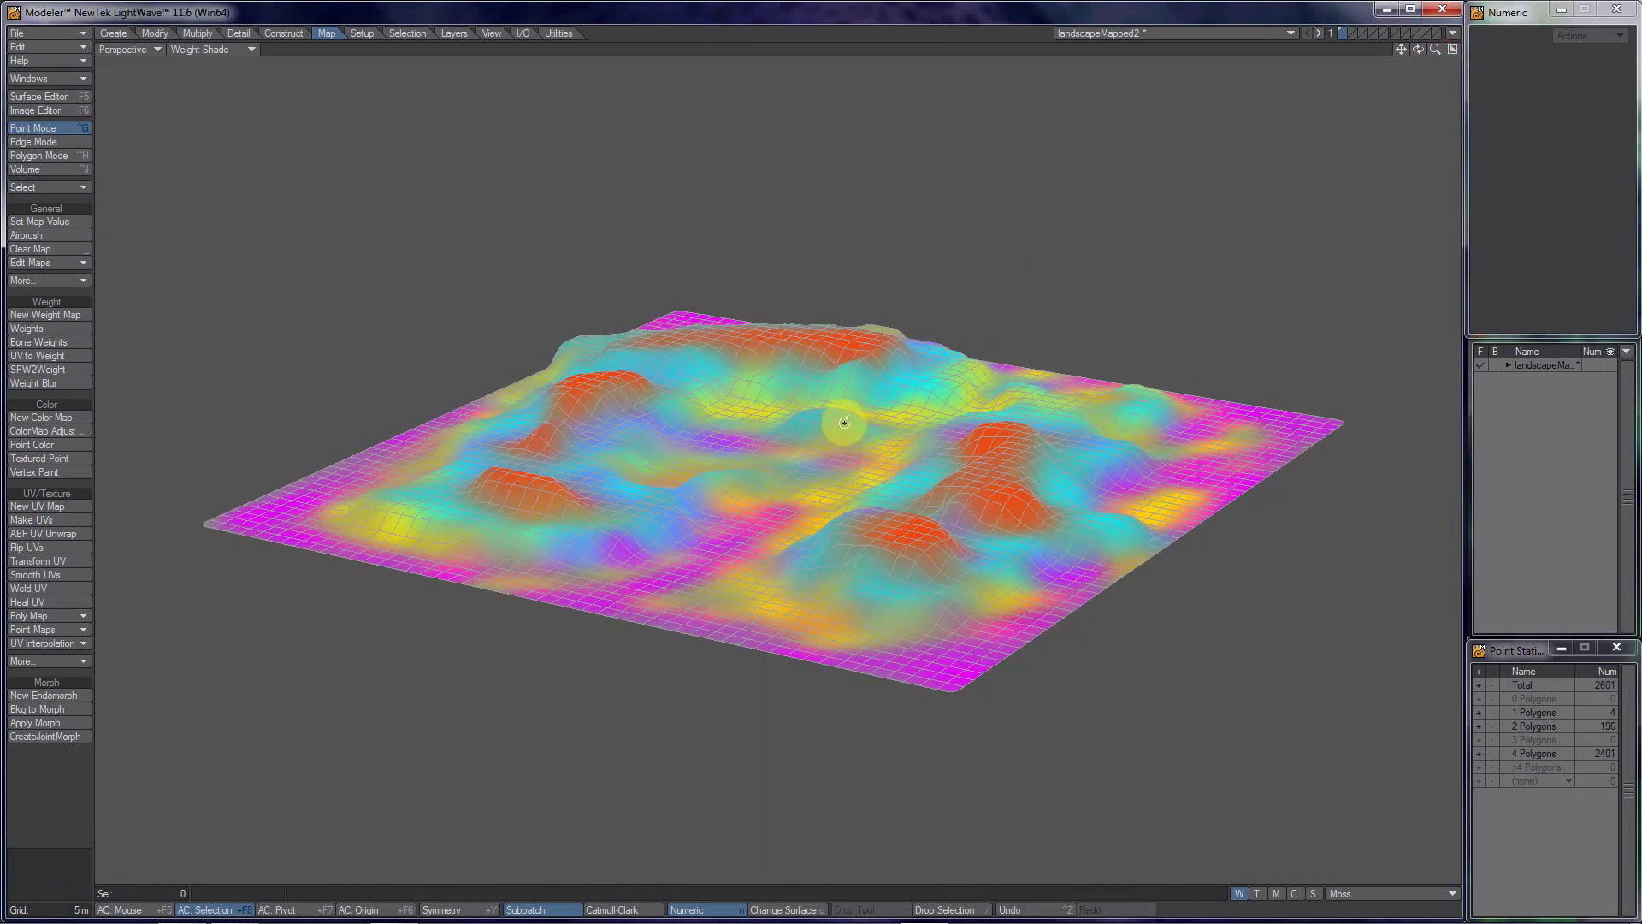
alt+drag(844, 422, 760, 570)
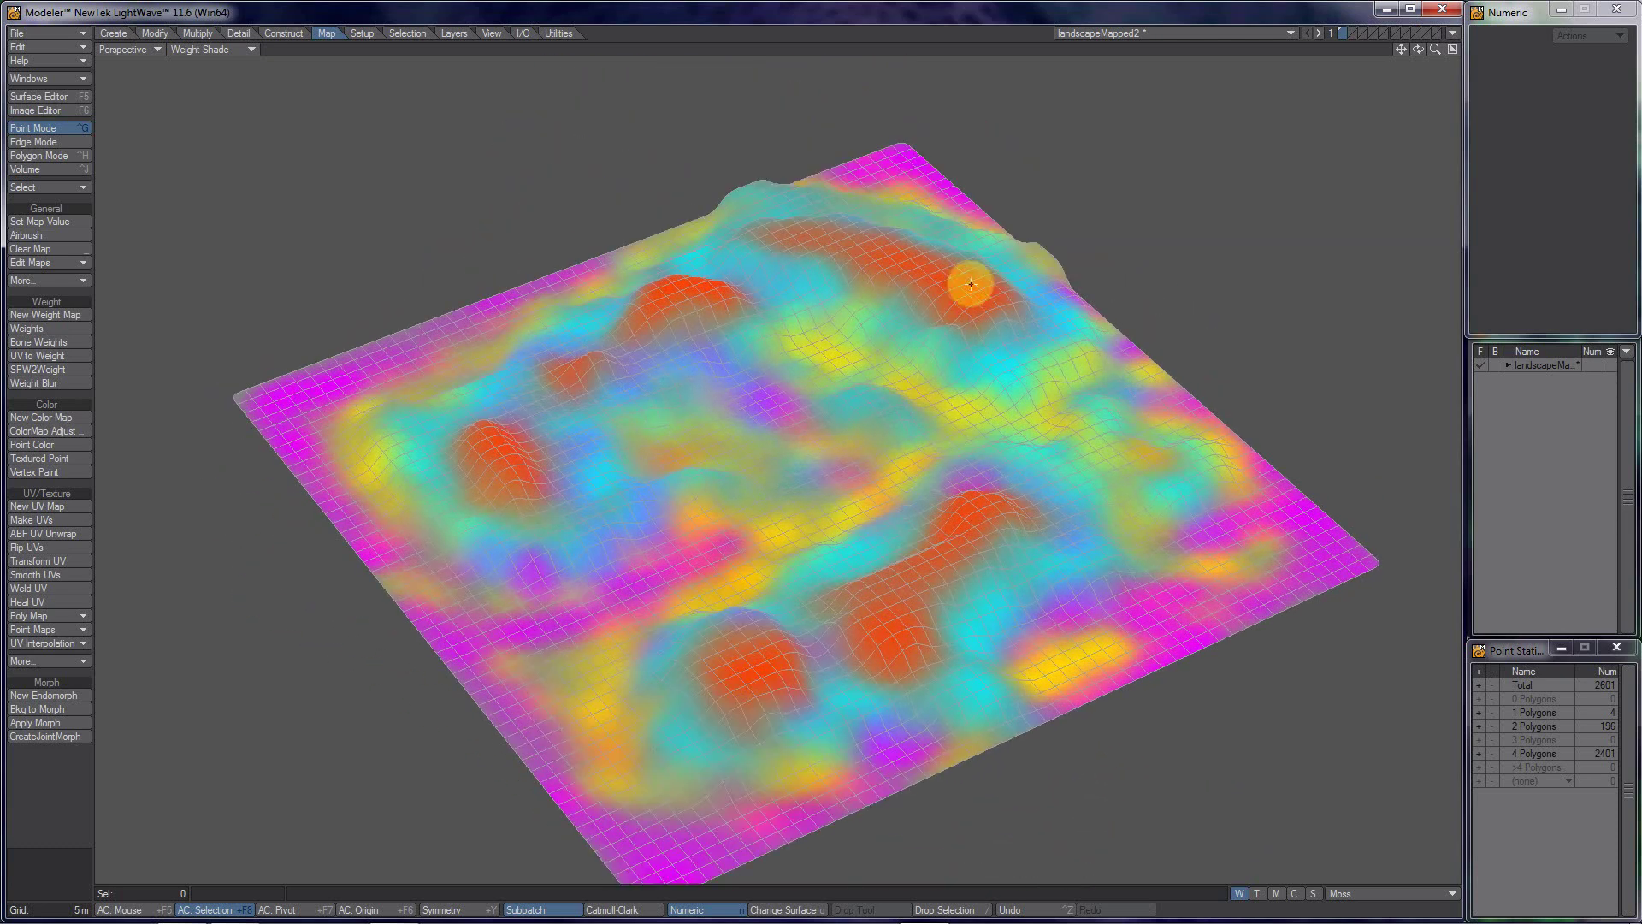
drag(971, 284, 873, 245)
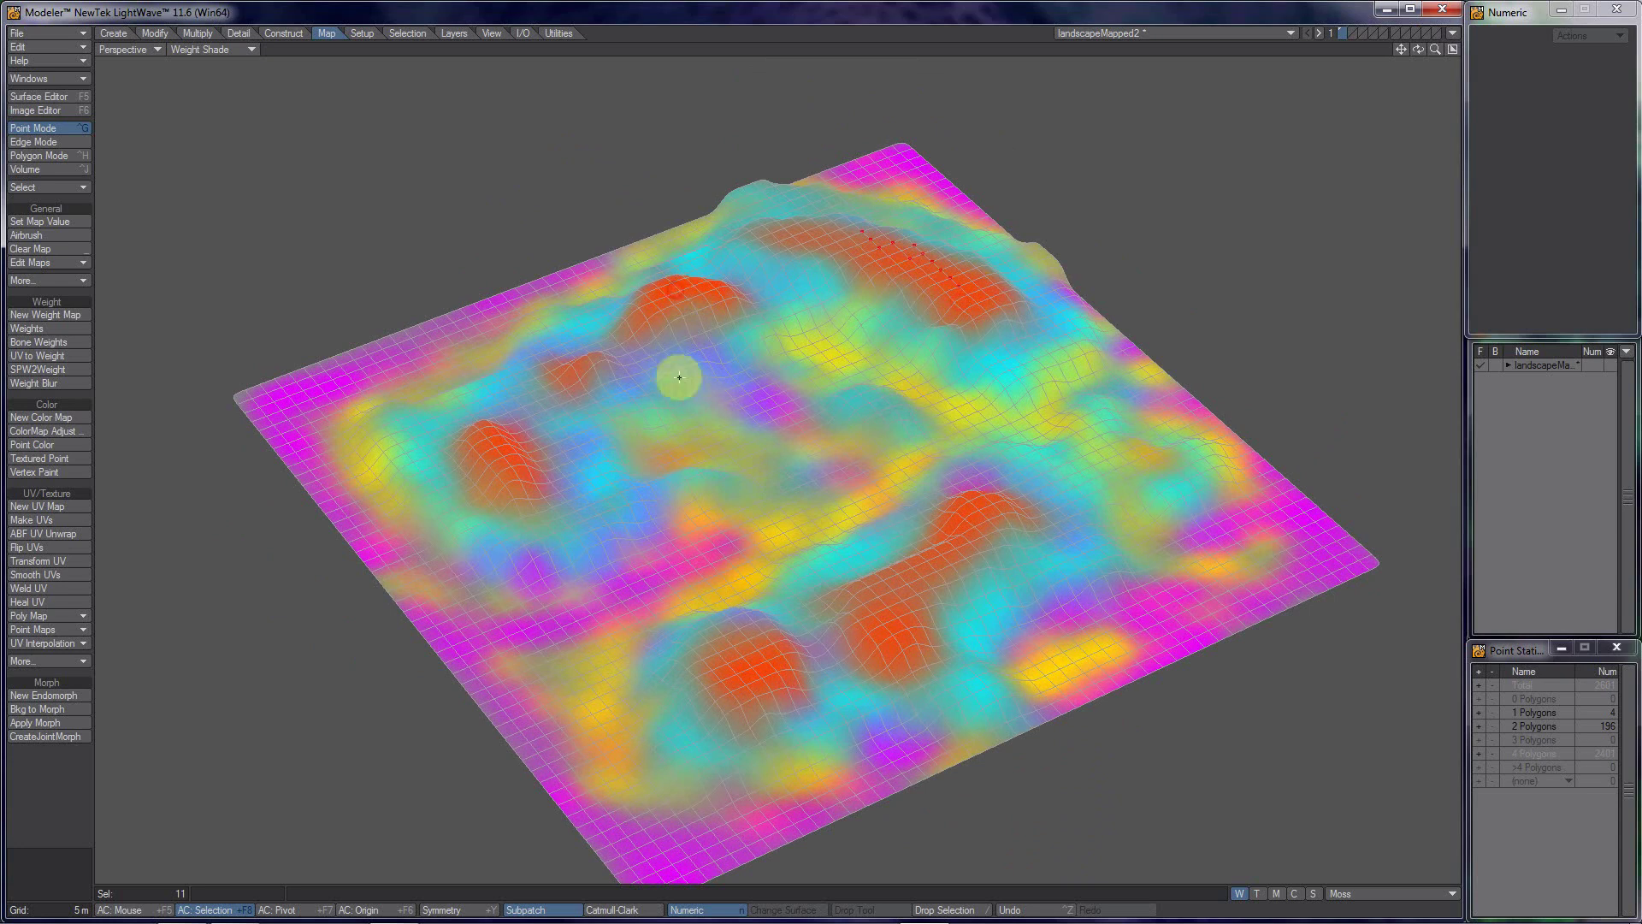
shift+click(674, 291)
mouse_move(964, 513)
mouse_down()
mouse_move(876, 613)
mouse_move(891, 635)
mouse_up()
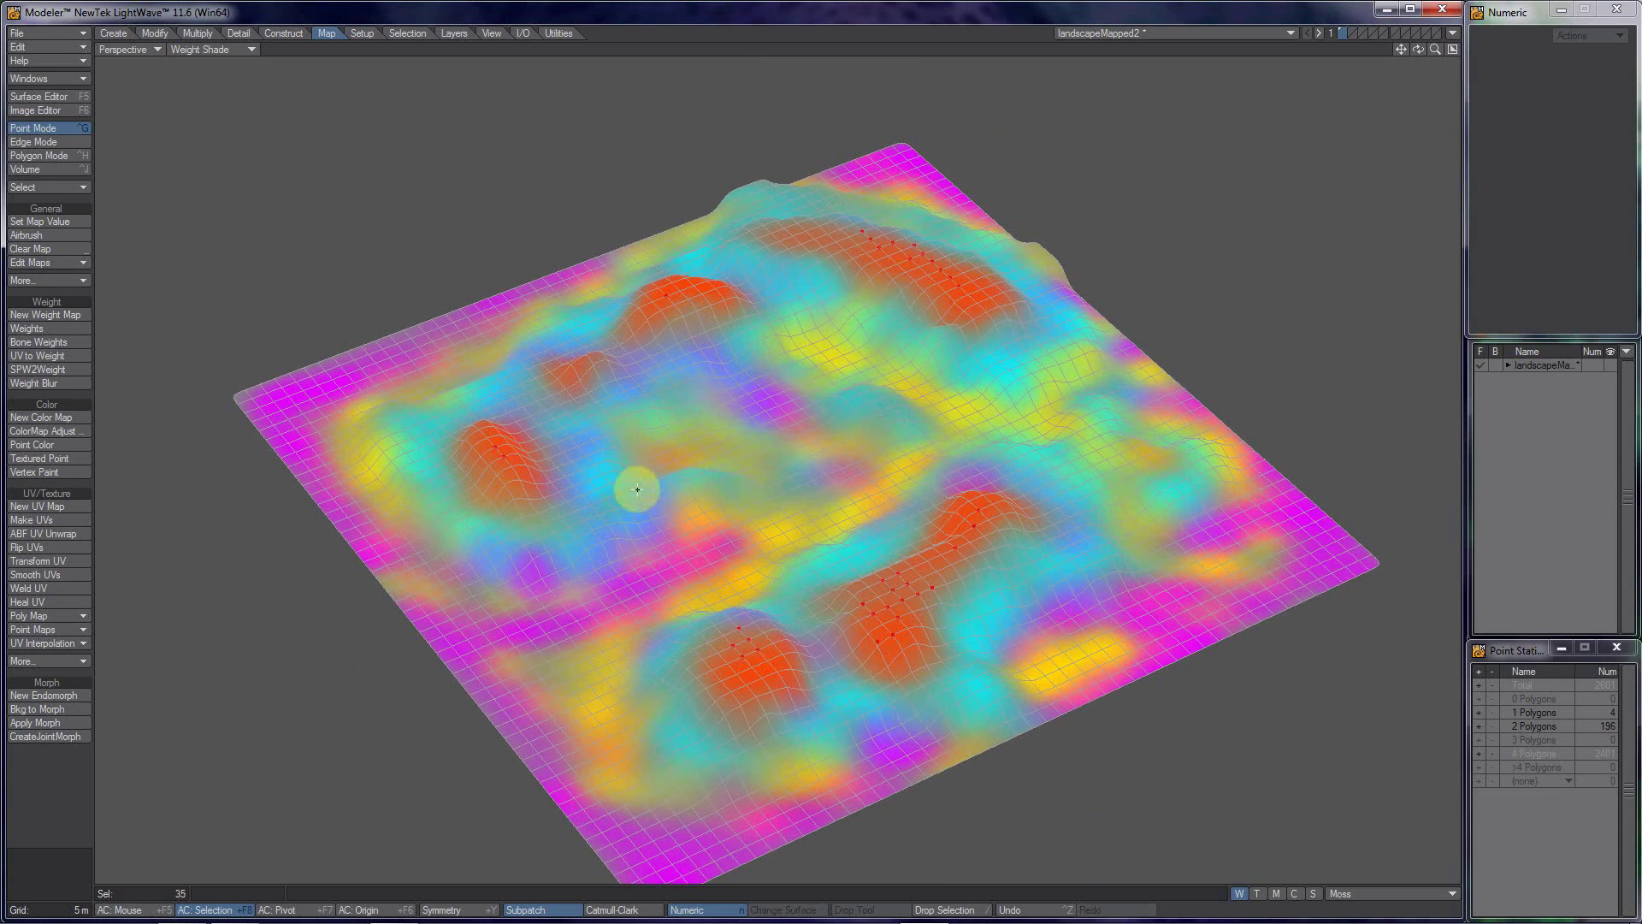
Step: Raise the 35 crest points 2 m and then another 1 m, deselect, and inspect the sharper peaks
click(1447, 53)
key(t)
drag(451, 623, 452, 602)
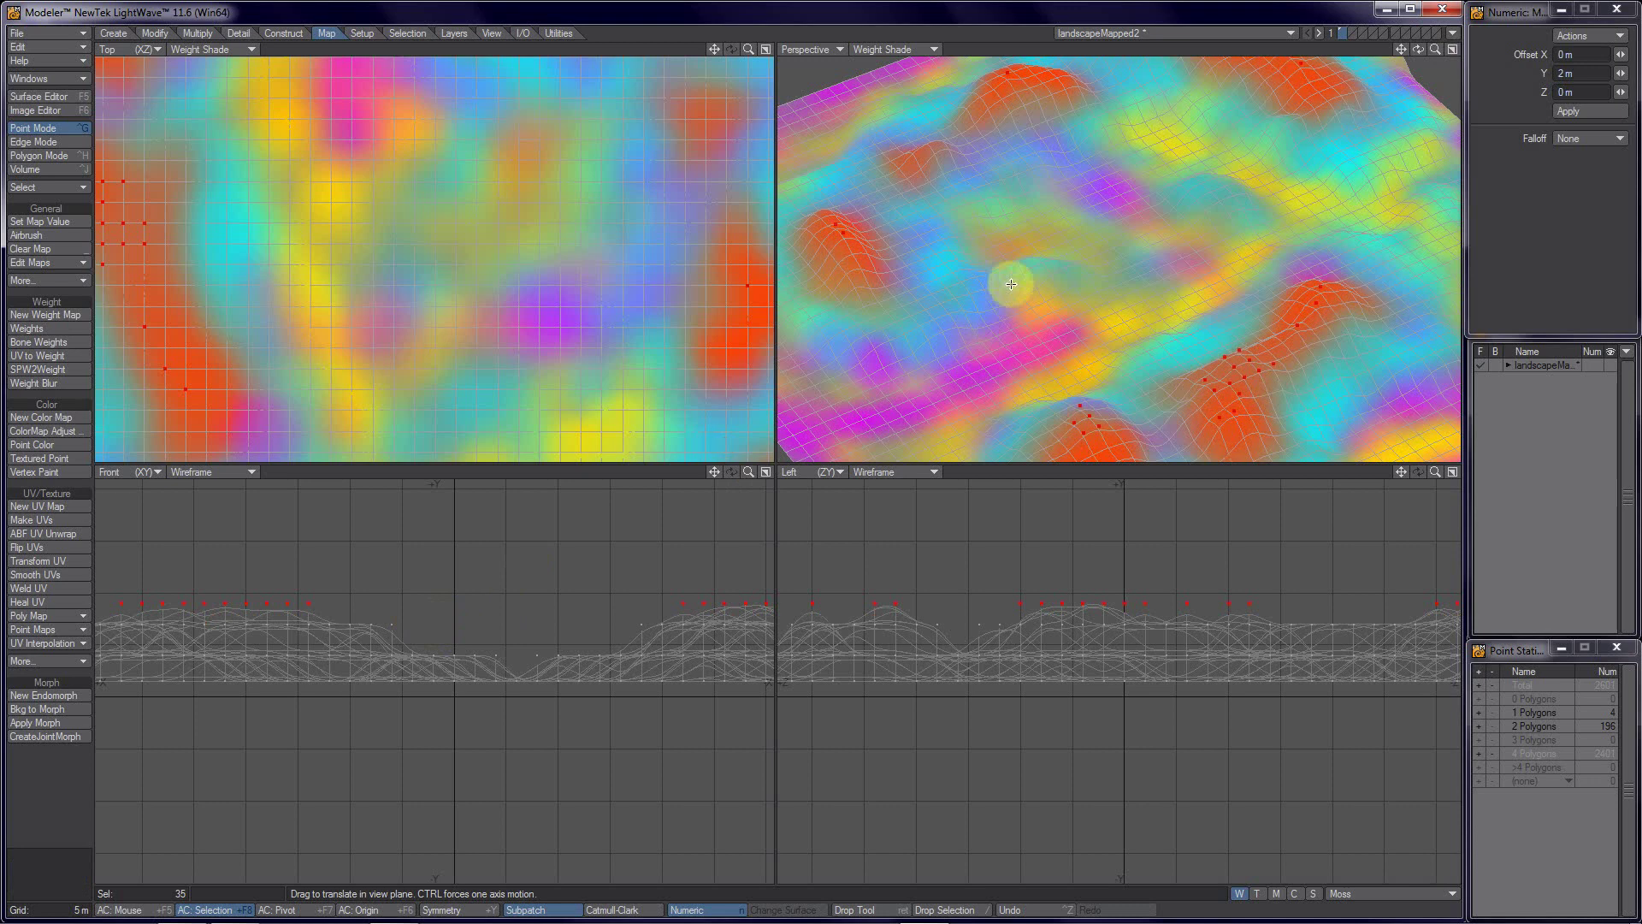
alt+drag(1121, 295, 1222, 268)
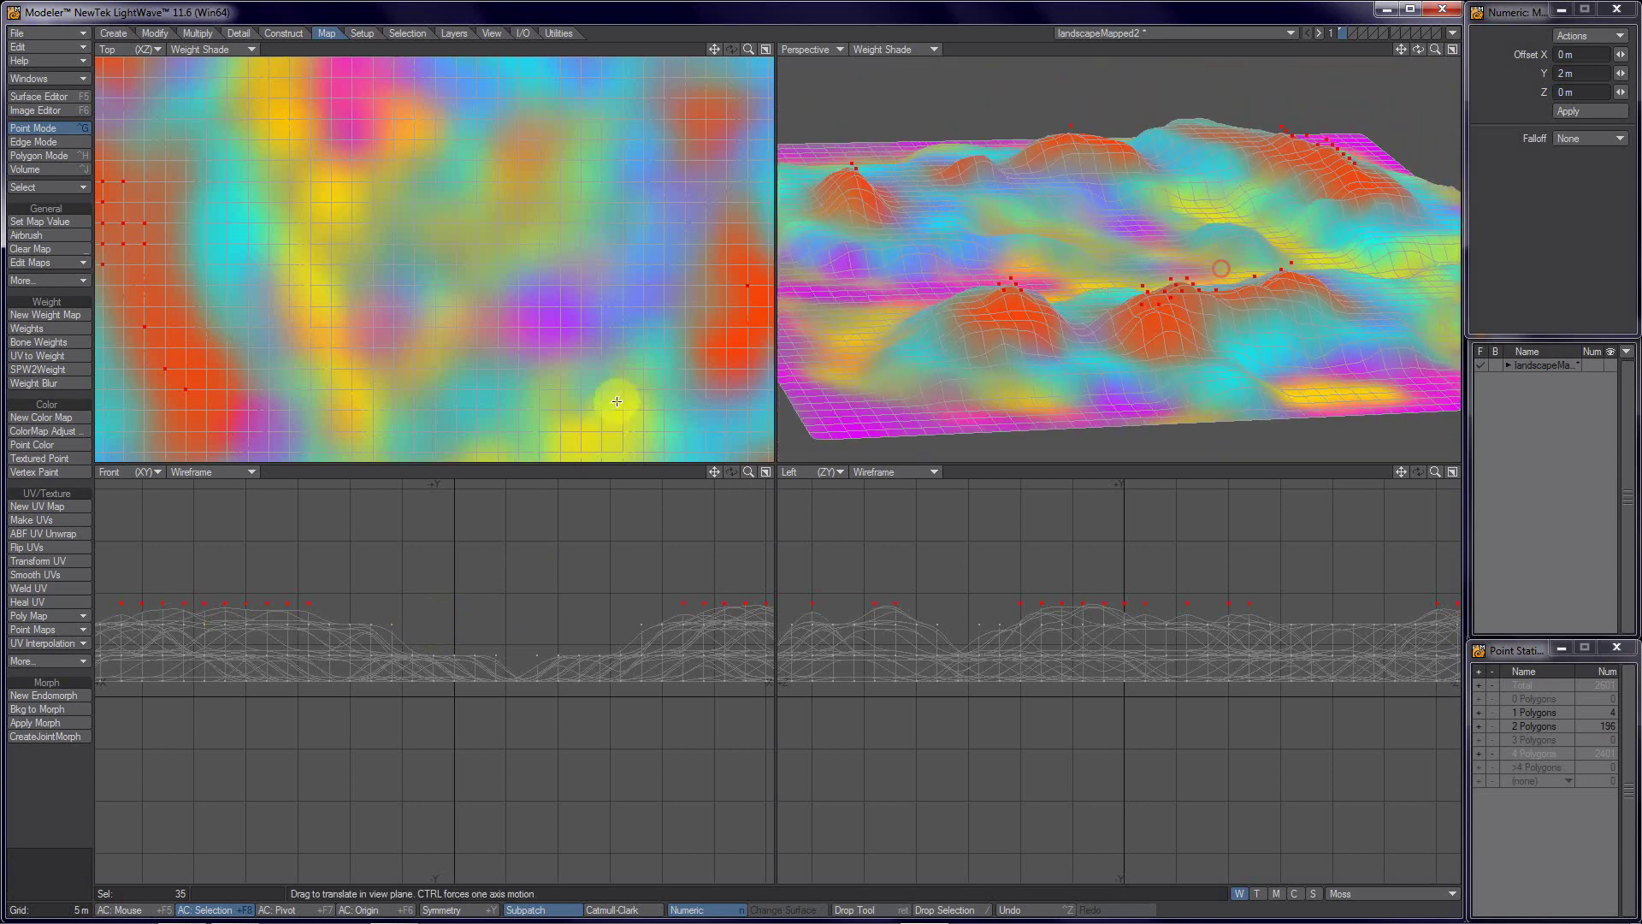
drag(434, 618, 434, 608)
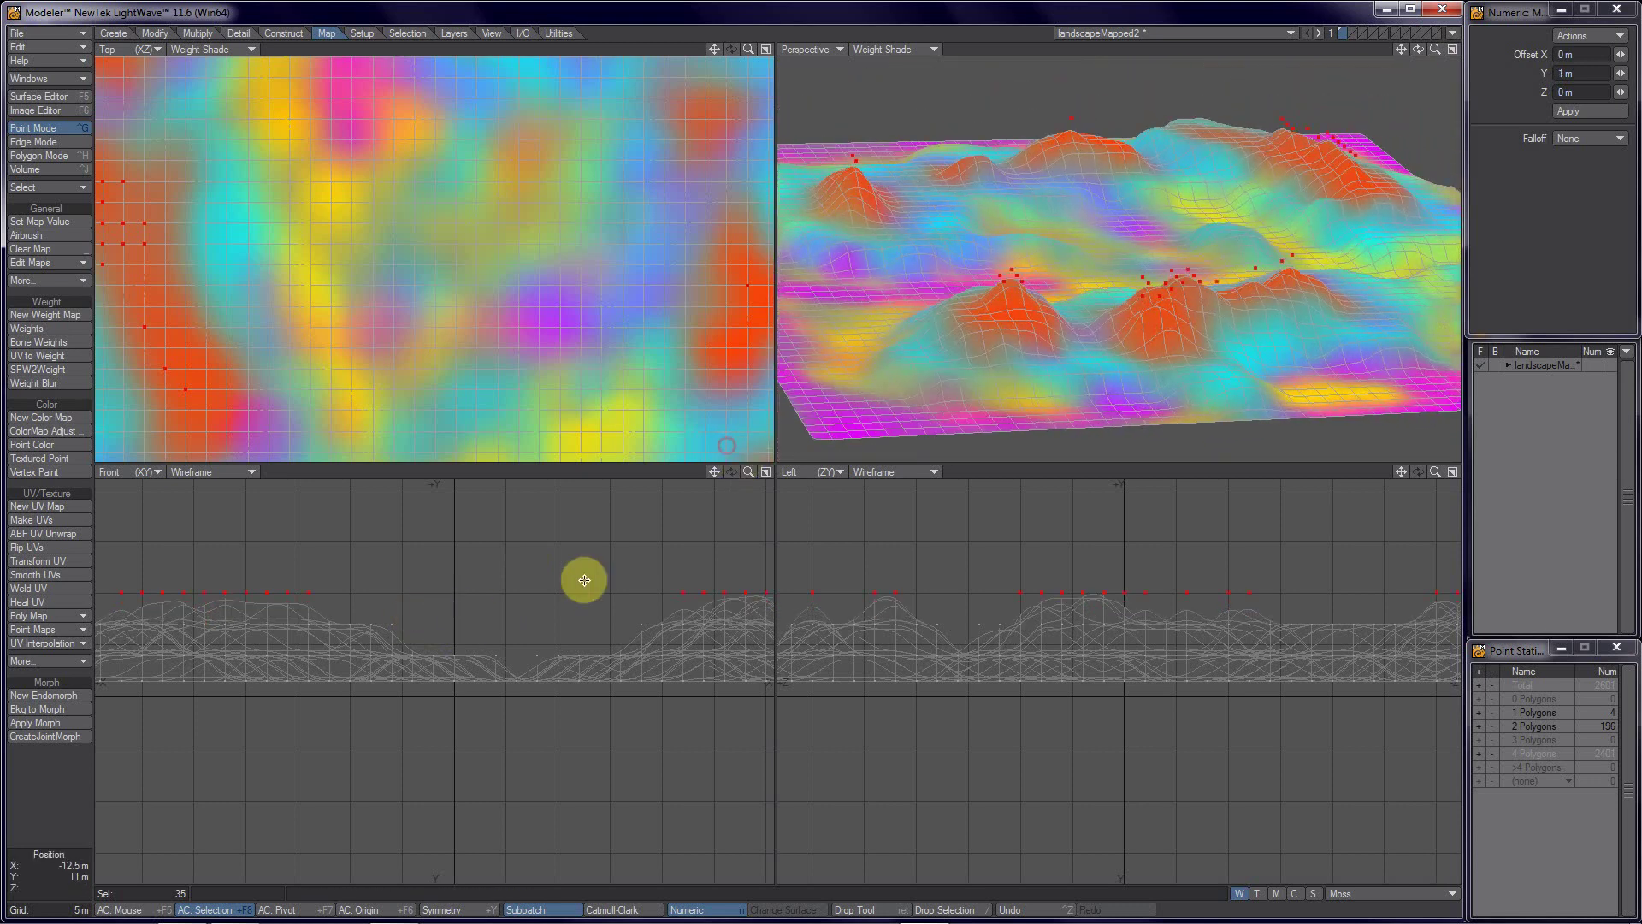
right_click(488, 604)
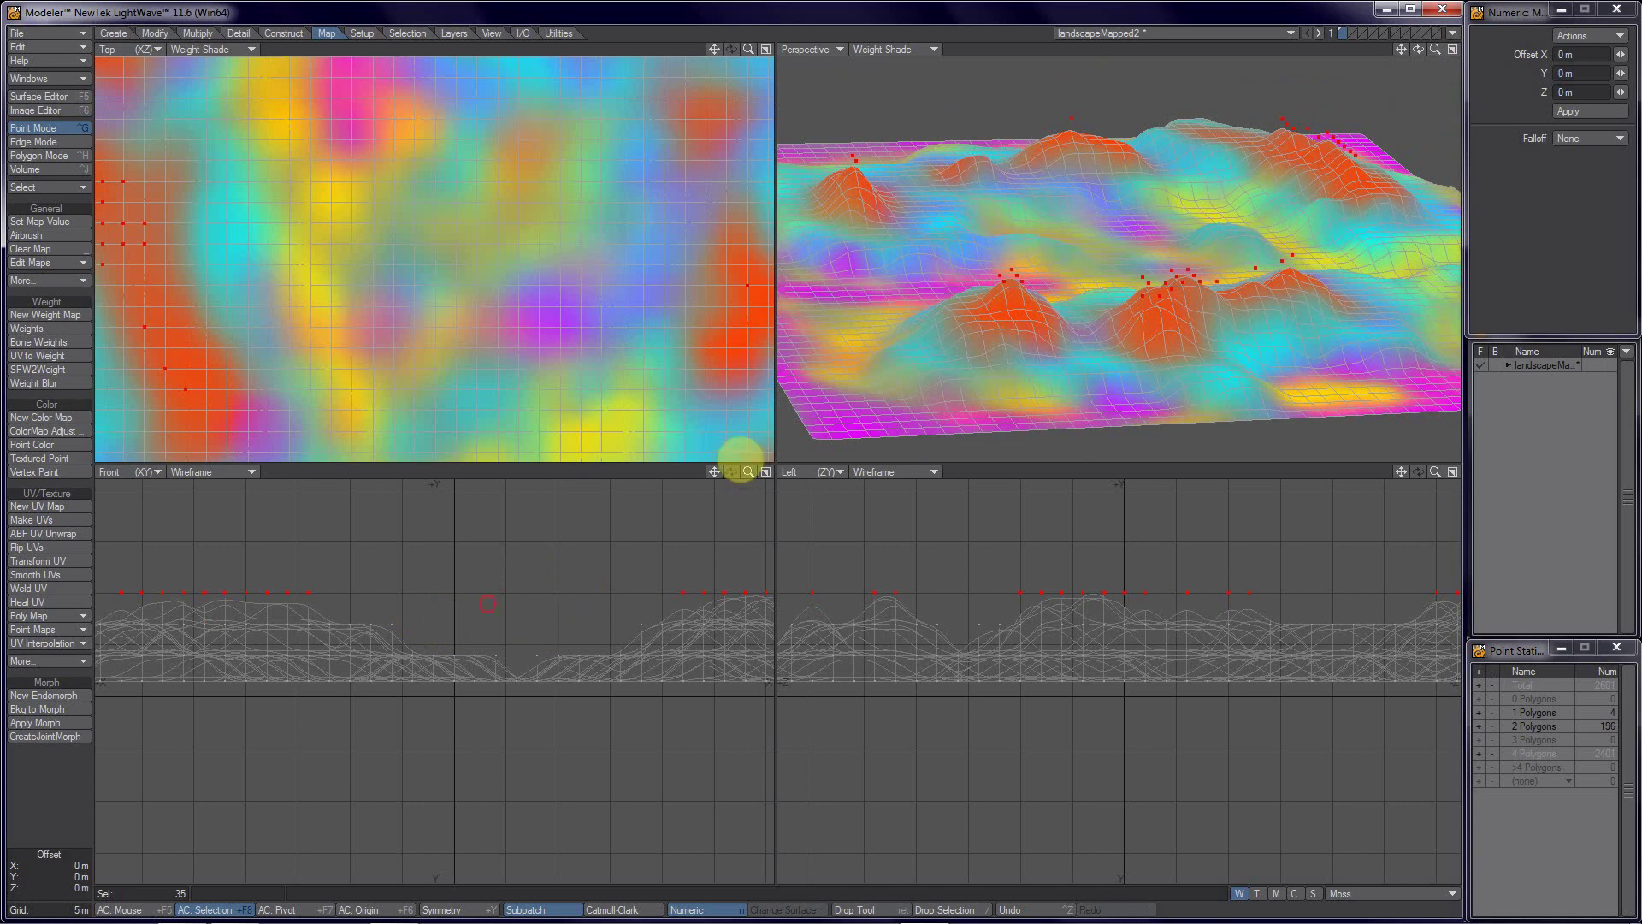
key(Return)
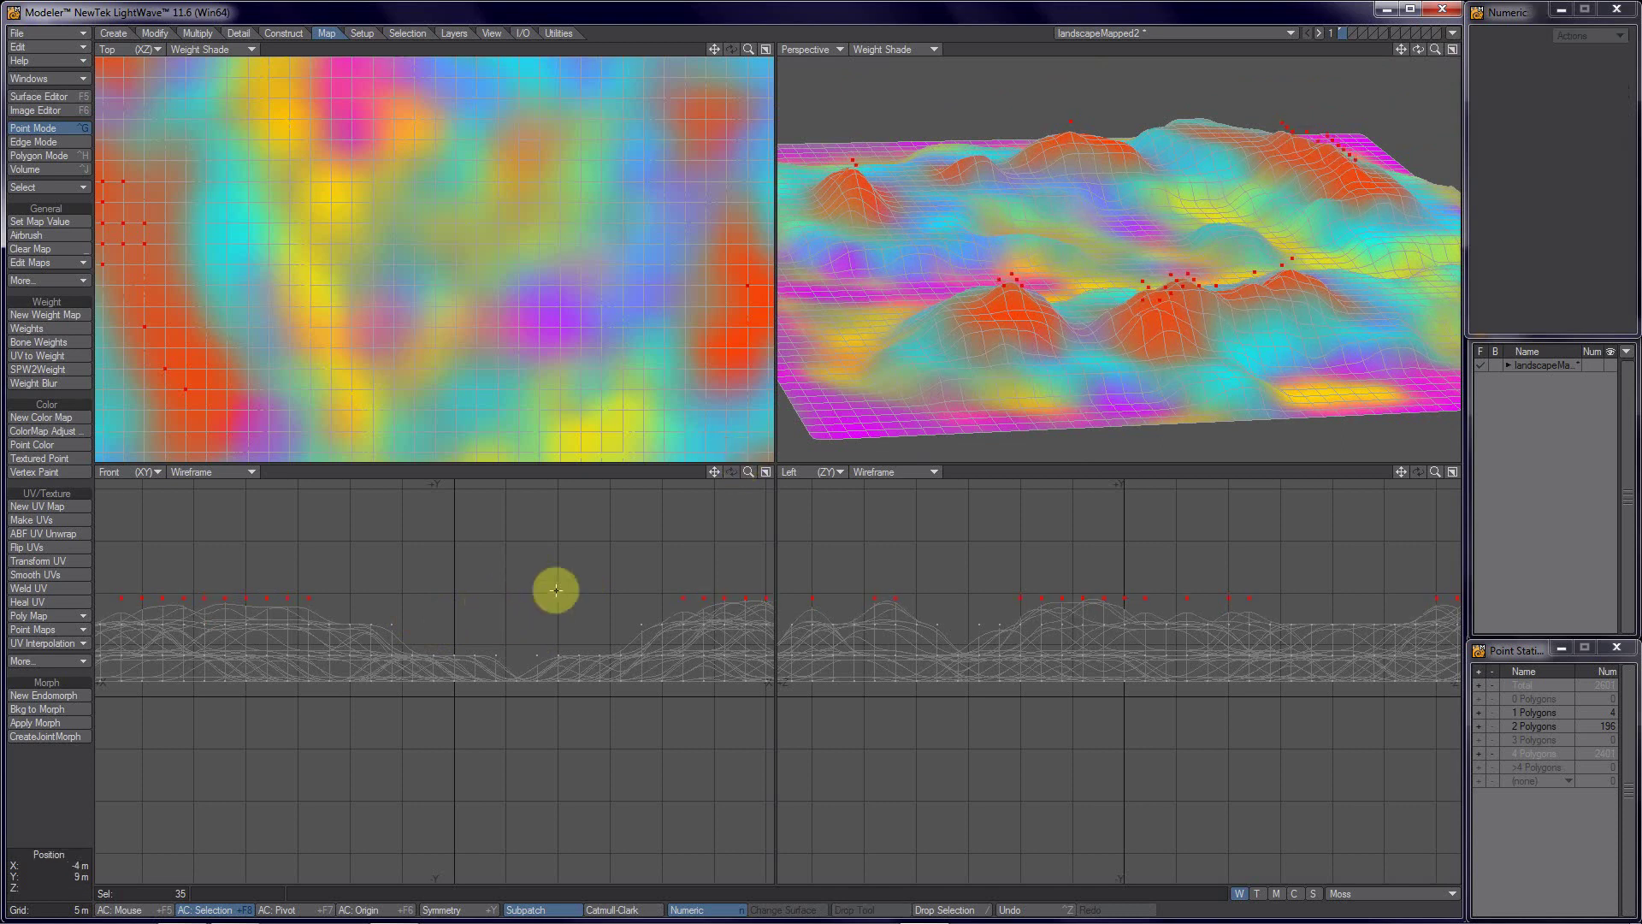
key(slash)
alt+drag(1218, 301, 1110, 225)
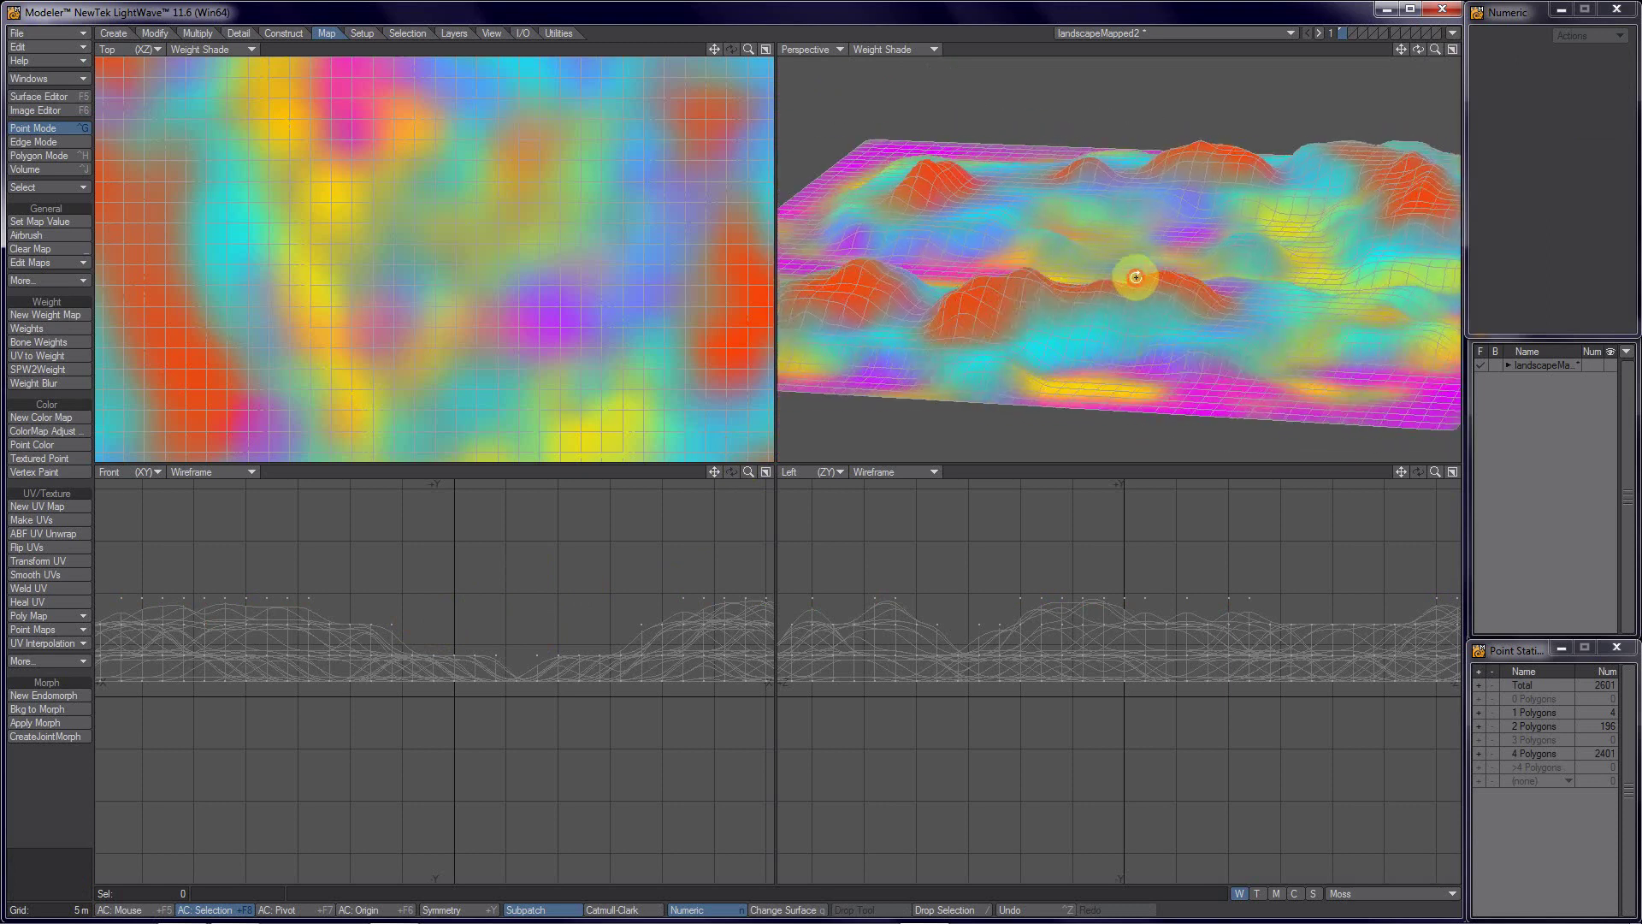
alt+drag(1136, 277, 1109, 284)
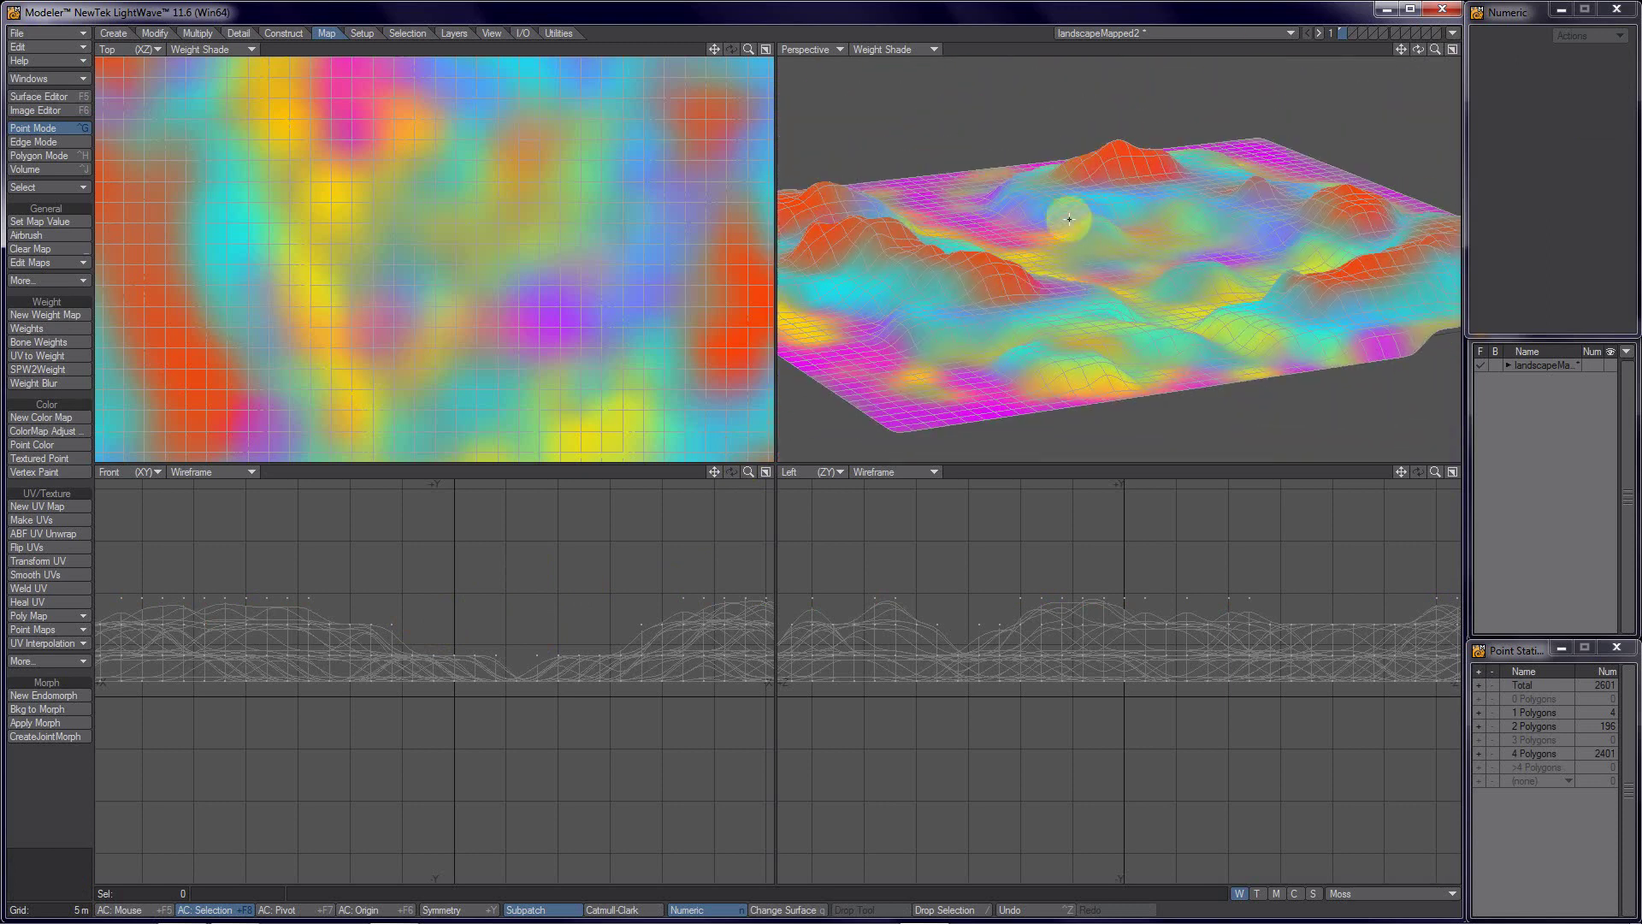
alt+drag(1226, 268, 1097, 260)
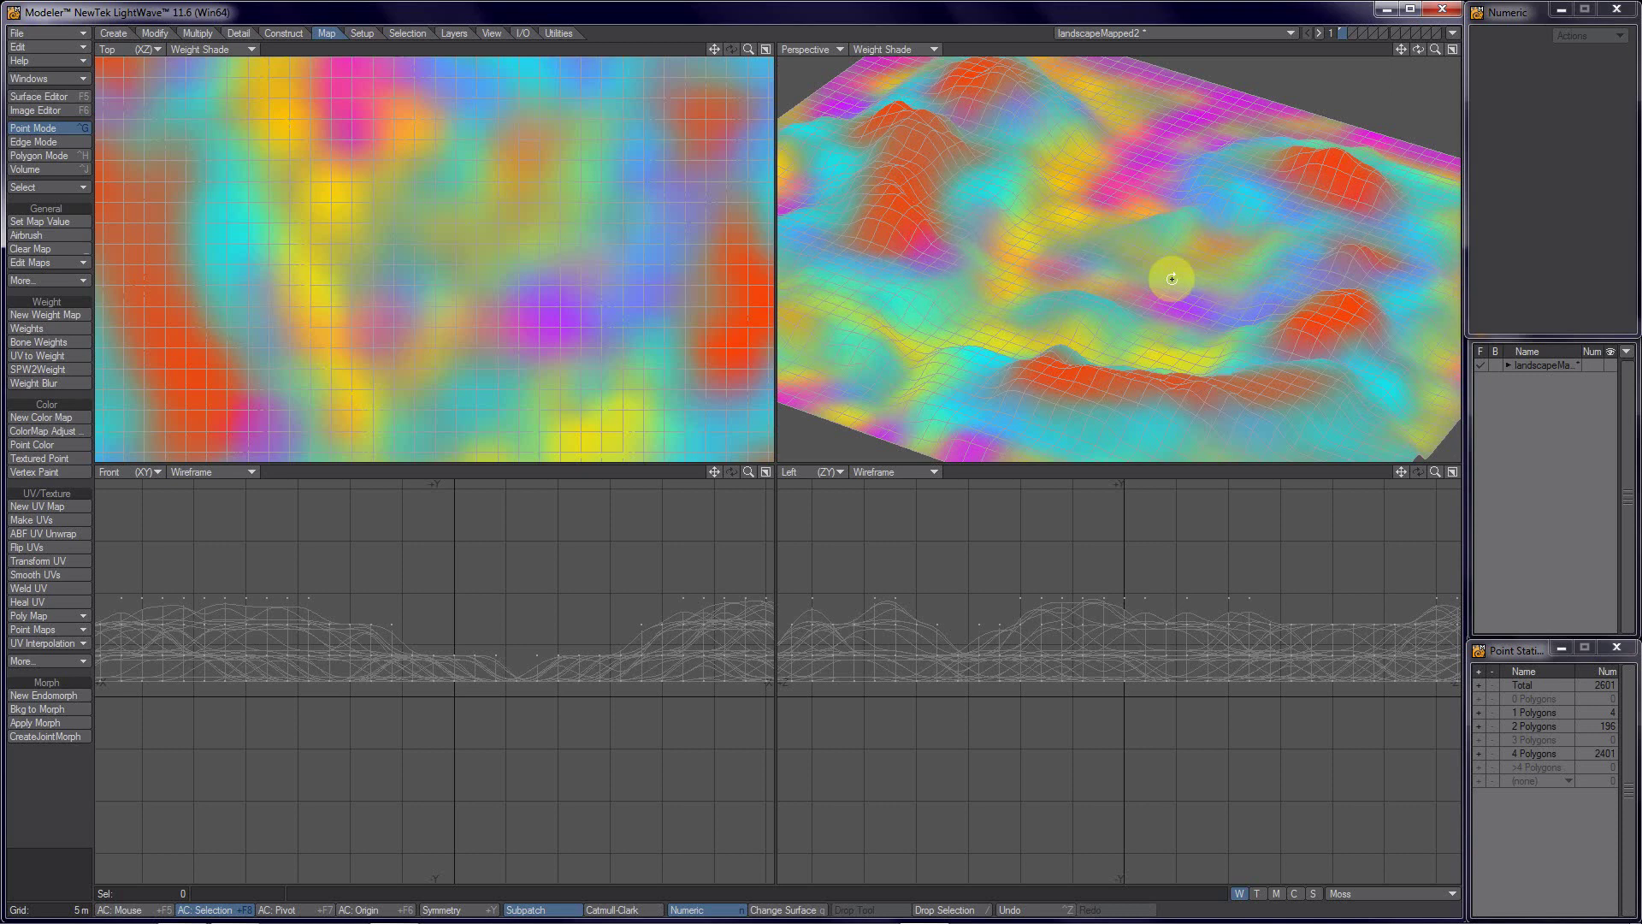
alt+drag(987, 406, 1067, 335)
Step: Select 46 scattered low-lying points between the hills in the Perspective view
alt+drag(1037, 274, 1144, 251)
mouse_move(1045, 105)
mouse_down()
mouse_move(1000, 136)
mouse_move(1035, 127)
mouse_up()
alt+drag(1112, 253, 1158, 396)
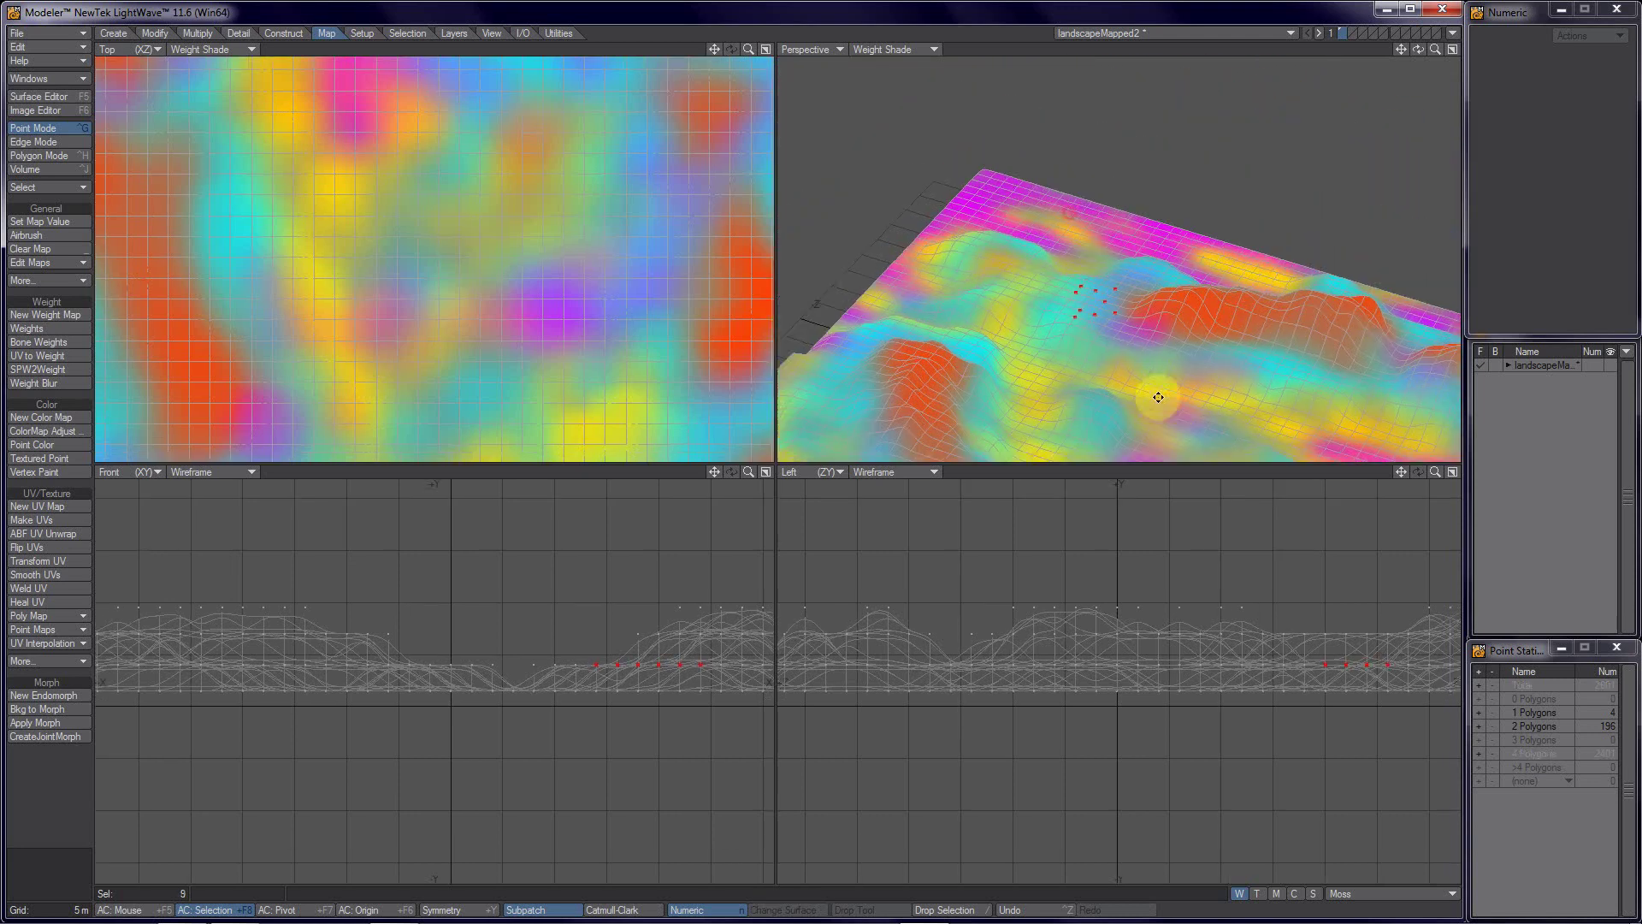
shift+drag(1016, 258, 992, 245)
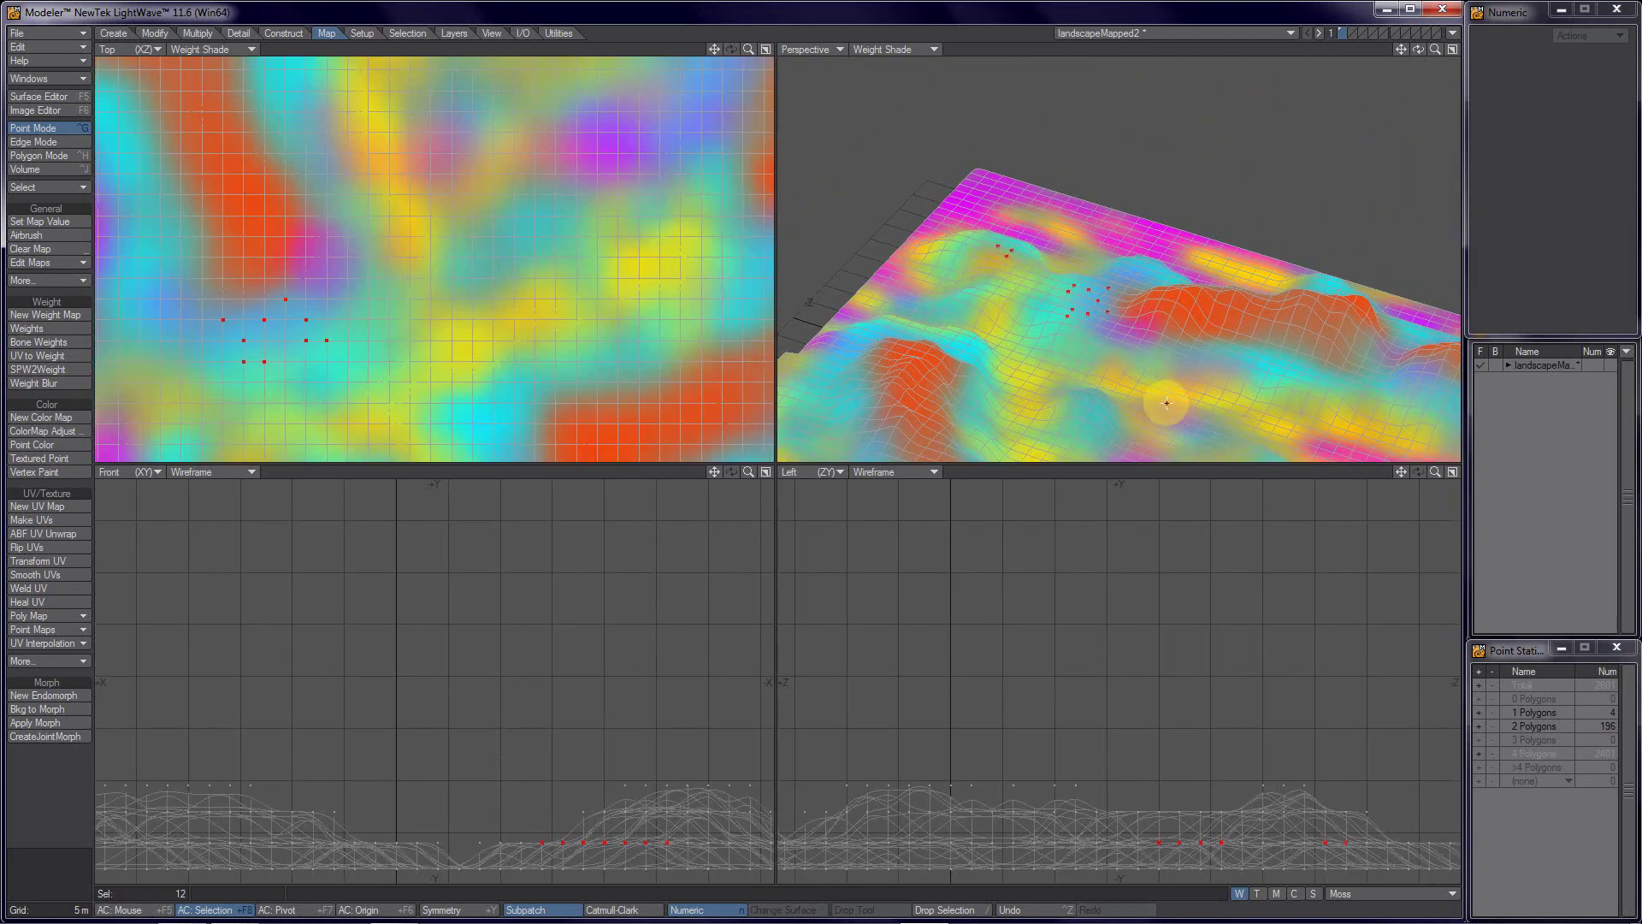
alt+shift+drag(1158, 394, 1034, 235)
mouse_move(1255, 315)
alt+mouse_down()
mouse_move(1056, 308)
mouse_move(1012, 348)
mouse_move(1019, 385)
mouse_move(999, 339)
mouse_move(1061, 344)
alt+mouse_up()
shift+drag(831, 261, 828, 282)
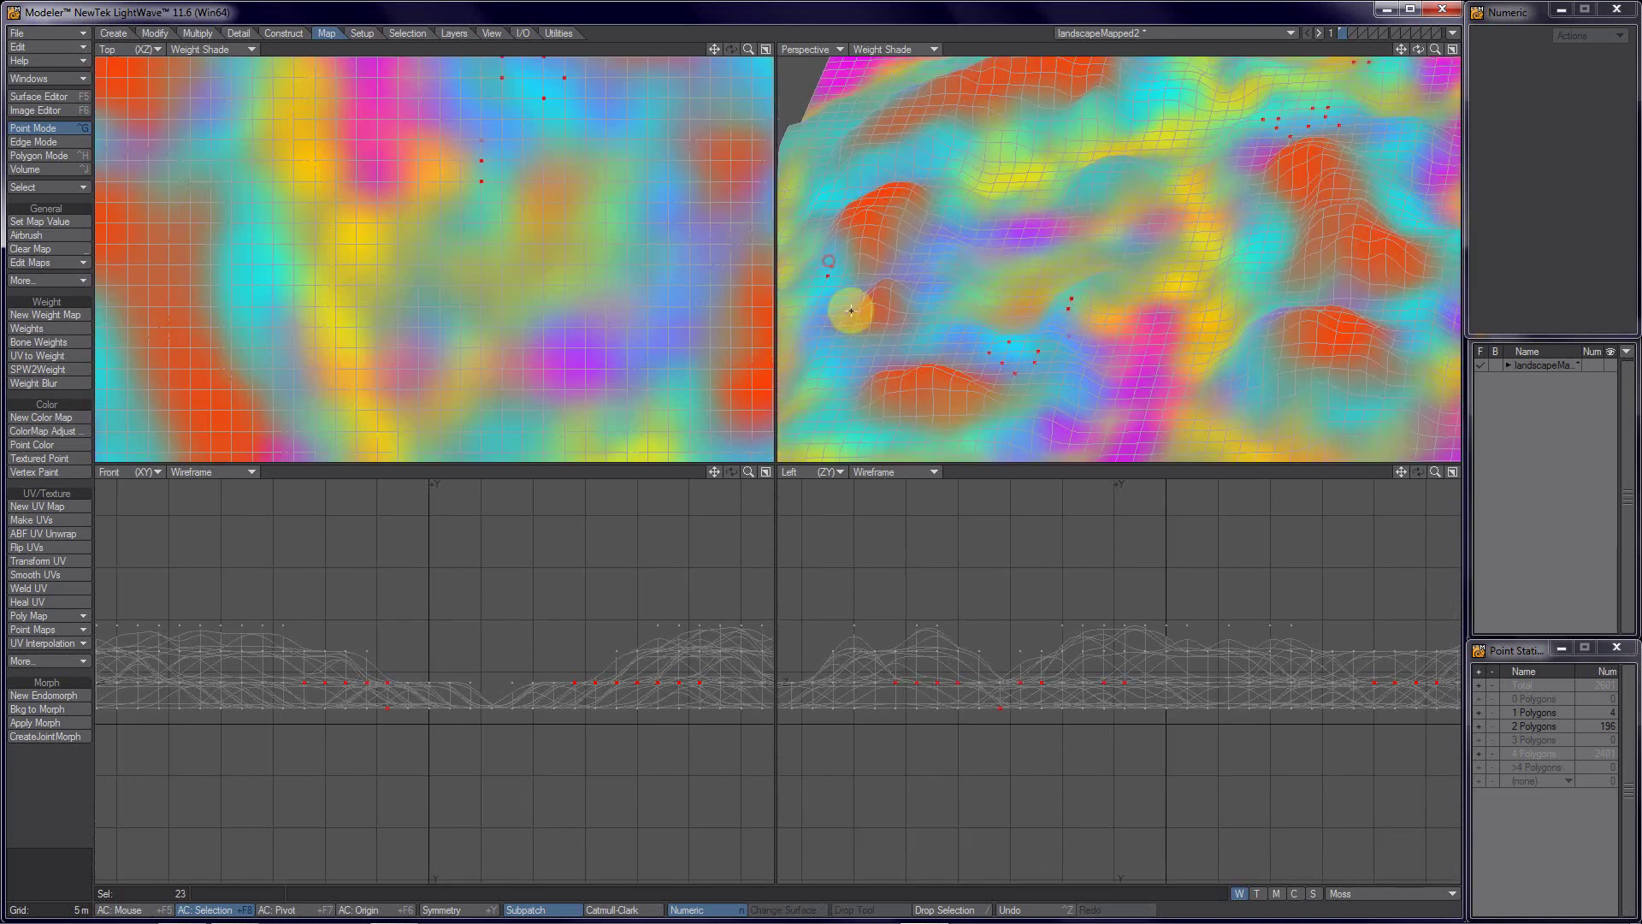
mouse_move(913, 240)
mouse_down()
mouse_move(876, 154)
mouse_move(850, 216)
mouse_move(979, 236)
mouse_move(1045, 294)
mouse_move(1012, 293)
mouse_move(1222, 276)
mouse_up()
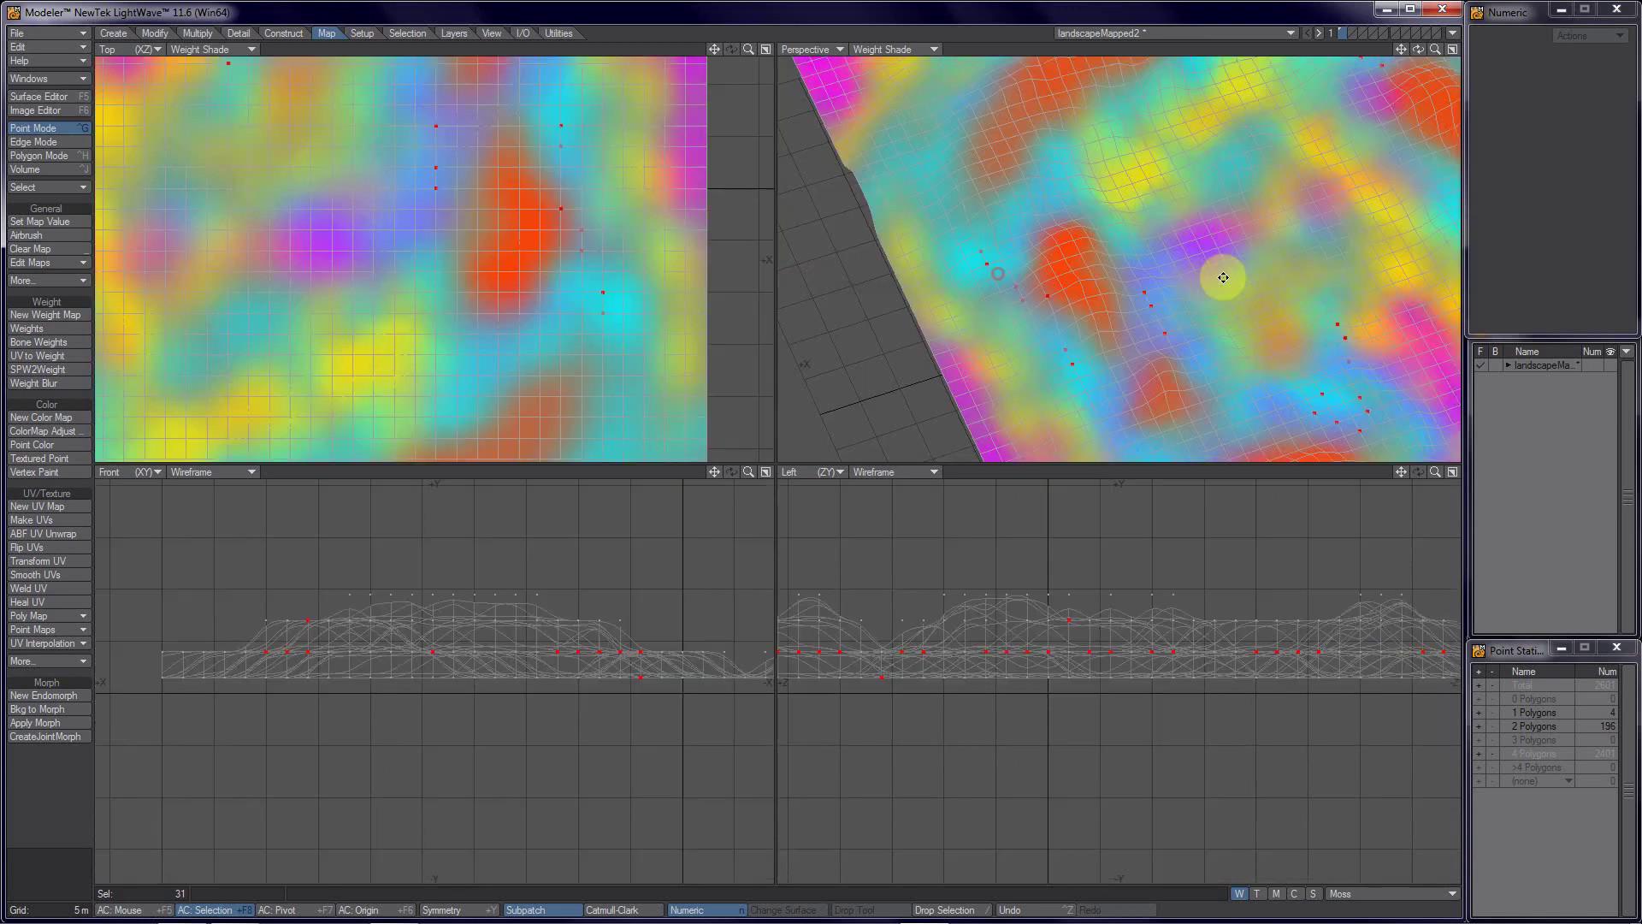
mouse_move(961, 148)
mouse_down()
mouse_move(954, 208)
mouse_move(1120, 148)
mouse_move(1087, 324)
mouse_move(1004, 218)
mouse_move(1022, 190)
mouse_move(1139, 236)
mouse_up()
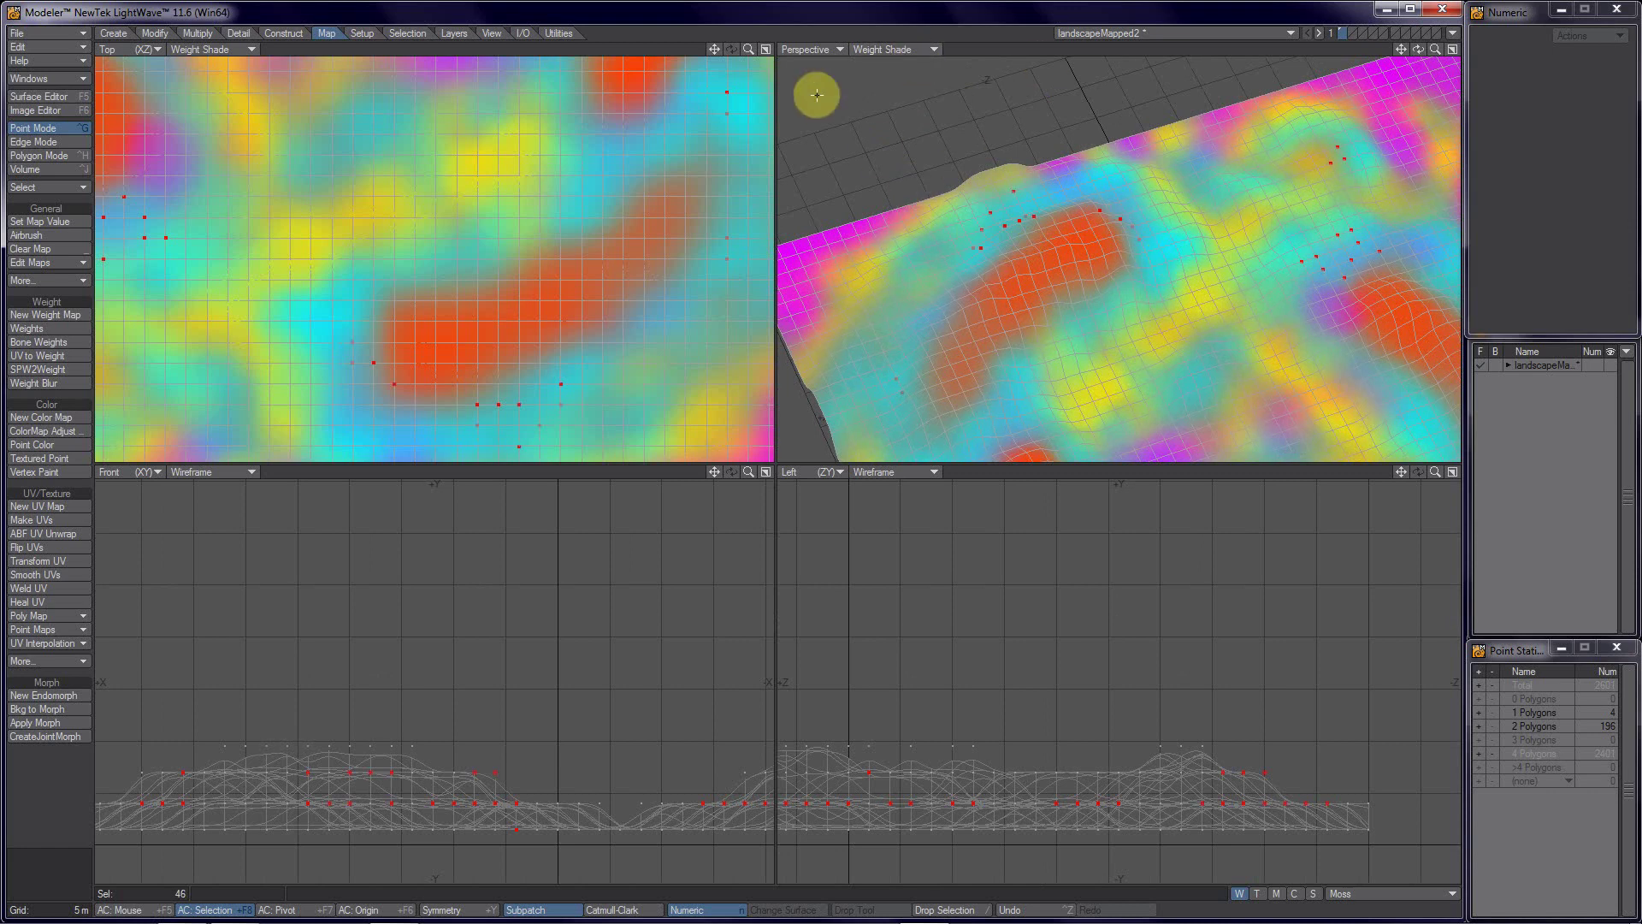
Step: Raise the 46 low-lying points 50 cm in Y, then deselect them
key(t)
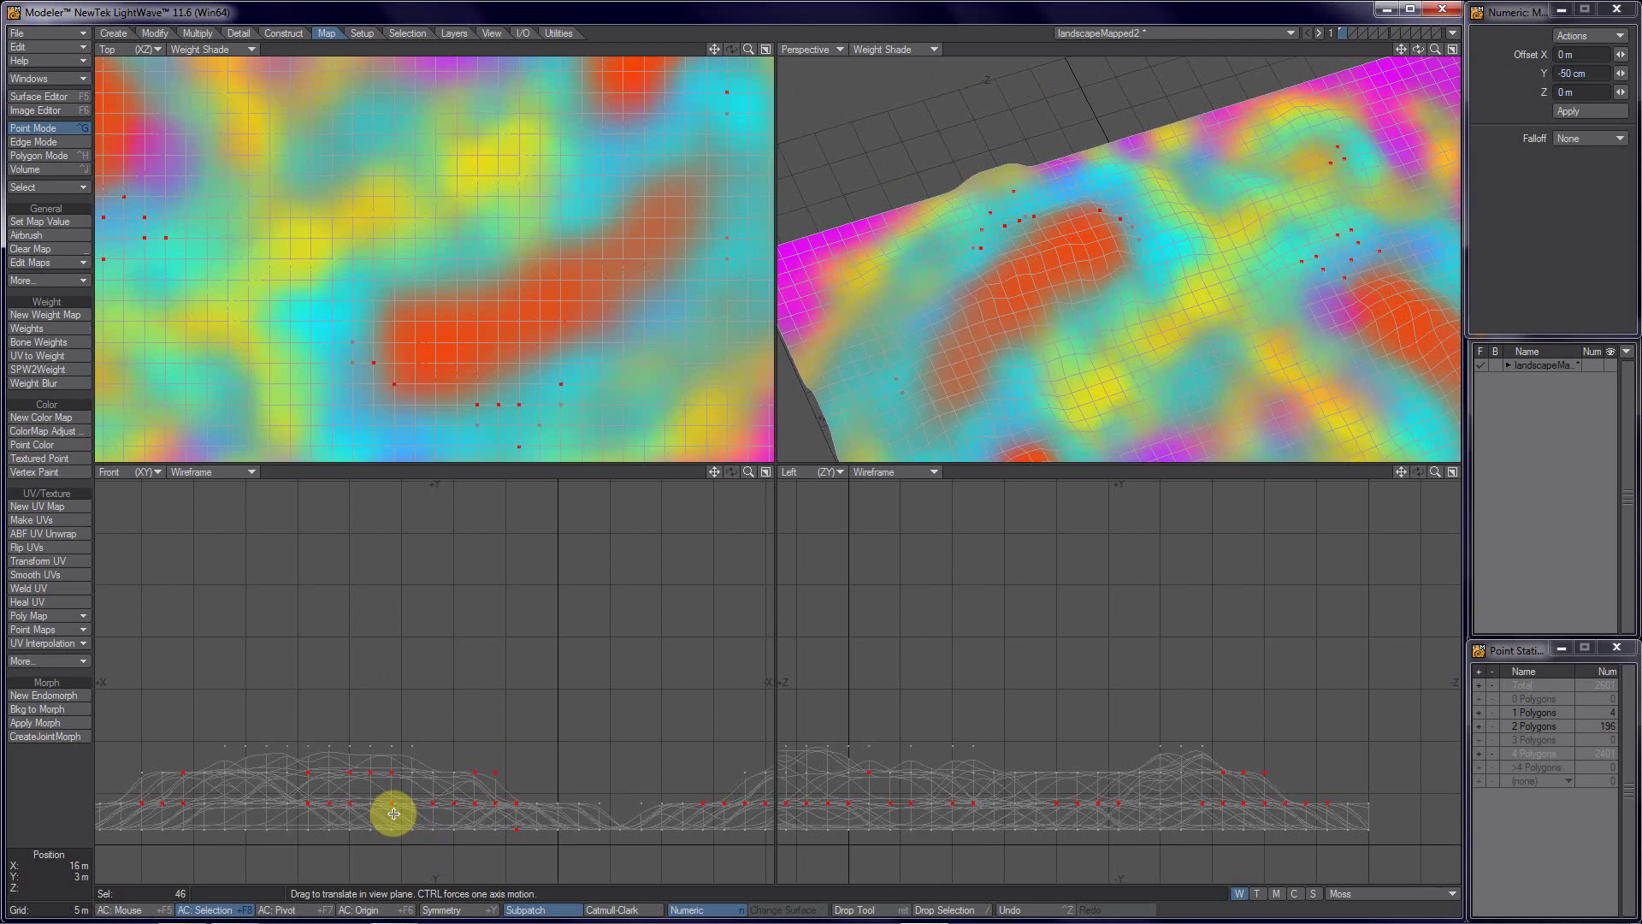
key(a)
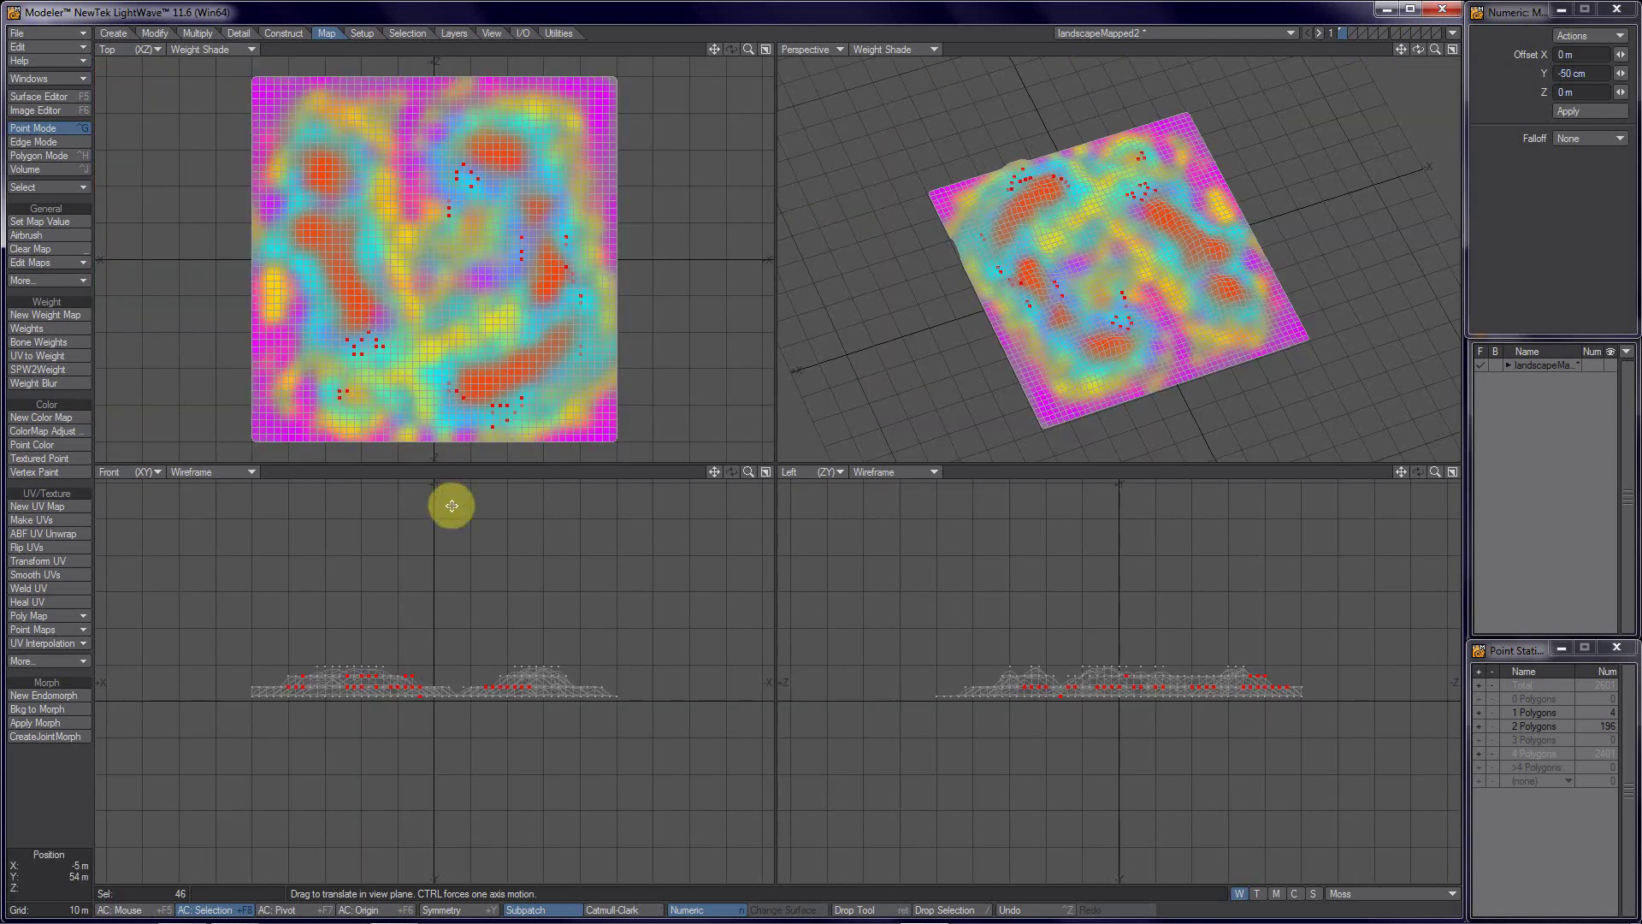
key(period)
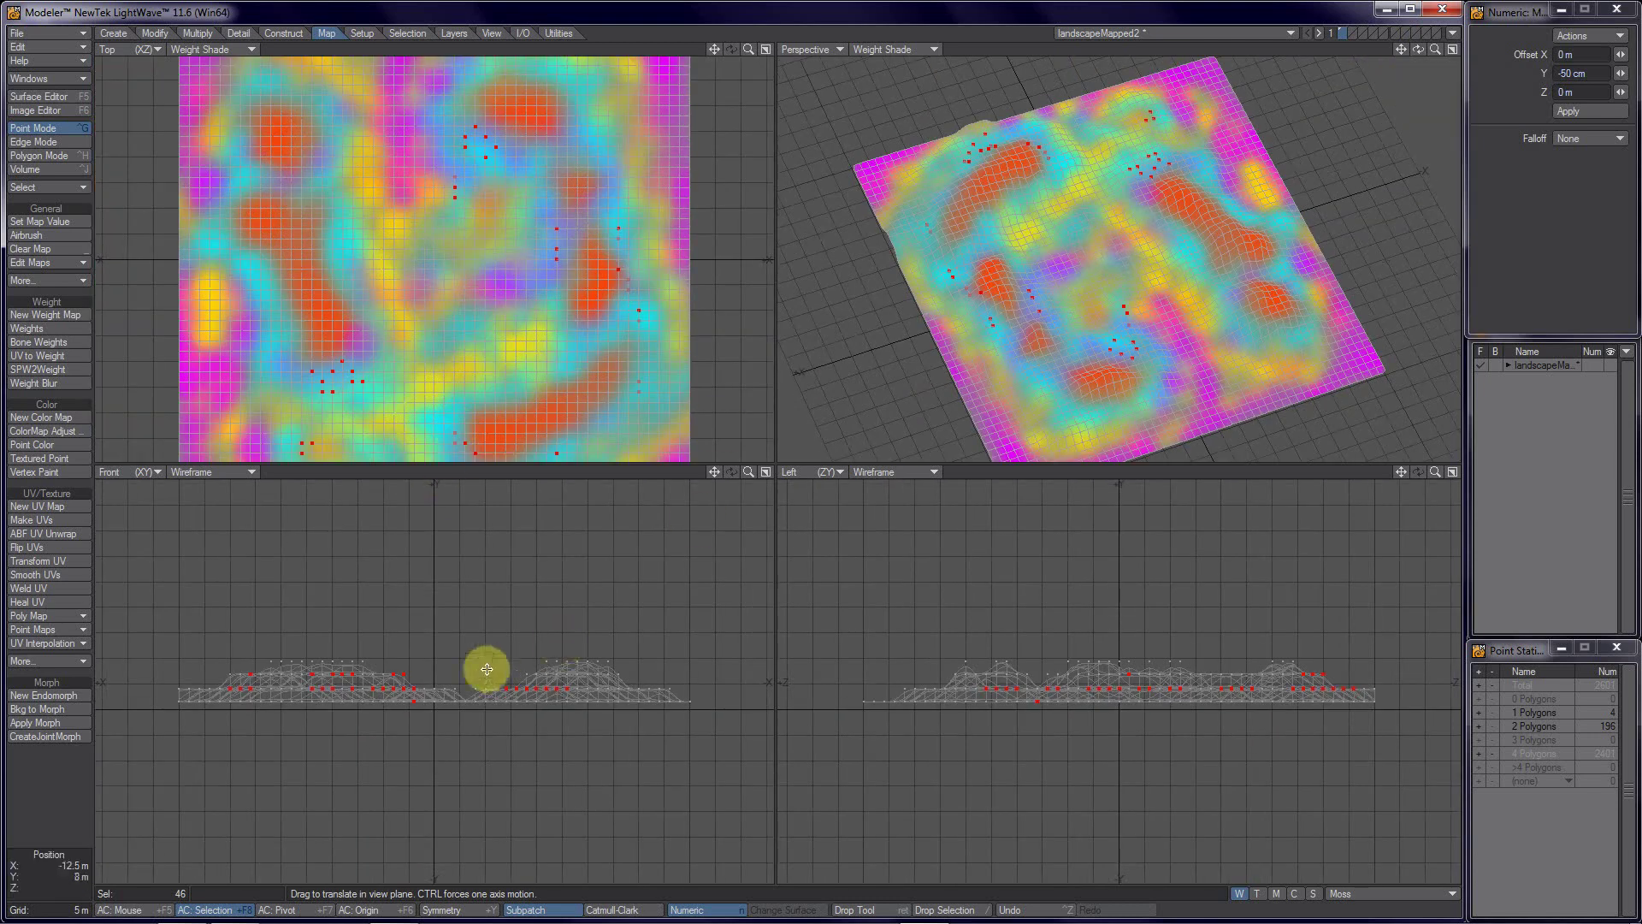
click(436, 678)
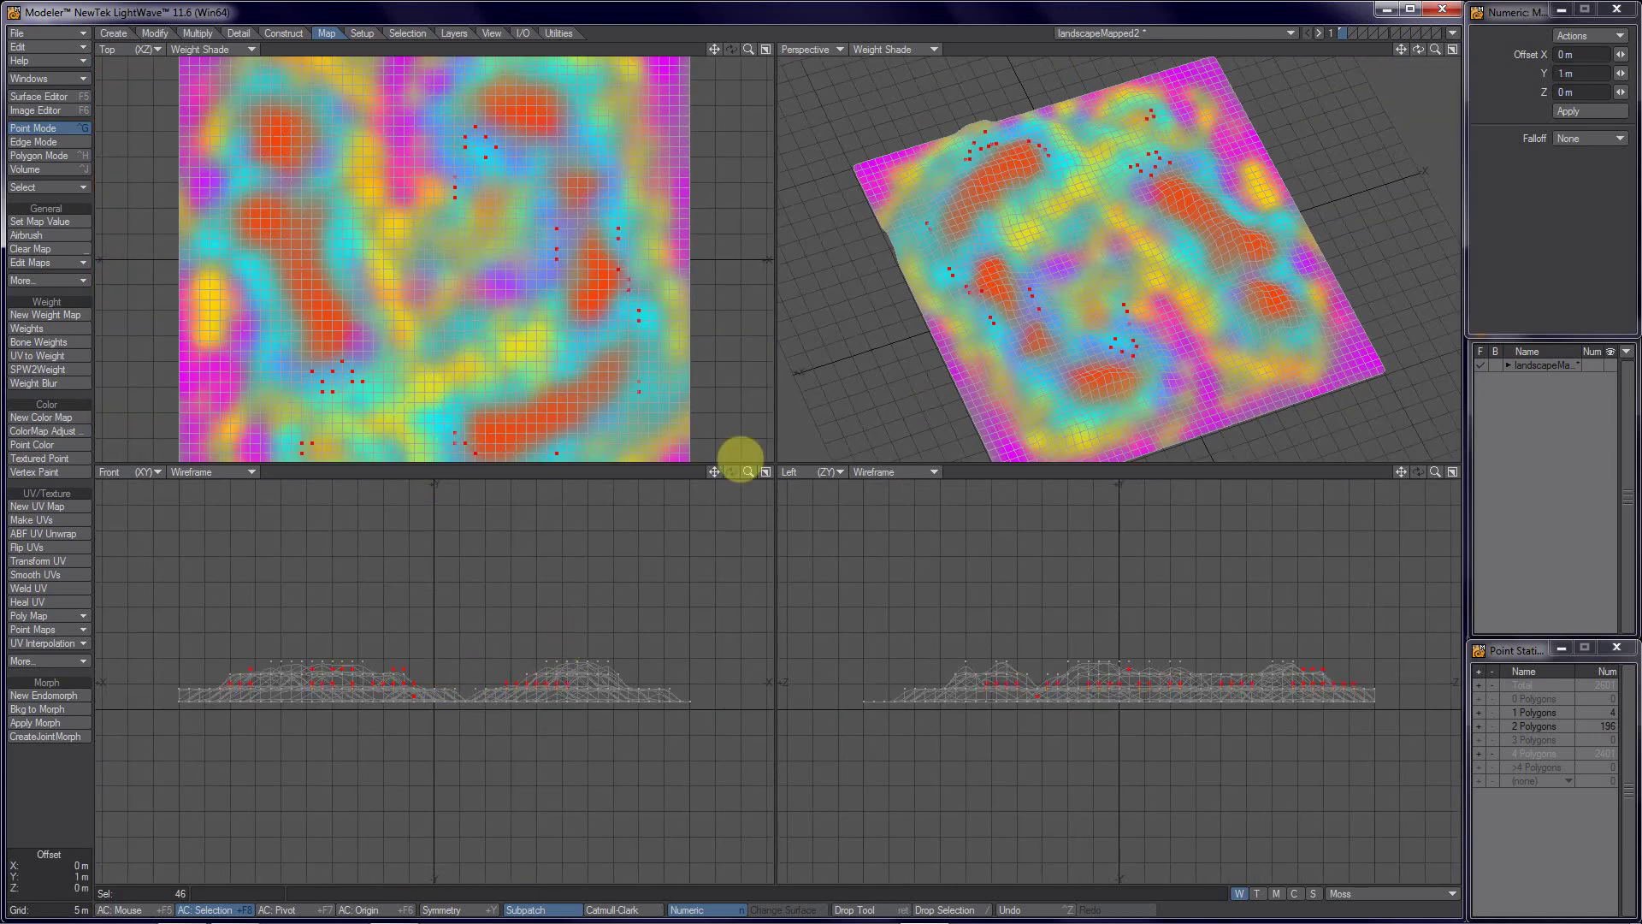
alt+drag(1122, 308, 1083, 219)
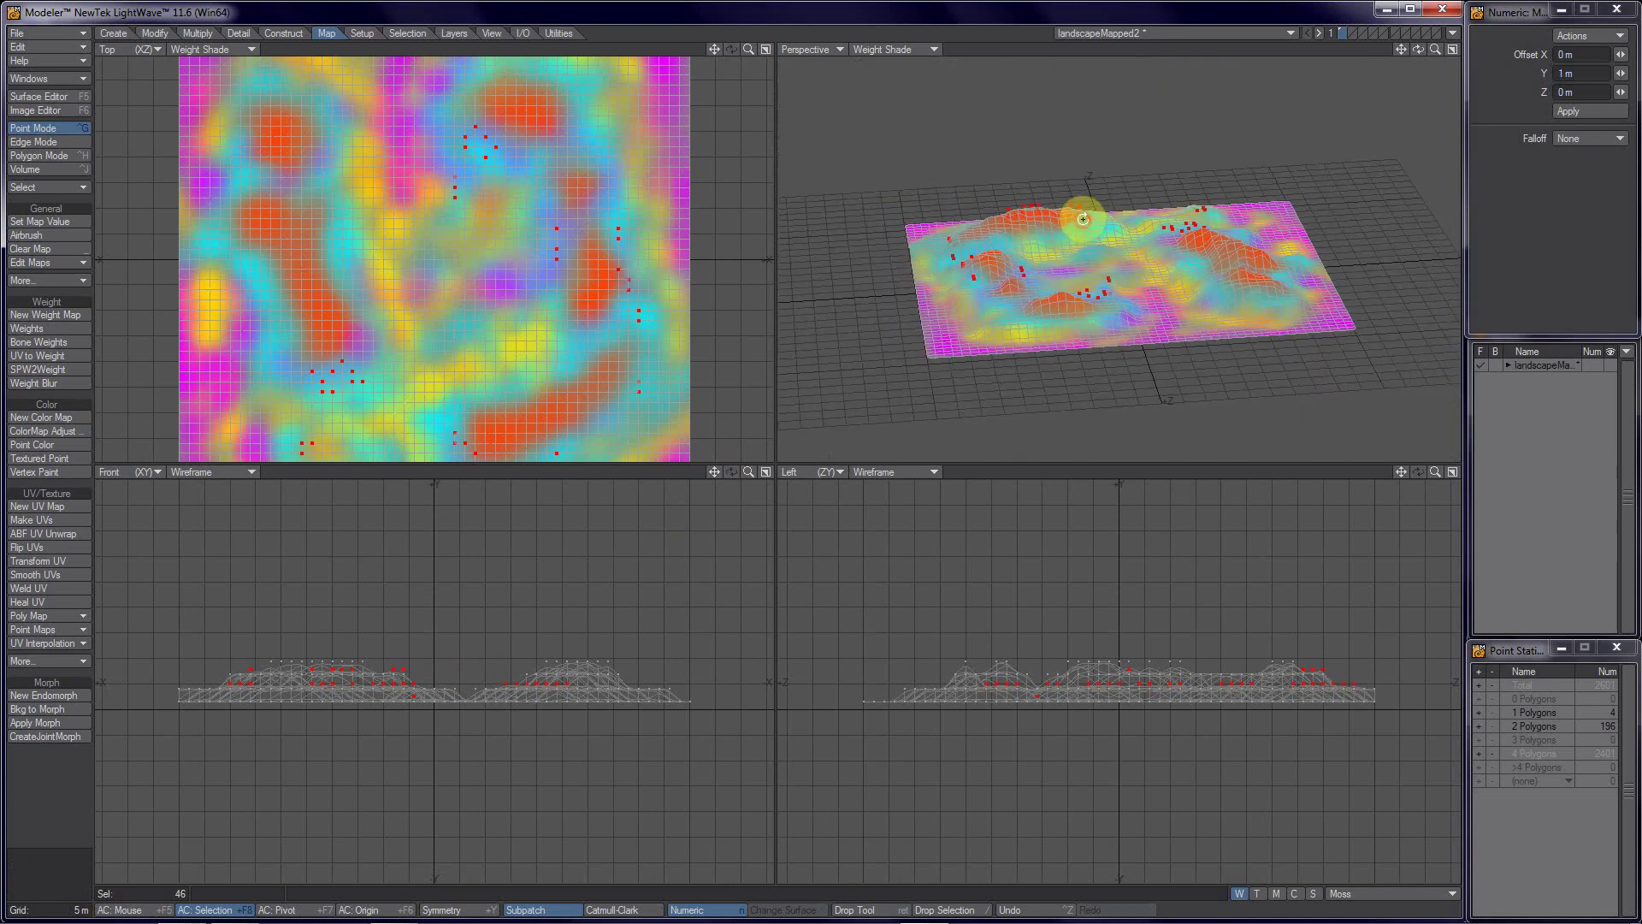
key(period)
key(period)
alt+drag(1085, 283, 884, 414)
drag(360, 645, 360, 640)
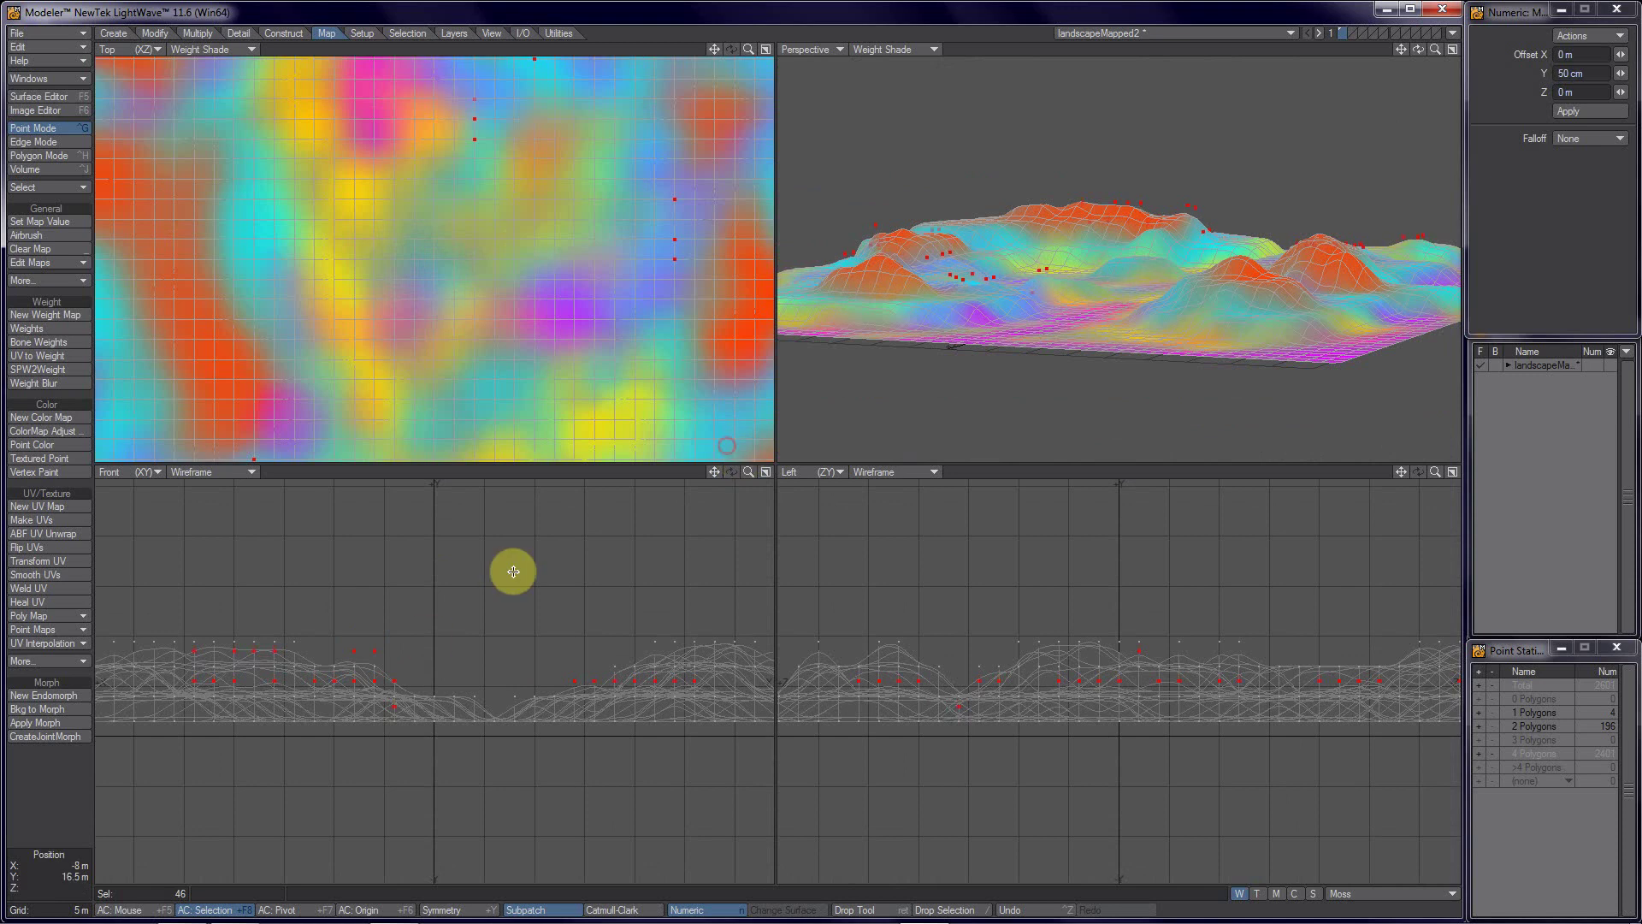
key(Return)
key(slash)
alt+drag(1180, 296, 1276, 177)
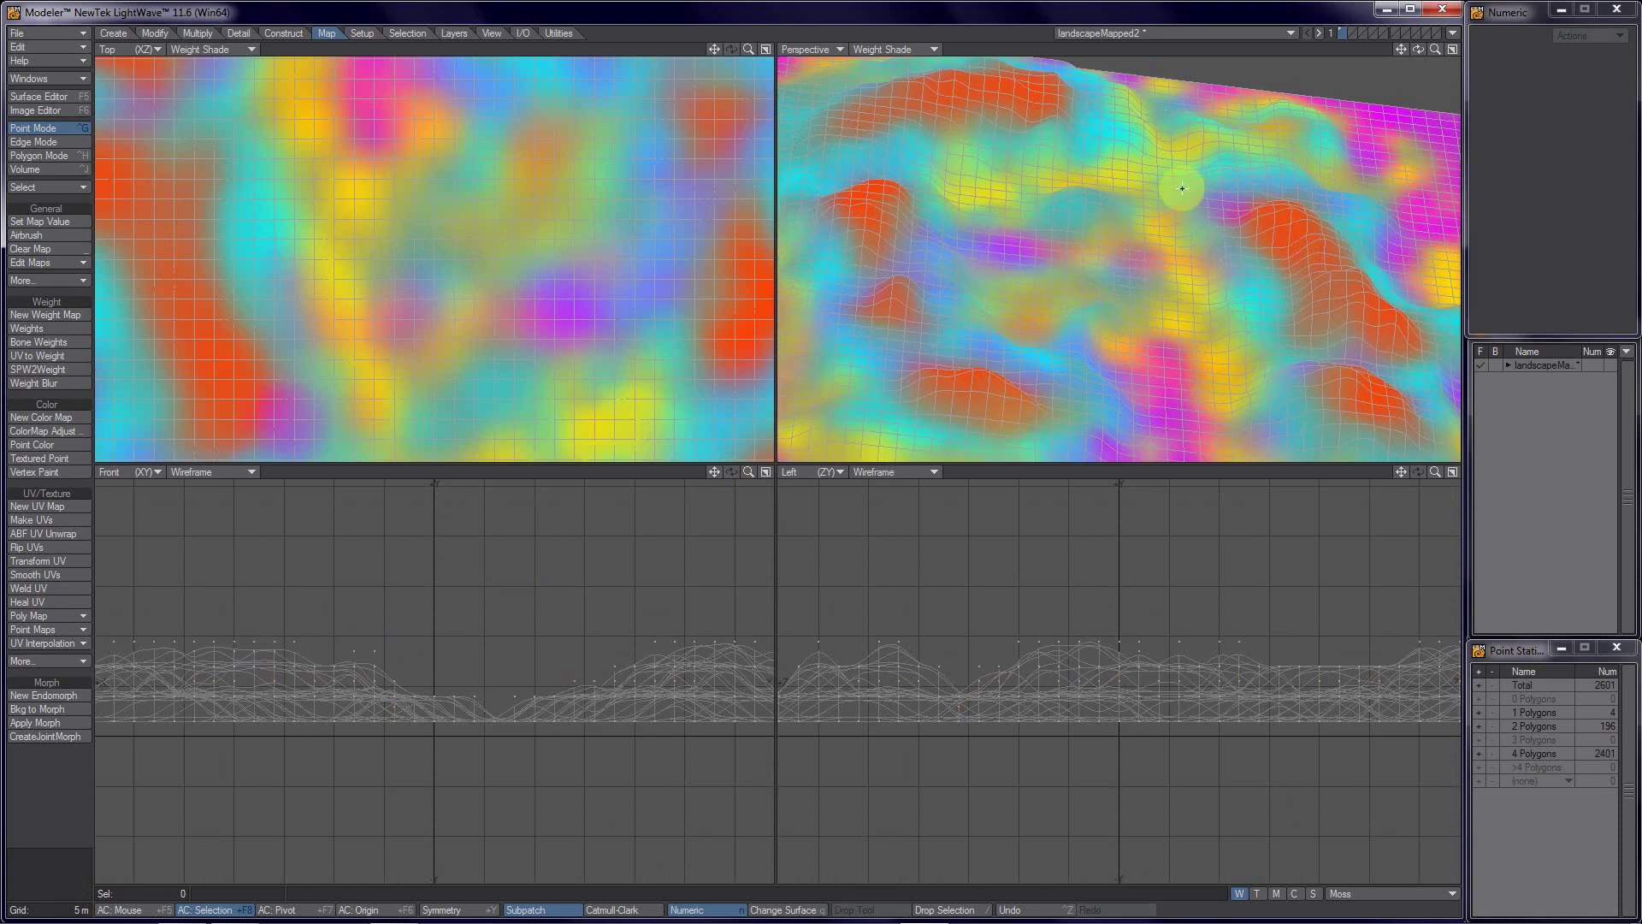
Step: Orbit in close over the hills and select five points beside an orange ridge
alt+drag(1197, 321, 1041, 257)
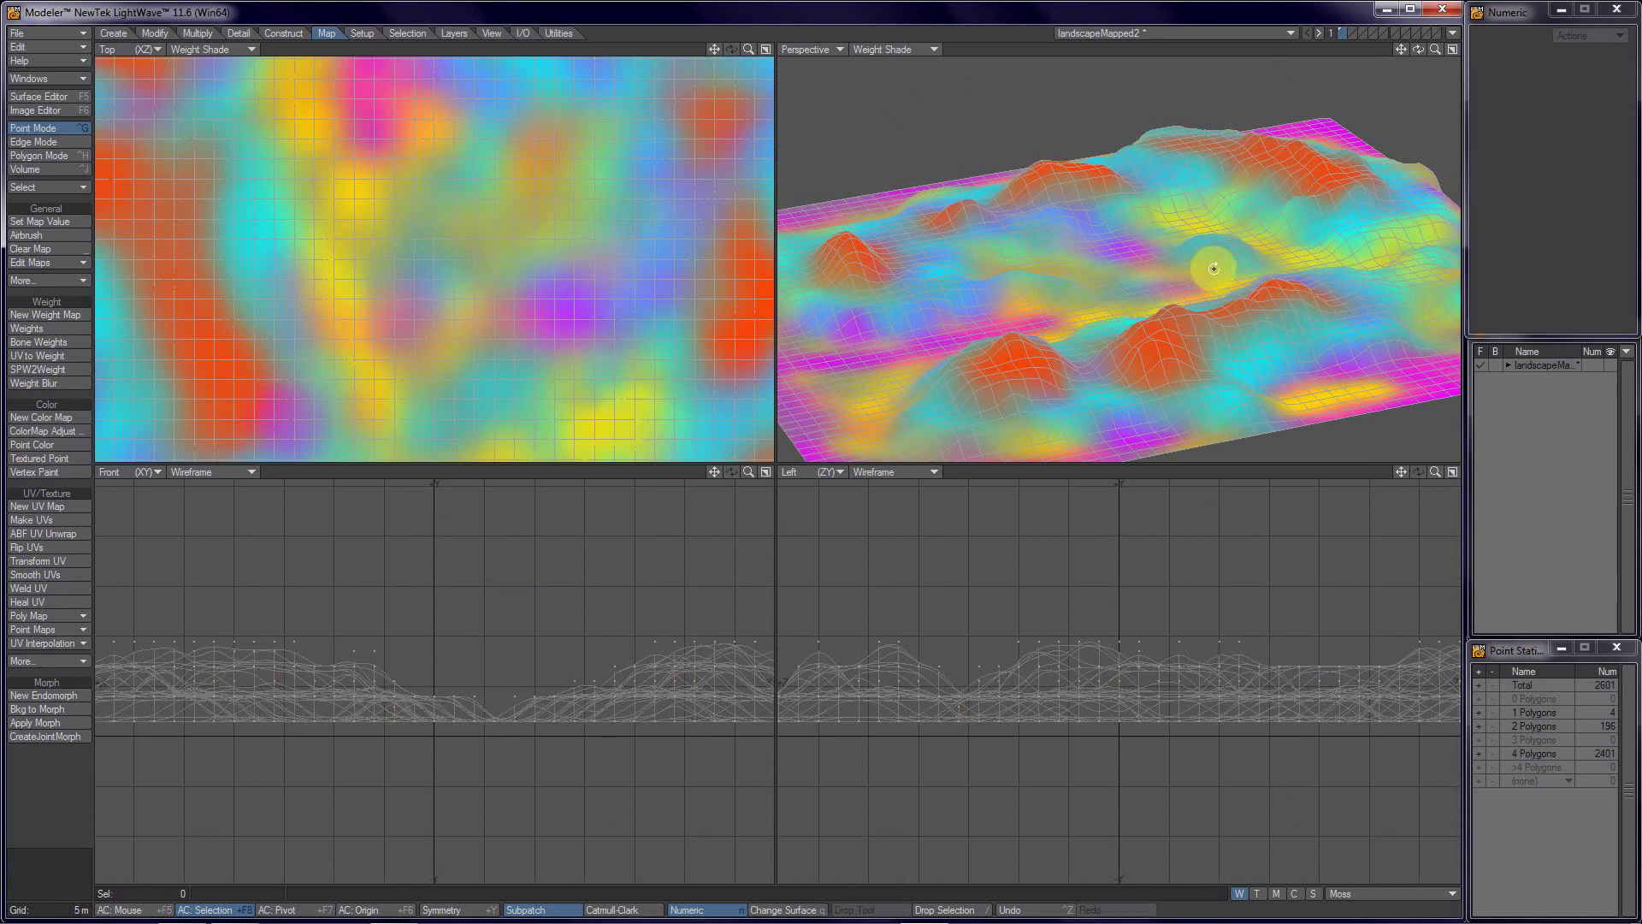
alt+drag(1214, 268, 1166, 191)
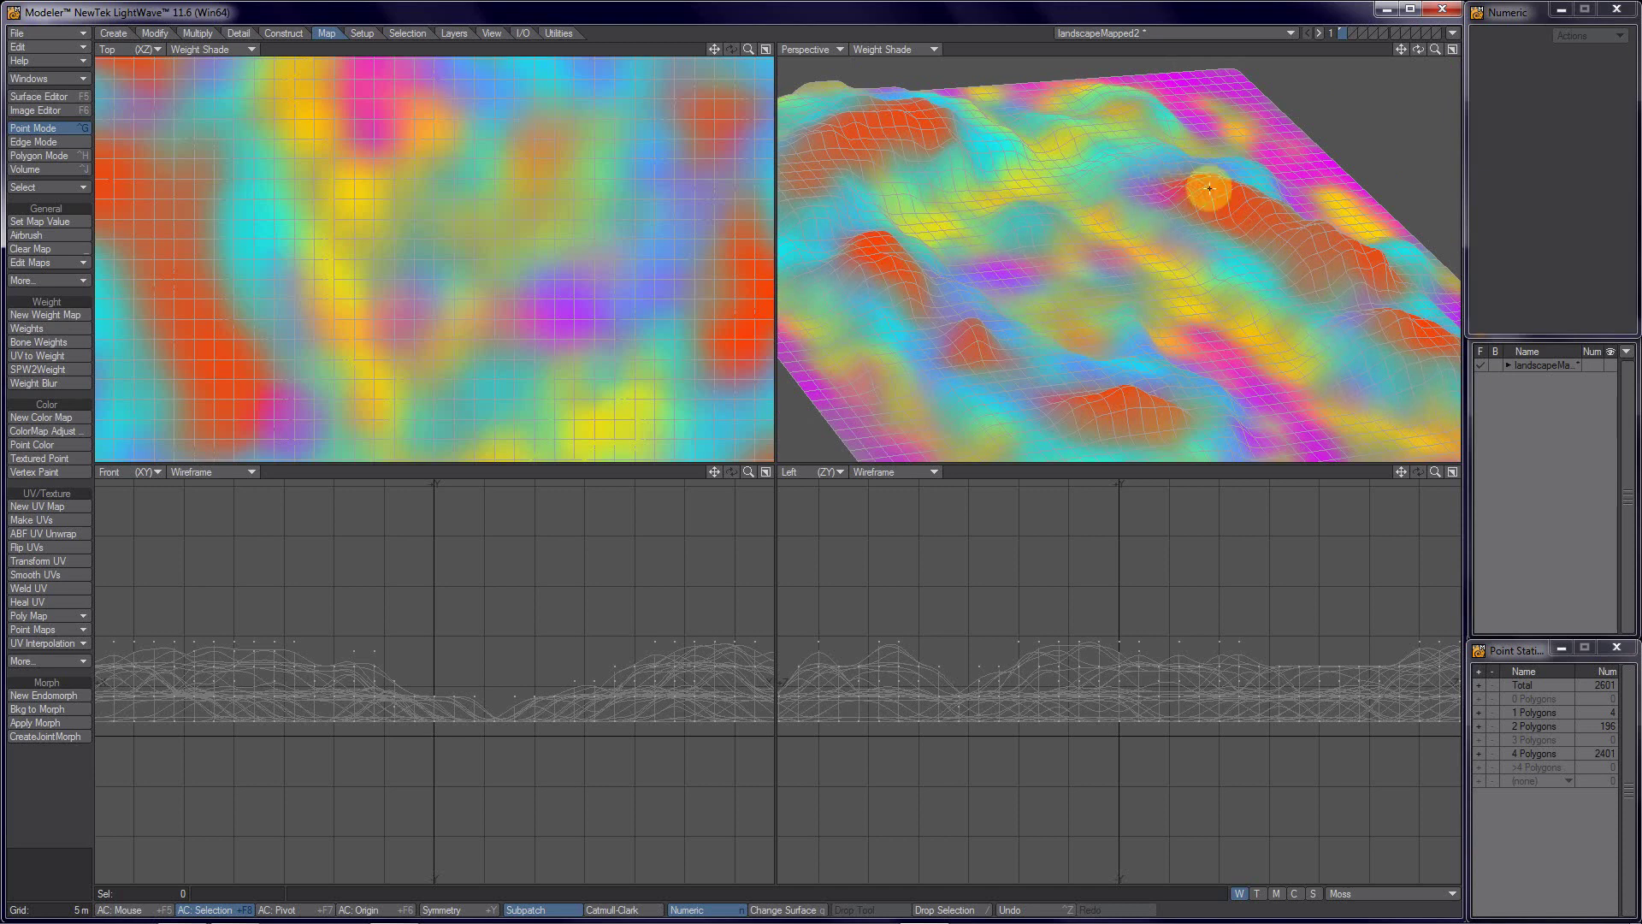
alt+drag(1306, 362, 1213, 423)
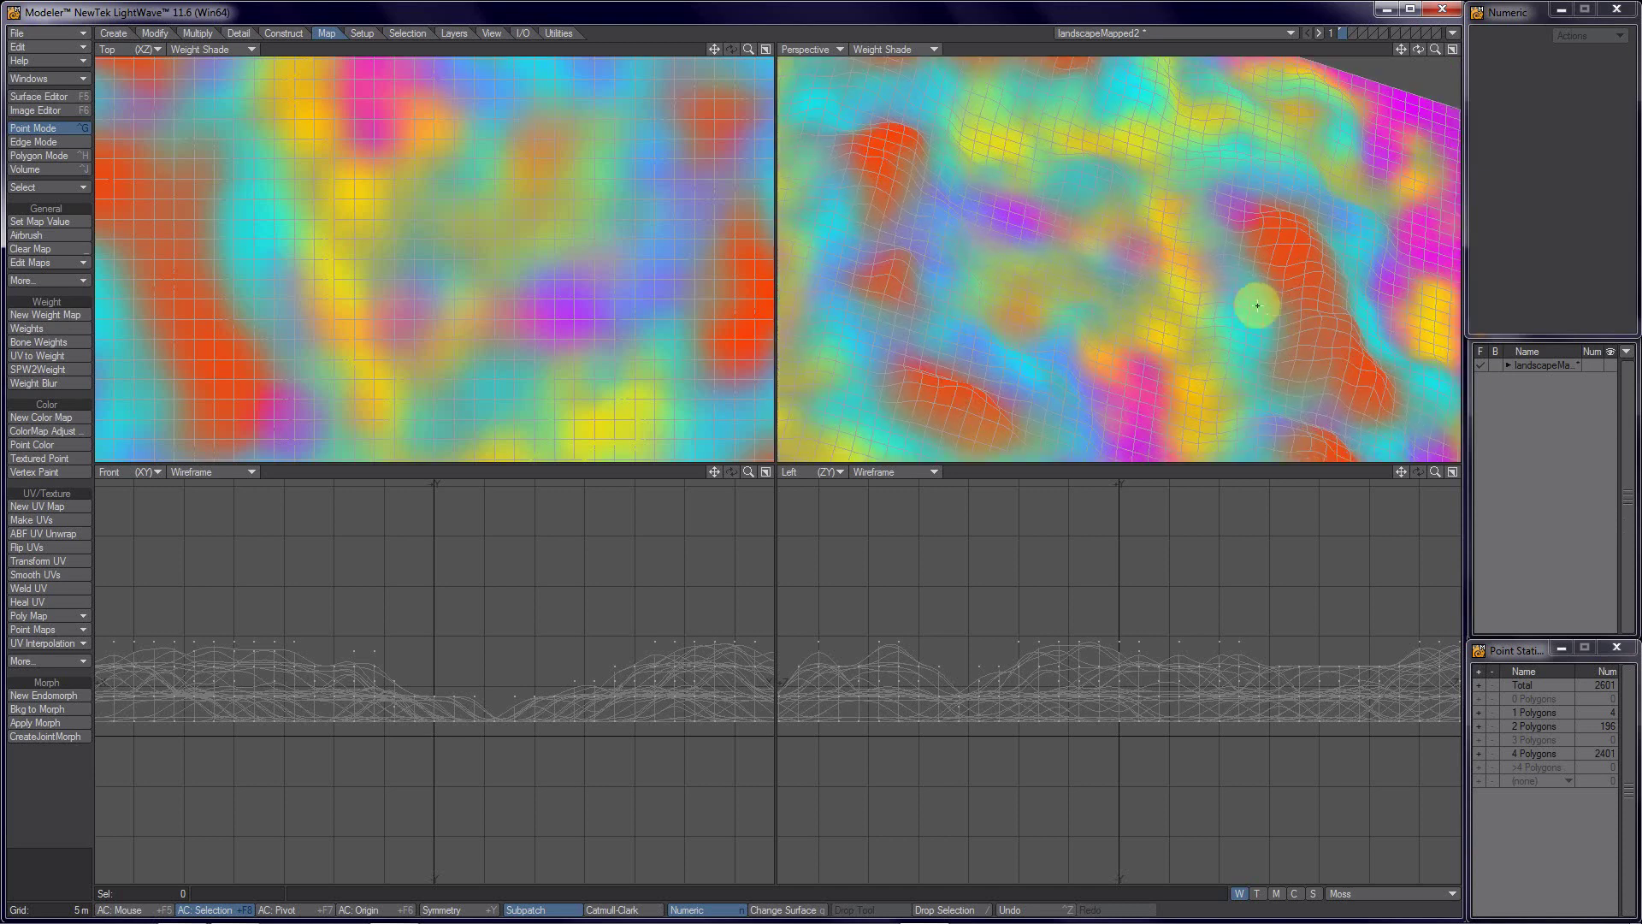
drag(1251, 292, 1262, 345)
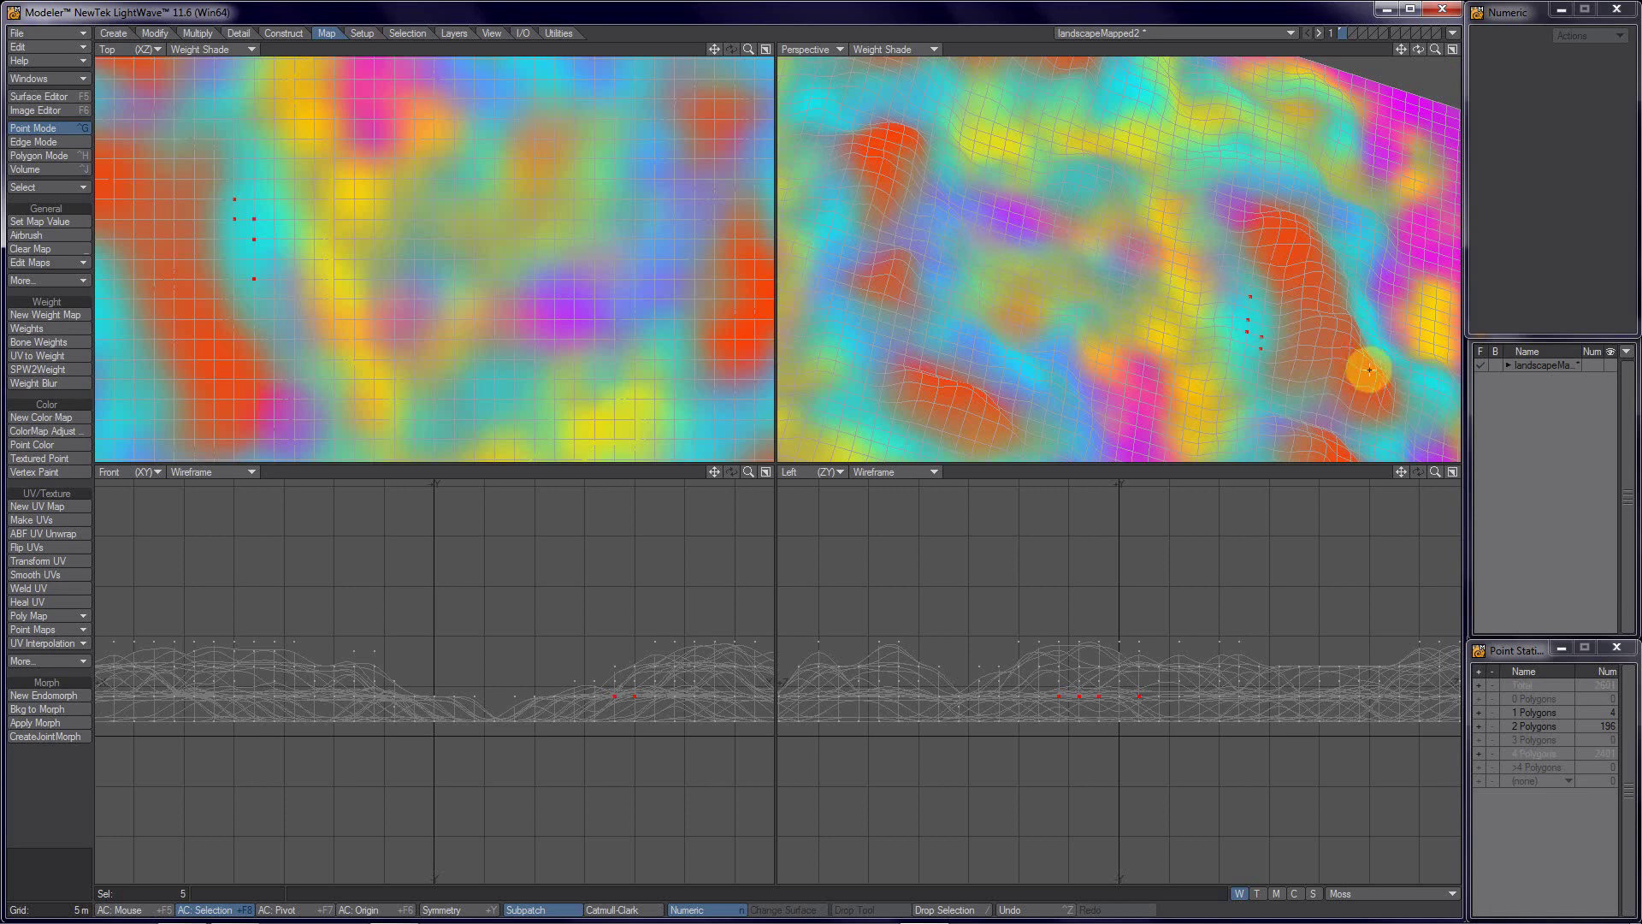
Step: Add more ridge points, then cancel the move and clear the selection, leaving the terrain unchanged
mouse_move(1369, 370)
alt+mouse_down()
mouse_move(1243, 330)
mouse_move(1276, 345)
mouse_move(1268, 434)
mouse_move(1181, 401)
alt+mouse_up()
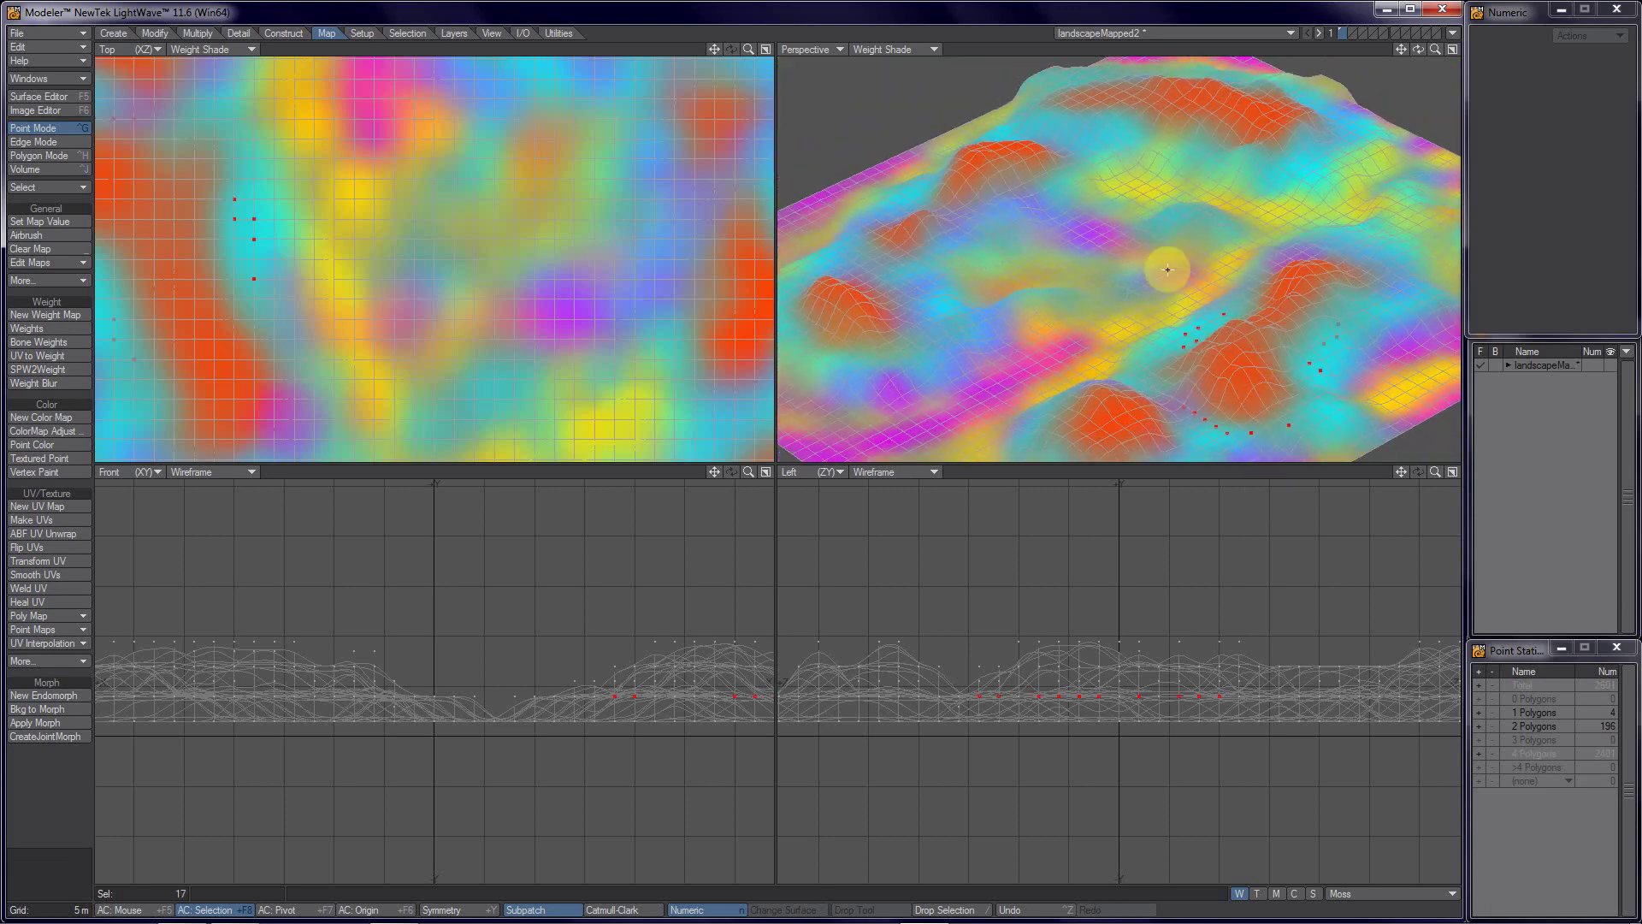
key(t)
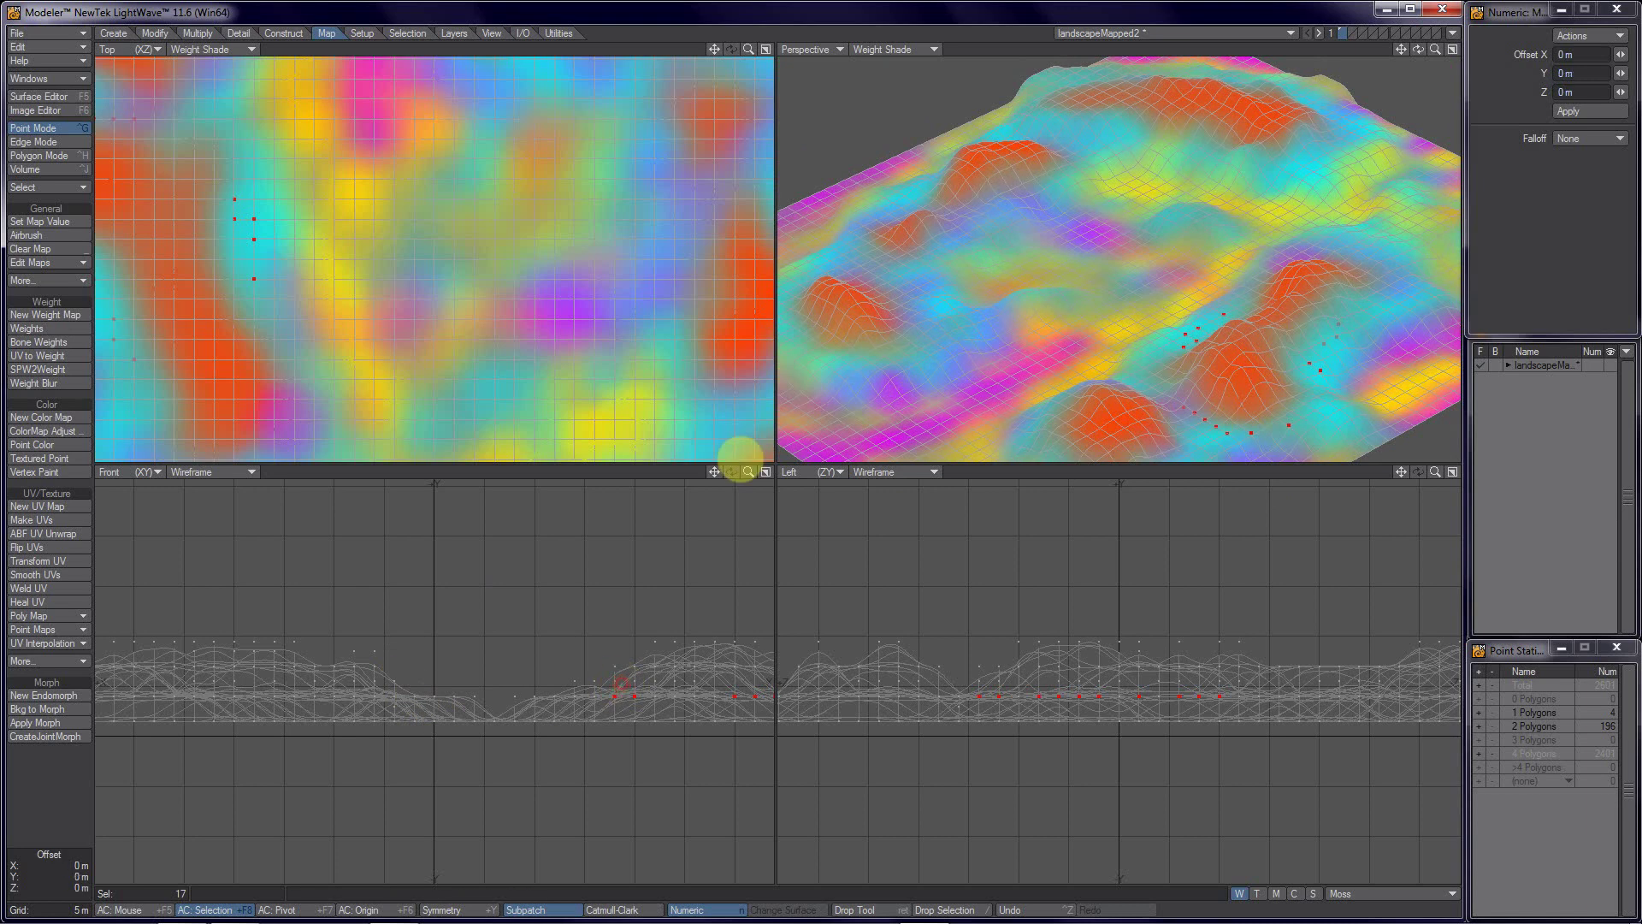
key(space)
key(slash)
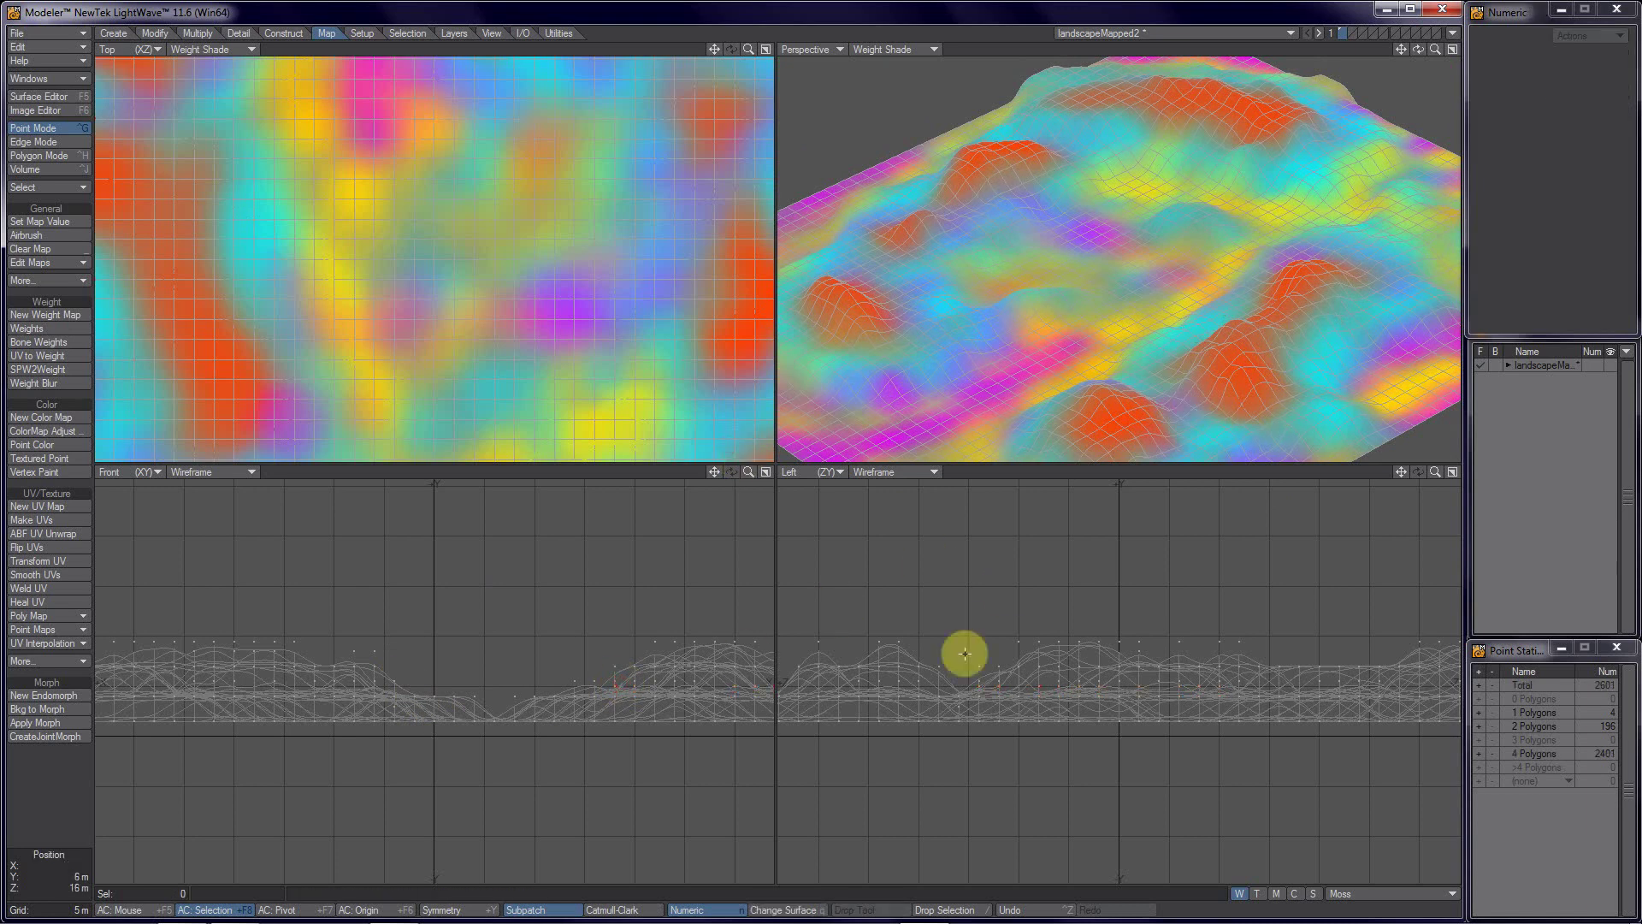
alt+drag(1200, 420, 1058, 319)
alt+drag(1277, 339, 1180, 249)
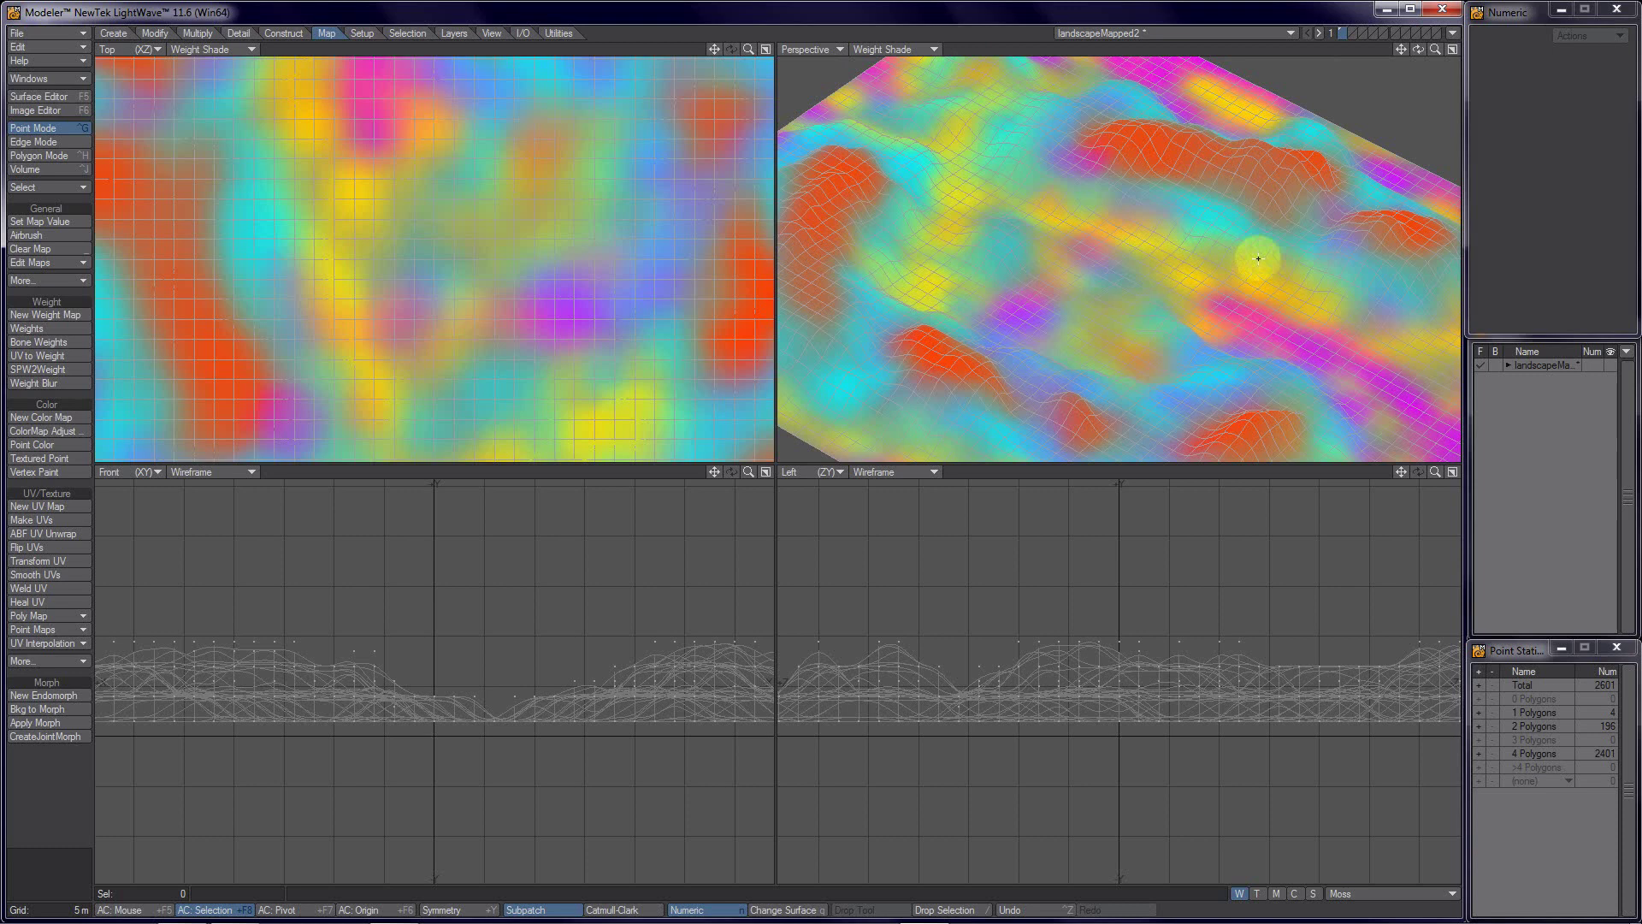
alt+drag(1213, 324, 1084, 275)
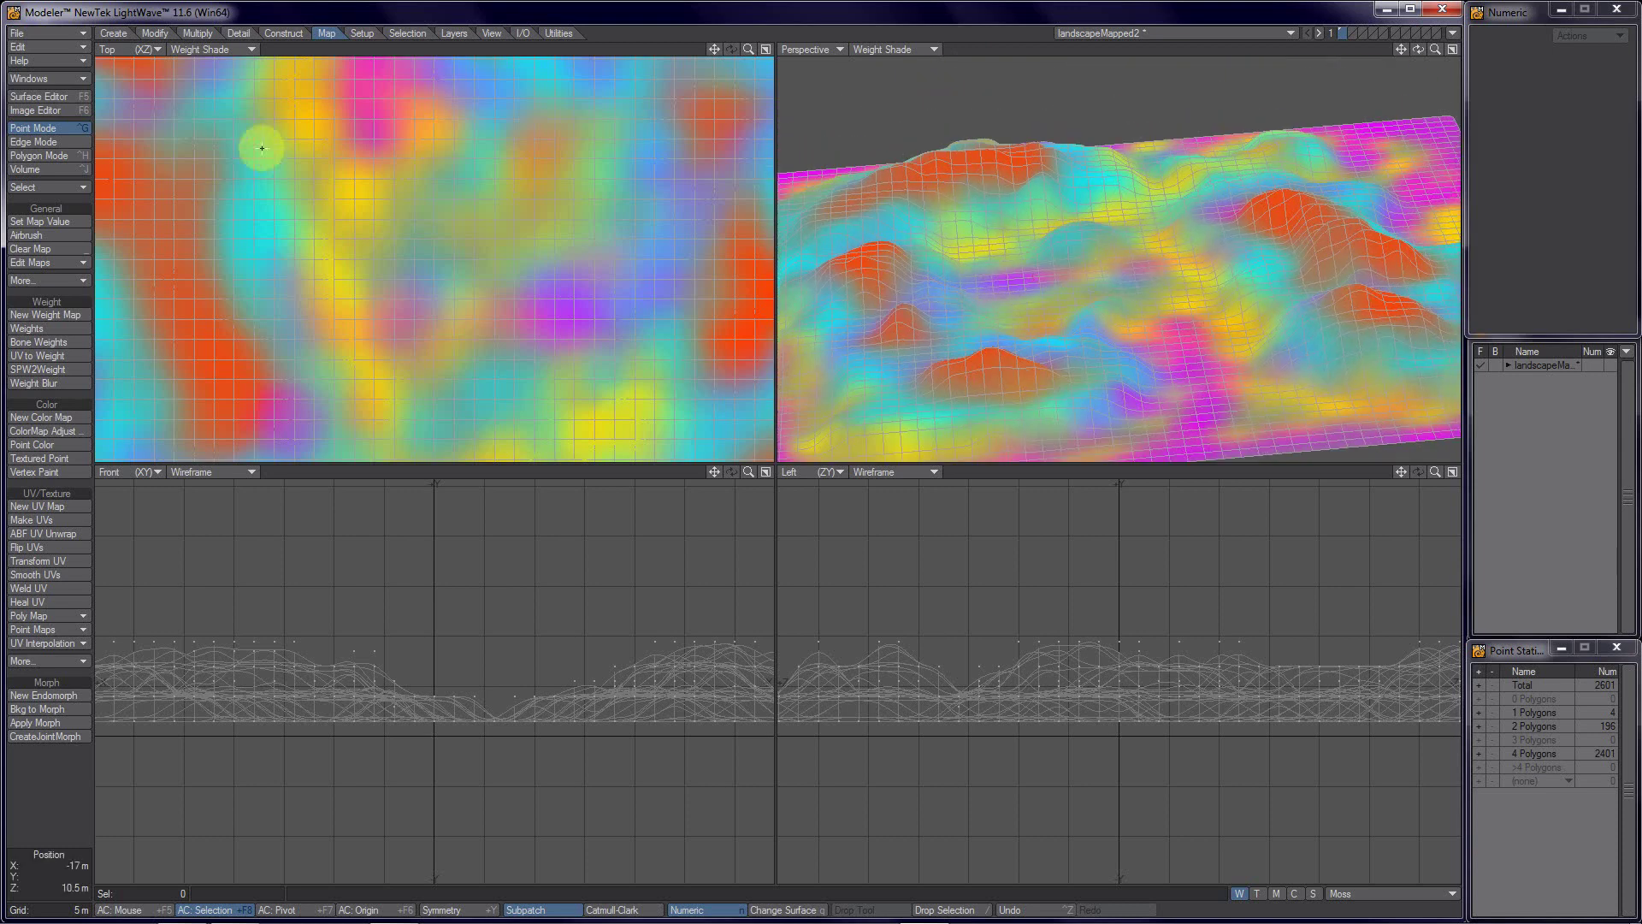
Step: Save the landscapeMapped2 object with File > Save Object
click(38, 36)
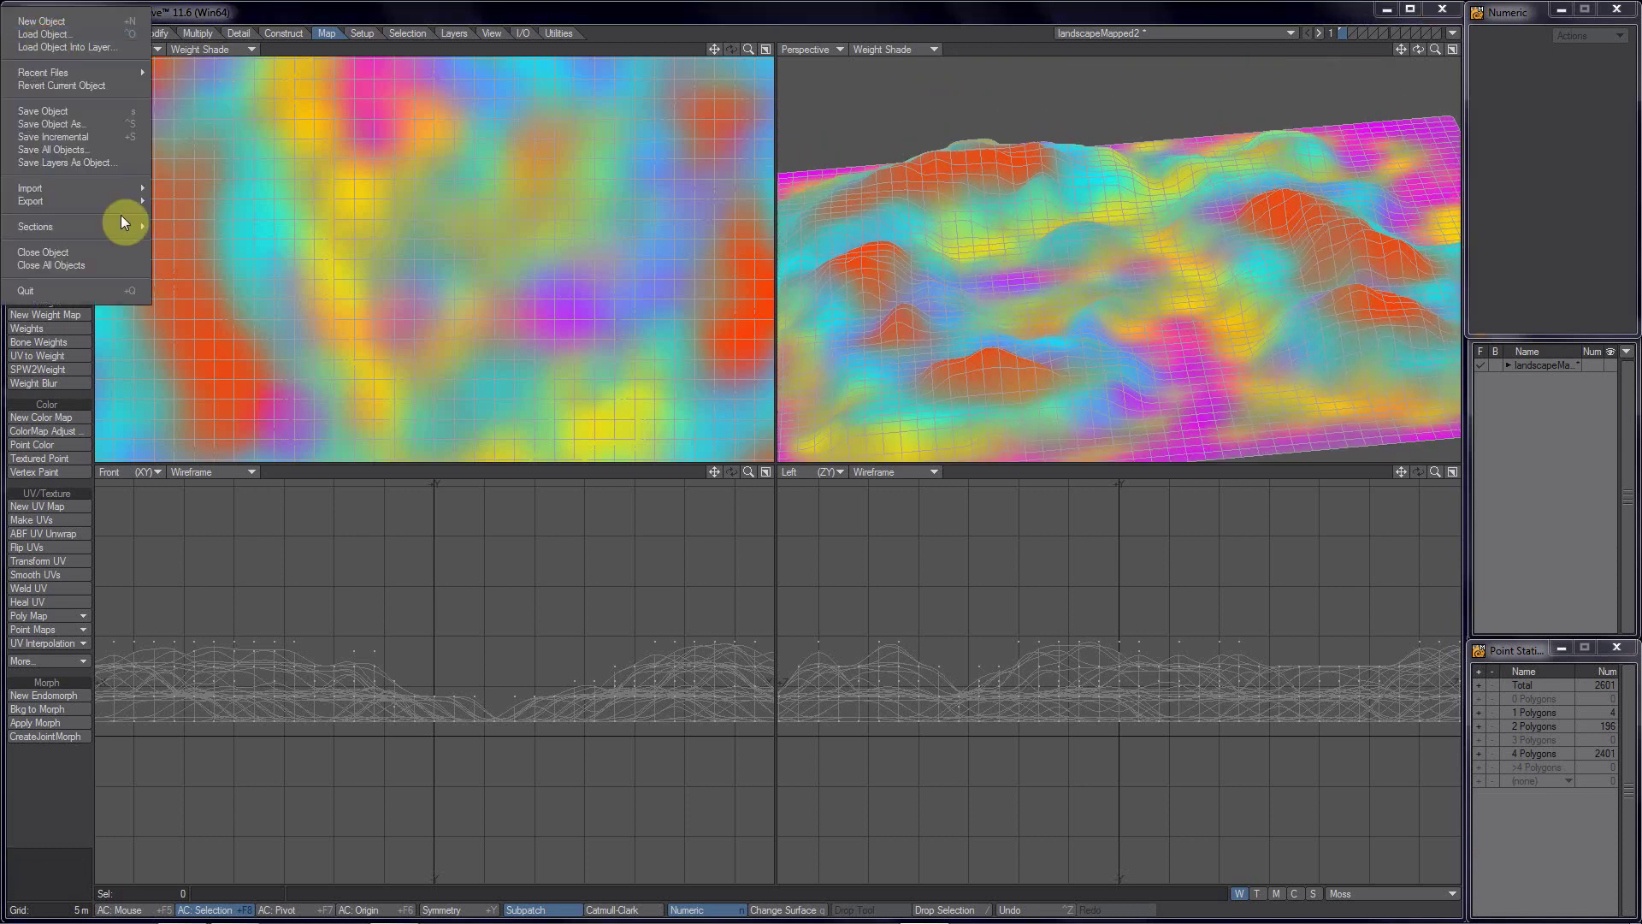
click(39, 113)
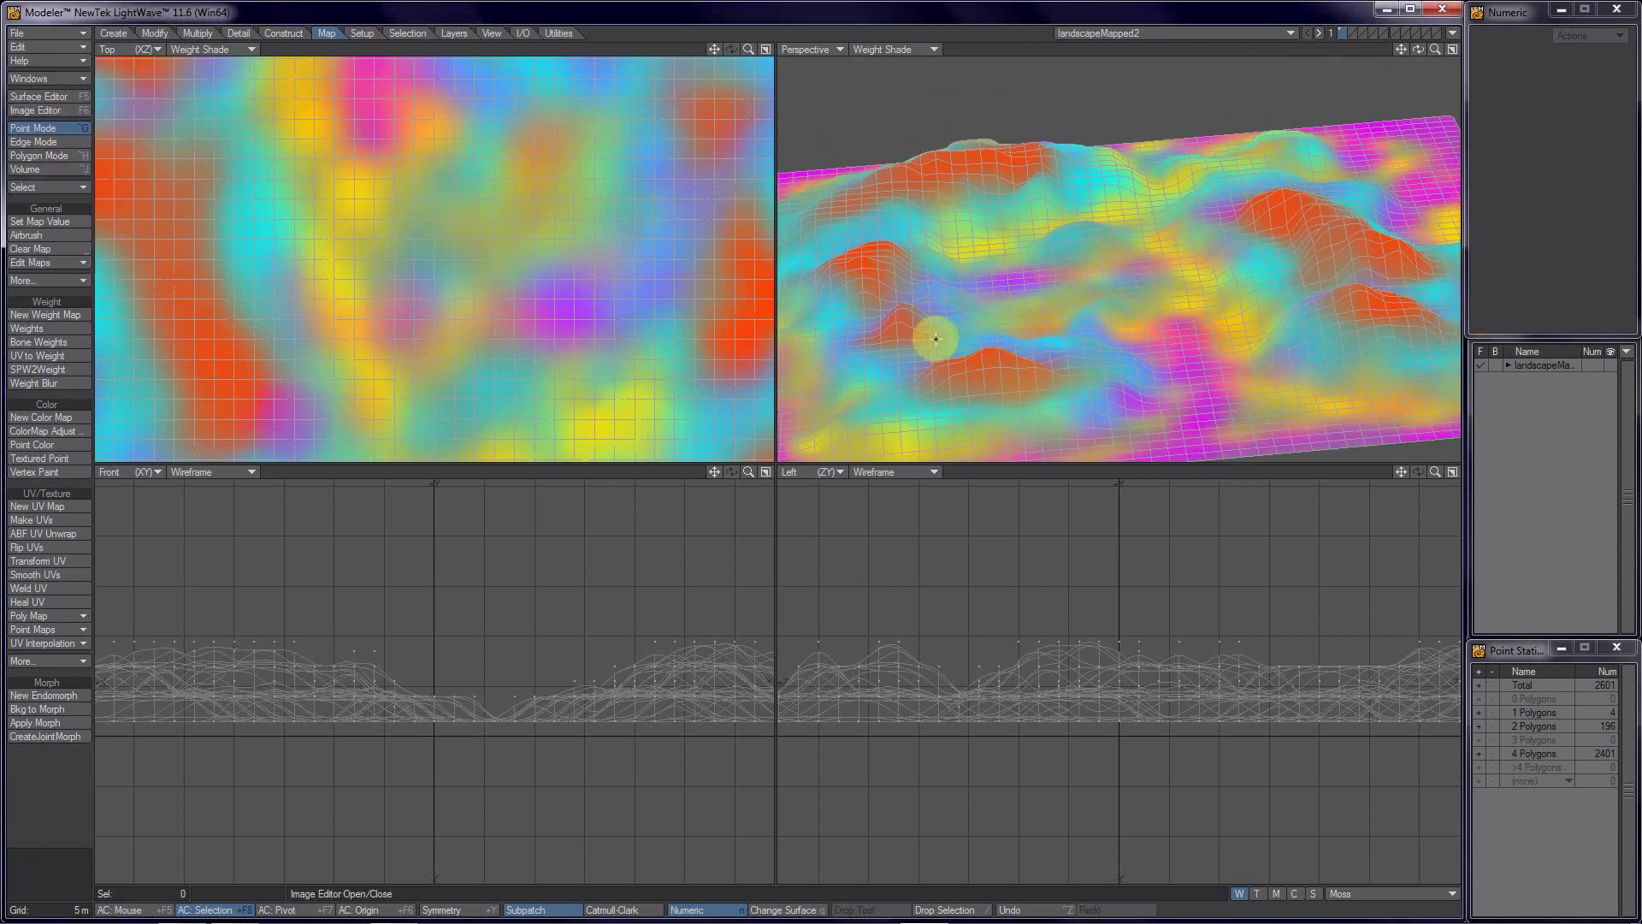
alt+drag(1037, 313, 1144, 260)
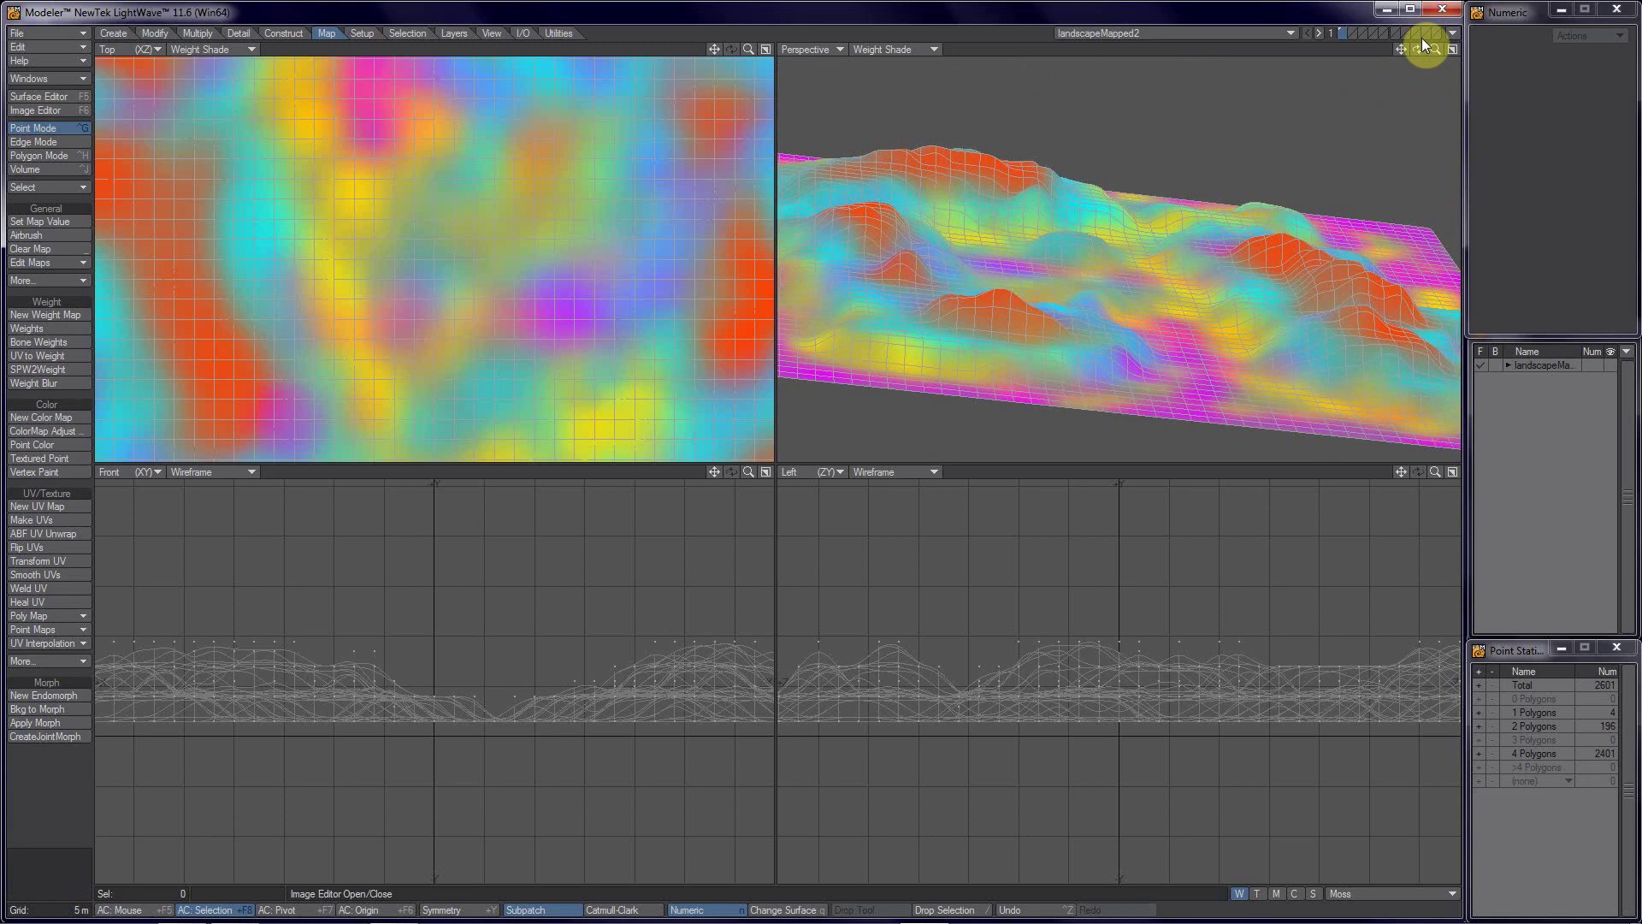
Step: Send the landscapeMapped2 terrain object to Layout from the Layout hub menu
click(1454, 34)
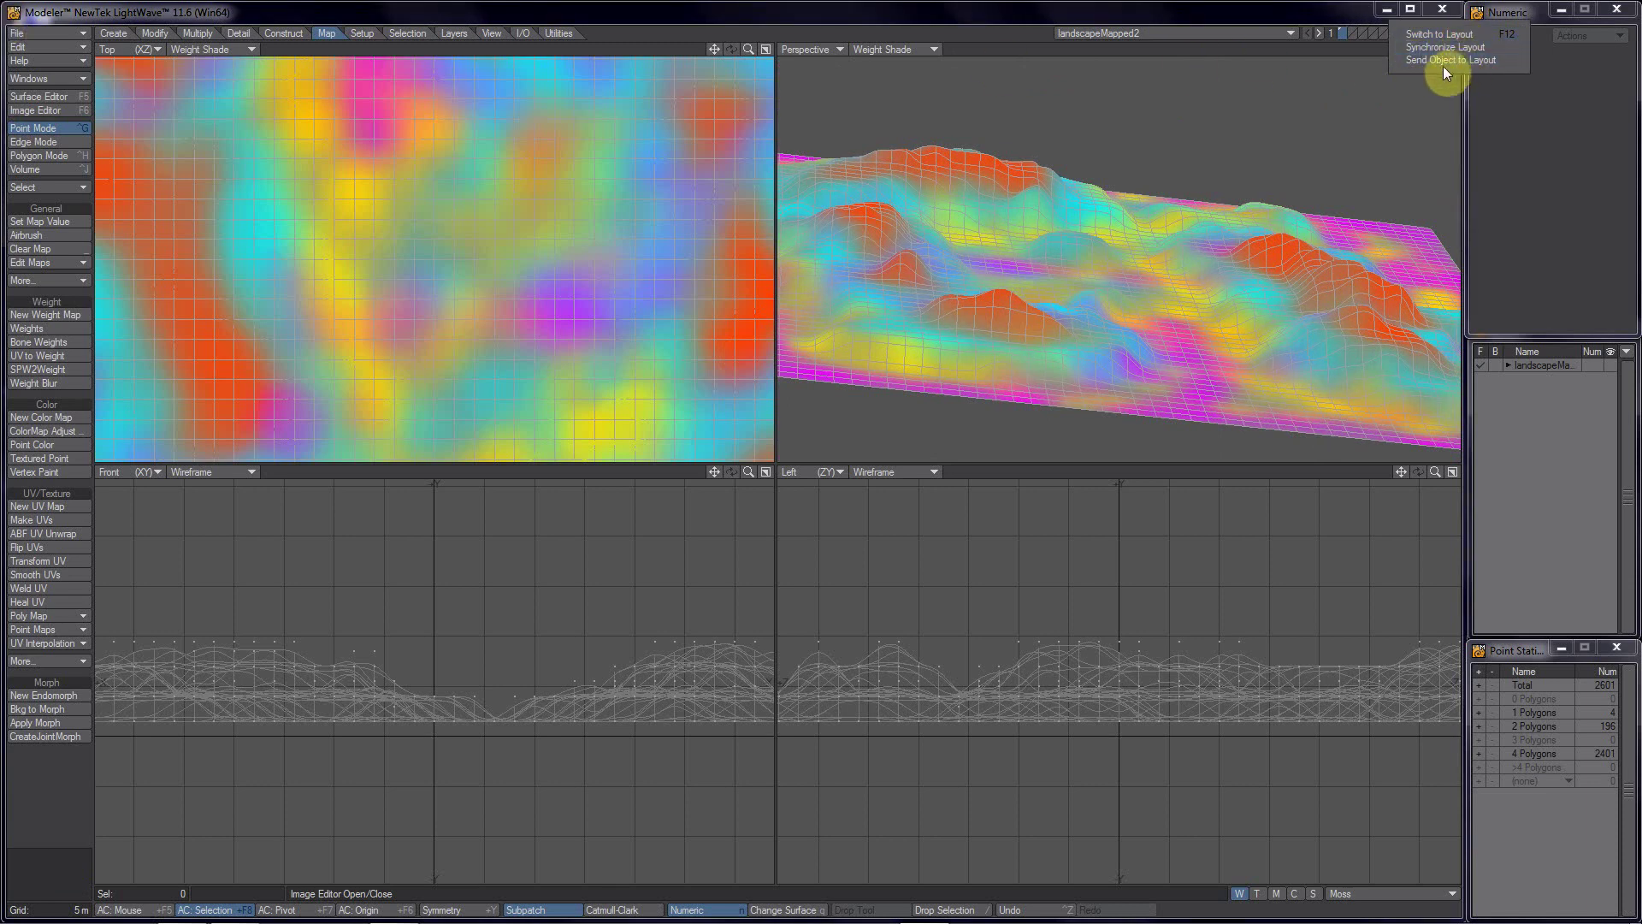
click(1256, 121)
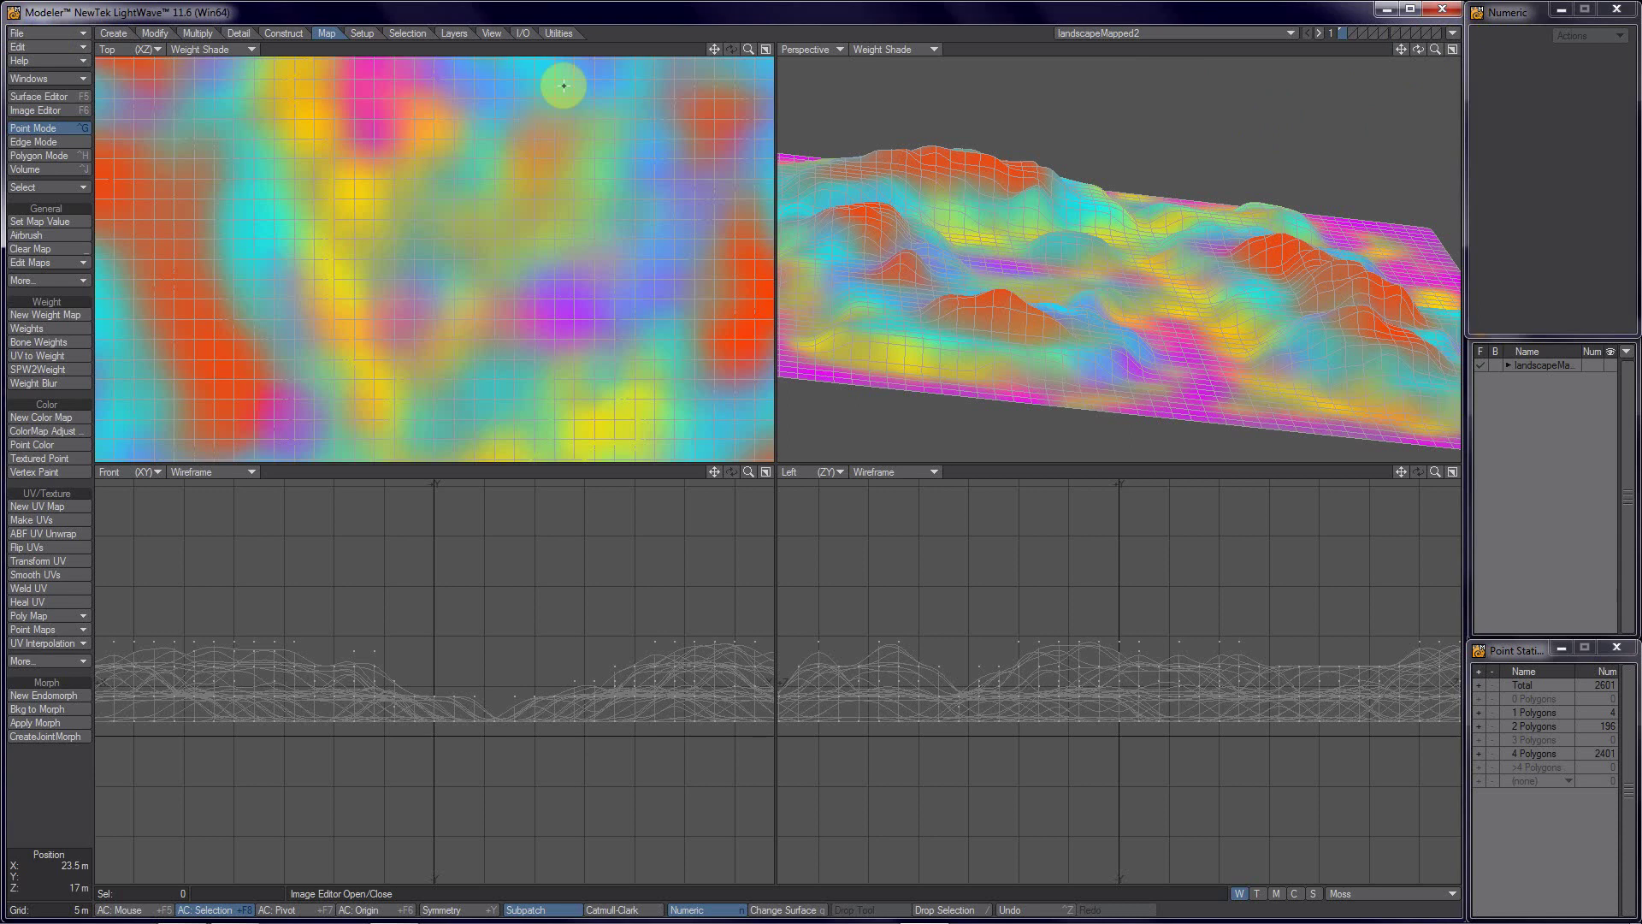
click(1452, 34)
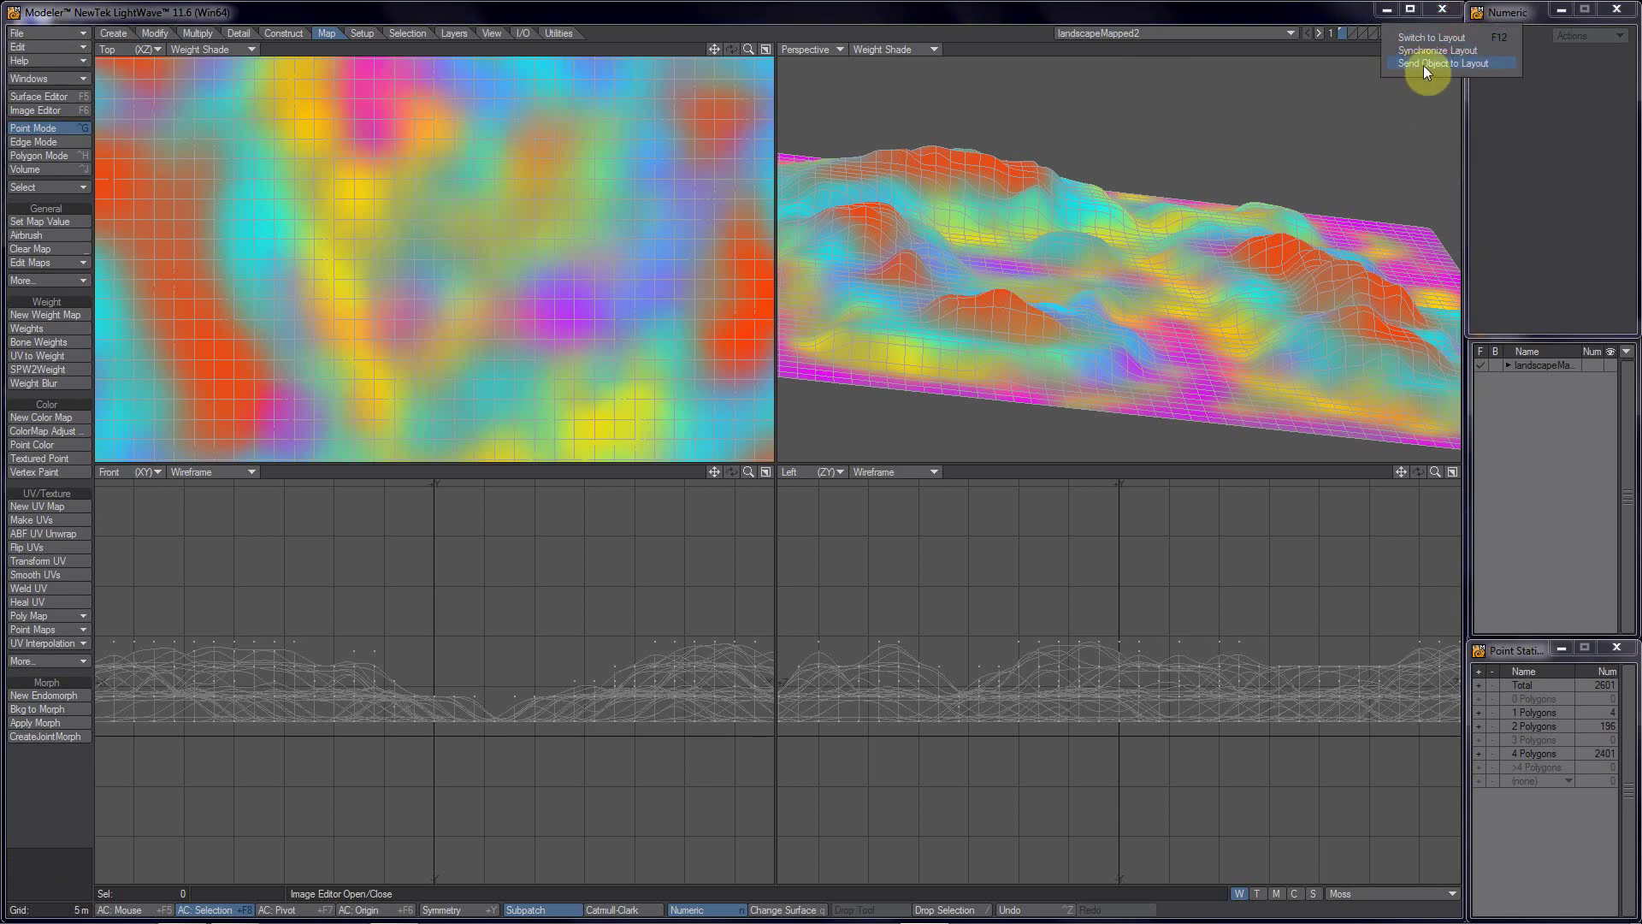
click(1424, 64)
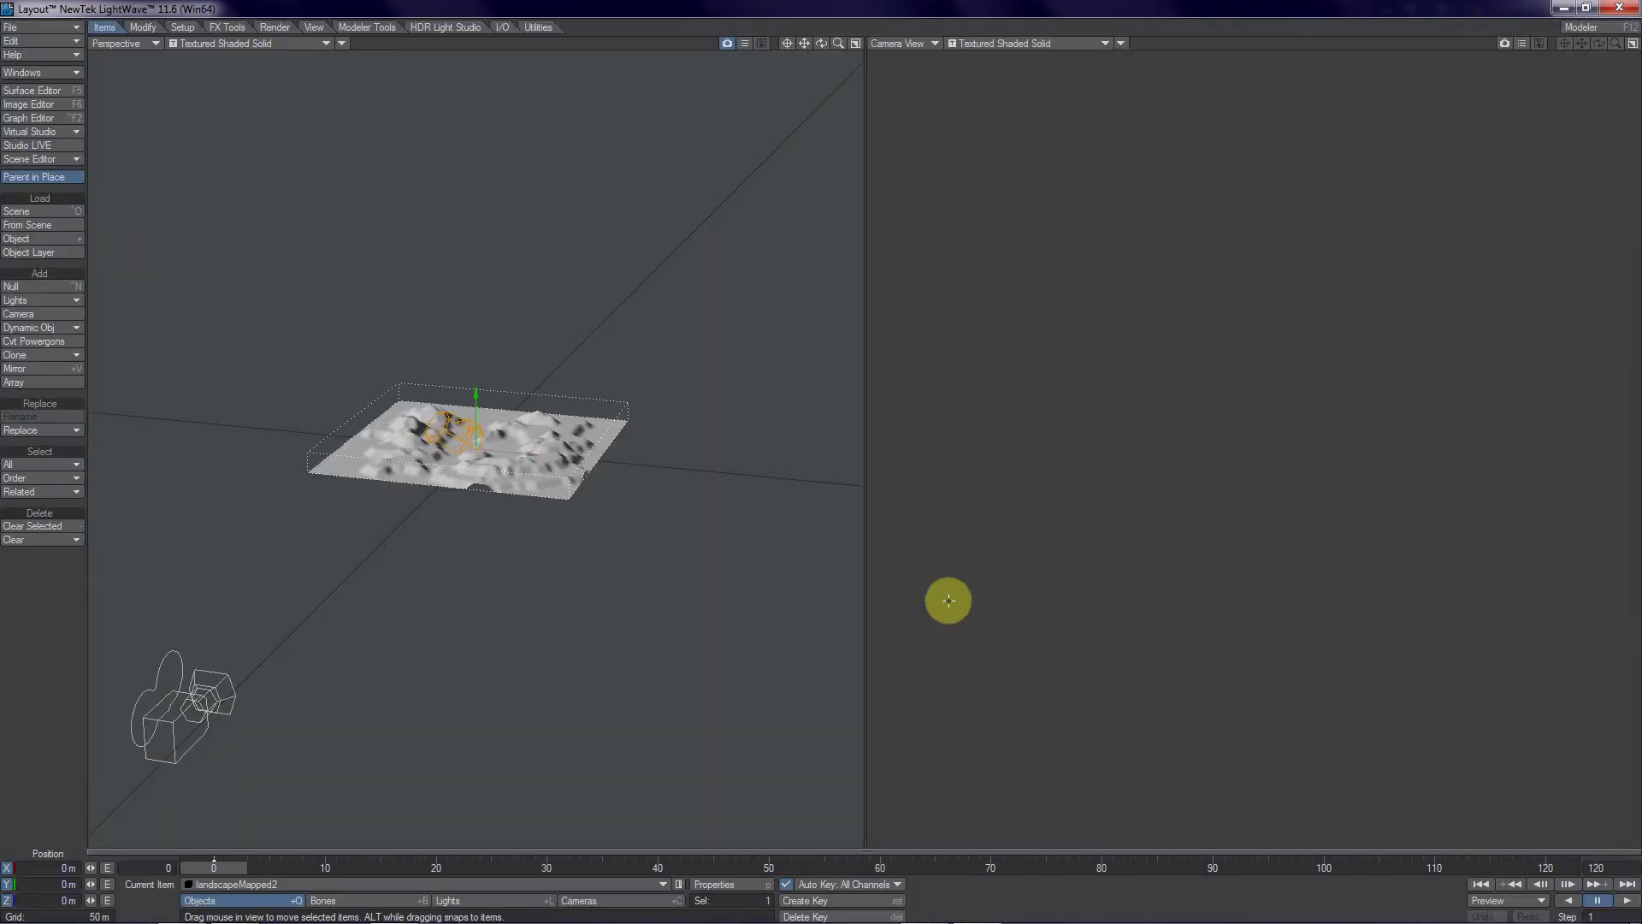
Step: Move the camera toward the terrain, raise it to 26.42 m, pitch it down 18.6°, then return to Modeler
click(176, 744)
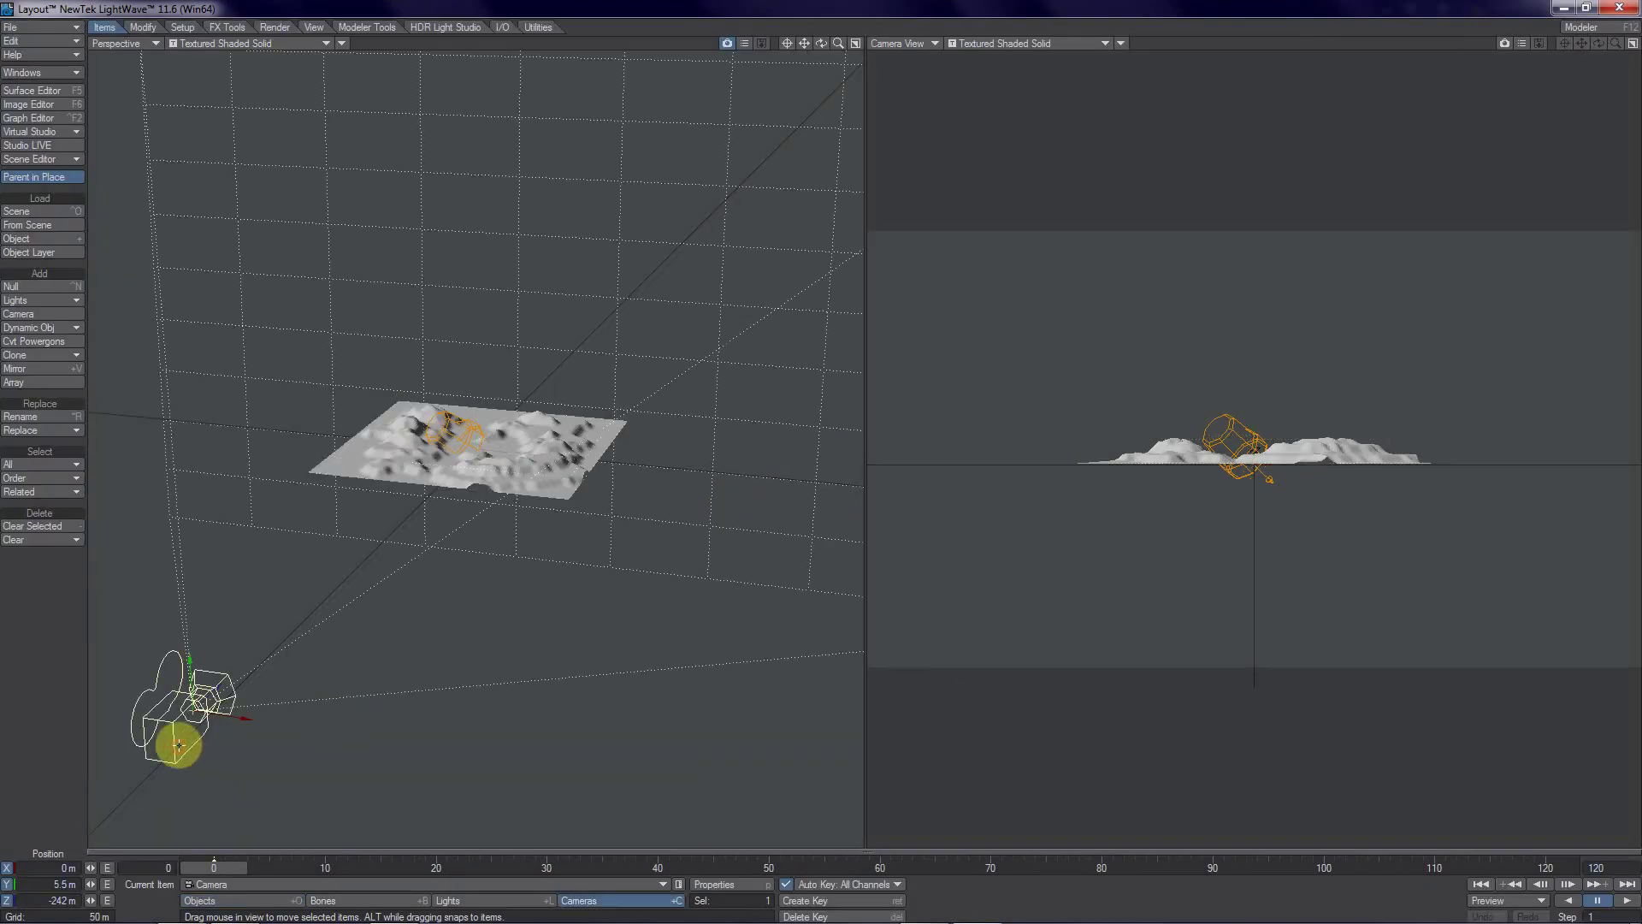
drag(167, 772, 821, 453)
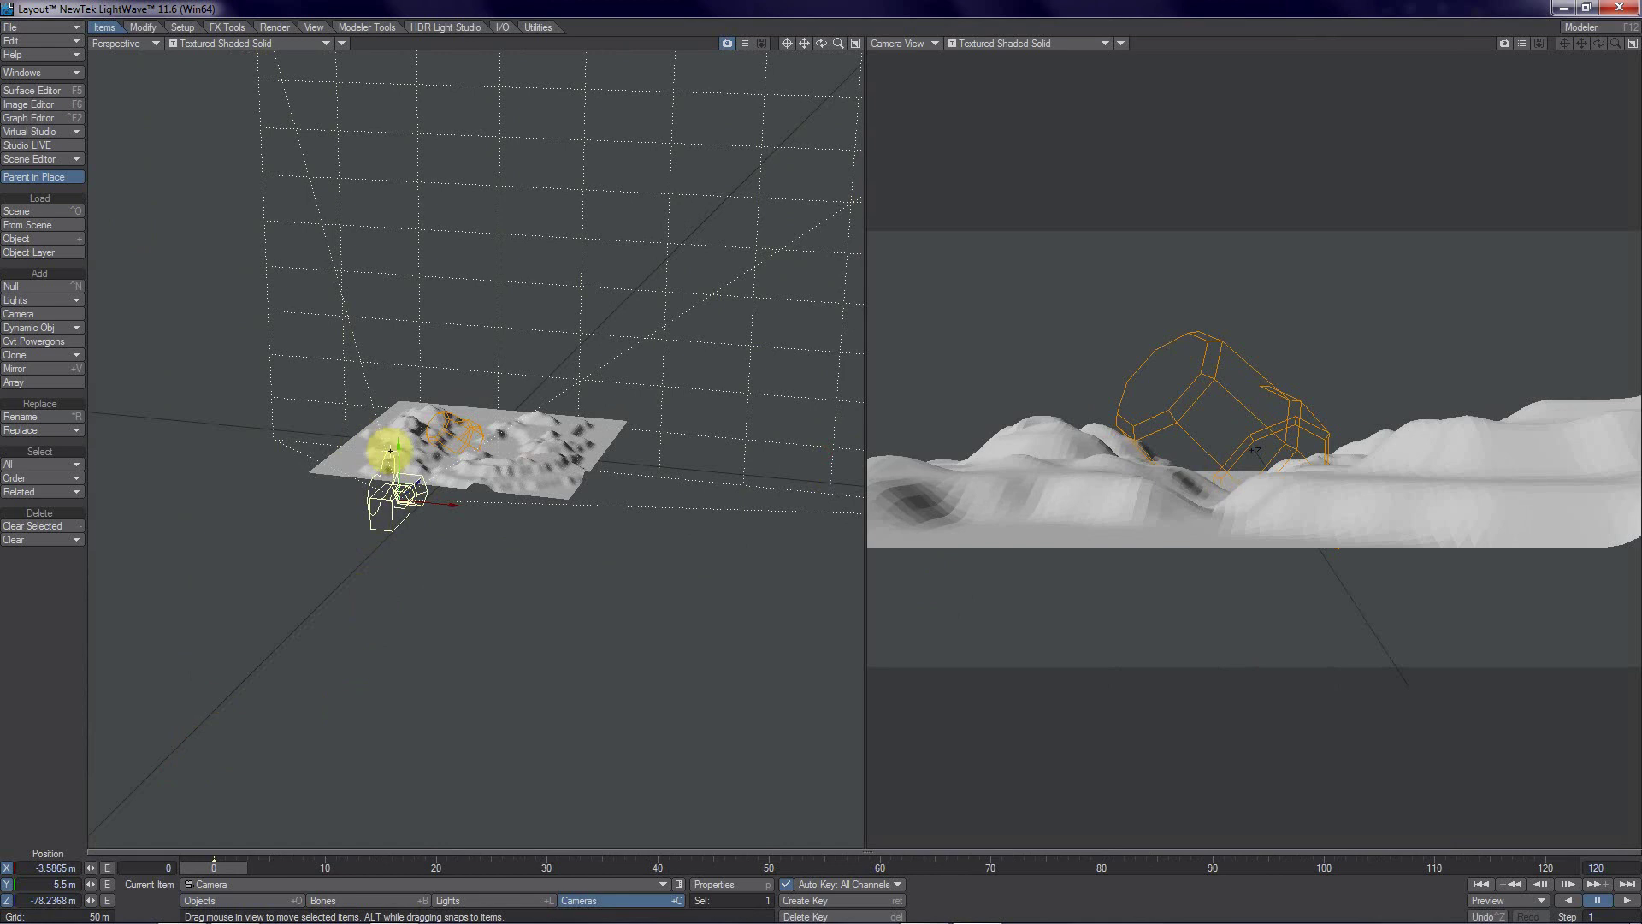
drag(397, 451, 835, 467)
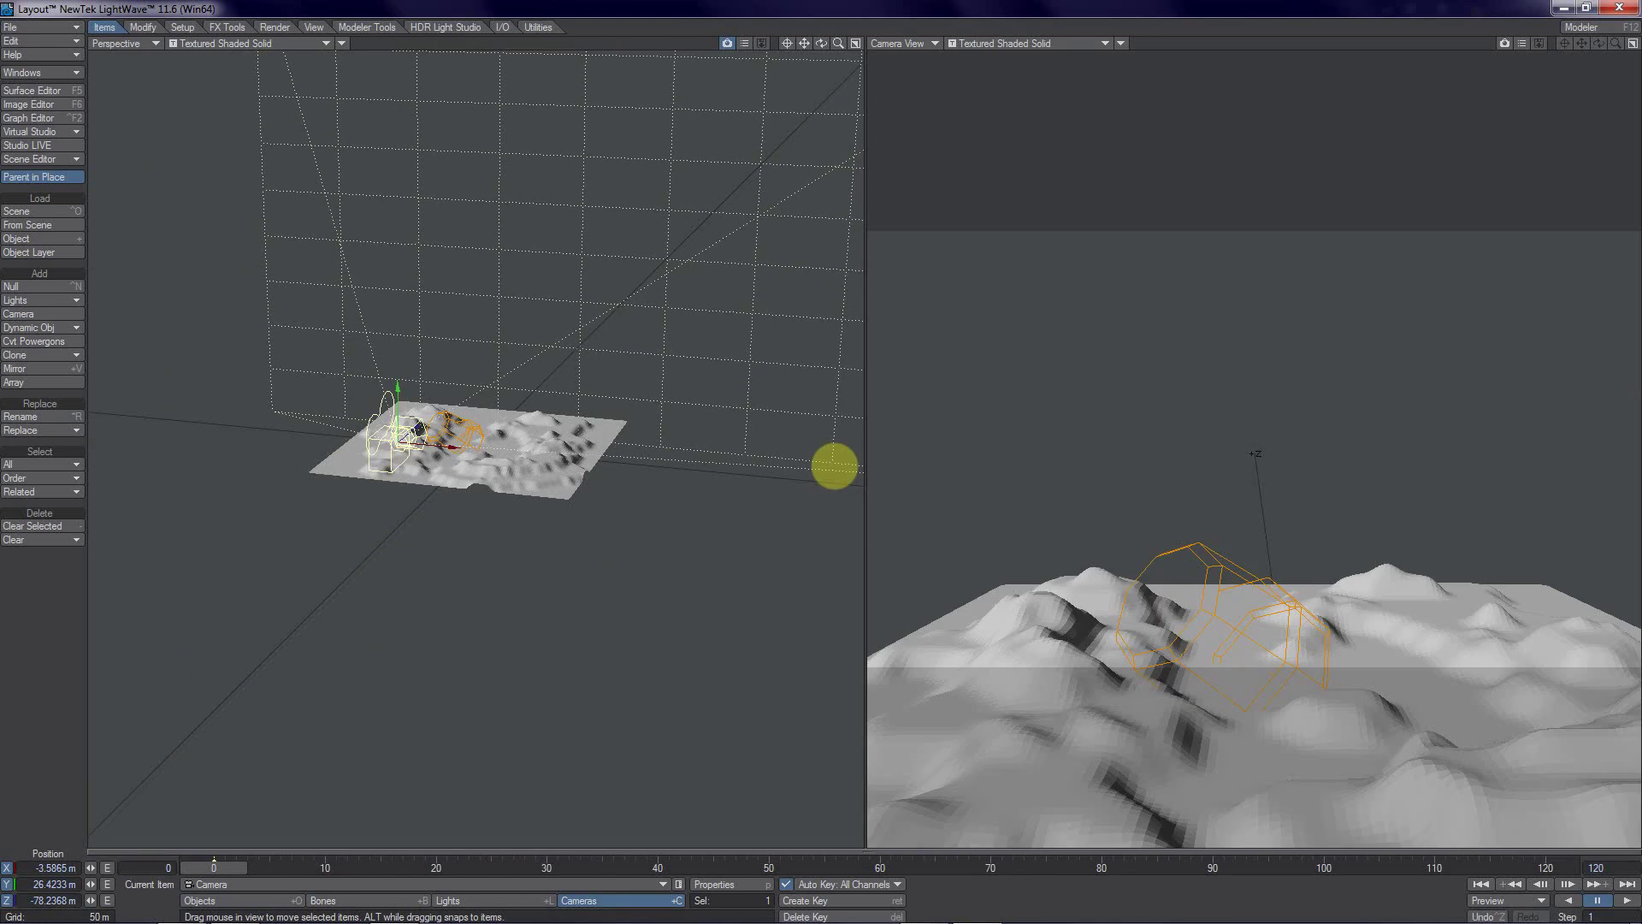
key(y)
drag(415, 387, 836, 465)
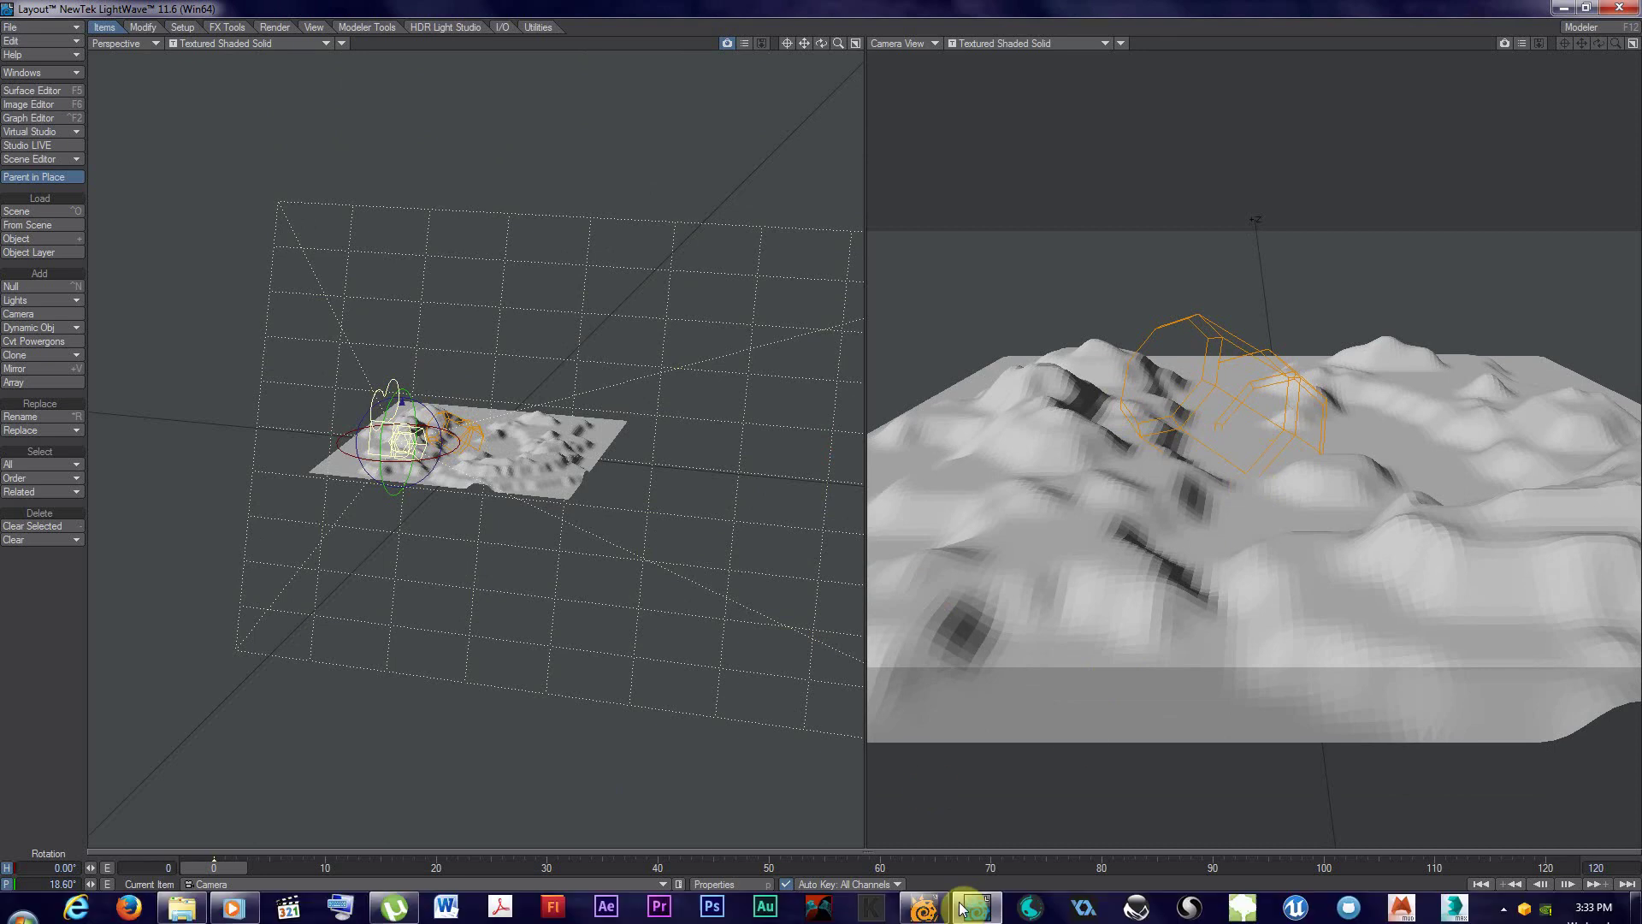
mouse_move(934, 864)
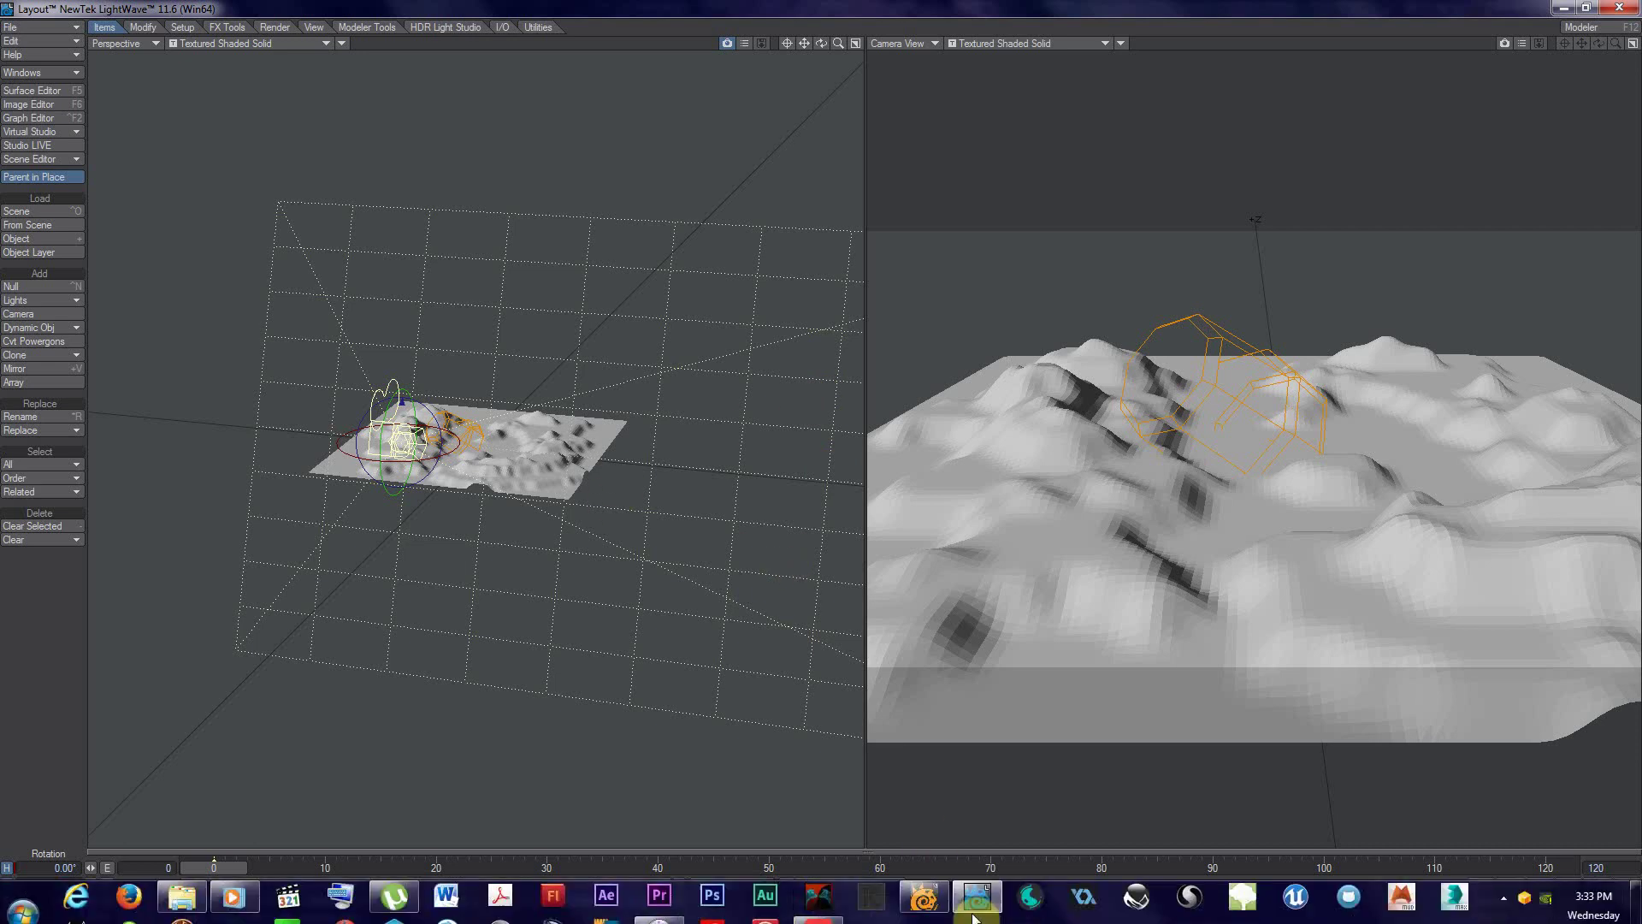
click(928, 874)
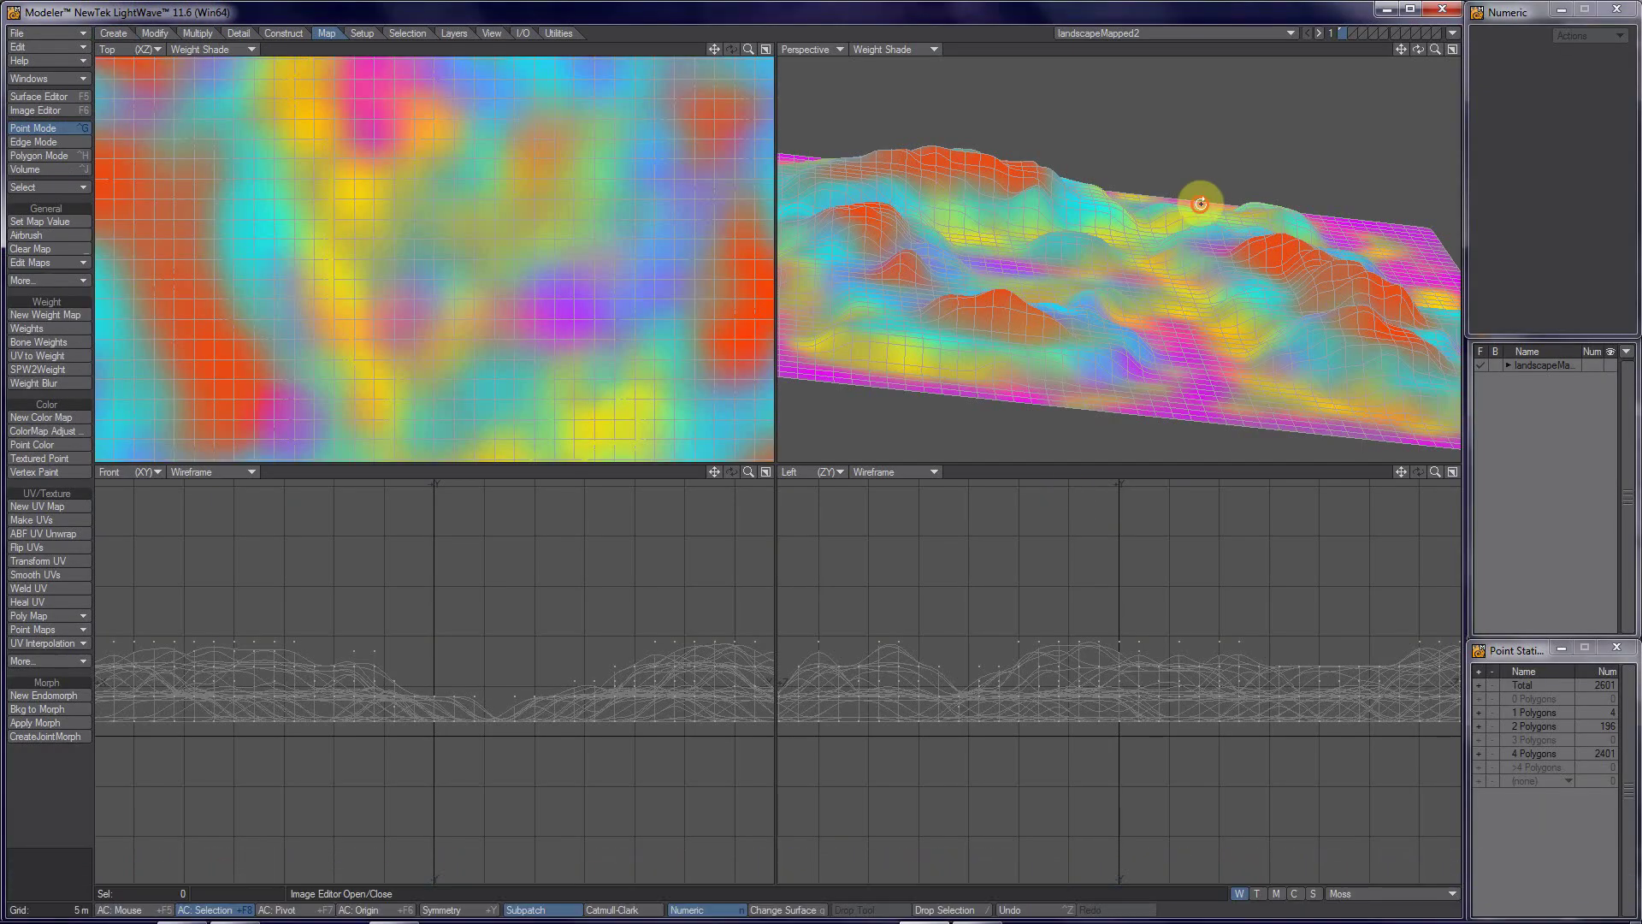
Step: Orbit the Perspective view to inspect the weighted hilly terrain from low and oblique angles
alt+drag(1096, 279, 1187, 250)
alt+drag(1161, 280, 1191, 228)
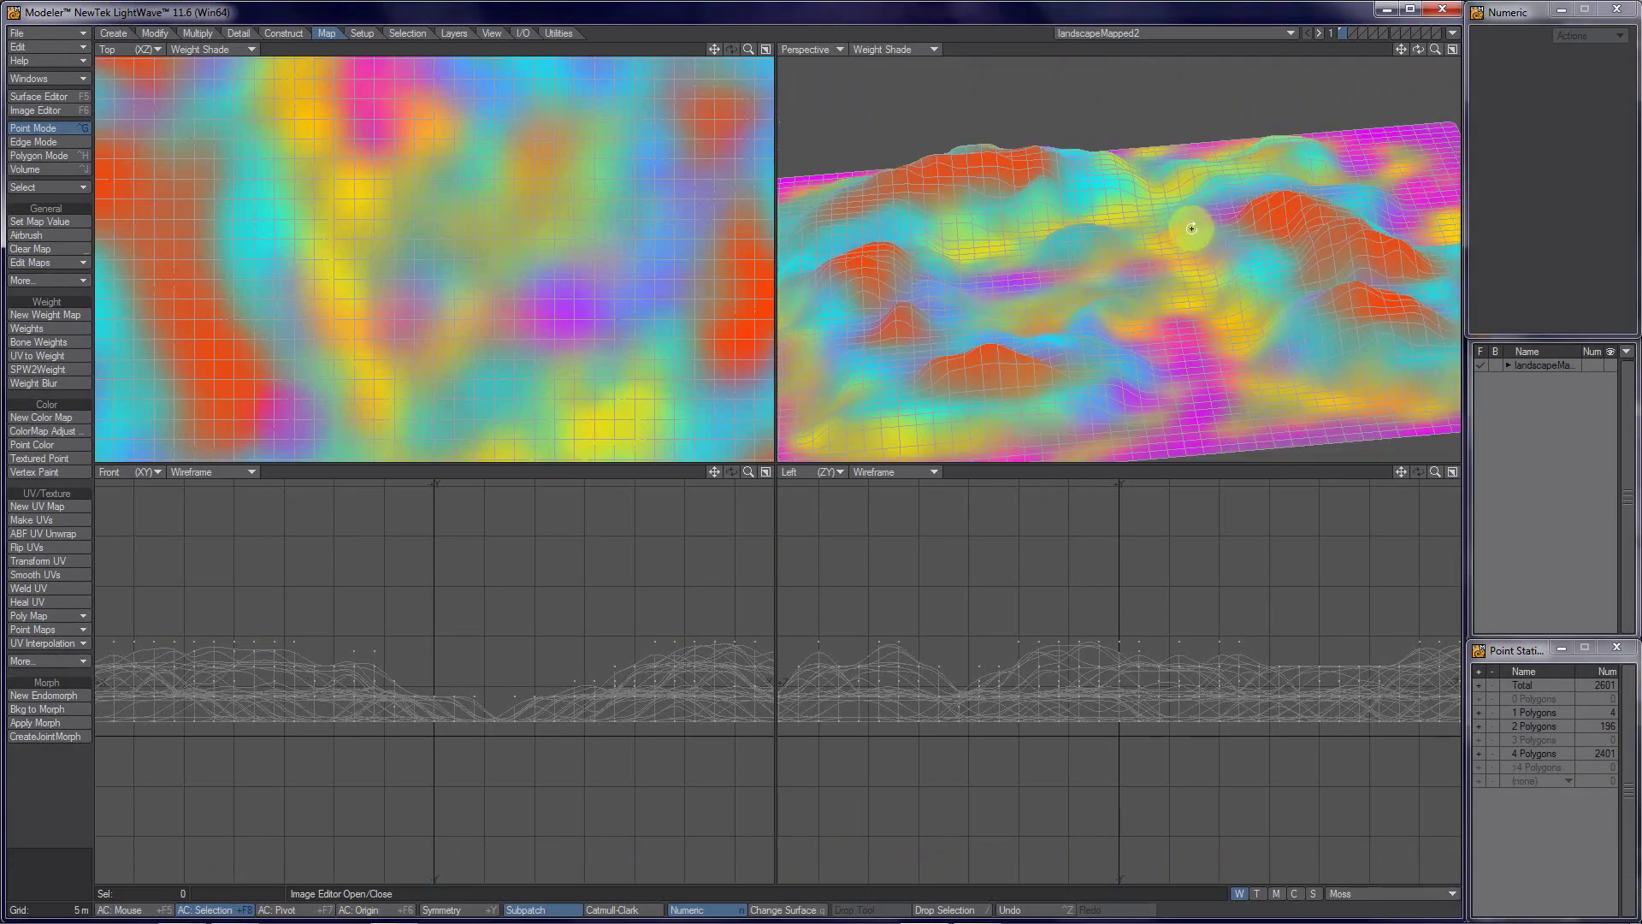
alt+drag(1263, 151, 1196, 190)
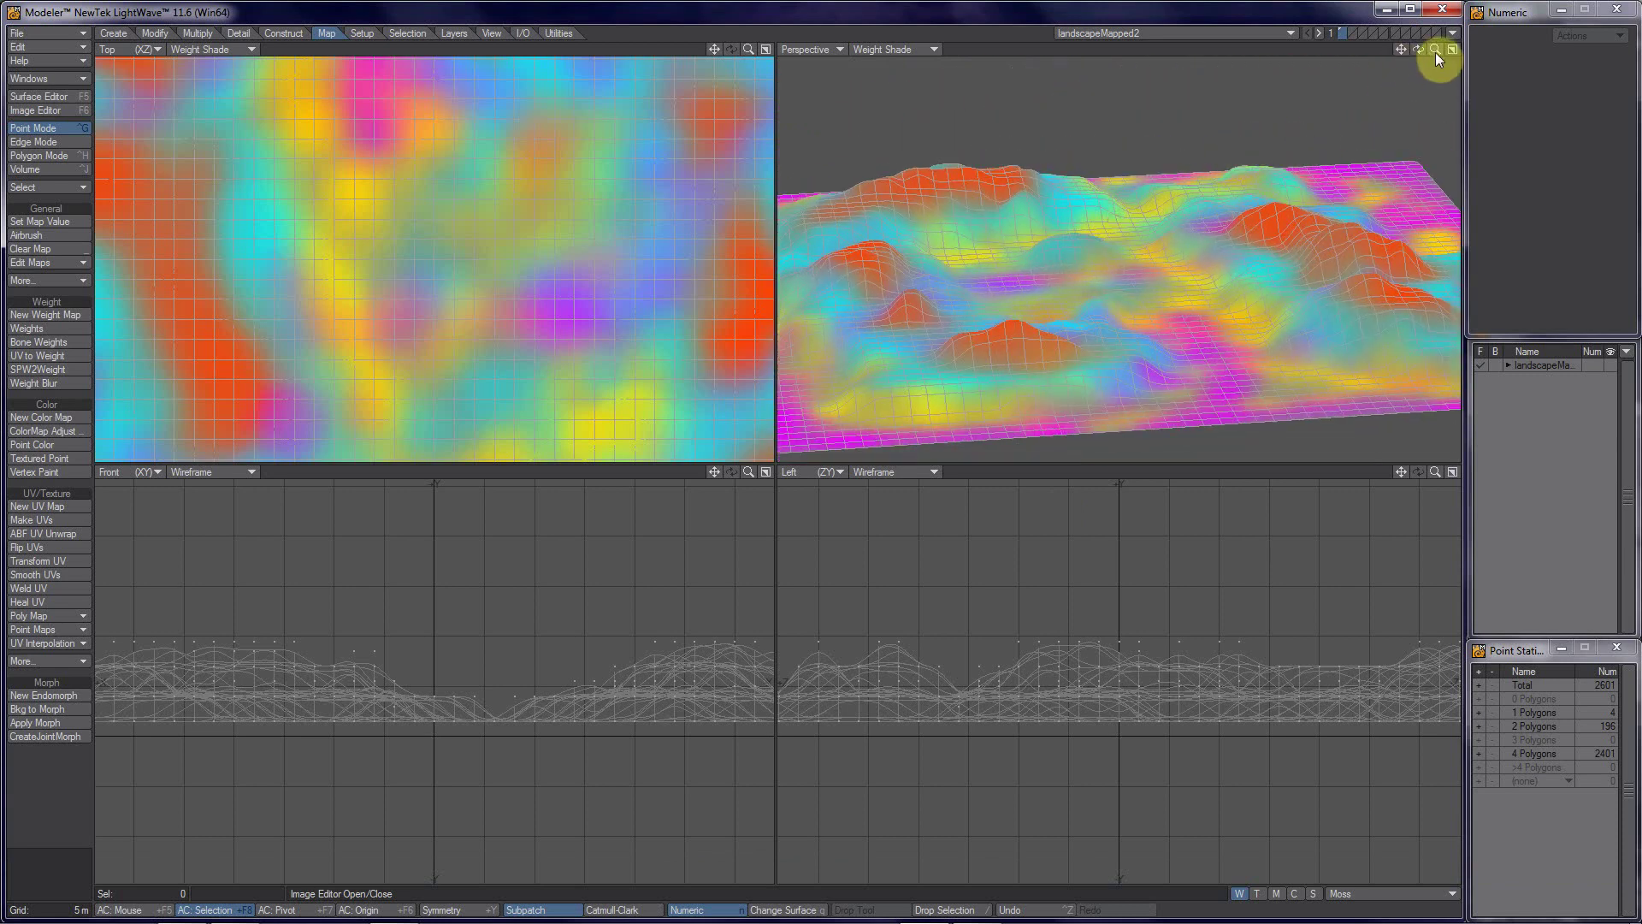
mouse_move(1101, 253)
alt+mouse_down()
mouse_move(1075, 341)
mouse_move(1076, 261)
alt+mouse_up()
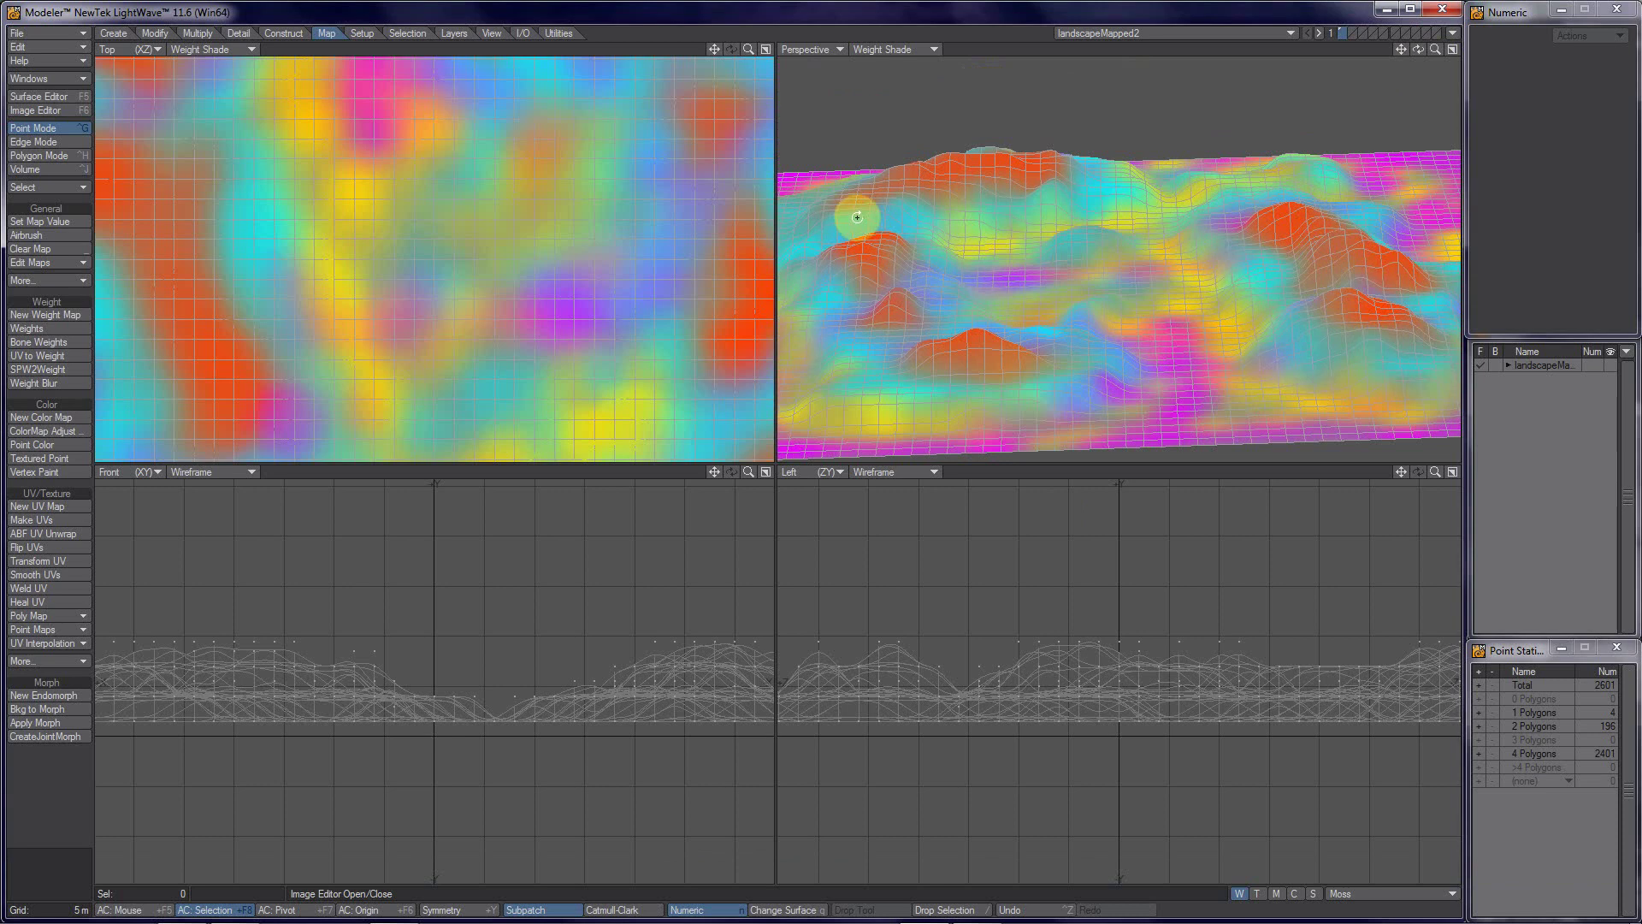
click(876, 49)
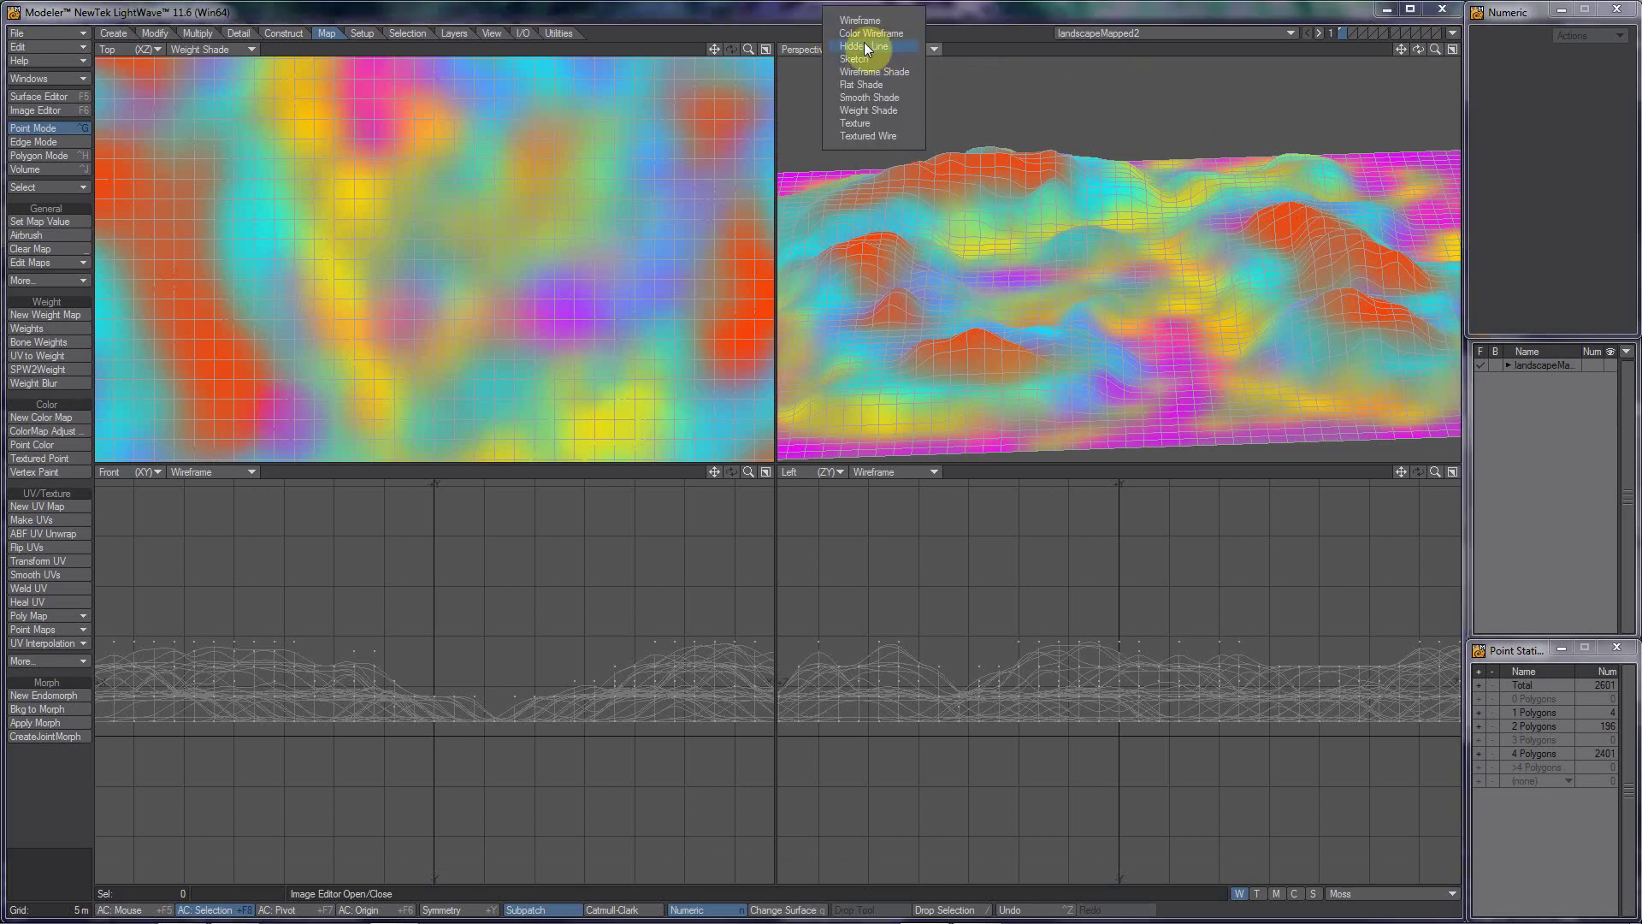
click(981, 15)
alt+drag(1137, 248, 1112, 272)
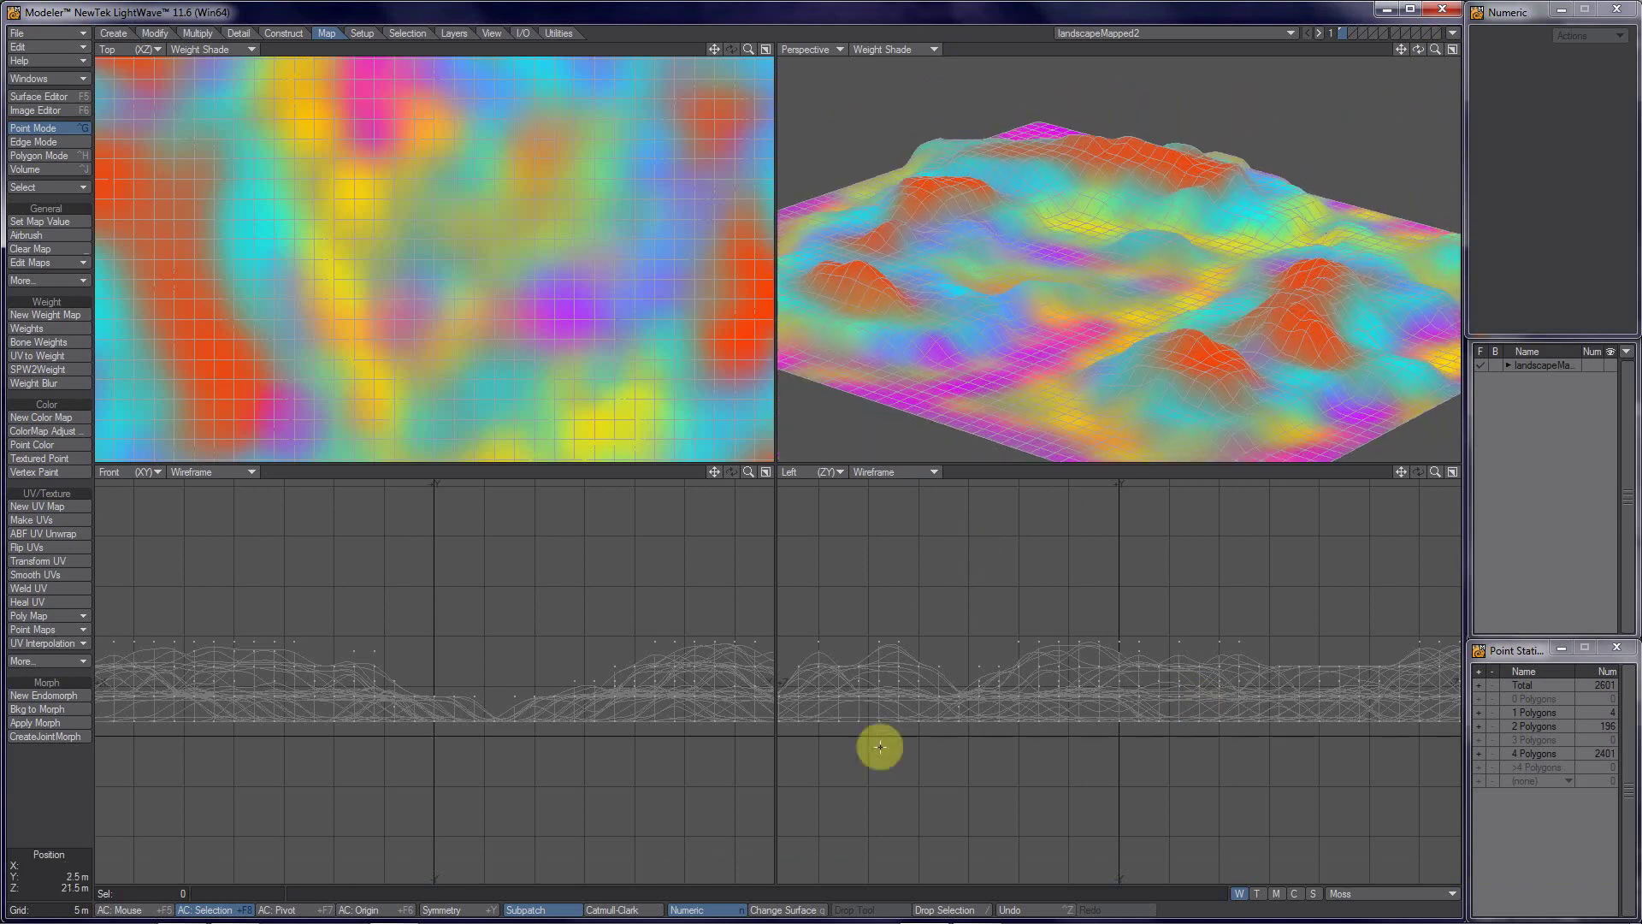
Step: Restore the screen recorder window from the taskbar
mouse_move(763, 905)
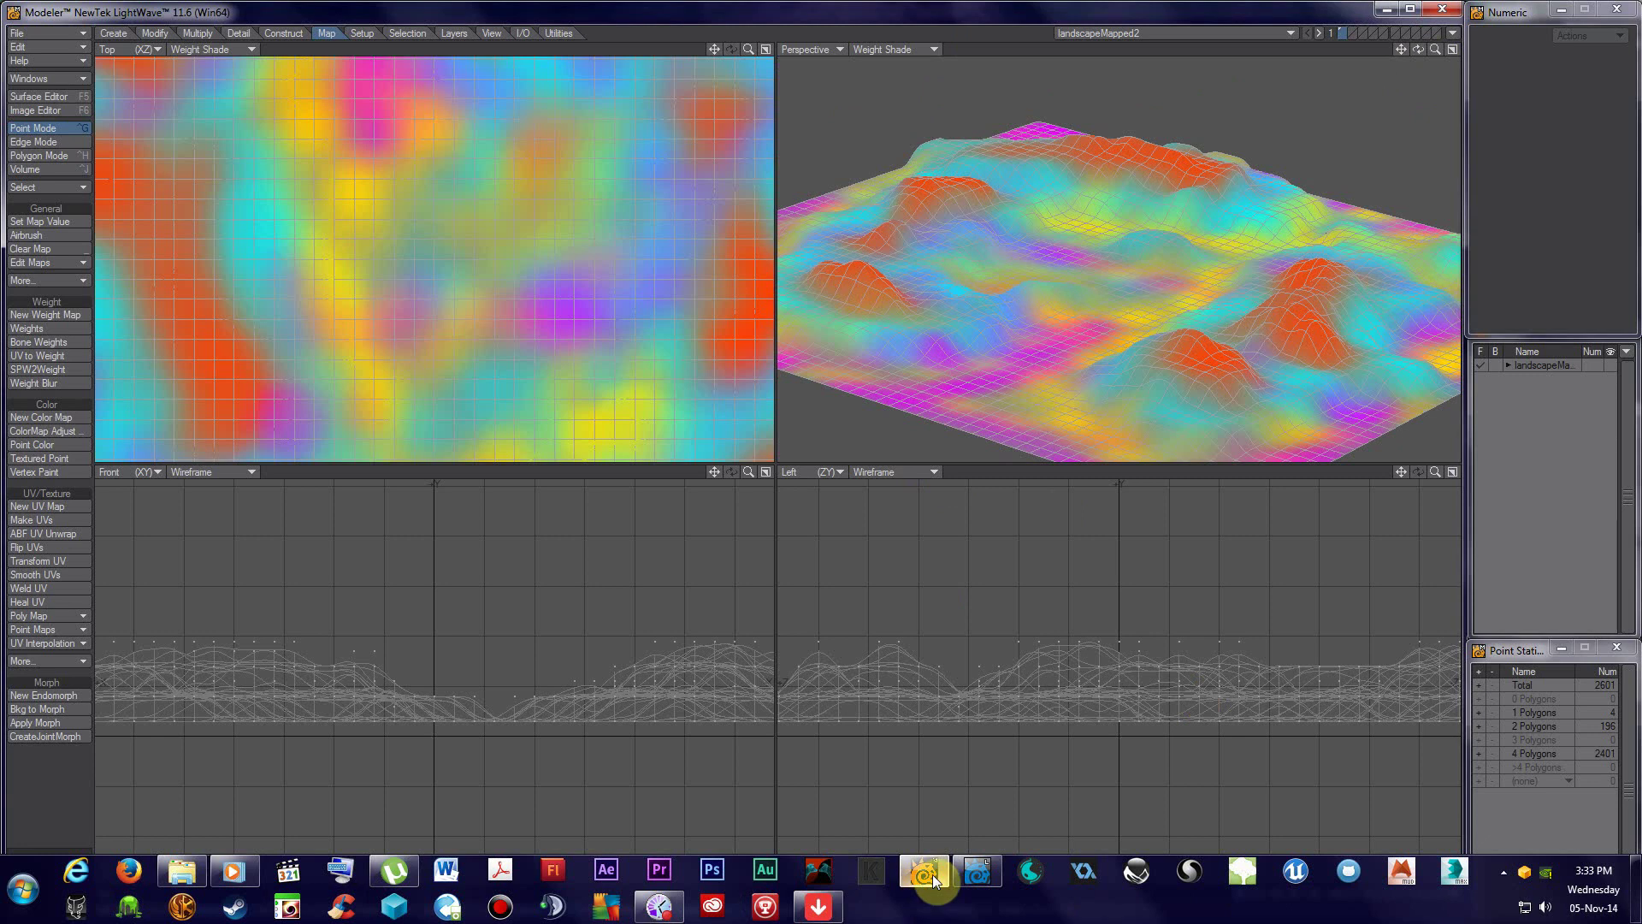
mouse_move(932, 874)
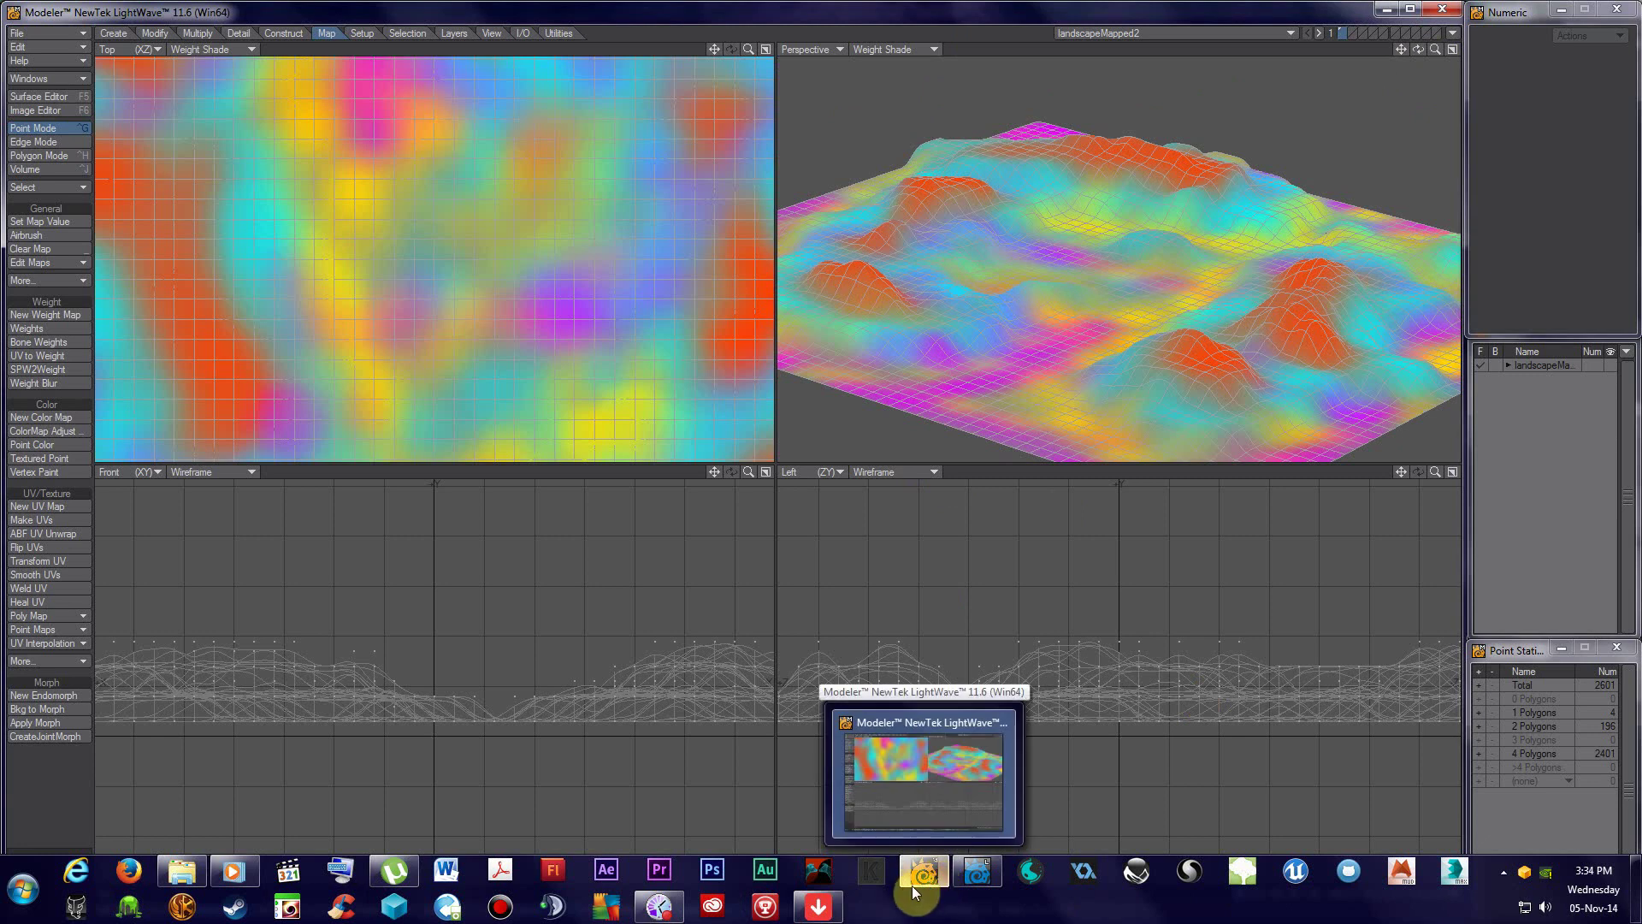
click(651, 914)
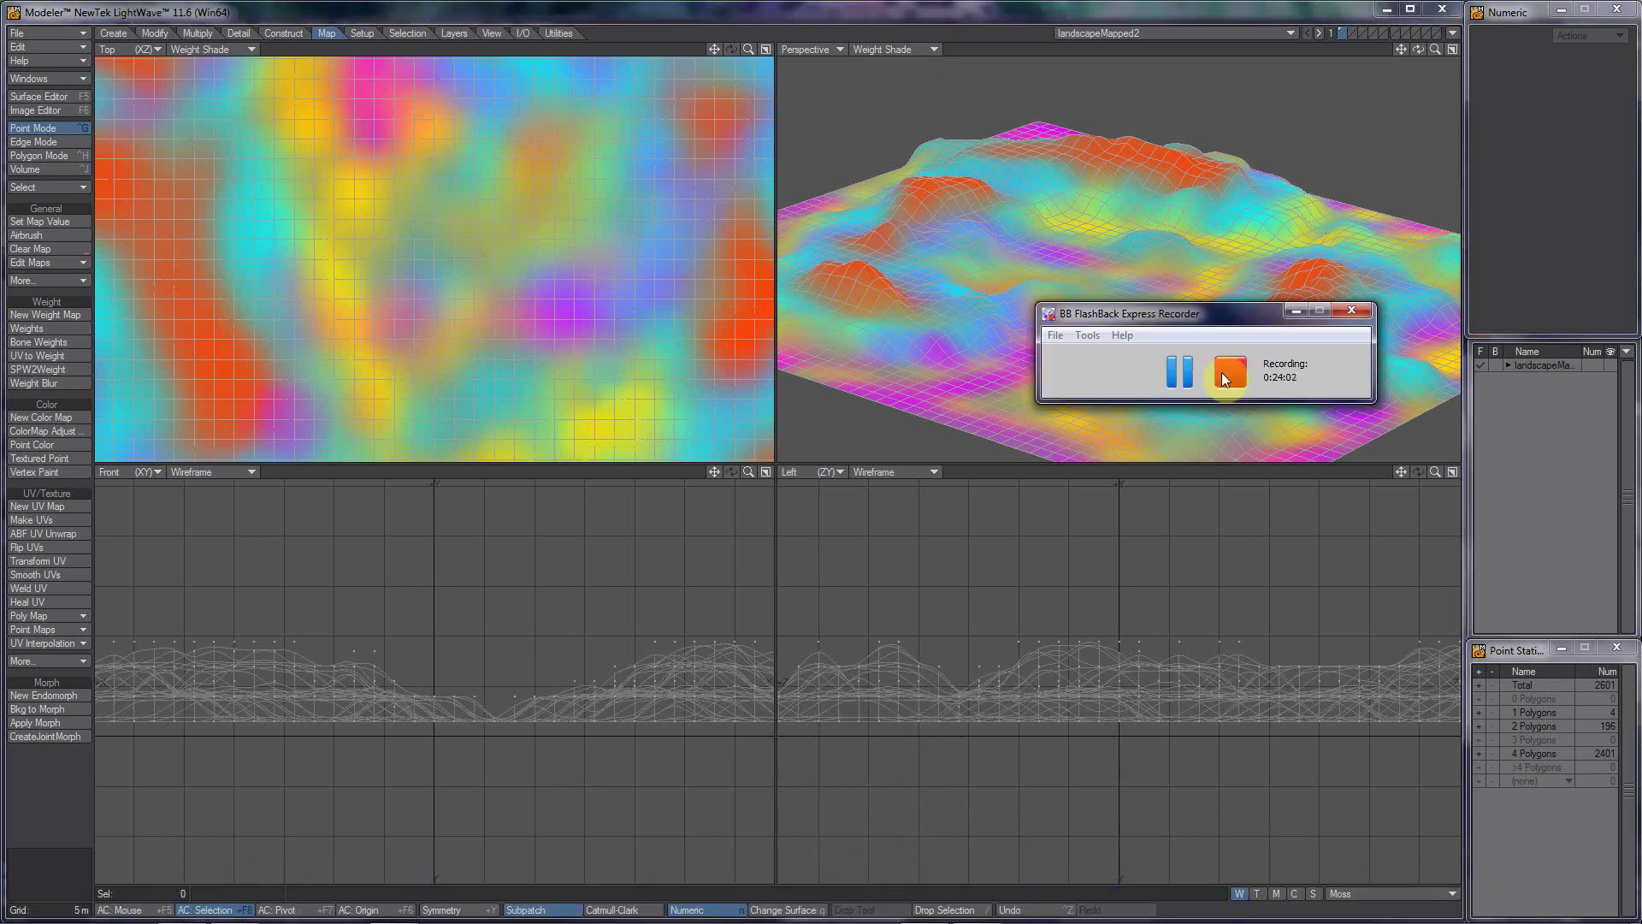